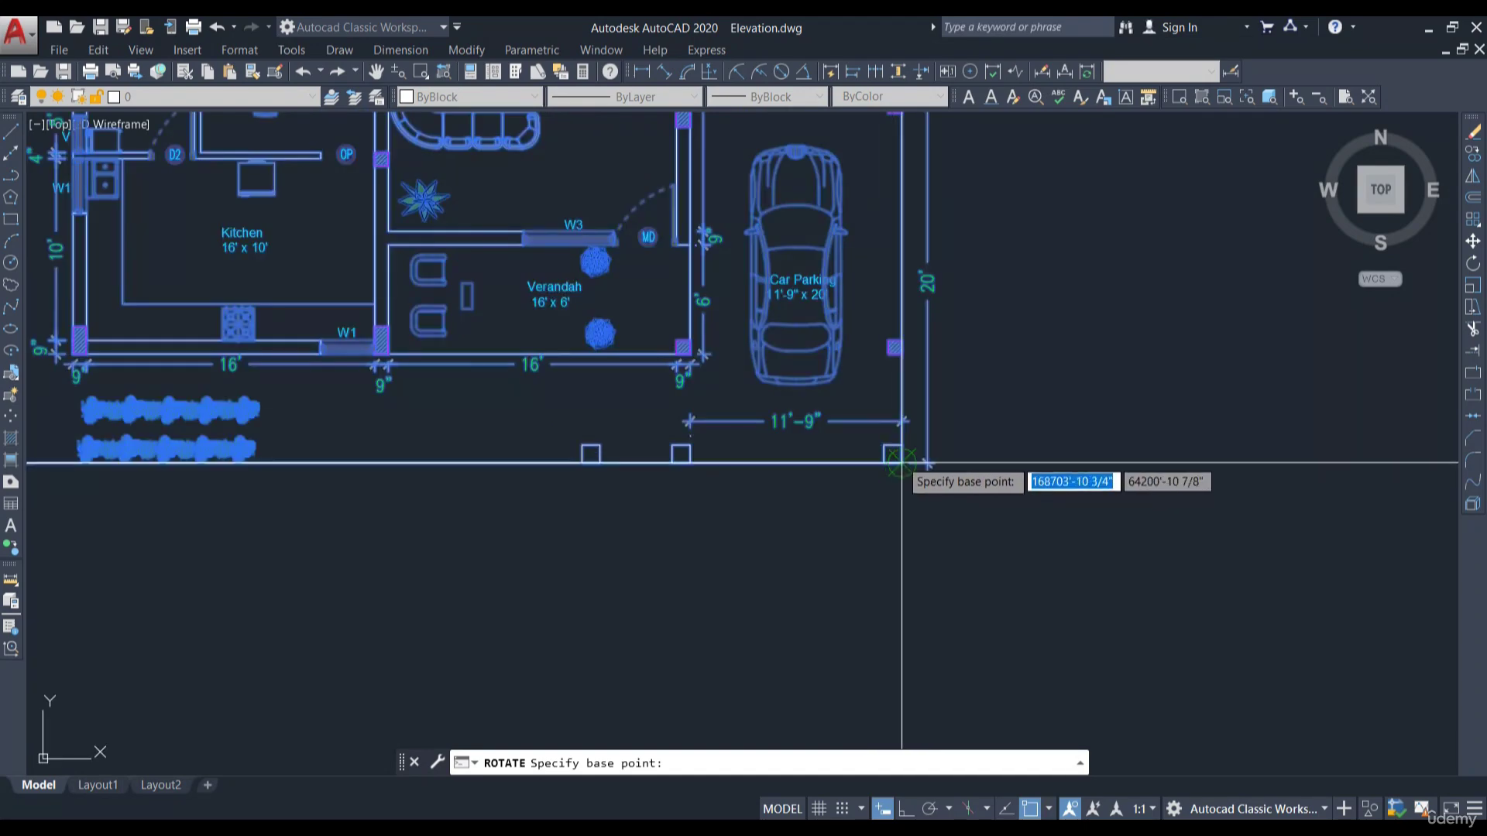
# Rotate the selected ground floor plan 90° counterclockwise about the plot's lower-right corner, with Ortho mode on
pyautogui.click(885, 463)
pyautogui.scroll(-5, 899, 415)
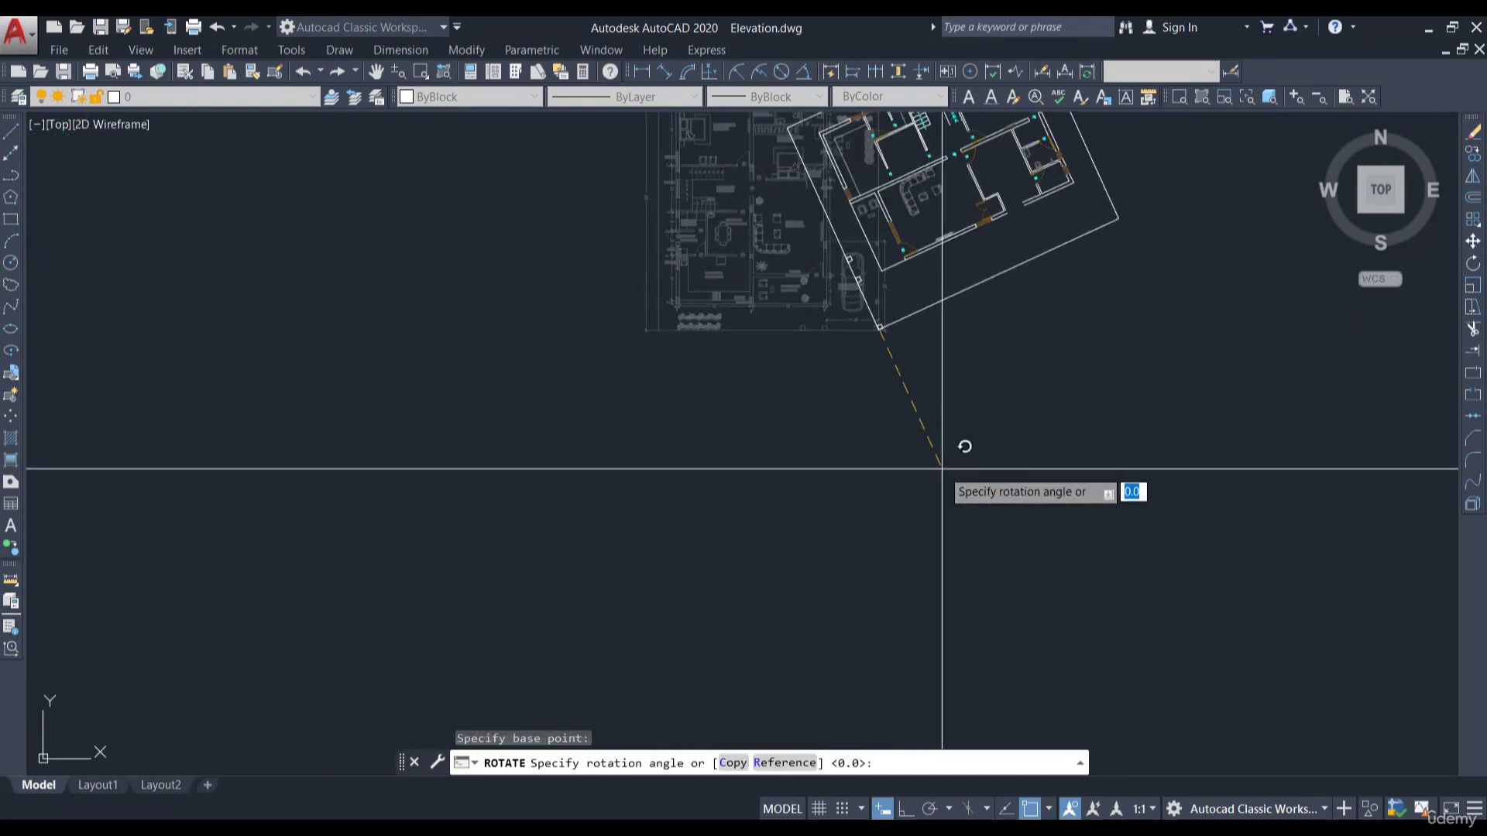
pyautogui.click(907, 809)
pyautogui.scroll(-2, 968, 352)
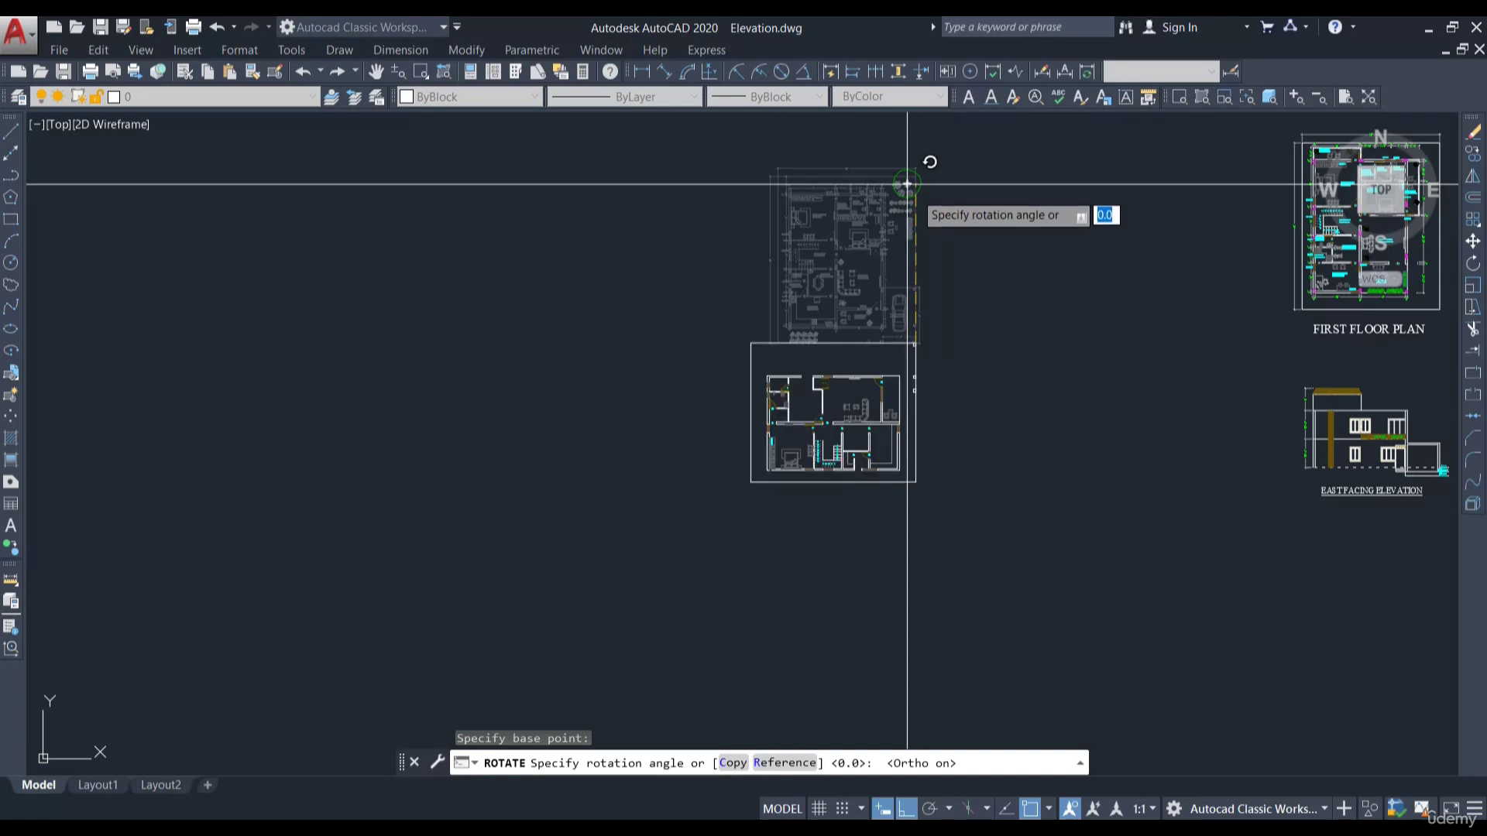
pyautogui.click(934, 169)
pyautogui.scroll(2, 929, 527)
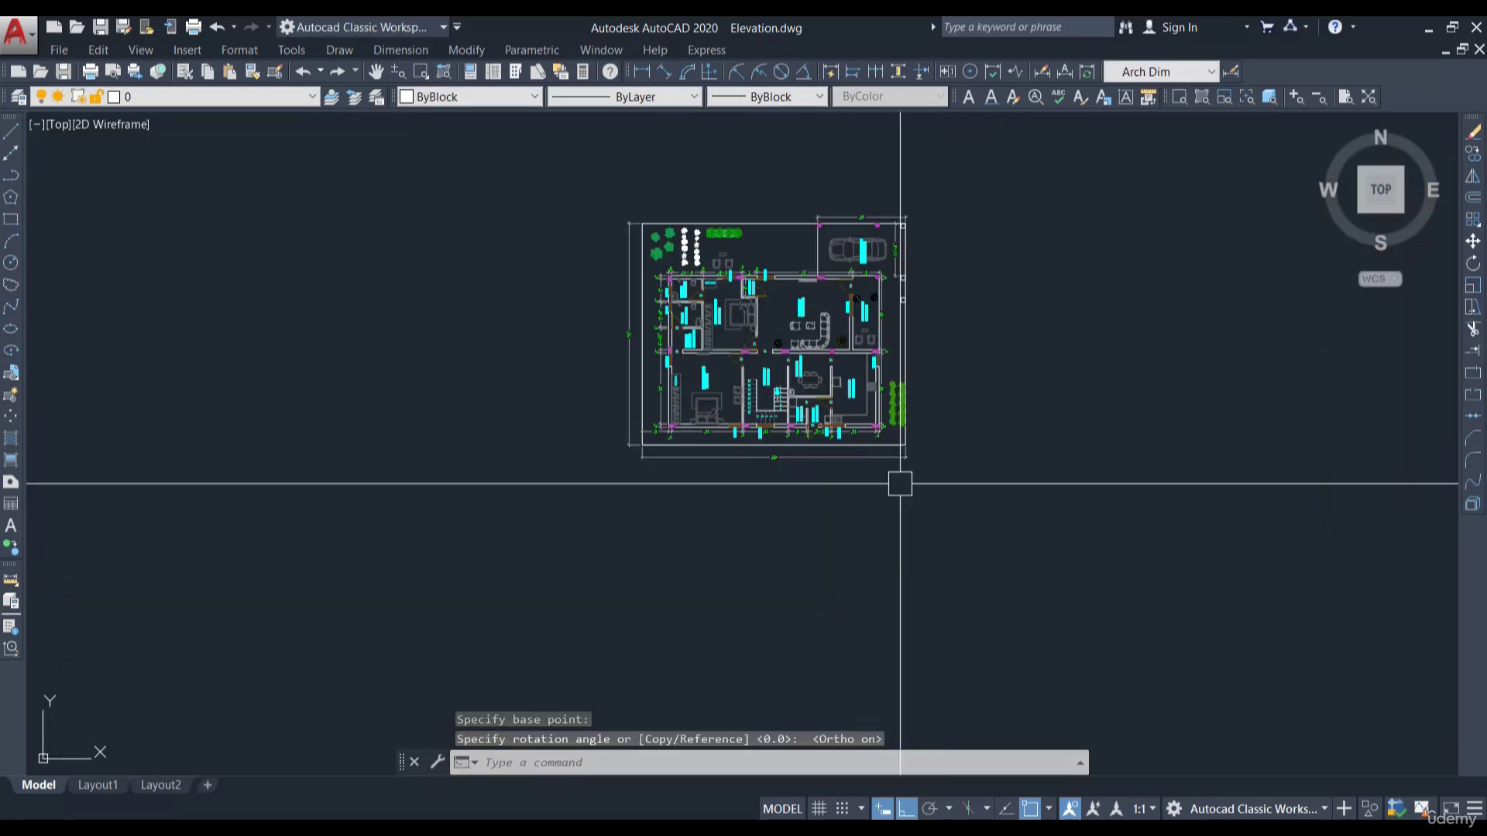
# Draw vertical construction lines (XLINE) through the outer kitchen corner and both sides of kitchen window W1 on the plan's lower wall
pyautogui.click(833, 395)
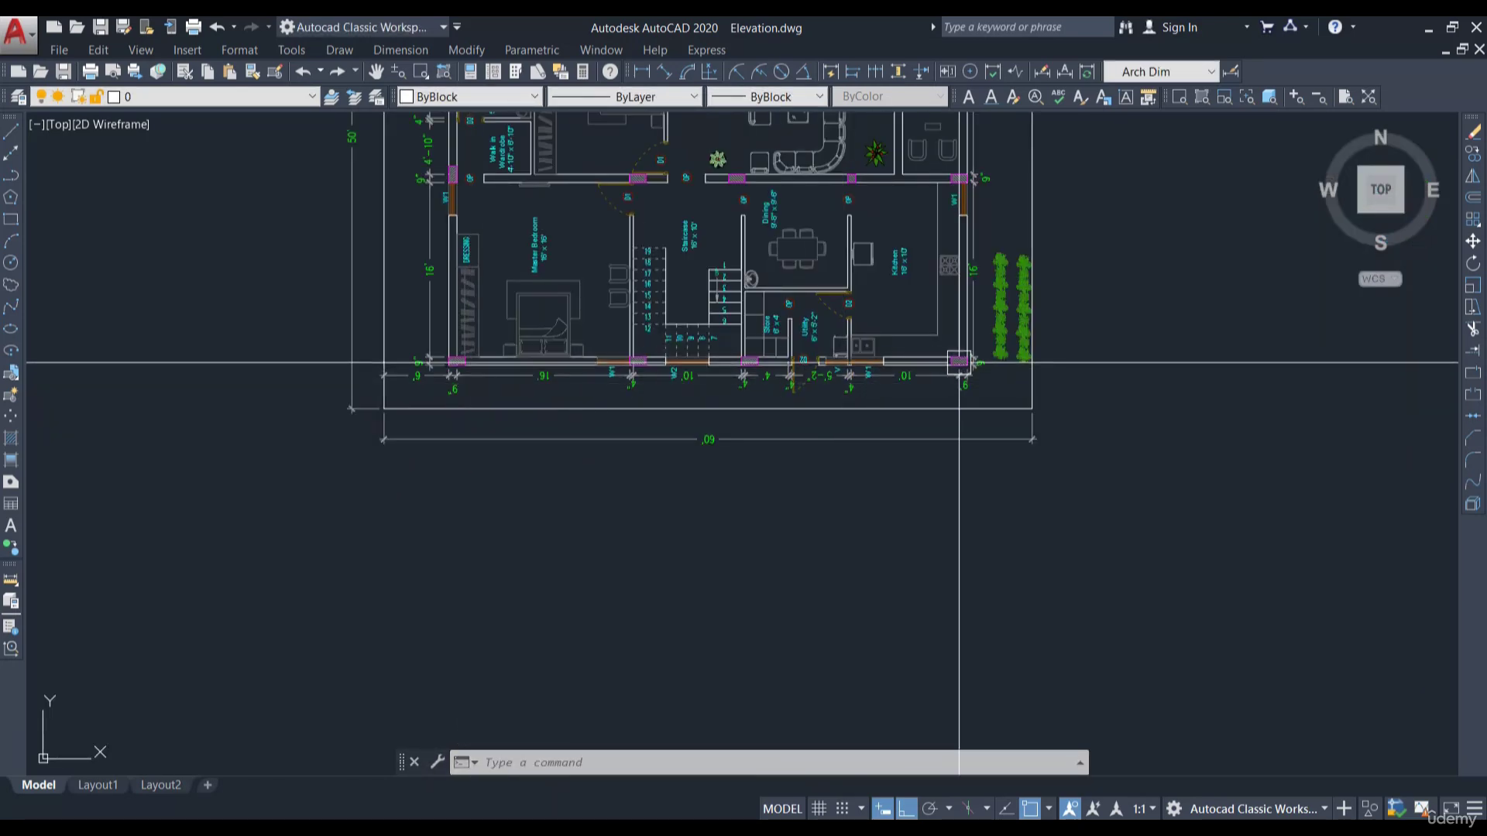
pyautogui.scroll(4, 896, 366)
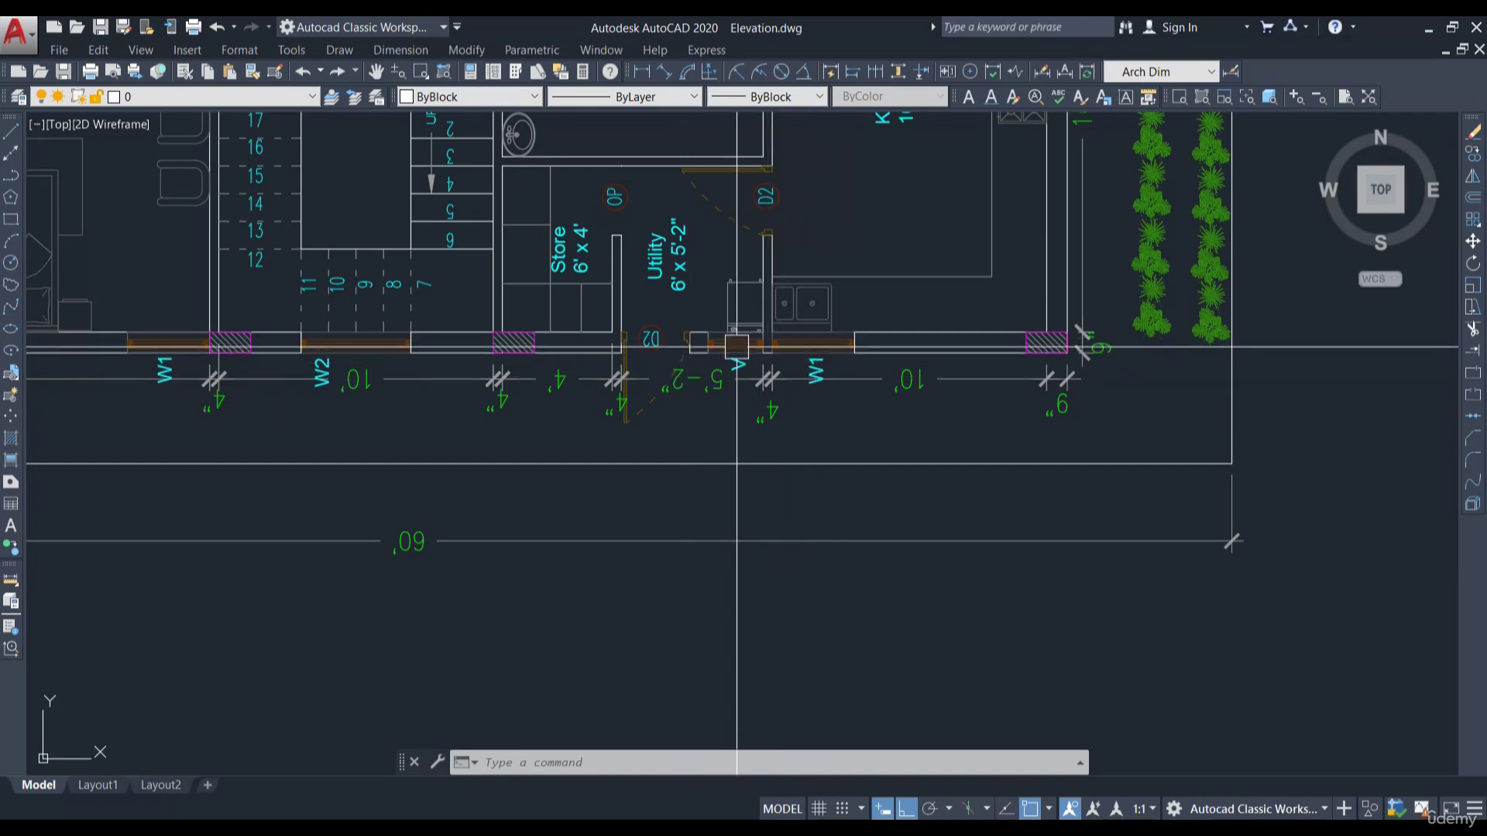
pyautogui.moveTo(480, 401); pyautogui.dragTo(828, 411, button='middle')
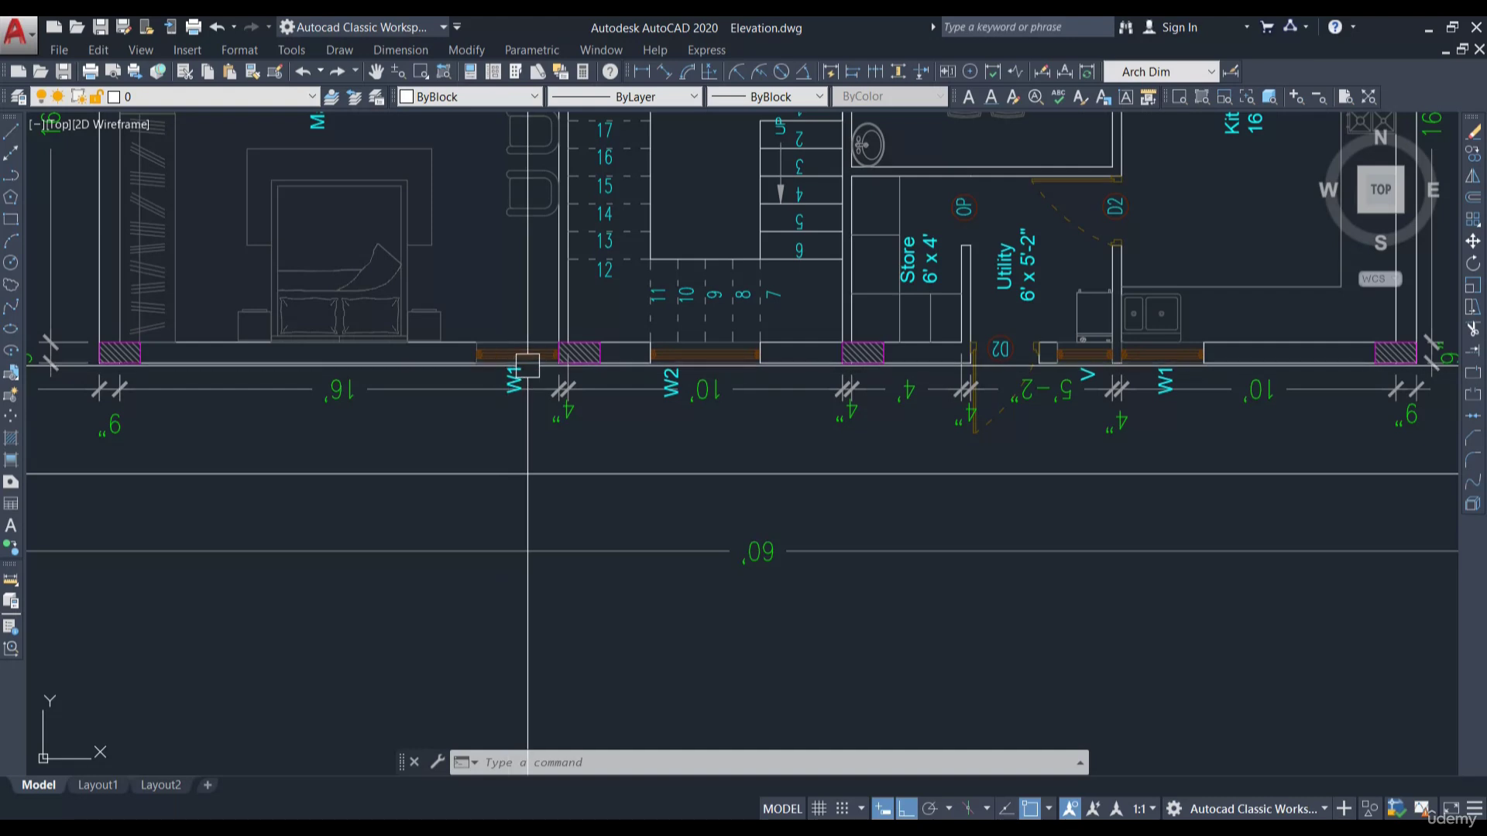
pyautogui.scroll(-2, 527, 365)
pyautogui.scroll(2, 782, 514)
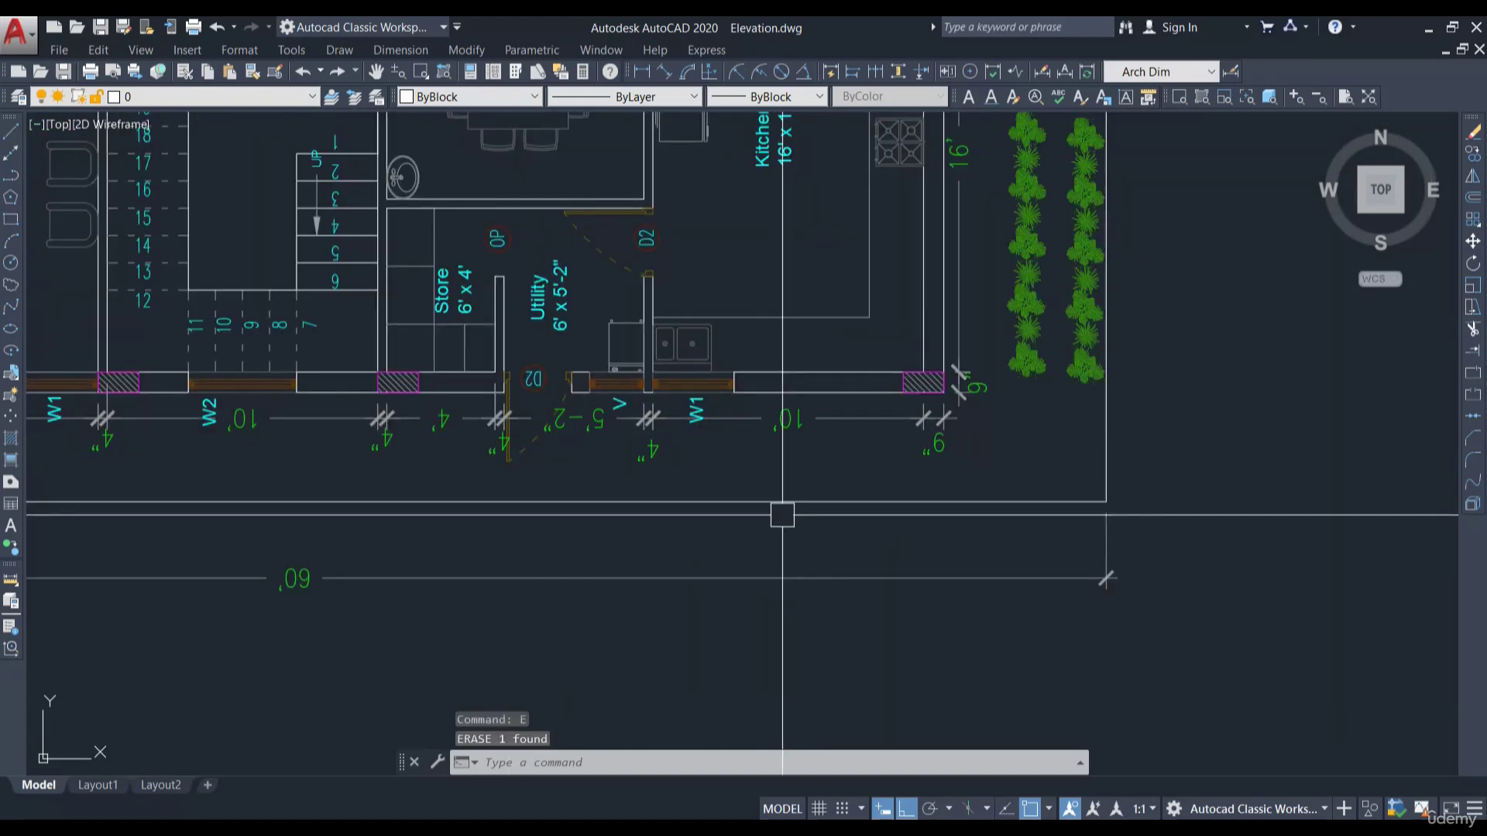
pyautogui.write('l')
pyautogui.press('Return')
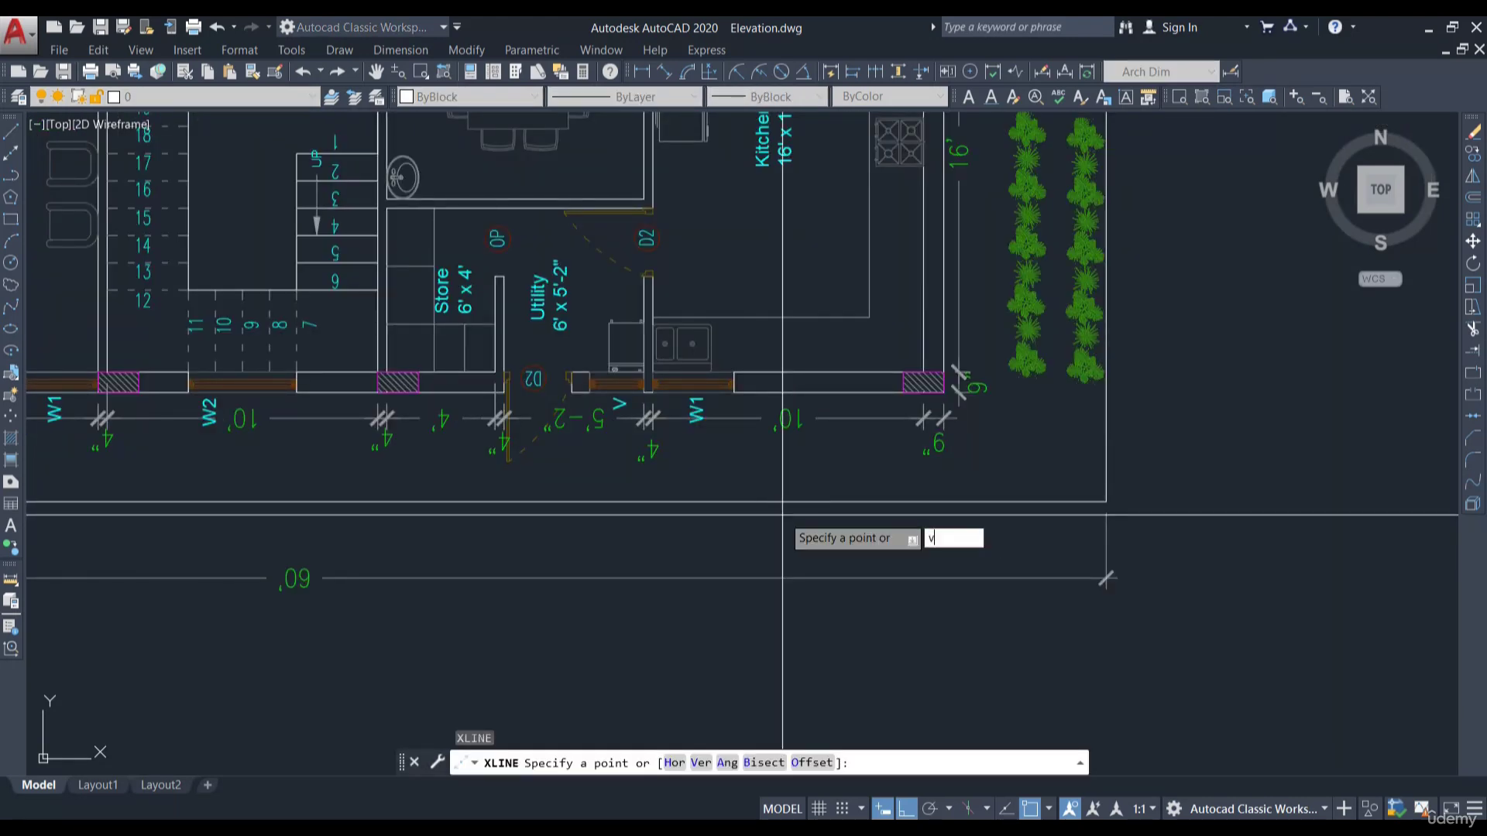
pyautogui.press('Return')
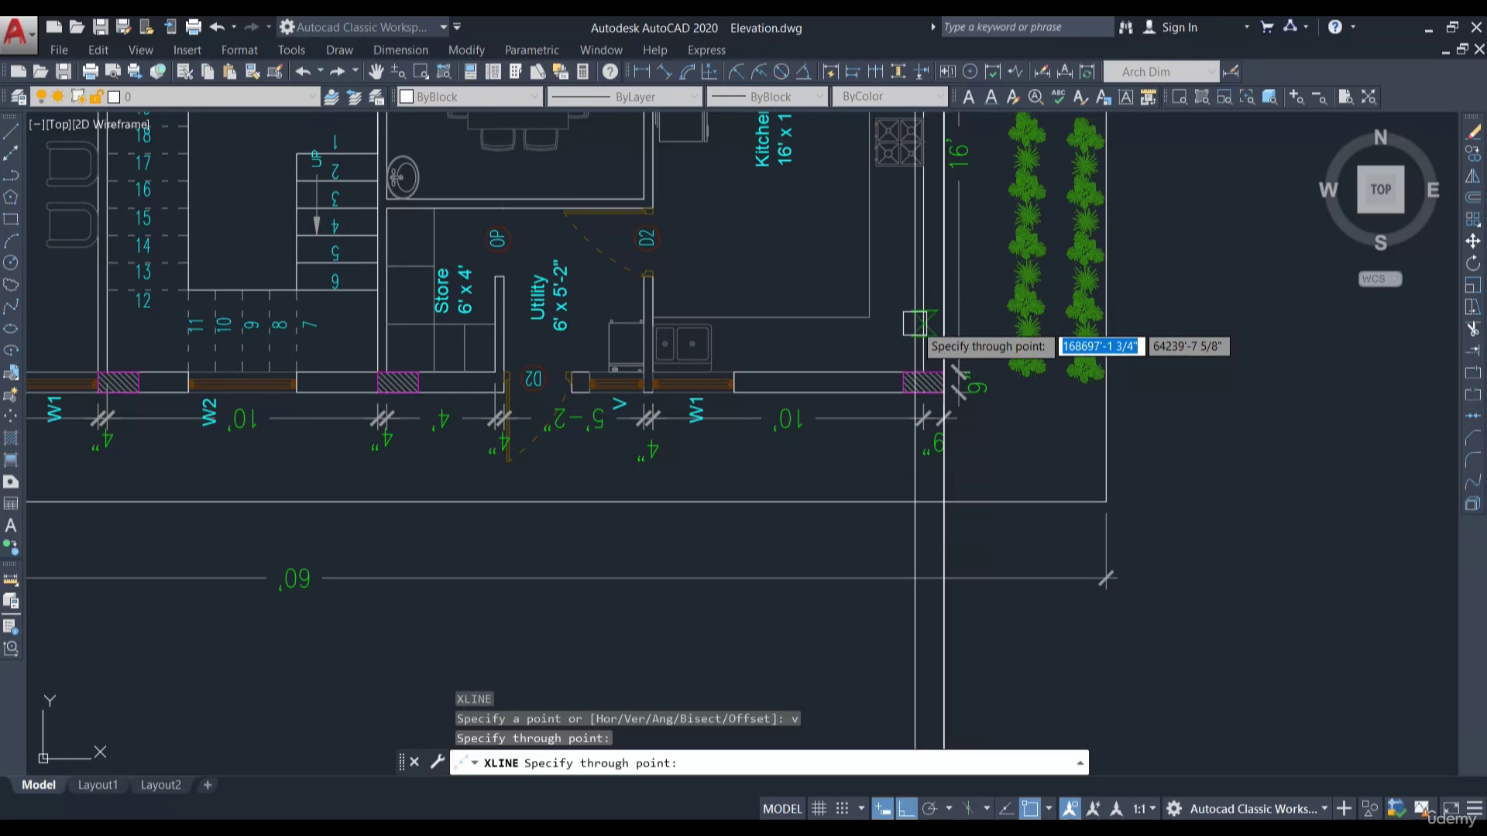
pyautogui.scroll(4, 685, 368)
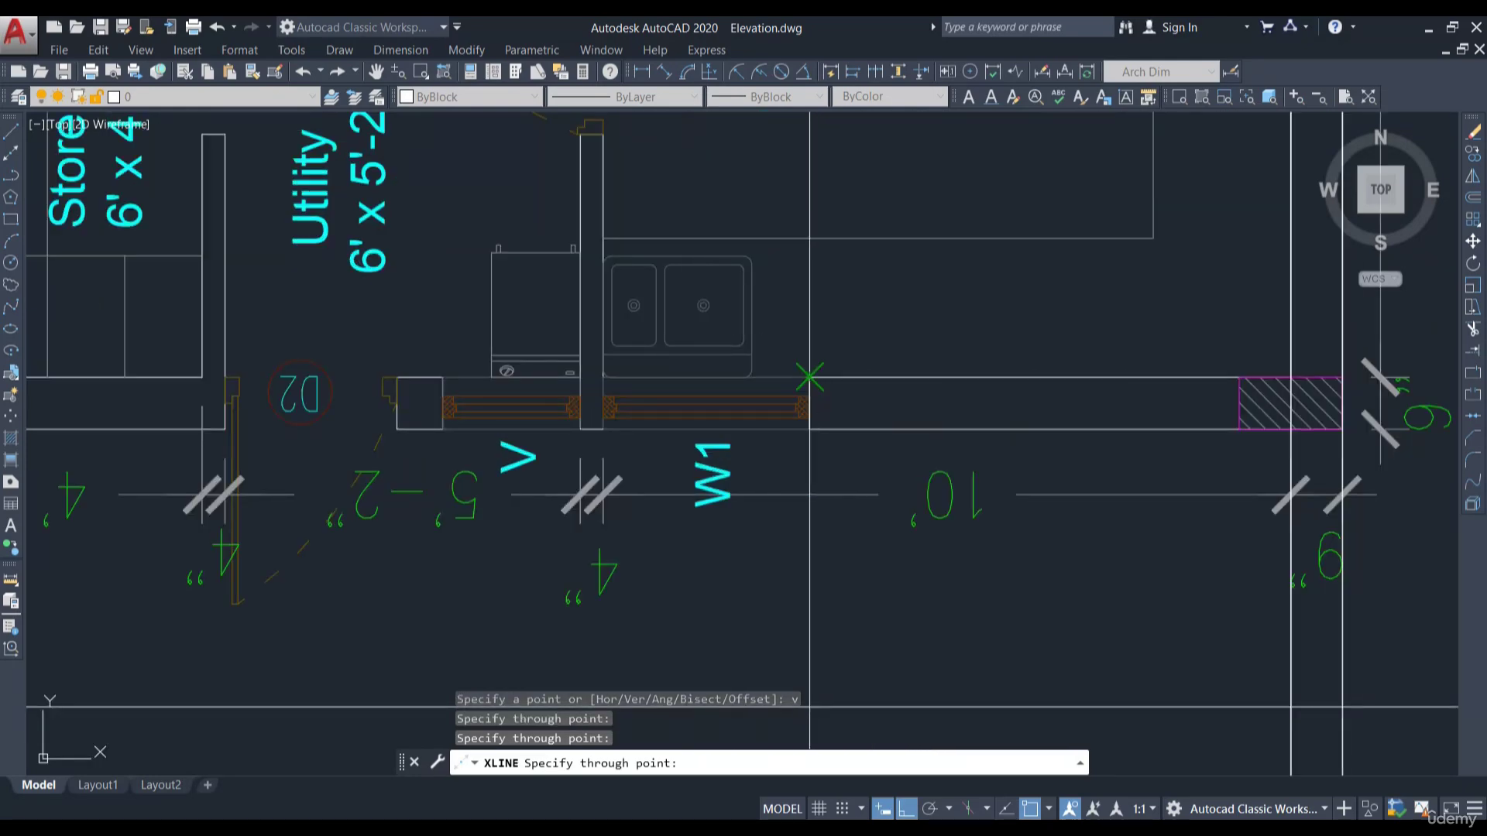
pyautogui.click(604, 377)
# Add vertical construction lines through the free edge of ventilator V and both sides of utility door D2
pyautogui.scroll(-4, 1079, 371)
pyautogui.scroll(4, 756, 385)
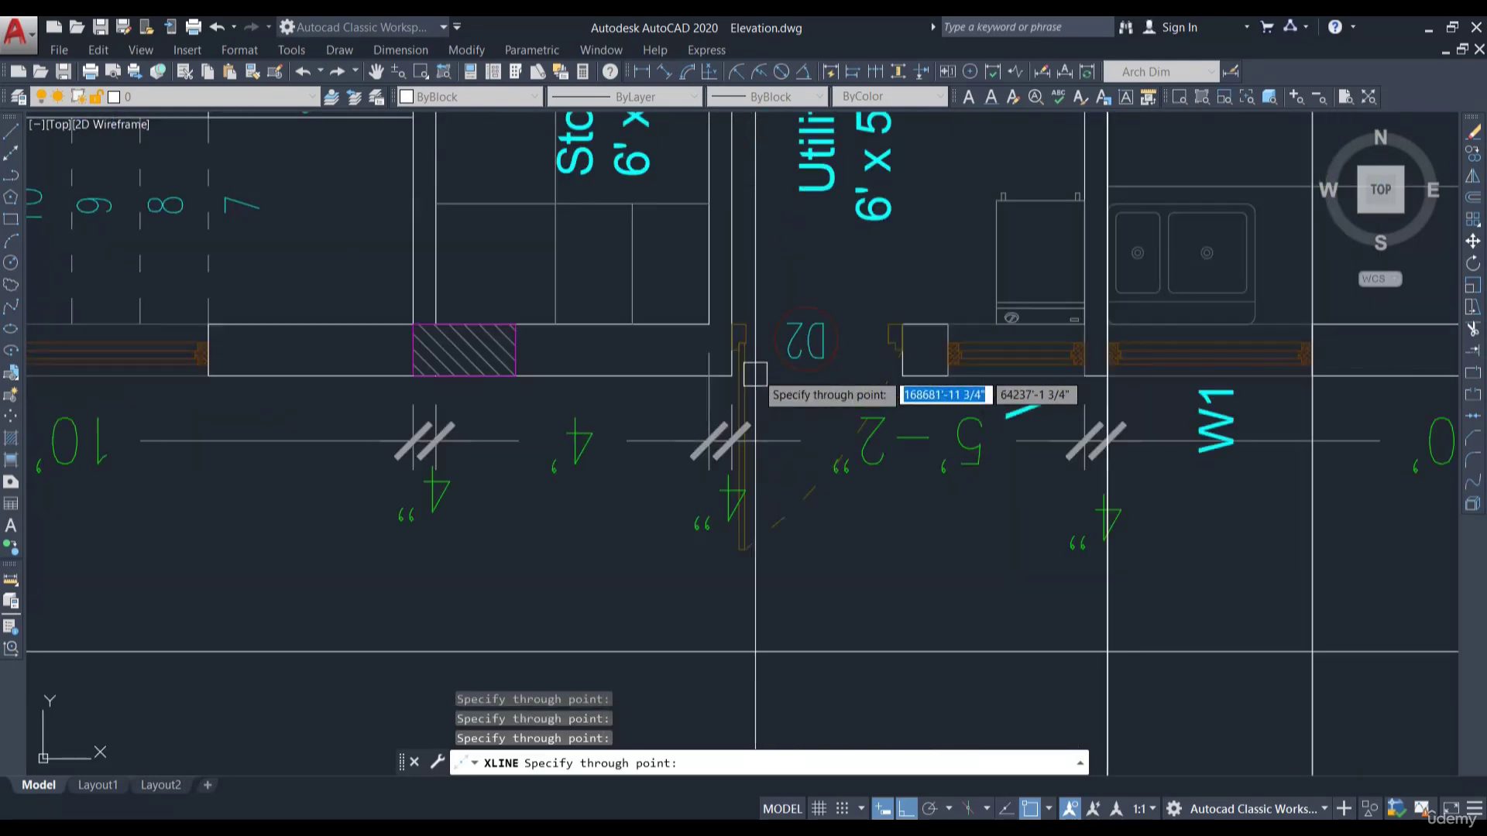
pyautogui.click(946, 323)
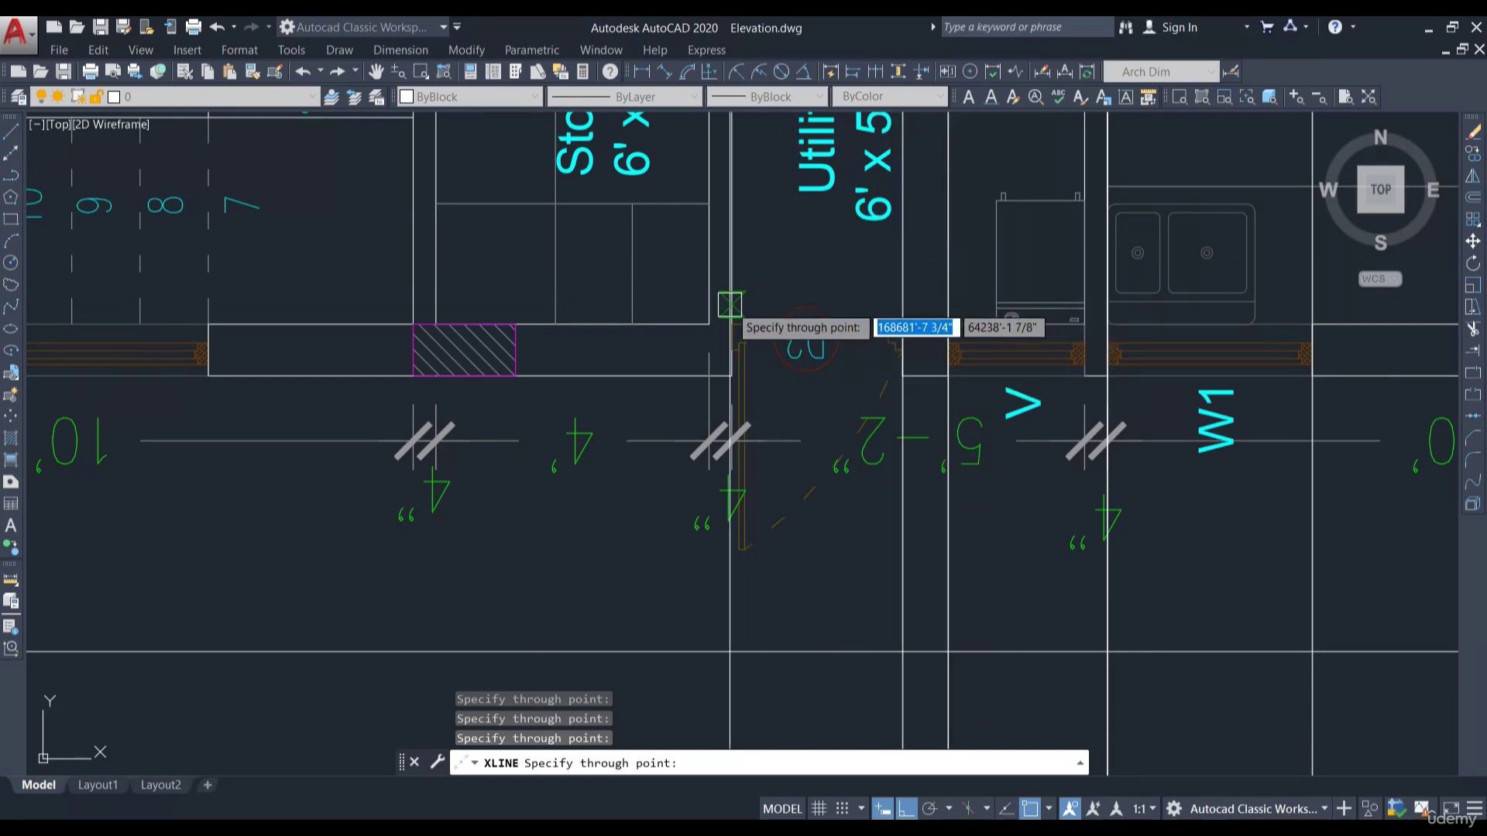
pyautogui.scroll(-5, 916, 319)
pyautogui.scroll(6, 724, 323)
pyautogui.scroll(-4, 934, 358)
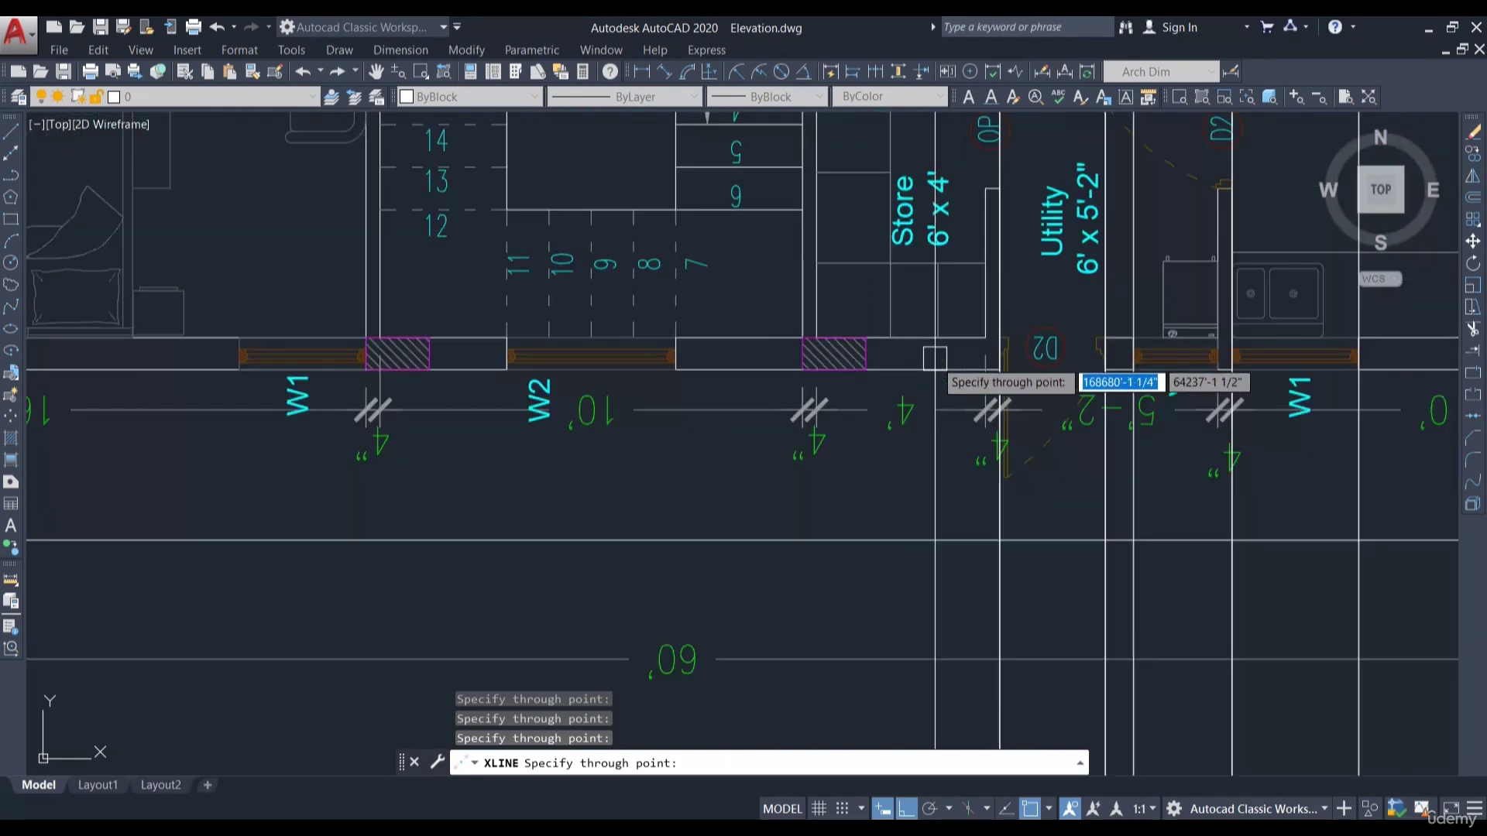
# Add vertical construction lines through both sides of staircase window W2
pyautogui.moveTo(600, 362); pyautogui.dragTo(724, 368, button='middle')
pyautogui.scroll(2, 794, 283)
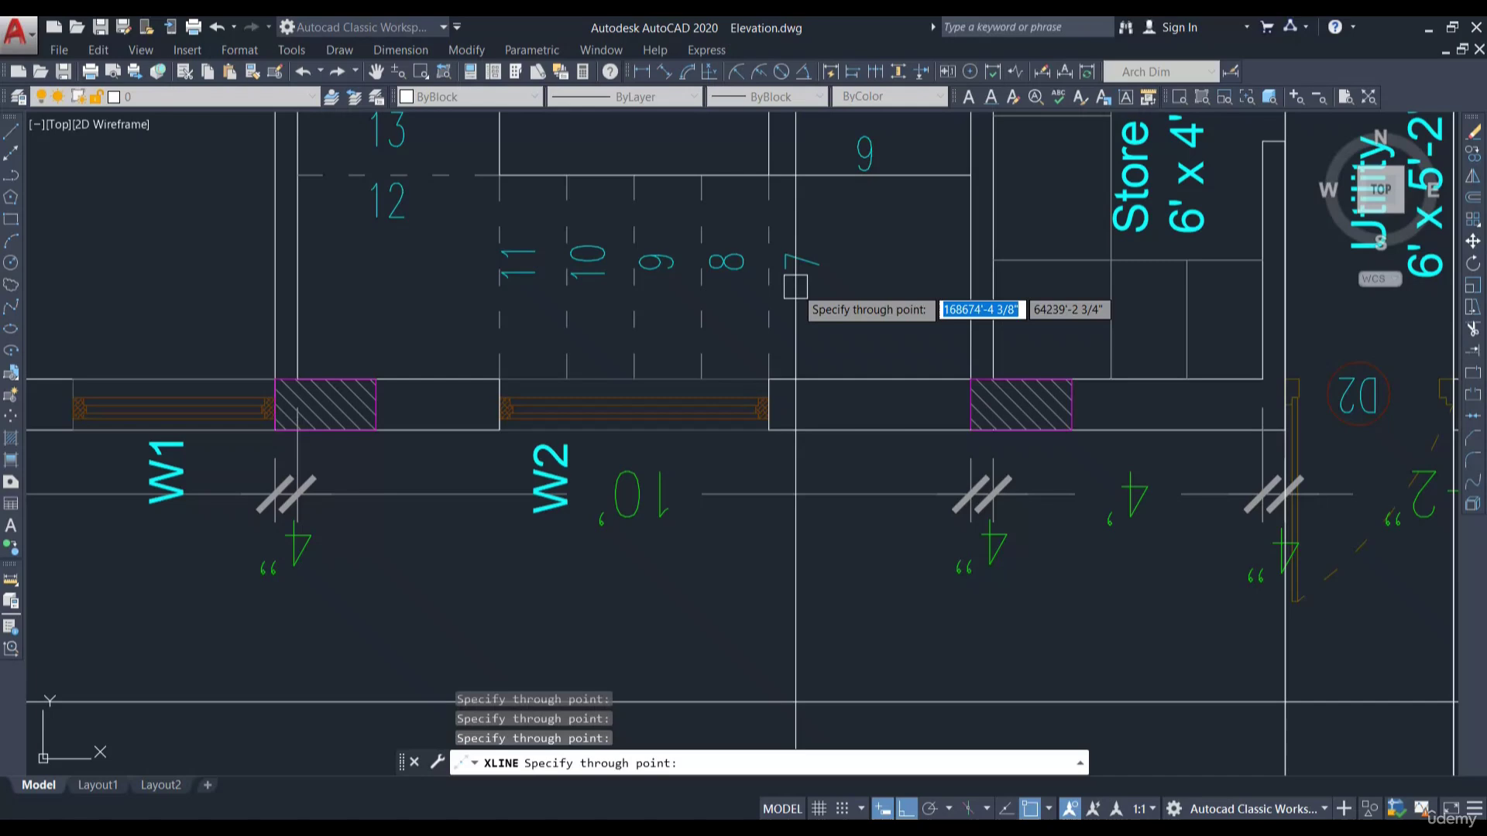
pyautogui.click(769, 379)
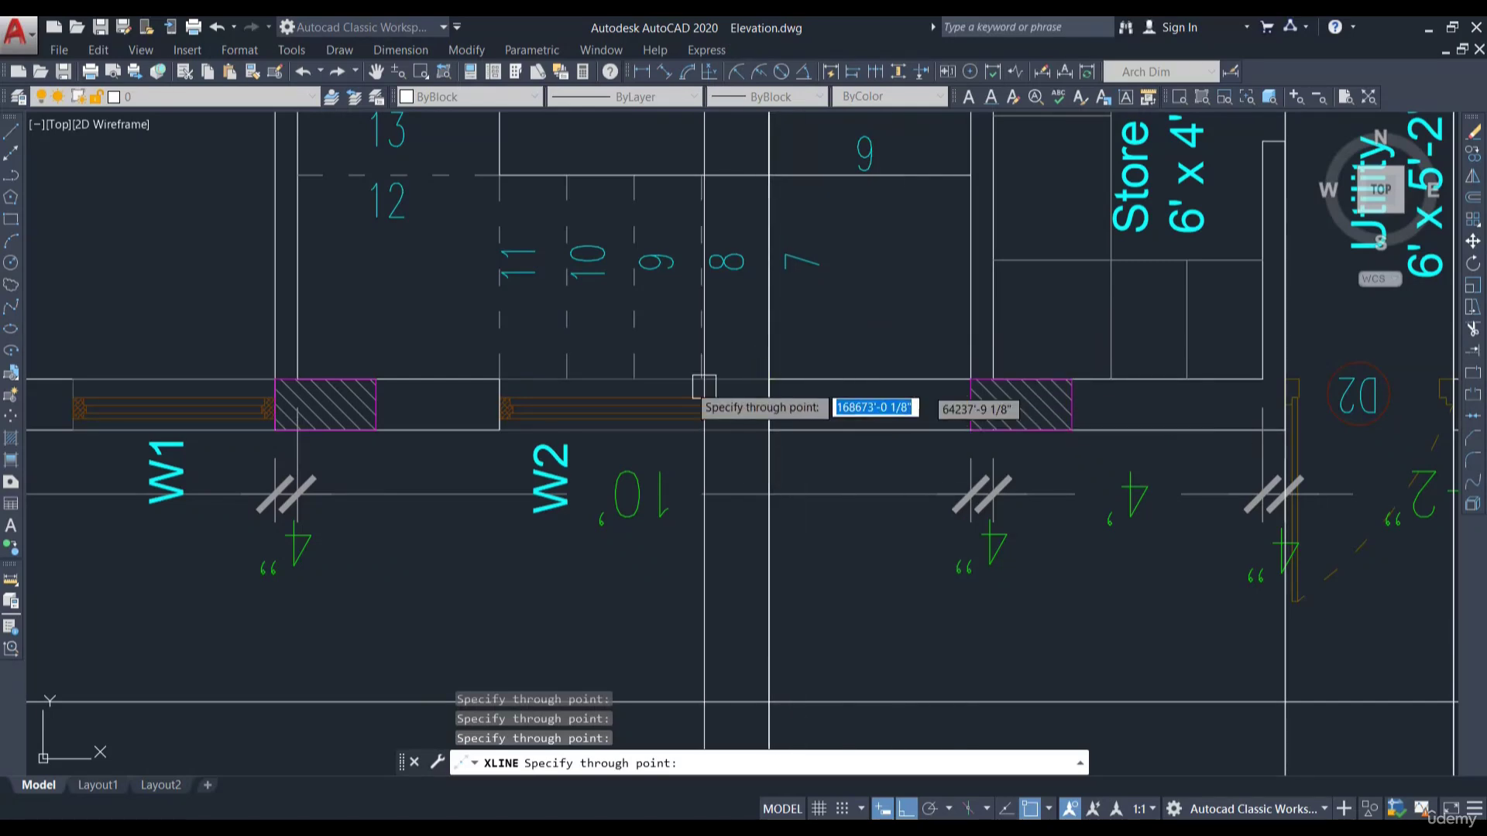
pyautogui.click(500, 380)
# Add vertical construction lines through both sides of master bedroom window W1 and the house's outer left corner, and end the command
pyautogui.moveTo(415, 432); pyautogui.dragTo(793, 372, button='middle')
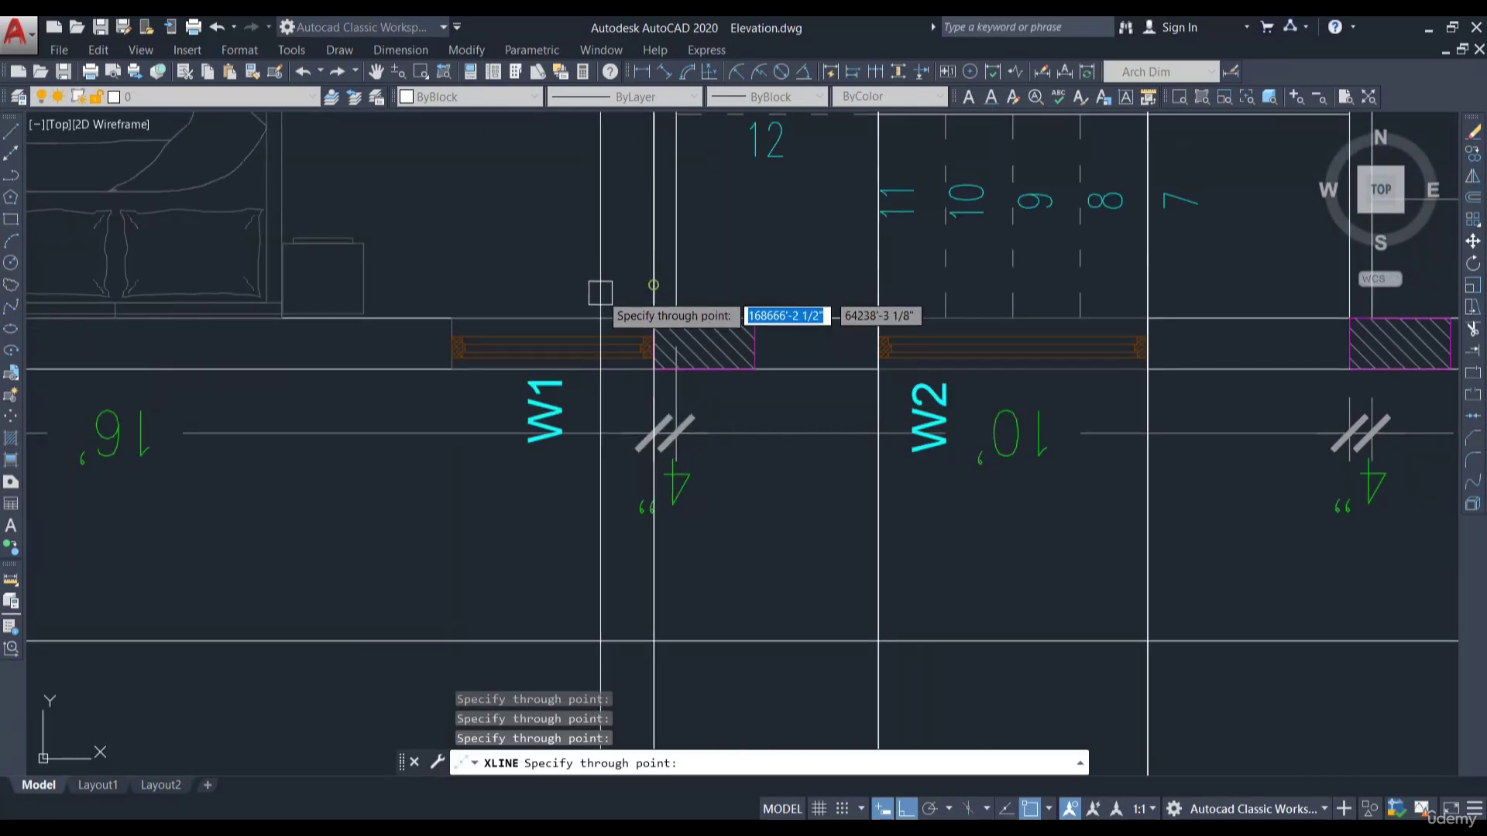
pyautogui.scroll(-3, 747, 333)
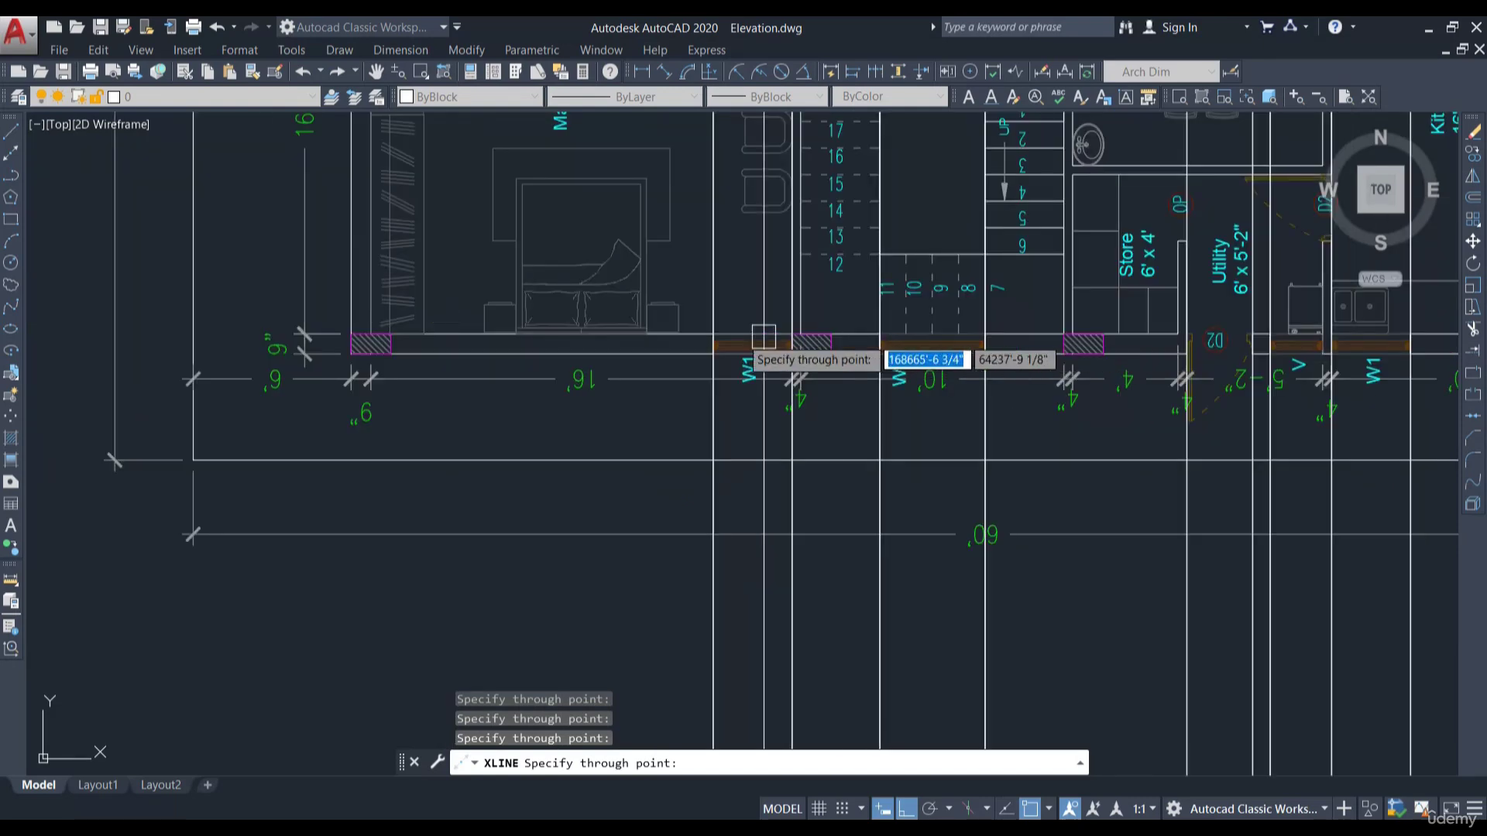
pyautogui.moveTo(747, 333)
pyautogui.mouseDown(button='middle')
pyautogui.moveTo(661, 292)
pyautogui.moveTo(580, 209)
pyautogui.mouseUp(button='middle')
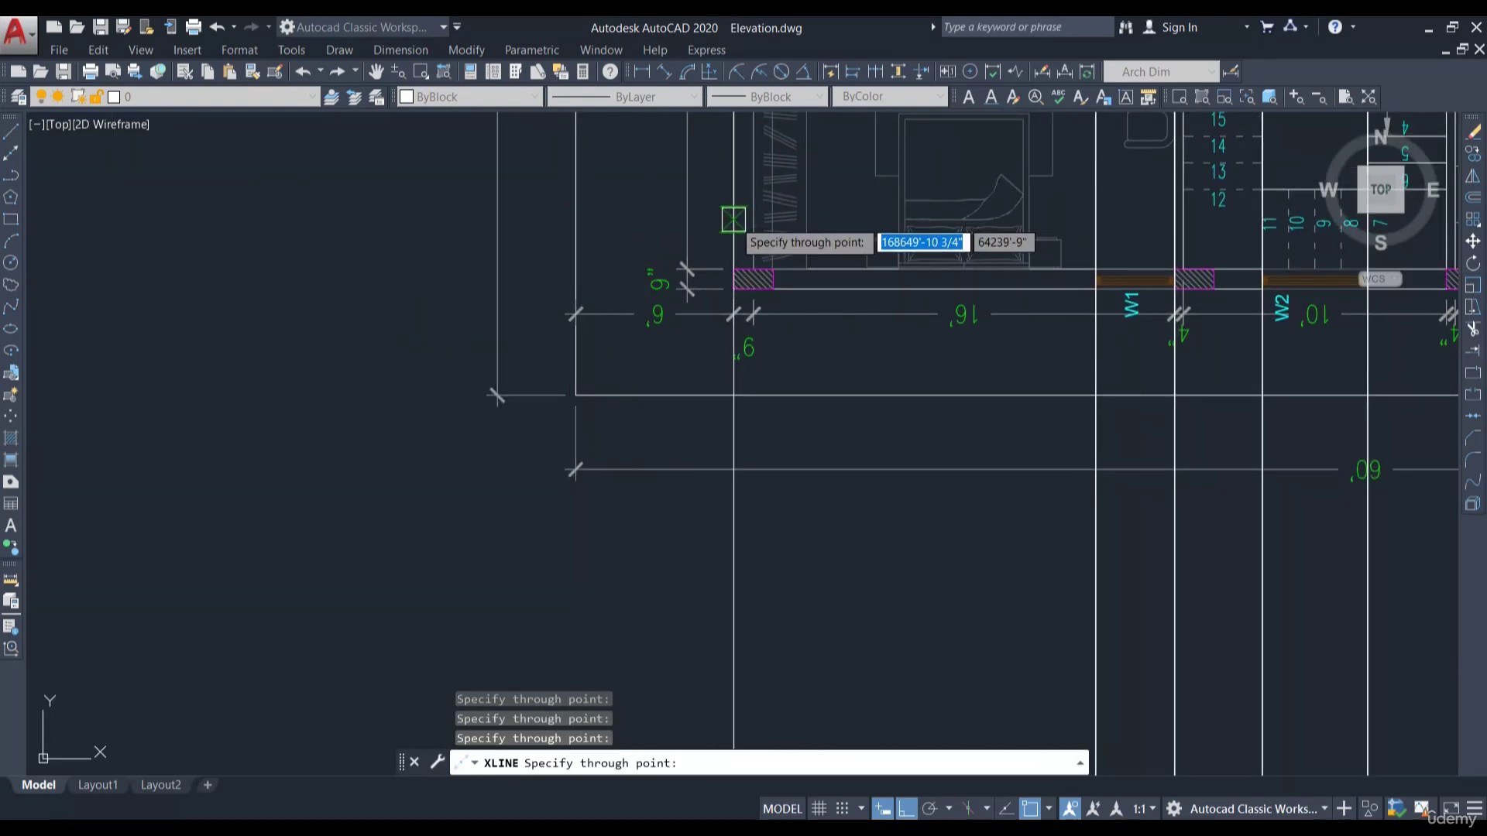
pyautogui.press('Escape')
# Copy the east facing elevation with its title horizontally to the free area beside the construction lines
pyautogui.scroll(-6, 896, 322)
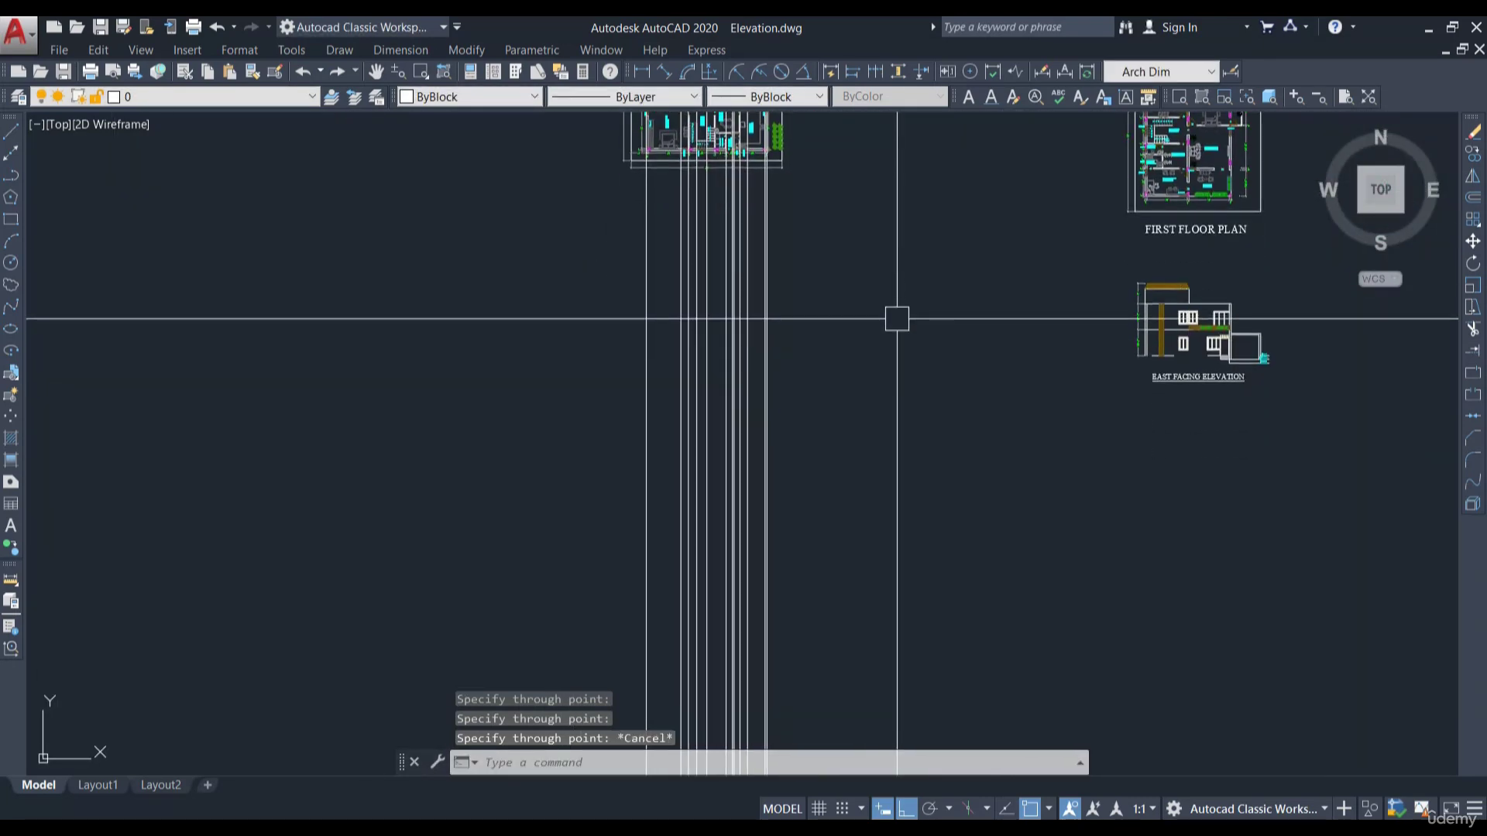
pyautogui.scroll(2, 1055, 276)
pyautogui.click(1040, 276)
pyautogui.click(1363, 465)
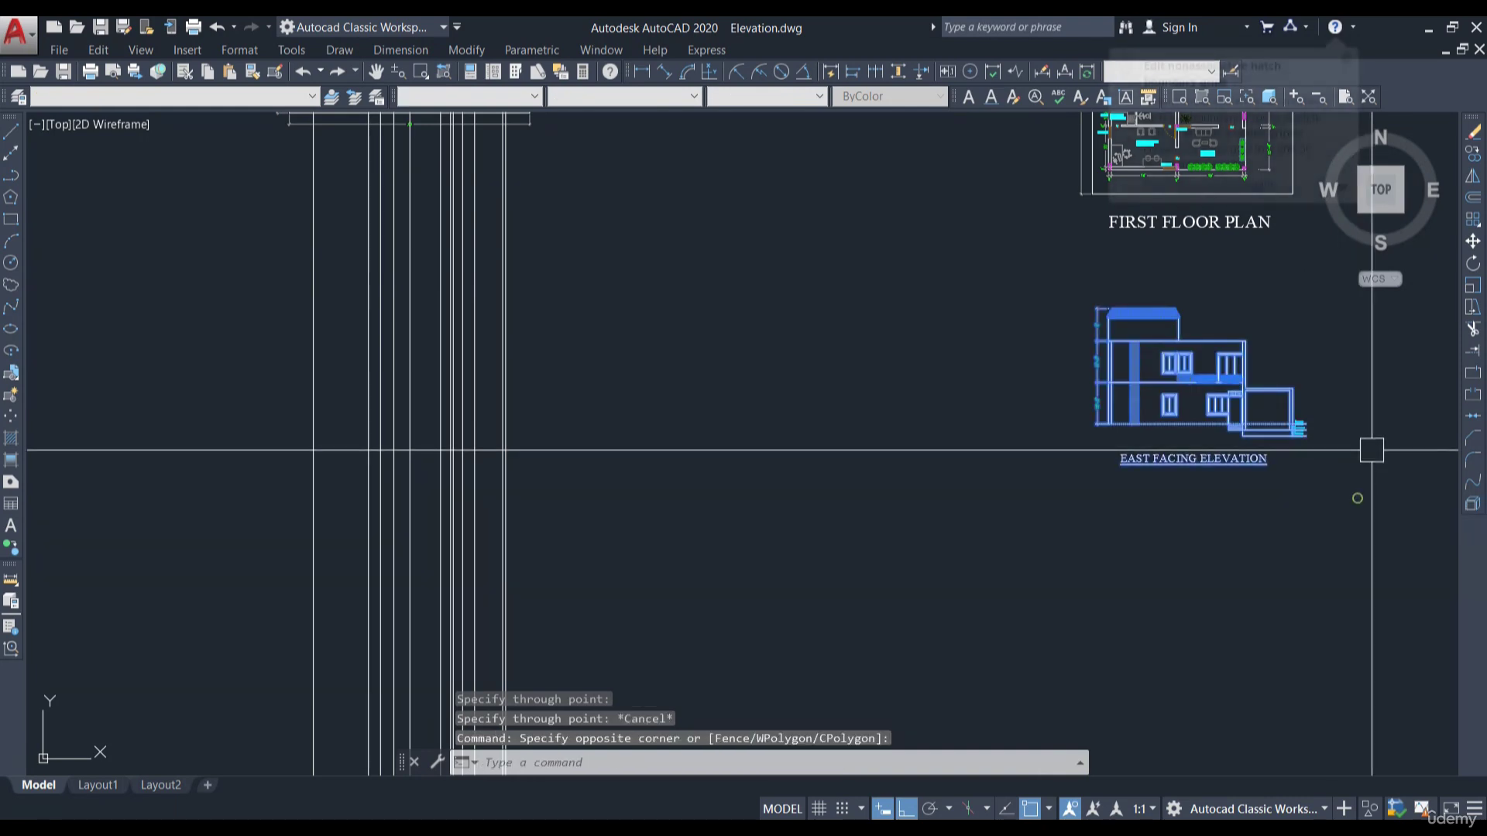
pyautogui.click(1473, 155)
pyautogui.click(1233, 516)
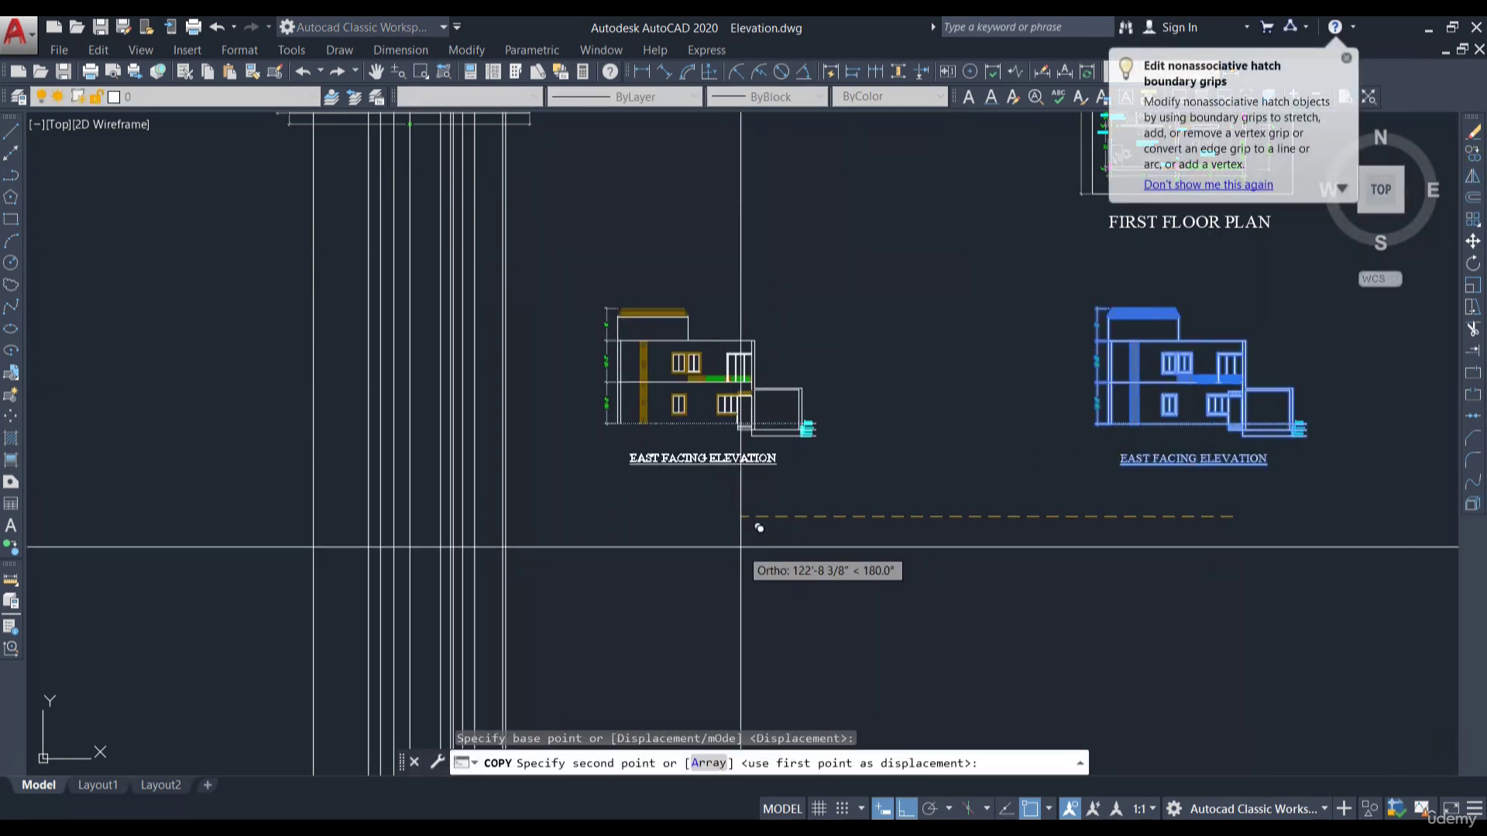
pyautogui.click(713, 524)
pyautogui.scroll(3, 769, 496)
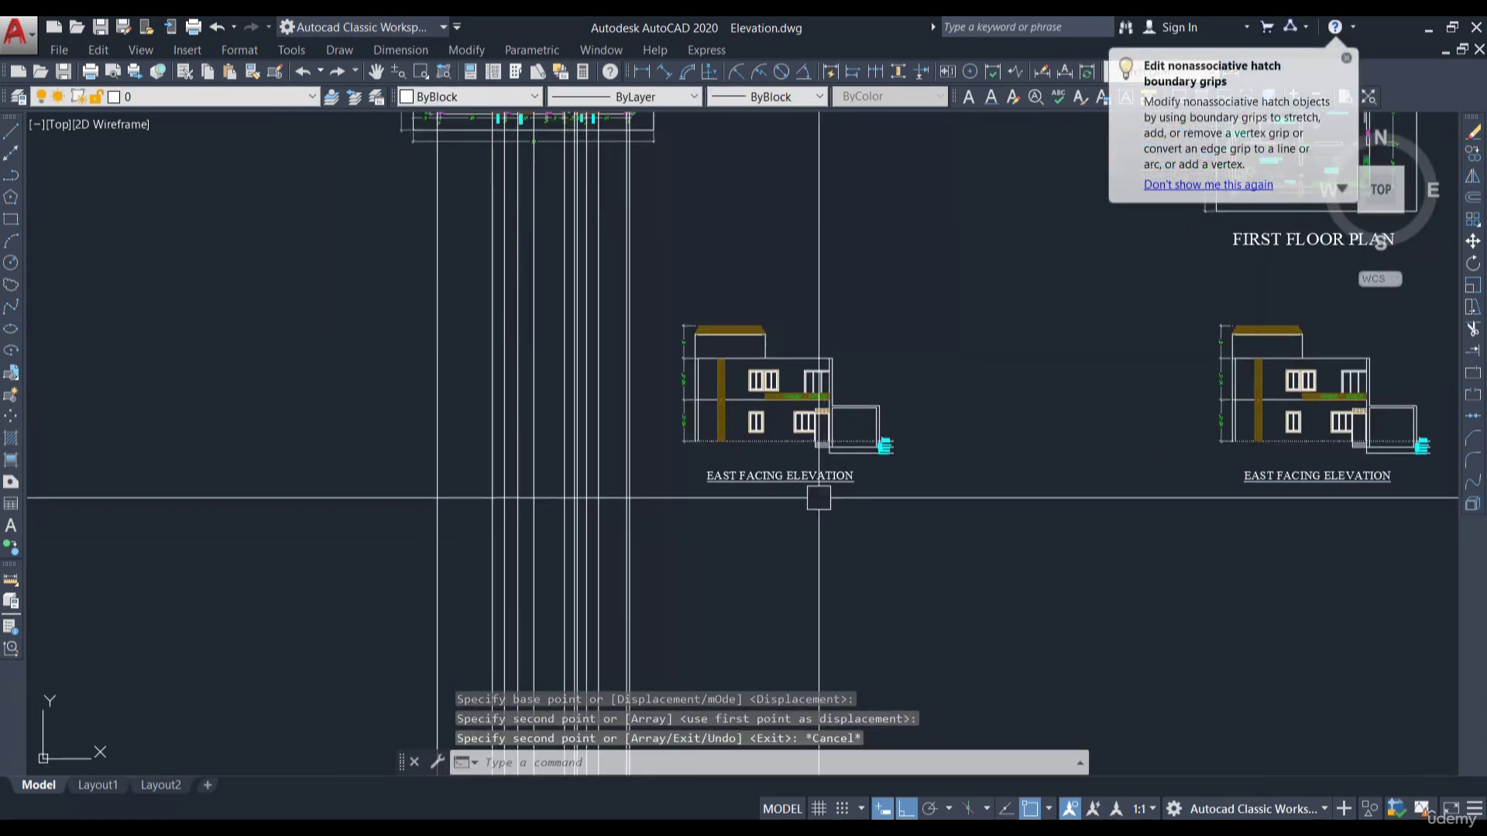
pyautogui.press('Escape')
# Change the copied elevation's title to SOUTH FACING ELEVATION
pyautogui.click(771, 489)
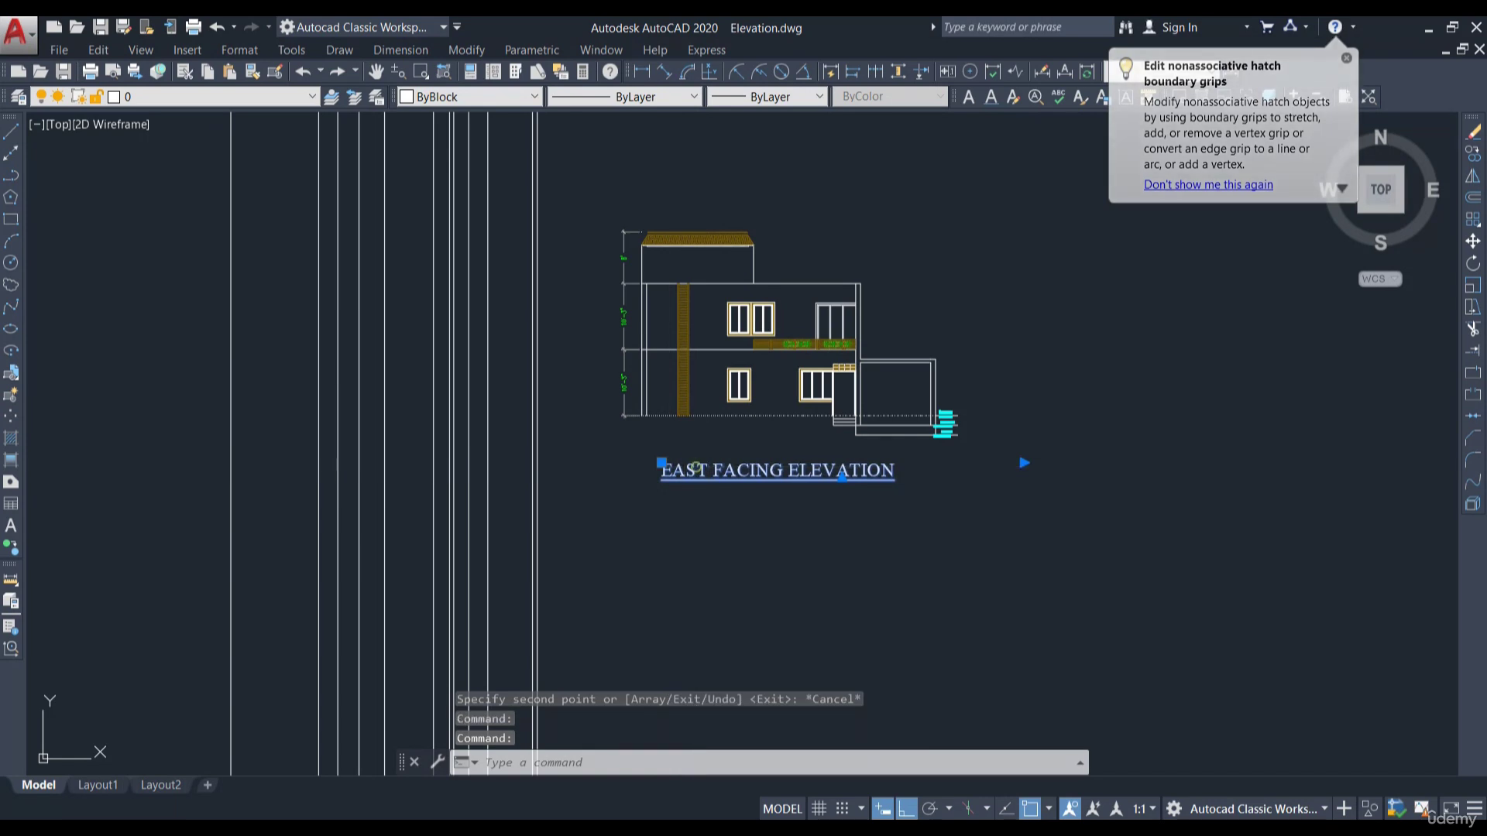
pyautogui.doubleClick(696, 467)
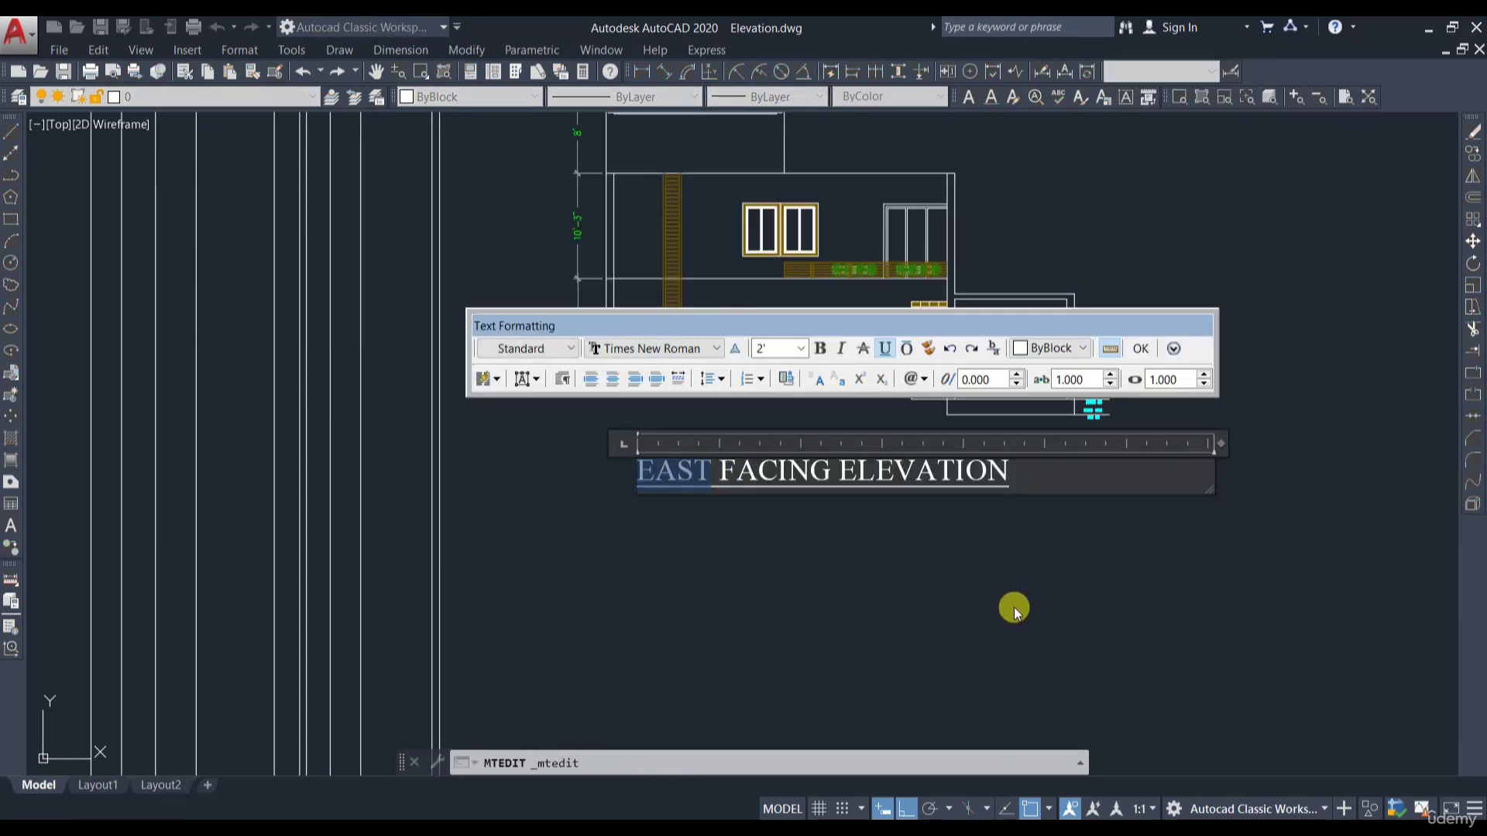
pyautogui.write('So')
pyautogui.press('BackSpace')
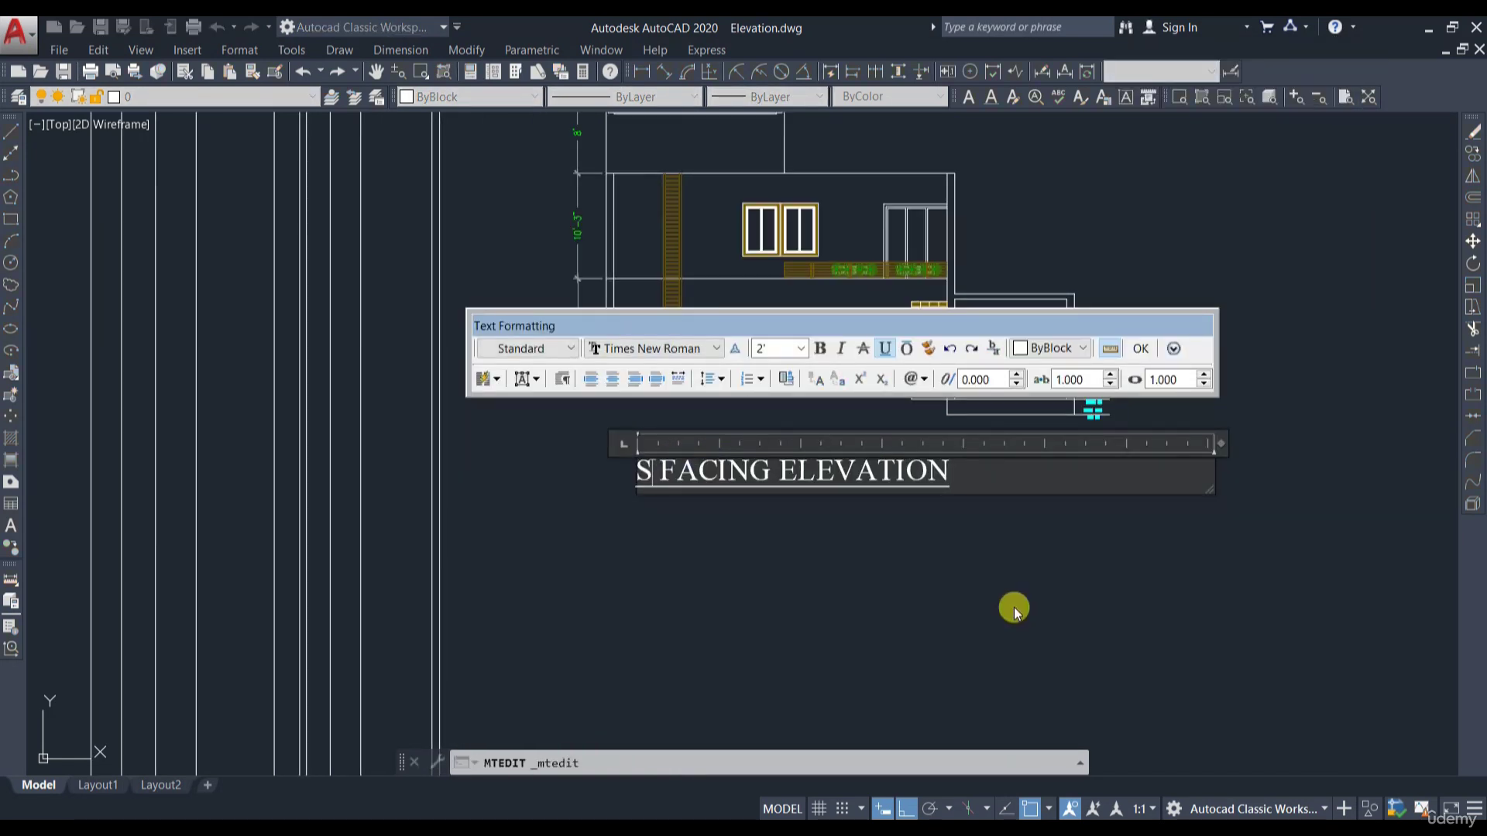
pyautogui.write('OUTH')
pyautogui.click(1094, 587)
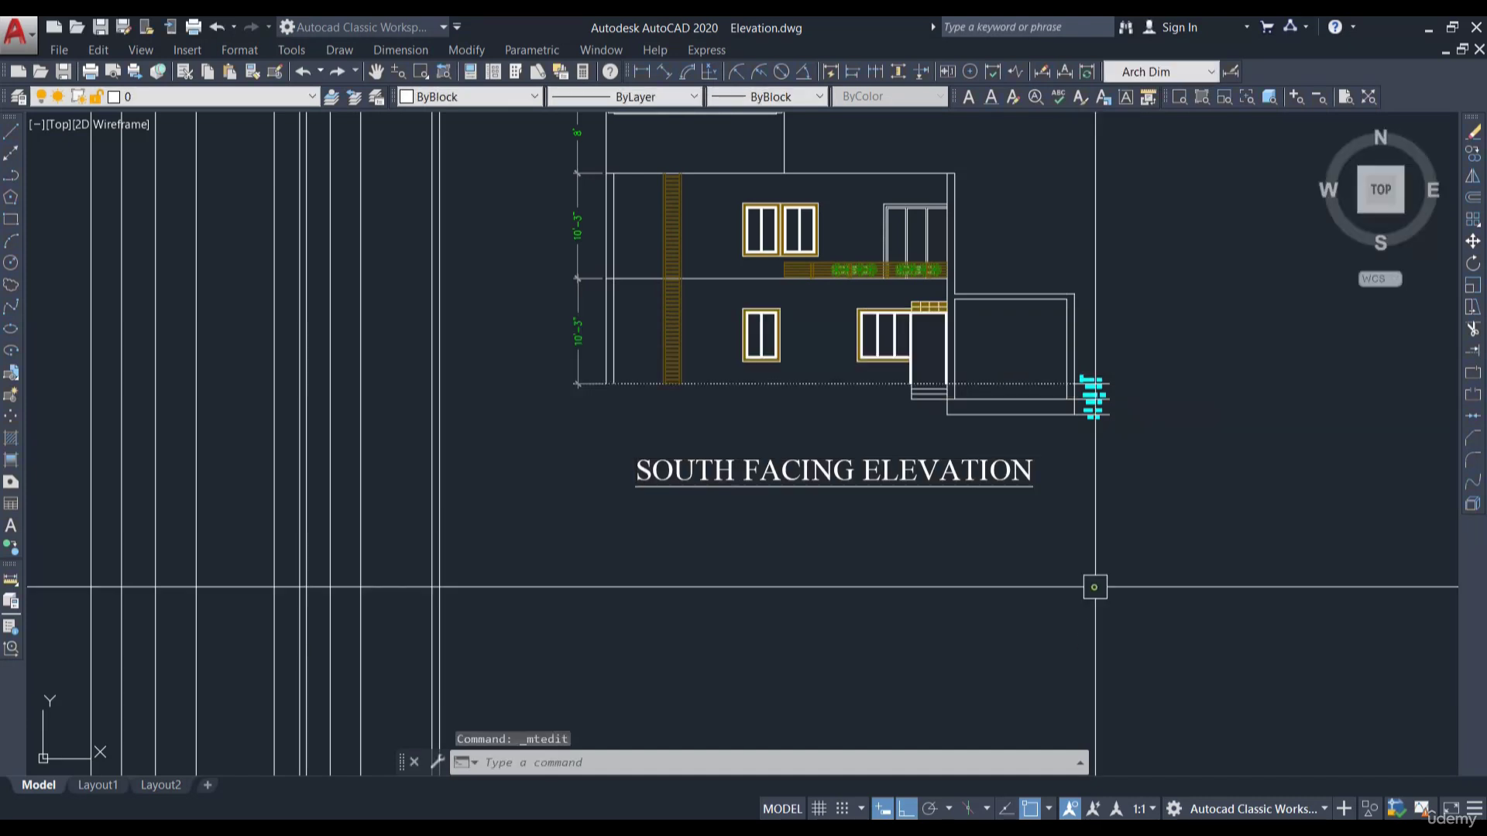
# Erase the car parking outline on the right side of the south elevation copy
pyautogui.moveTo(872, 357); pyautogui.dragTo(958, 453, button='middle')
pyautogui.scroll(2, 1105, 413)
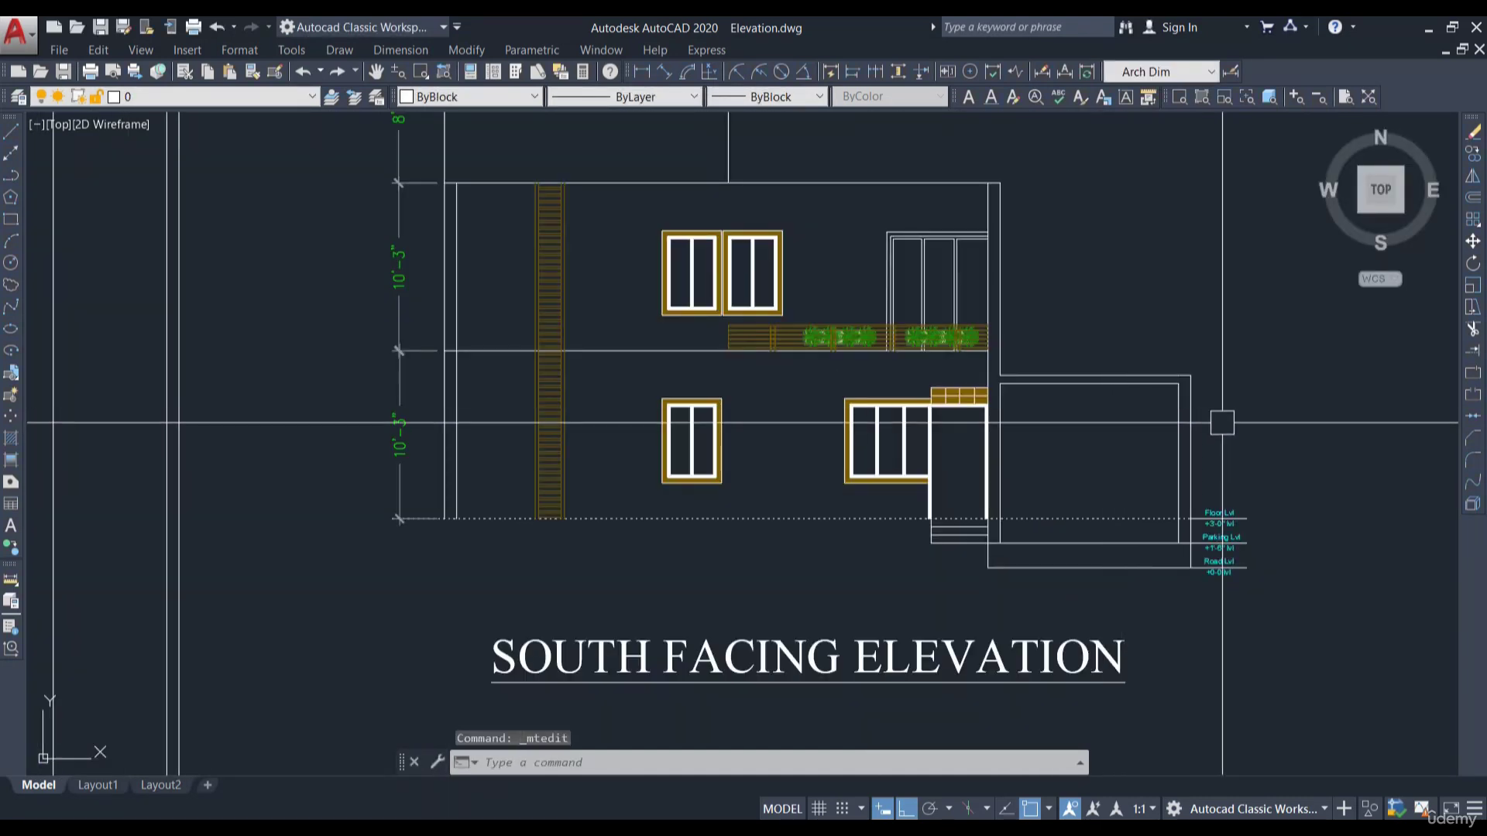
pyautogui.click(1196, 458)
pyautogui.click(1076, 333)
pyautogui.press('Return')
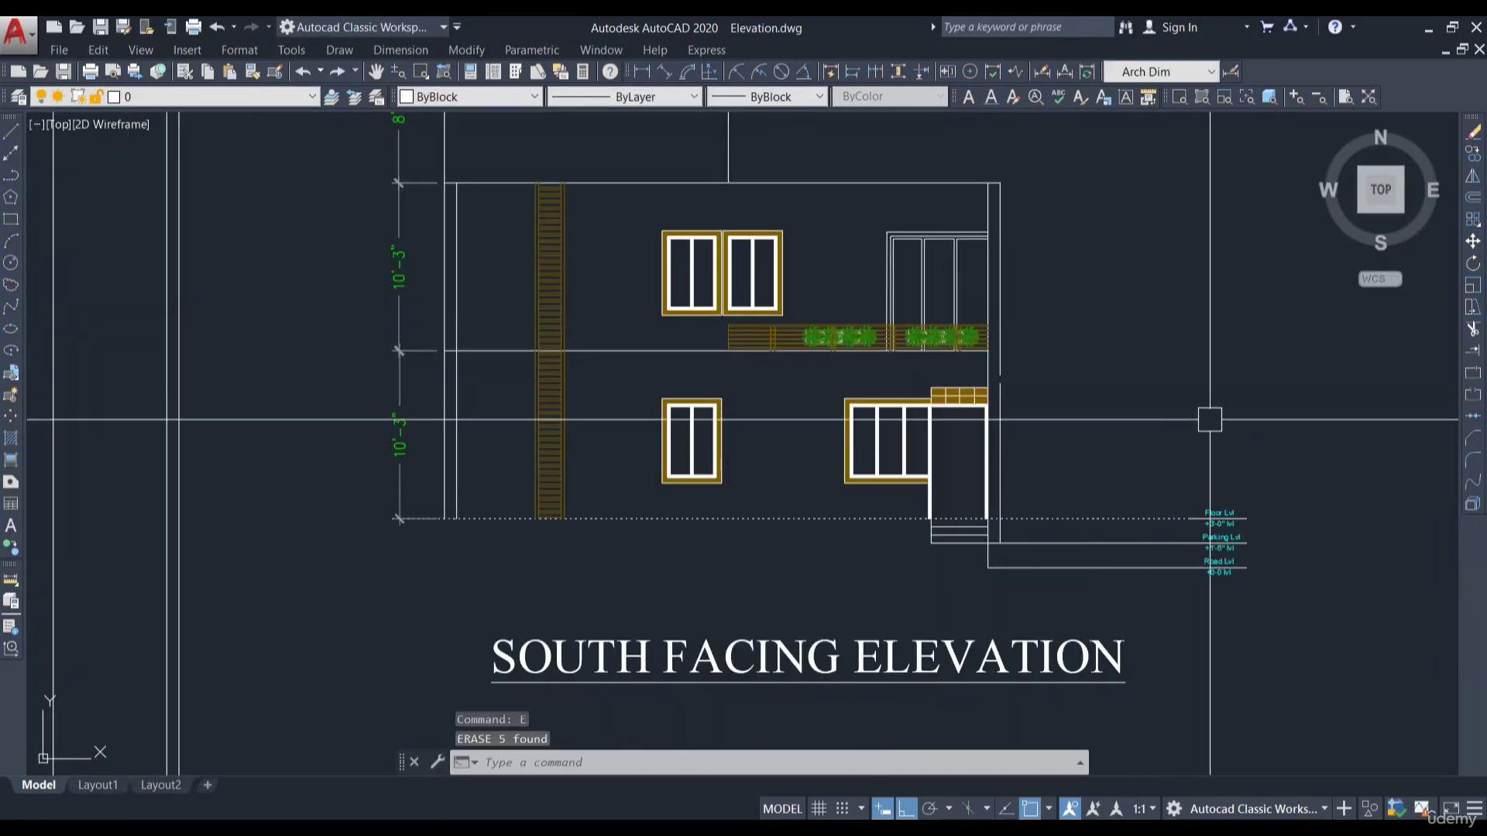
# Erase the full-height hatched vertical strip from the south elevation copy
pyautogui.scroll(-2, 1073, 416)
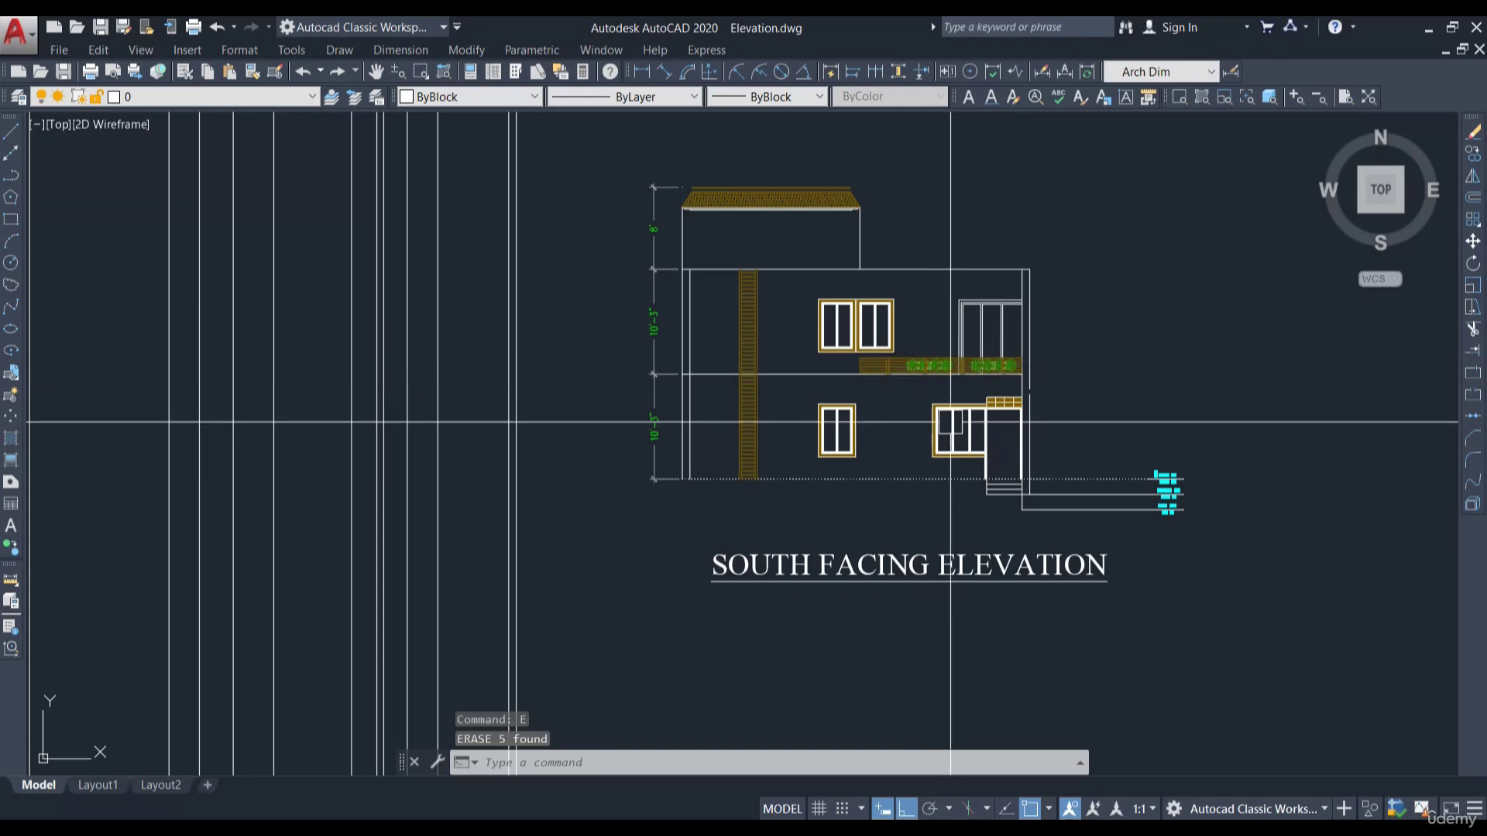
pyautogui.scroll(2, 748, 346)
pyautogui.click(755, 349)
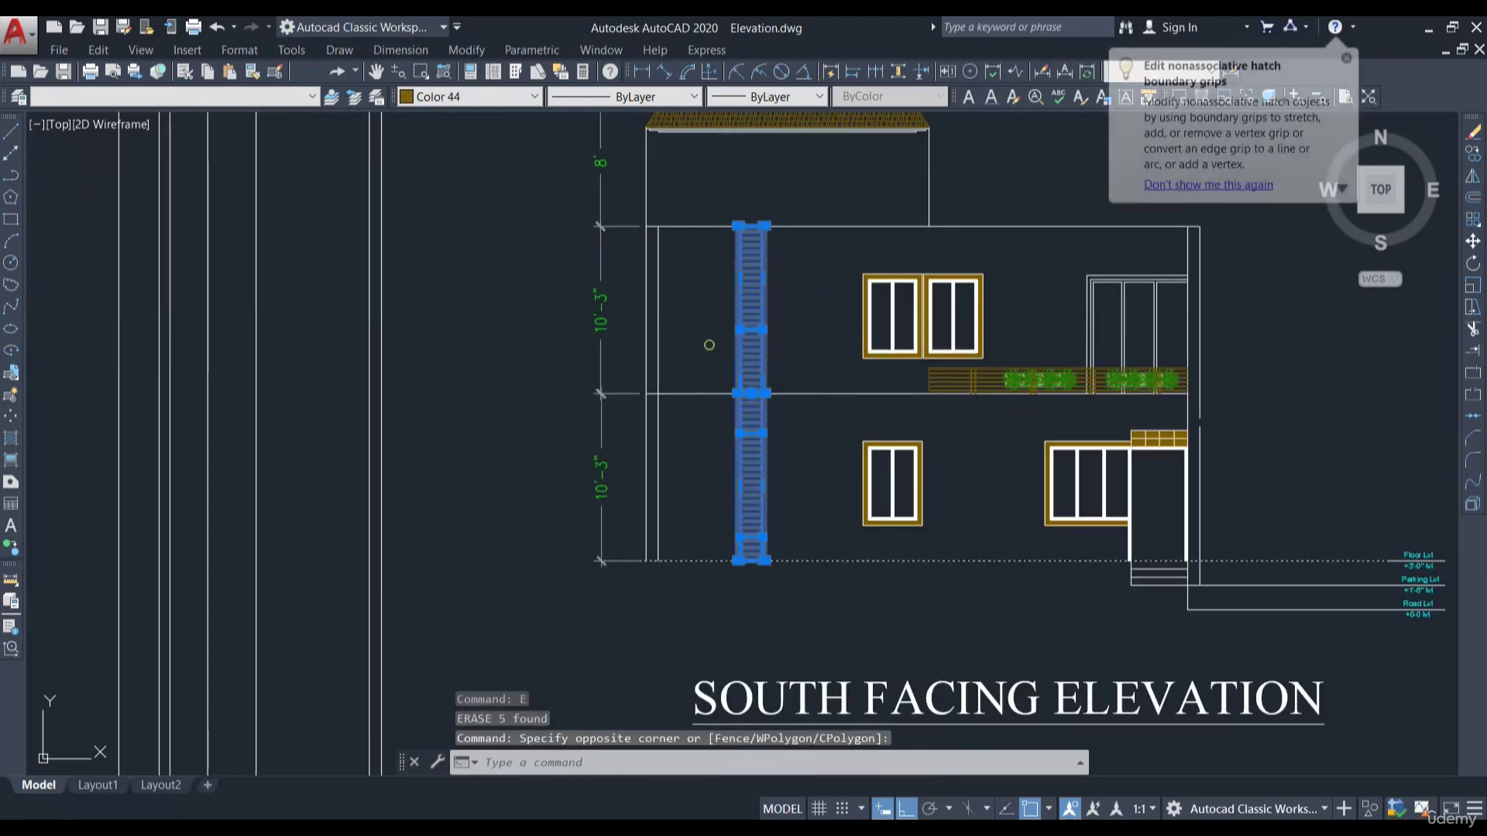
pyautogui.press('Delete')
# Erase the rooftop room and its hatched sloping roof from the south elevation copy
pyautogui.scroll(-2, 877, 395)
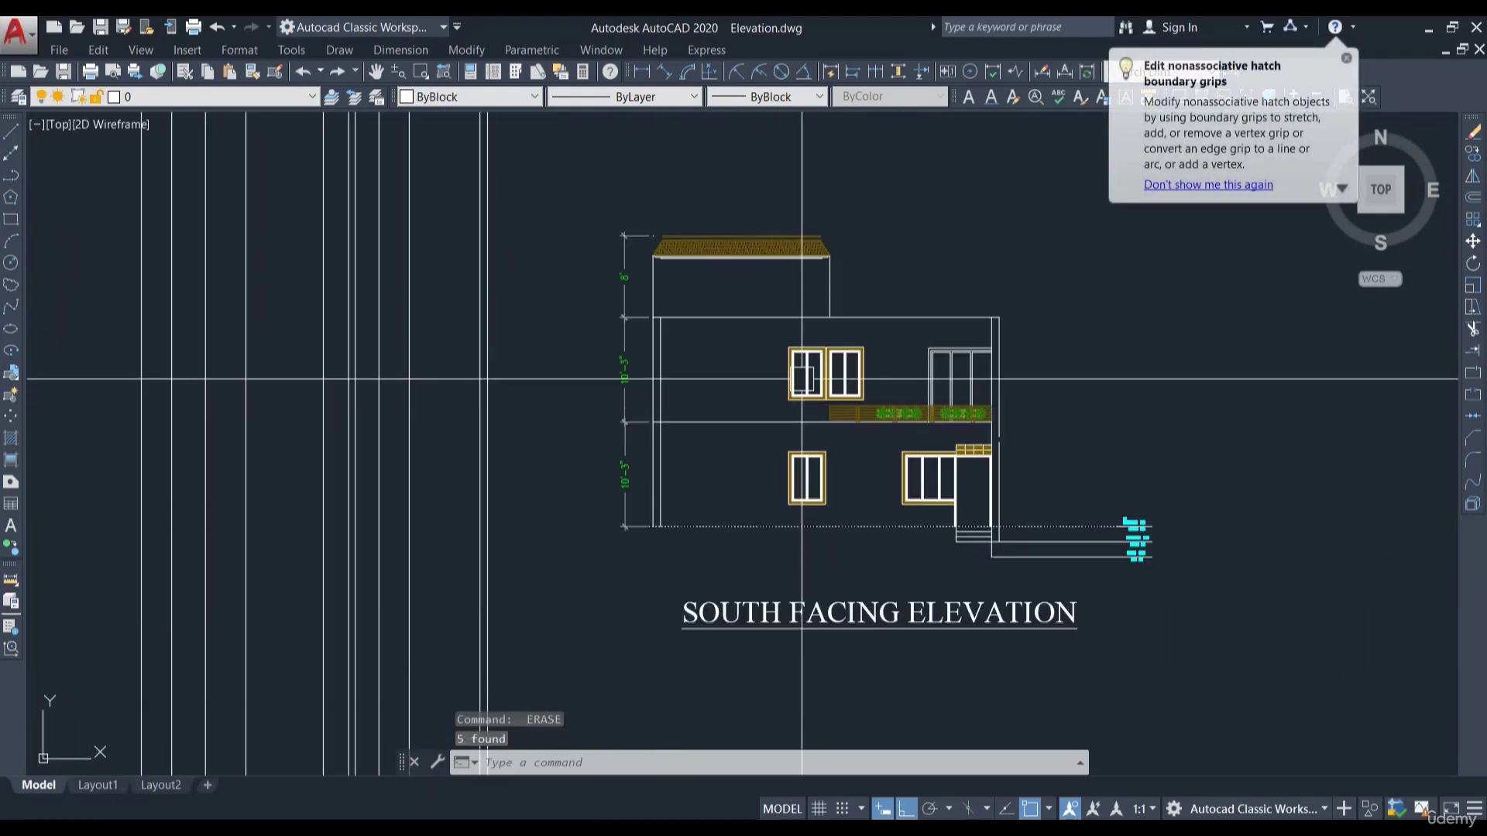
pyautogui.click(896, 286)
pyautogui.click(692, 190)
pyautogui.press('Delete')
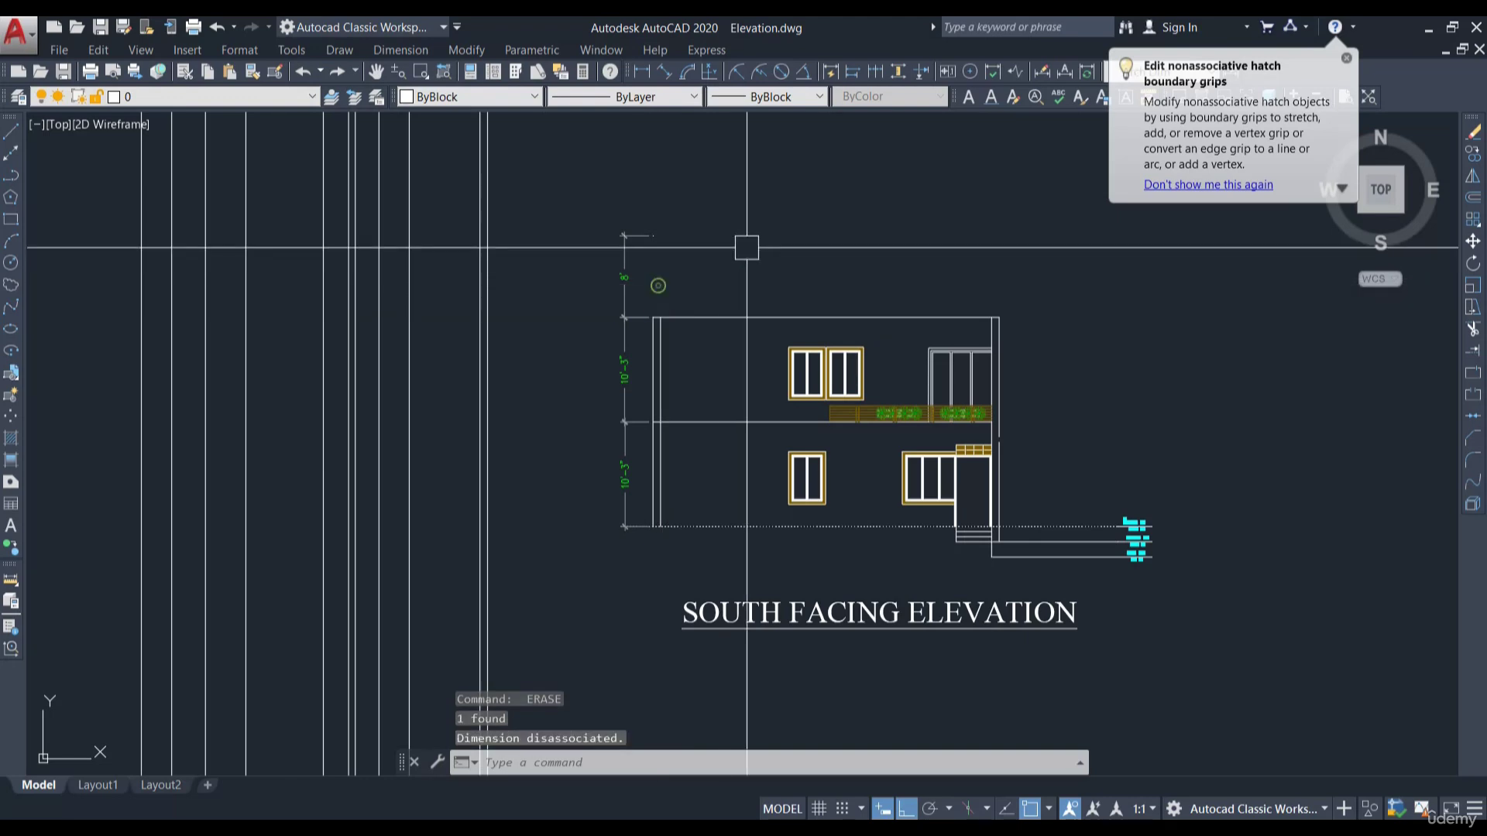
# Erase the upper floor's windows, balcony door and railing with plants from the south elevation copy
pyautogui.scroll(2, 974, 389)
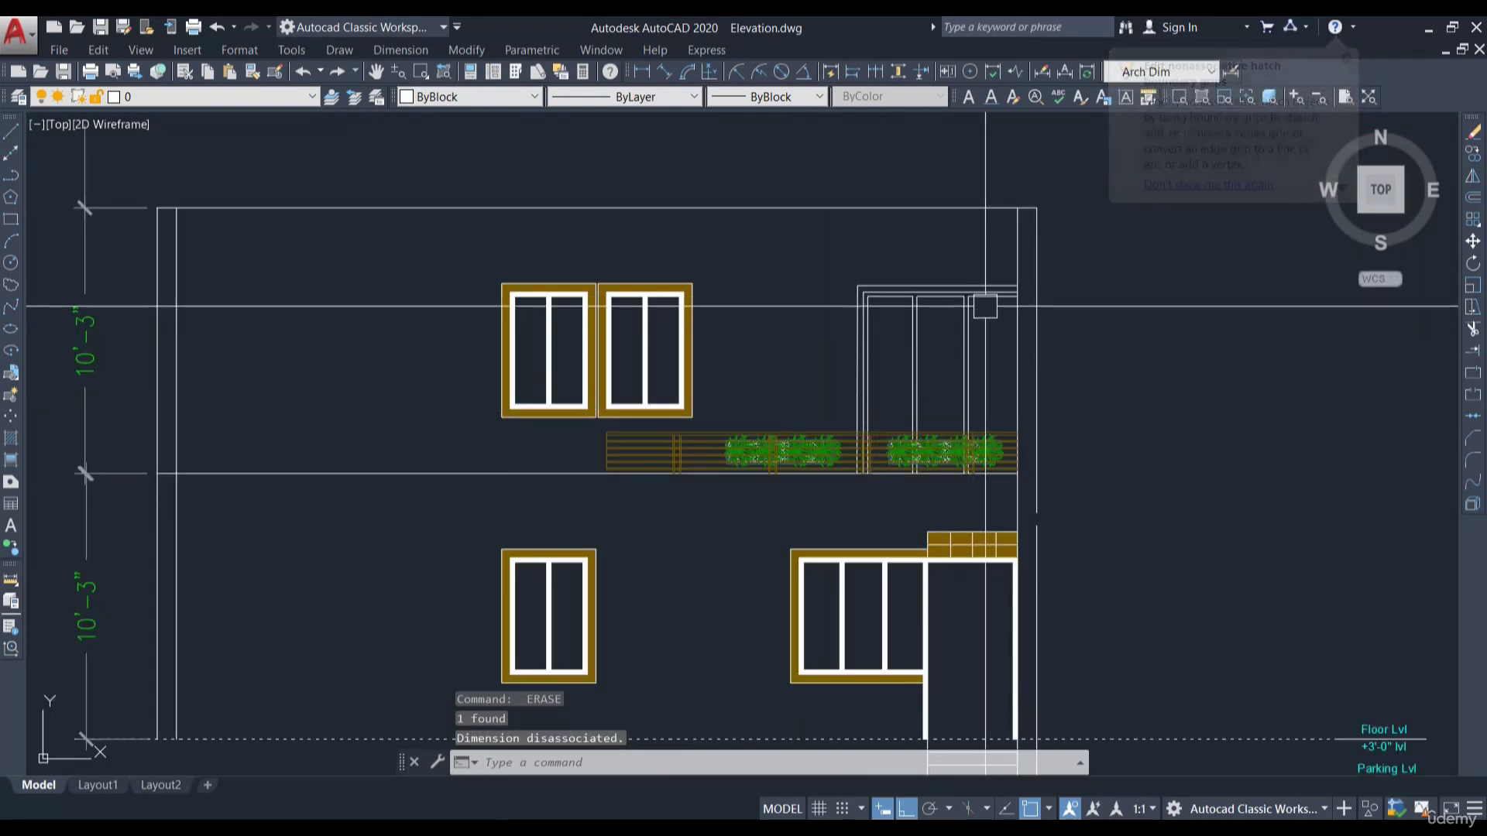
pyautogui.click(988, 360)
pyautogui.click(485, 253)
pyautogui.press('Delete')
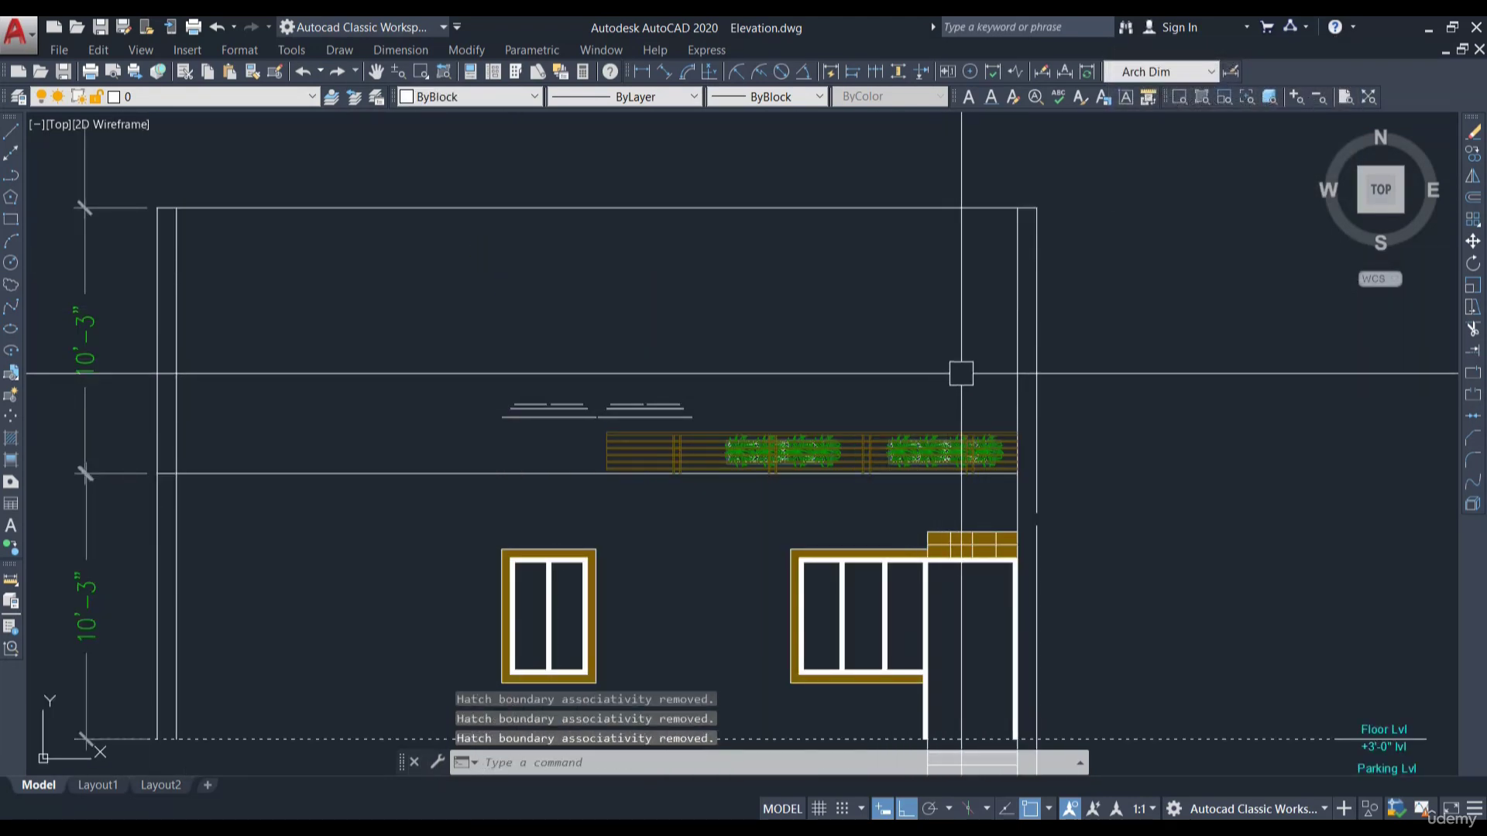
pyautogui.click(961, 373)
pyautogui.click(546, 464)
pyautogui.press('Delete')
pyautogui.moveTo(963, 665); pyautogui.dragTo(1064, 483, button='middle')
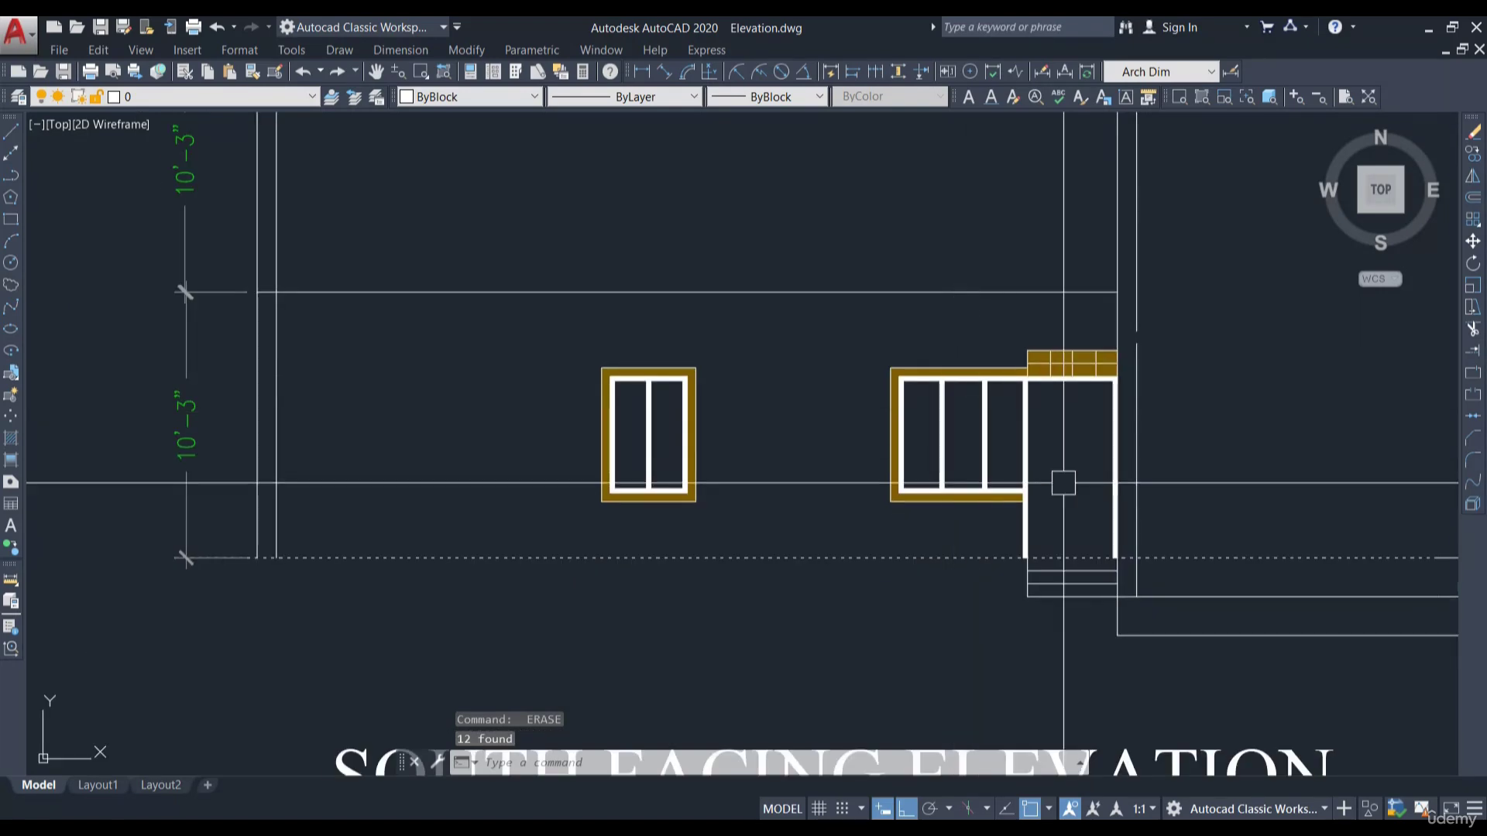
# Erase the ground floor's windows, entrance door with canopy and entrance steps from the south elevation copy
pyautogui.click(1064, 483)
pyautogui.click(569, 341)
pyautogui.press('Delete')
pyautogui.moveTo(1094, 619); pyautogui.dragTo(956, 551, button='middle')
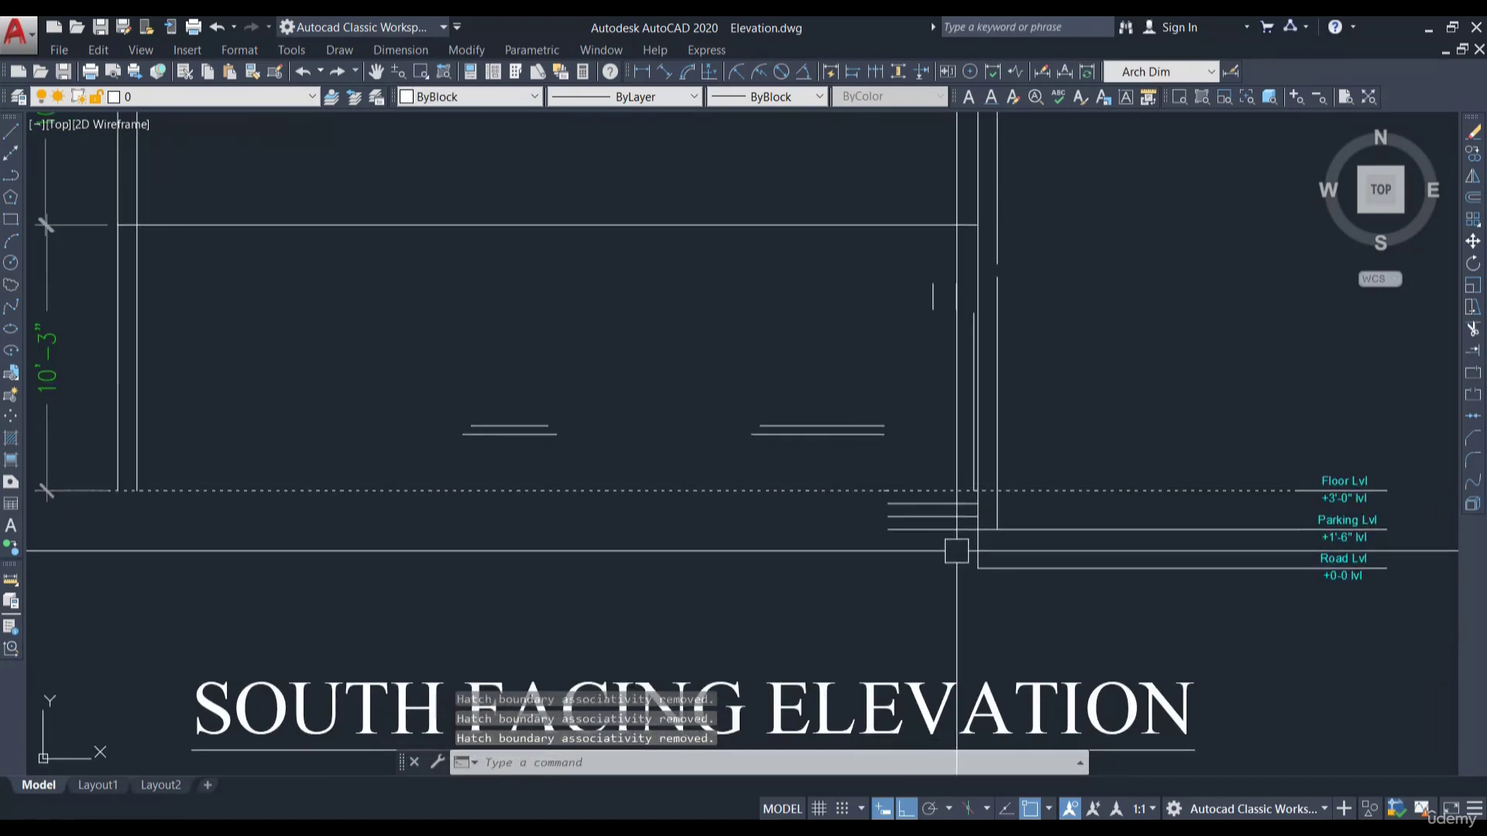
pyautogui.scroll(3, 956, 551)
pyautogui.click(954, 538)
pyautogui.click(870, 423)
pyautogui.press('Delete')
pyautogui.scroll(-3, 846, 470)
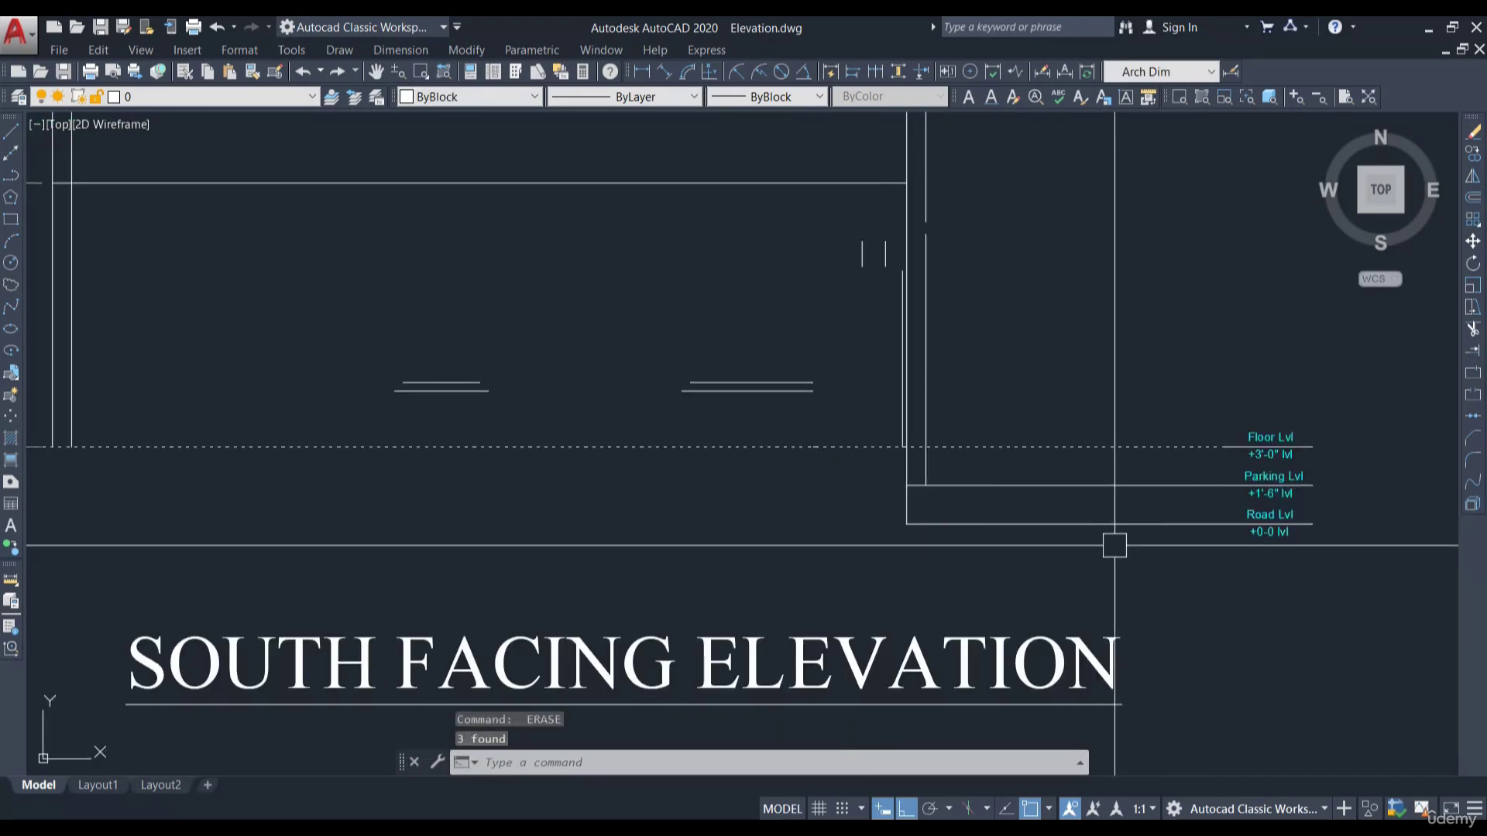
# Erase the leftover vertical door line and short canopy lines beside the right wall of the south elevation
pyautogui.scroll(3, 987, 480)
pyautogui.scroll(-4, 916, 478)
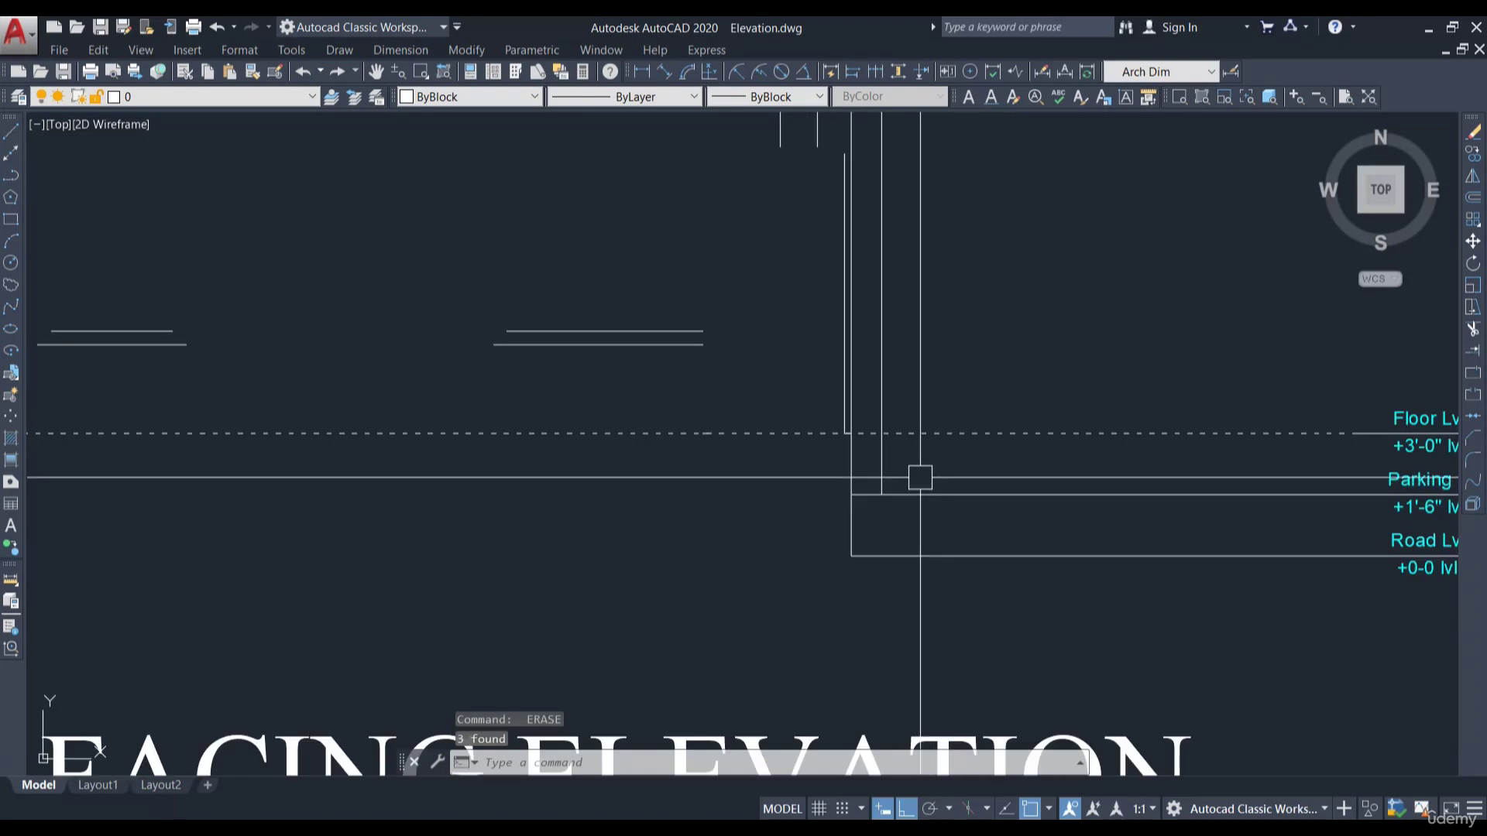
pyautogui.scroll(4, 852, 354)
pyautogui.click(871, 332)
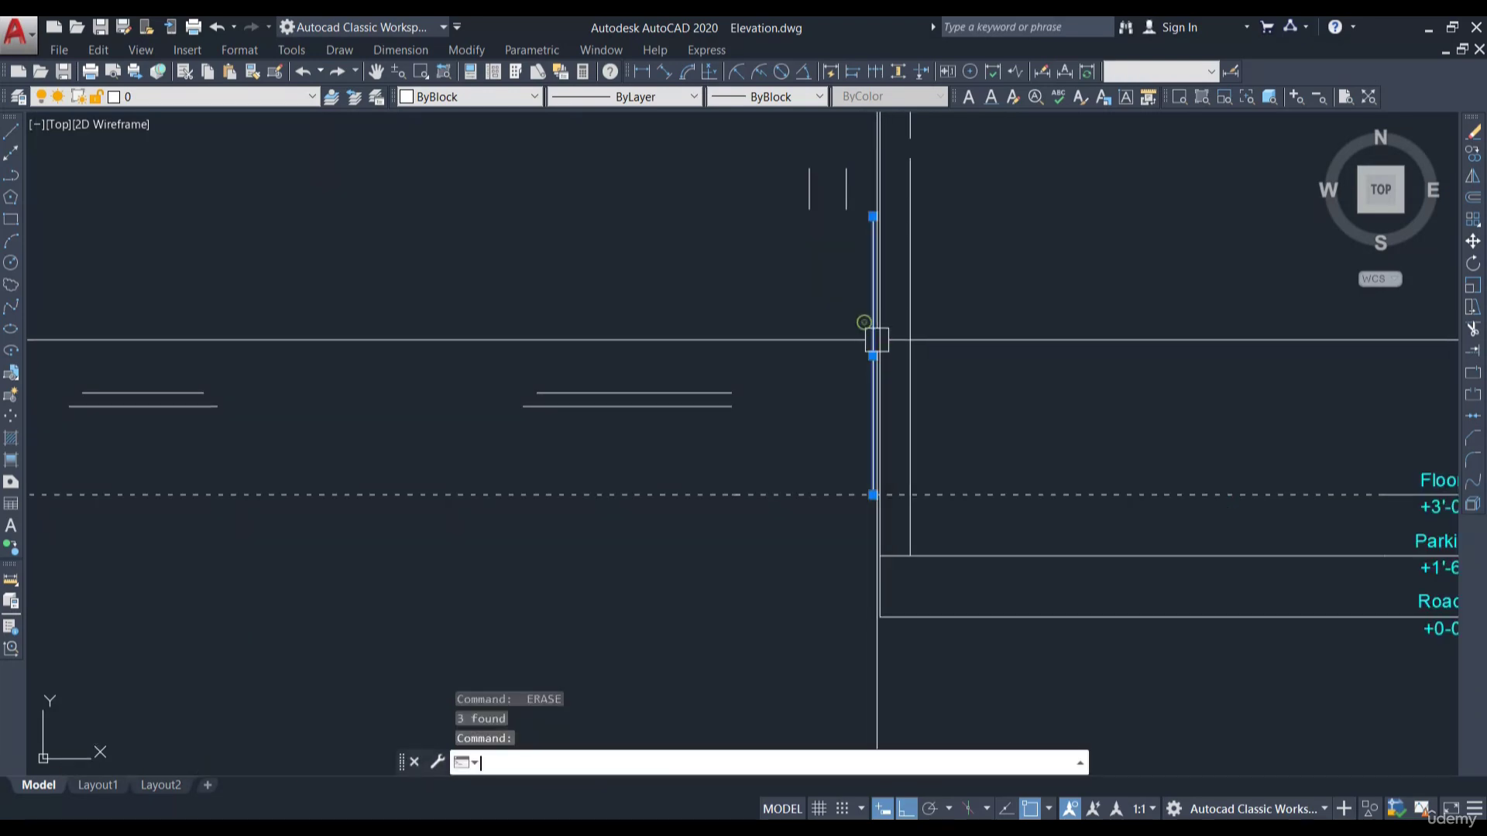
pyautogui.press('Delete')
pyautogui.scroll(-4, 1019, 282)
pyautogui.scroll(4, 978, 370)
pyautogui.click(939, 511)
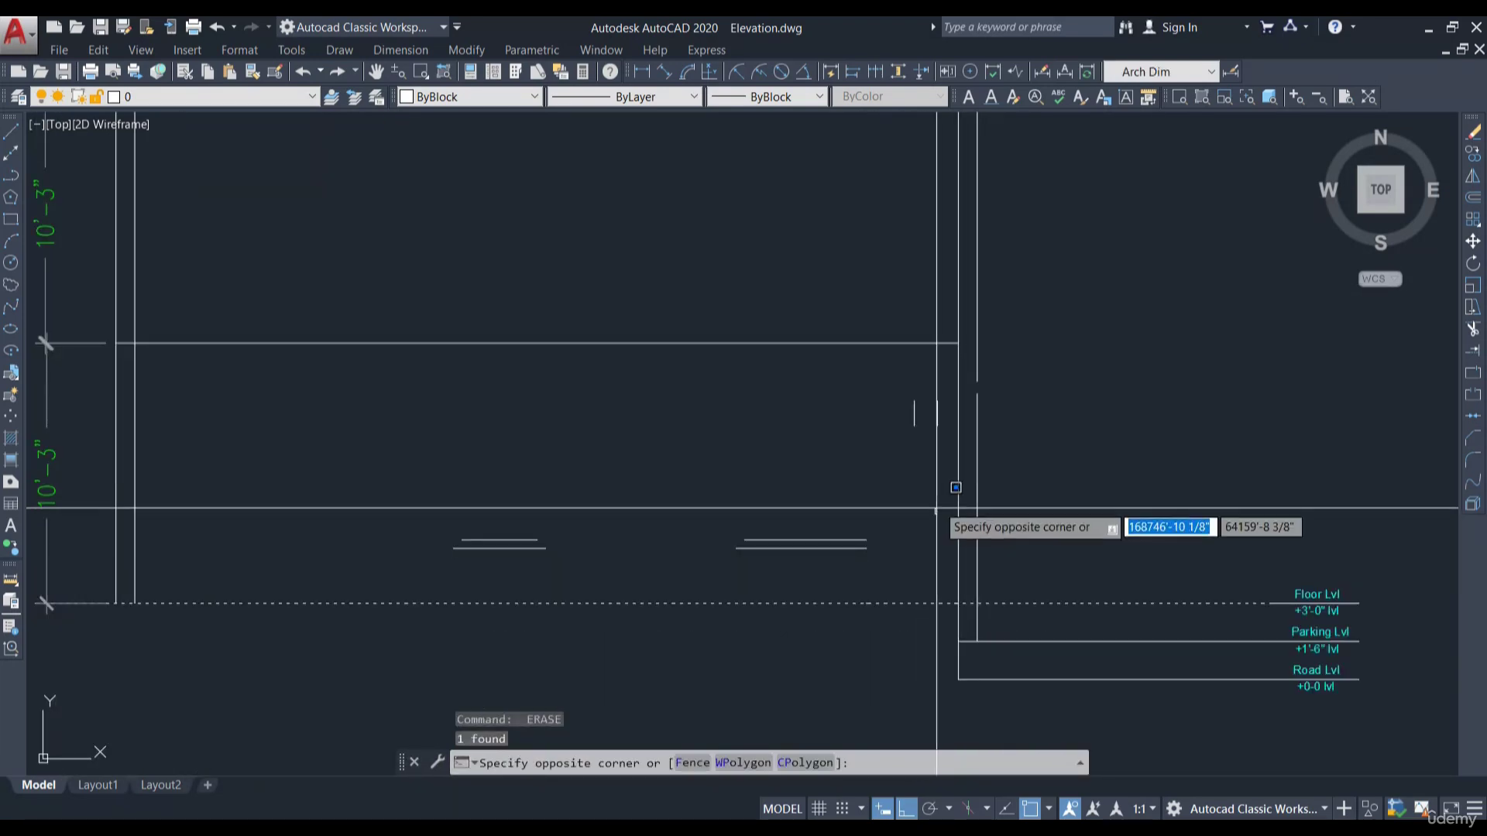
pyautogui.click(873, 369)
pyautogui.press('Delete')
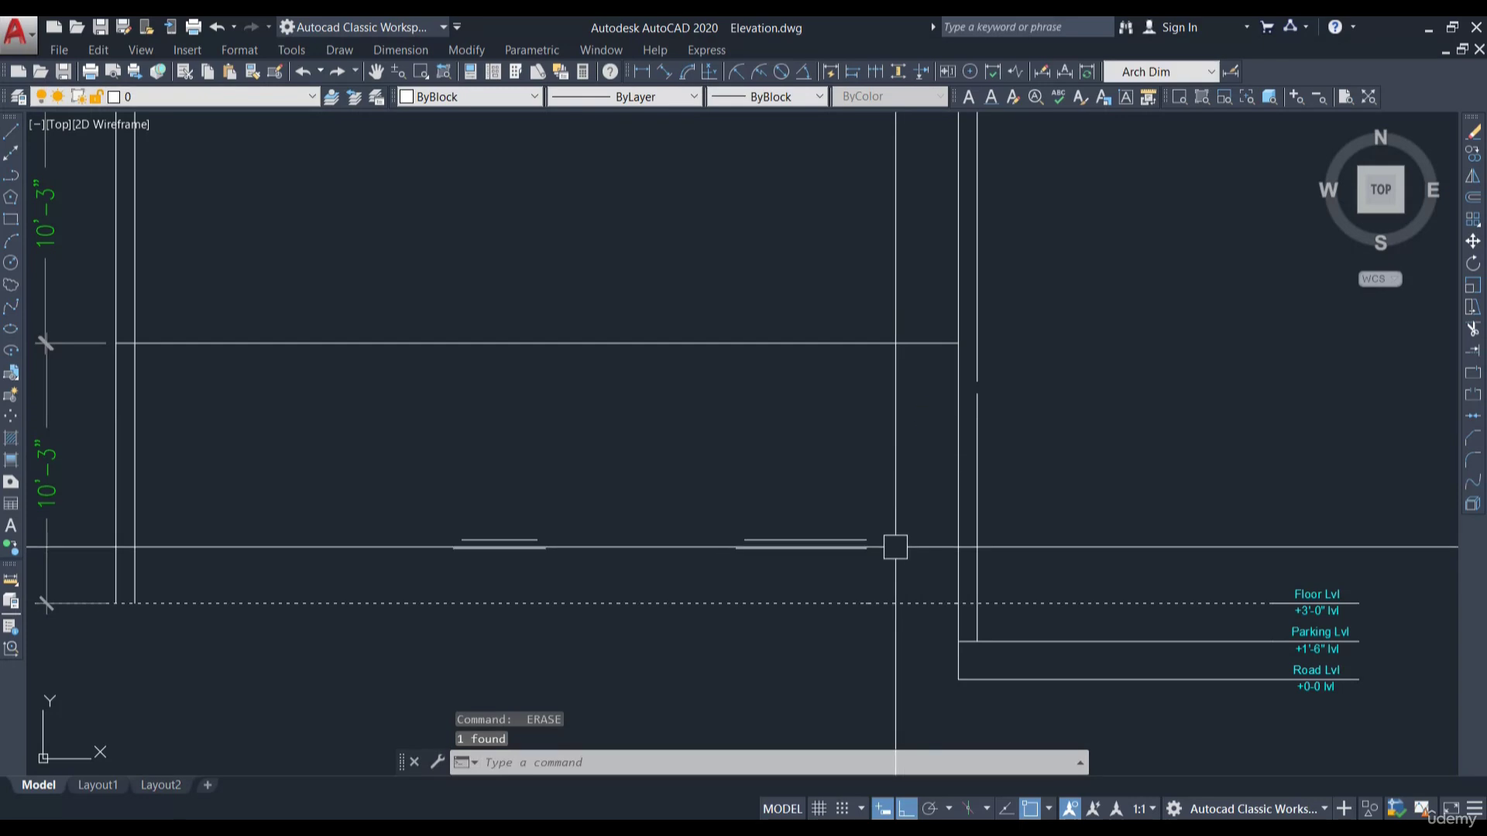
# Erase the leftover window sill lines on the ground floor of the south elevation
pyautogui.click(890, 565)
pyautogui.click(449, 479)
pyautogui.press('Delete')
pyautogui.scroll(-4, 1066, 559)
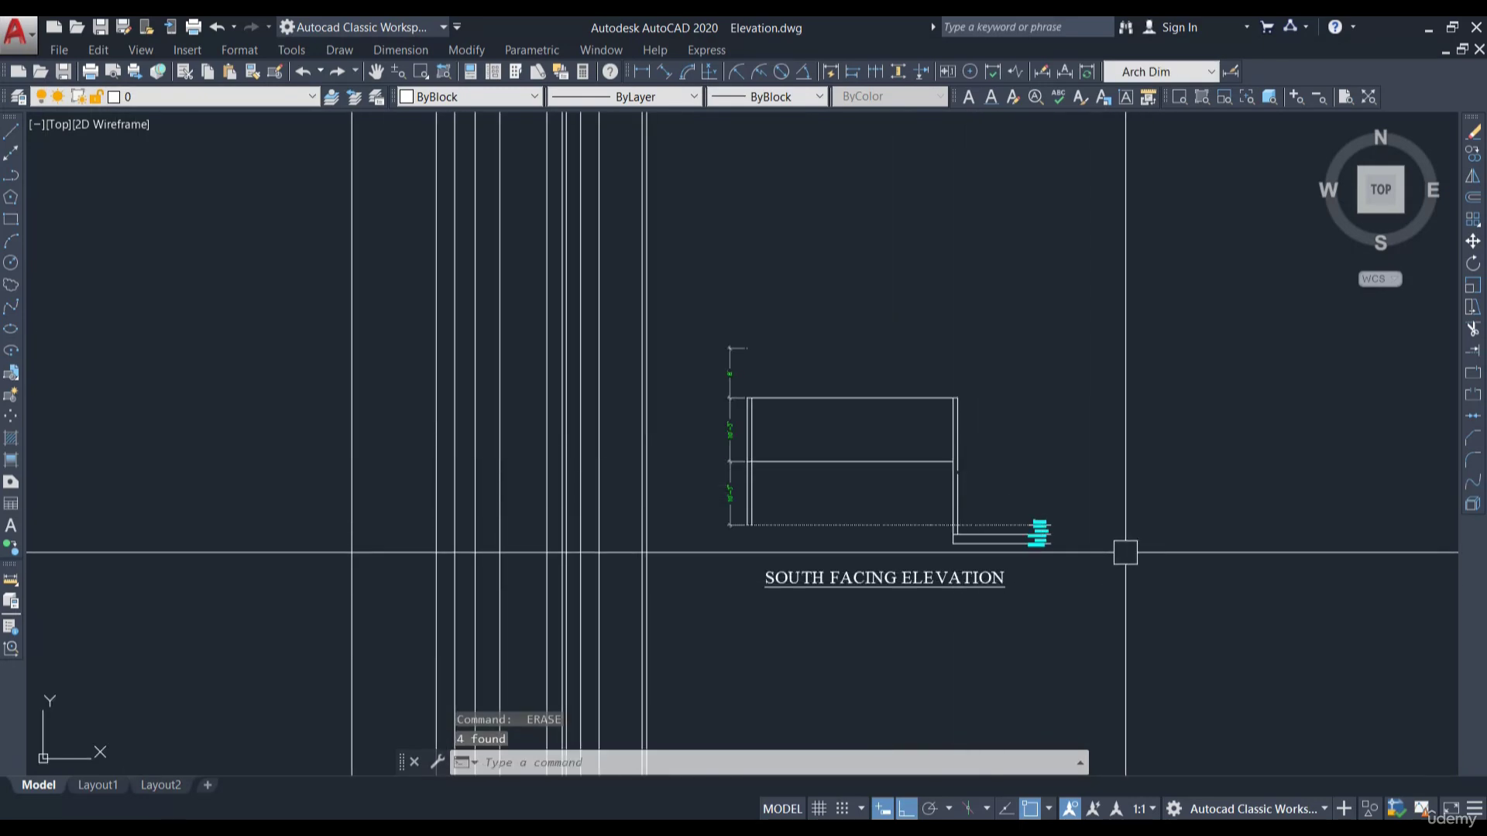
# Move the whole south elevation with its title onto the projection lines, aligning its right wall with the outermost projected wall line
pyautogui.click(1115, 617)
pyautogui.click(704, 314)
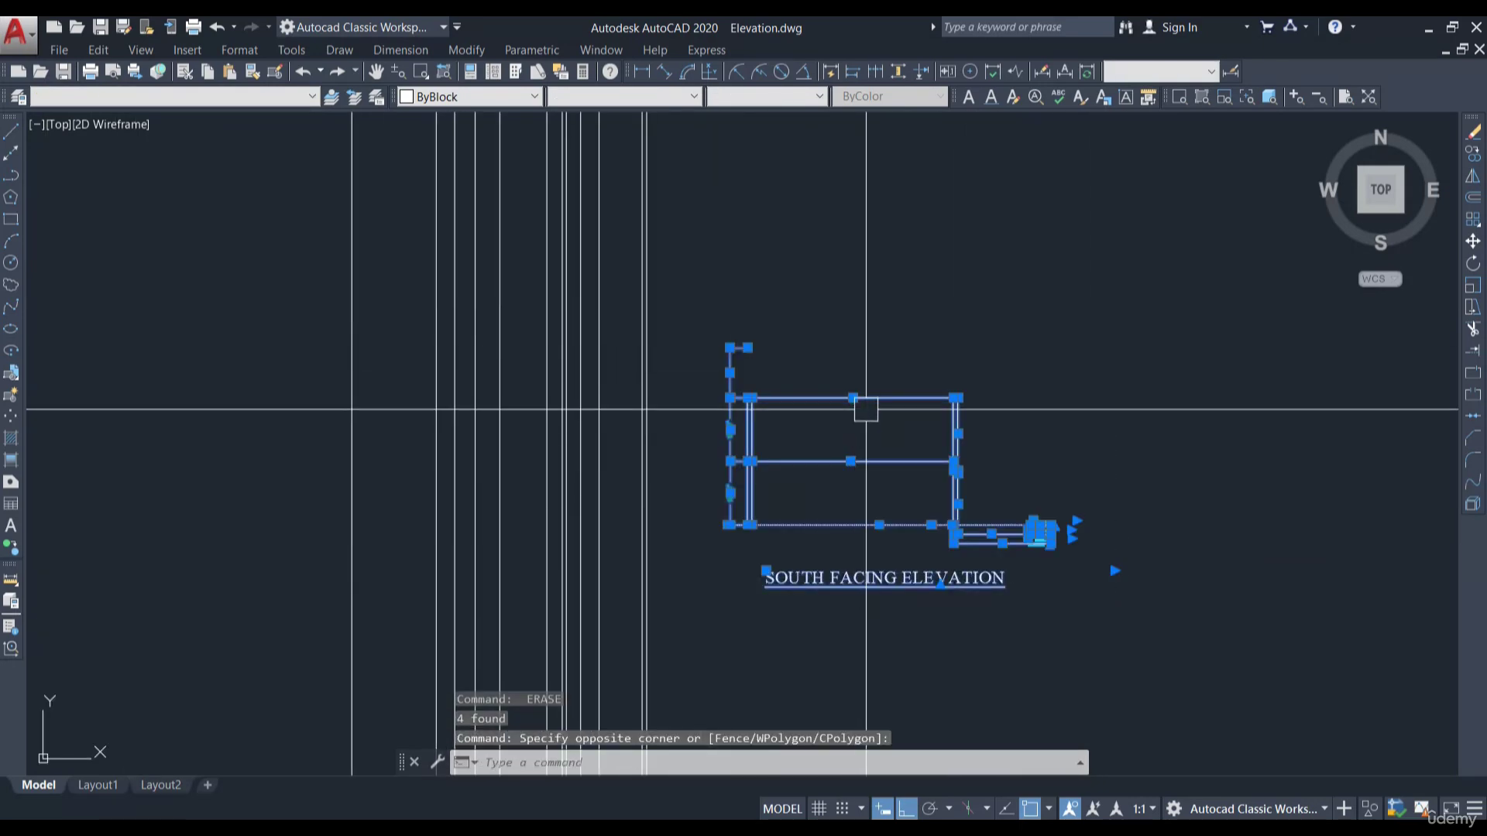
pyautogui.write('m')
pyautogui.press('Return')
pyautogui.scroll(2, 929, 430)
pyautogui.click(958, 401)
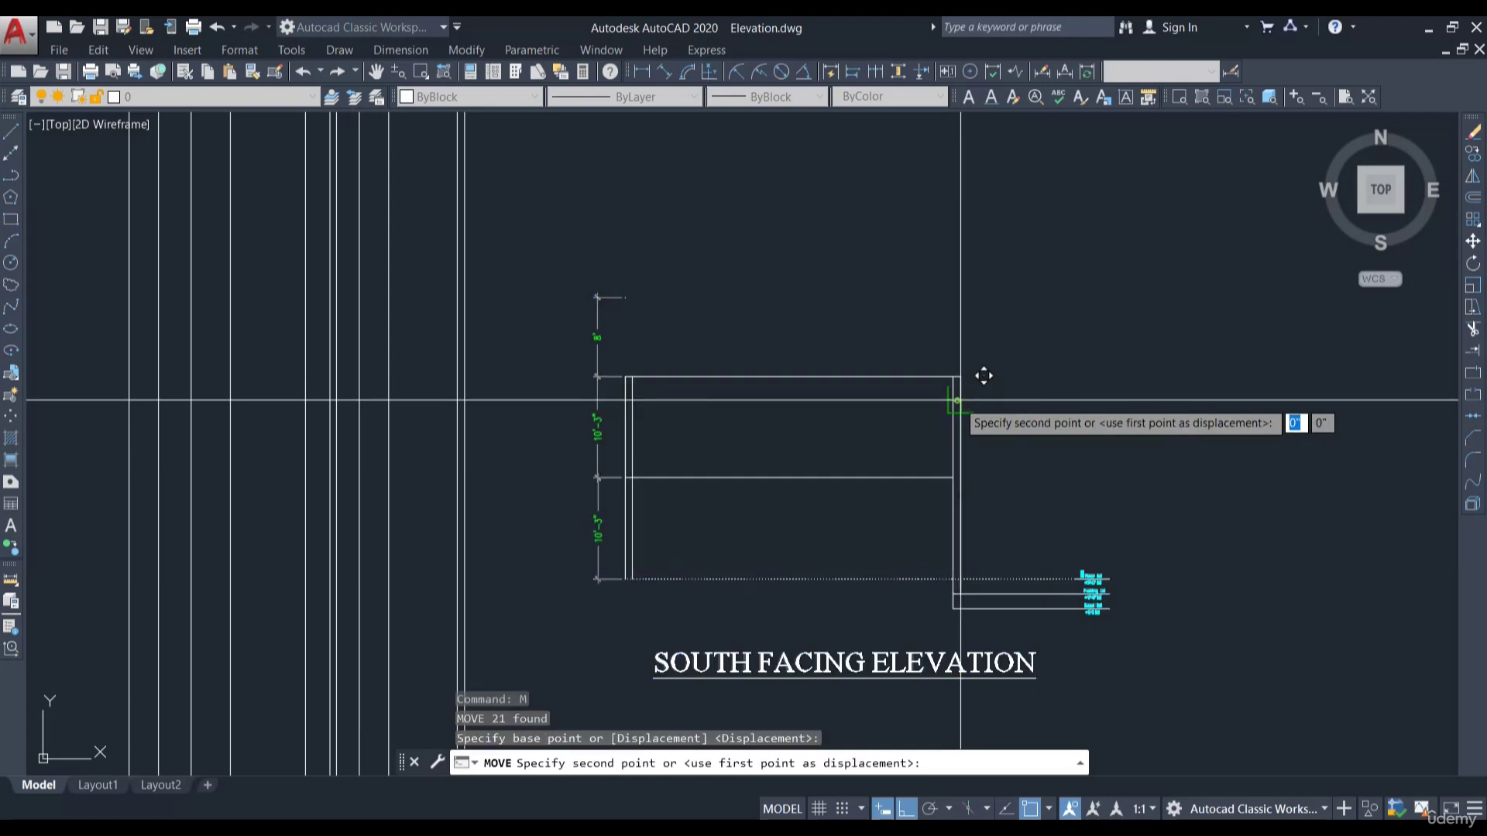
pyautogui.scroll(2, 136, 292)
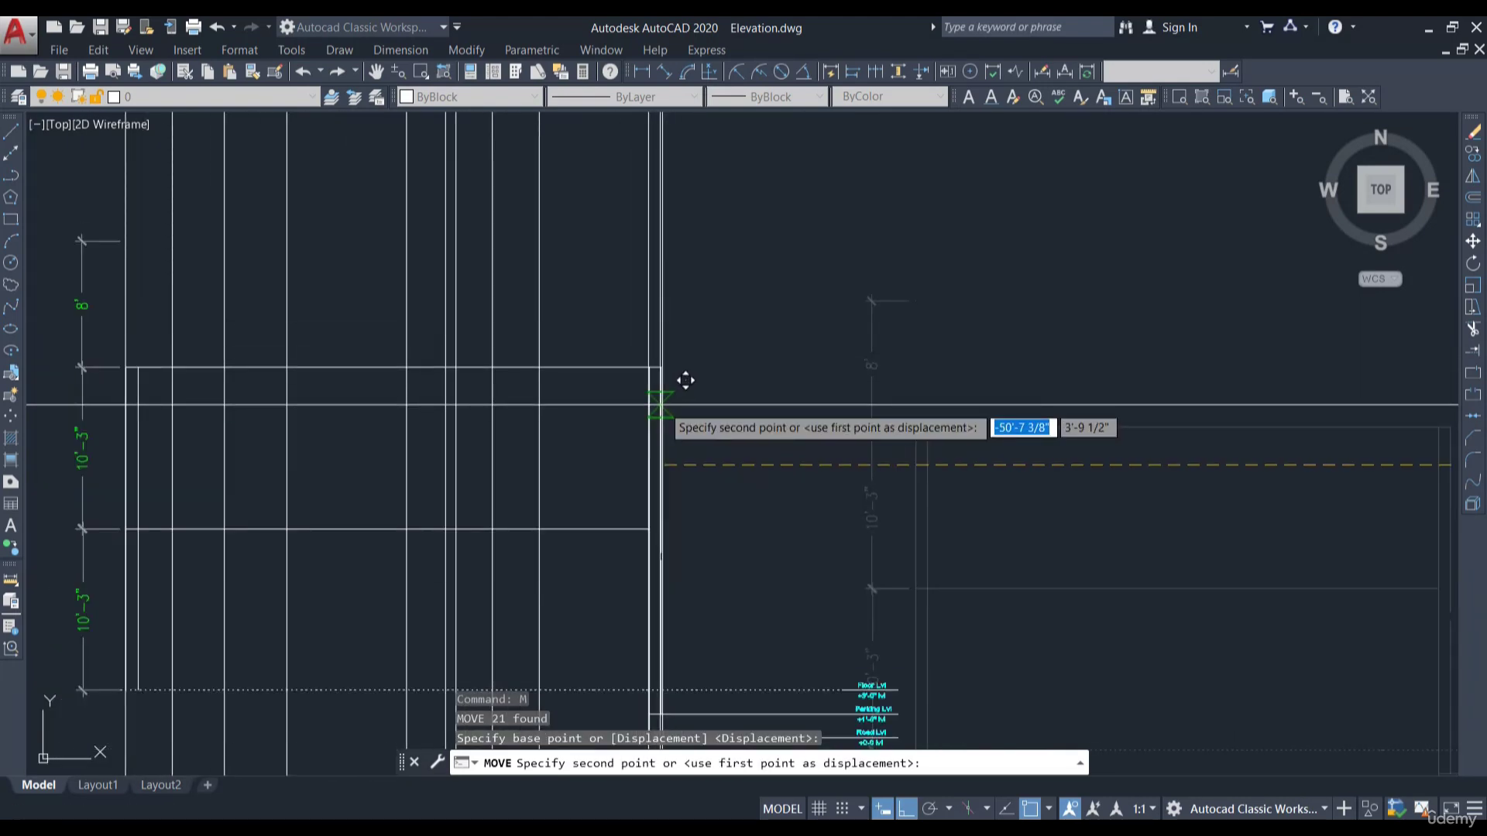
pyautogui.click(660, 311)
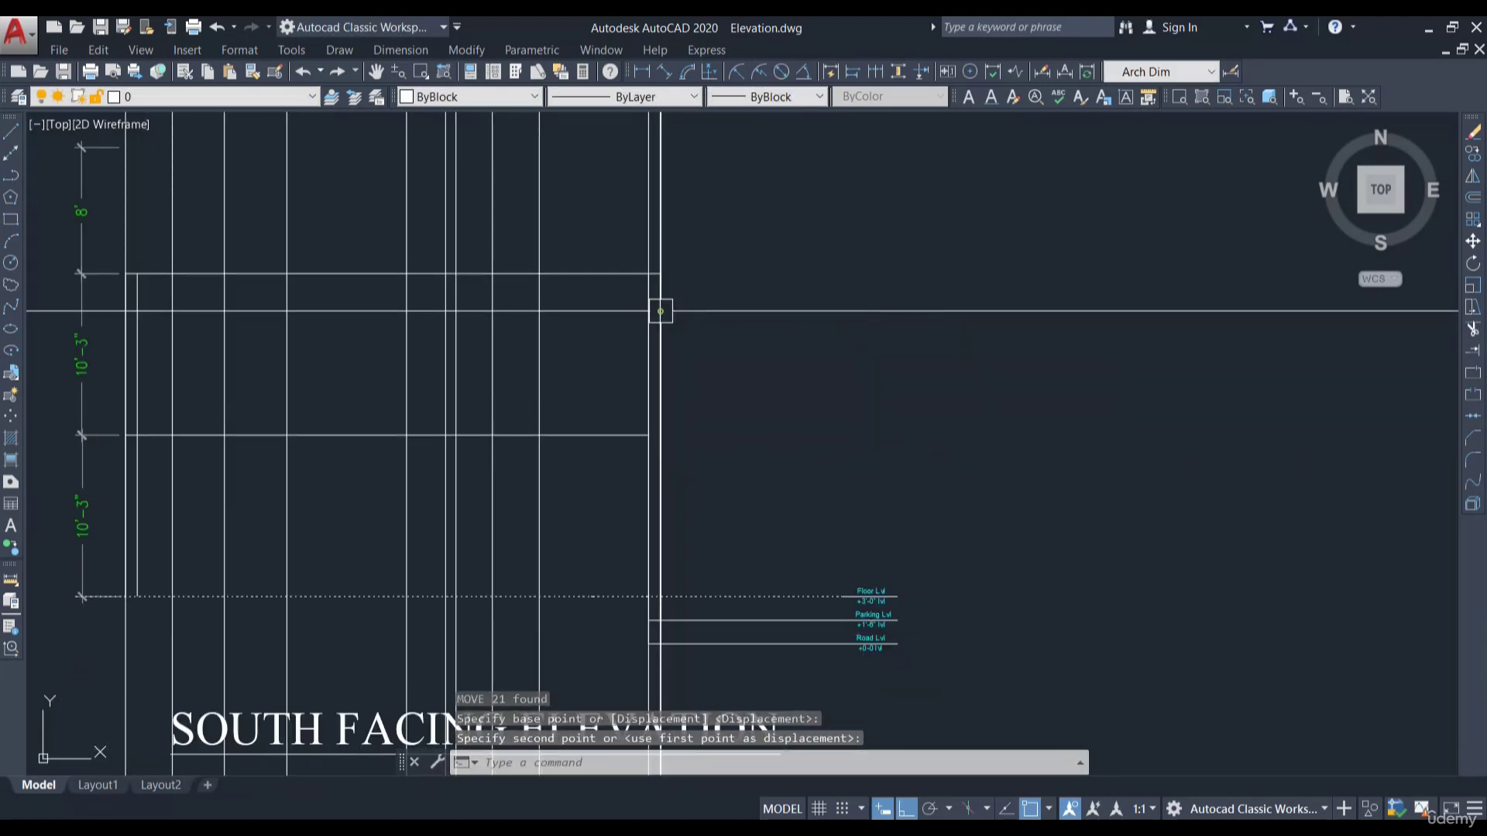
pyautogui.scroll(-6, 777, 305)
pyautogui.scroll(3, 813, 299)
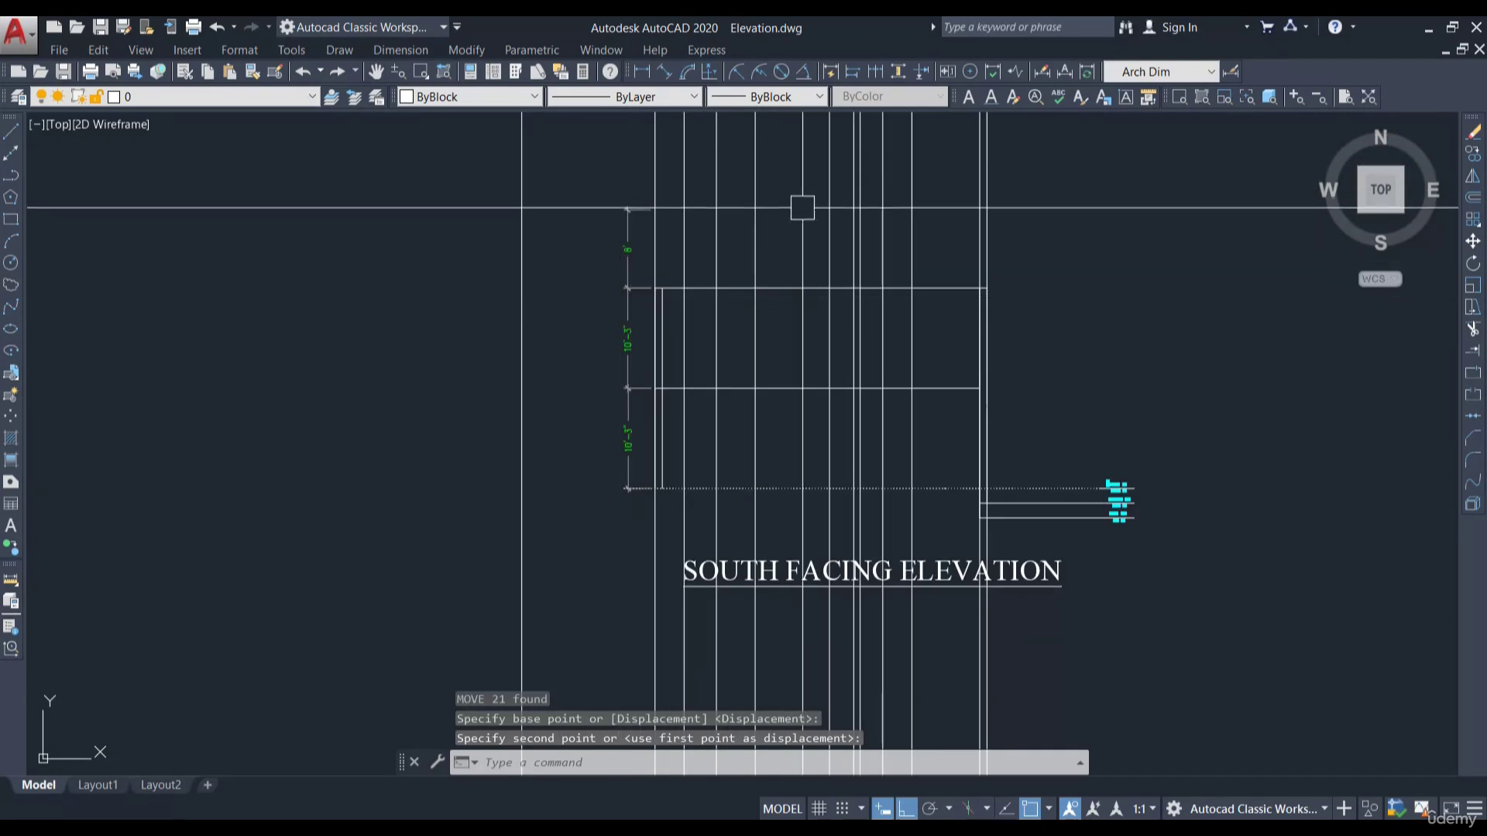
pyautogui.scroll(3, 670, 263)
pyautogui.scroll(-3, 640, 292)
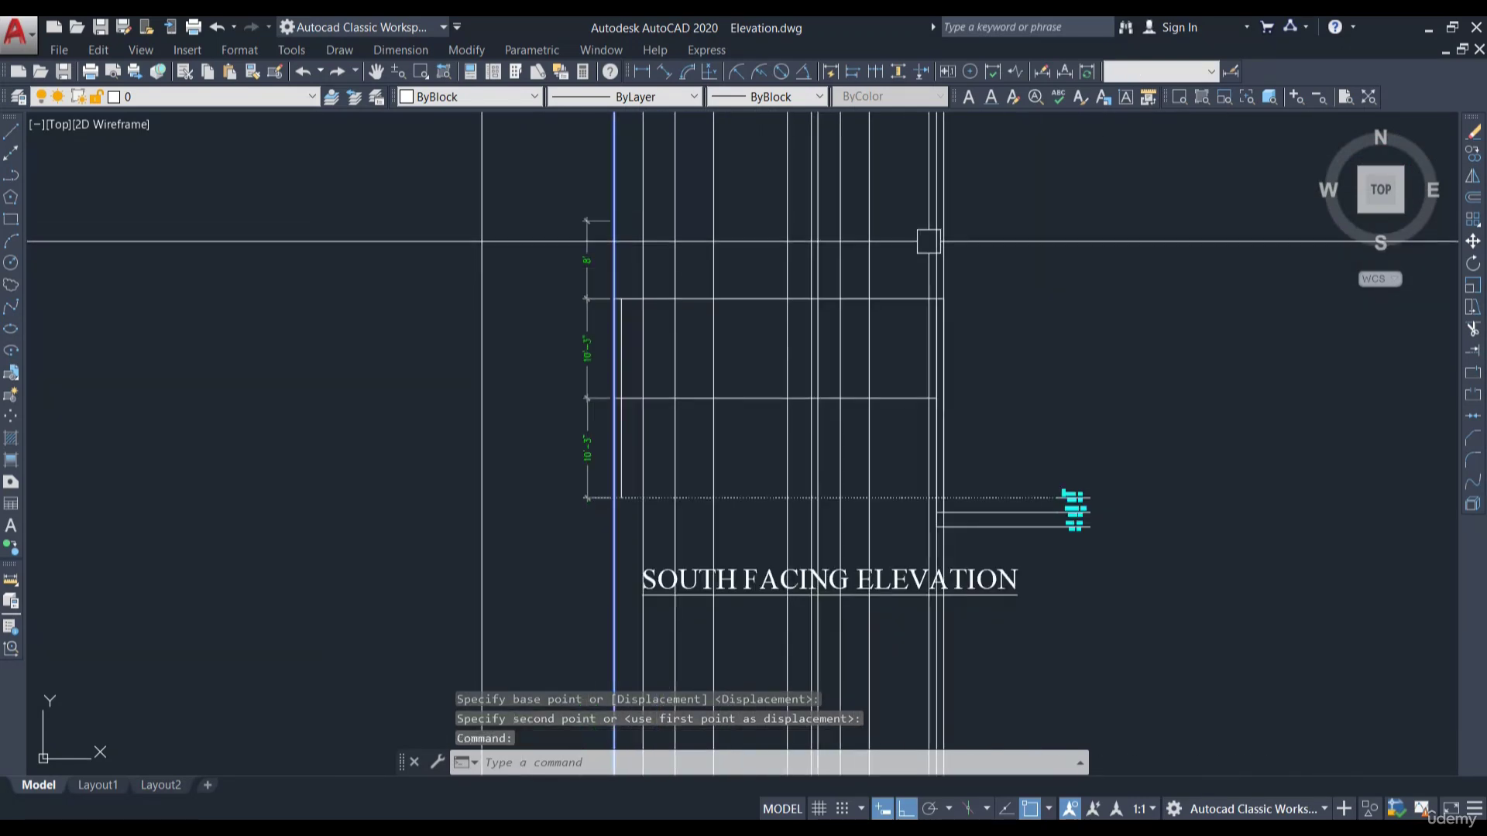
# Extend the Floor Lvl line on the south elevation to the building's right wall
pyautogui.press('Escape')
pyautogui.scroll(3, 960, 421)
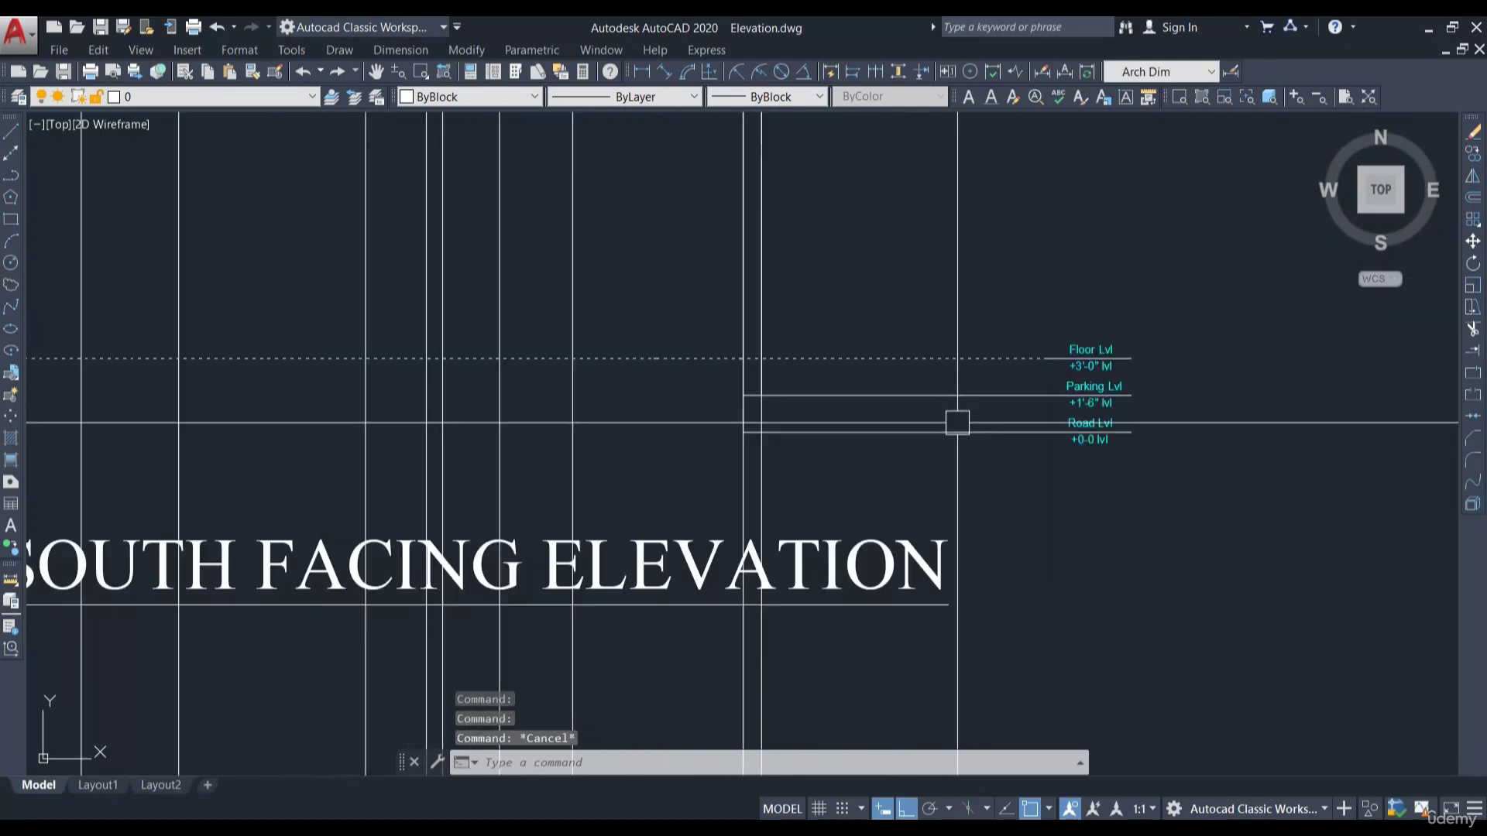
pyautogui.press('Escape')
pyautogui.scroll(-2, 1032, 382)
pyautogui.scroll(4, 1121, 351)
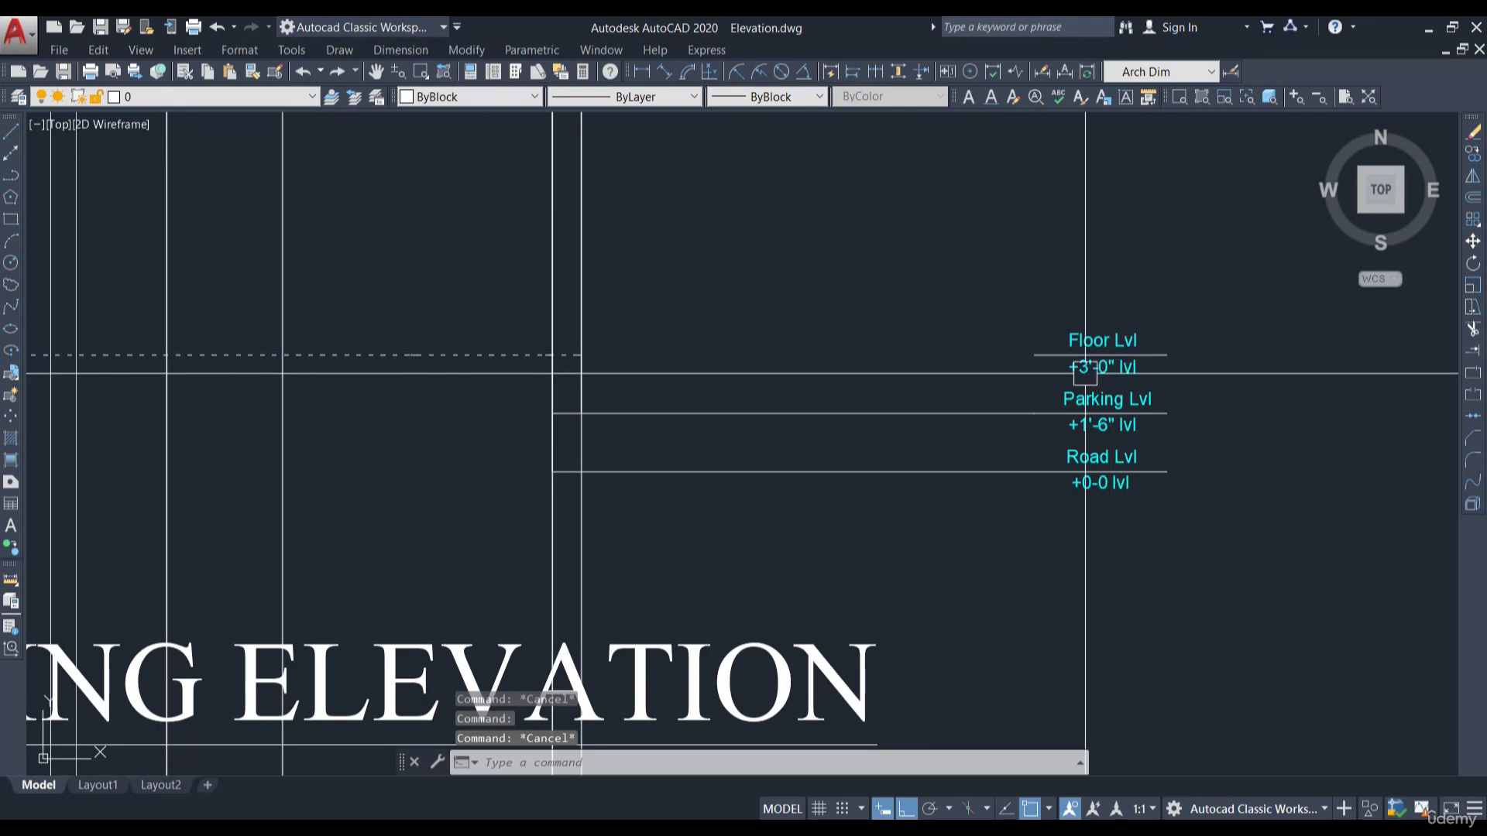
pyautogui.click(1038, 359)
pyautogui.click(1035, 354)
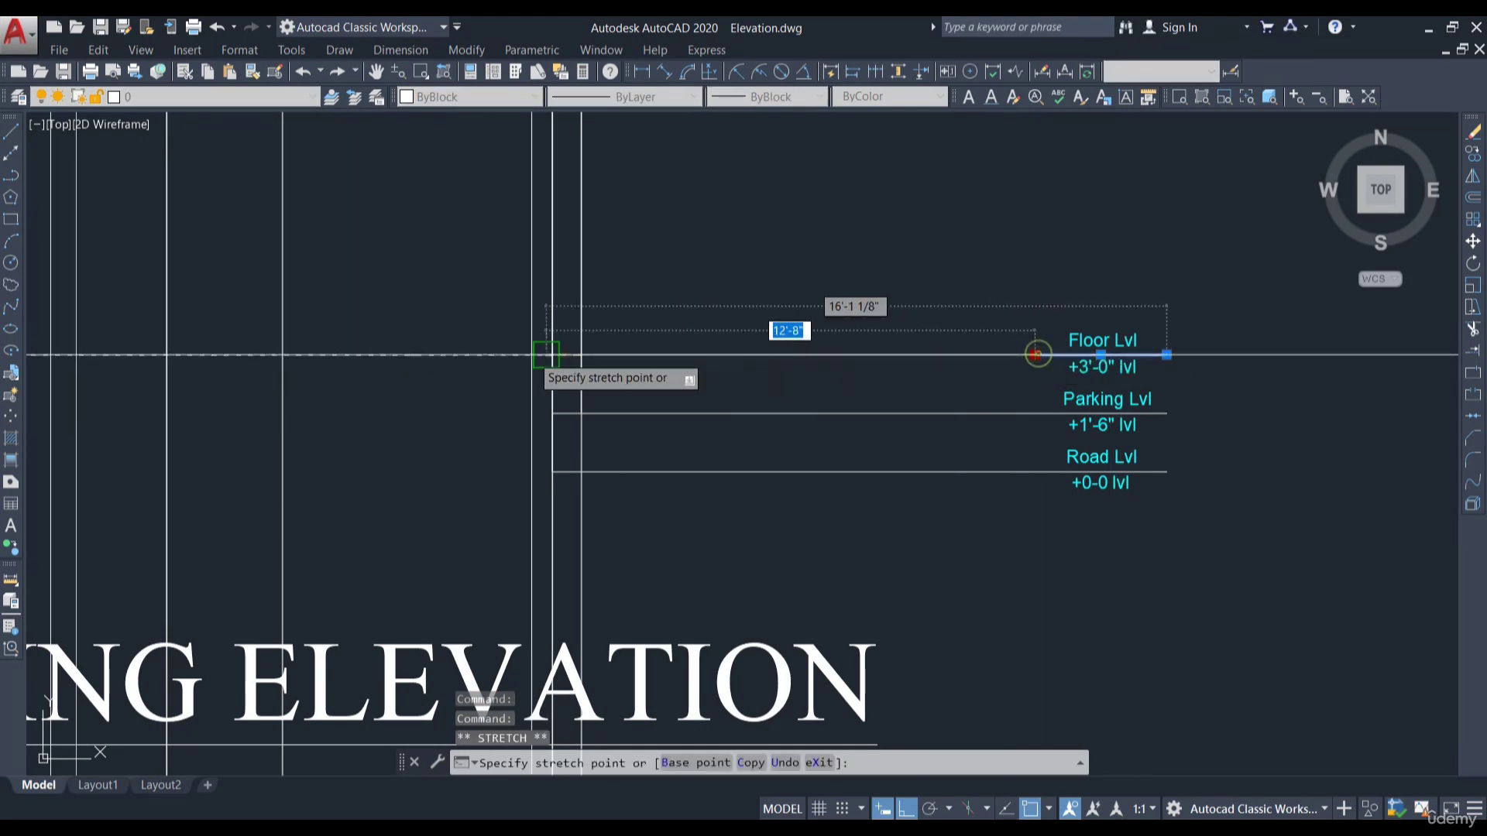
pyautogui.press('Escape')
pyautogui.scroll(-4, 871, 420)
# Stretch the three level lines with their labels horizontally closer to the south elevation's right wall
pyautogui.click(1039, 498)
pyautogui.click(883, 322)
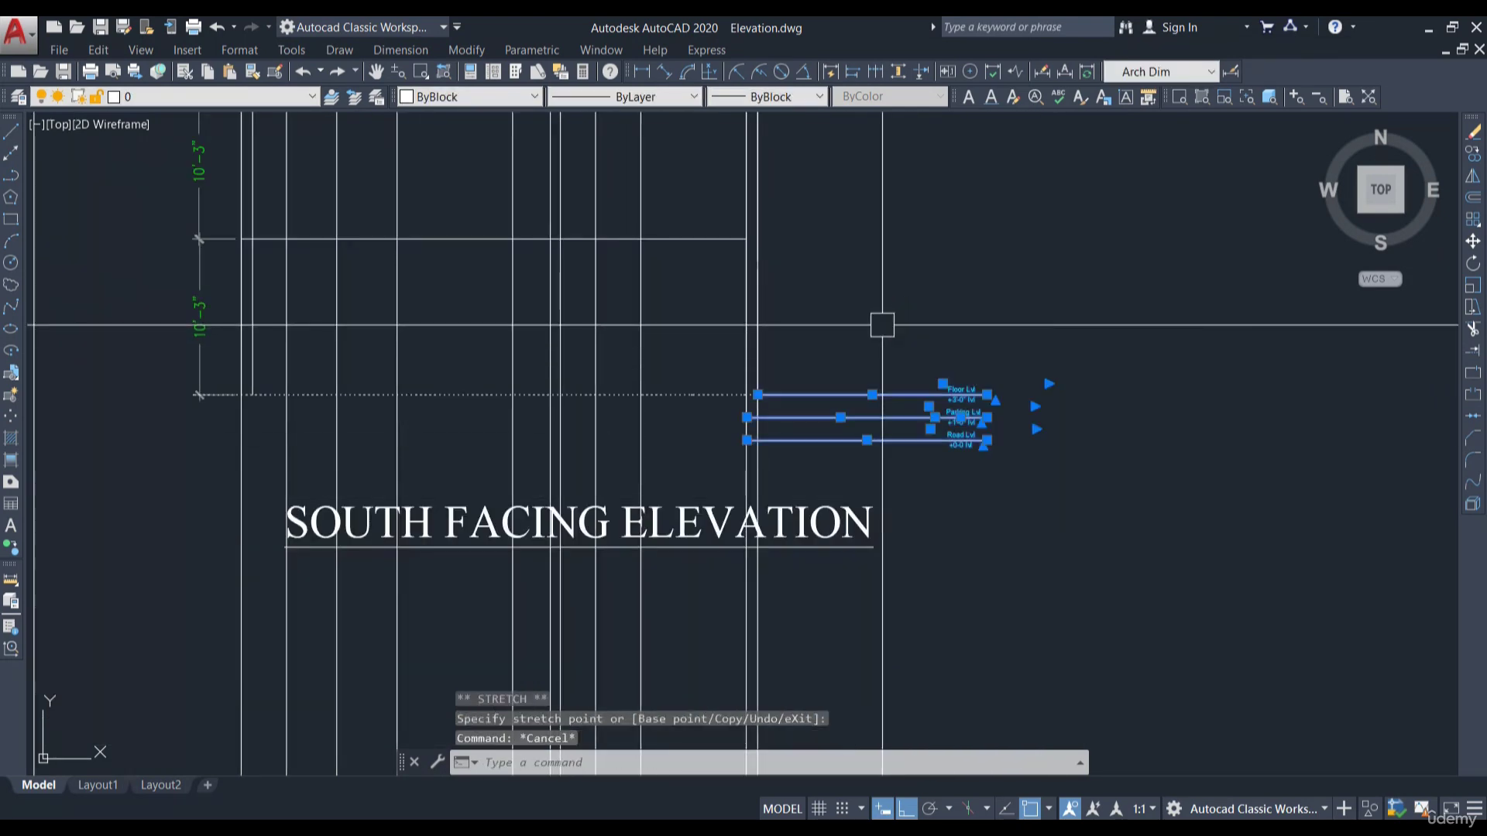
pyautogui.write('s')
pyautogui.press('Return')
pyautogui.click(1235, 435)
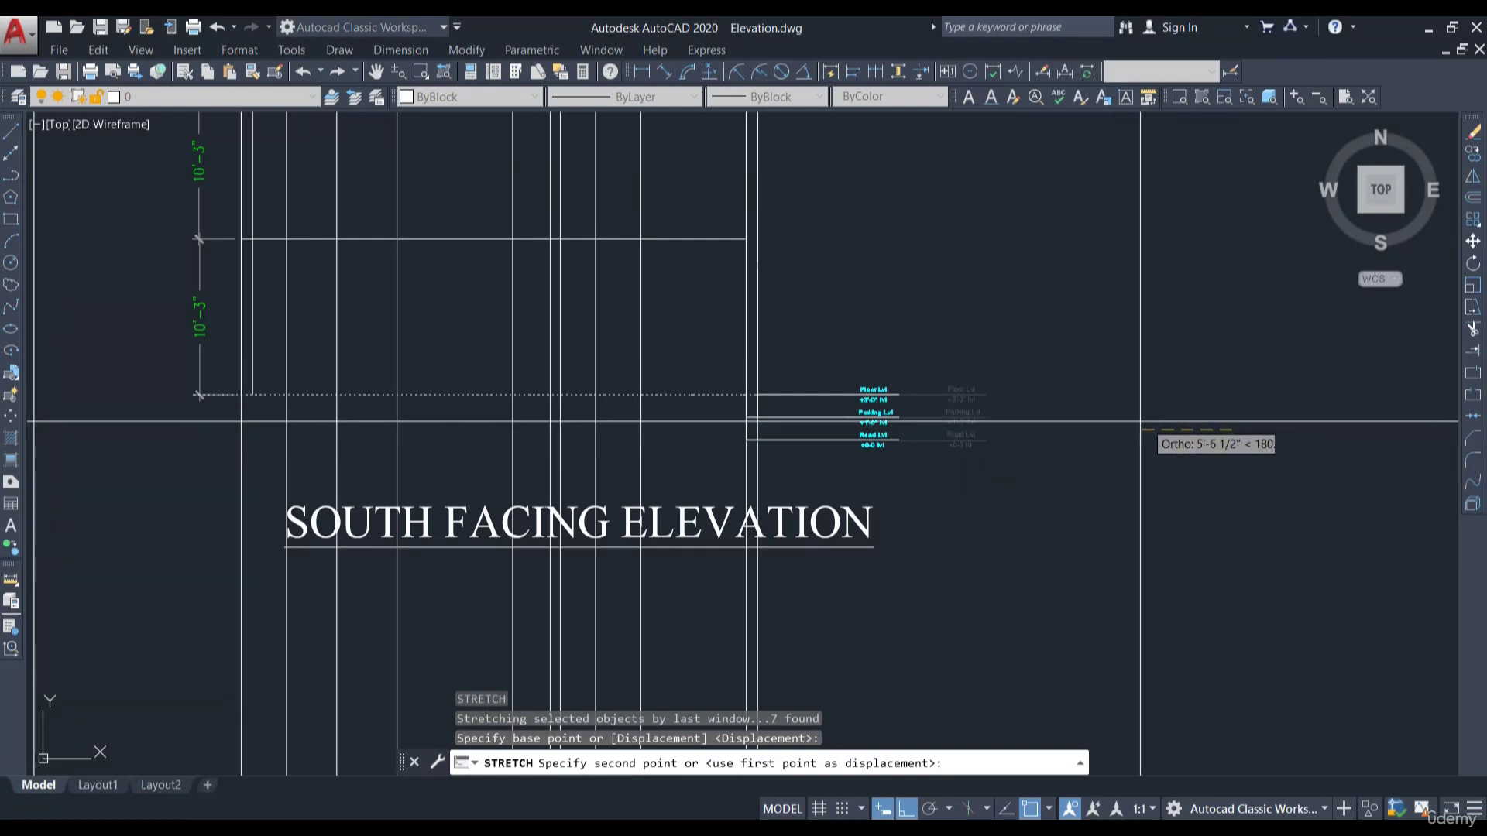
pyautogui.click(1071, 415)
pyautogui.scroll(-2, 1072, 415)
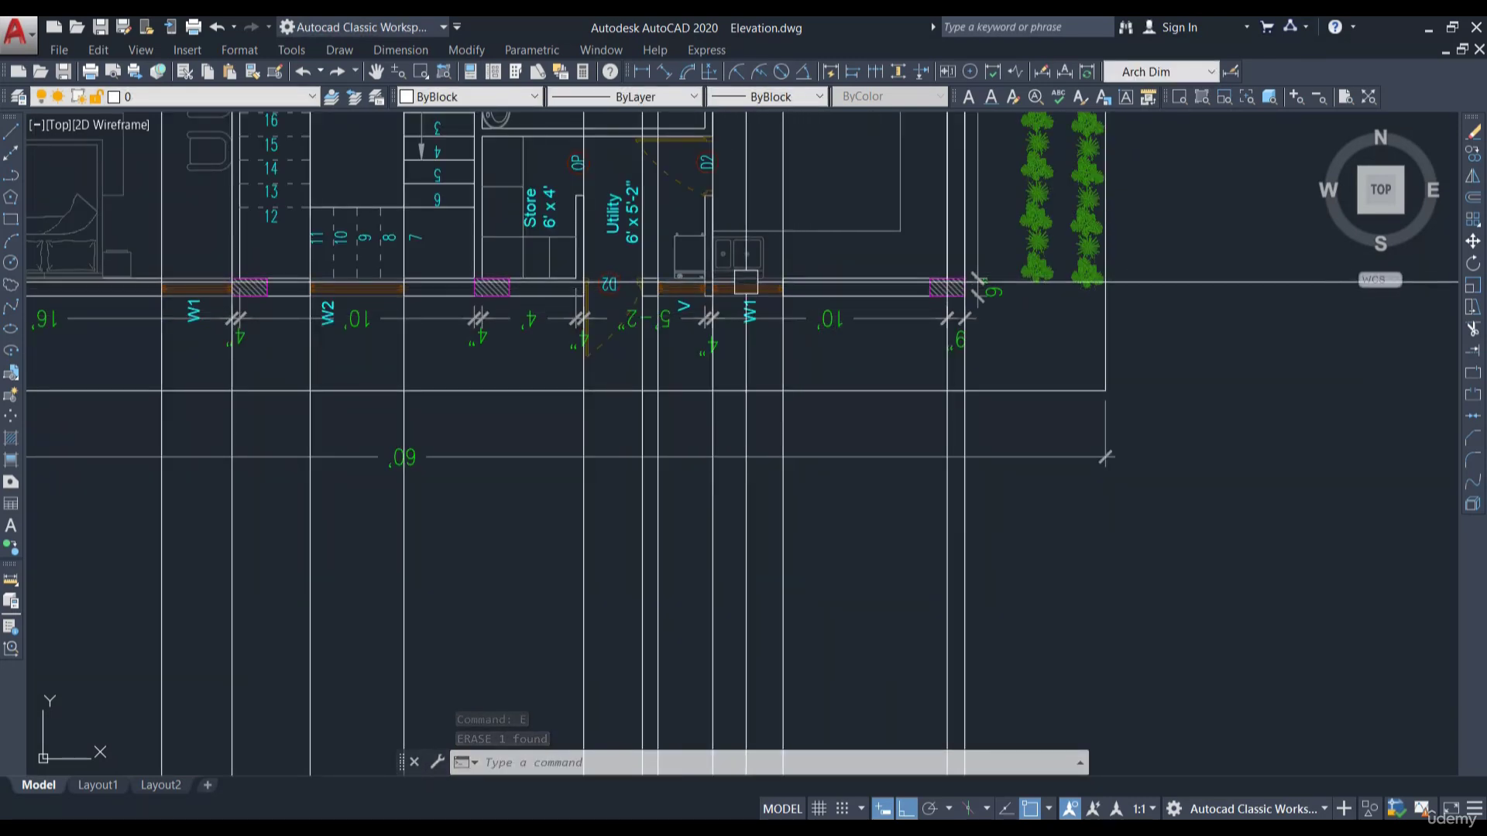
# Move the complete east facing elevation about 103'-10" horizontally toward the south facing elevation
pyautogui.scroll(-5, 748, 279)
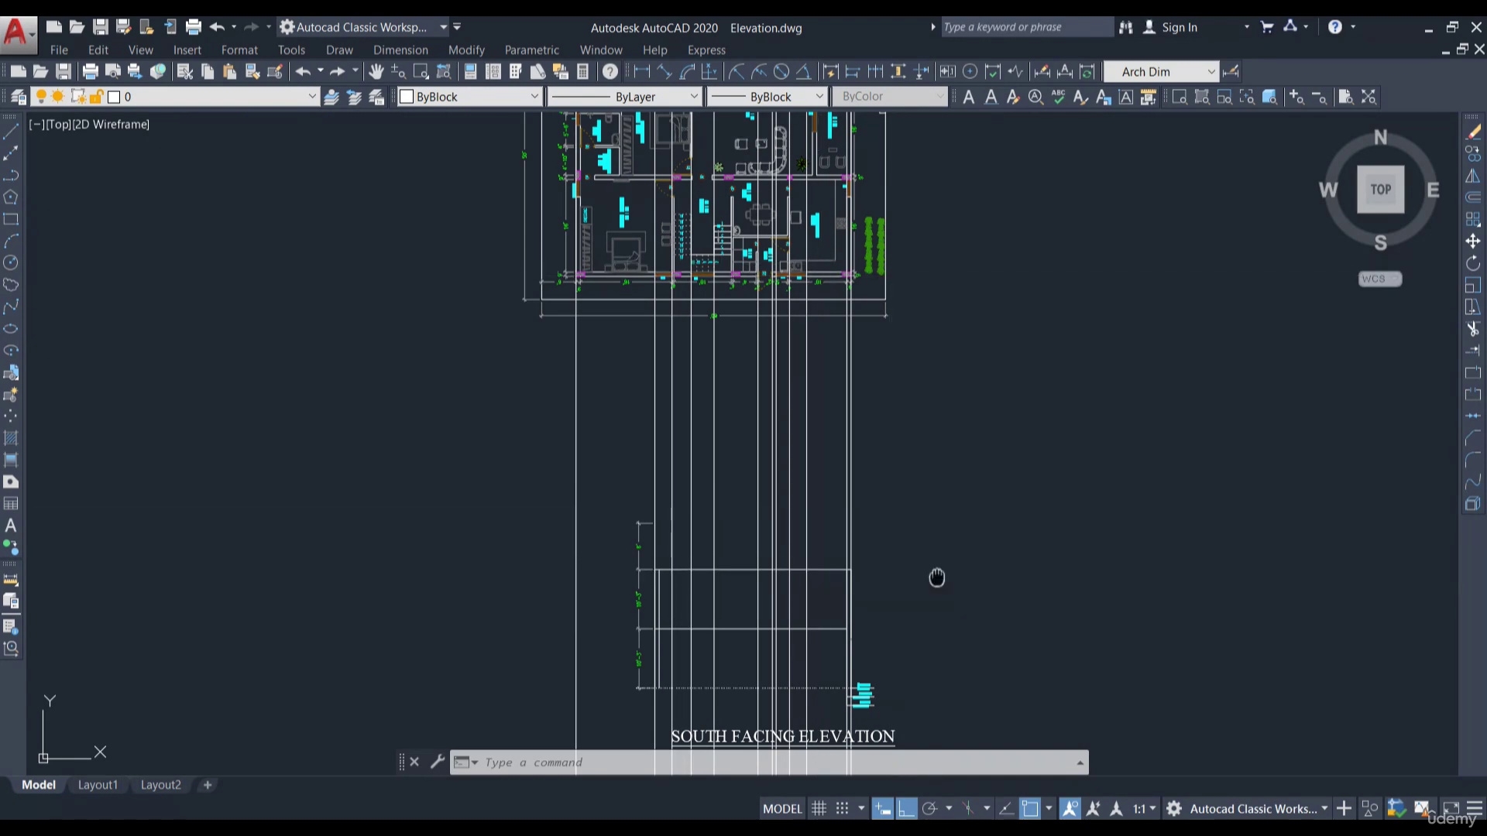
pyautogui.scroll(-4, 806, 392)
pyautogui.scroll(2, 1278, 533)
pyautogui.click(1315, 572)
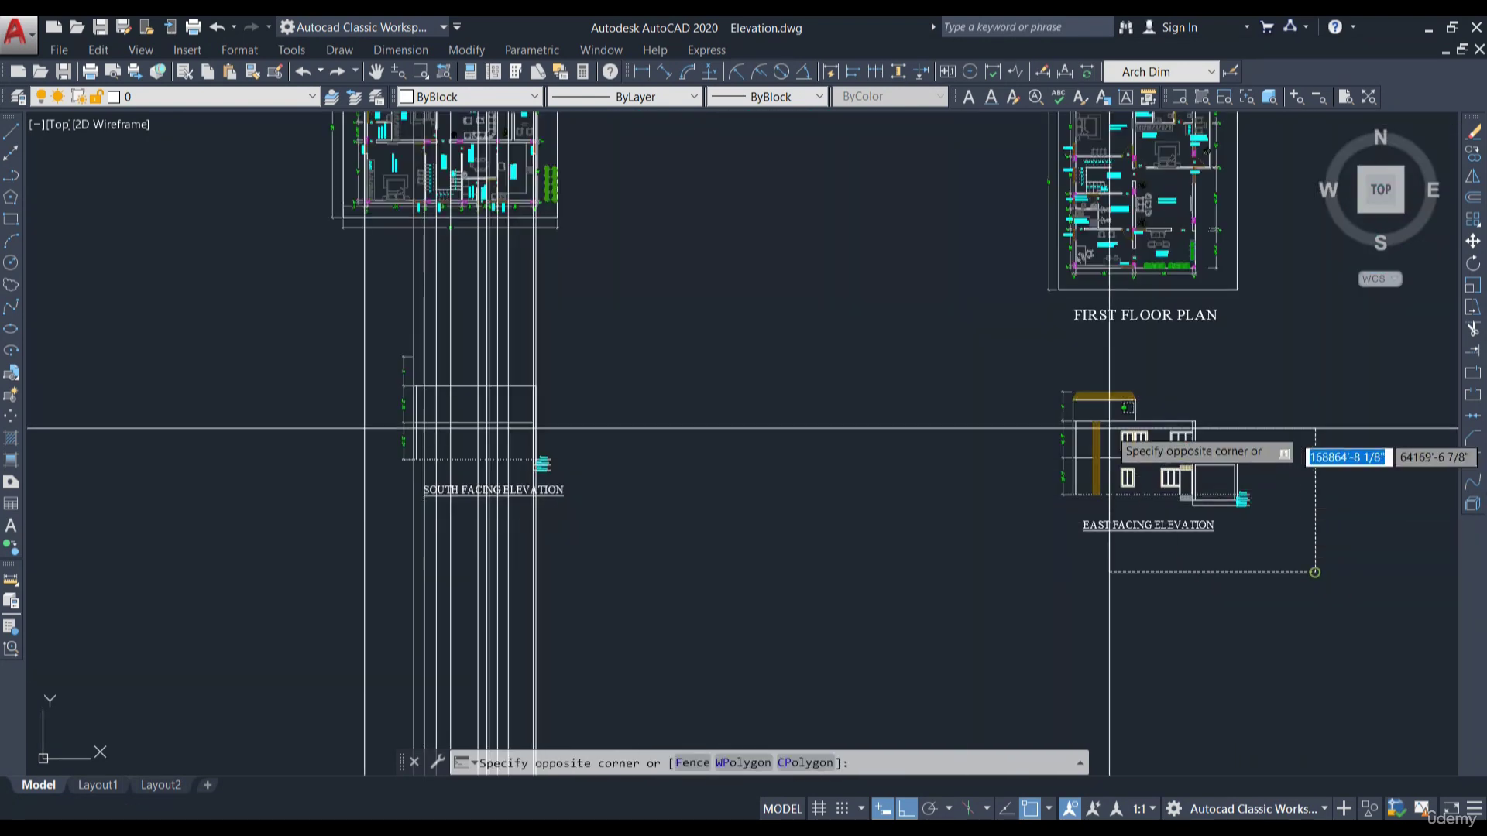
pyautogui.click(1006, 368)
pyautogui.write('m')
pyautogui.press('Return')
pyautogui.click(1260, 563)
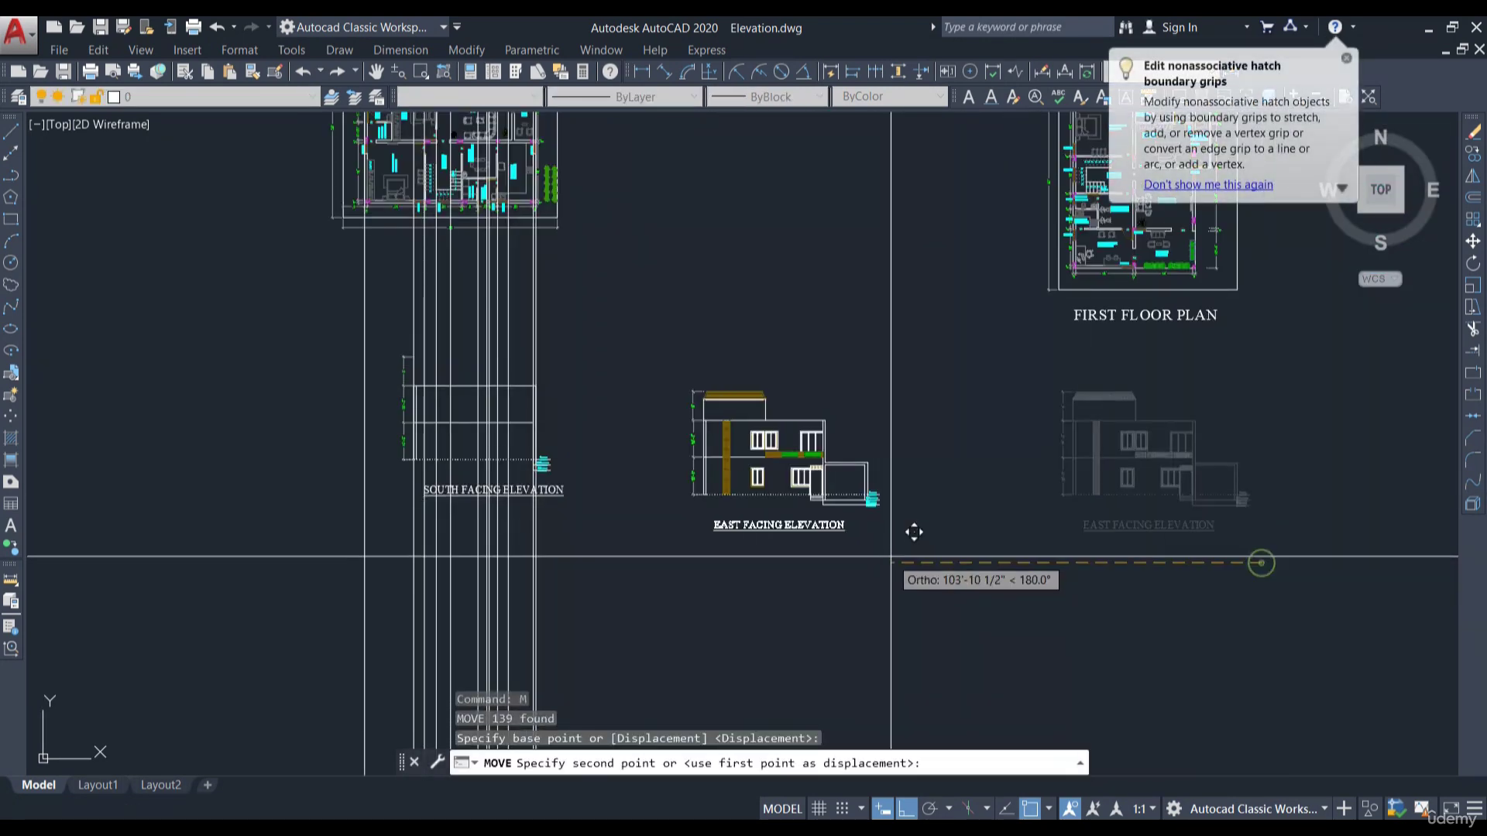
pyautogui.click(892, 556)
pyautogui.scroll(6, 795, 462)
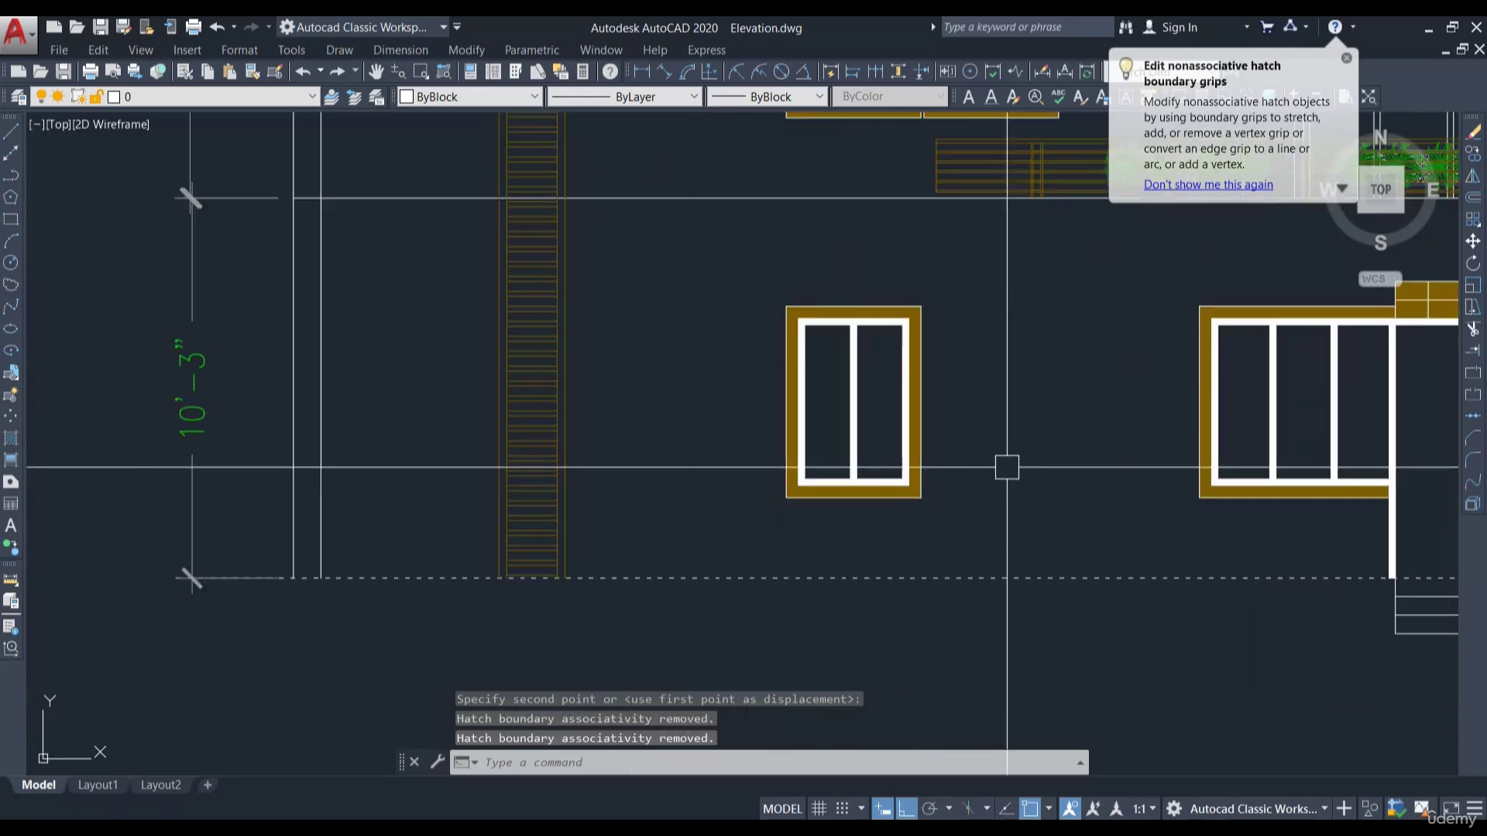
pyautogui.click(970, 499)
pyautogui.click(735, 243)
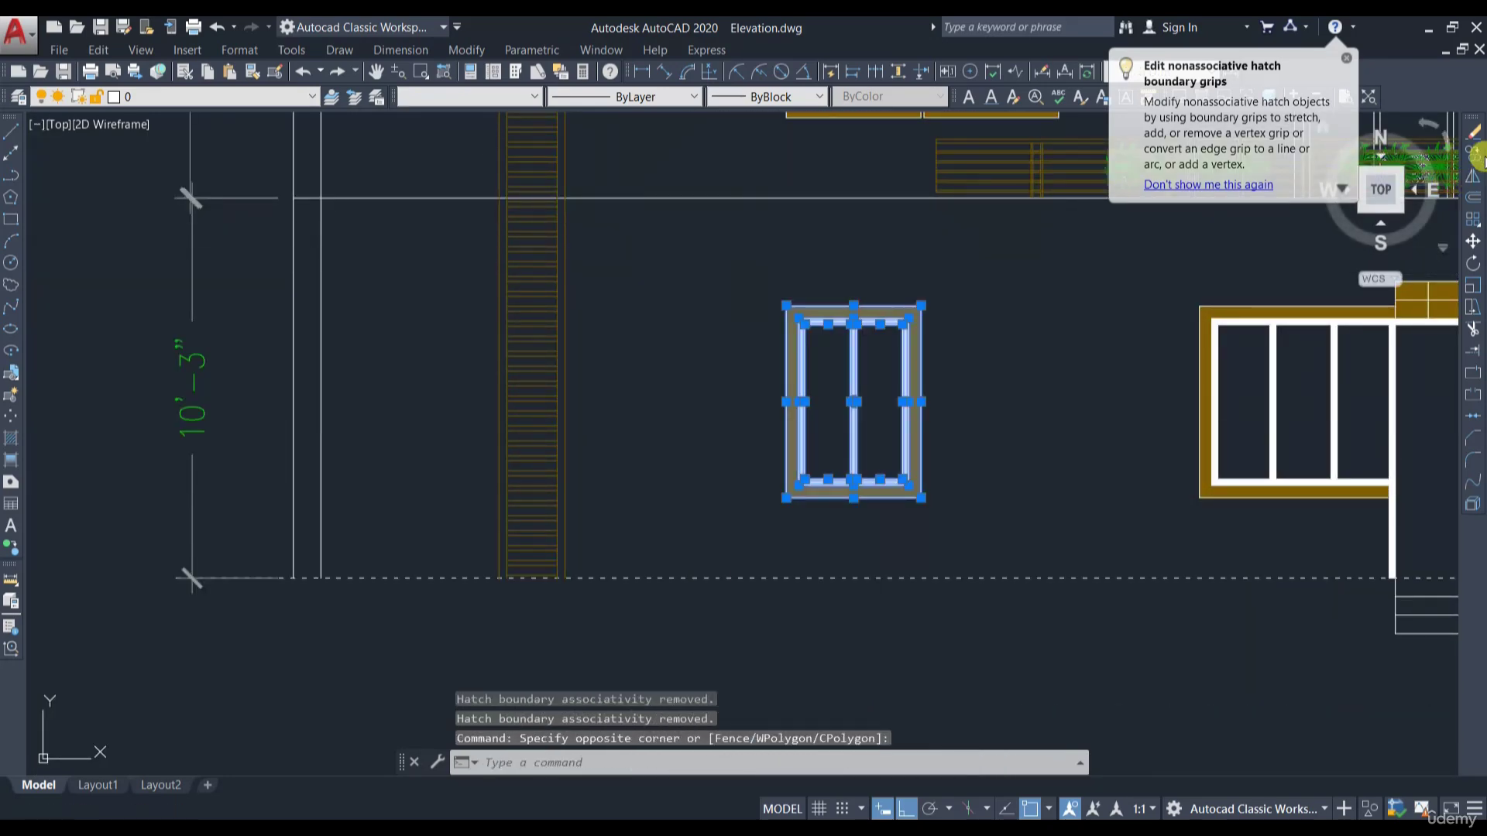
pyautogui.press('Escape')
pyautogui.scroll(-4, 1161, 346)
# Offset the south elevation's dashed floor line 2'6" upward to mark the window sill level
pyautogui.moveTo(358, 451); pyautogui.dragTo(1146, 609, button='middle')
pyautogui.scroll(2, 890, 458)
pyautogui.click(858, 453)
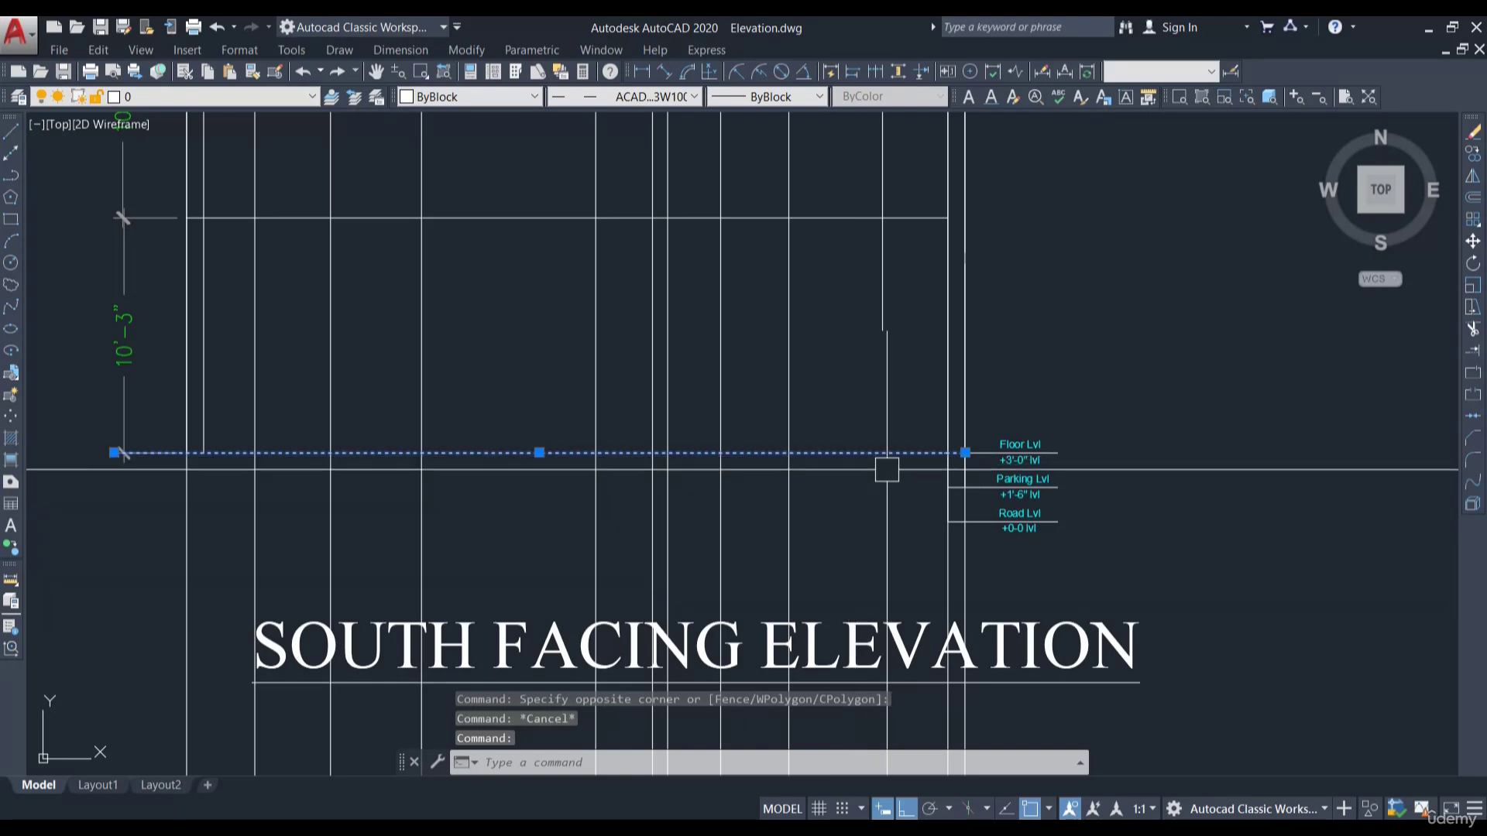
pyautogui.press('Escape')
pyautogui.click(933, 454)
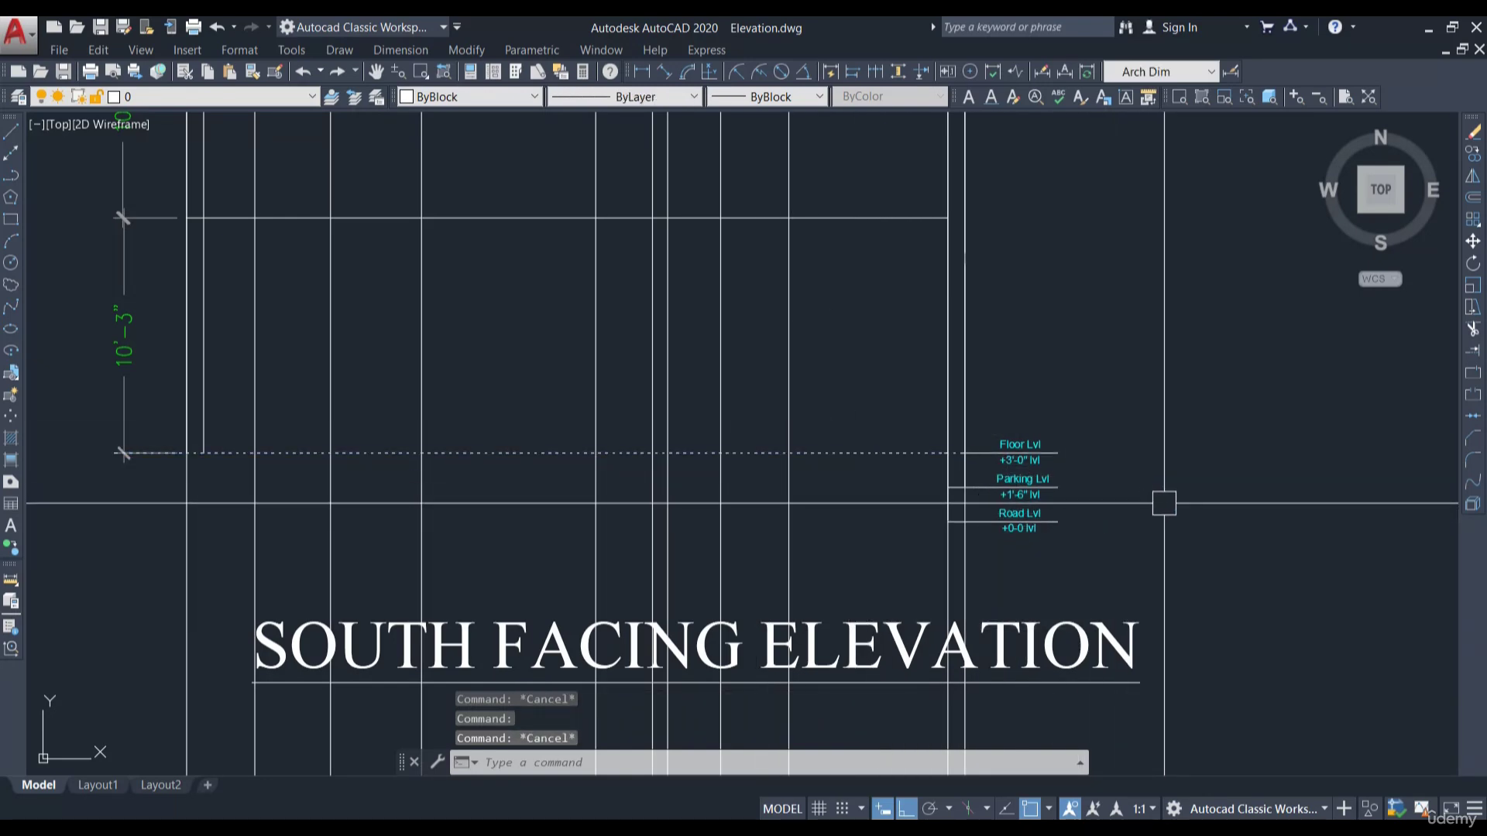
pyautogui.press('Return')
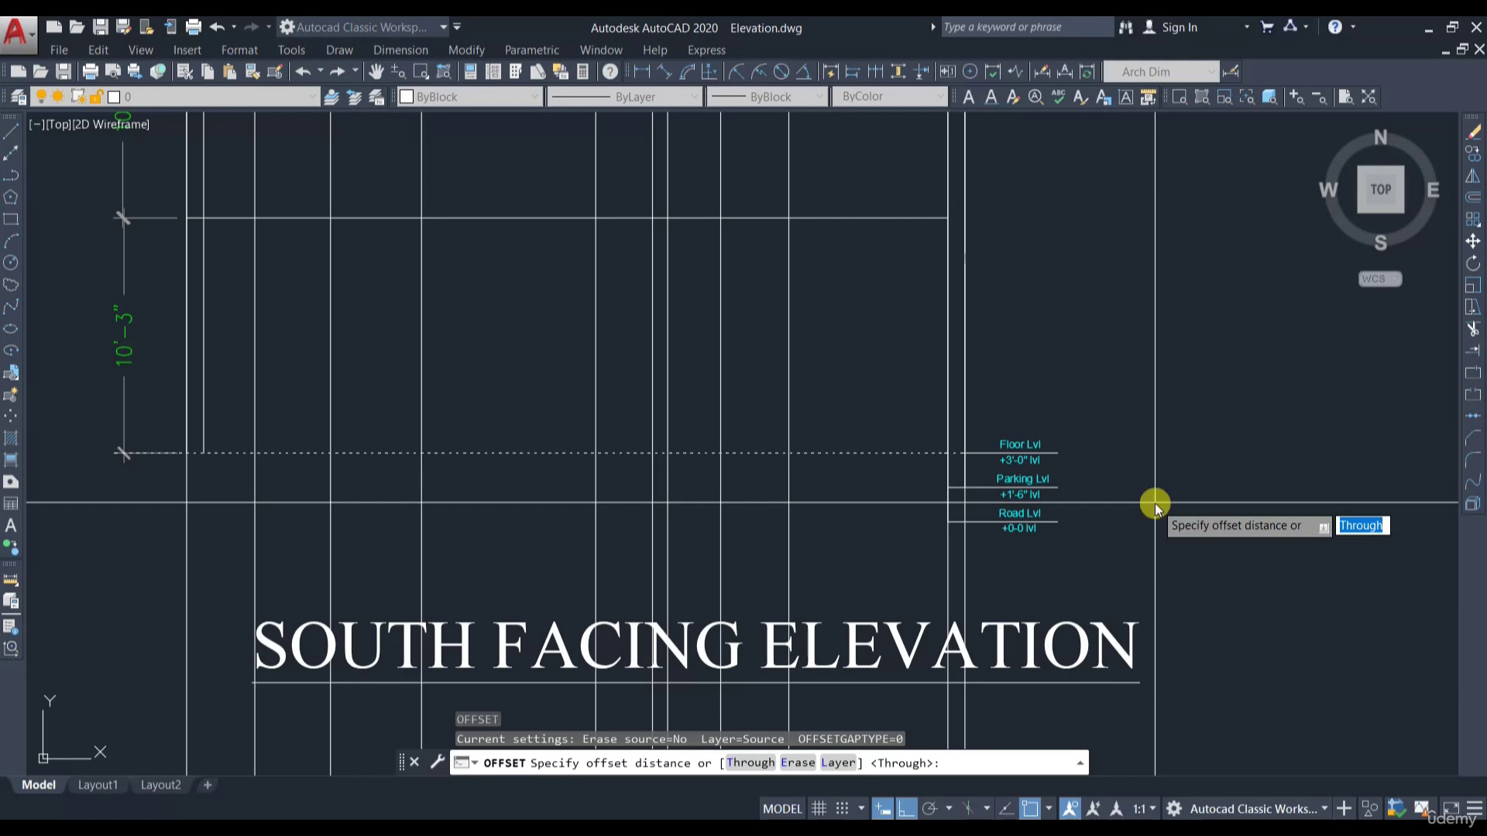
pyautogui.write("2'6")
pyautogui.press('Return')
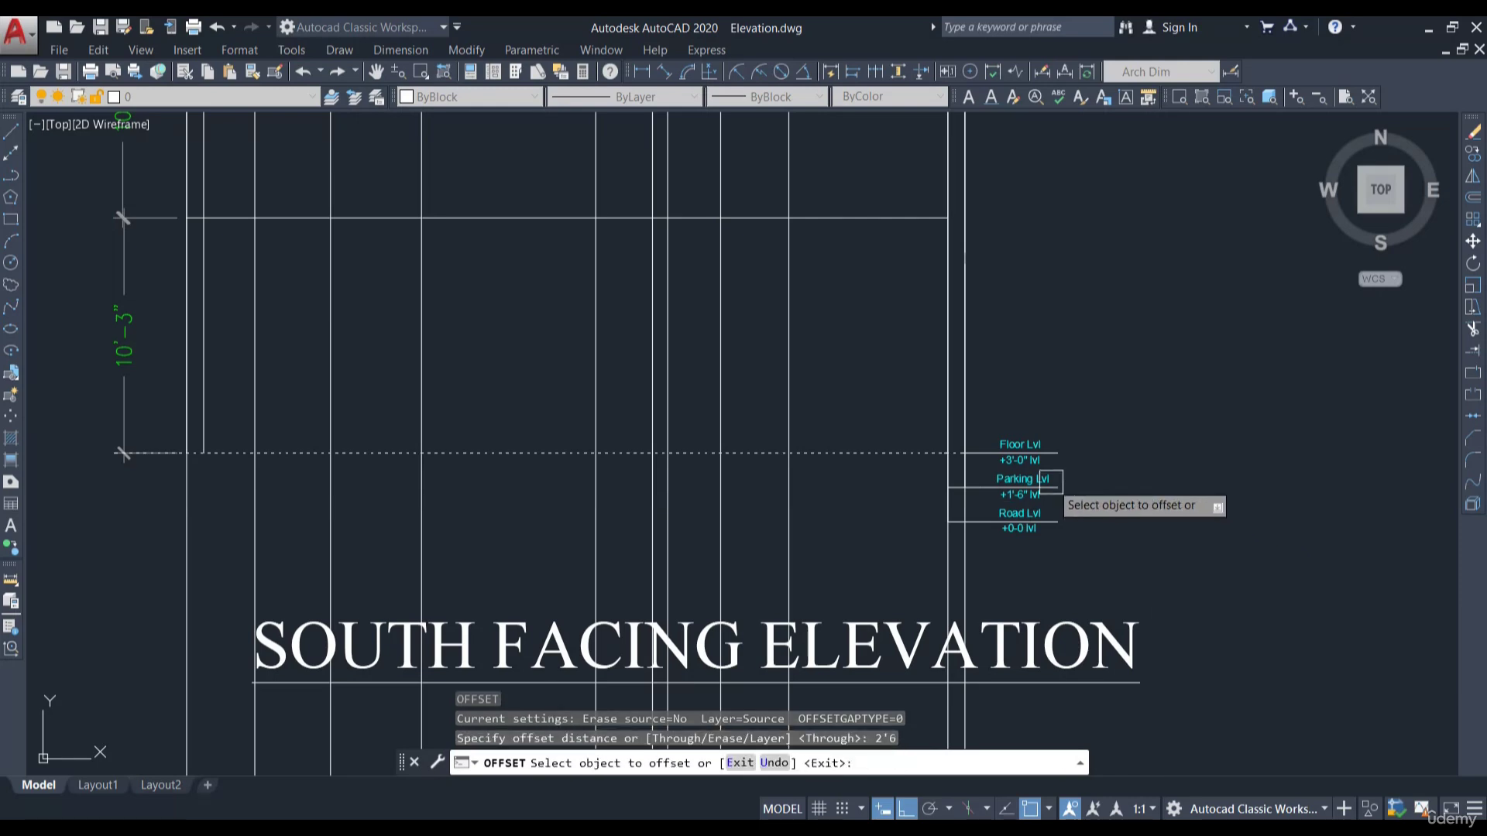
pyautogui.click(887, 455)
pyautogui.click(850, 402)
pyautogui.press('Escape')
pyautogui.moveTo(816, 402); pyautogui.dragTo(905, 424, button='middle')
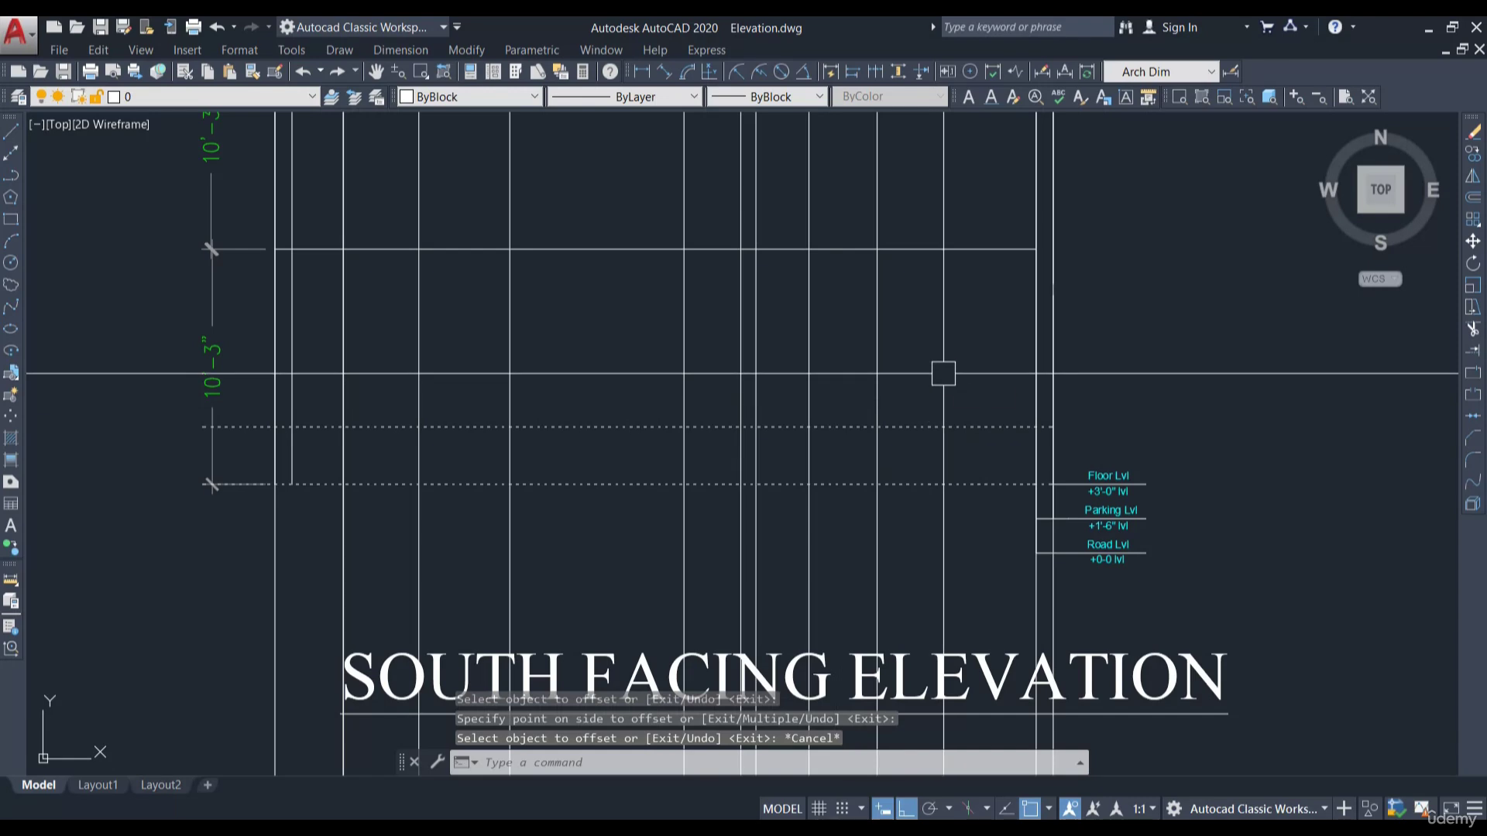
# Trim the dashed sill line at the projection lines on both sides of the kitchen window W1
pyautogui.write('tr')
pyautogui.press('Return')
pyautogui.press('Return')
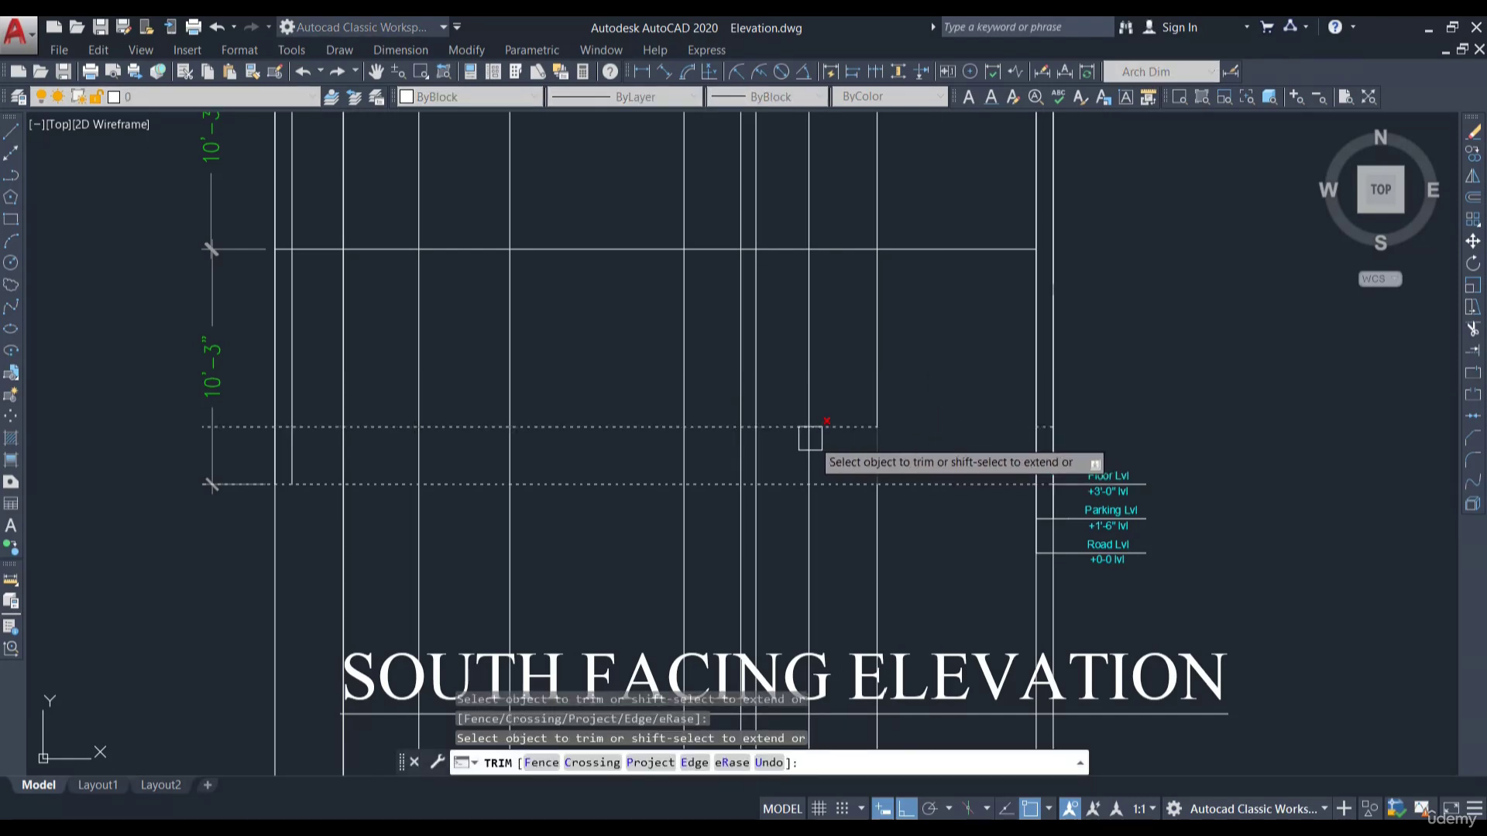
pyautogui.press('Escape')
# Erase the leftover dashed sill pieces on both sides, keeping only the segment between the kitchen window's projection lines
pyautogui.click(602, 427)
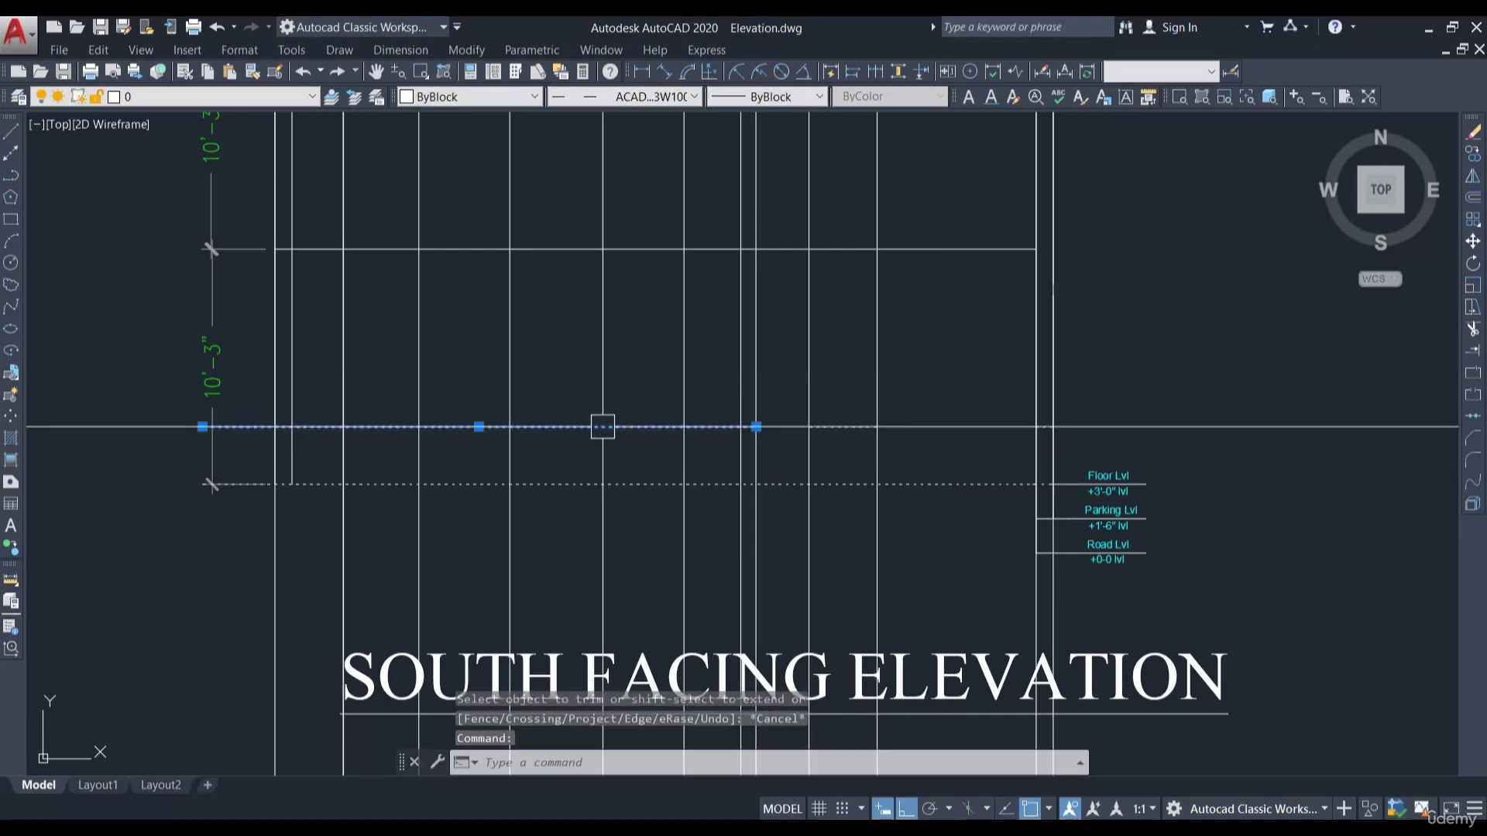
pyautogui.write('e')
pyautogui.press('Return')
pyautogui.scroll(2, 1010, 435)
pyautogui.click(992, 396)
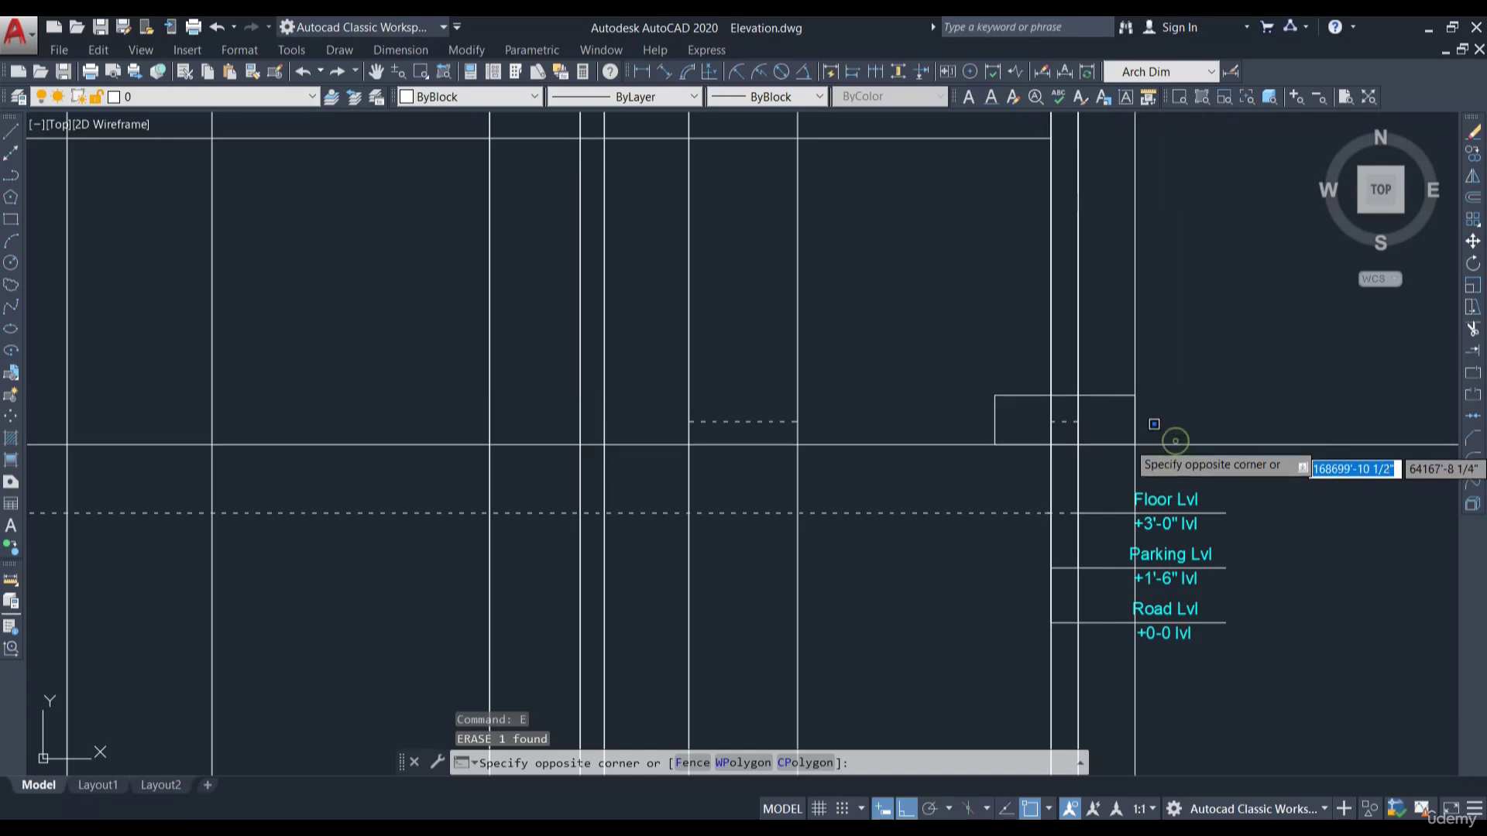
pyautogui.click(1142, 457)
pyautogui.press('Return')
# Copy the east elevation's ground-floor two-pane window by its bottom midpoint onto the midpoint of the south elevation's kitchen sill line
pyautogui.scroll(-3, 832, 421)
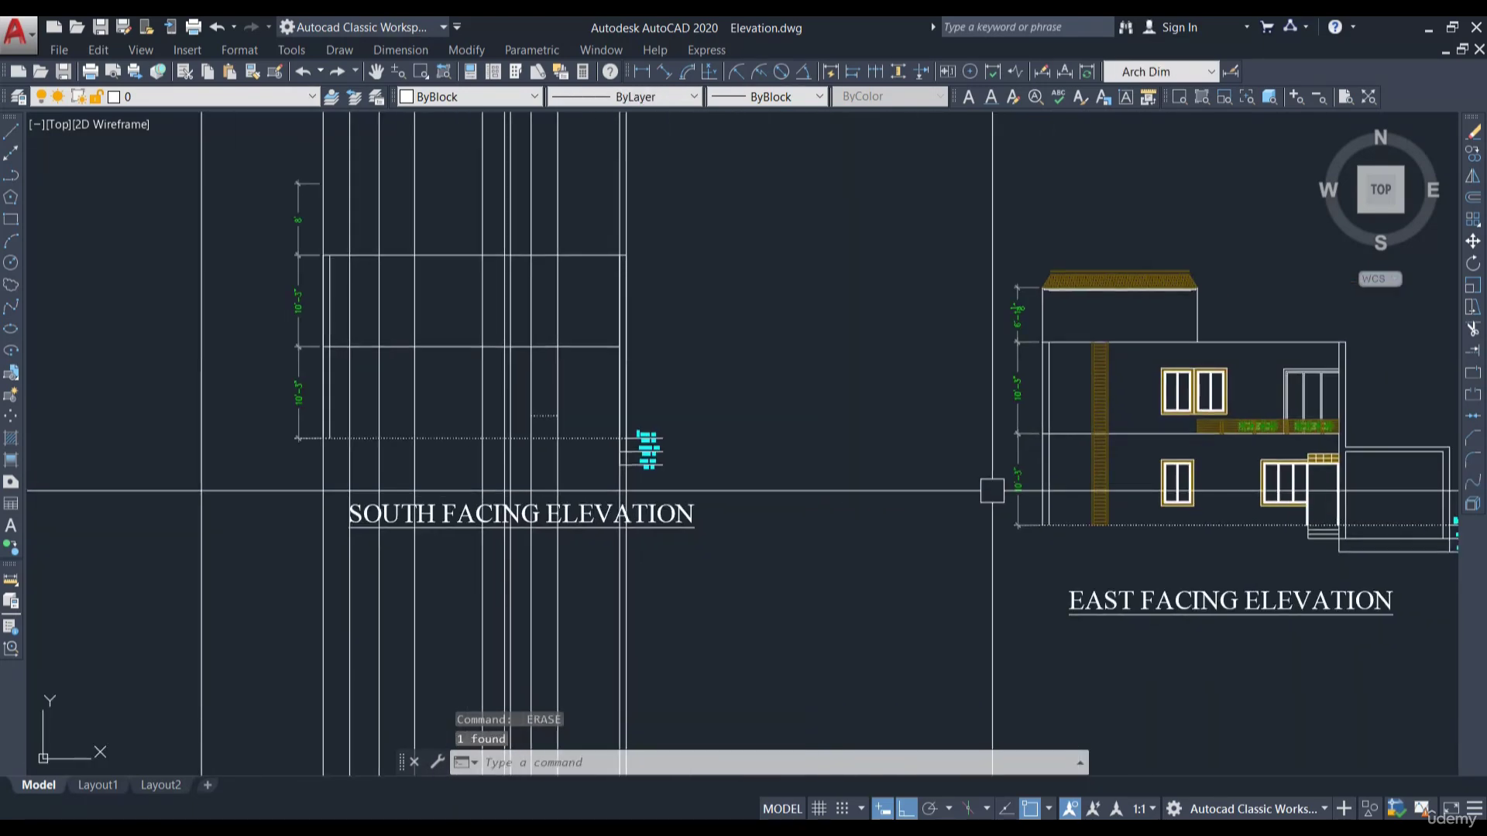
pyautogui.scroll(4, 1032, 367)
pyautogui.click(1032, 367)
pyautogui.click(1265, 604)
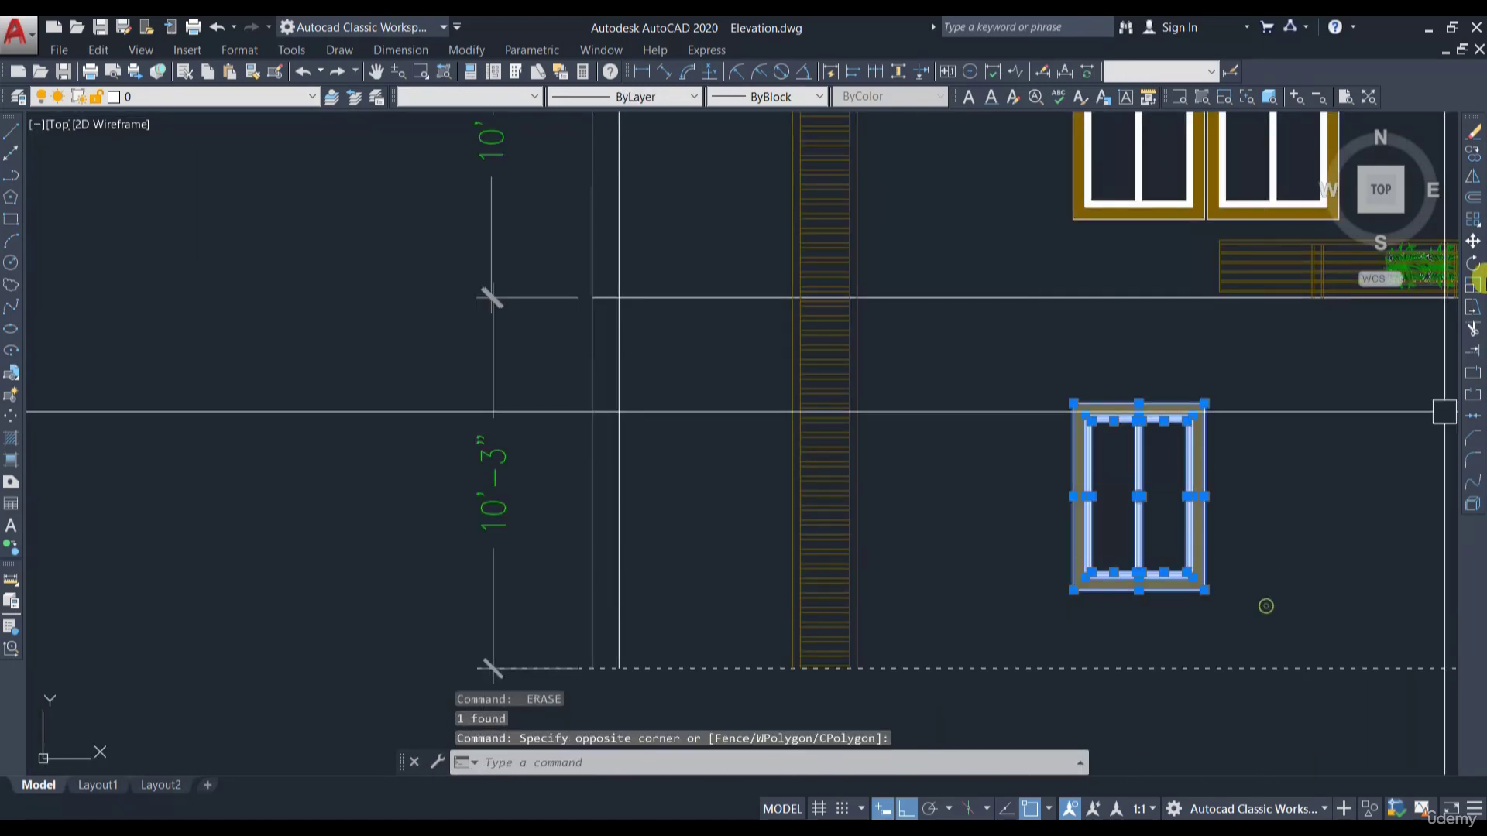
pyautogui.click(1473, 154)
pyautogui.scroll(6, 1099, 571)
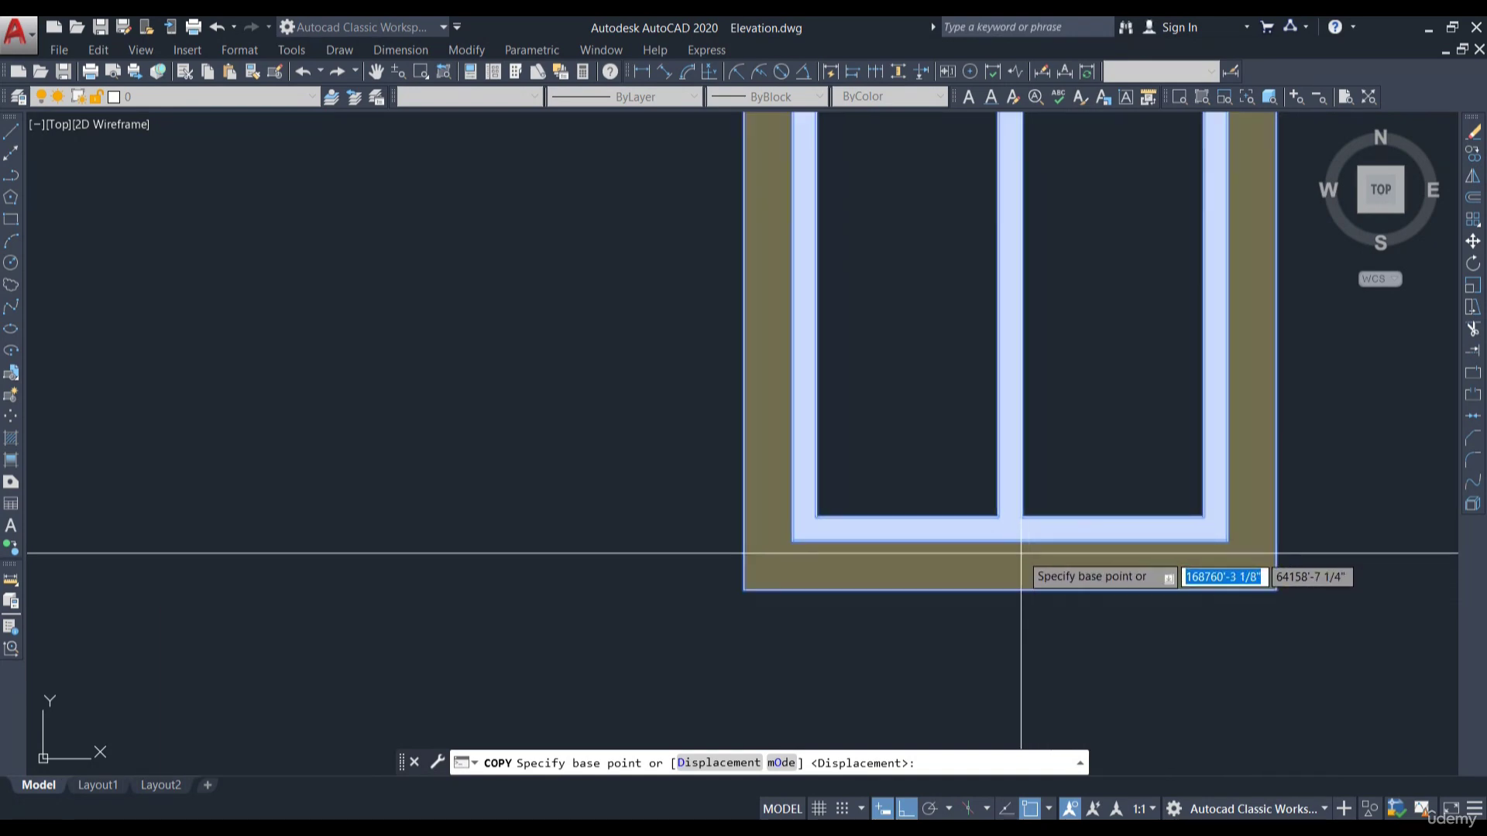
pyautogui.click(1006, 534)
pyautogui.scroll(-8, 1006, 534)
pyautogui.scroll(-5, 1173, 480)
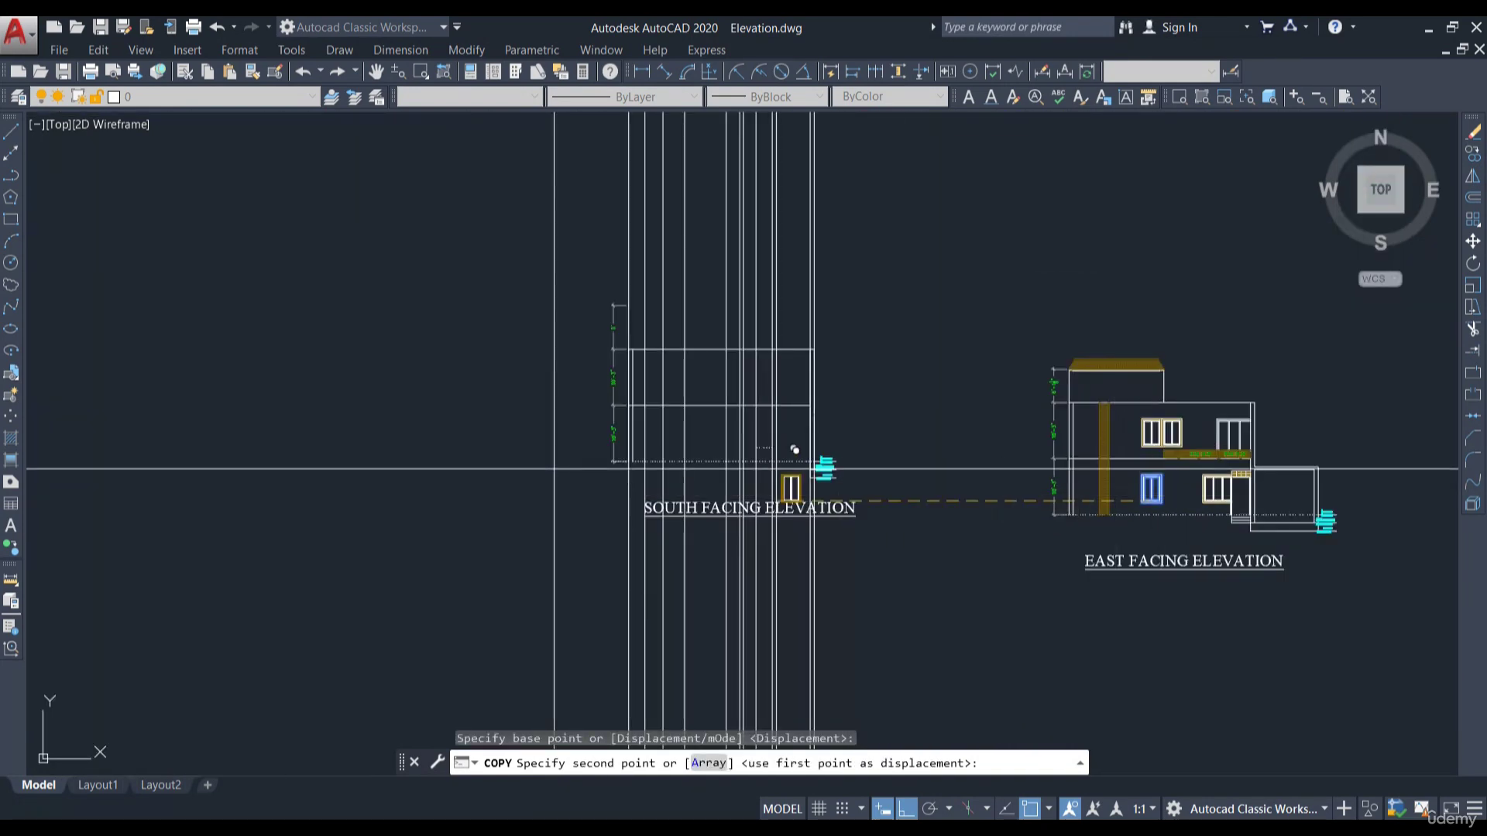
pyautogui.scroll(6, 833, 411)
pyautogui.click(788, 374)
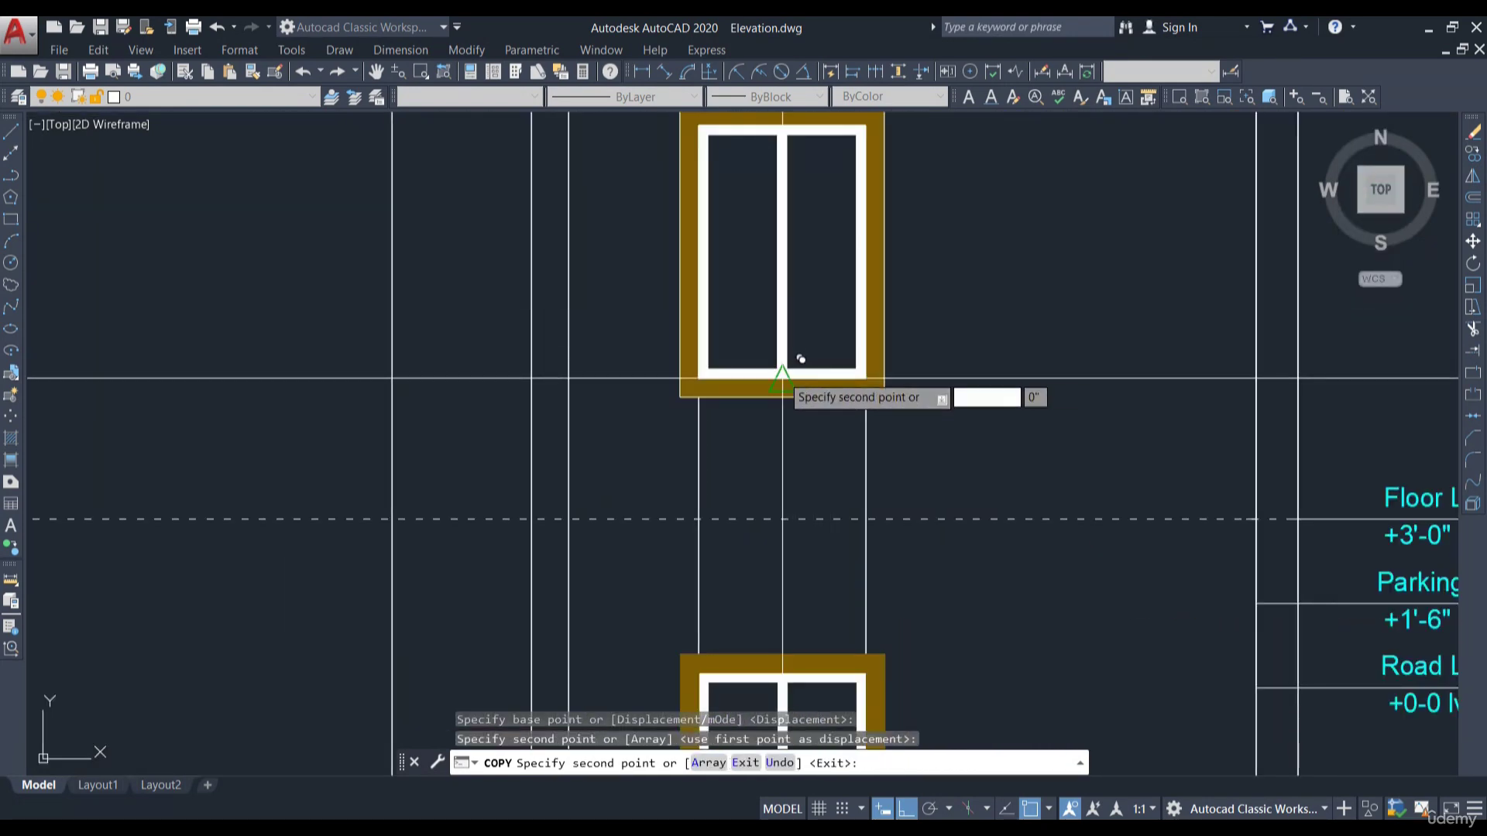
pyautogui.scroll(-3, 943, 442)
pyautogui.press('Escape')
# Delete the vertical projection lines crossing above the copied kitchen window
pyautogui.moveTo(932, 328); pyautogui.dragTo(961, 476, button='middle')
pyautogui.click(937, 318)
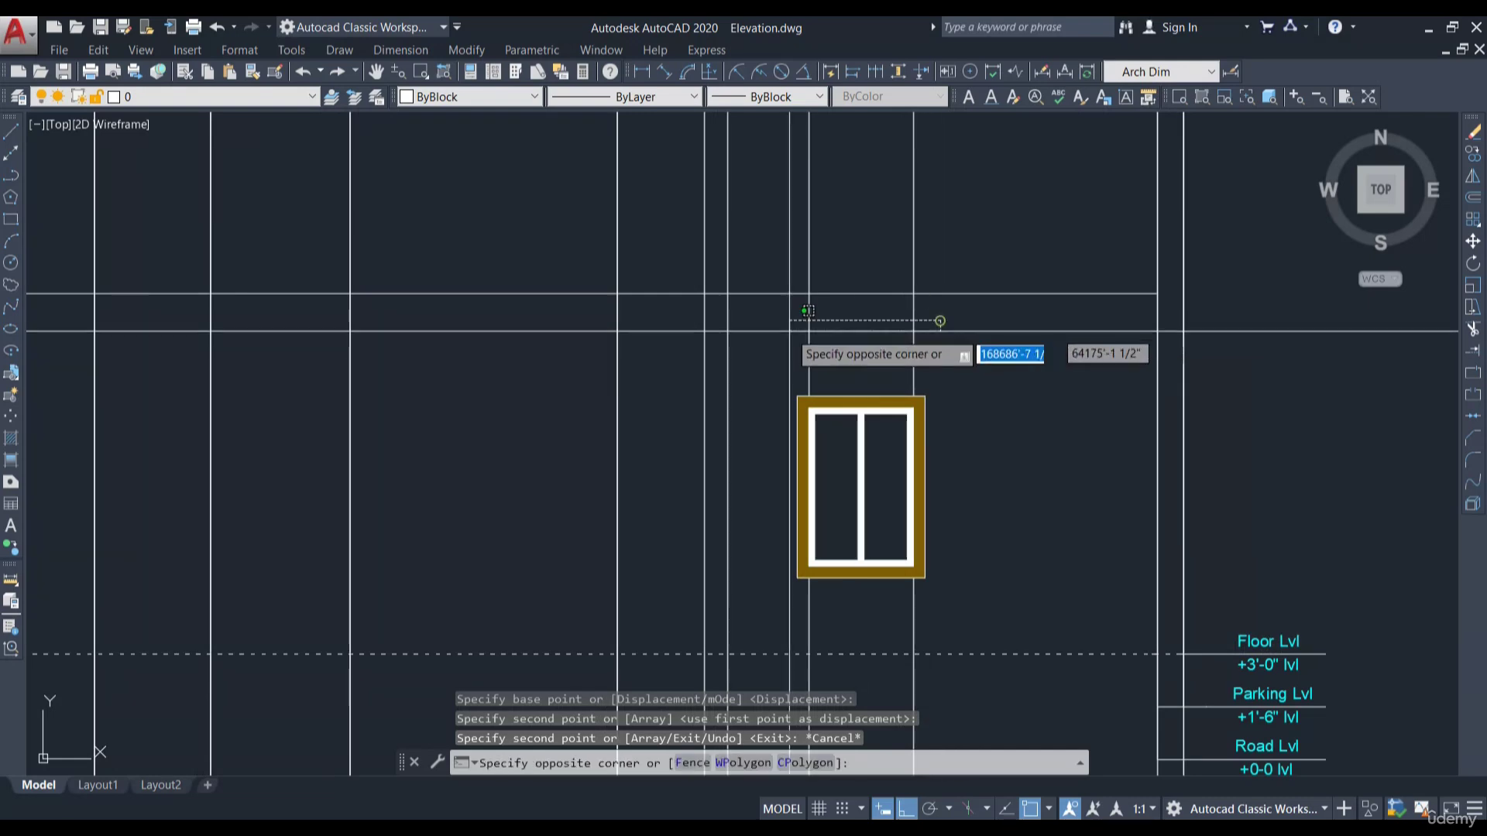
pyautogui.click(774, 333)
pyautogui.press('Delete')
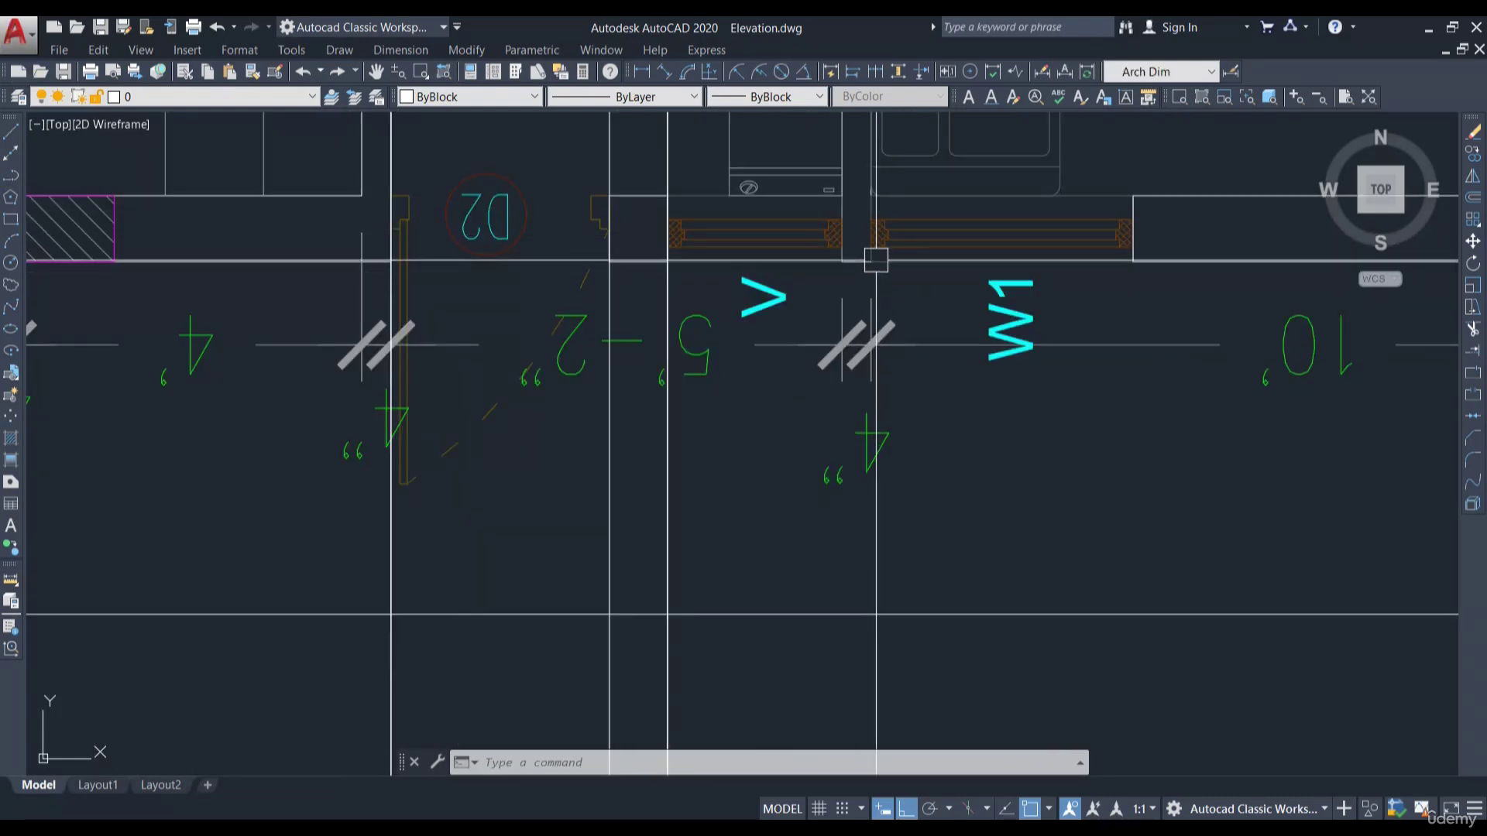
# Draw a vertical construction line through the ventilator V opening's edge next to window W1 on the floor plan
pyautogui.scroll(-3, 876, 260)
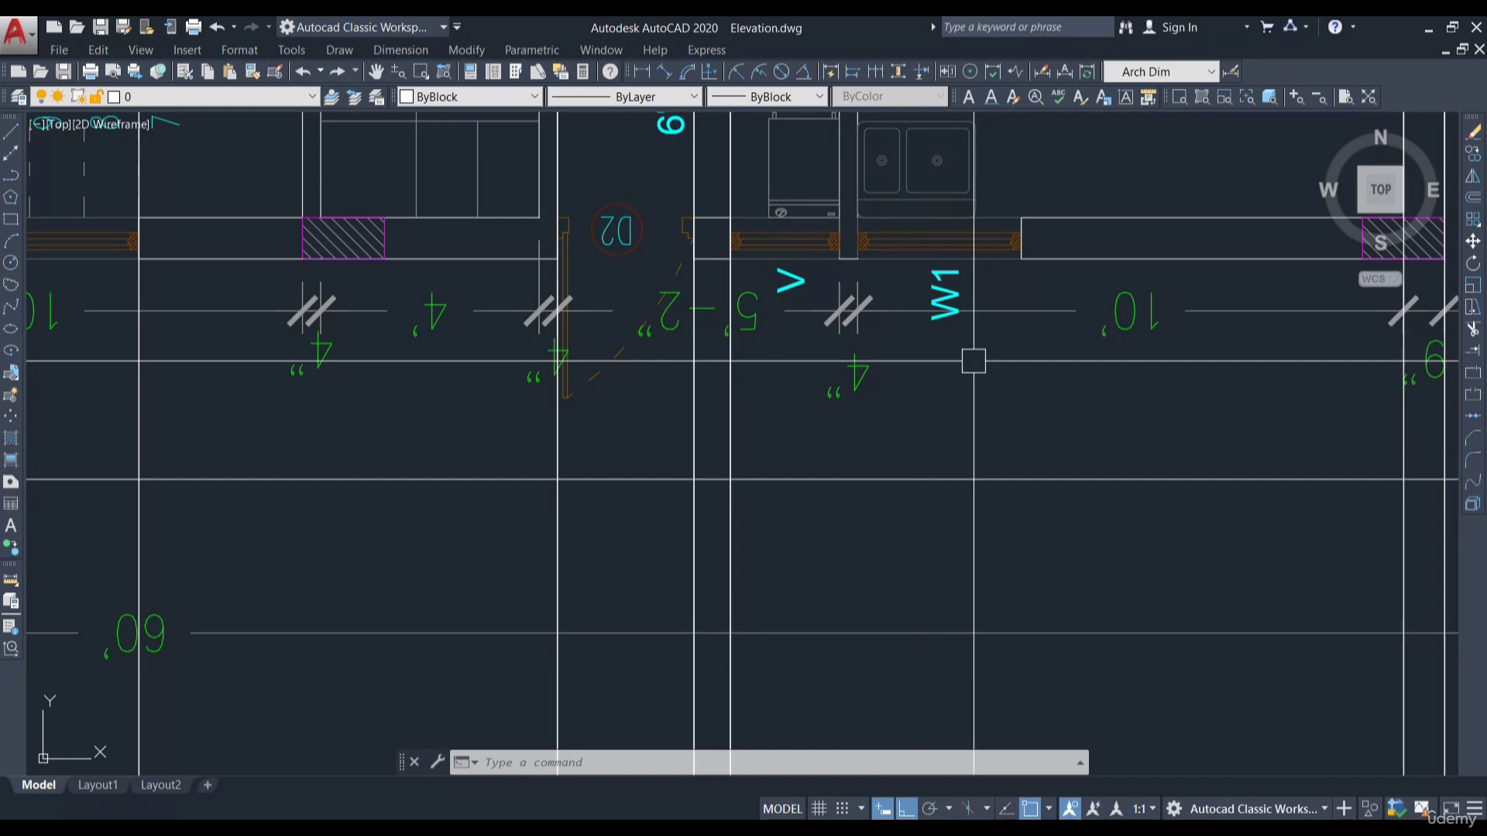
pyautogui.press('Return')
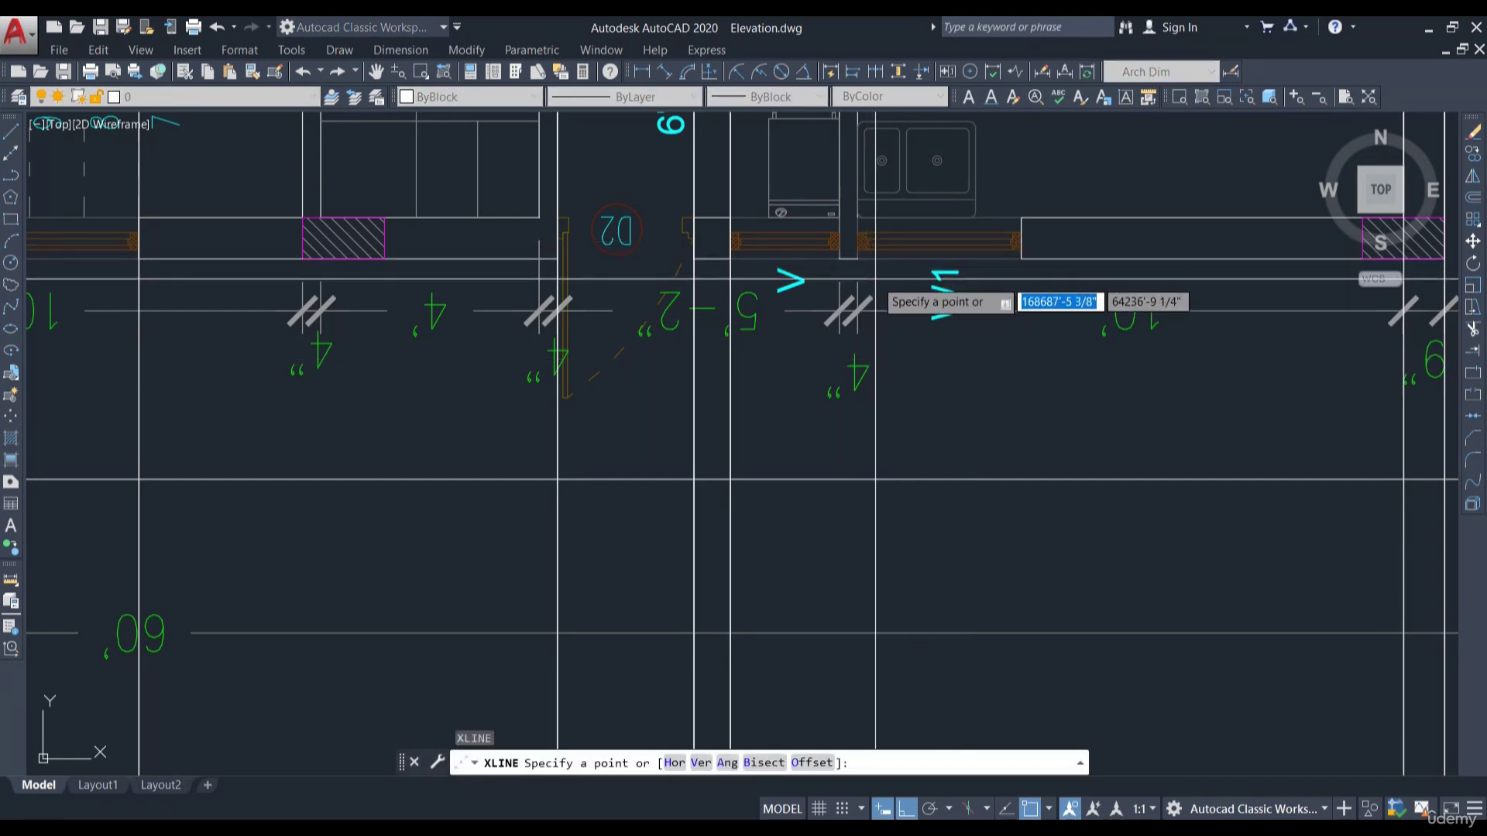
pyautogui.write('V')
pyautogui.press('Return')
pyautogui.scroll(5, 842, 255)
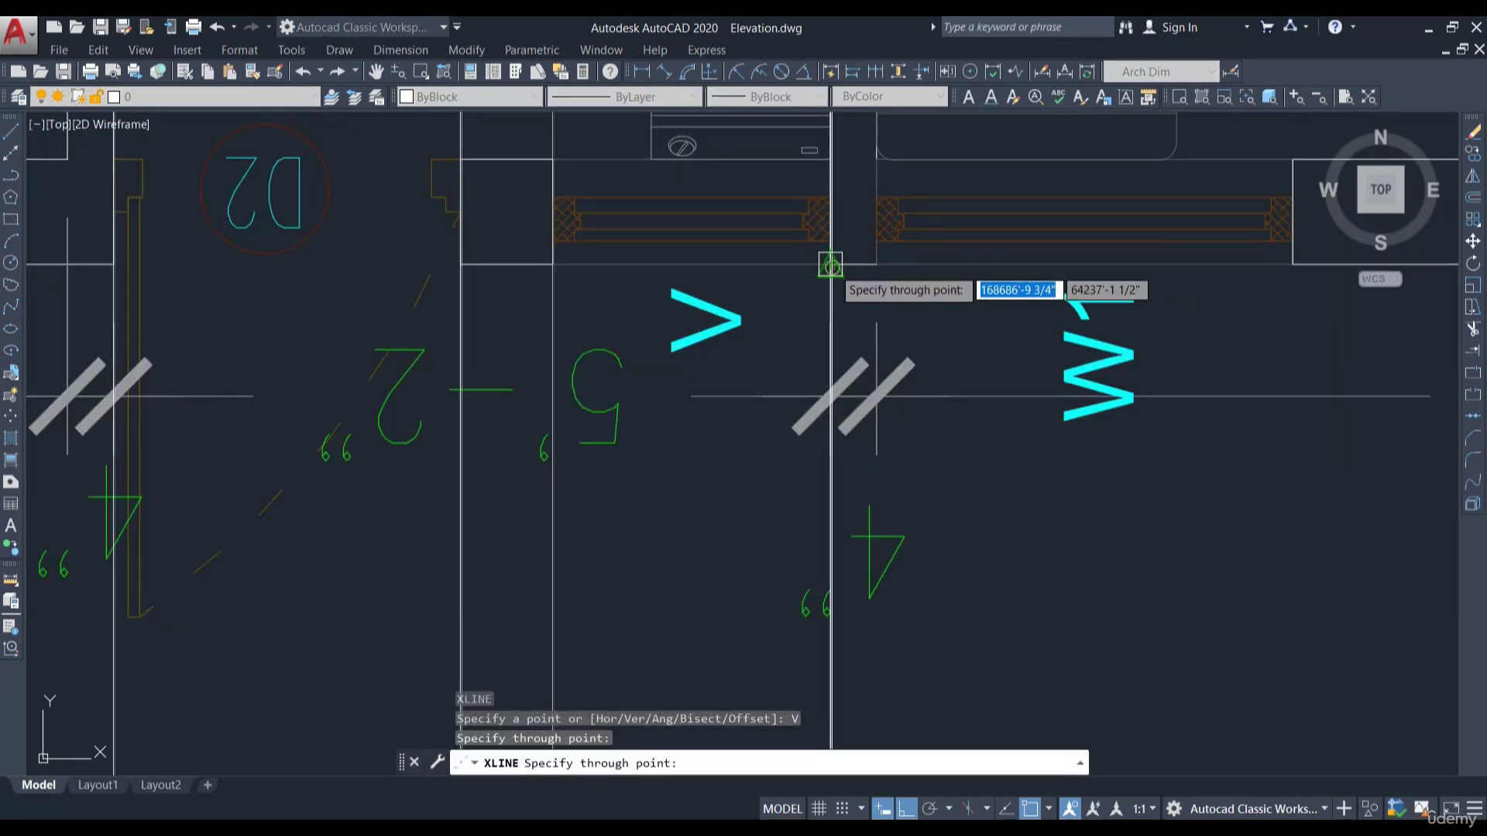
pyautogui.scroll(-5, 851, 232)
pyautogui.press('Escape')
# Draw a horizontal line from the kitchen window's upper-left corner to the ventilator's far projection line
pyautogui.scroll(3, 933, 287)
pyautogui.scroll(10, 901, 412)
pyautogui.write('L')
pyautogui.press('Return')
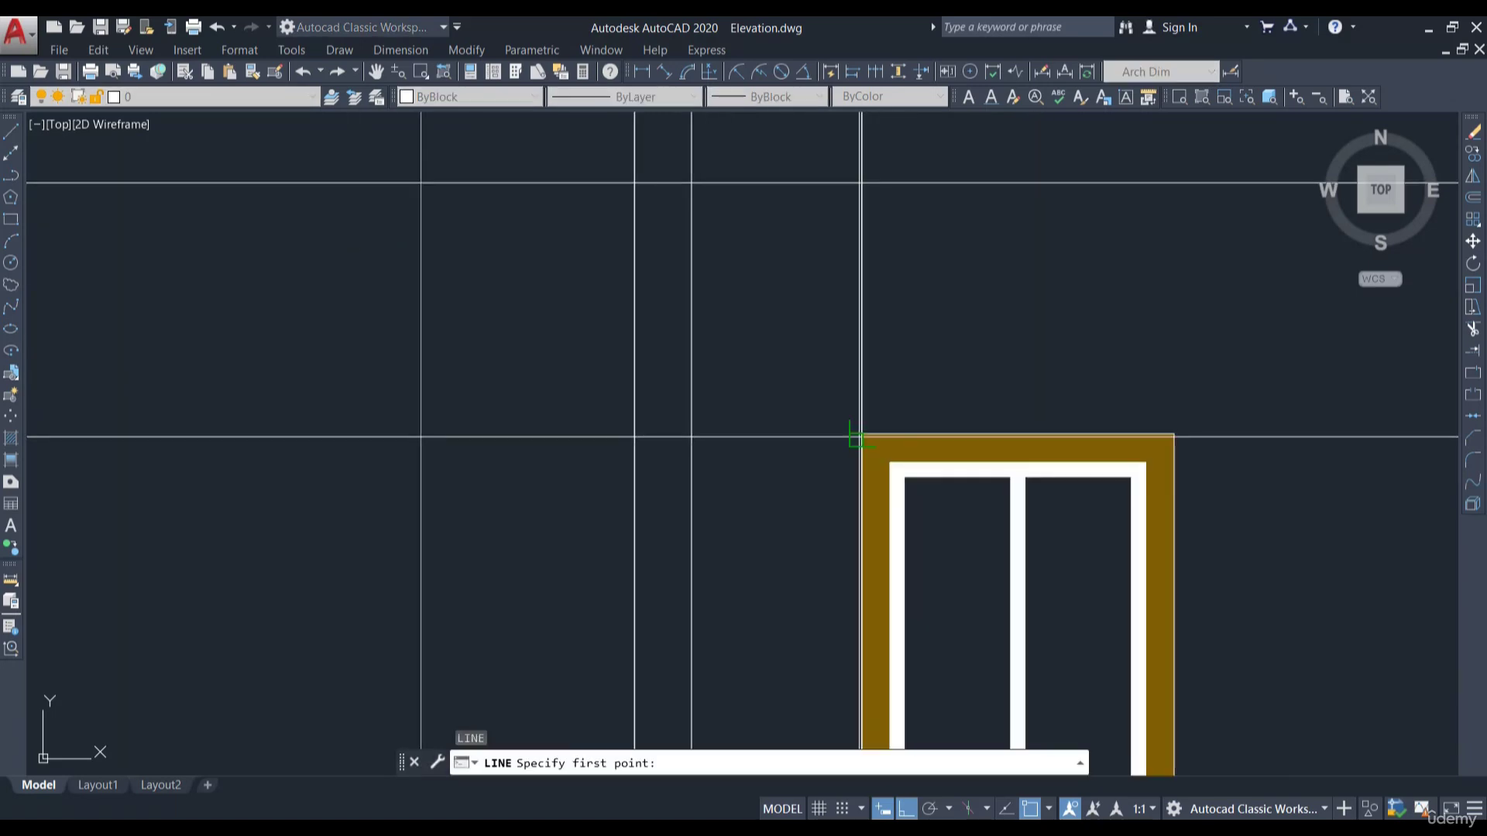
pyautogui.click(861, 433)
pyautogui.click(691, 433)
pyautogui.press('Escape')
# Offset the ventilator's top line 24 inches downward to form its bottom edge
pyautogui.moveTo(744, 431); pyautogui.dragTo(773, 315, button='middle')
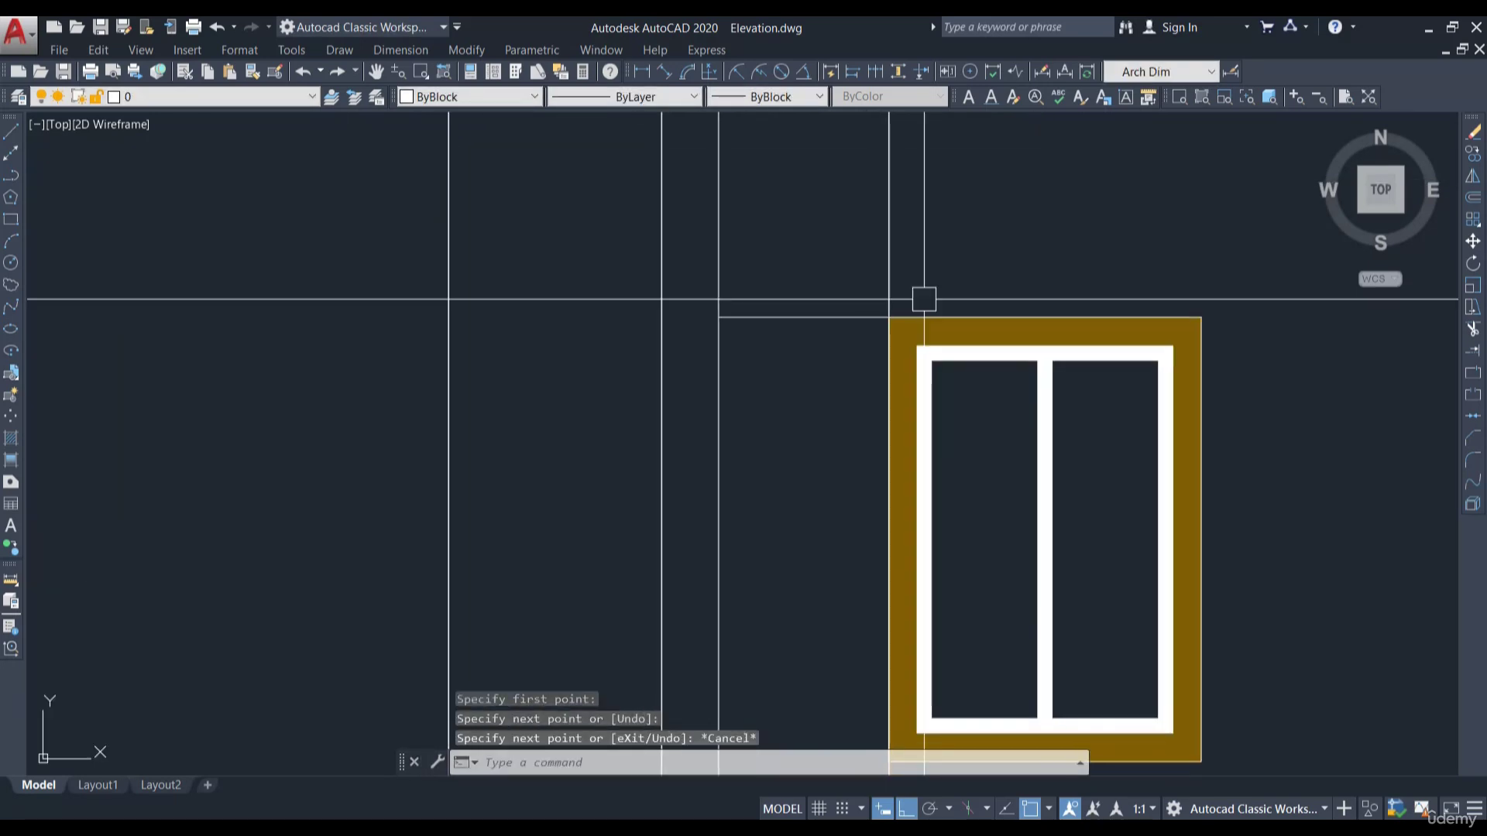
pyautogui.press('Return')
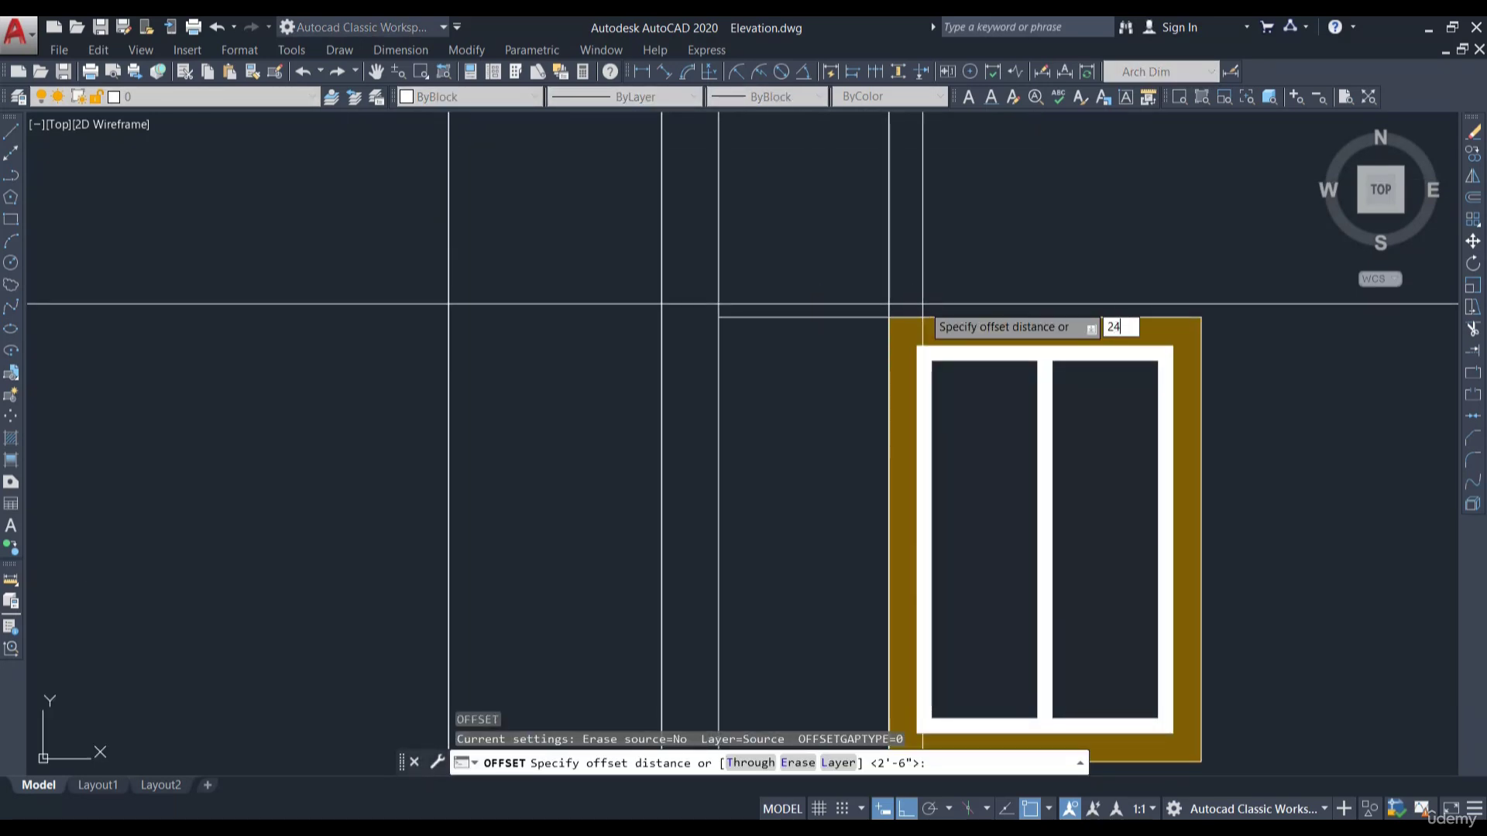
pyautogui.press('Return')
pyautogui.click(806, 317)
pyautogui.click(787, 421)
pyautogui.press('Escape')
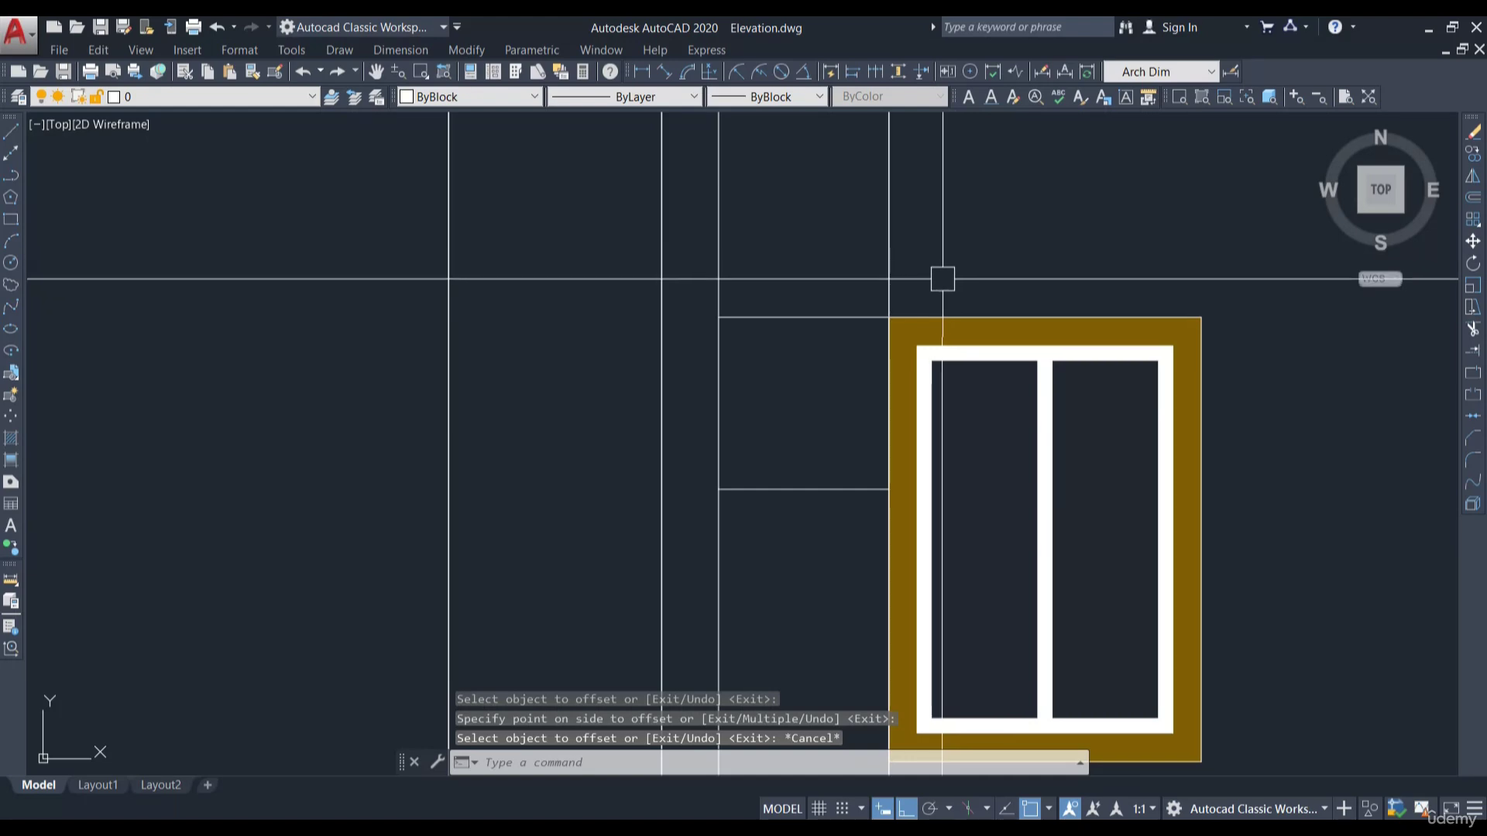
# Trim the two ventilator projection lines back to the ventilator's outline
pyautogui.press('Return')
pyautogui.press('Return')
pyautogui.click(945, 223)
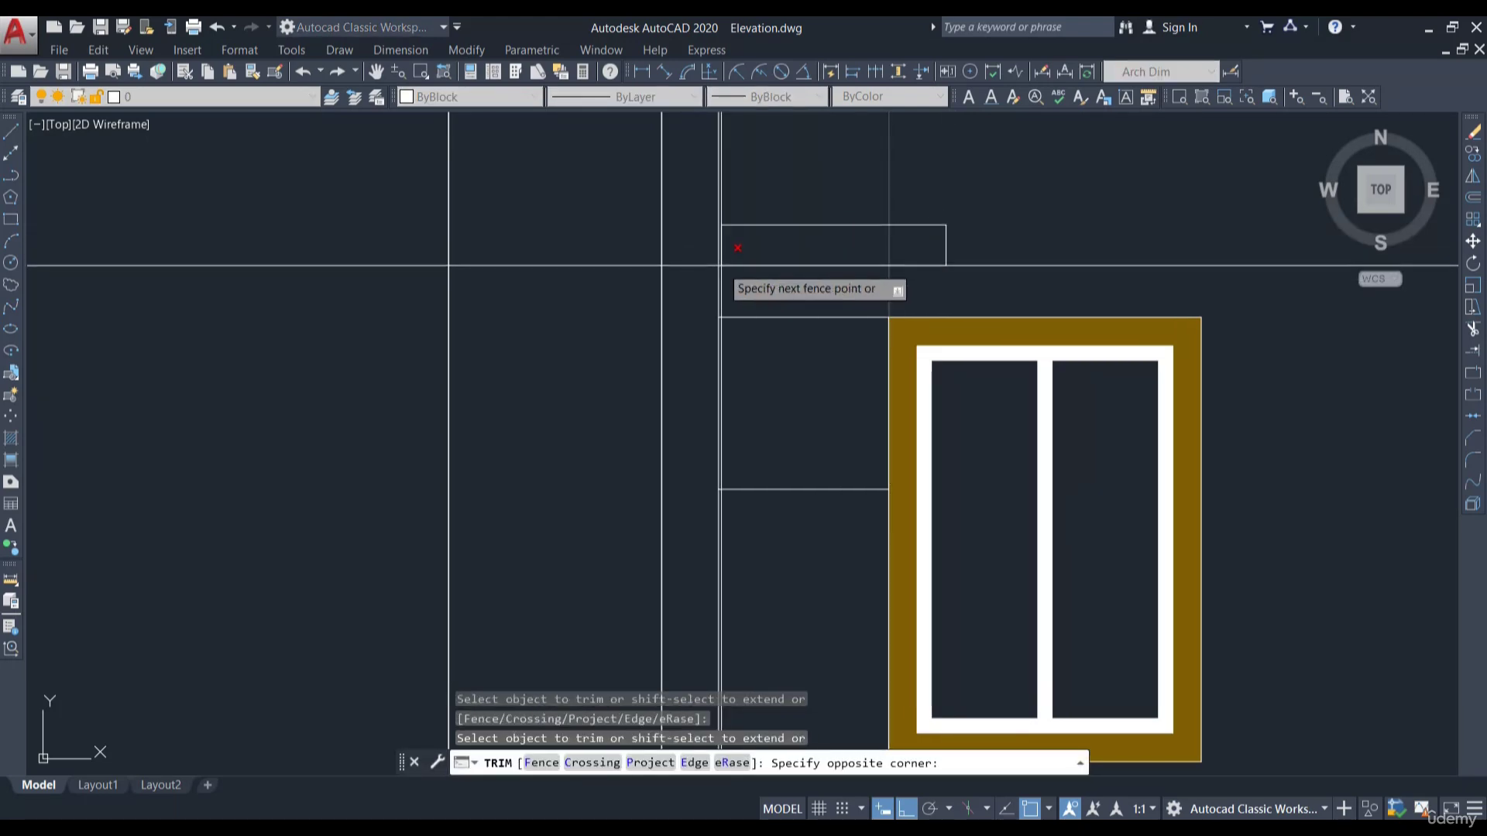
pyautogui.click(704, 267)
# Erase the two leftover ventilator projection lines below the dashed floor line
pyautogui.click(903, 485)
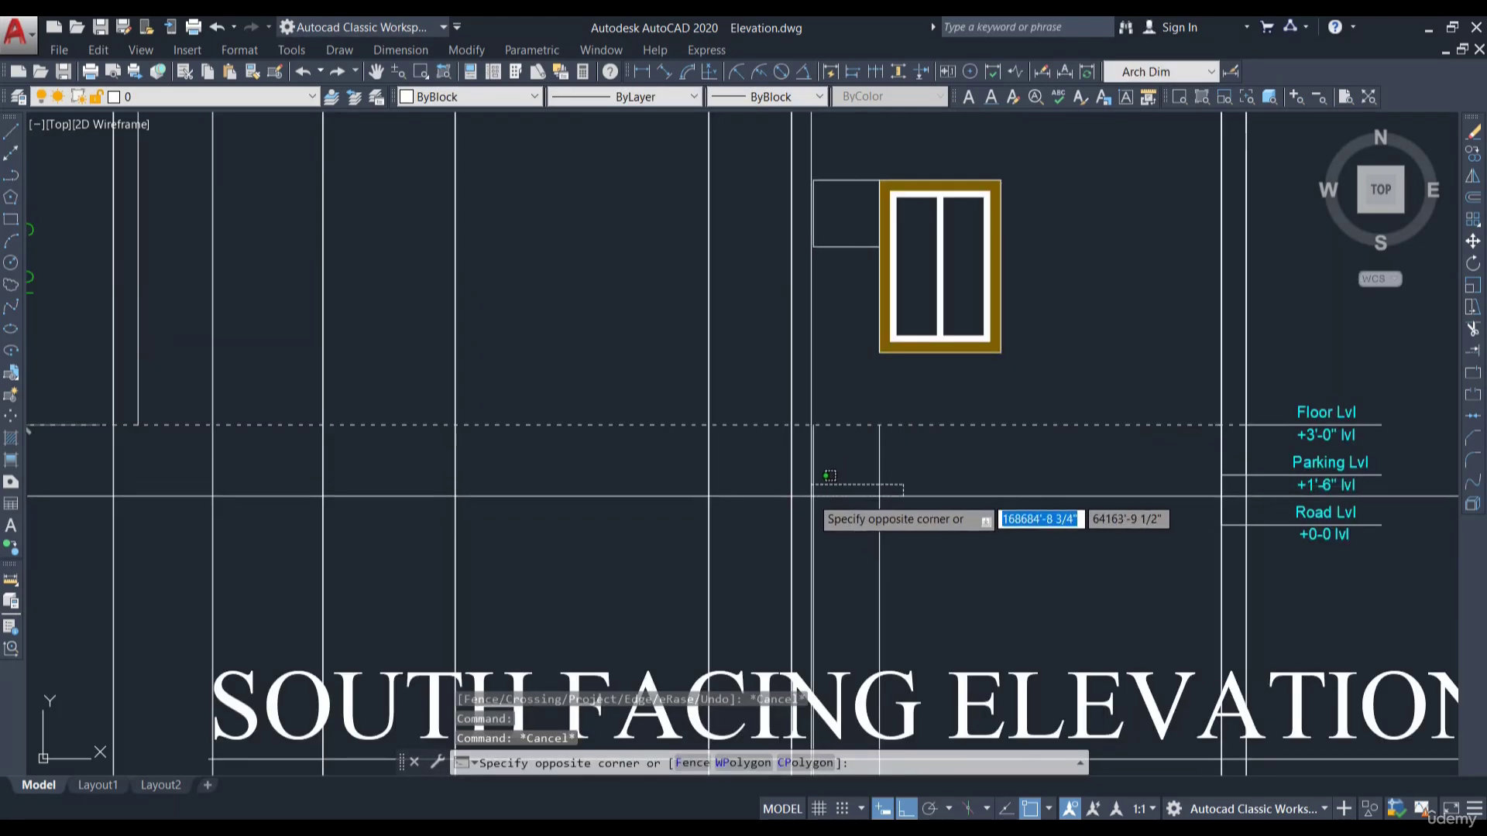
pyautogui.click(813, 476)
pyautogui.write('e')
pyautogui.press('Return')
pyautogui.scroll(-4, 896, 504)
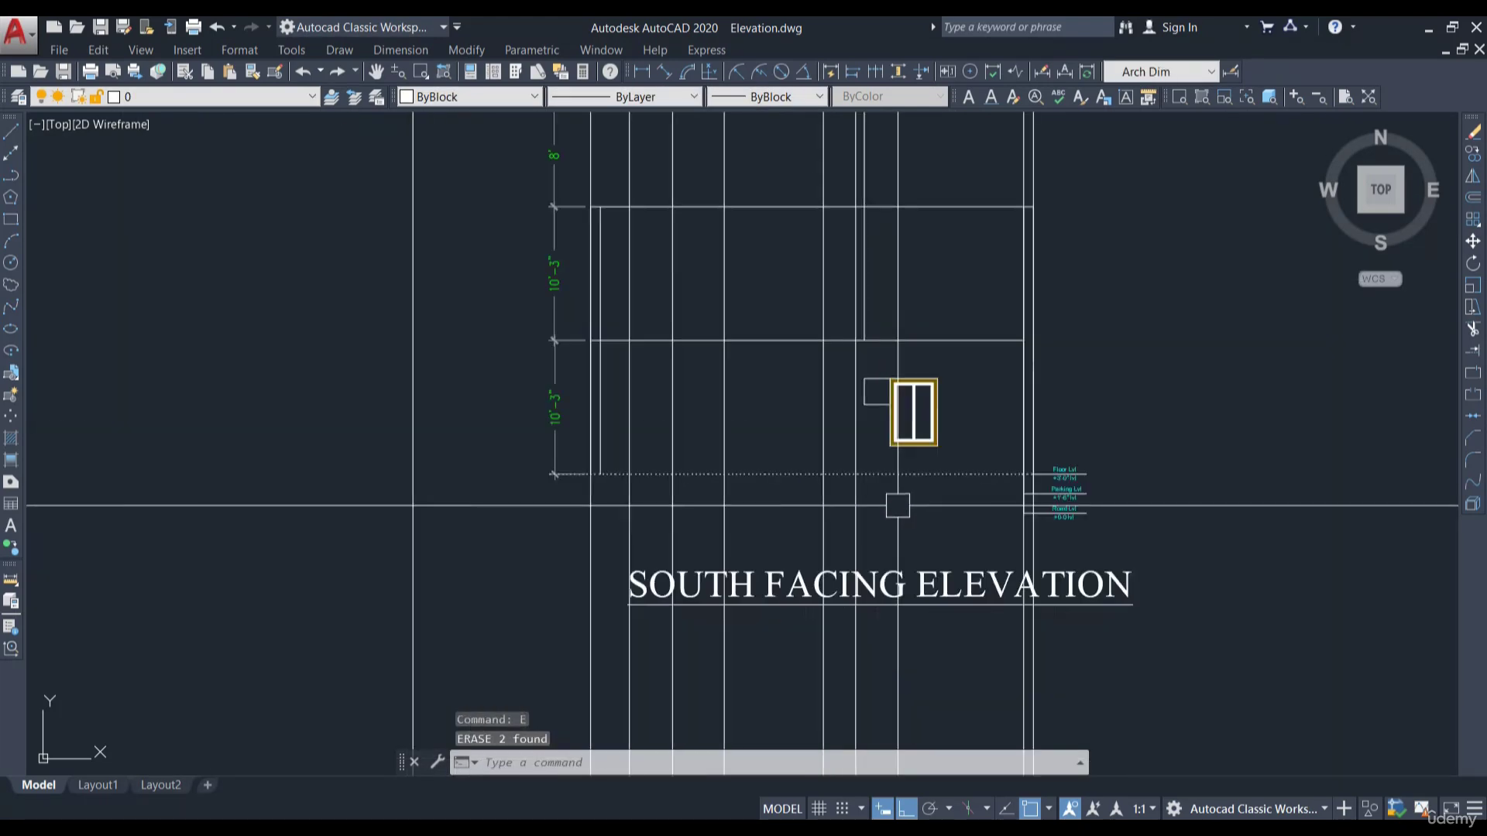
# Offset all four sides of the ventilator outline 2 inches inward to create its frame
pyautogui.scroll(4, 870, 307)
pyautogui.scroll(-1, 852, 363)
pyautogui.write('o')
pyautogui.press('Return')
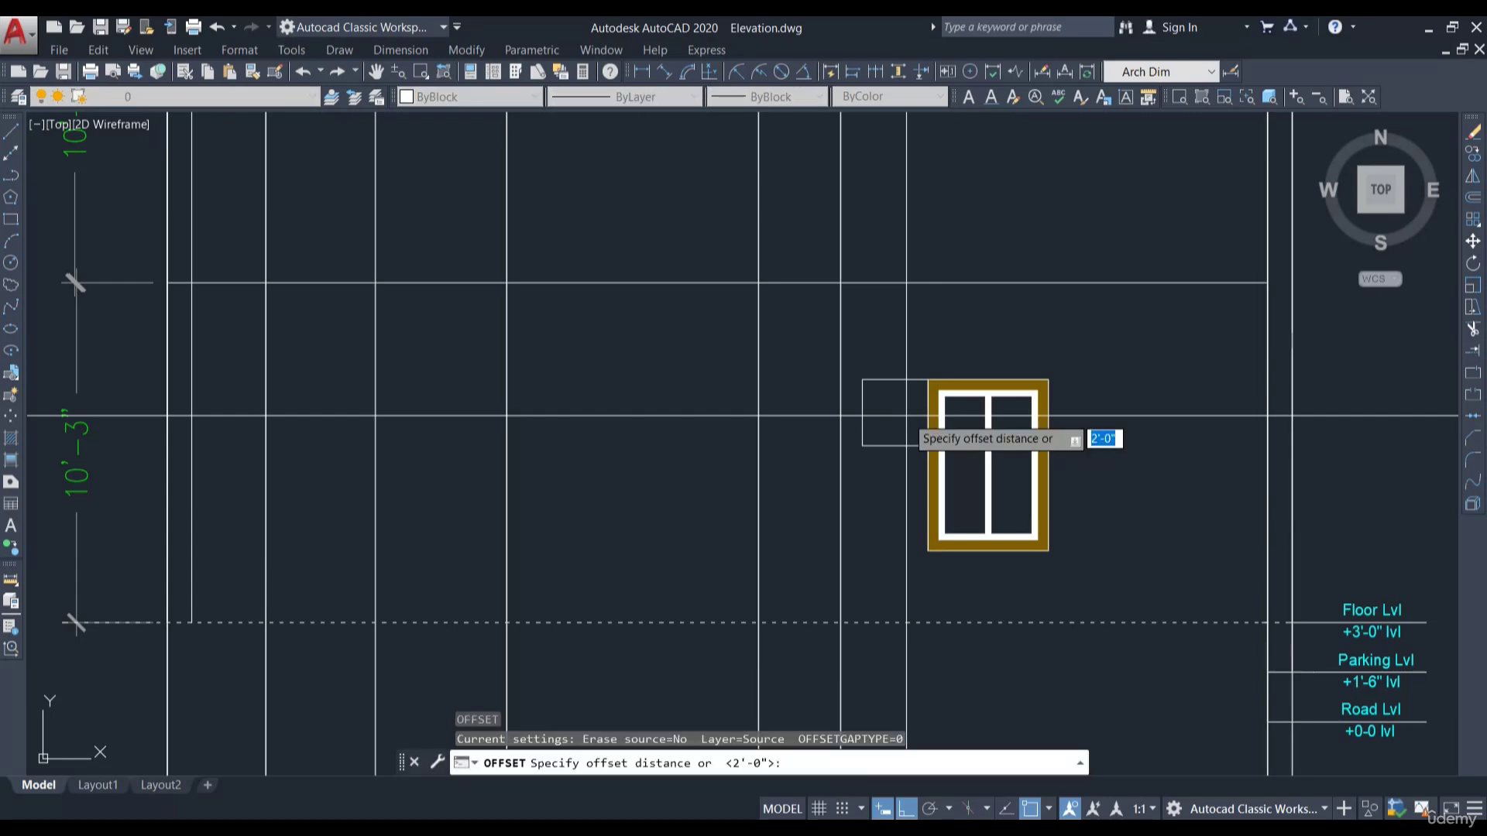
pyautogui.scroll(5, 891, 403)
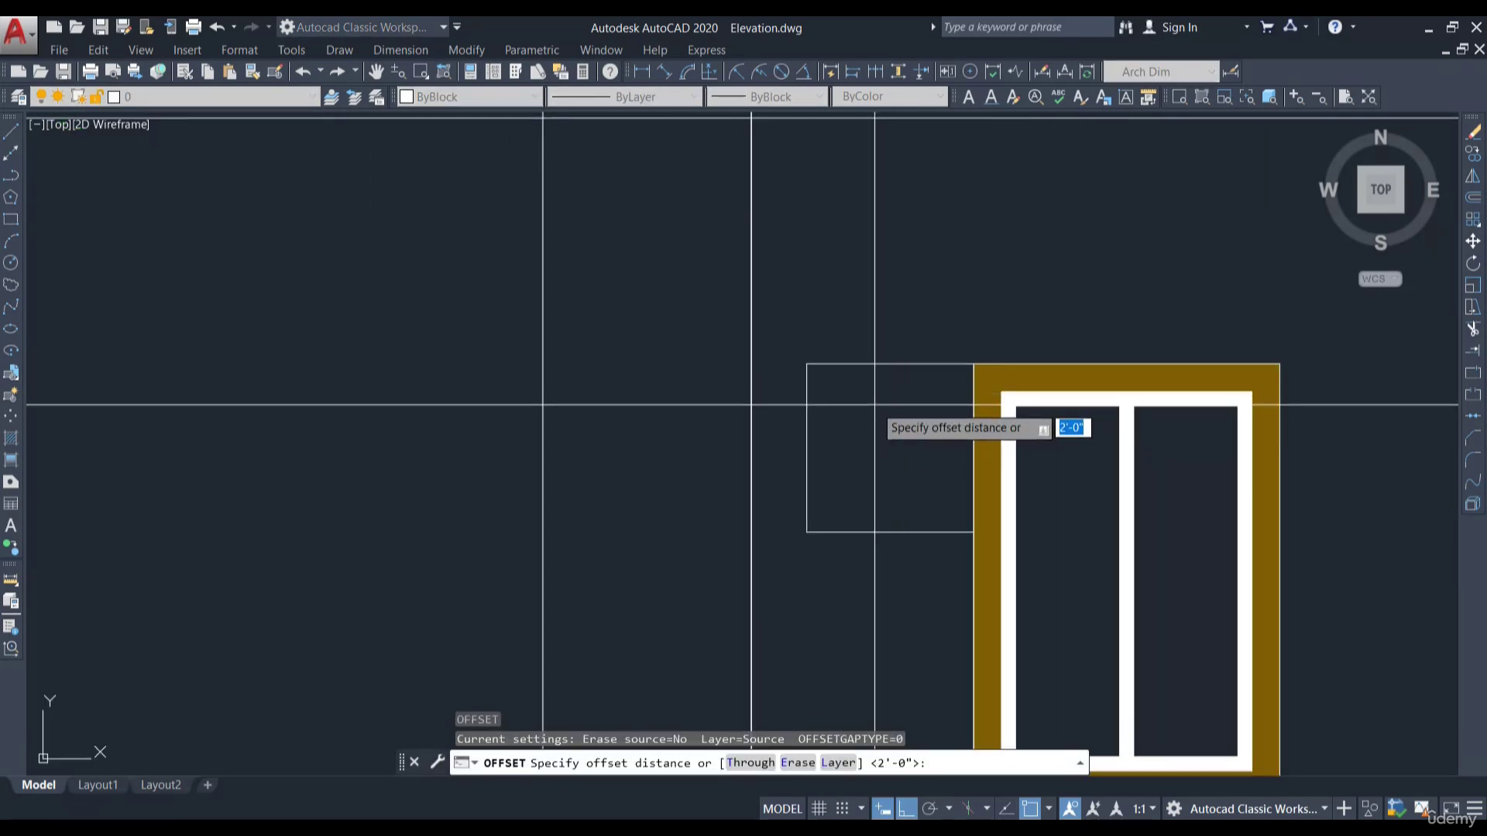
pyautogui.write('2')
pyautogui.press('Return')
pyautogui.scroll(2, 875, 378)
pyautogui.click(867, 356)
pyautogui.click(1015, 462)
pyautogui.click(1030, 469)
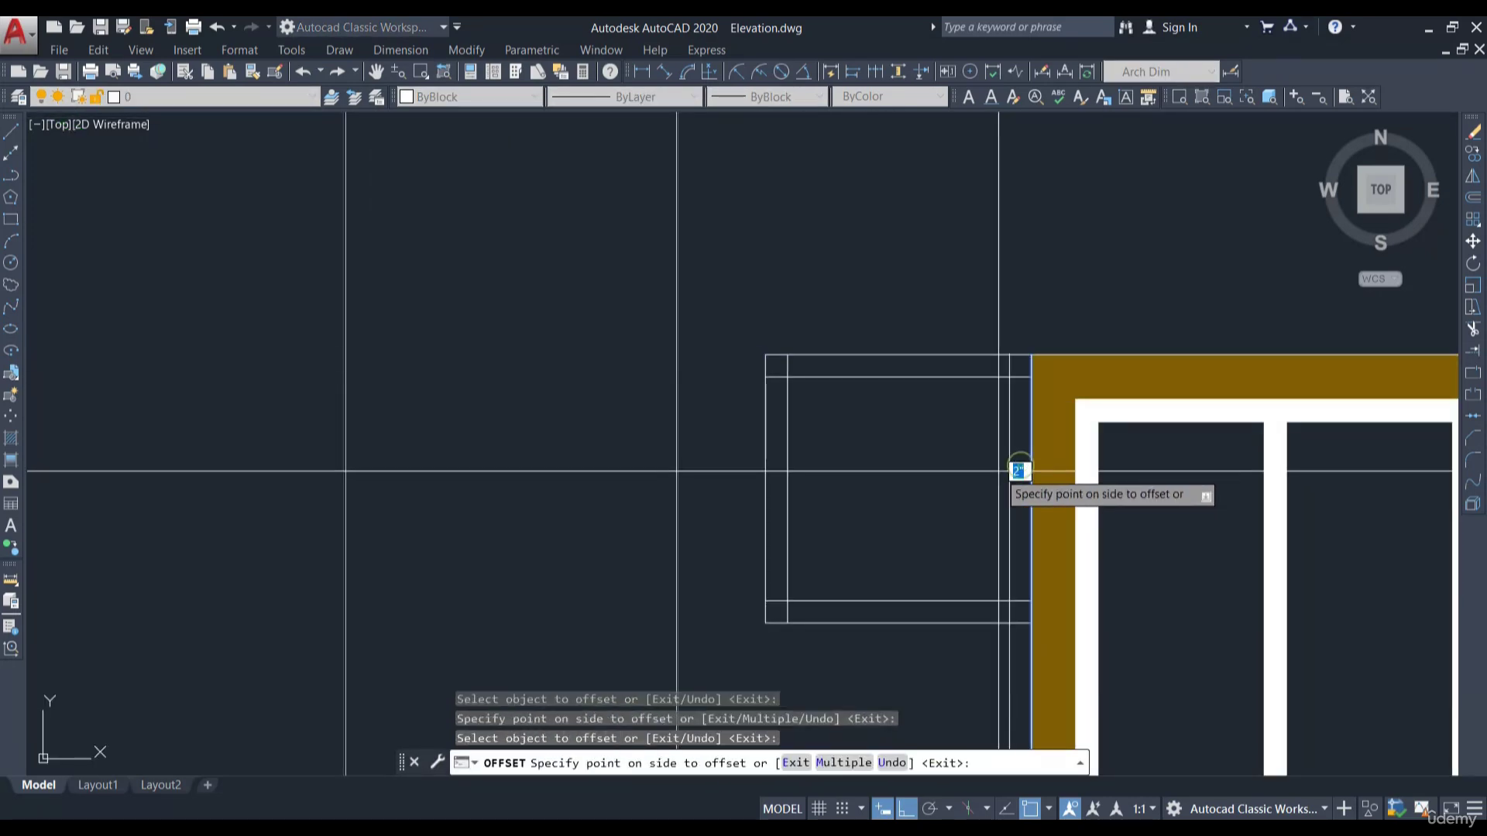
pyautogui.press('Escape')
# Trim the overlapping line ends at the corners of the ventilator's inner frame
pyautogui.write('tr')
pyautogui.press('Return')
pyautogui.press('Return')
pyautogui.scroll(2, 952, 325)
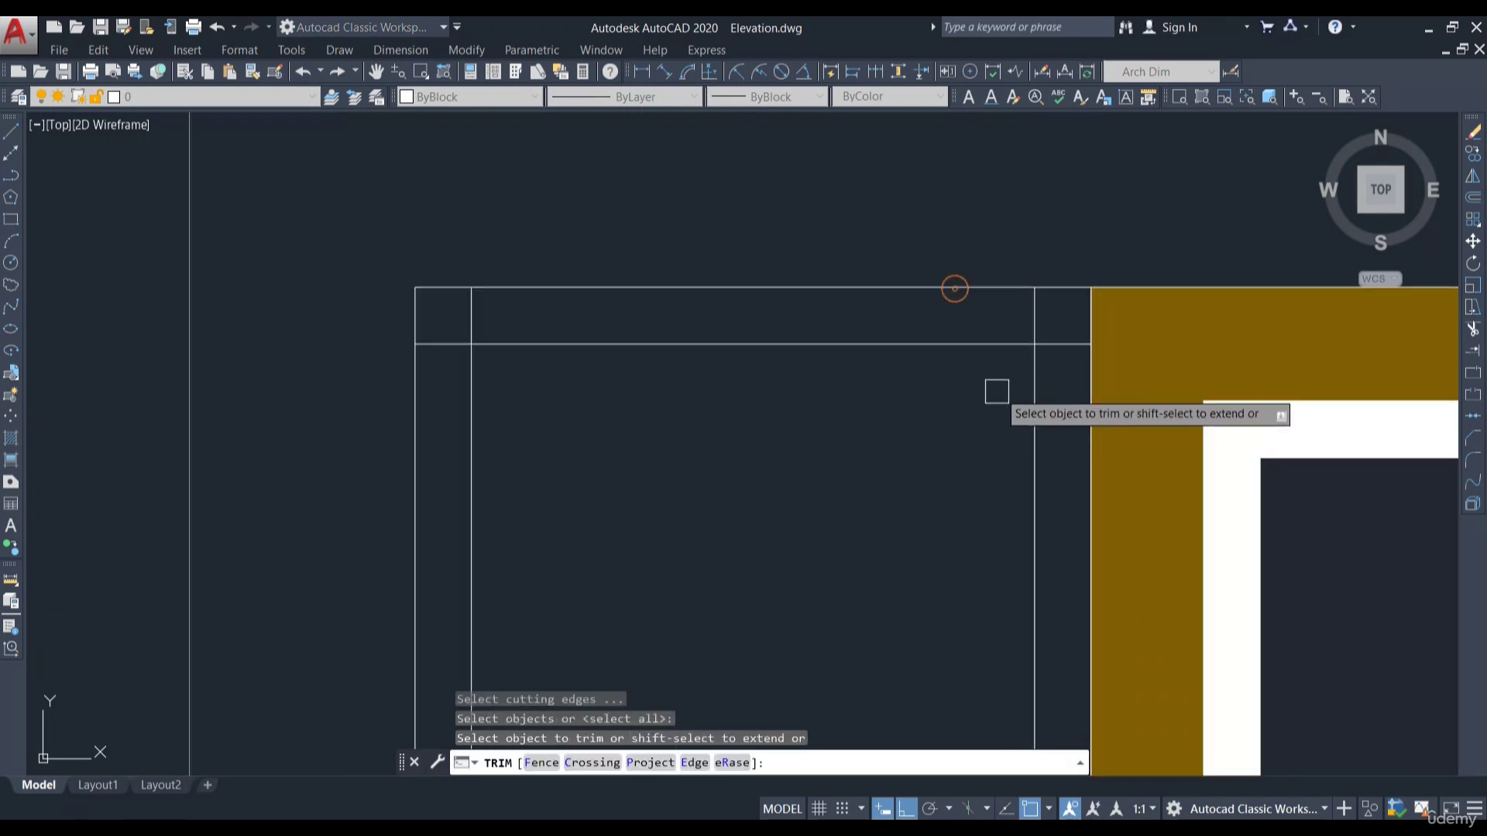
pyautogui.click(996, 392)
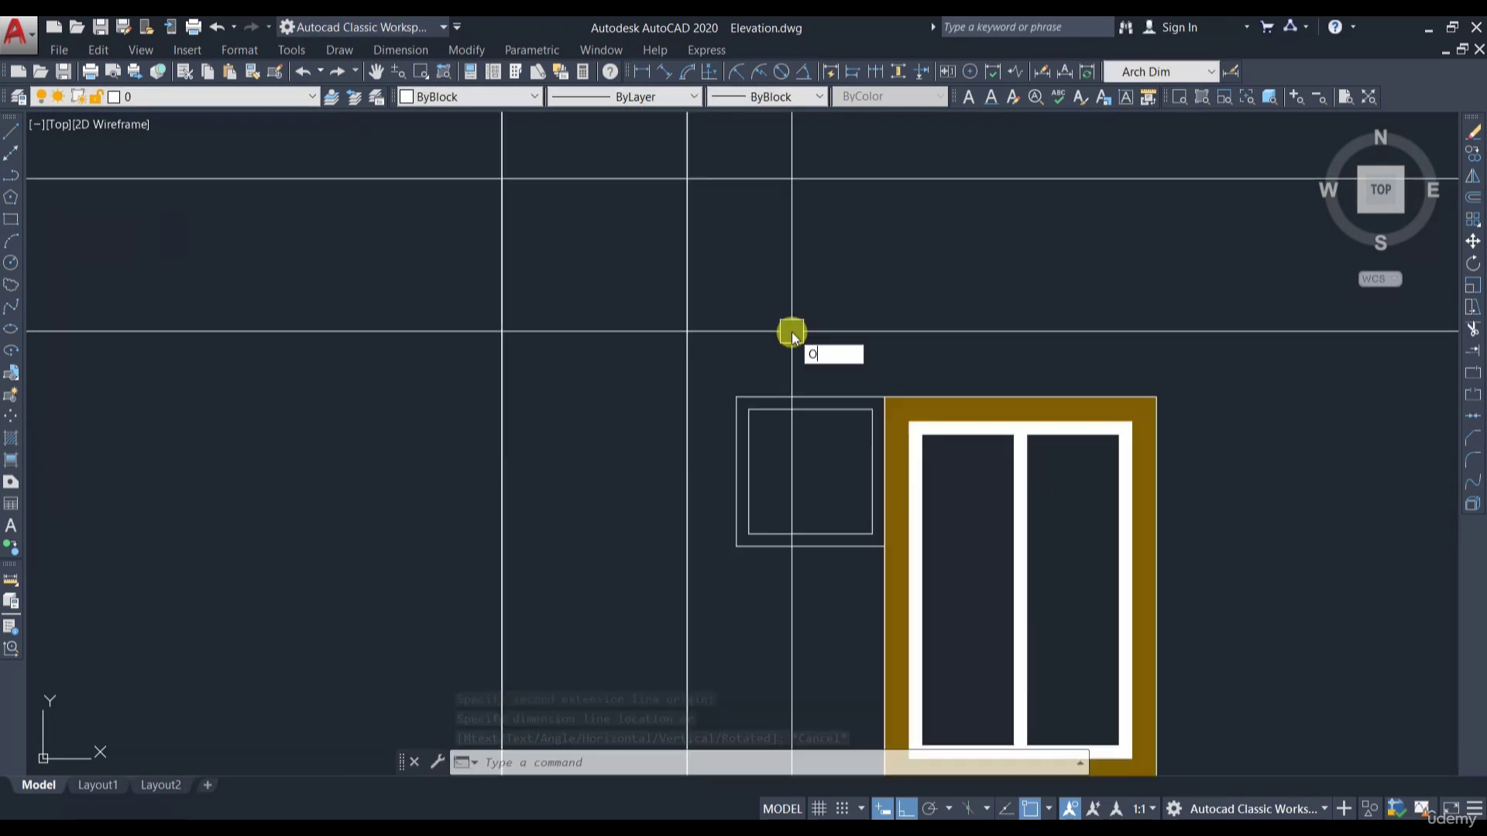
# Offset the inner frame's top line repeatedly downward at 2-inch spacing to fill the ventilator with nine louver lines
pyautogui.press('Return')
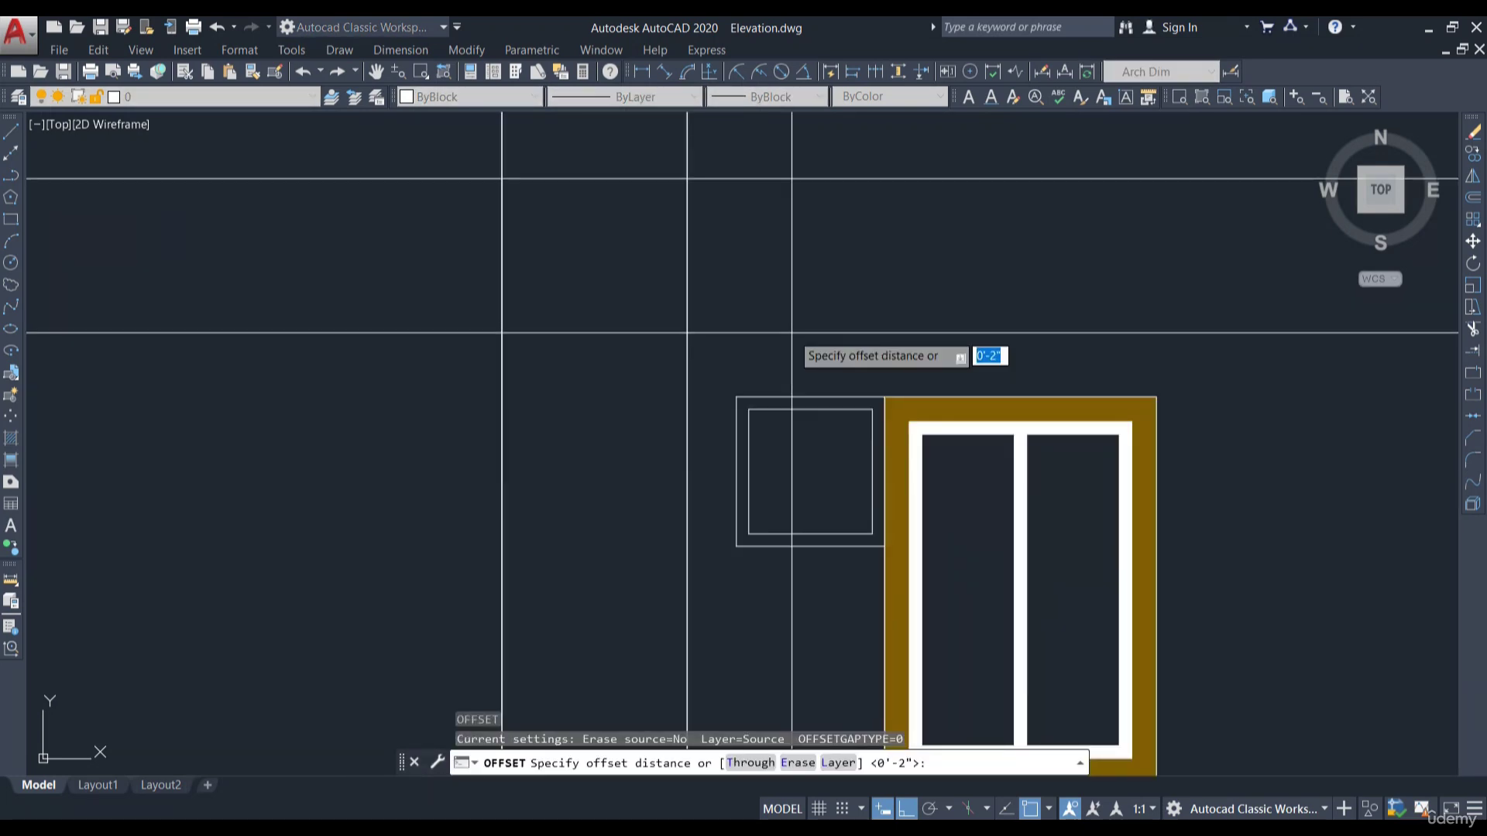
pyautogui.press('Return')
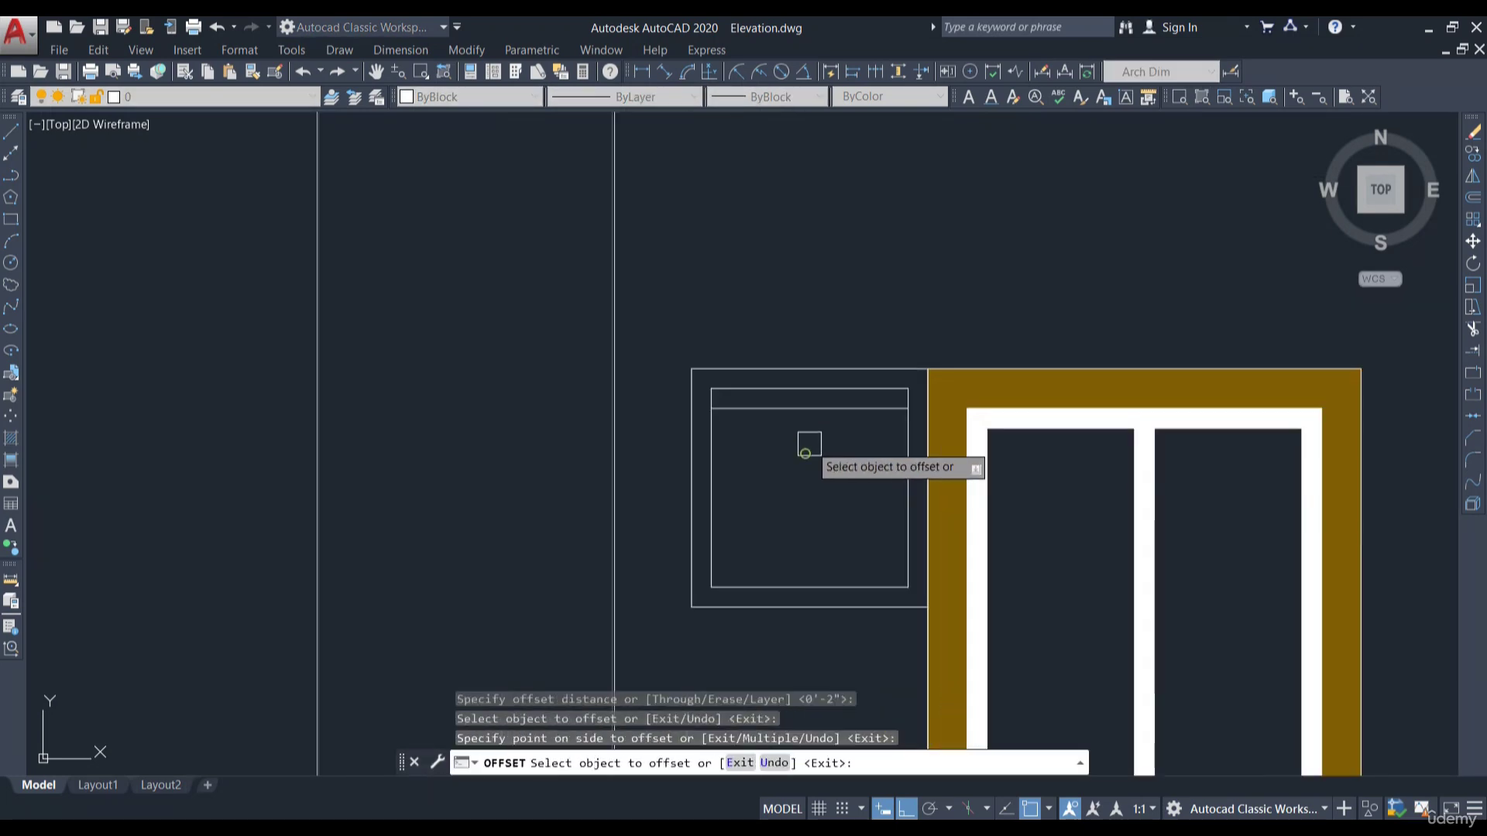
pyautogui.scroll(2, 807, 438)
pyautogui.click(801, 417)
pyautogui.click(808, 449)
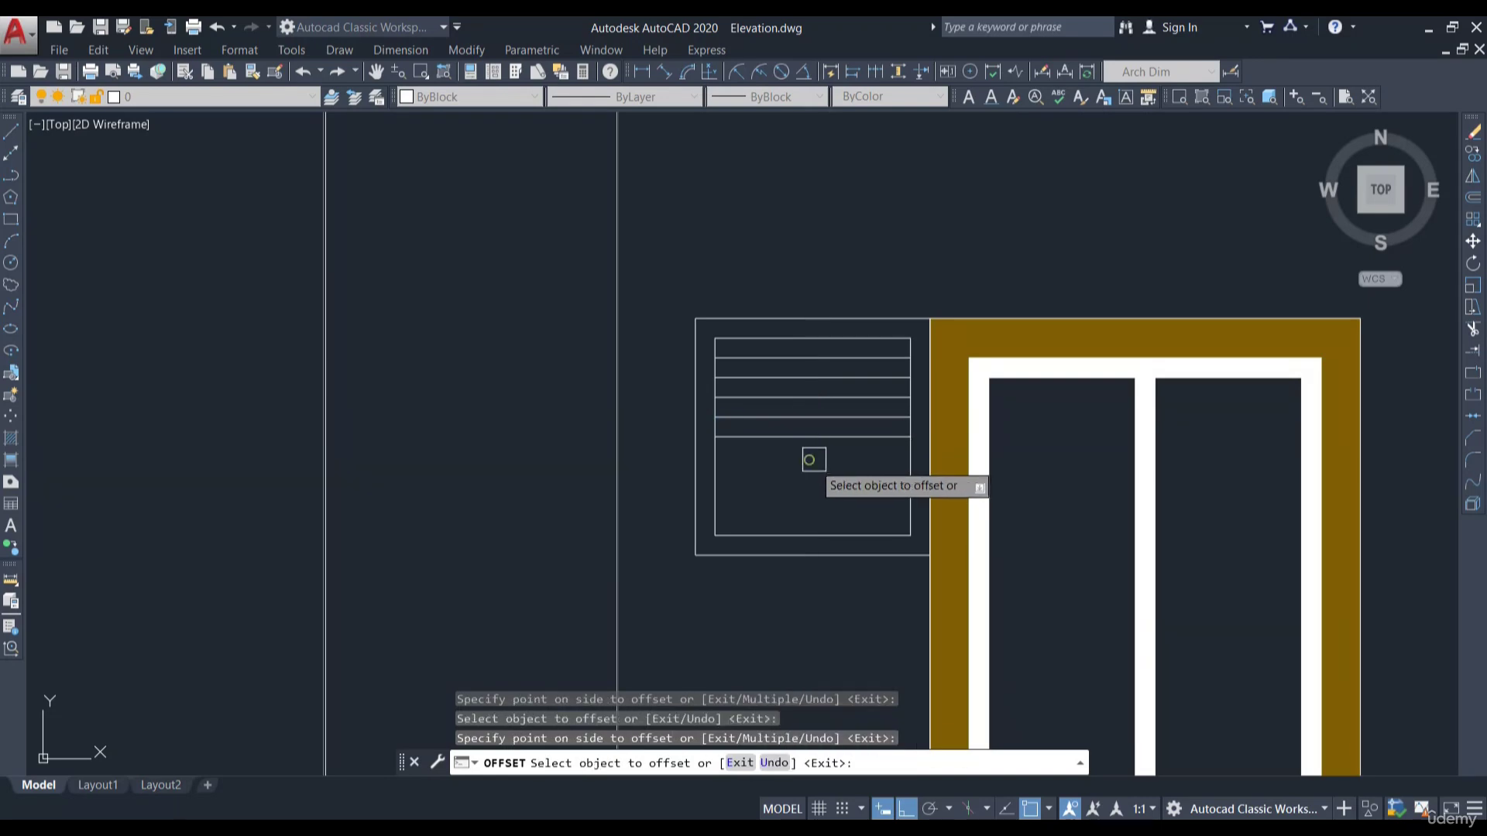
pyautogui.click(817, 436)
pyautogui.click(822, 480)
pyautogui.click(822, 456)
pyautogui.click(819, 475)
pyautogui.click(820, 516)
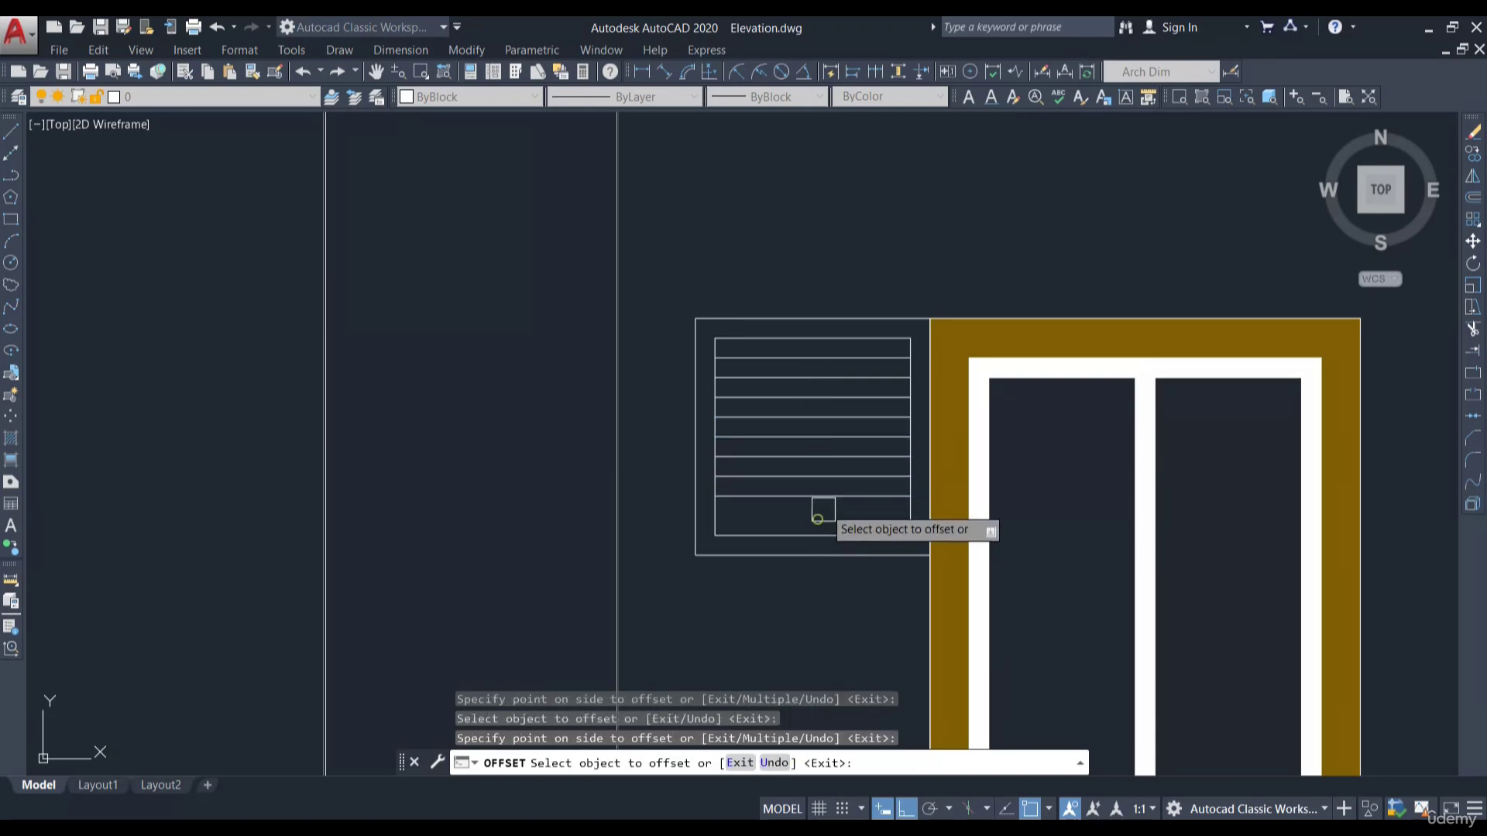
pyautogui.click(823, 505)
pyautogui.click(824, 536)
pyautogui.press('Escape')
# Change the colour of the nine louver lines to index colour 34
pyautogui.scroll(2, 852, 525)
pyautogui.click(852, 525)
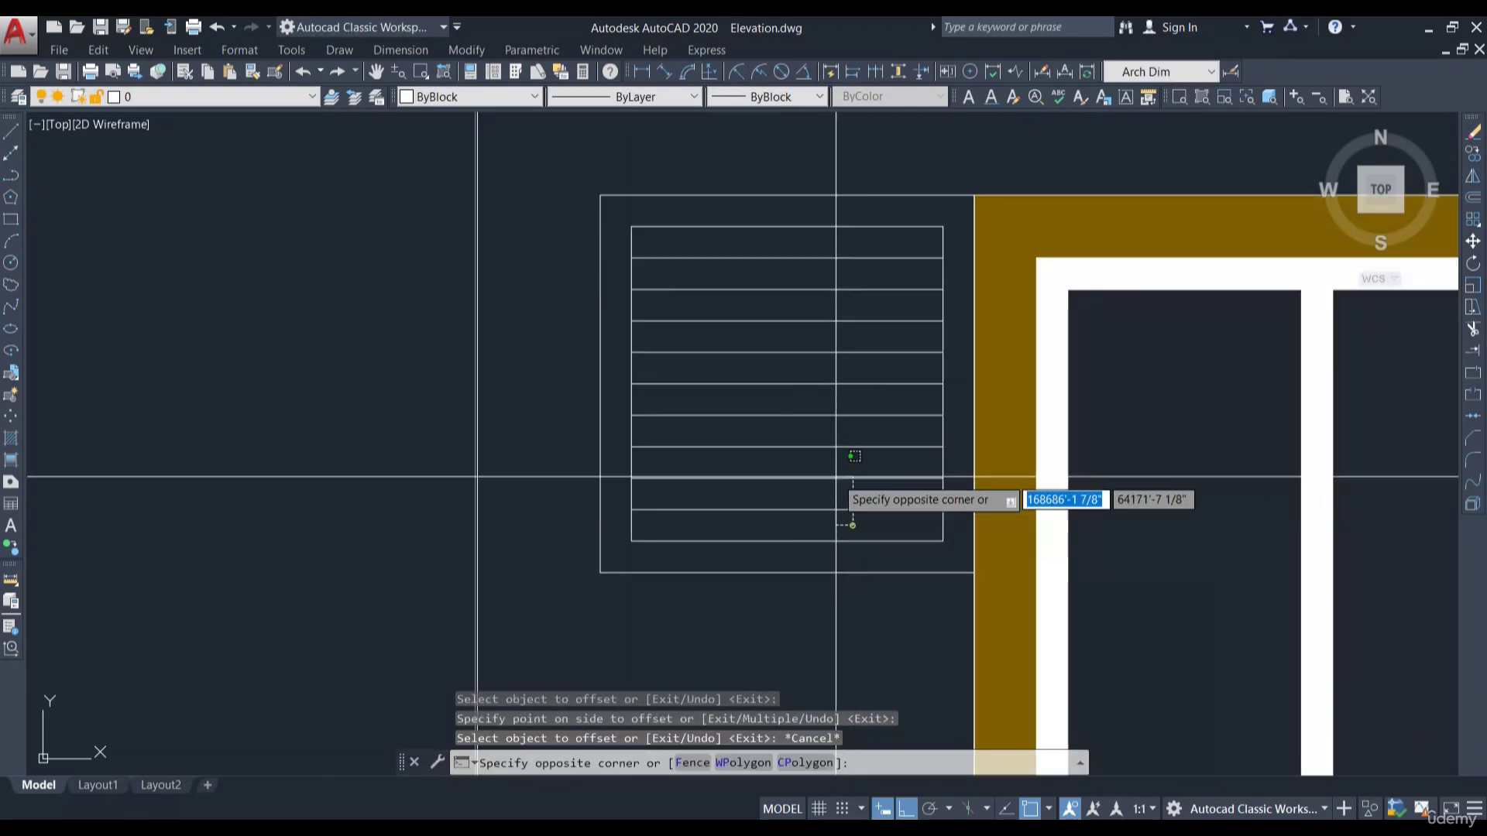
pyautogui.click(760, 243)
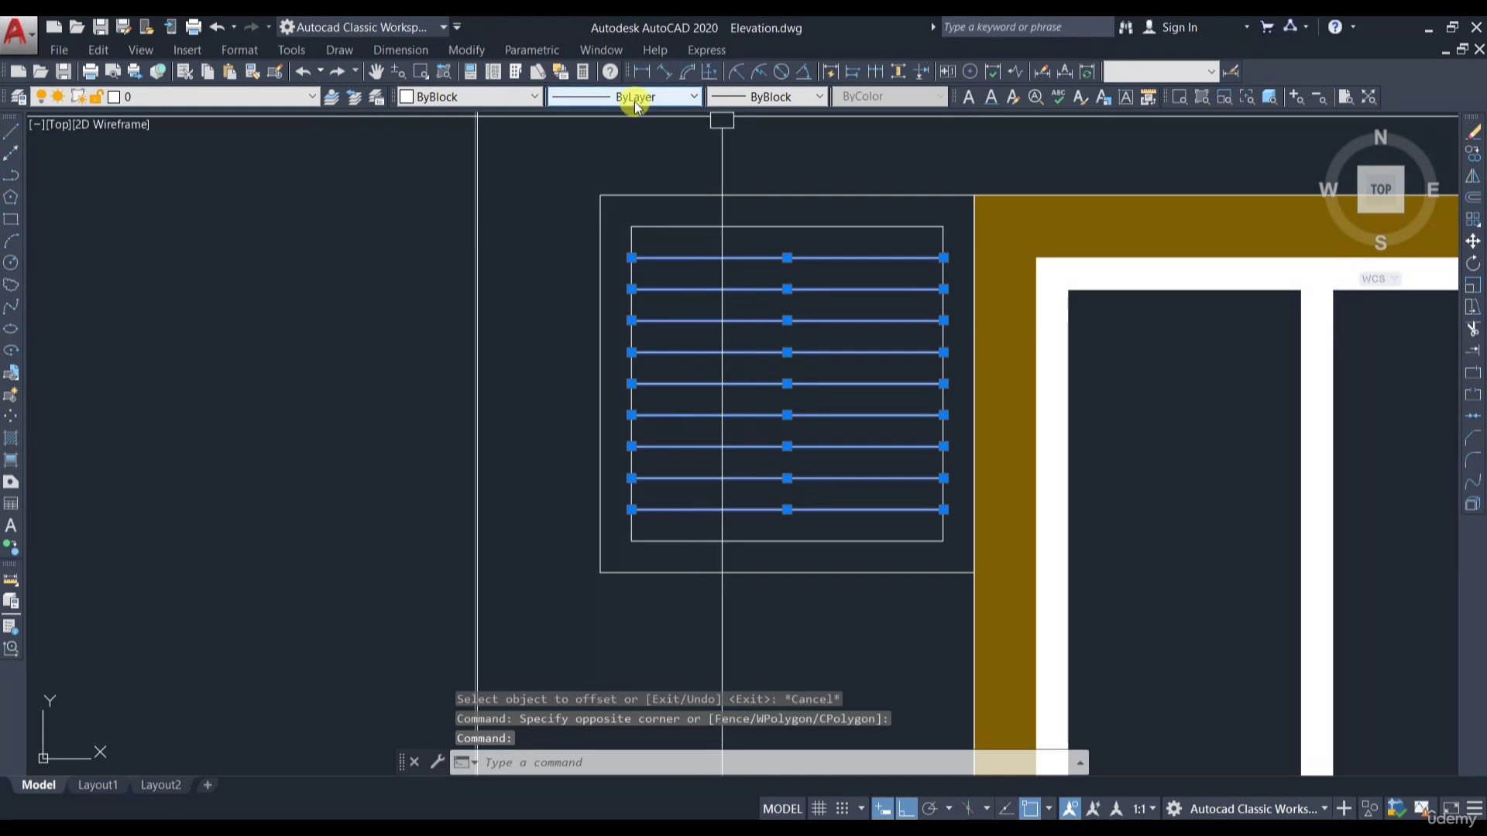
pyautogui.click(511, 96)
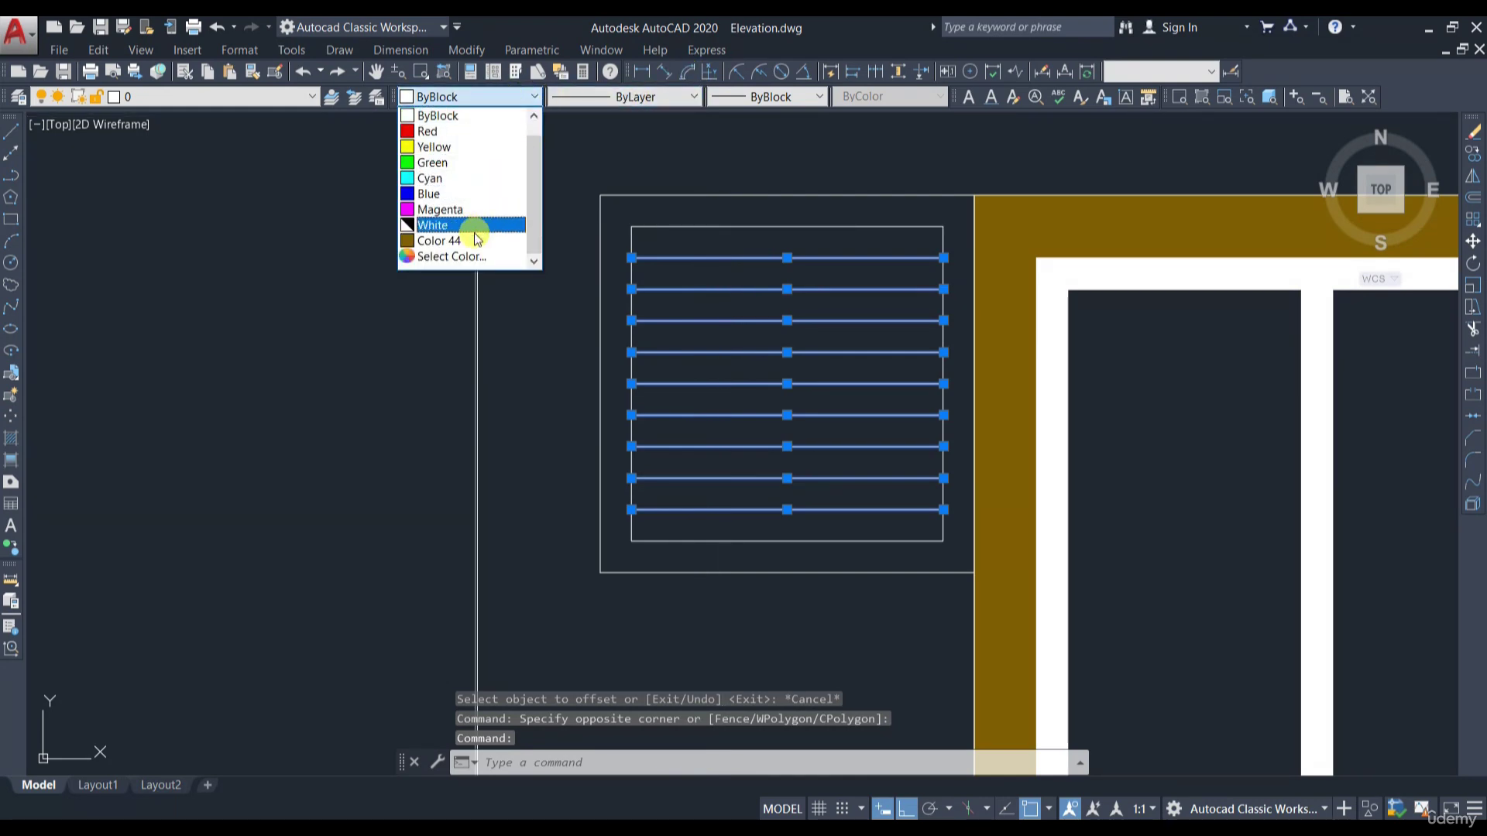
pyautogui.click(454, 259)
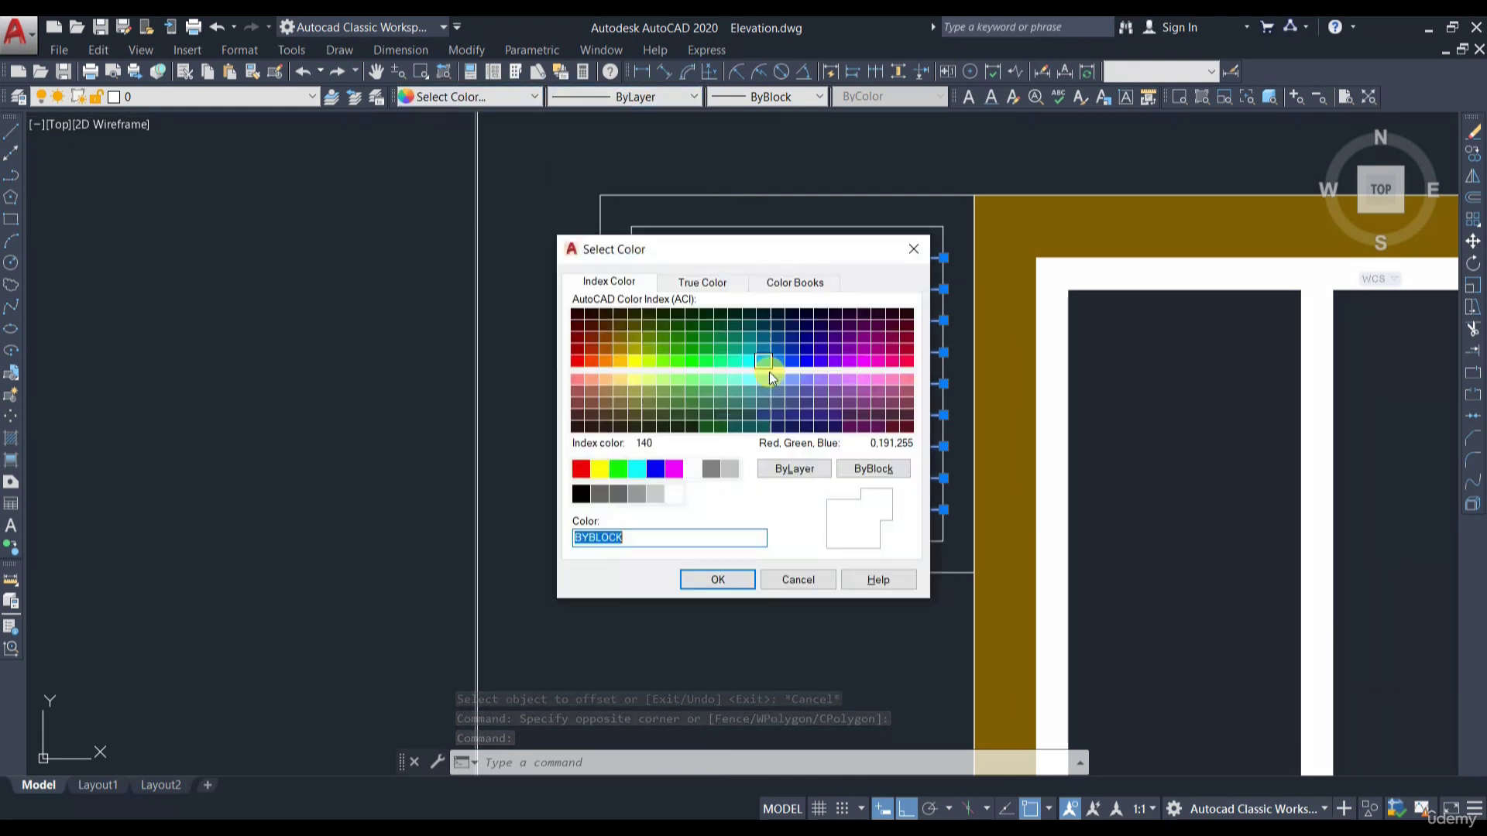
pyautogui.click(590, 318)
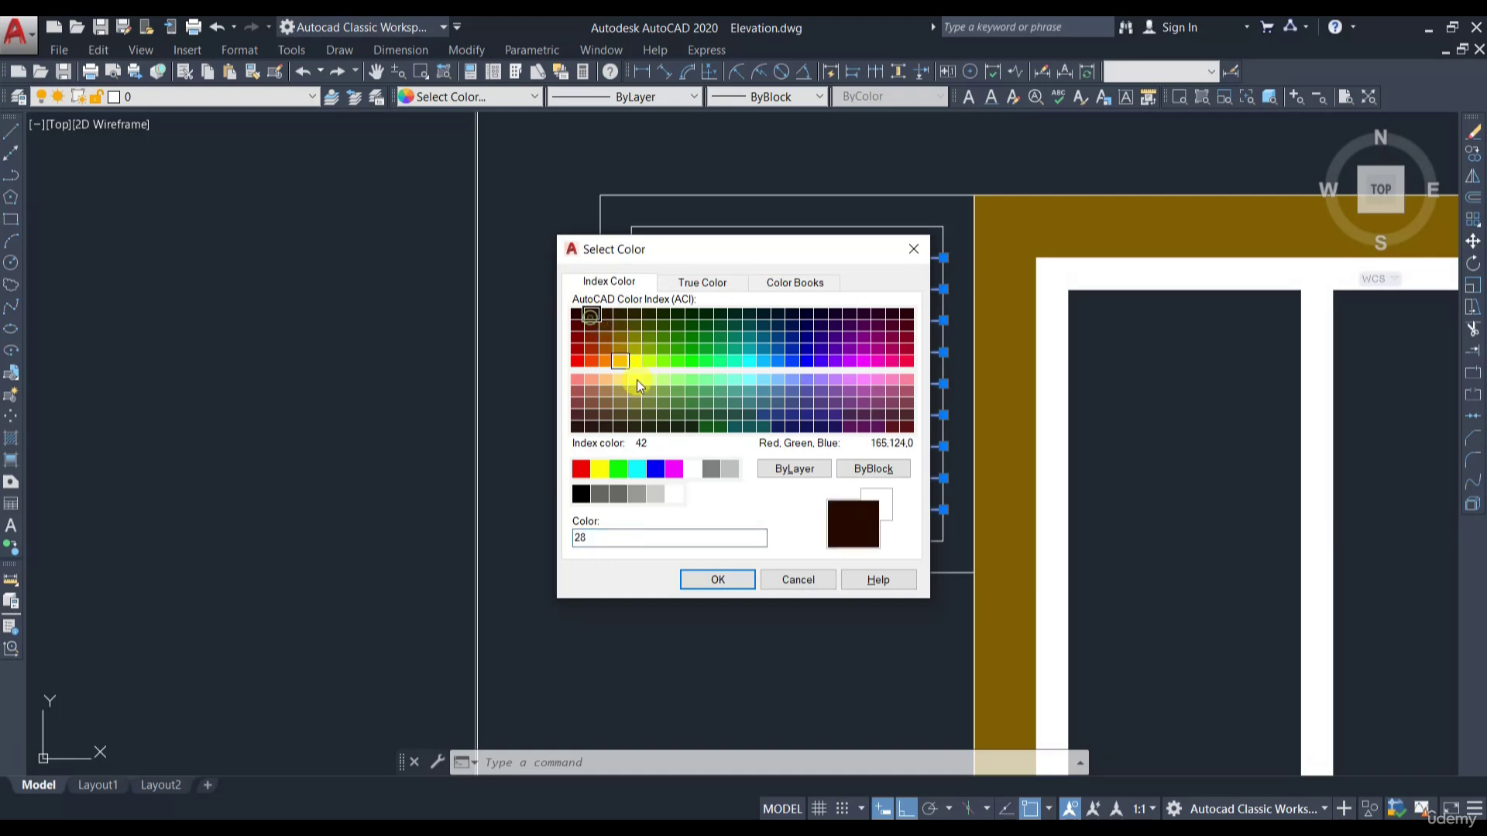
pyautogui.click(605, 338)
pyautogui.click(709, 576)
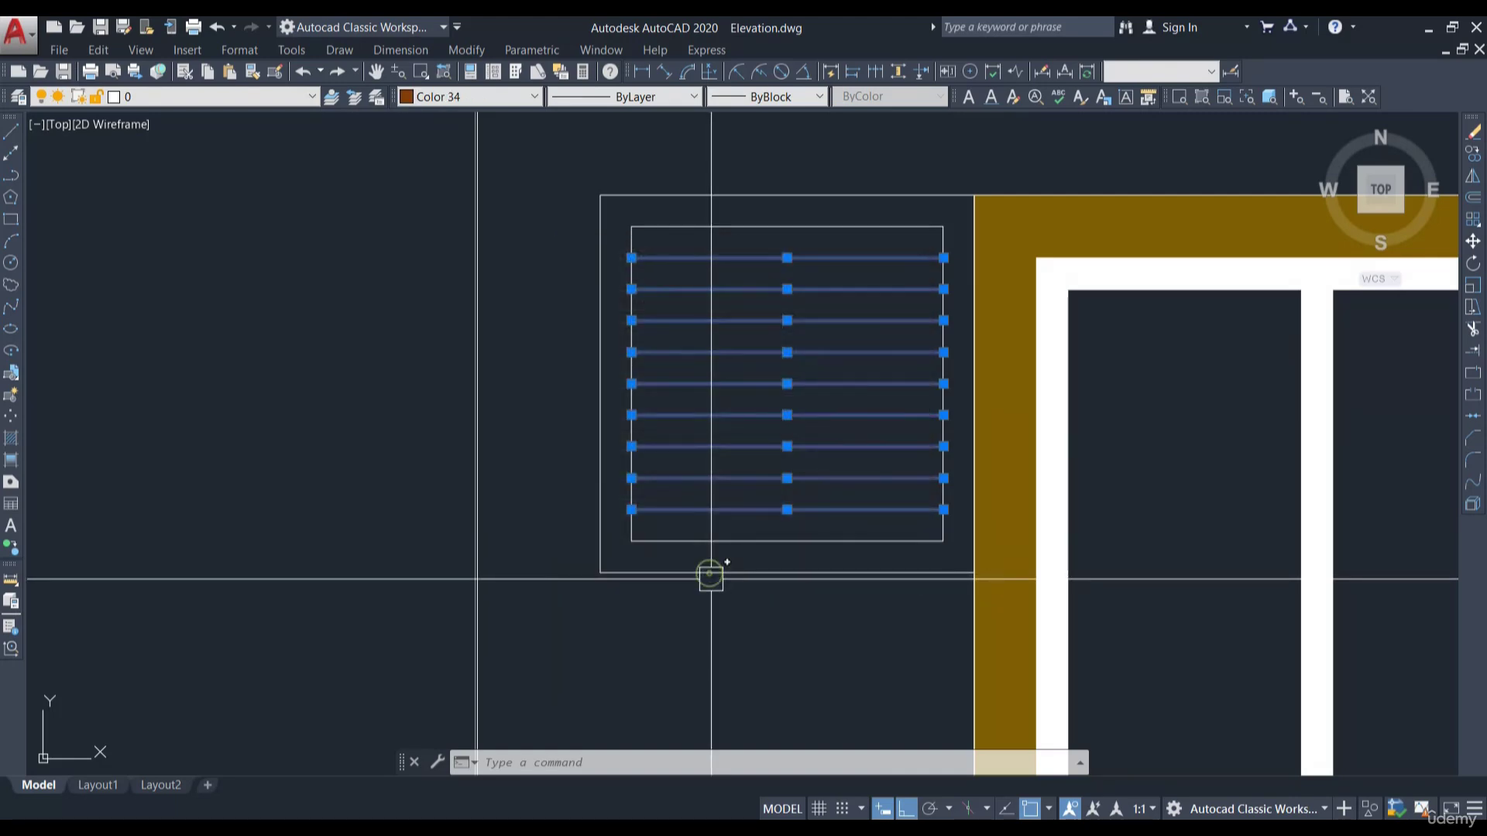
pyautogui.press('Escape')
# Offset the dashed floor level line of the south elevation 7' upward to mark the door head
pyautogui.scroll(-5, 751, 309)
pyautogui.scroll(-3, 777, 272)
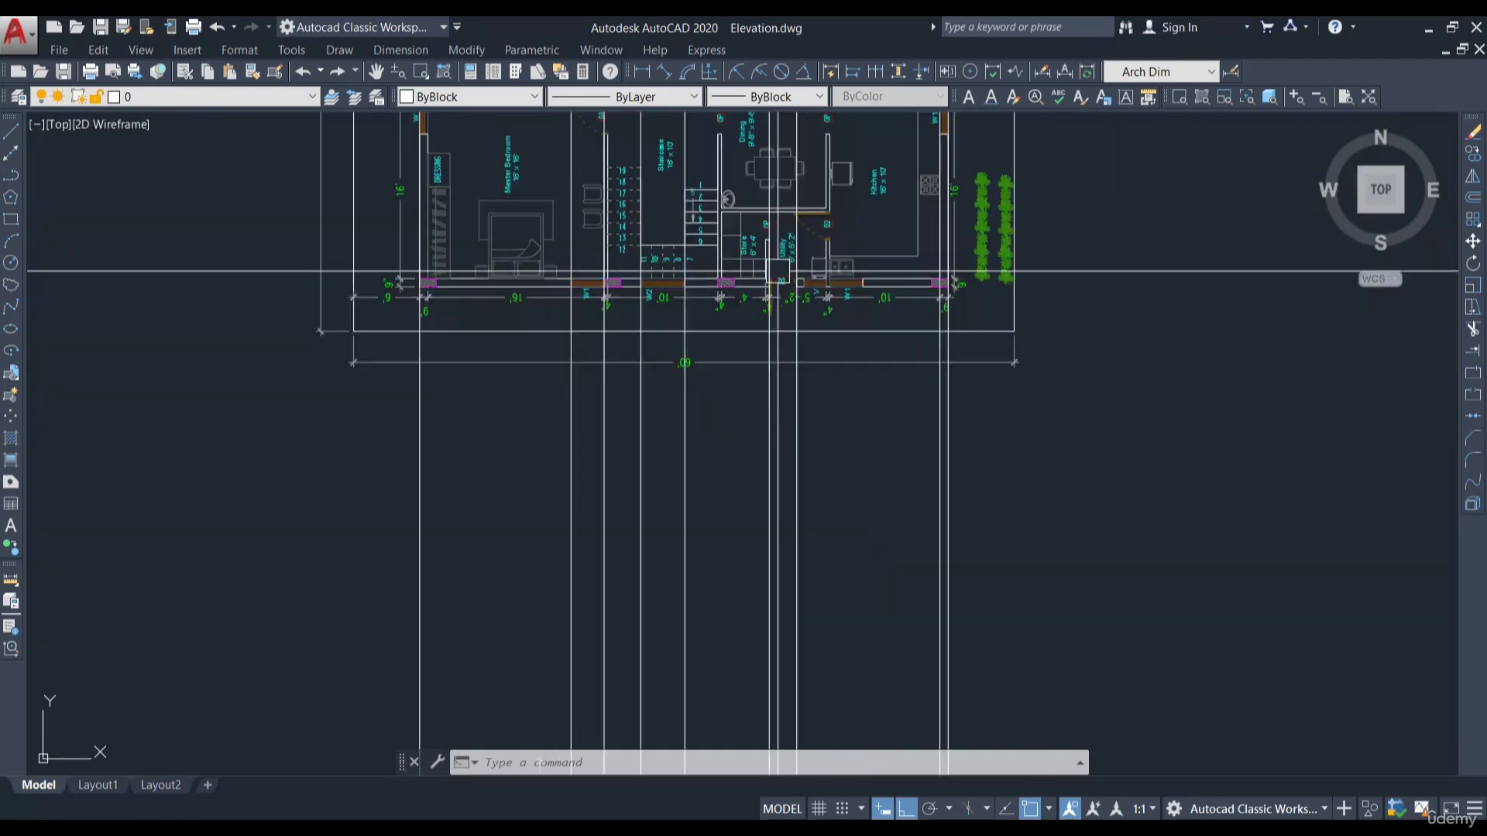
pyautogui.scroll(-5, 774, 279)
pyautogui.scroll(3, 773, 431)
pyautogui.scroll(6, 766, 513)
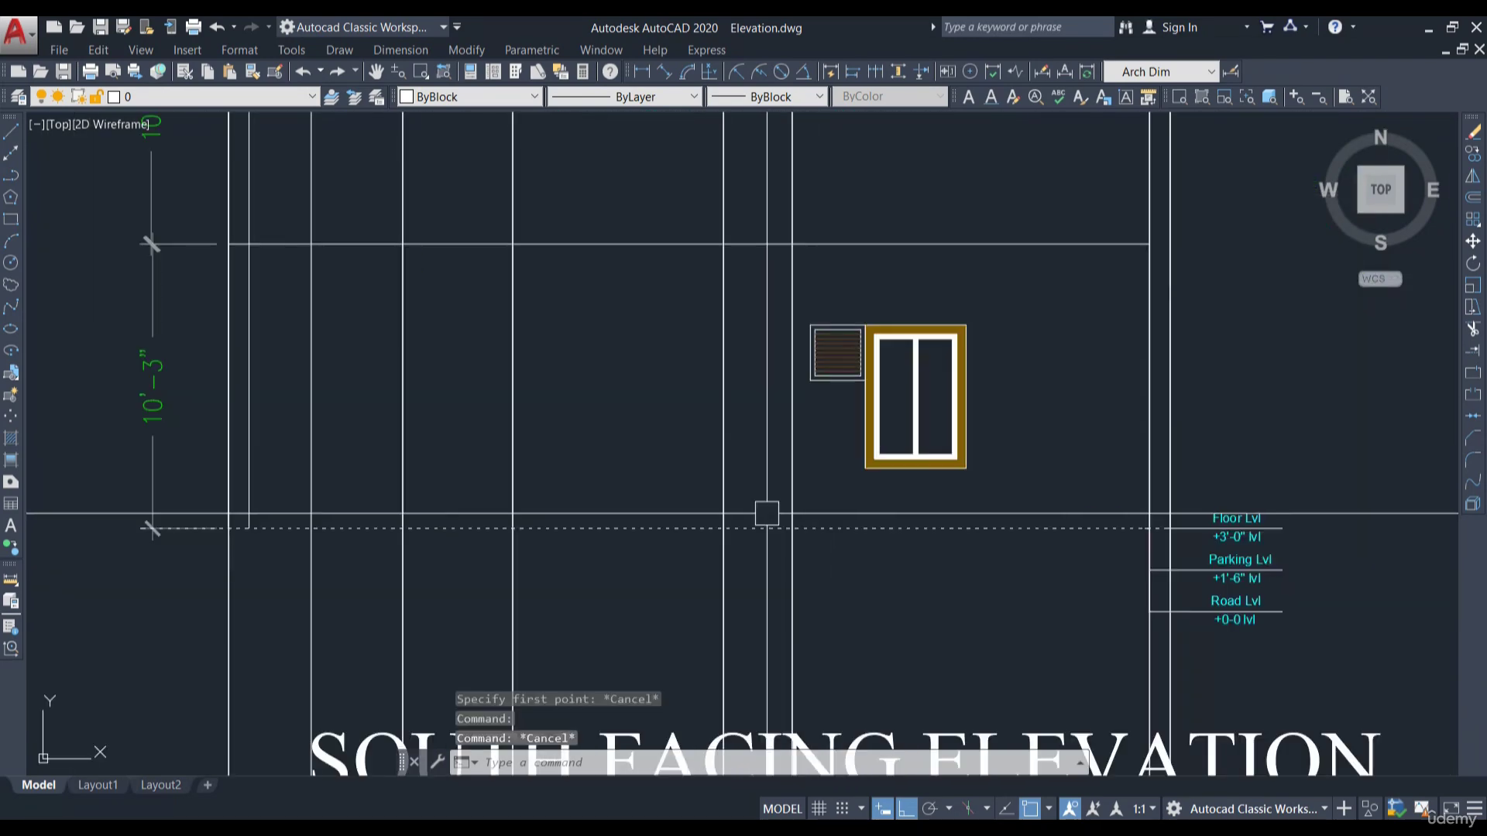
pyautogui.write('o')
pyautogui.press('Return')
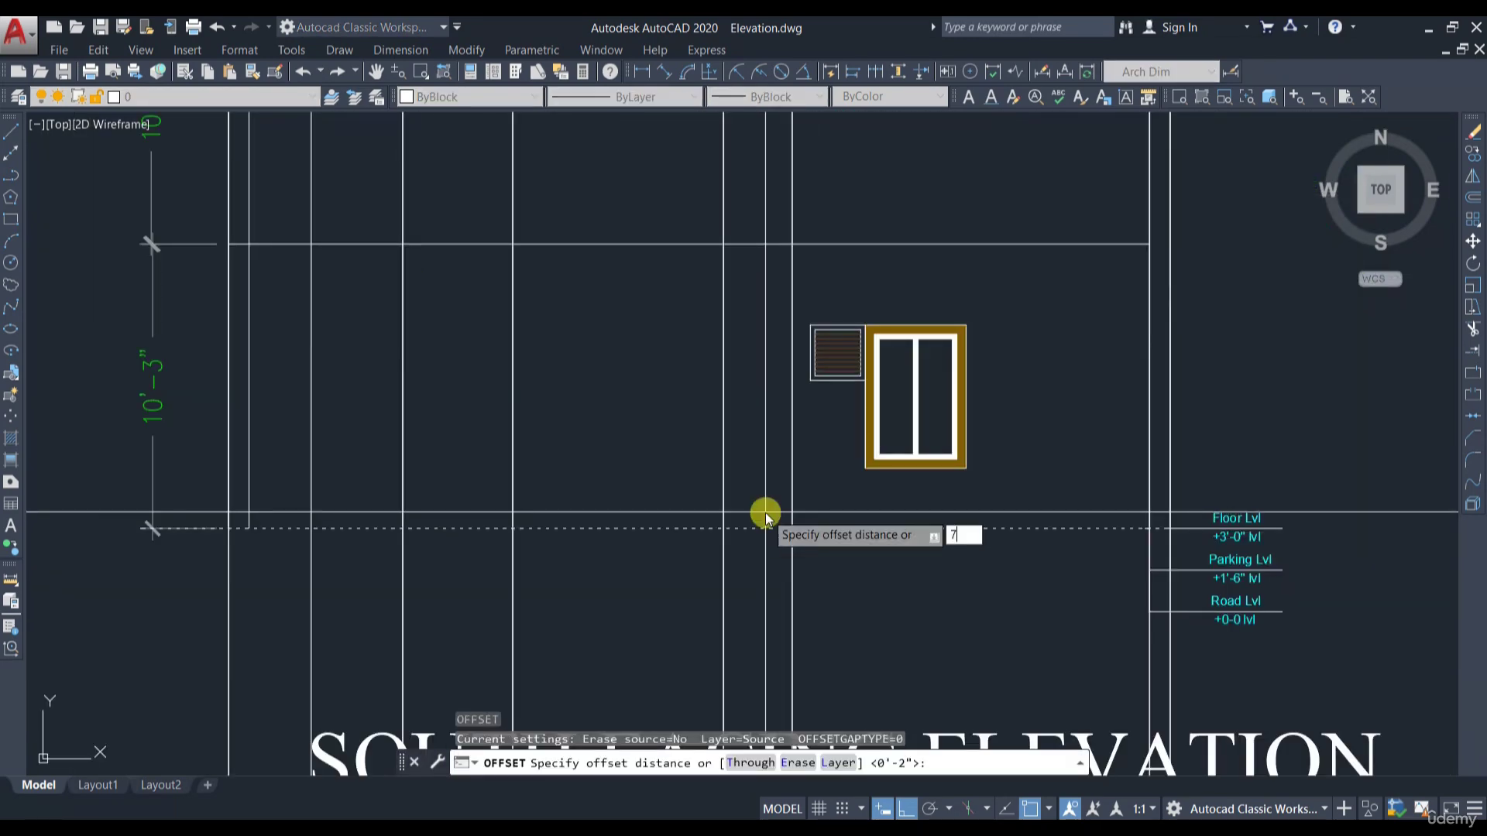
pyautogui.write("7'")
pyautogui.press('Return')
pyautogui.click(760, 528)
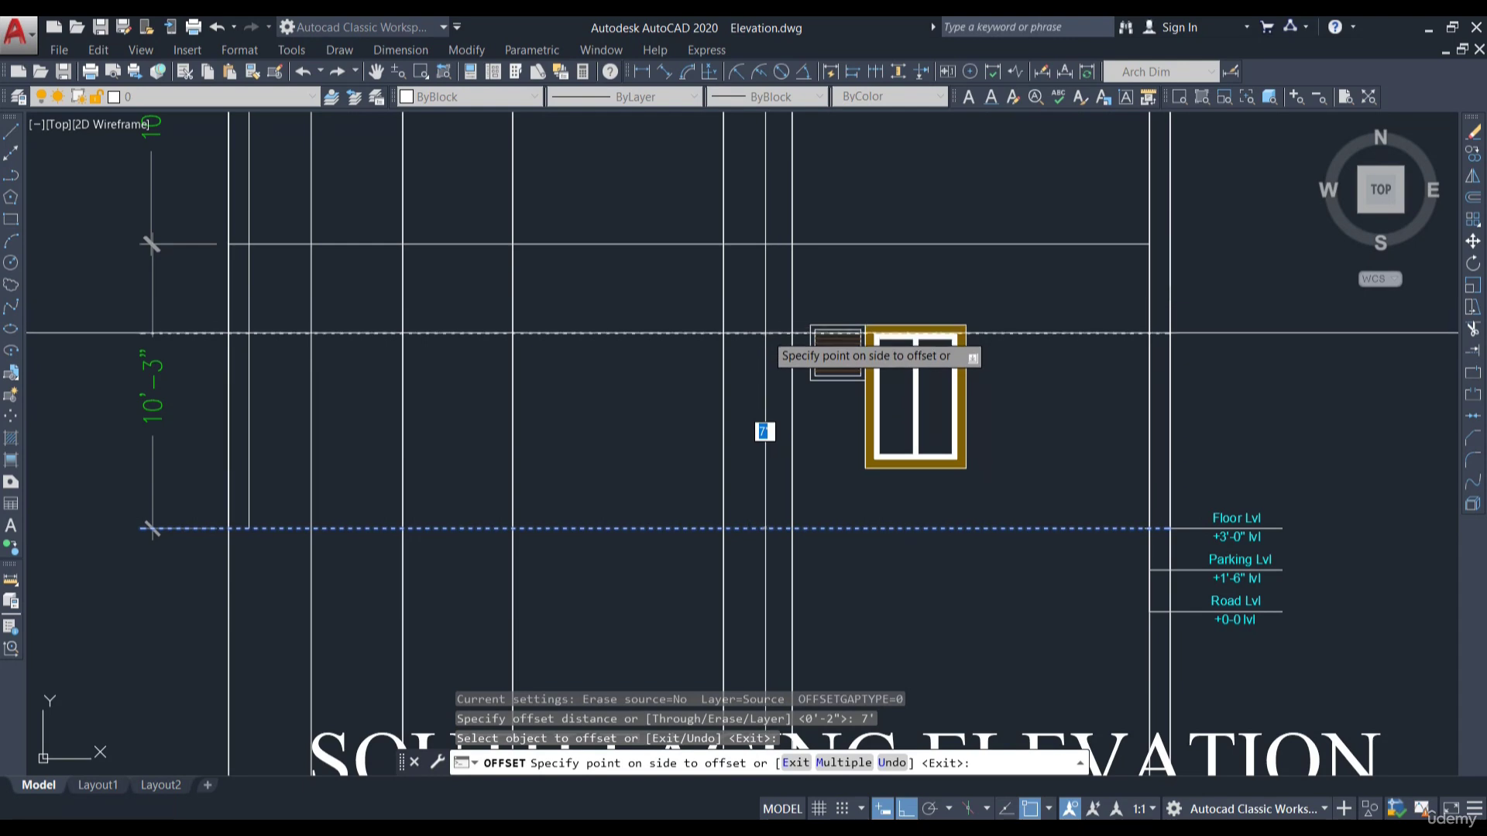
pyautogui.click(765, 431)
pyautogui.press('Escape')
# Trim the offset head line and the two projection lines against each other to outline the door opening beside the ventilator
pyautogui.scroll(4, 922, 345)
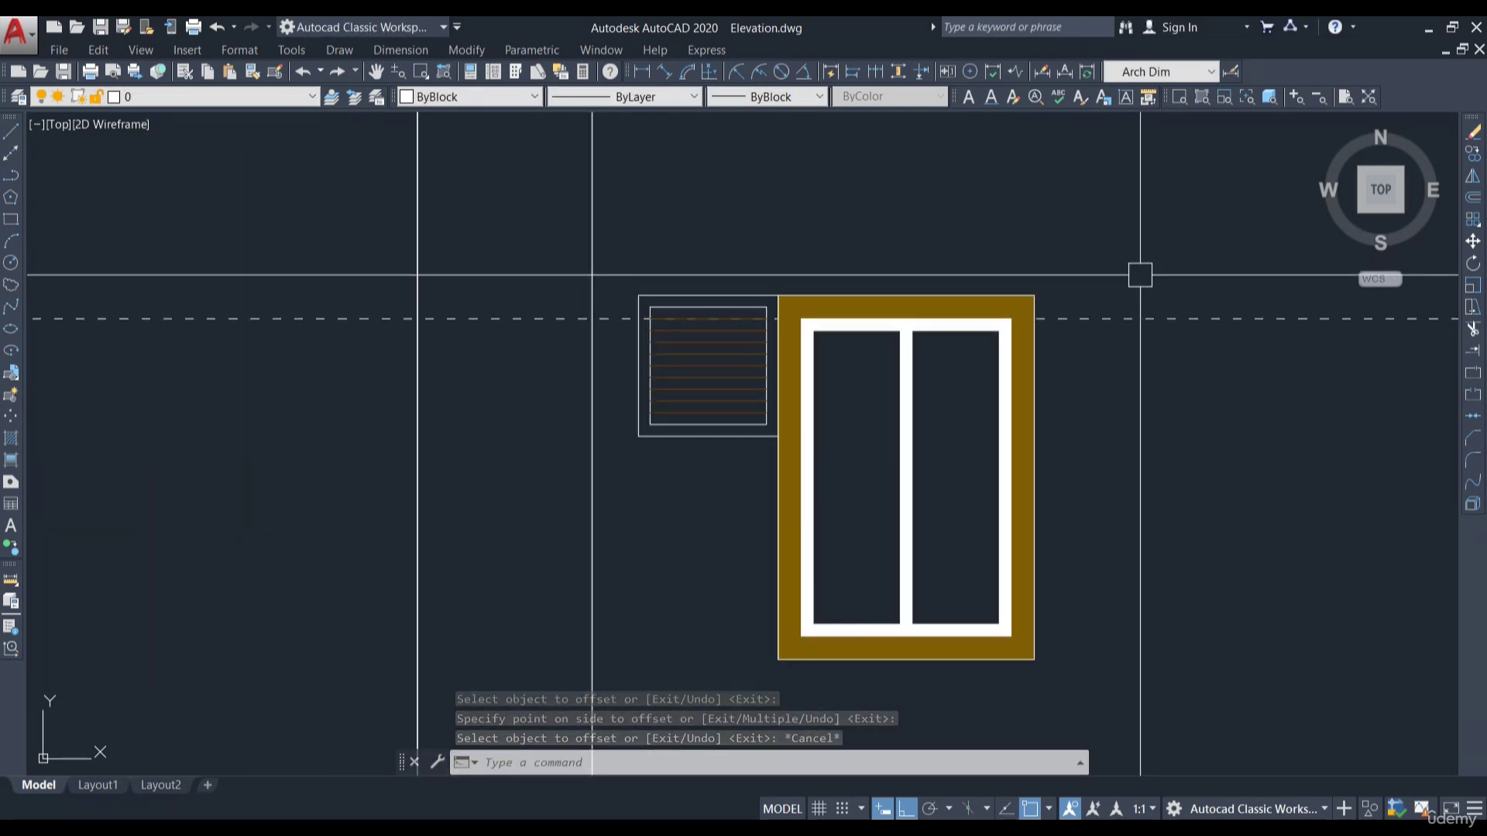
pyautogui.write('tr')
pyautogui.press('Return')
pyautogui.press('Return')
pyautogui.scroll(3, 571, 309)
pyautogui.scroll(-3, 671, 299)
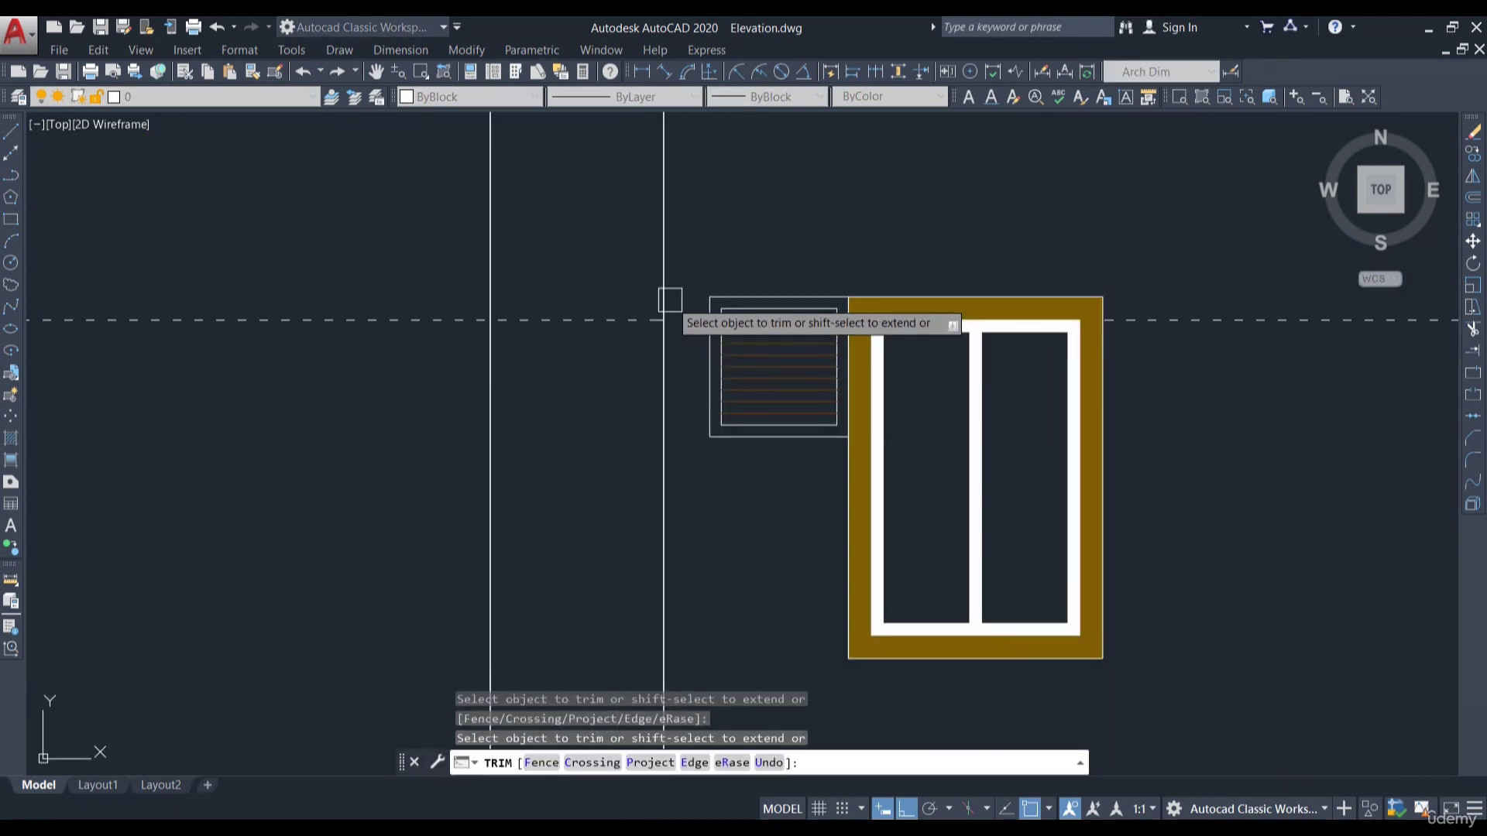
pyautogui.scroll(-4, 762, 314)
pyautogui.press('Escape')
# Erase the two leftover dashed line pieces on either side of the door opening
pyautogui.click(953, 309)
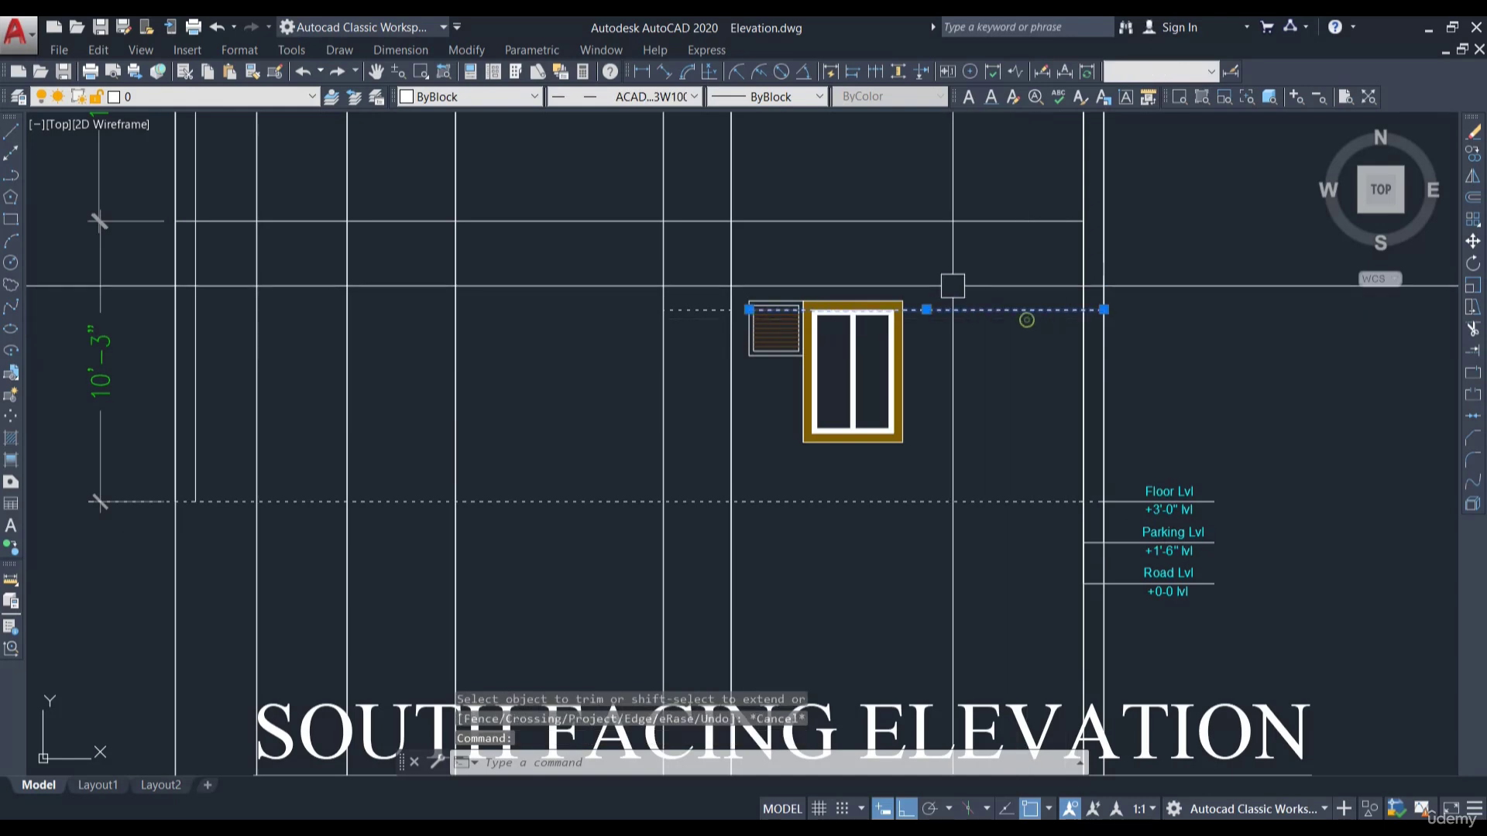
pyautogui.write('e')
pyautogui.press('Return')
pyautogui.scroll(4, 824, 332)
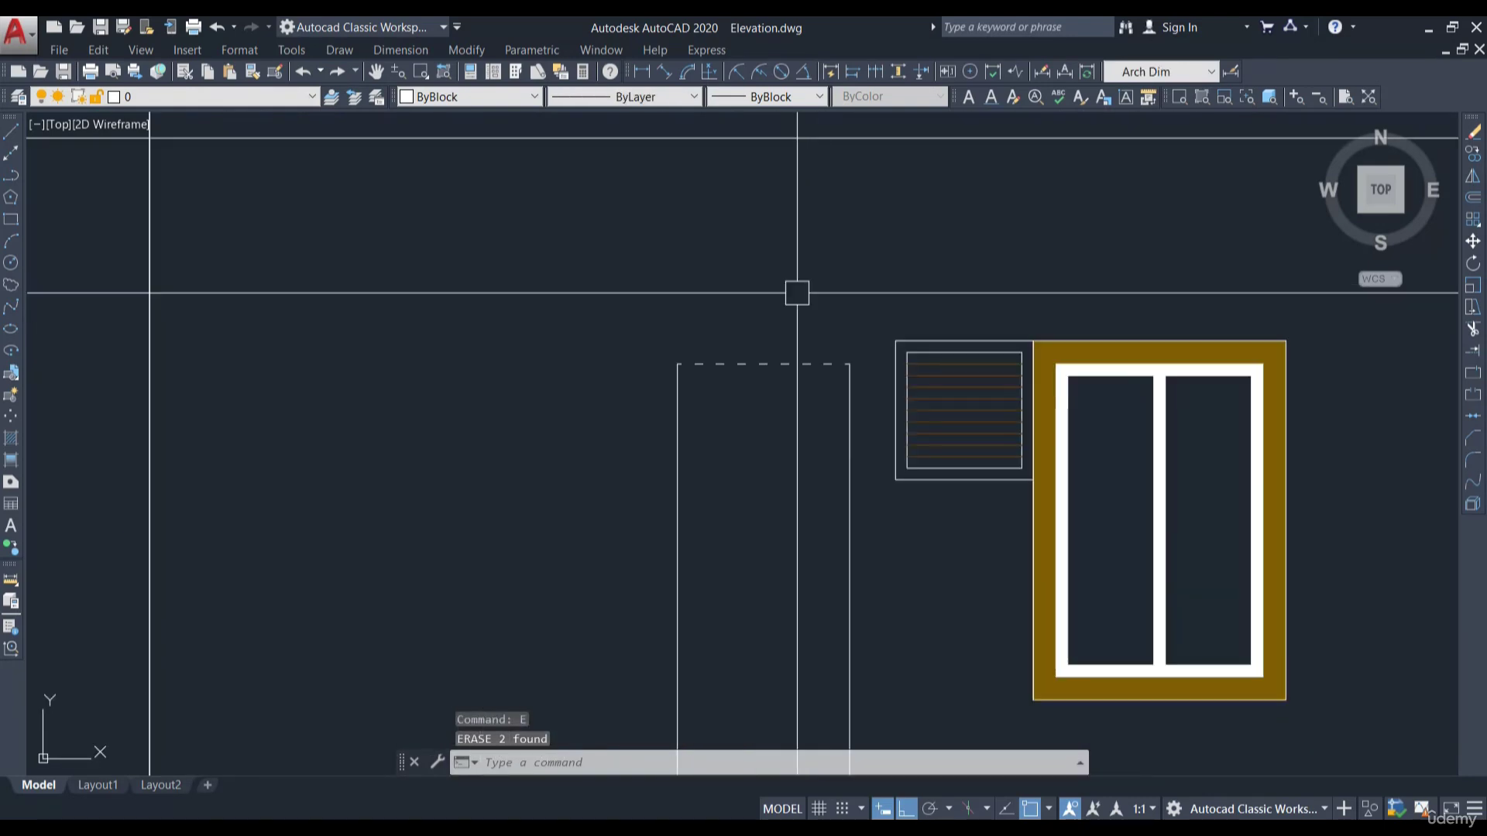
pyautogui.write('MA')
pyautogui.press('Return')
pyautogui.click(849, 439)
pyautogui.click(787, 266)
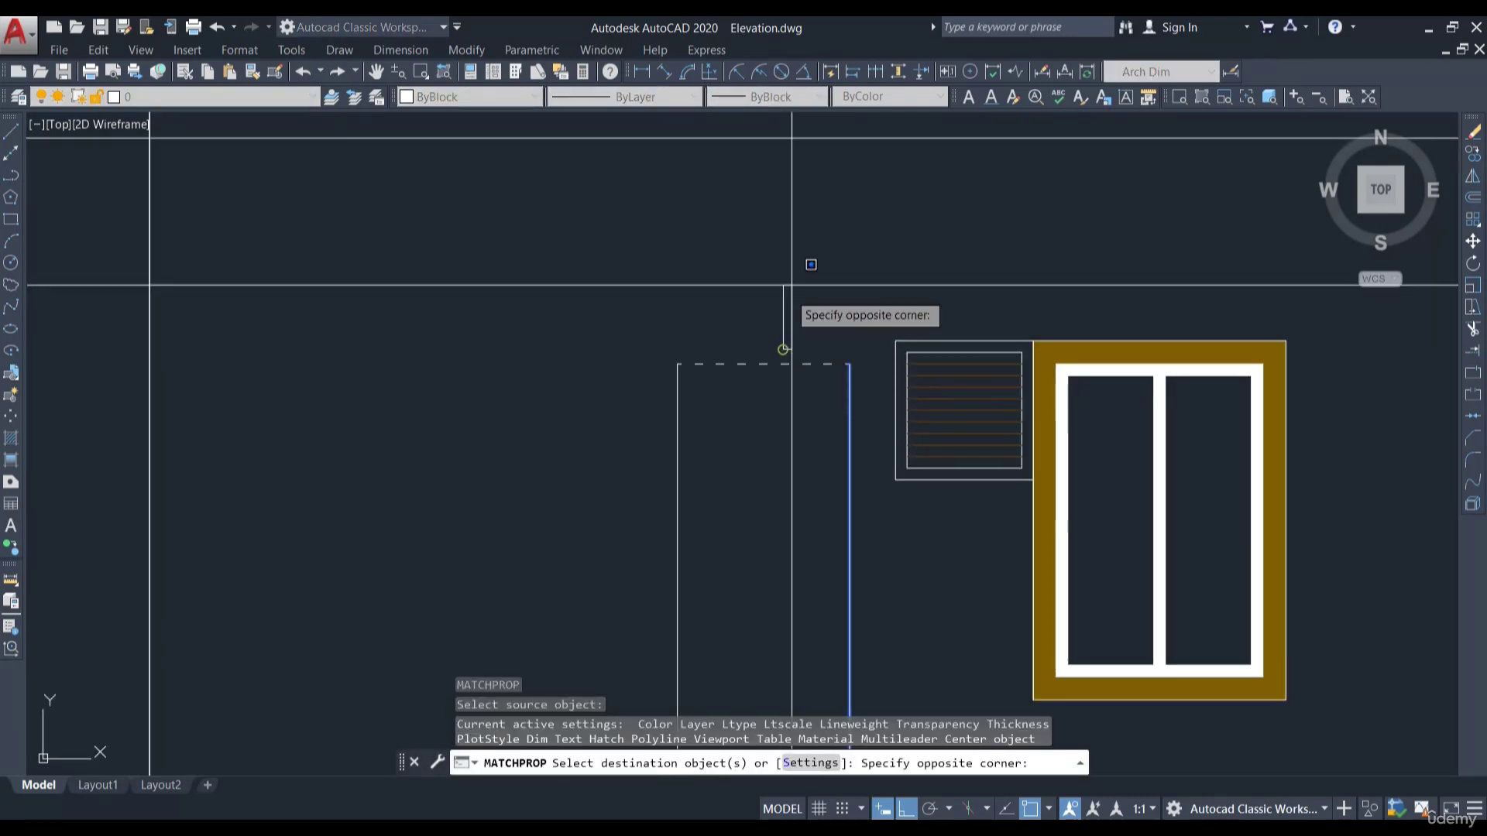
pyautogui.press('Escape')
pyautogui.click(782, 363)
pyautogui.press('Escape')
# Match the dashed door head line to the properties of the opening's continuous vertical side line
pyautogui.press('Return')
pyautogui.click(855, 405)
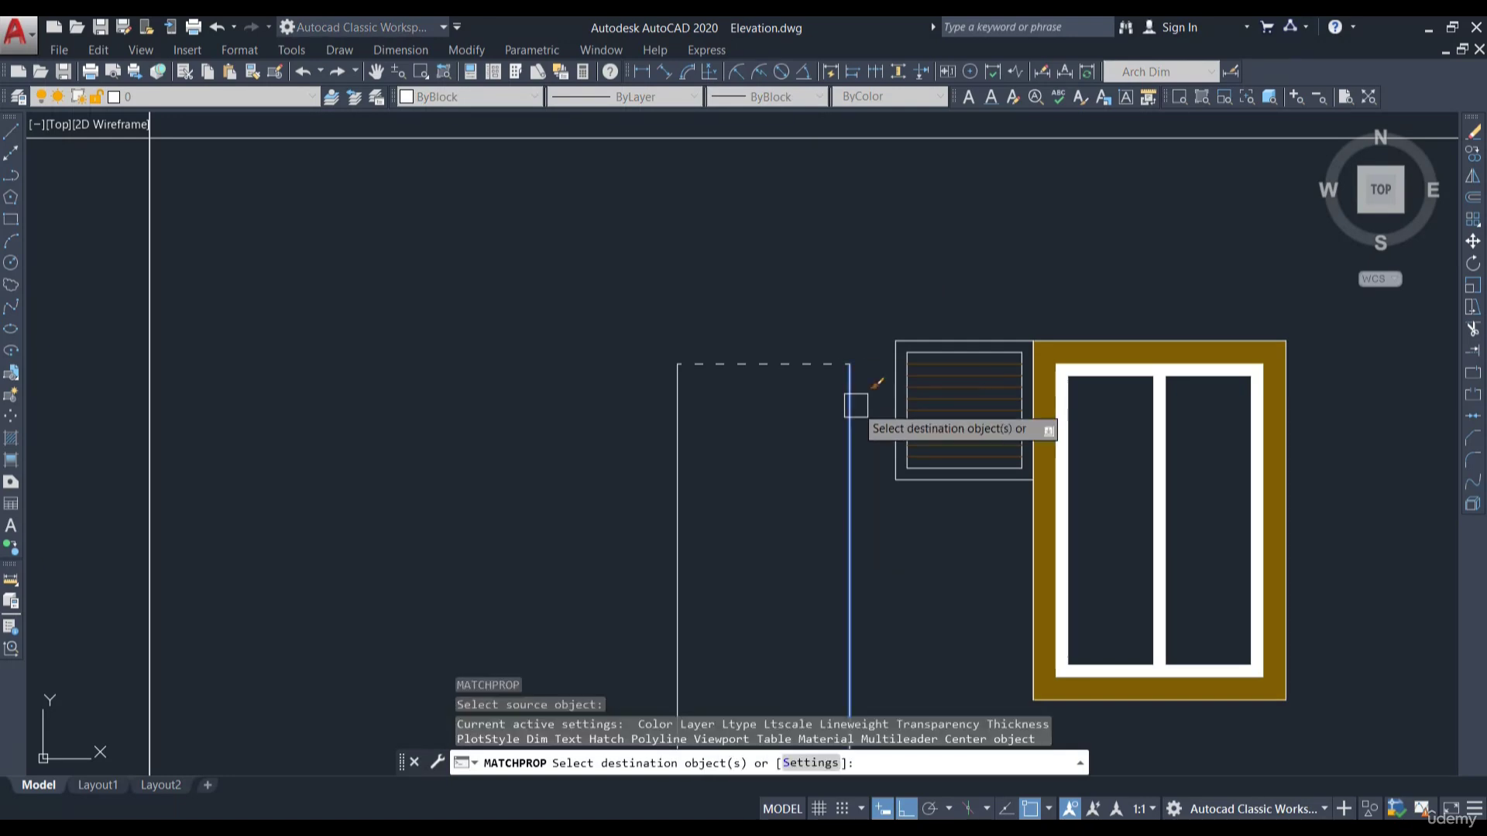
pyautogui.click(791, 359)
pyautogui.press('Escape')
# Offset the door opening's head line 4 inches upward
pyautogui.scroll(-5, 784, 242)
pyautogui.scroll(4, 717, 237)
pyautogui.write('o')
pyautogui.press('Return')
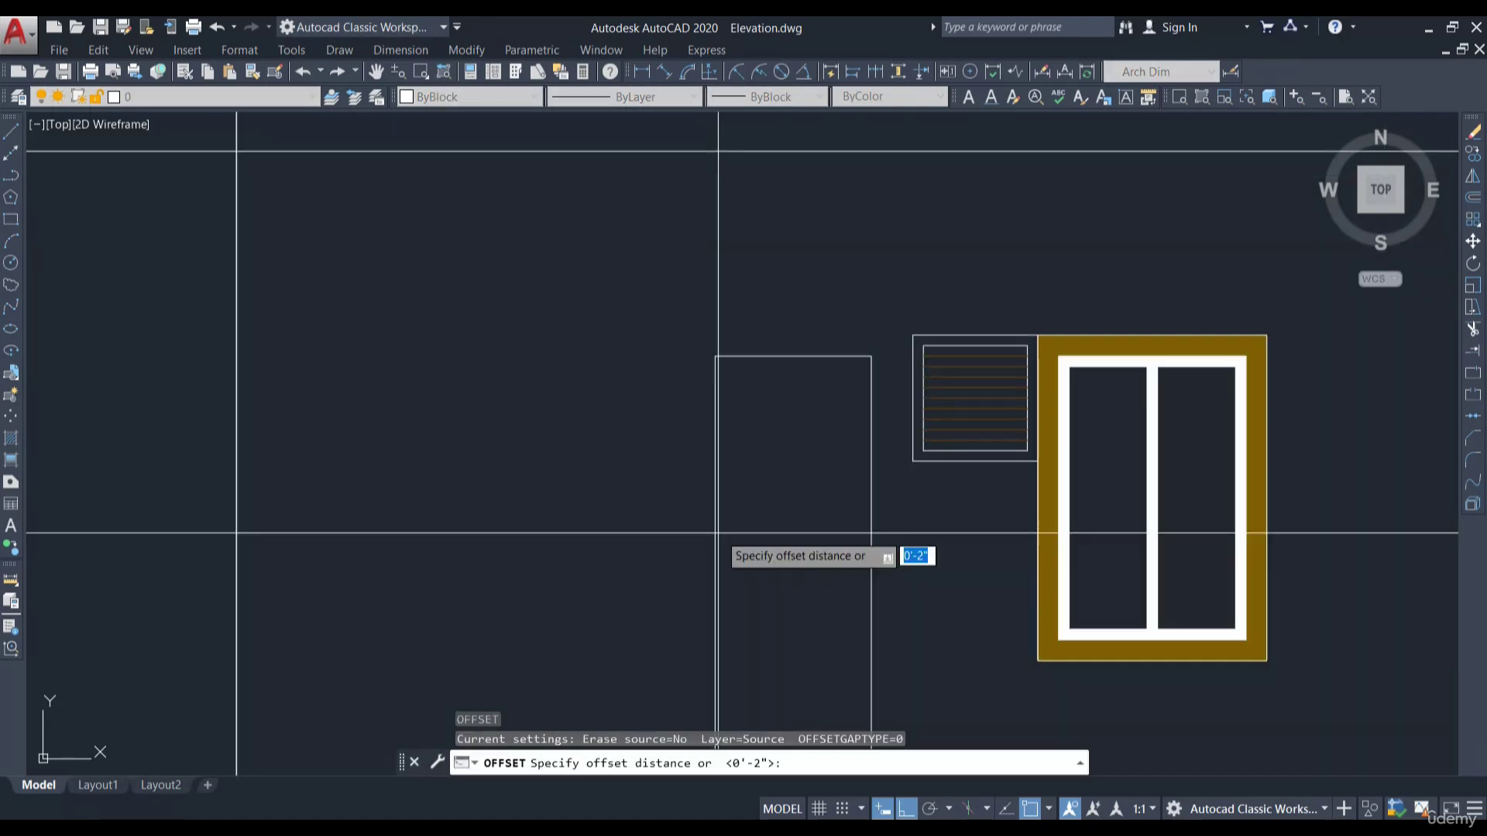
pyautogui.write('4')
pyautogui.press('Return')
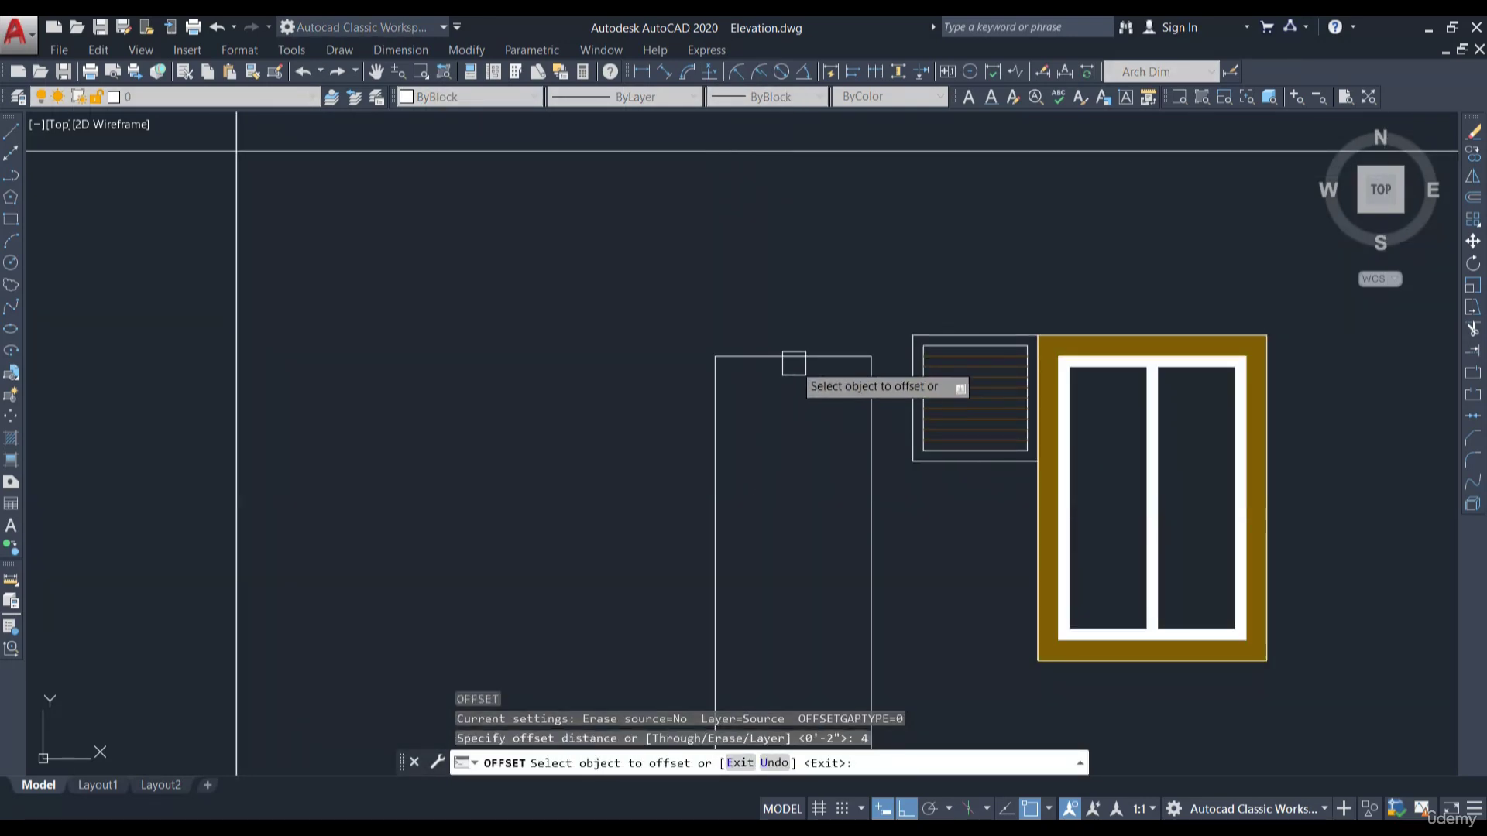
pyautogui.click(793, 364)
pyautogui.press('Escape')
pyautogui.scroll(4, 790, 356)
pyautogui.write('o')
pyautogui.press('Return')
pyautogui.press('Return')
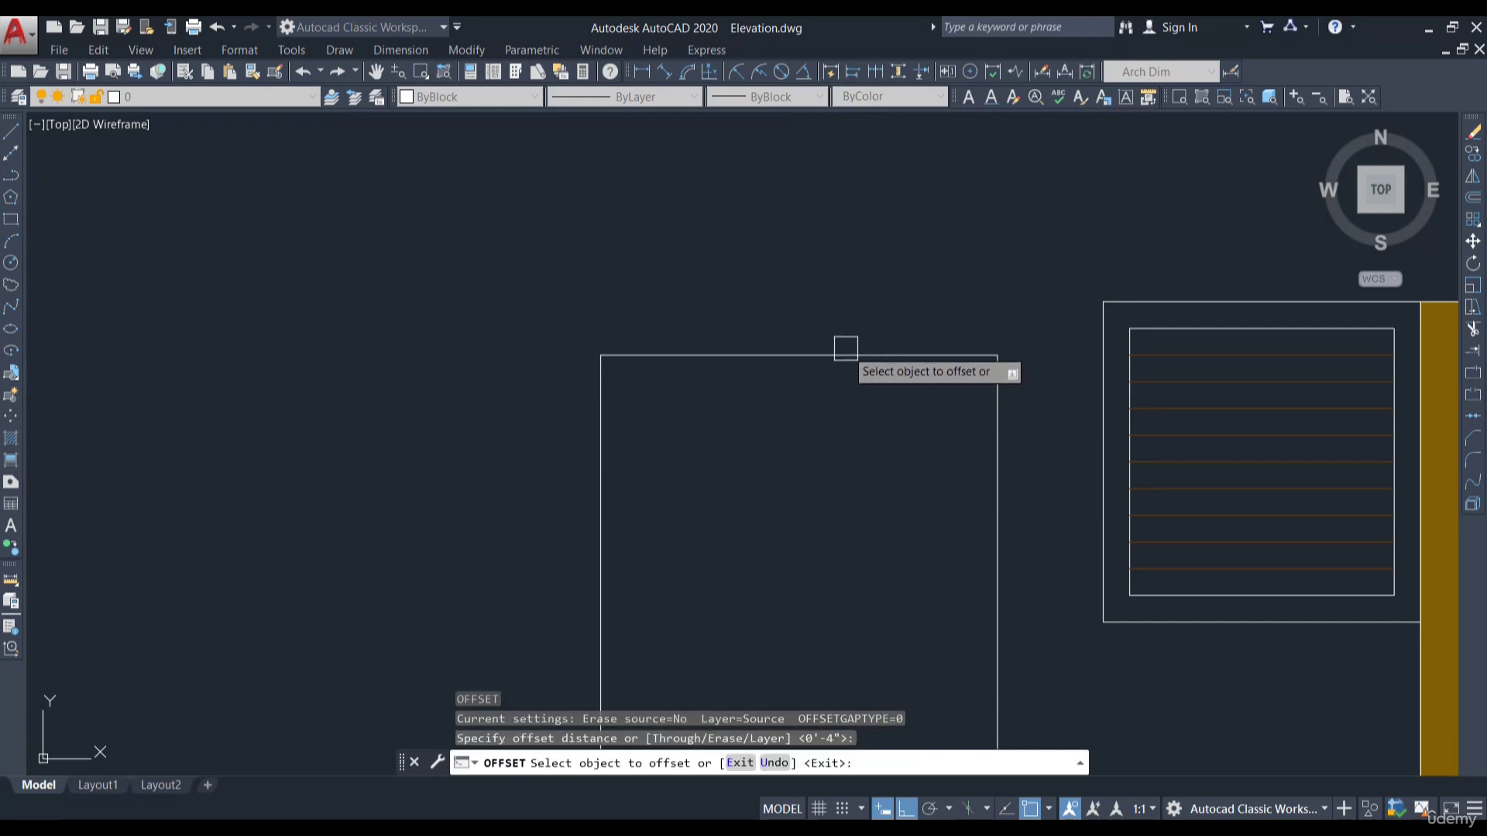
pyautogui.click(846, 356)
pyautogui.click(848, 271)
pyautogui.press('Escape')
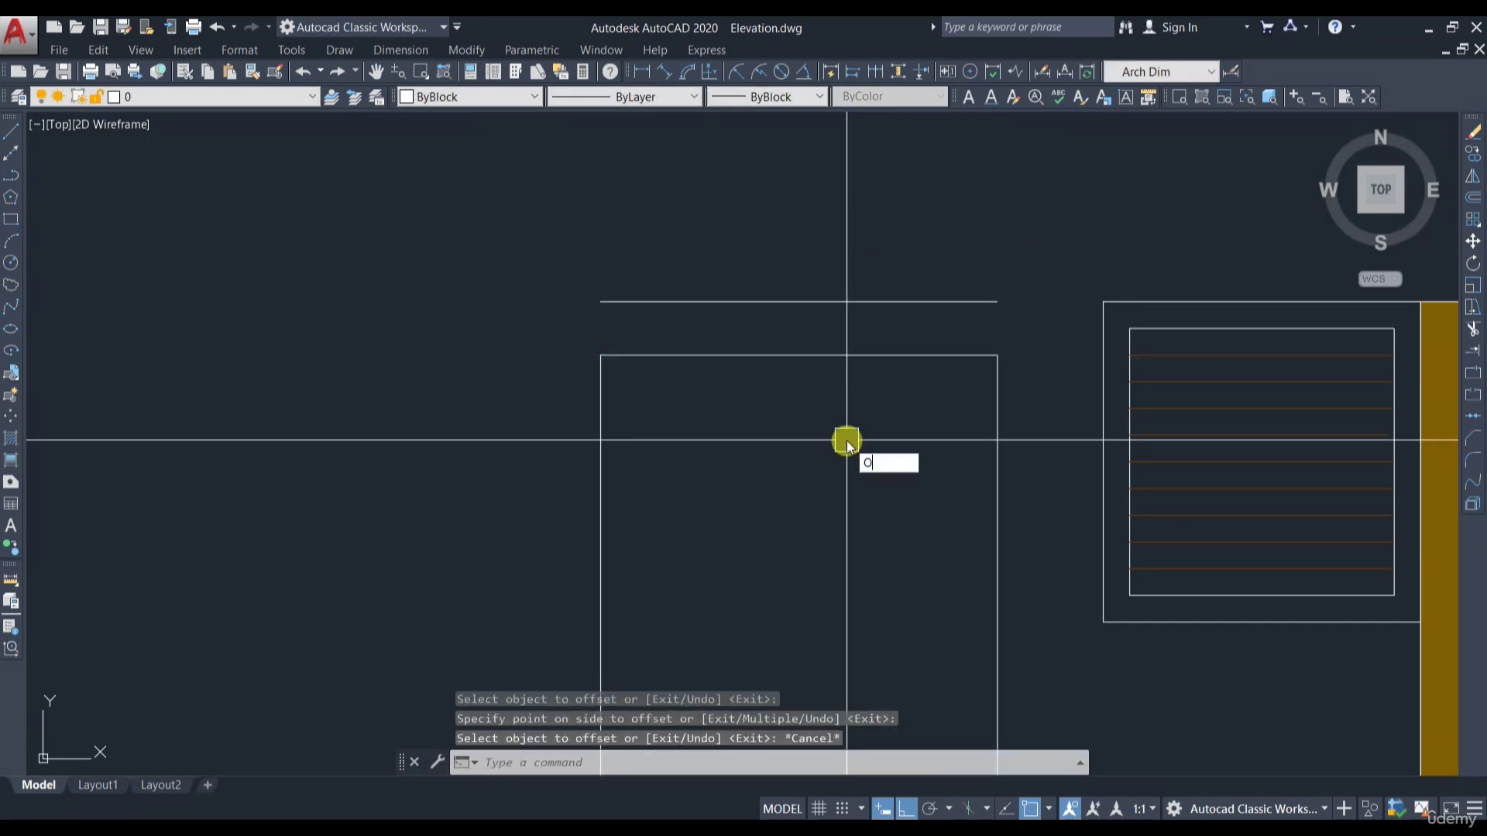
# Offset both vertical sides of the door opening 2 inches outward
pyautogui.write('o')
pyautogui.press('Return')
pyautogui.write('2')
pyautogui.press('Return')
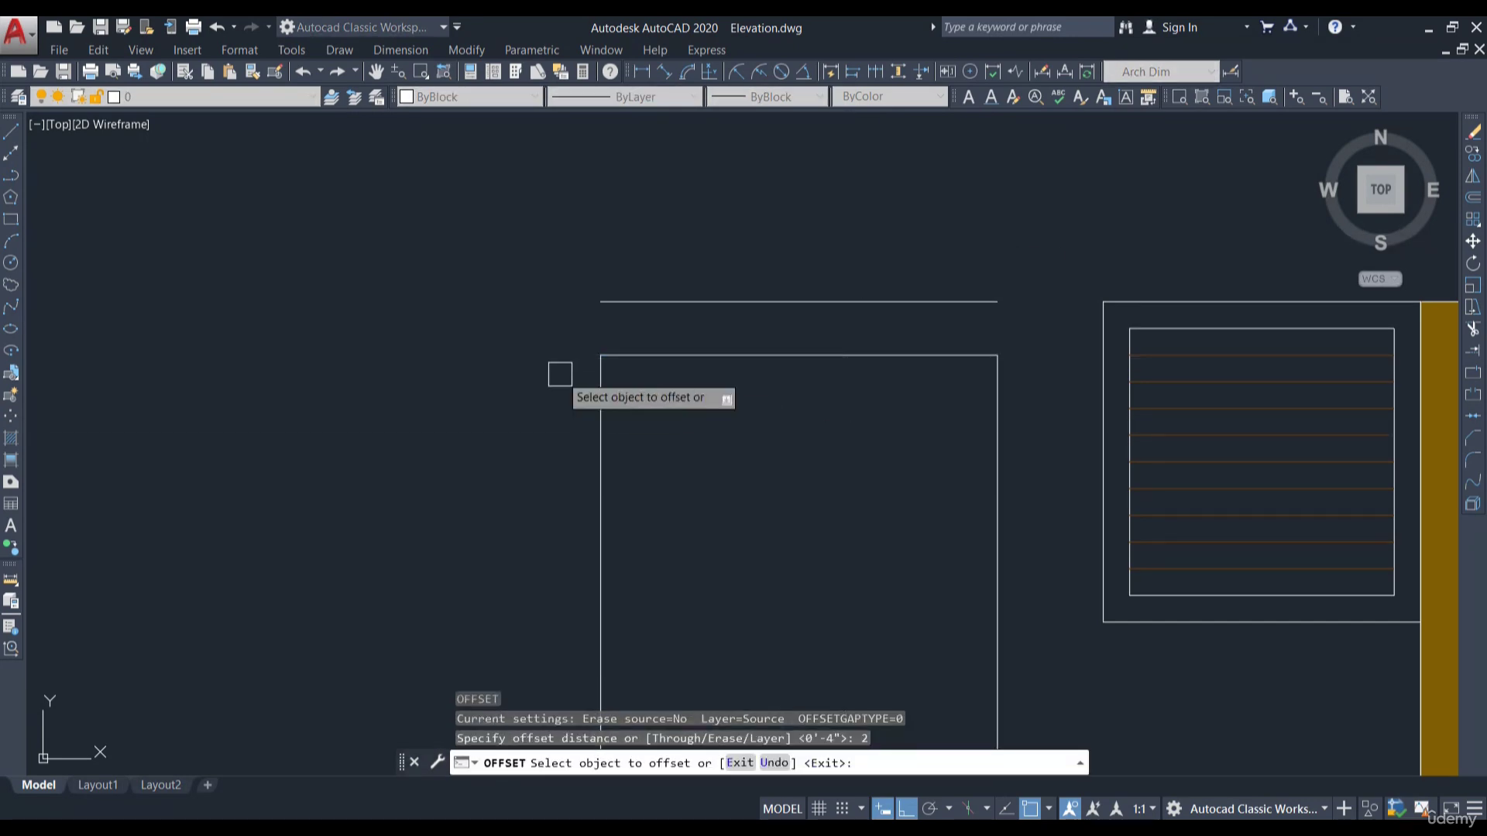
pyautogui.click(593, 393)
# Stretch the upper ends of both outer vertical door lines upward past the upper head line
pyautogui.click(721, 308)
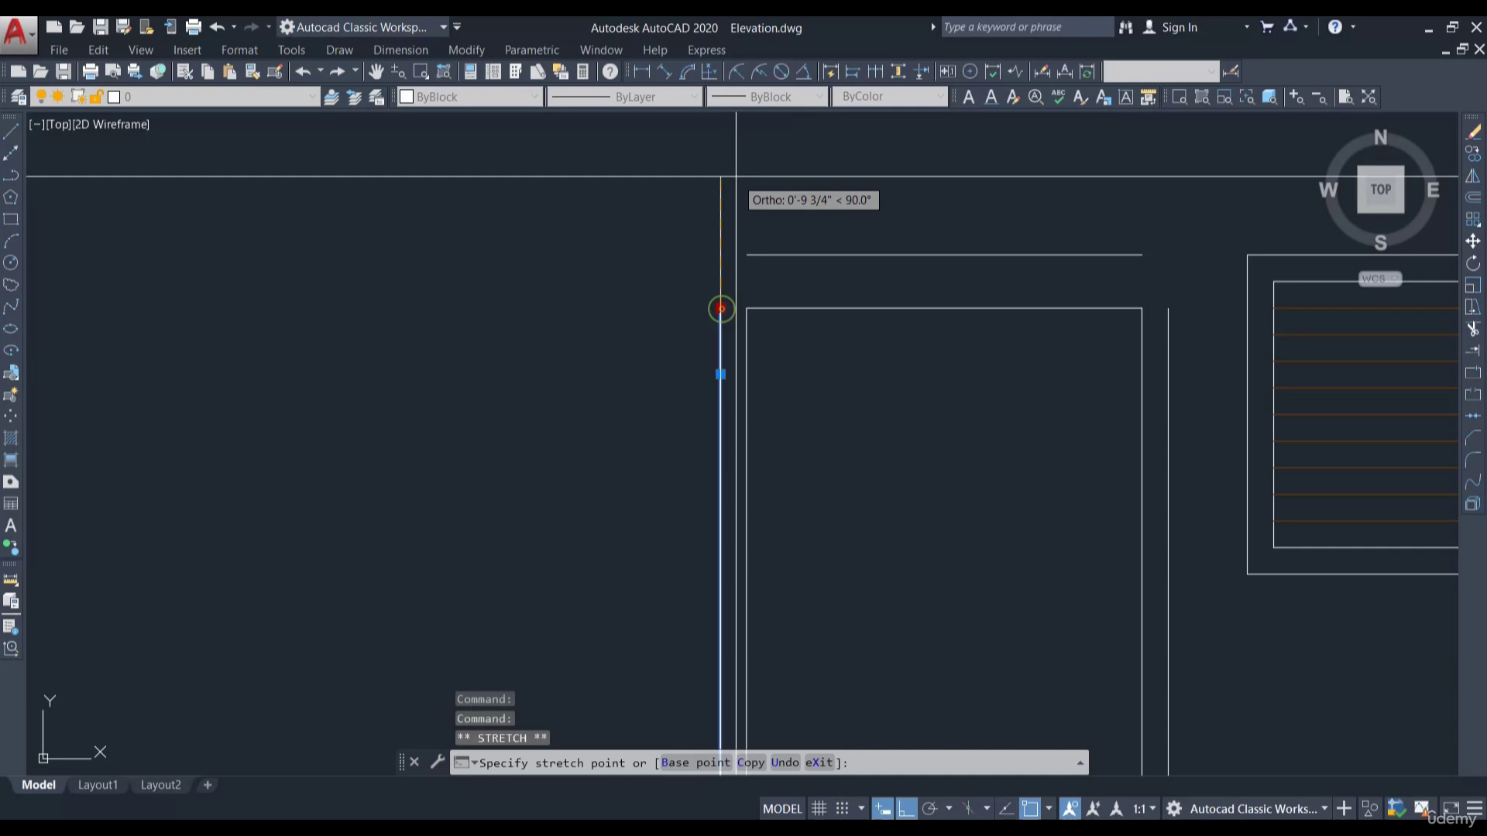
pyautogui.click(735, 177)
pyautogui.press('Escape')
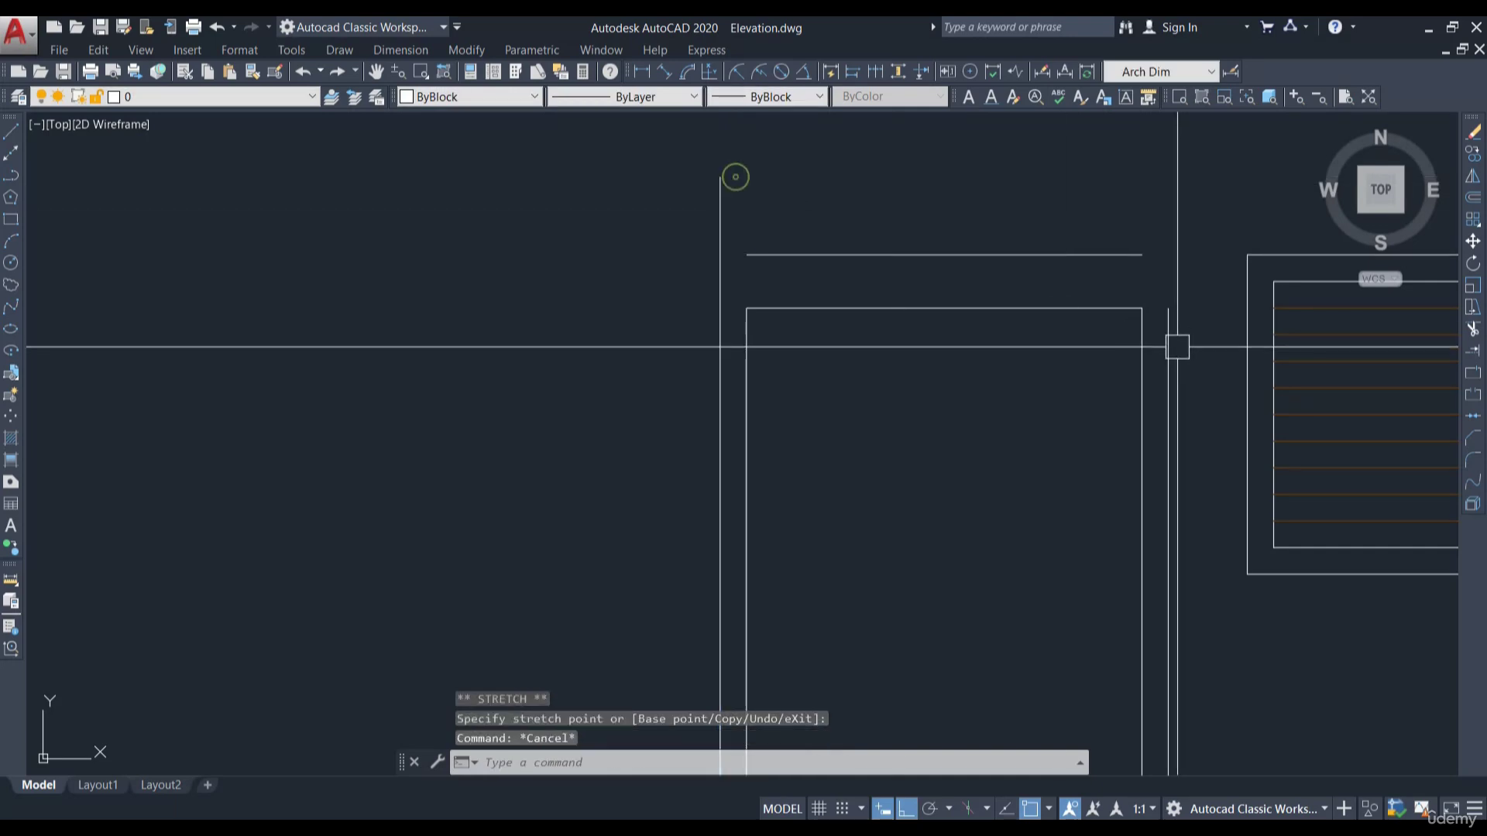
pyautogui.click(1173, 346)
pyautogui.click(1168, 307)
pyautogui.click(1168, 191)
pyautogui.press('Escape')
pyautogui.moveTo(983, 225); pyautogui.dragTo(990, 309, button='middle')
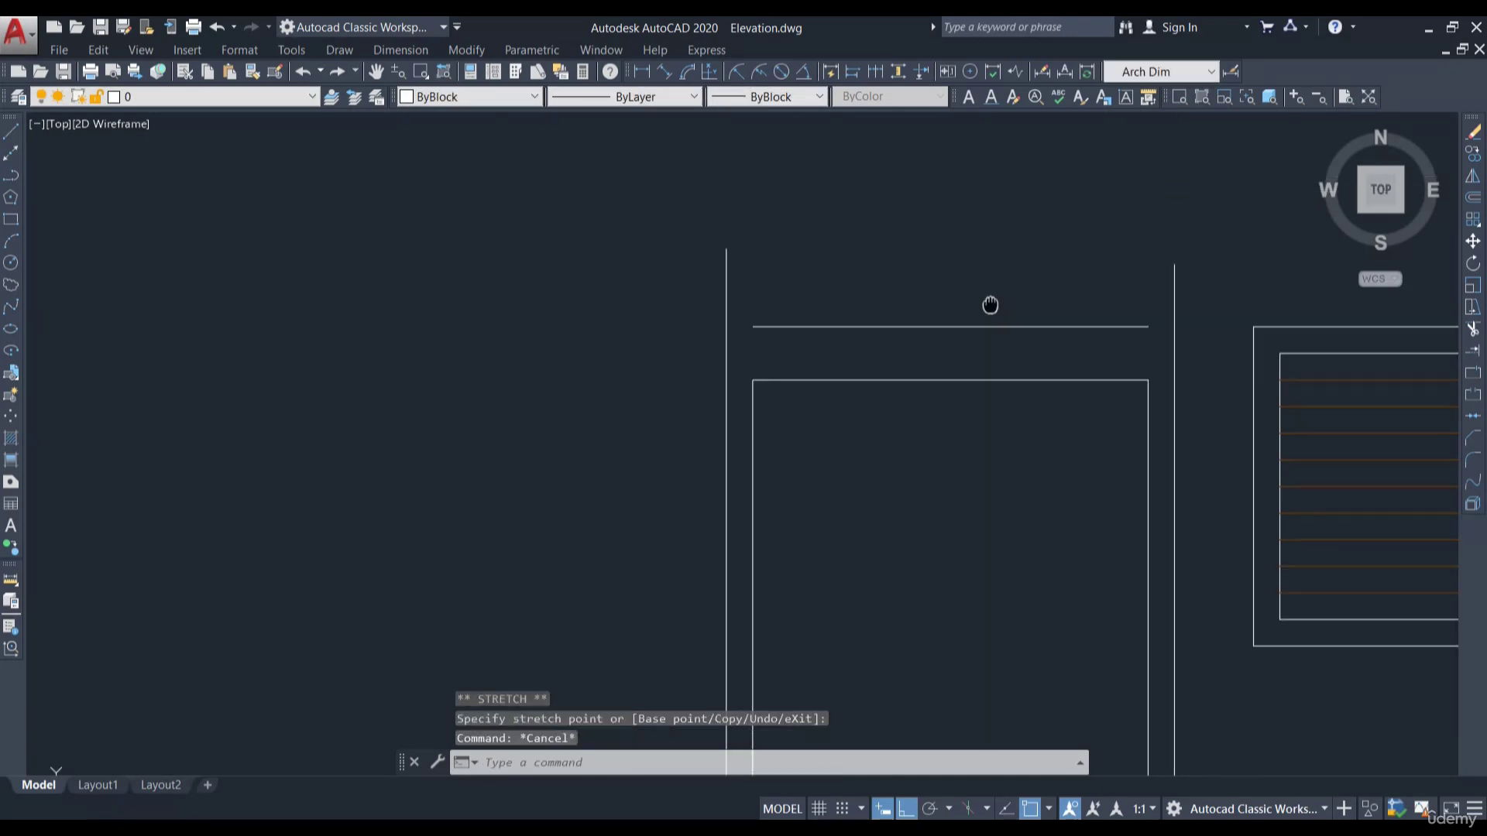
pyautogui.write('tr')
pyautogui.press('Return')
pyautogui.press('Return')
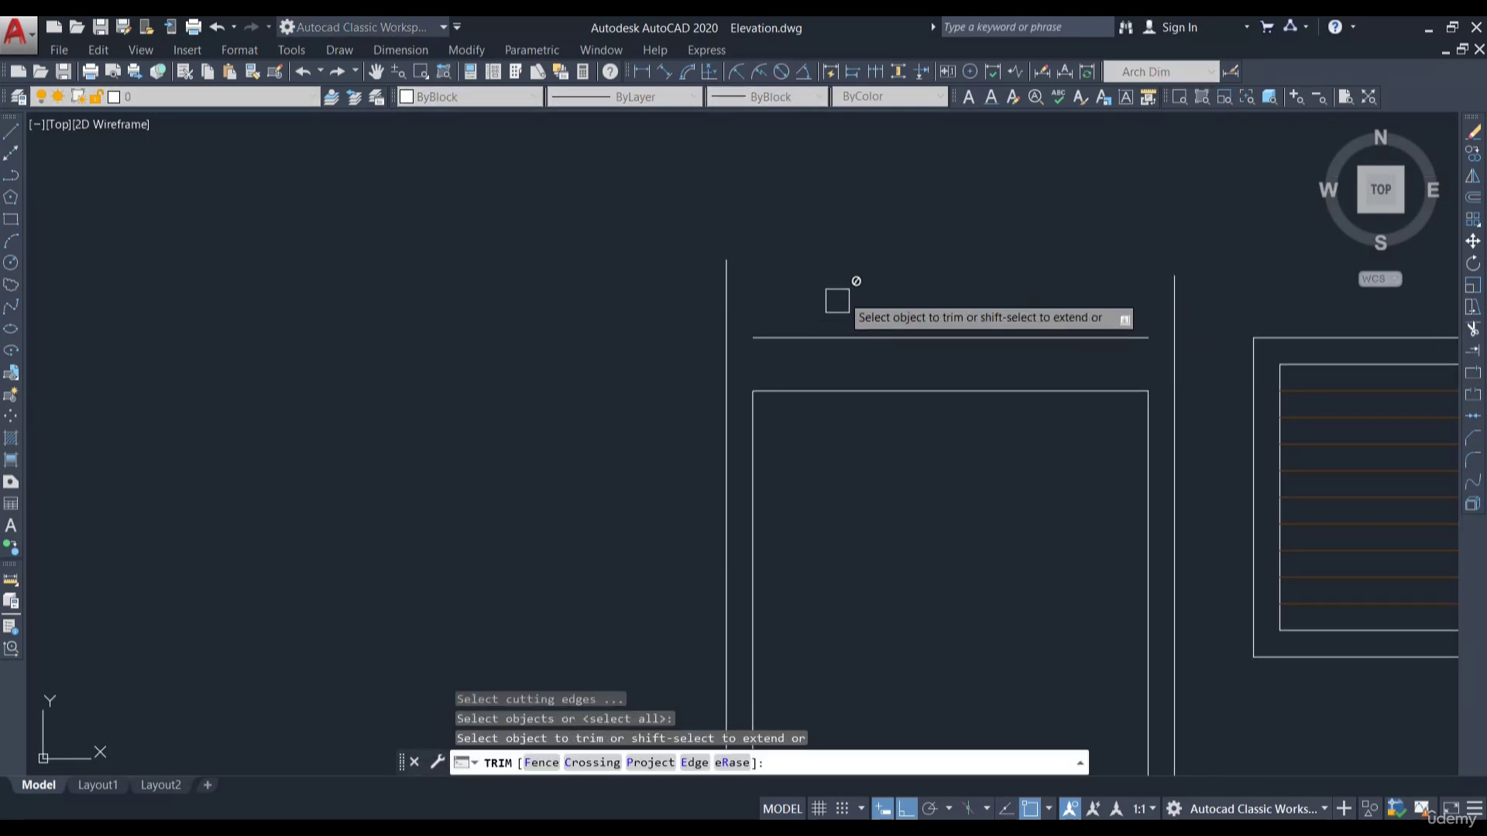
pyautogui.rightClick(838, 310)
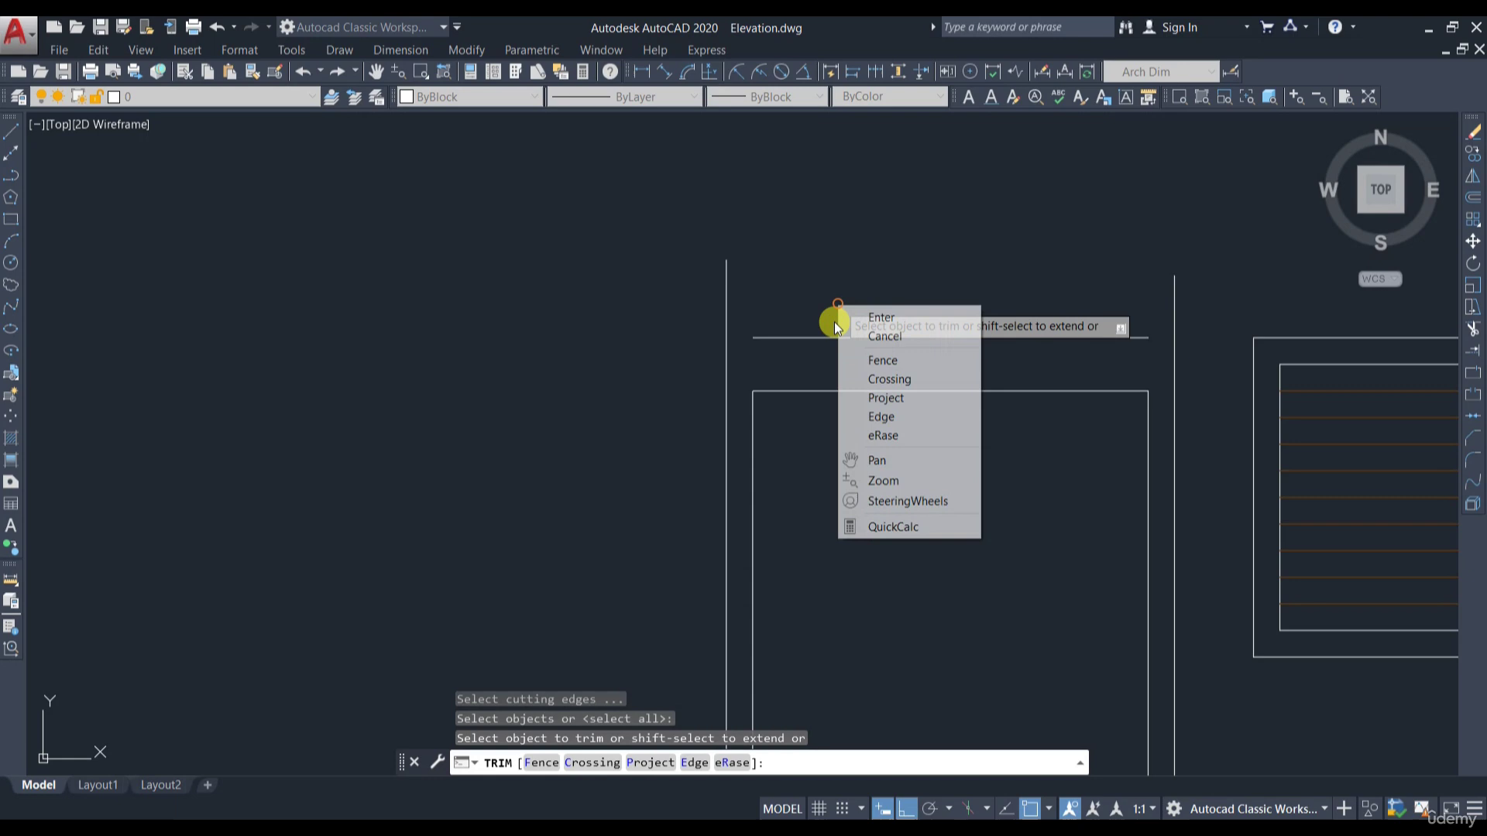
pyautogui.click(807, 275)
pyautogui.press('Escape')
# Extend the upper head line to both outer vertical lines and trim the vertical ends projecting above it
pyautogui.press('Return')
pyautogui.press('Return')
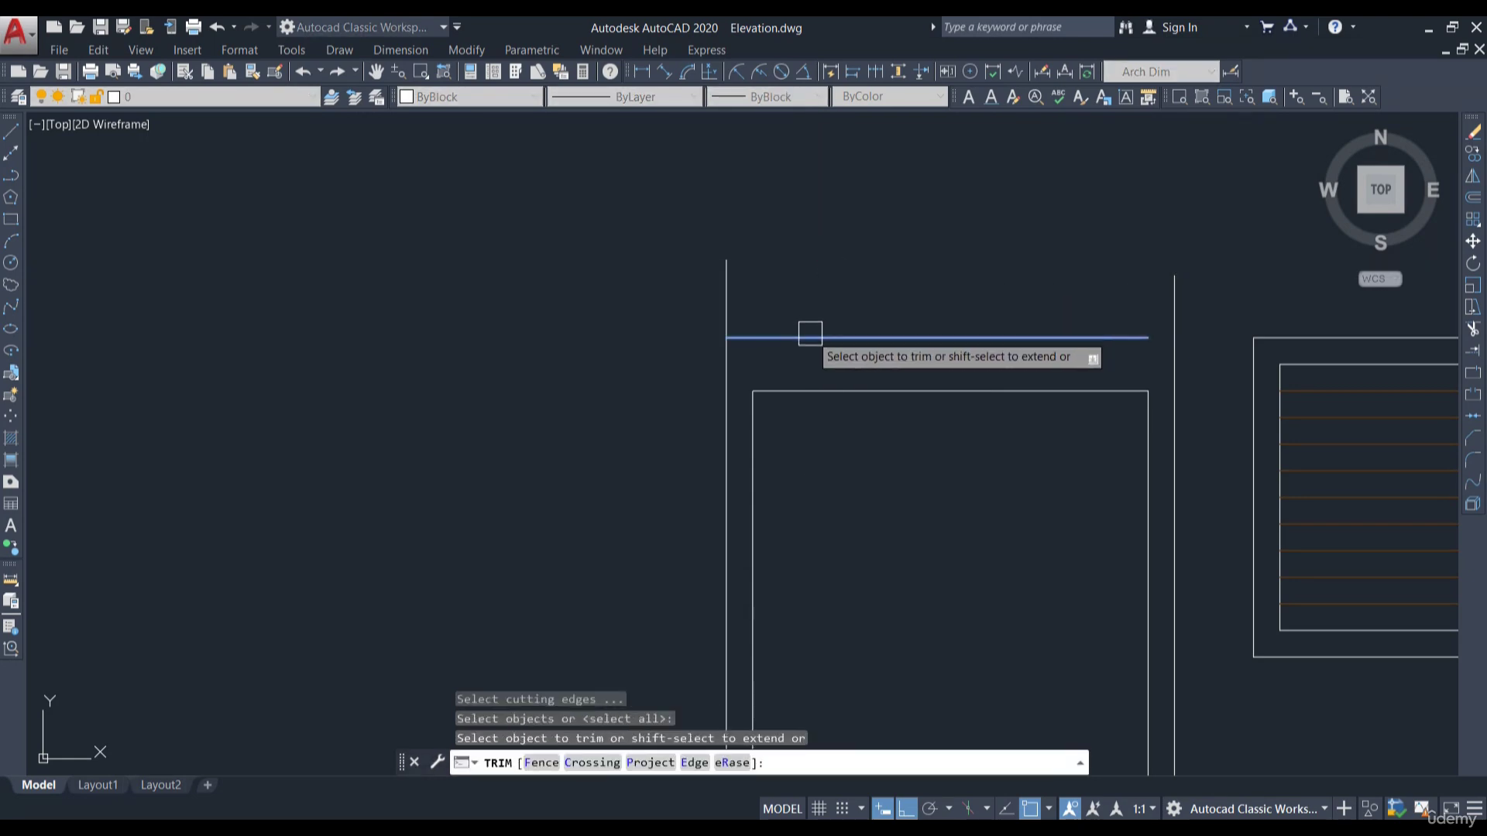
pyautogui.keyDown('shift'); pyautogui.click(1059, 341); pyautogui.keyUp('shift')
pyautogui.click(1189, 297)
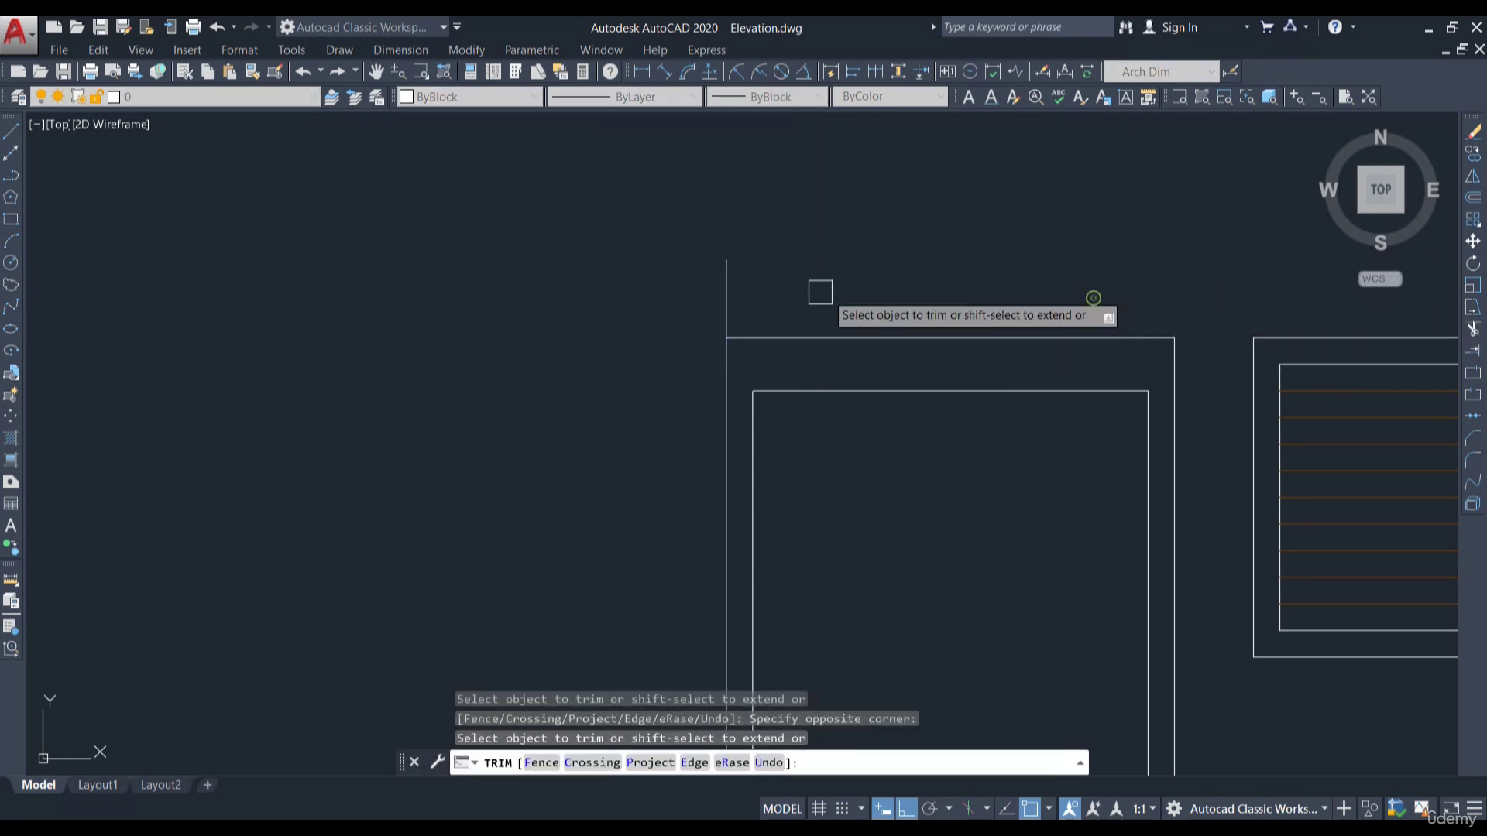
pyautogui.click(753, 293)
pyautogui.click(655, 281)
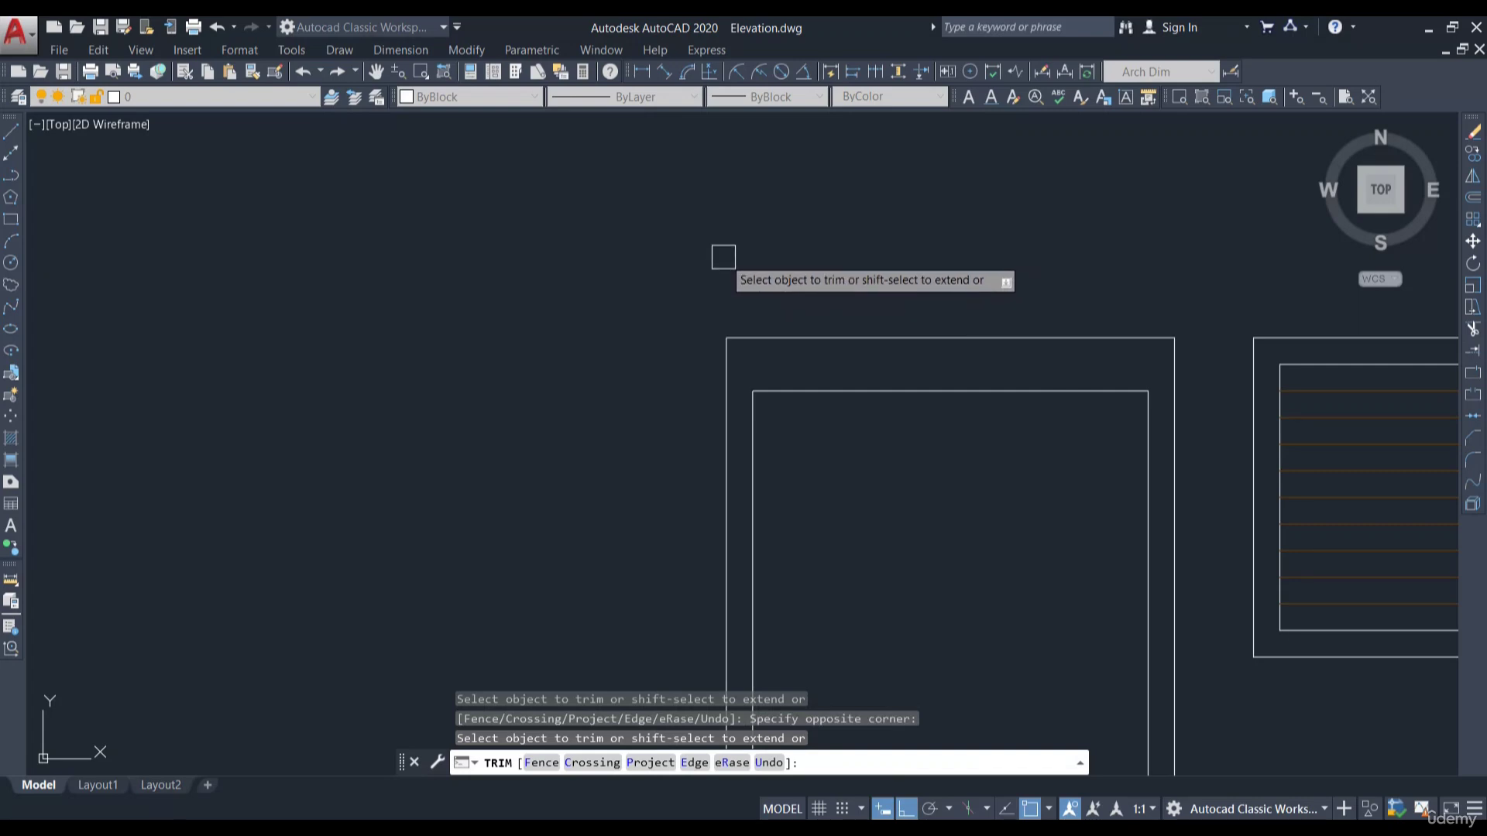
pyautogui.scroll(-2, 723, 256)
pyautogui.scroll(1, 771, 299)
pyautogui.press('Escape')
# Extend the two inner vertical door lines up to the upper head line
pyautogui.moveTo(829, 346); pyautogui.dragTo(920, 413, button='middle')
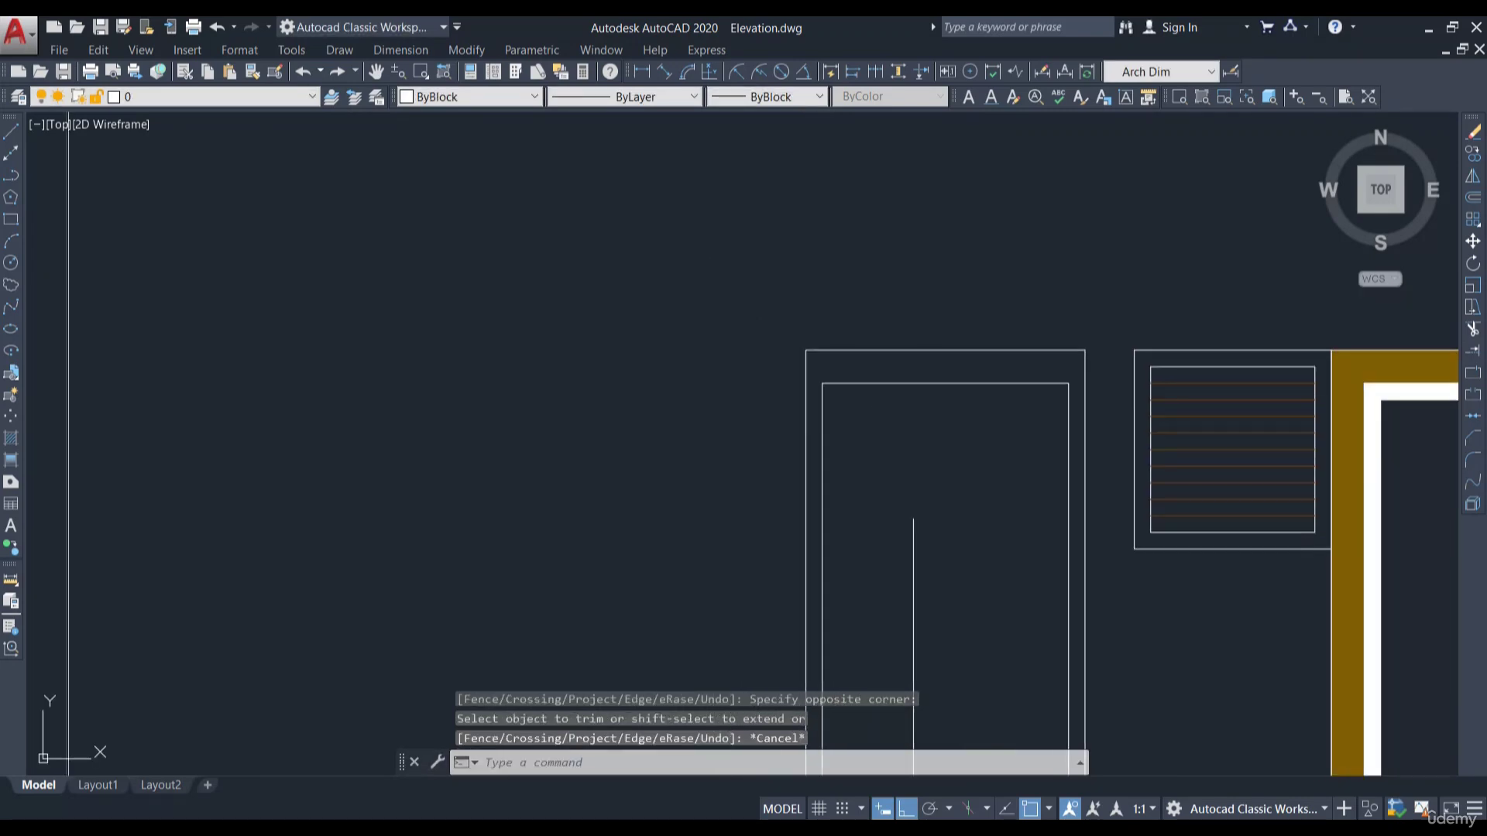
pyautogui.scroll(3, 844, 389)
pyautogui.rightClick(831, 410)
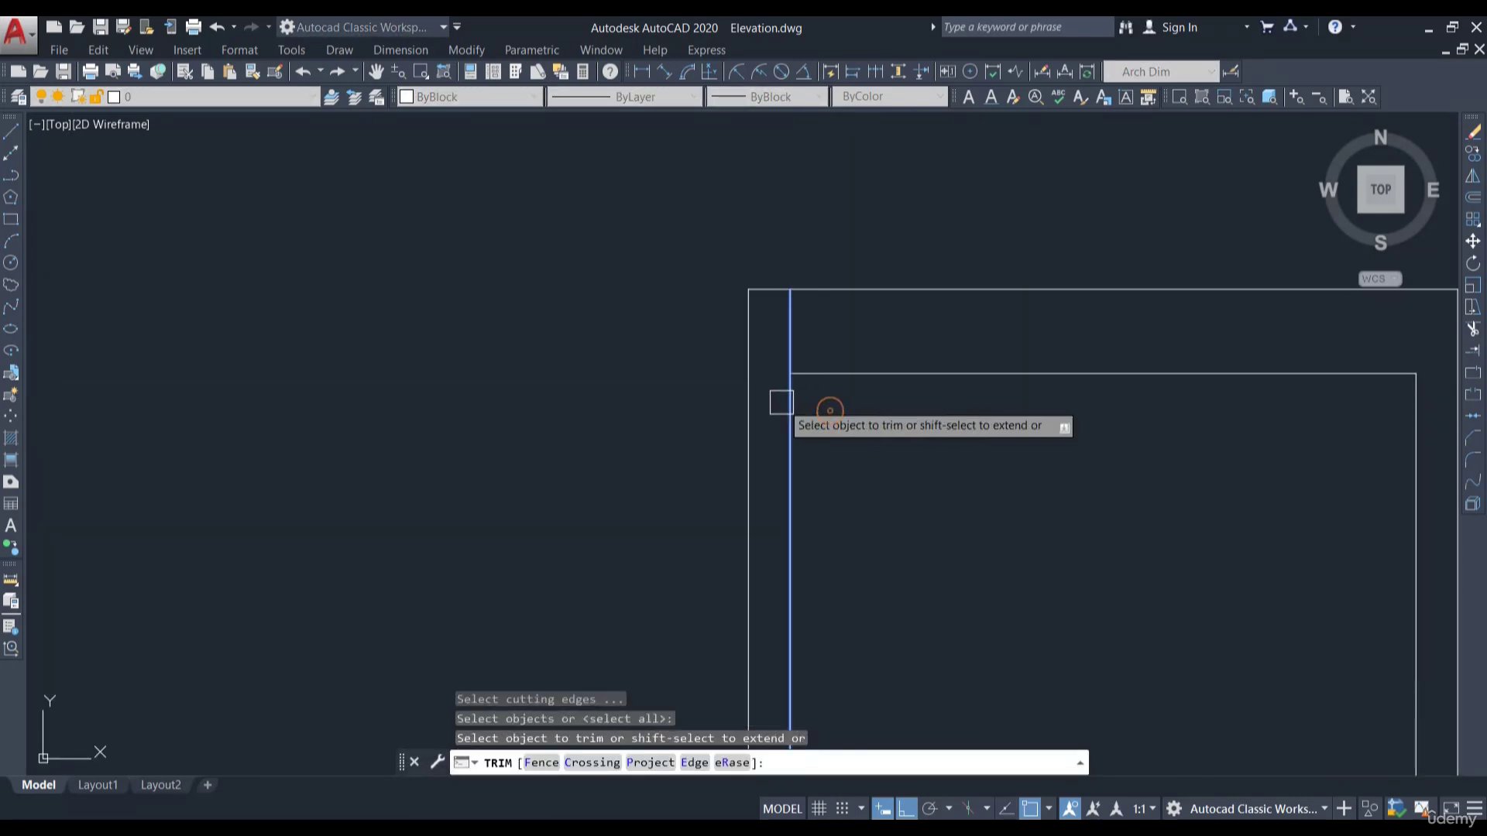
pyautogui.click(790, 405)
pyautogui.moveTo(1173, 486); pyautogui.dragTo(988, 490, button='middle')
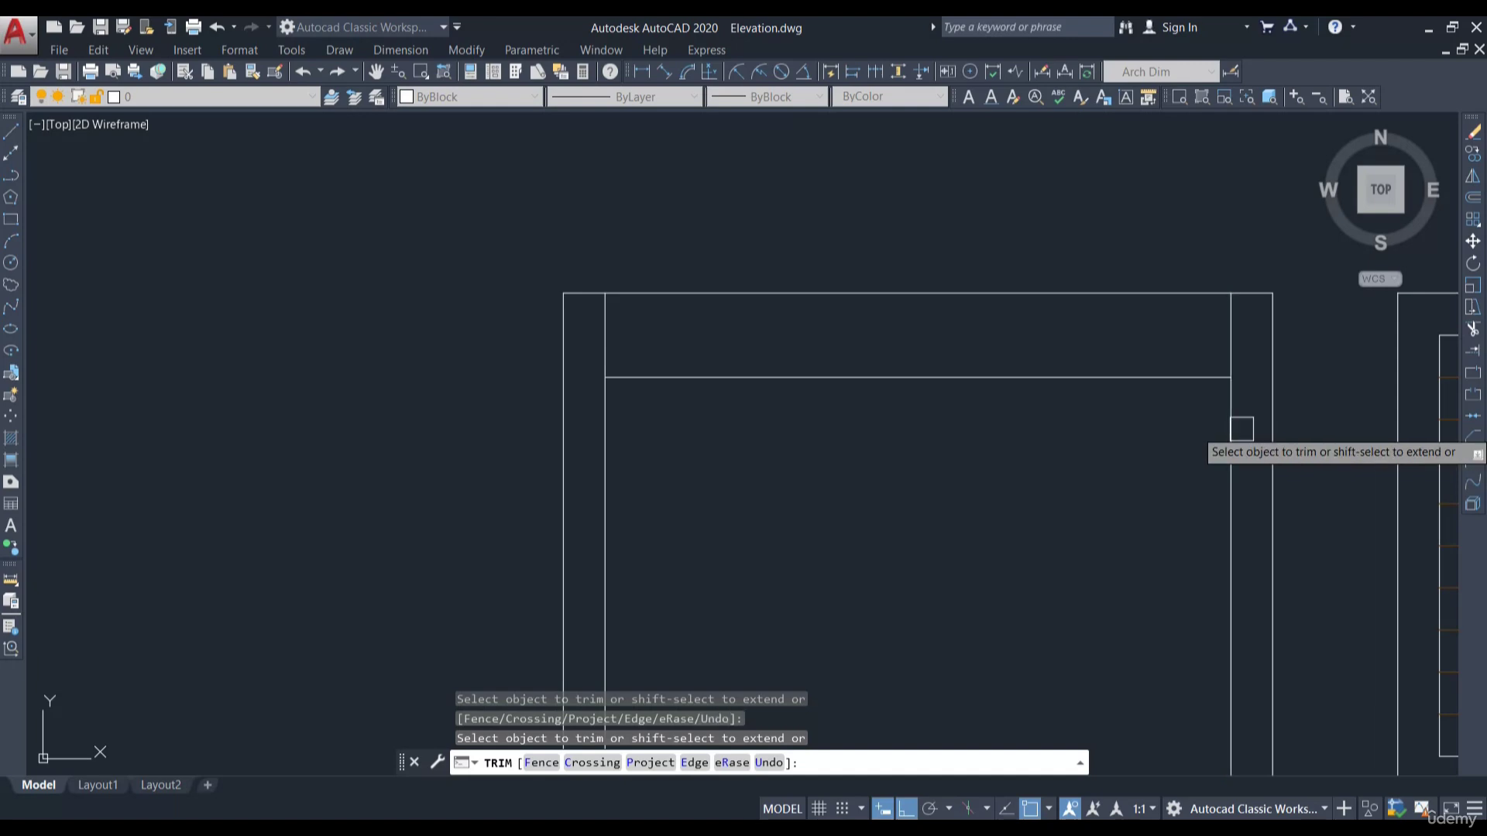
pyautogui.scroll(-3, 1241, 428)
pyautogui.press('Escape')
# Hatch the head strip between the inner vertical door lines with the ANSI31 pattern in Color 36
pyautogui.write('H')
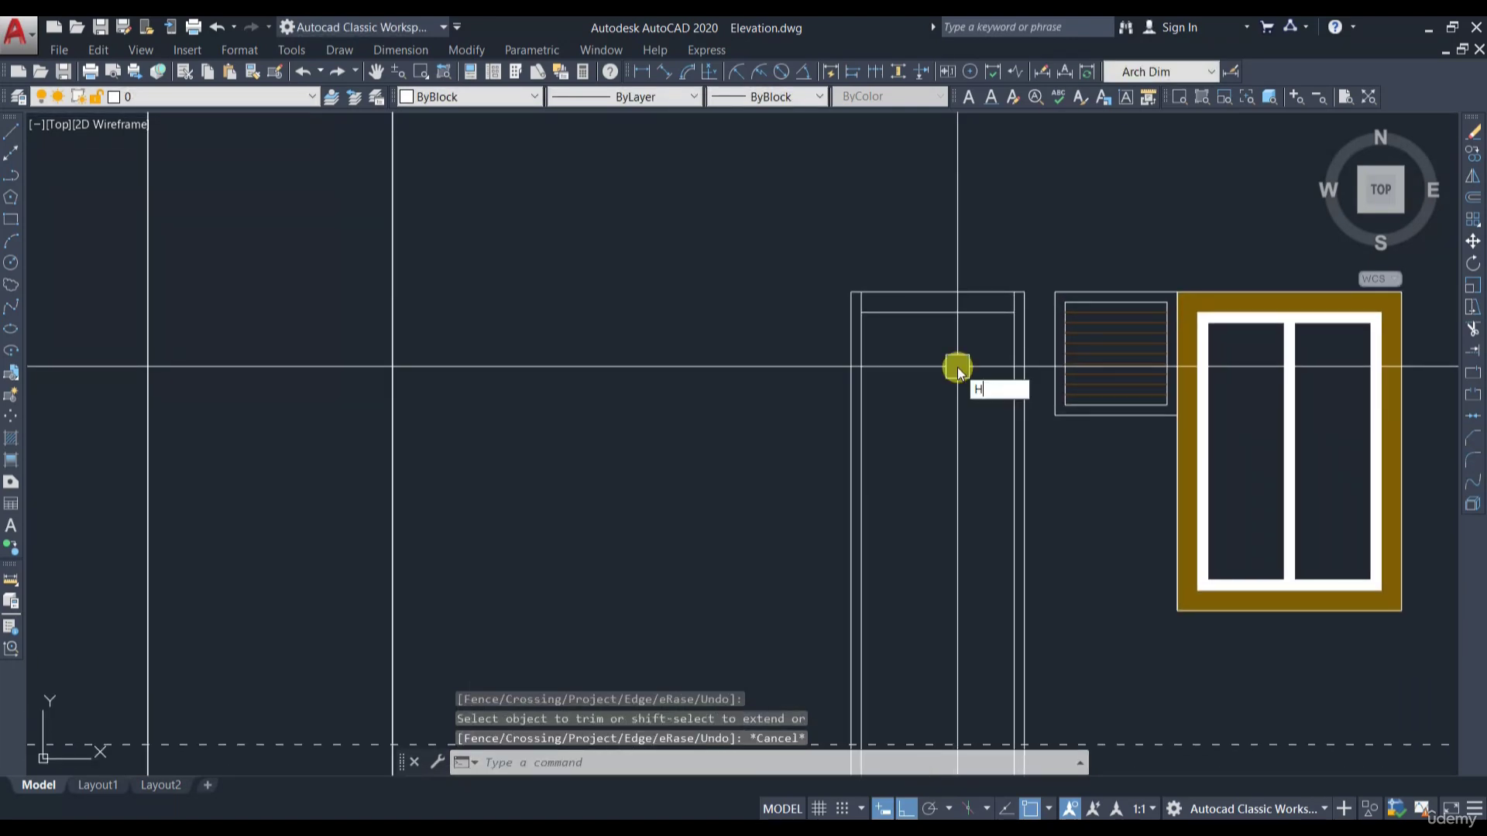
pyautogui.press('Return')
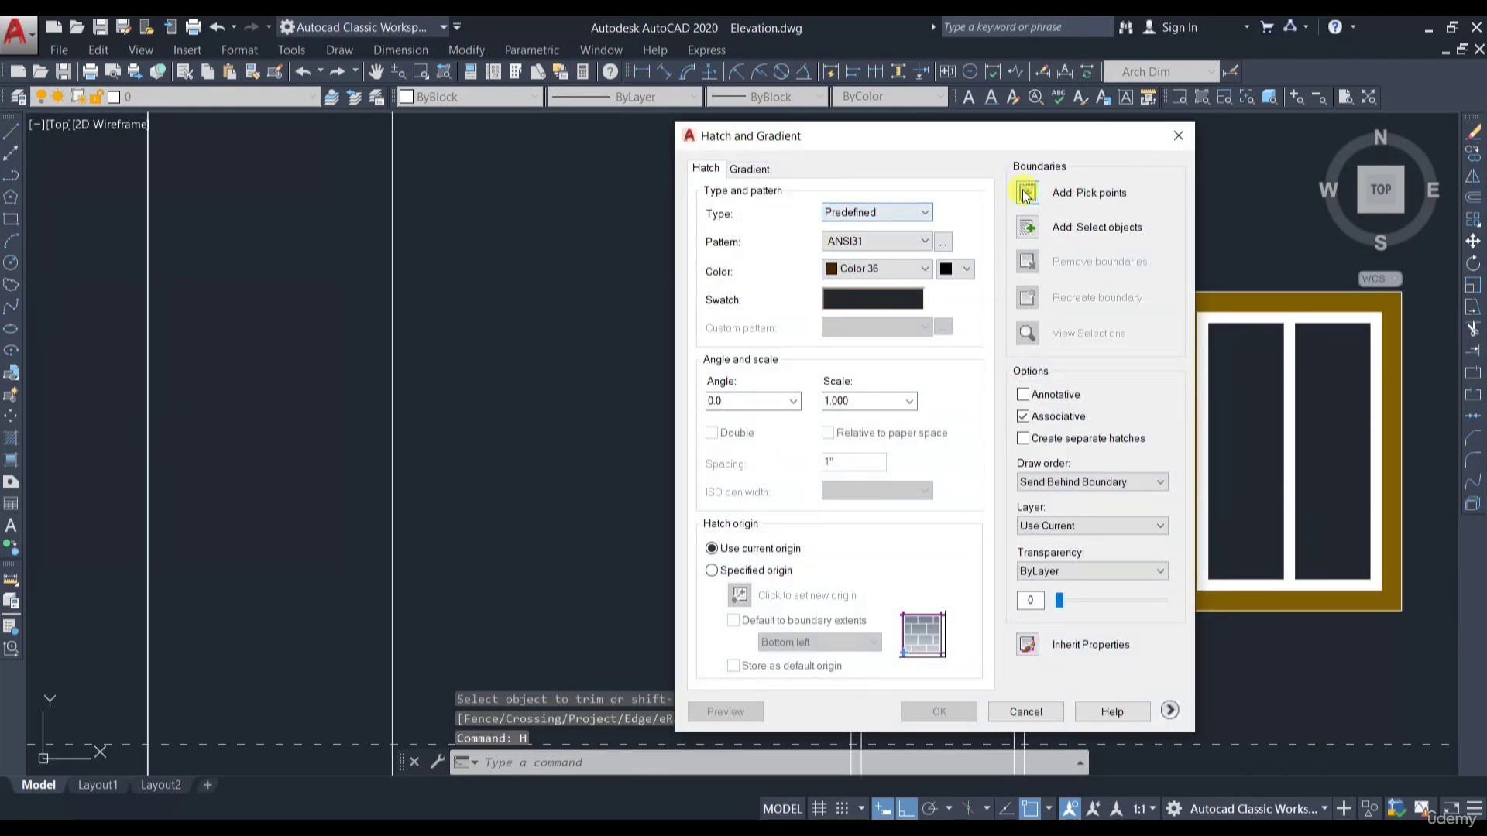
pyautogui.click(1026, 193)
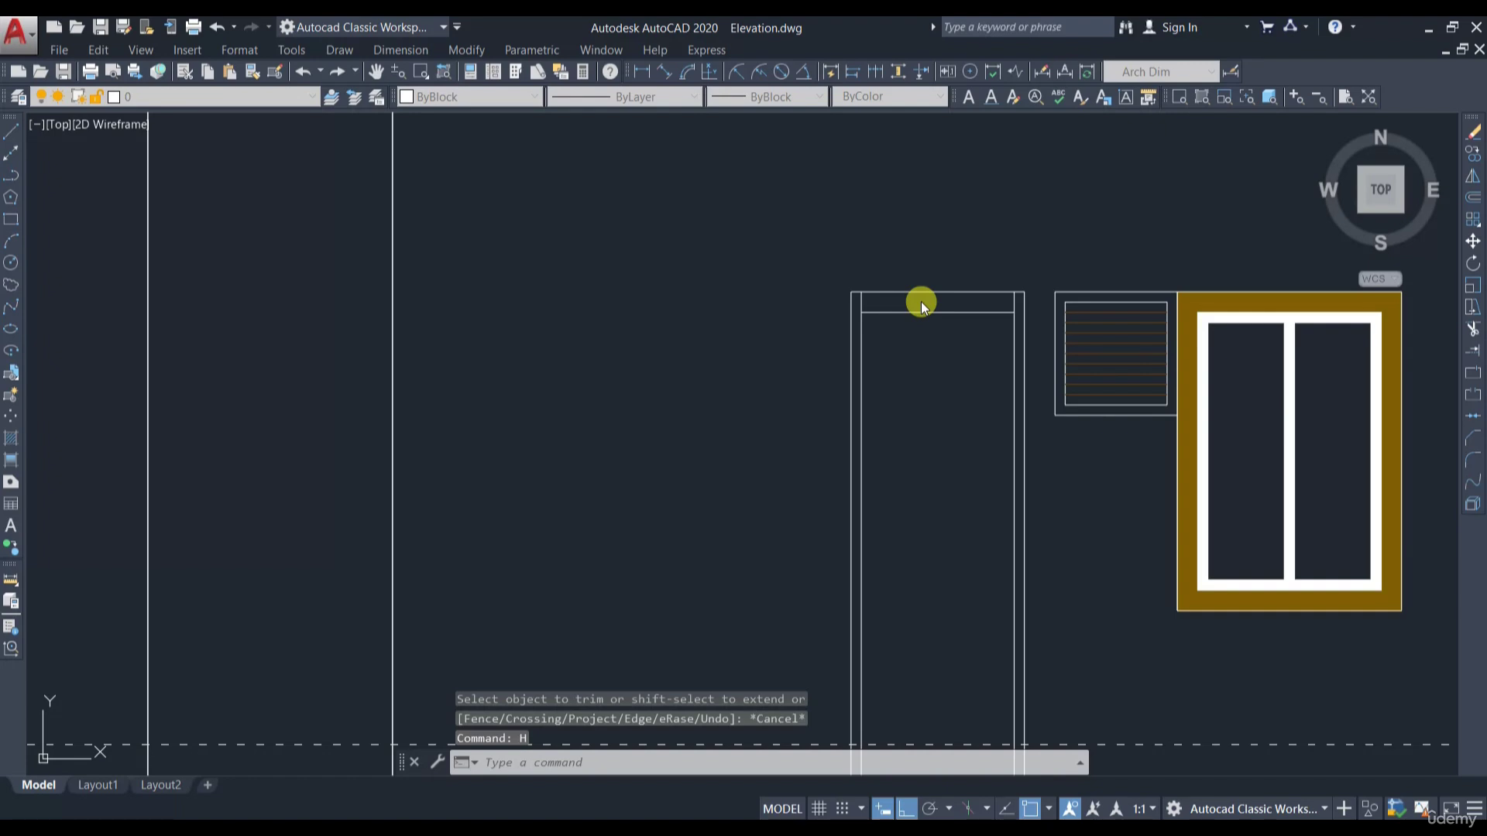
pyautogui.click(921, 302)
pyautogui.press('Return')
pyautogui.press('Return')
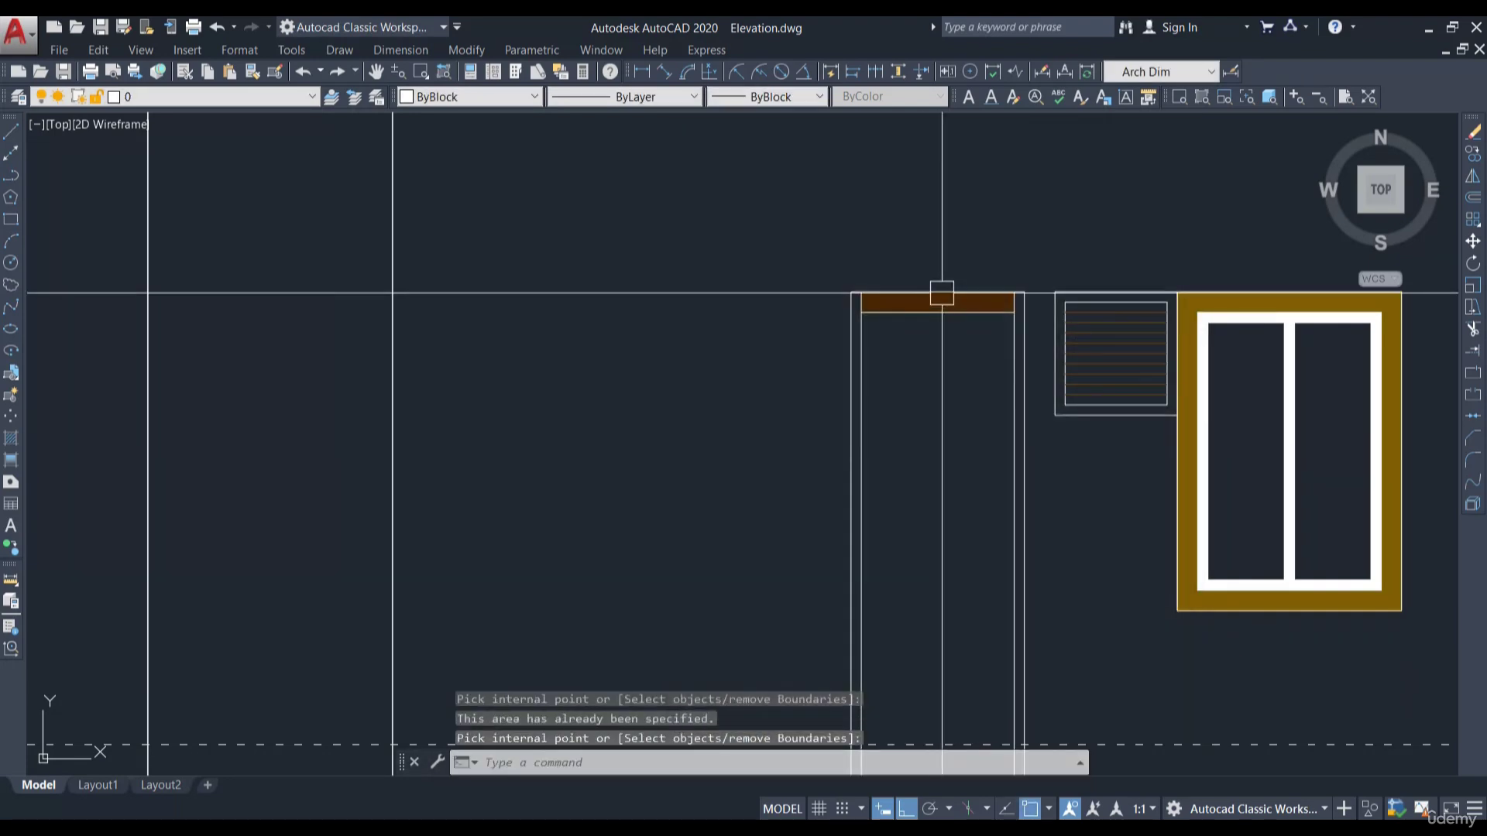
# Change the door head strip's hatch to the predefined SOLID pattern
pyautogui.scroll(4, 951, 299)
pyautogui.click(951, 298)
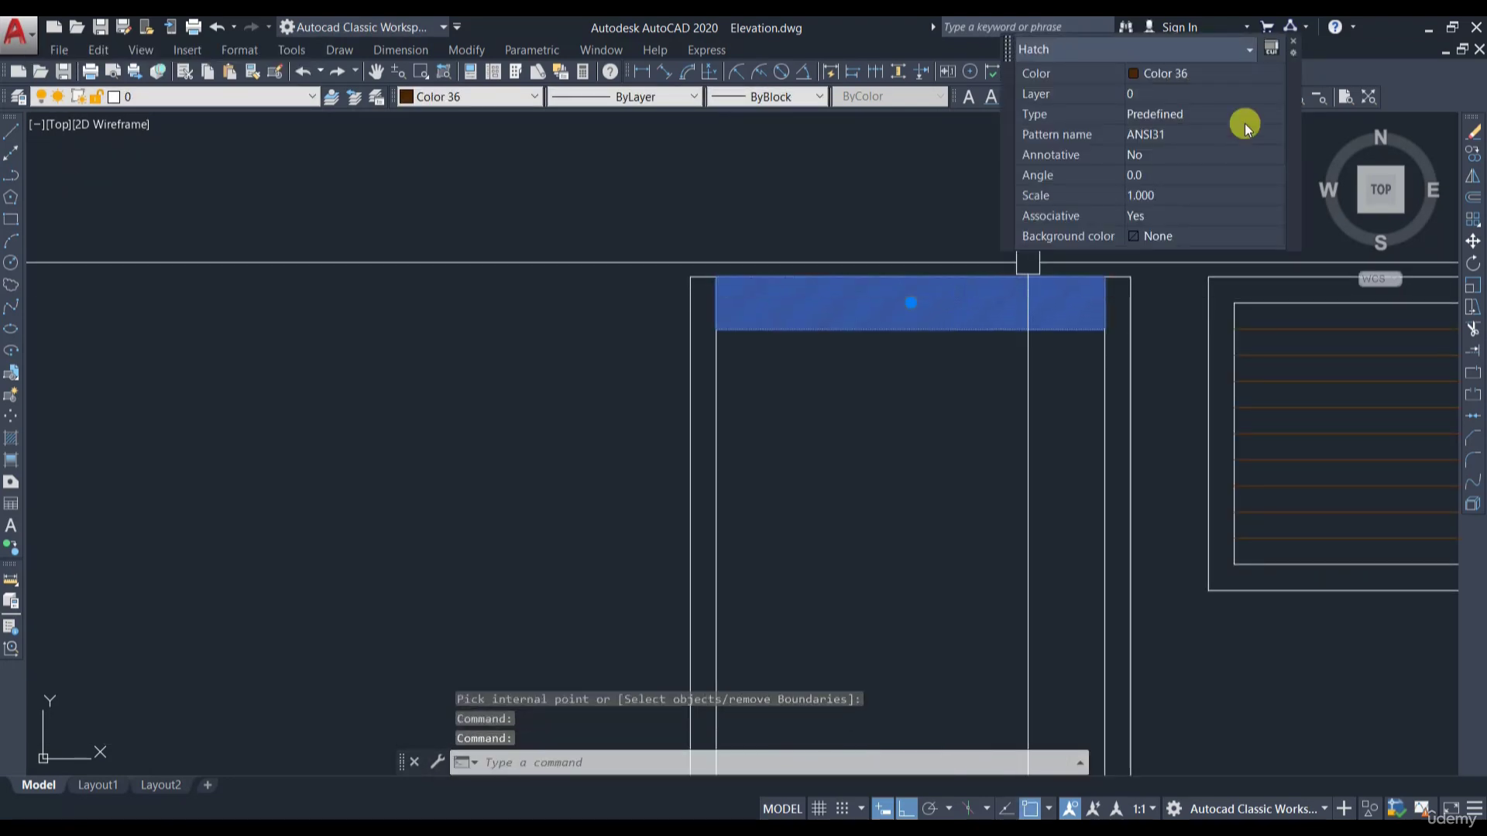
pyautogui.click(1274, 115)
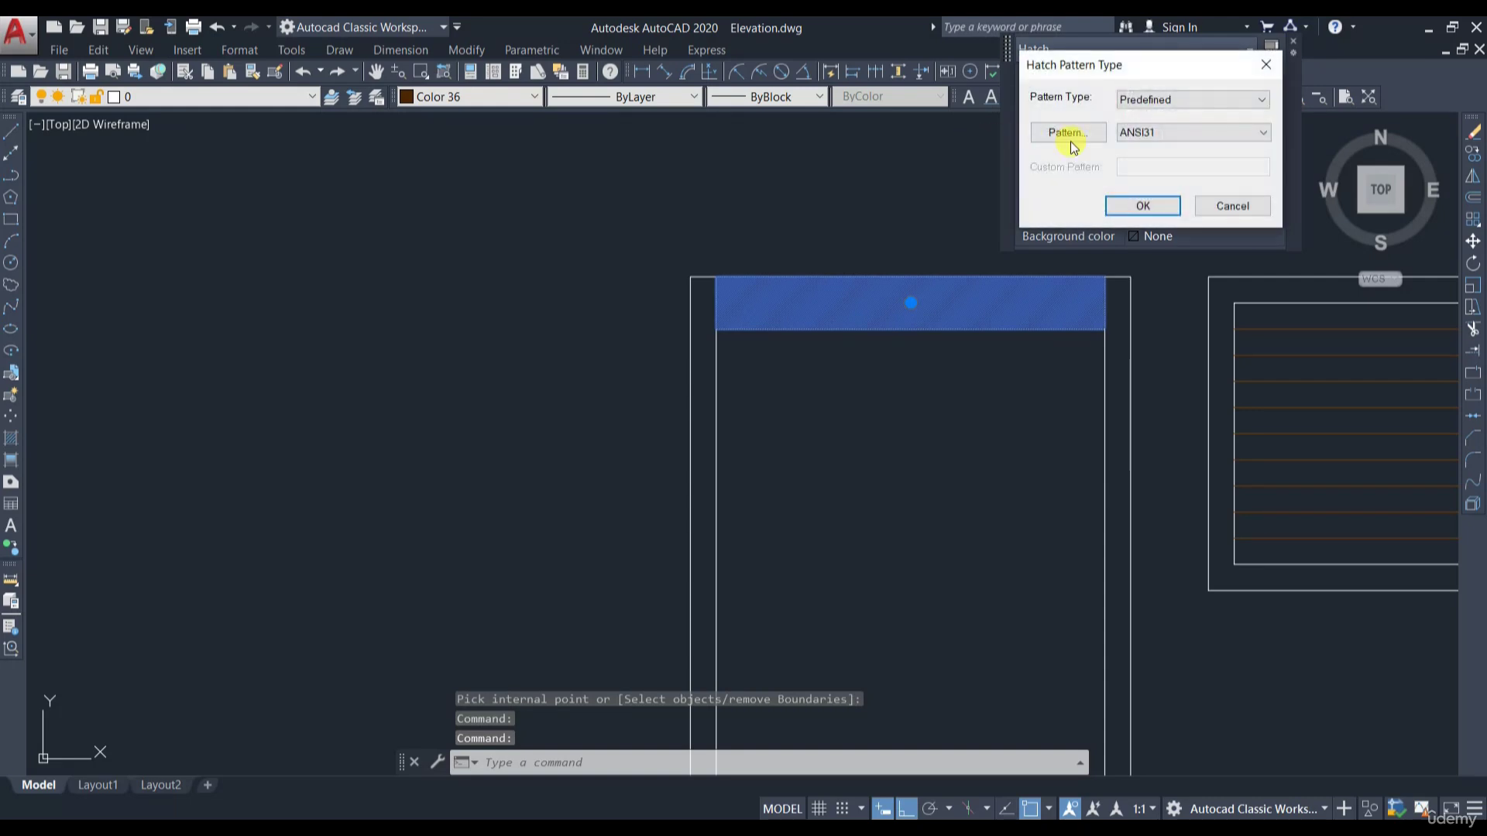
pyautogui.click(1095, 131)
pyautogui.click(672, 66)
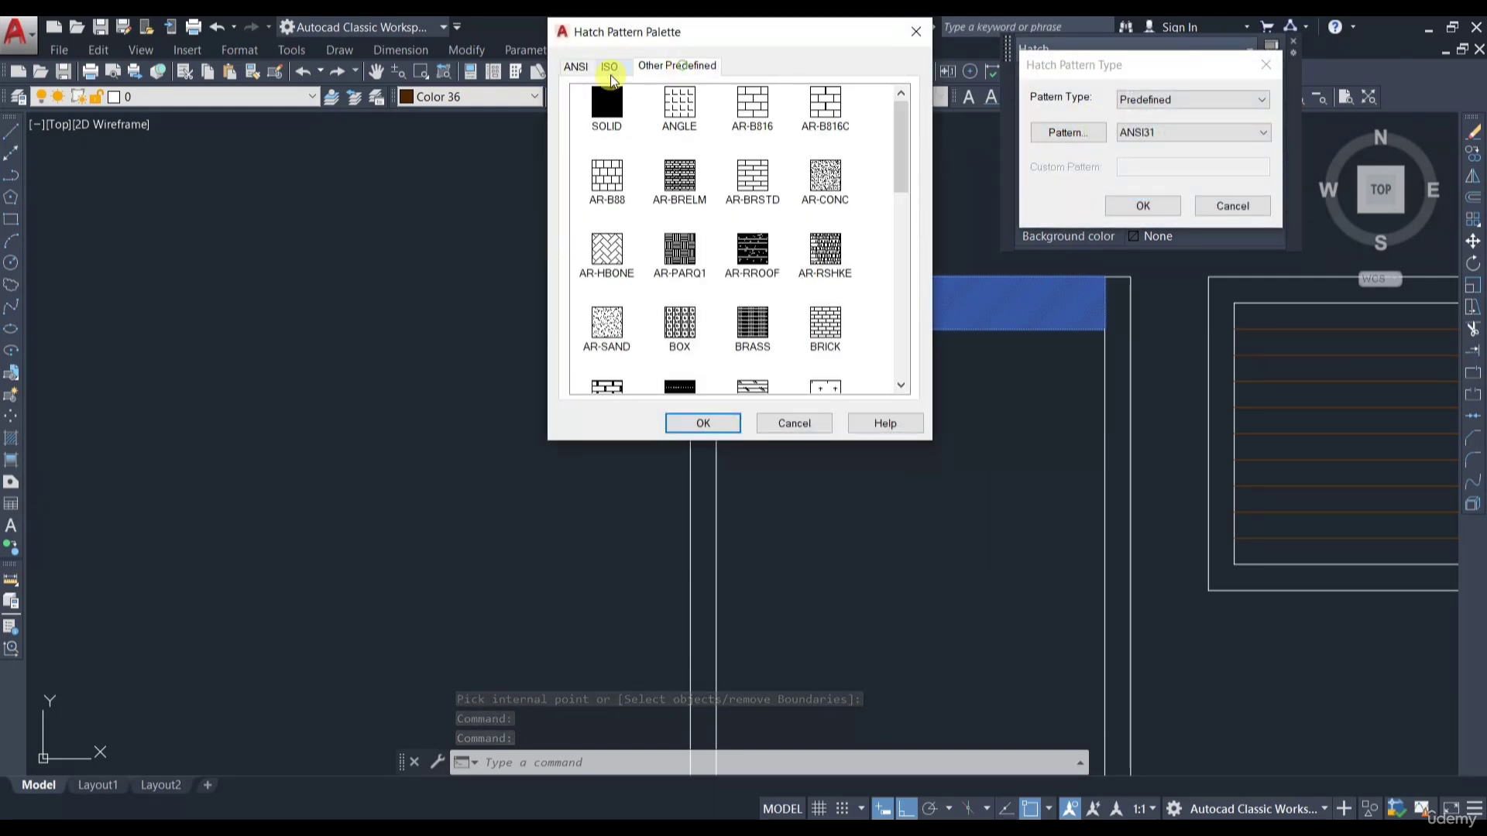
pyautogui.click(721, 424)
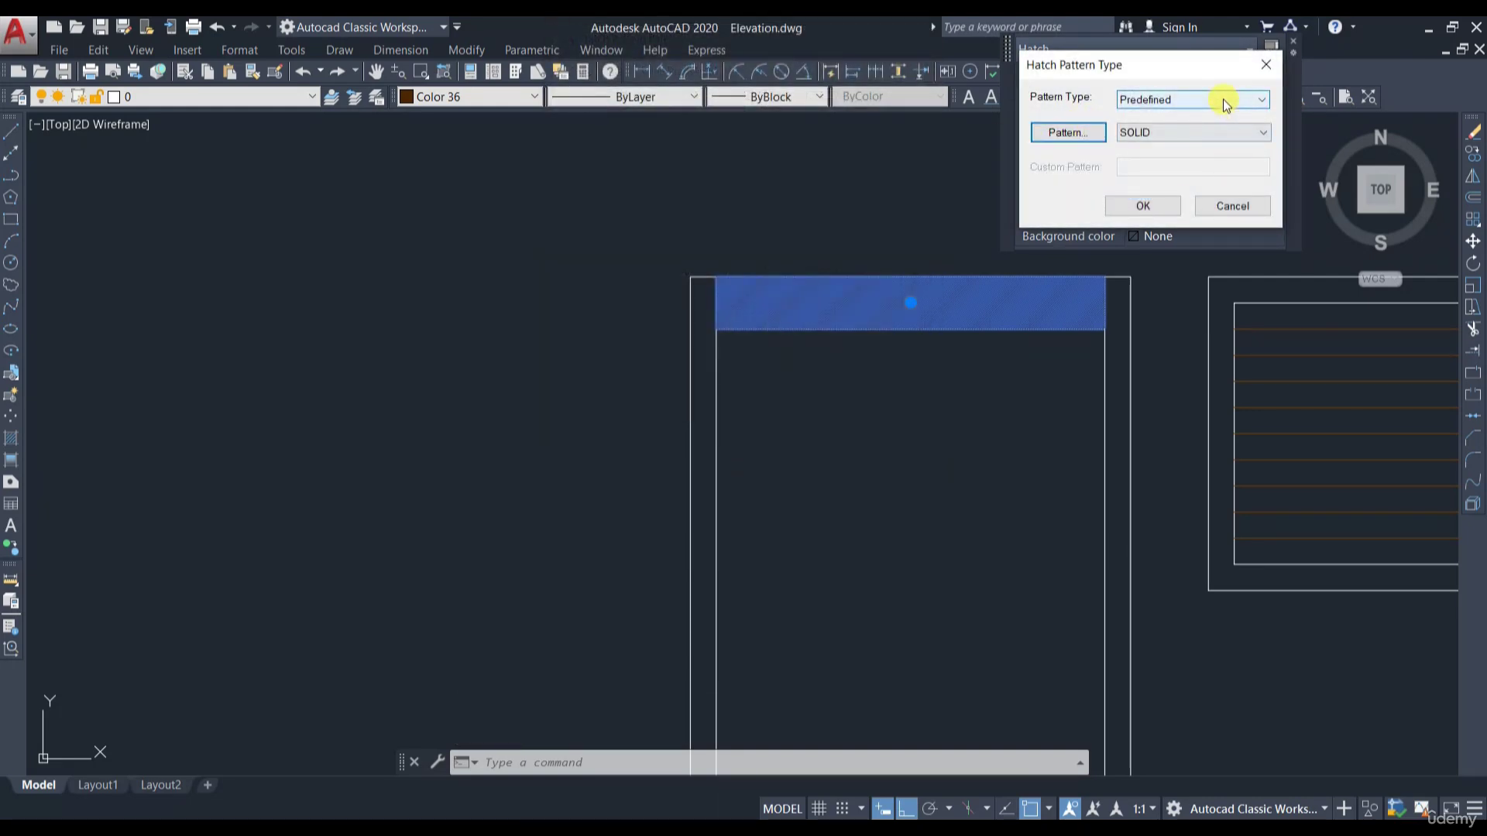
pyautogui.click(1224, 99)
pyautogui.click(1162, 110)
pyautogui.click(1143, 205)
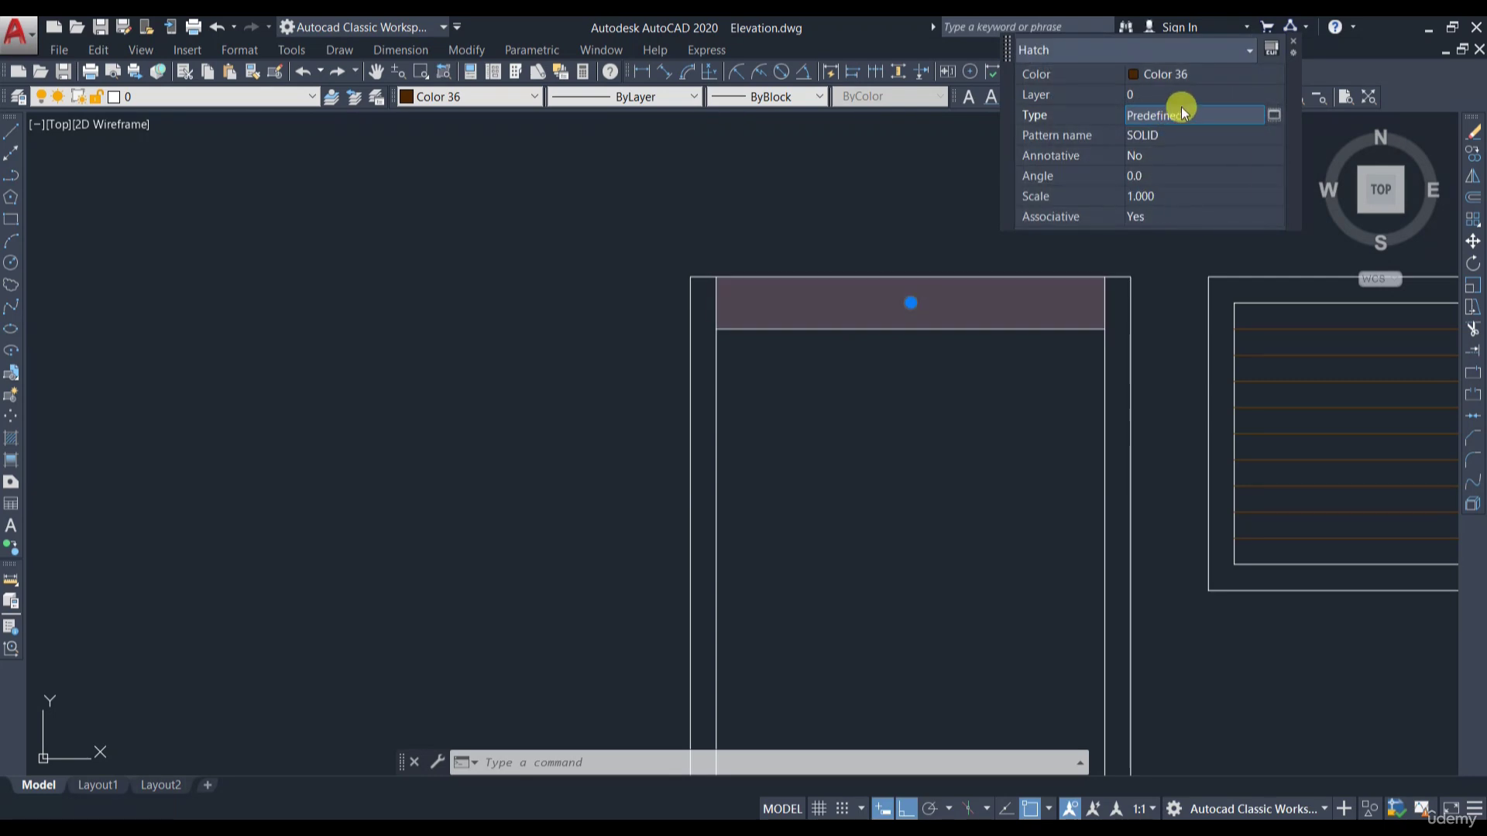
# Set the color of the door head strip's solid hatch to Color 44
pyautogui.click(1210, 71)
pyautogui.click(1190, 215)
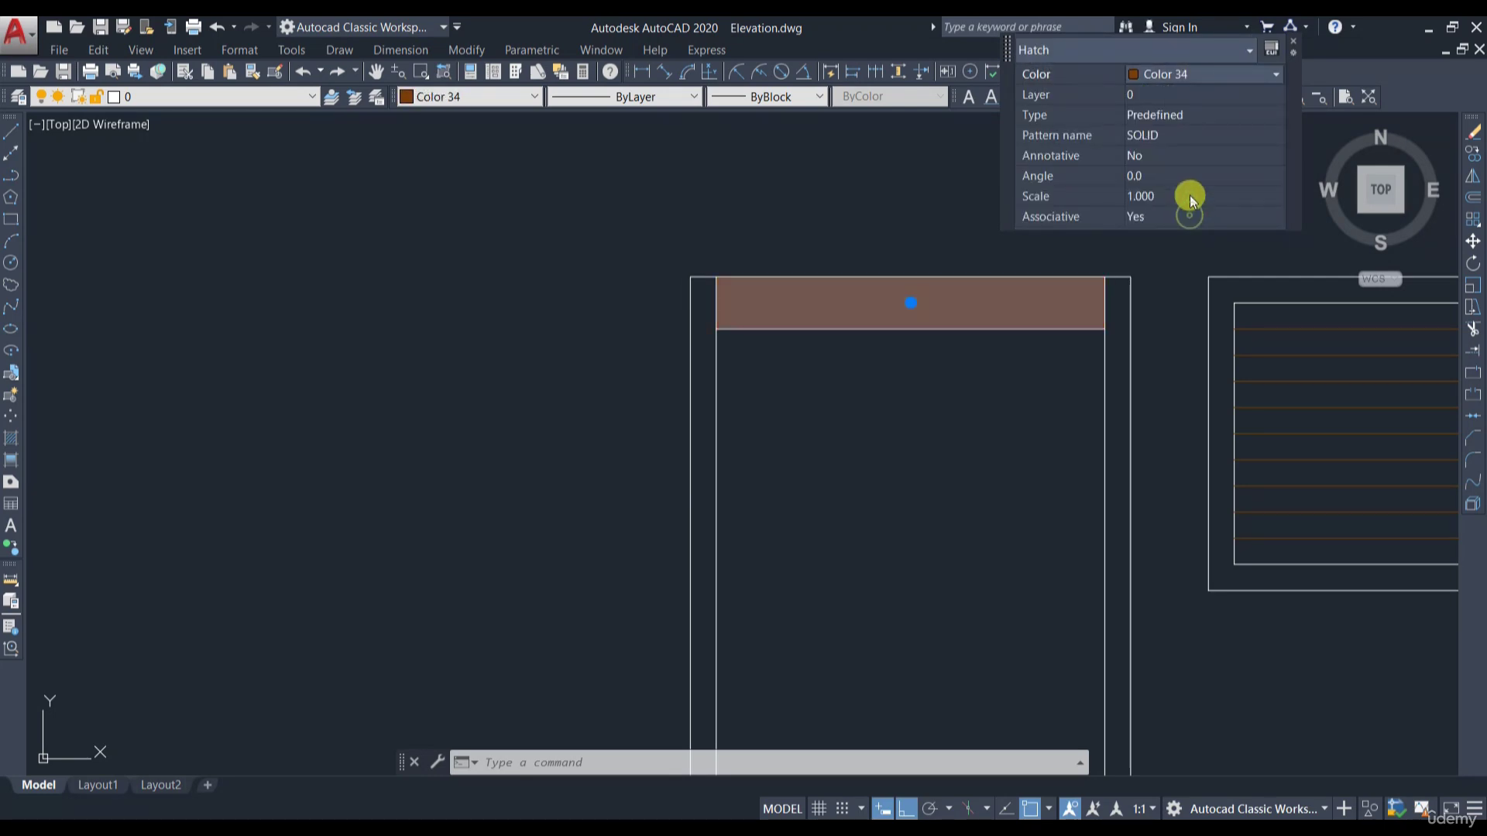
pyautogui.click(1202, 73)
pyautogui.click(1169, 219)
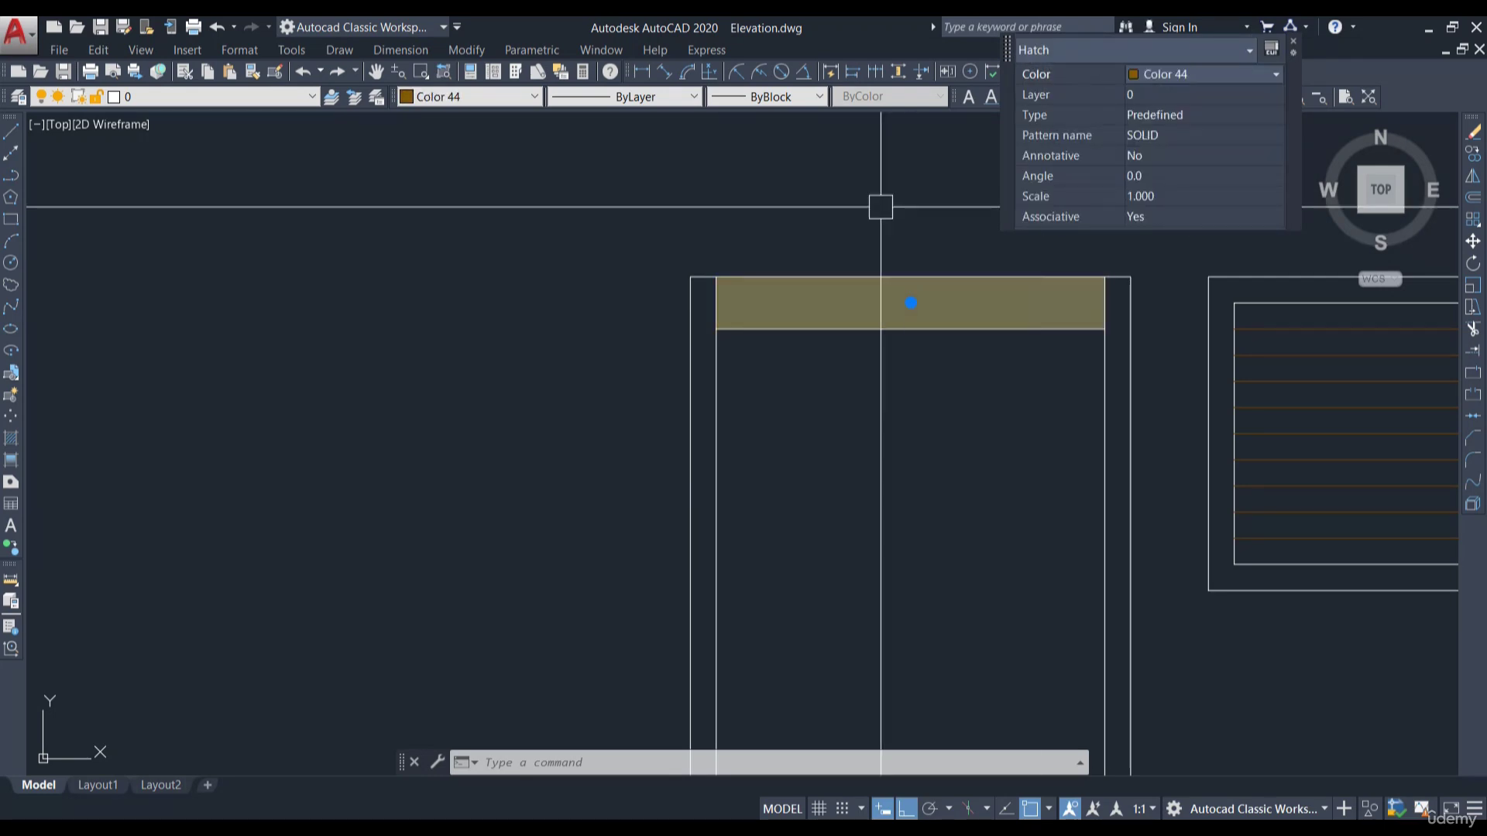
pyautogui.press('Escape')
pyautogui.scroll(-2, 726, 268)
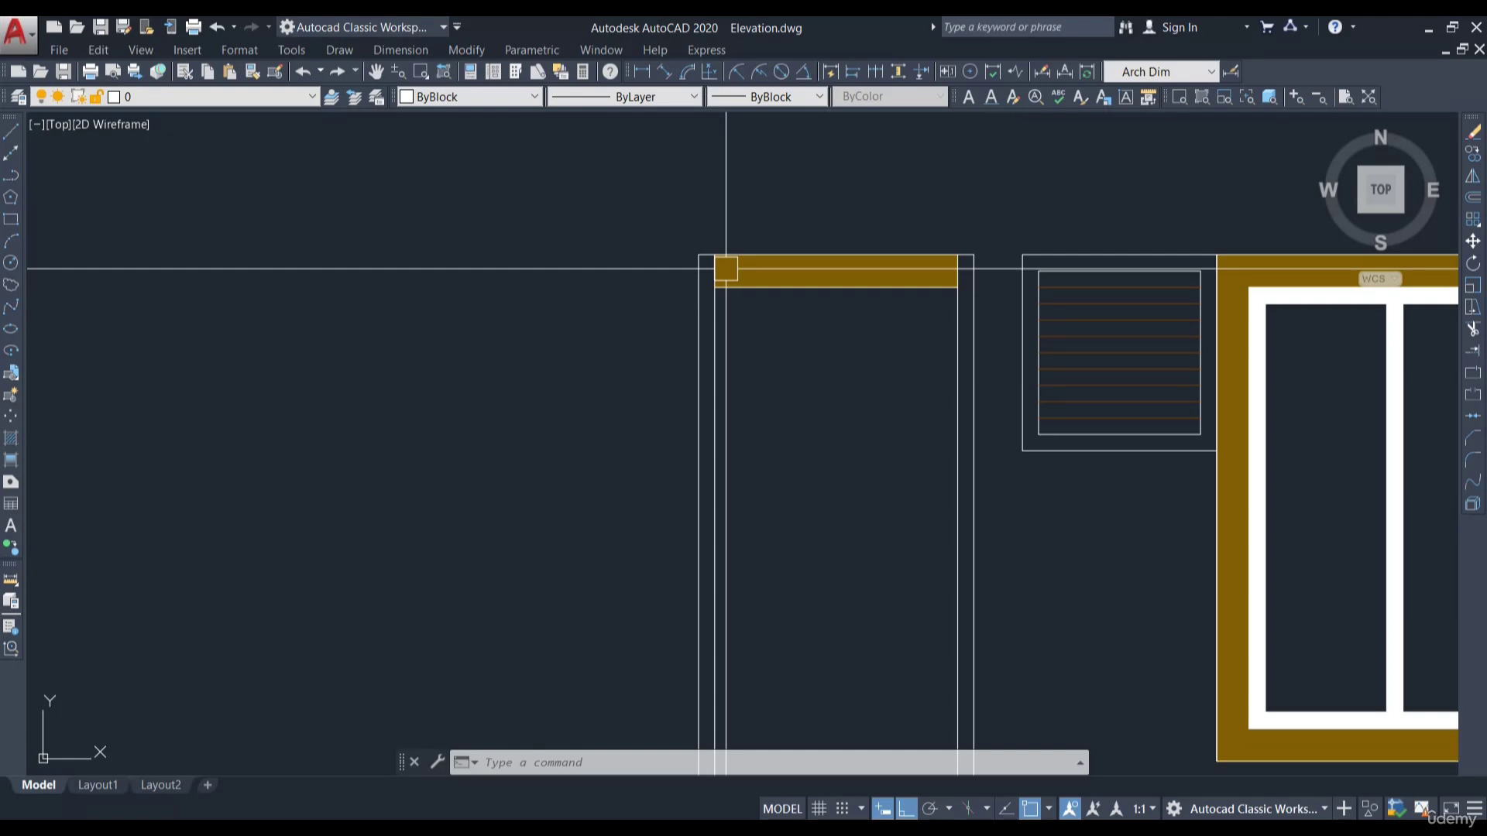
# Hatch both vertical door jamb strips with the predefined ANSI31 pattern in Color 36
pyautogui.write('h')
pyautogui.press('Return')
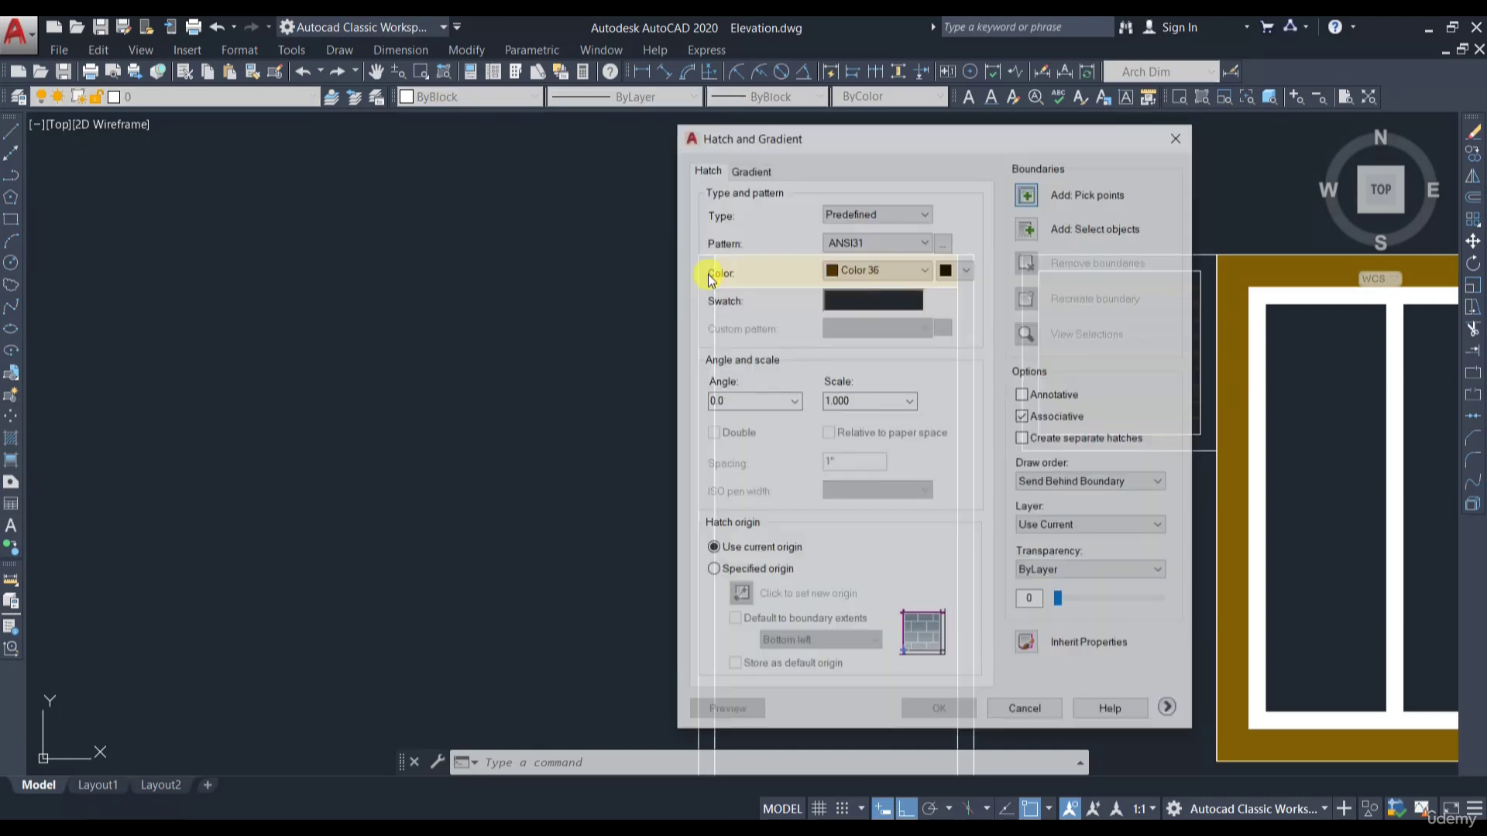
pyautogui.click(1016, 193)
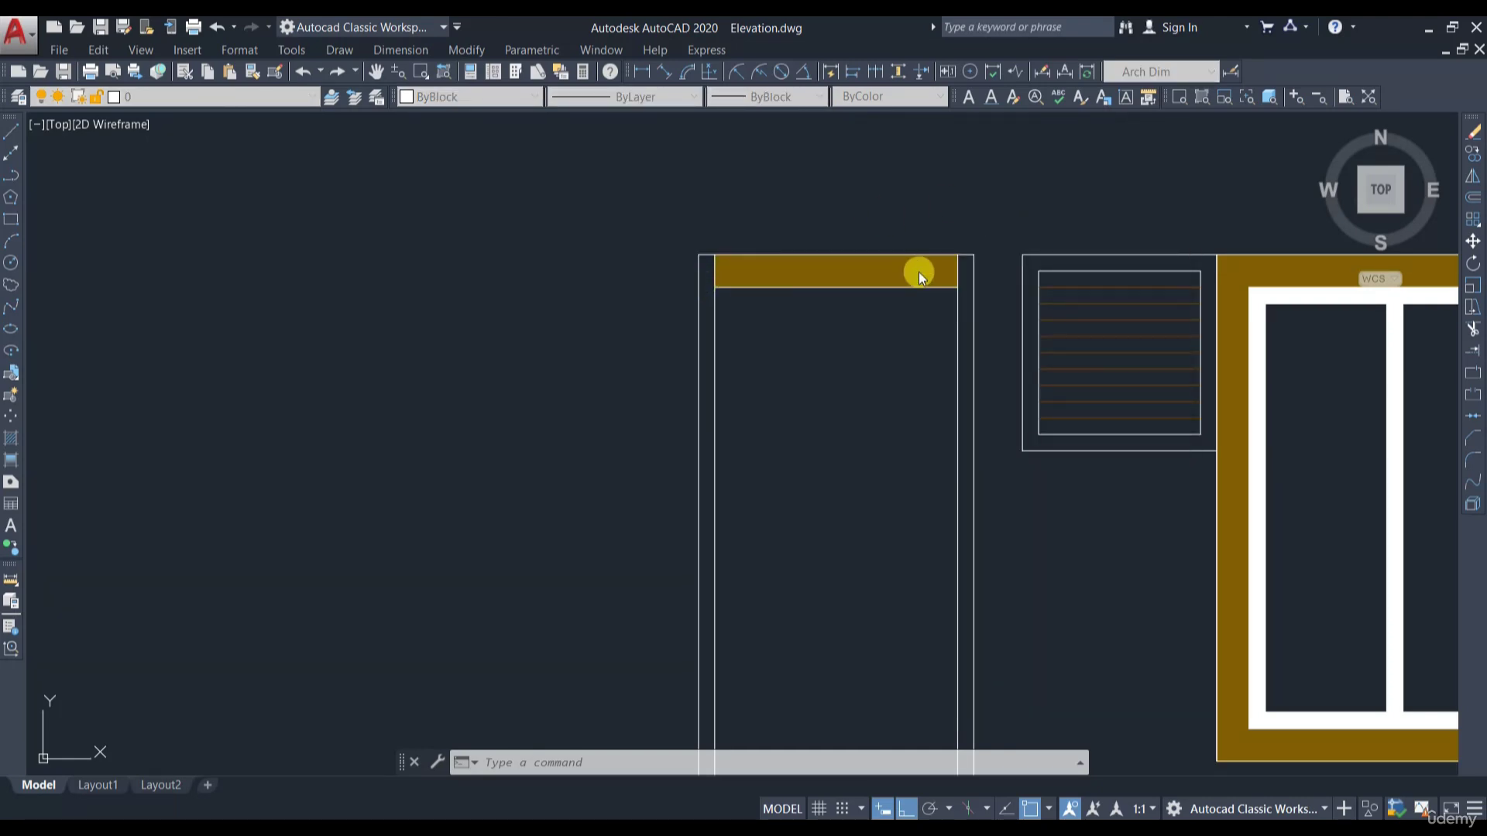
pyautogui.click(966, 266)
pyautogui.press('Return')
pyautogui.press('Return')
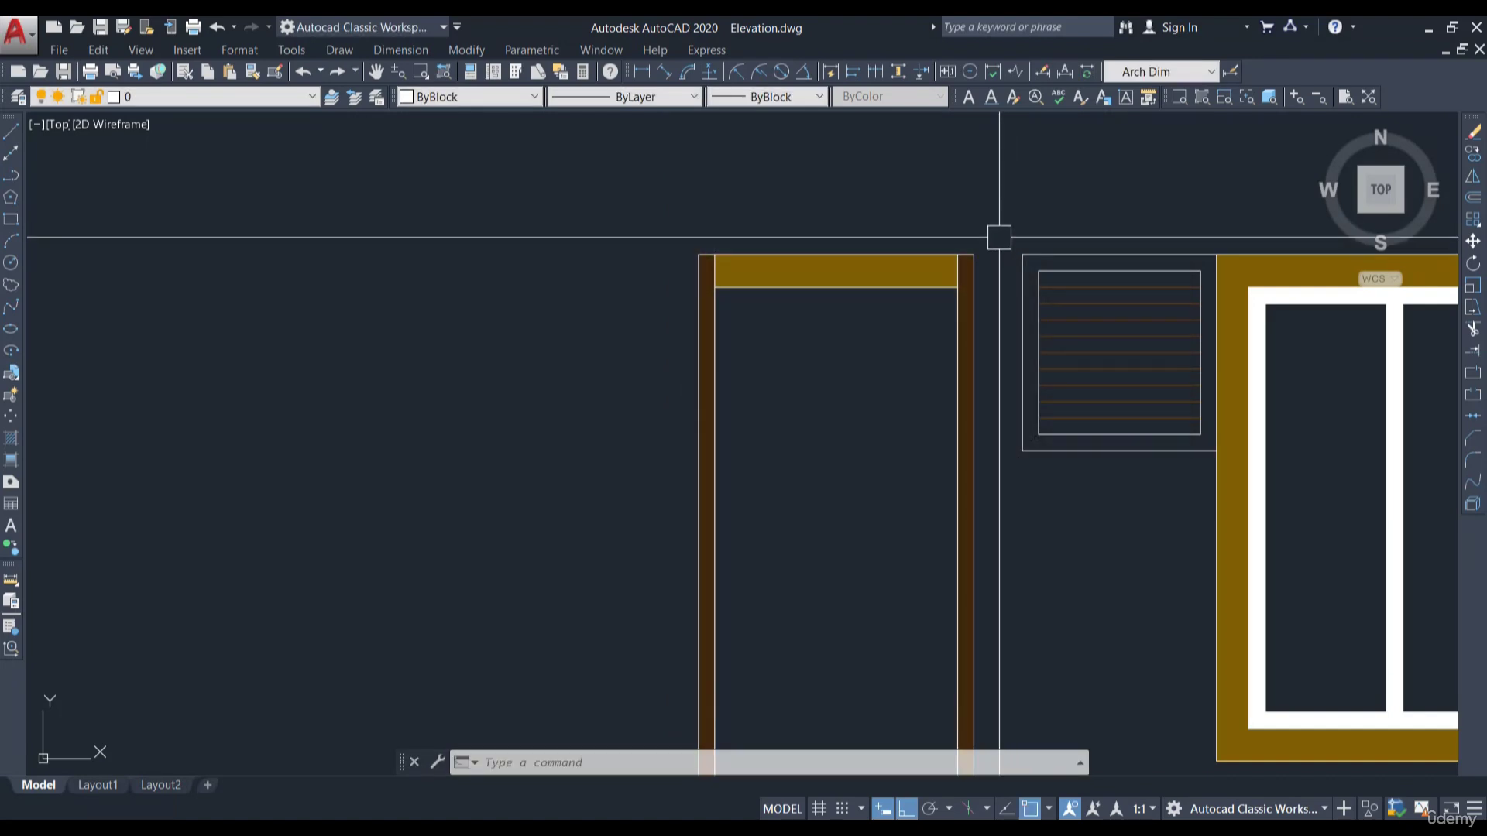
# Change the door jamb hatch to the SOLID pattern with its color set to ByLayer
pyautogui.scroll(4, 966, 279)
pyautogui.click(965, 278)
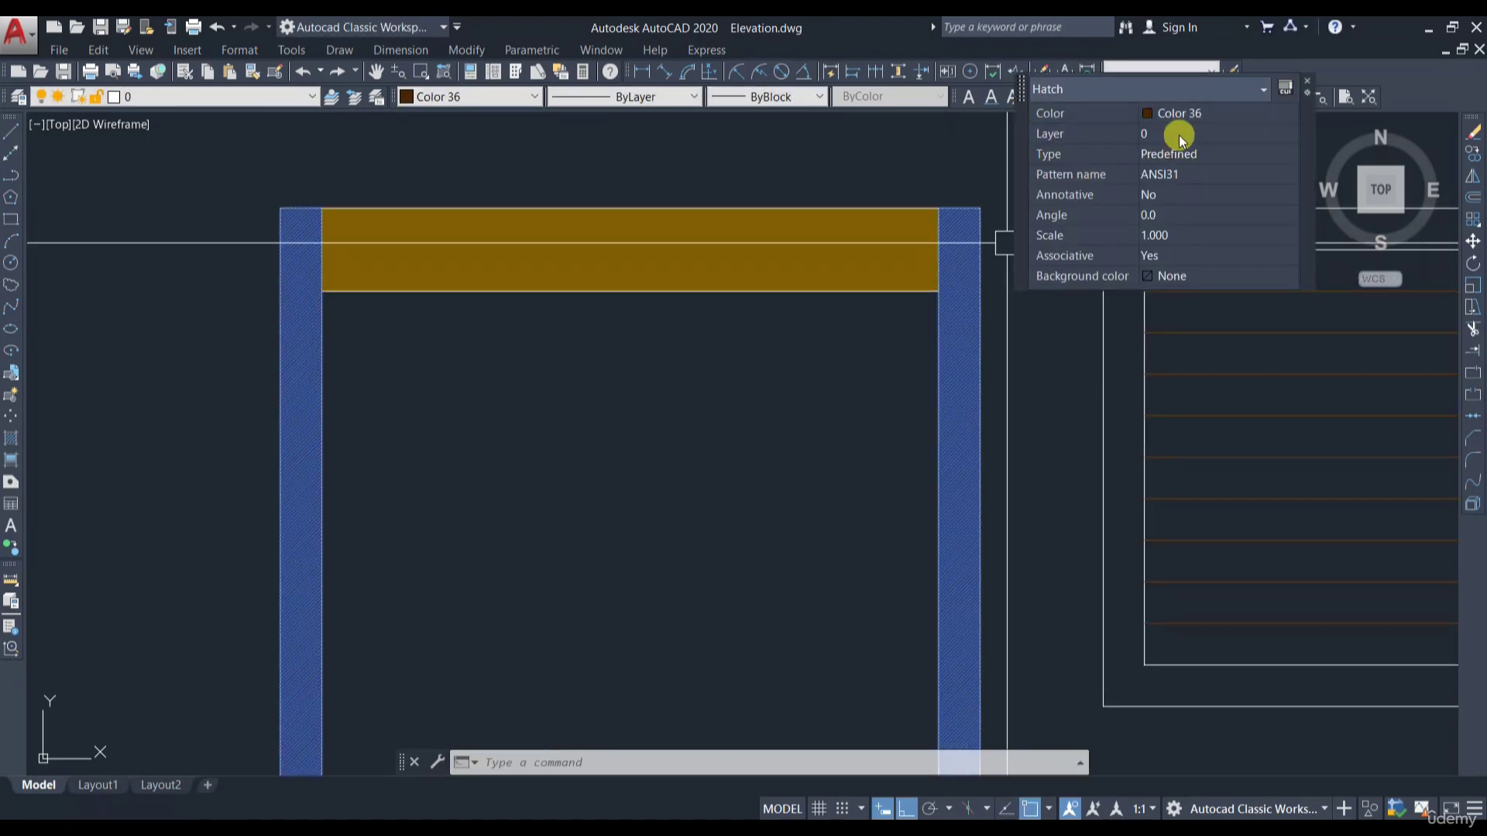
pyautogui.click(1216, 114)
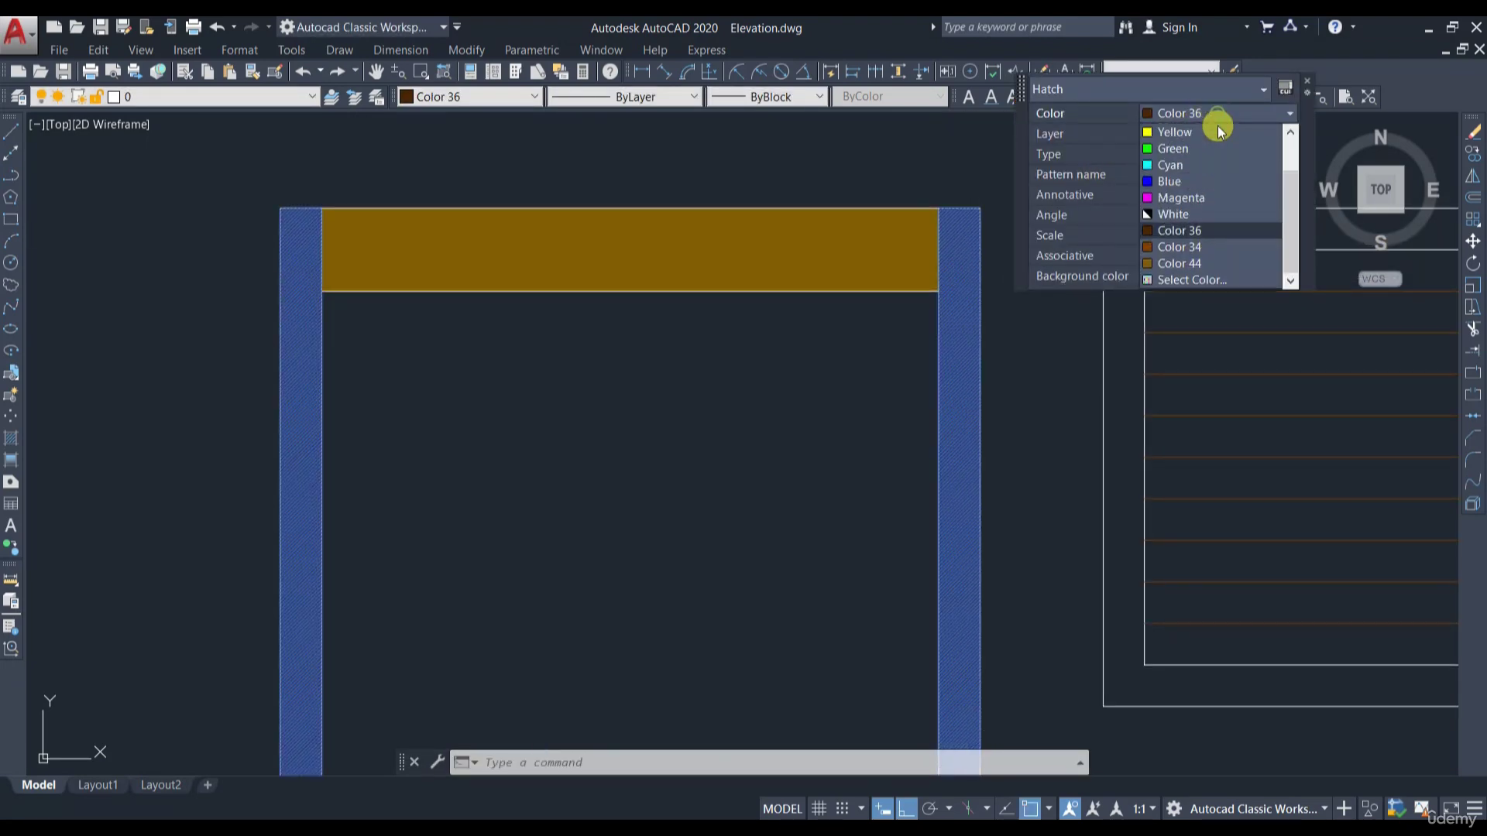
pyautogui.scroll(2, 1177, 155)
pyautogui.click(1177, 133)
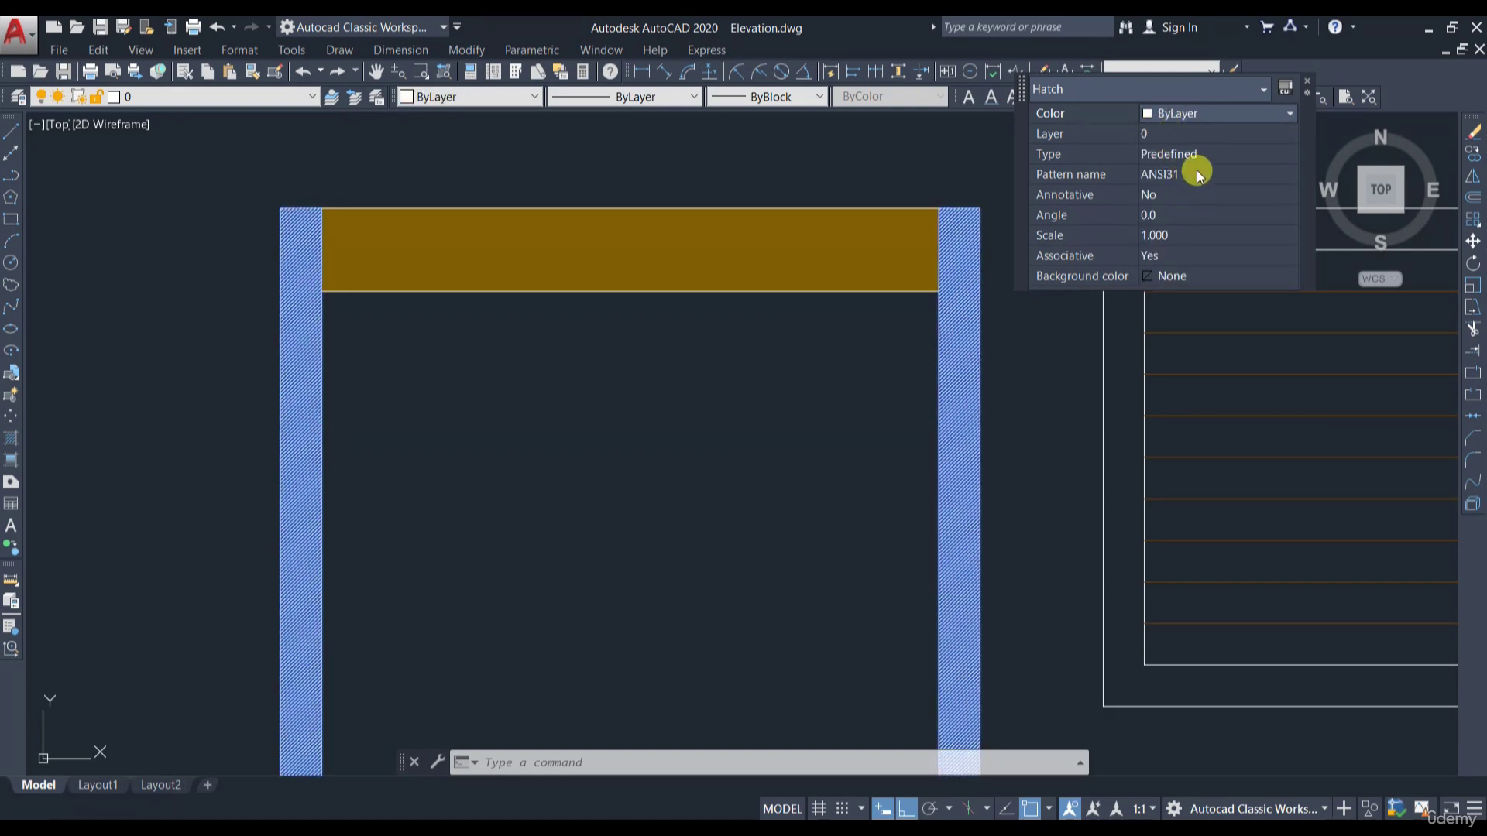
pyautogui.click(1288, 176)
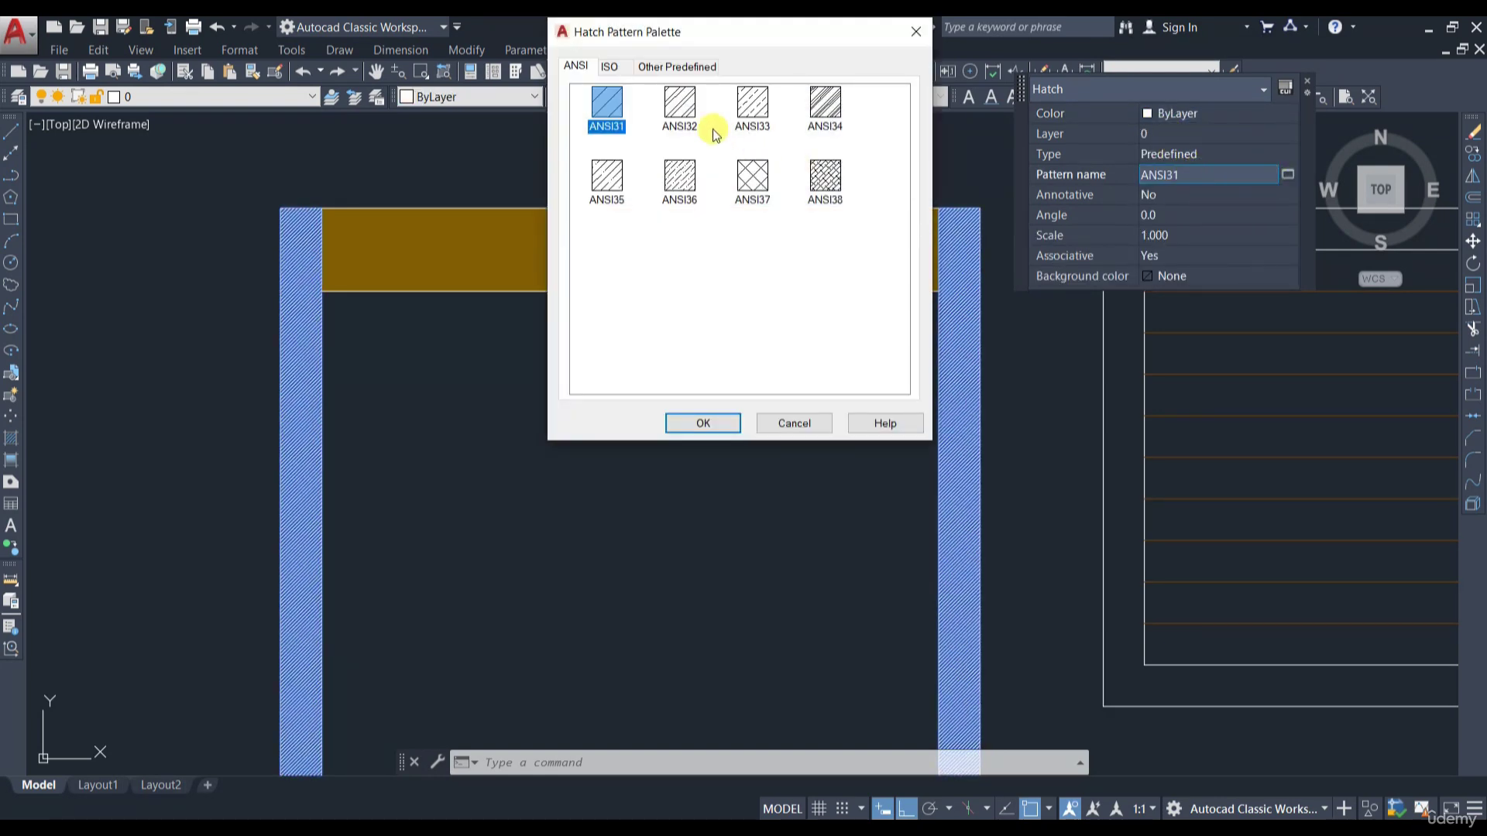
pyautogui.click(676, 68)
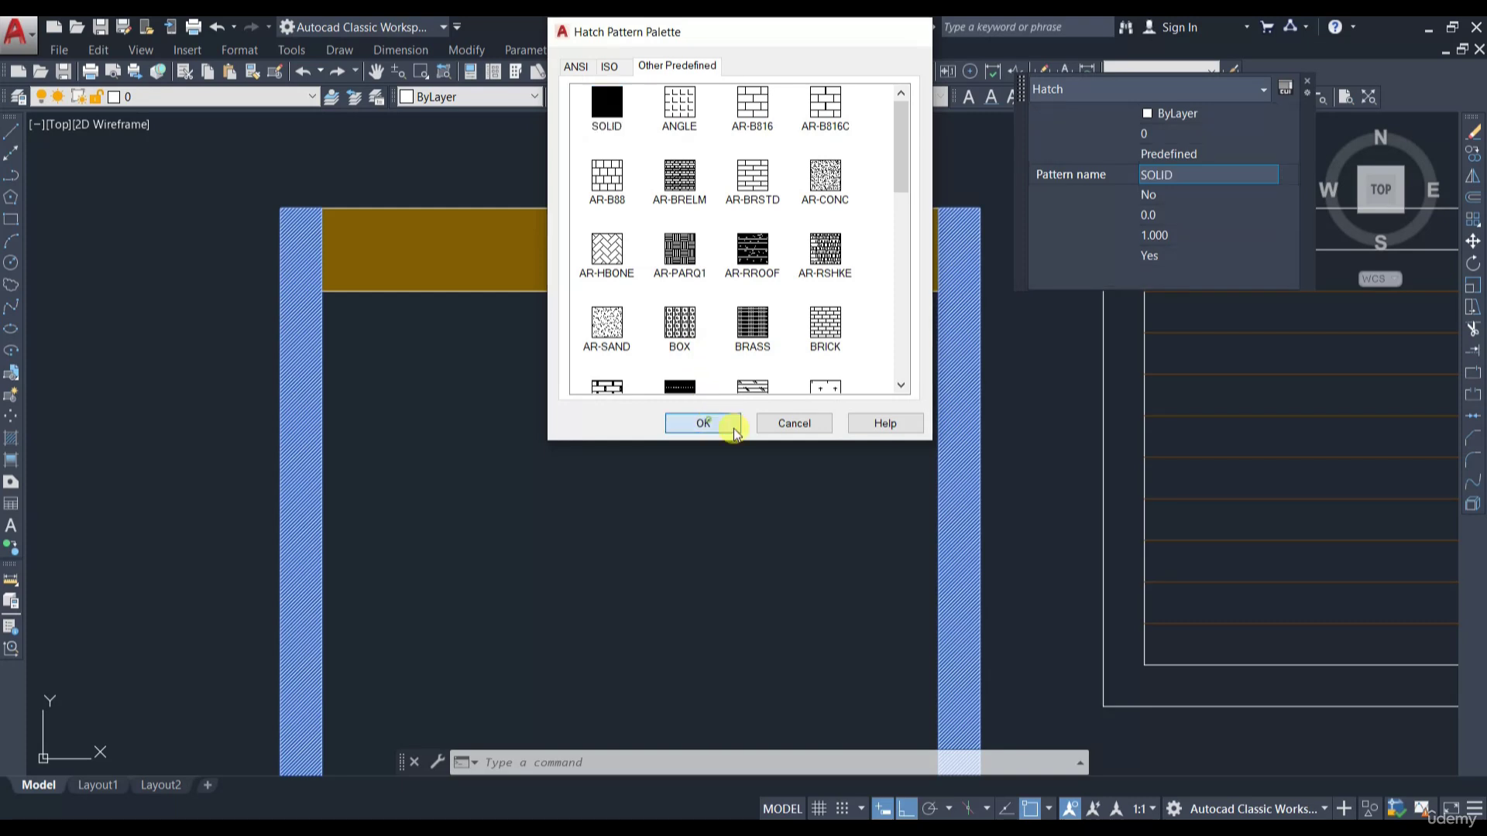
pyautogui.click(702, 422)
pyautogui.press('Escape')
pyautogui.scroll(-5, 1045, 294)
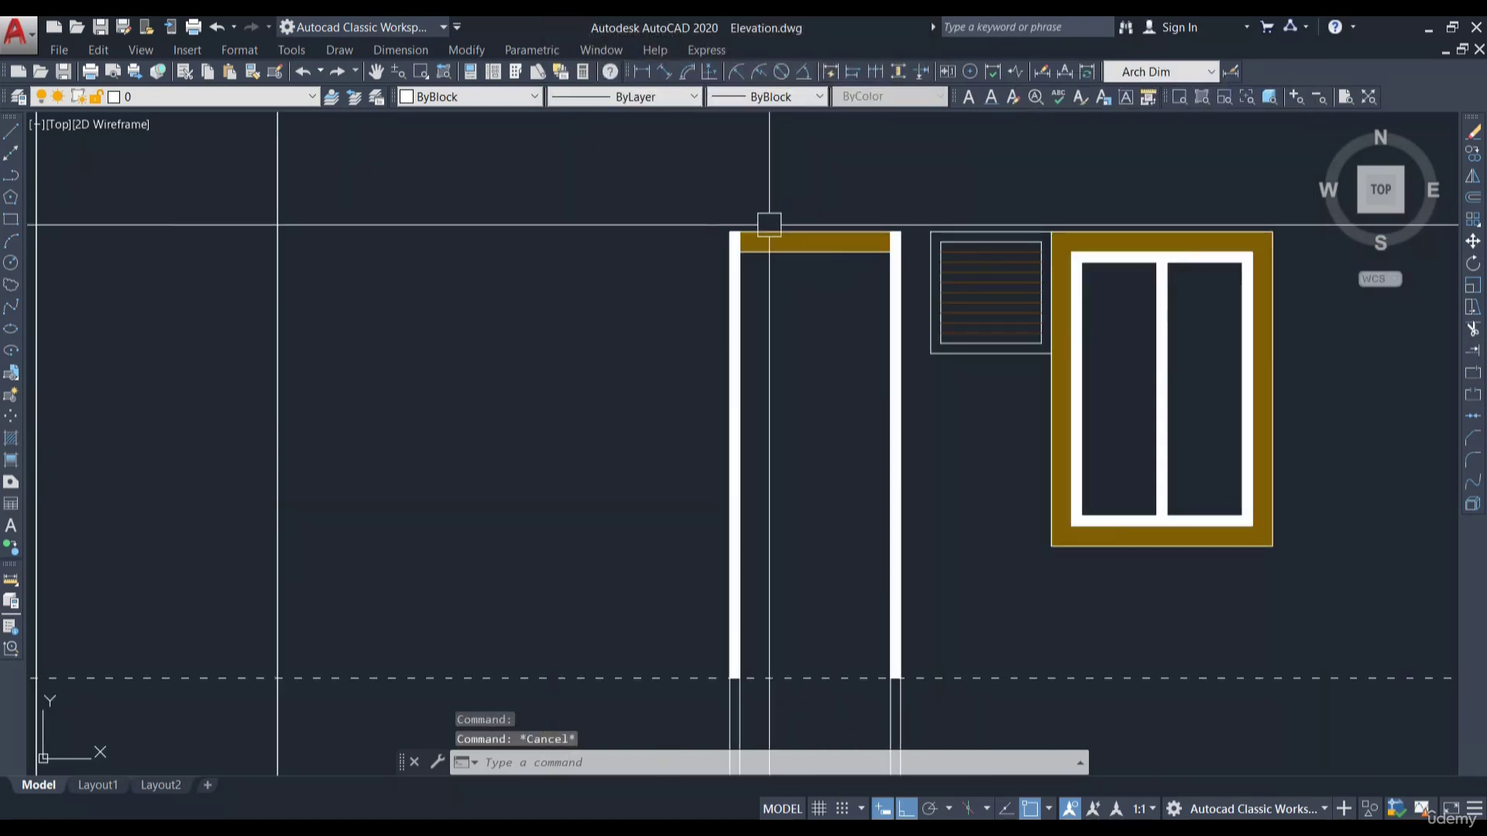
# Trim the vertical door projection lines just below the floor level line
pyautogui.scroll(-4, 769, 224)
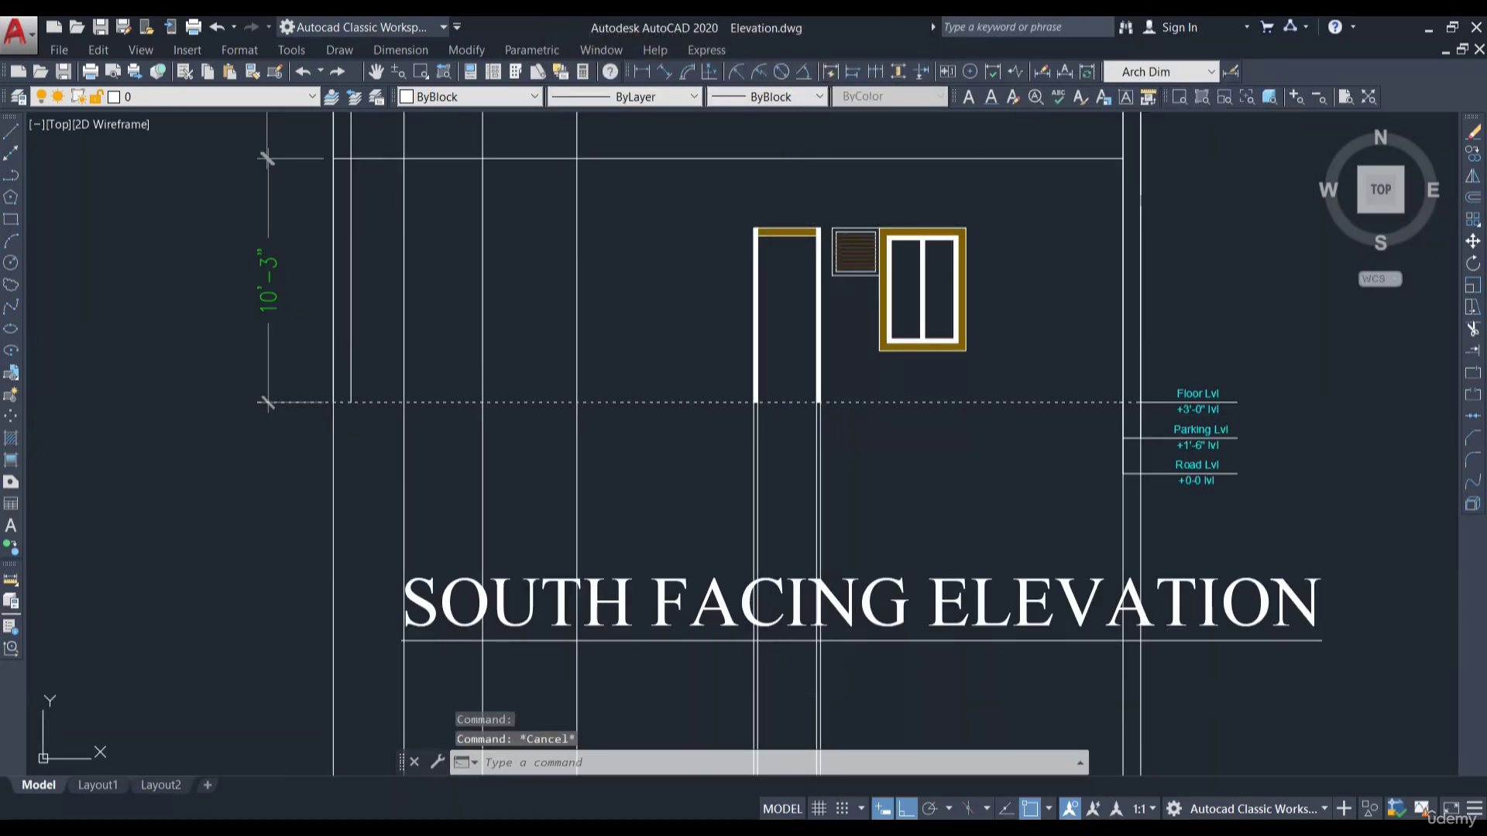
pyautogui.write('tr')
pyautogui.press('Return')
pyautogui.press('Return')
pyautogui.click(865, 425)
pyautogui.click(742, 453)
pyautogui.scroll(-4, 836, 465)
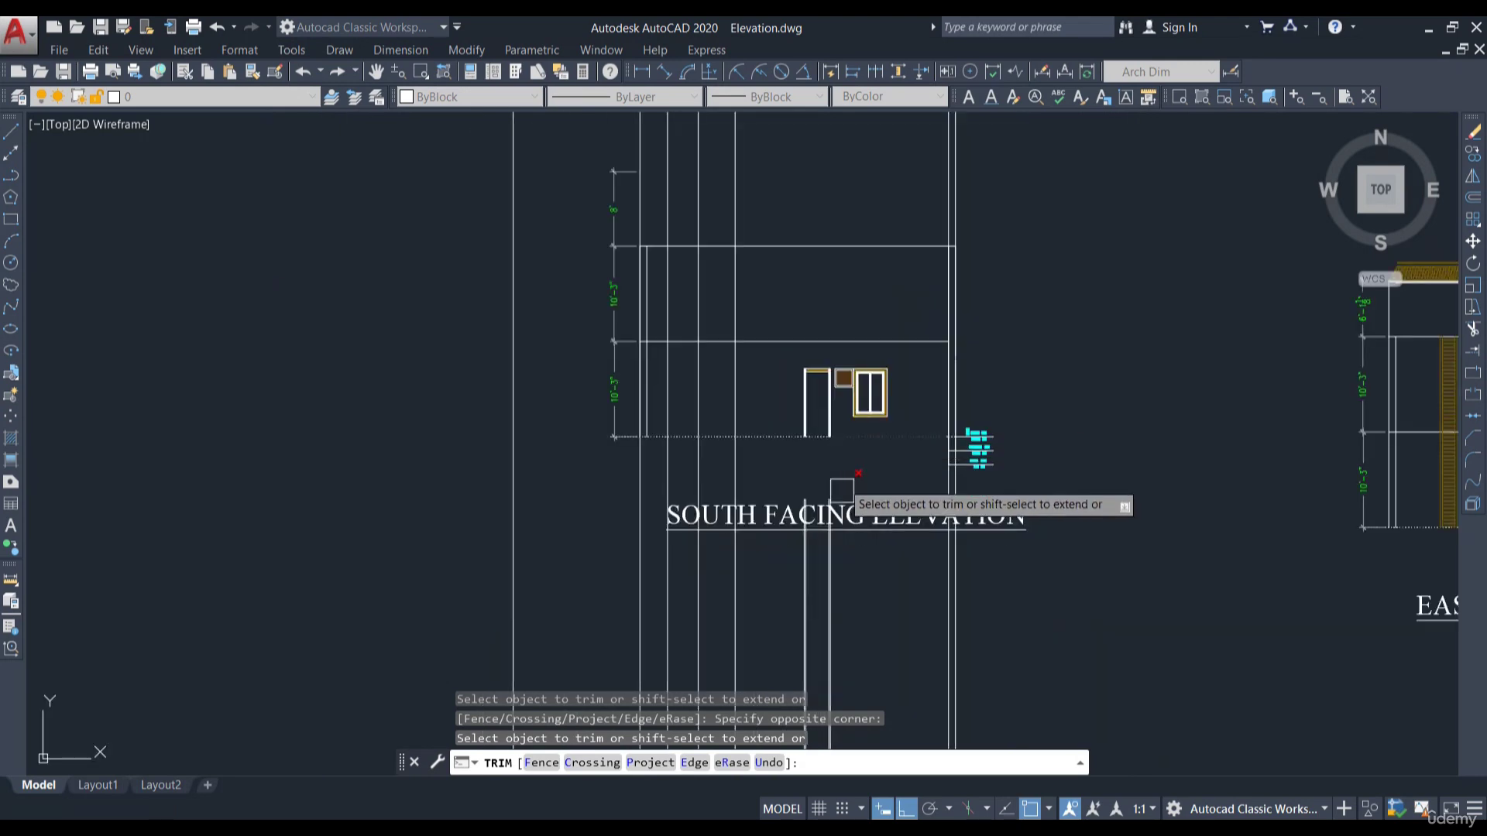
pyautogui.scroll(2, 835, 538)
pyautogui.press('Escape')
# Erase the leftover door projection lines running below the elevation title
pyautogui.click(841, 545)
pyautogui.click(760, 563)
pyautogui.write('e')
pyautogui.press('Return')
# Draw a sill-level line from the existing window's lower-left corner through both projection lines of window W2 in the floor plan
pyautogui.scroll(-4, 999, 475)
pyautogui.scroll(6, 939, 206)
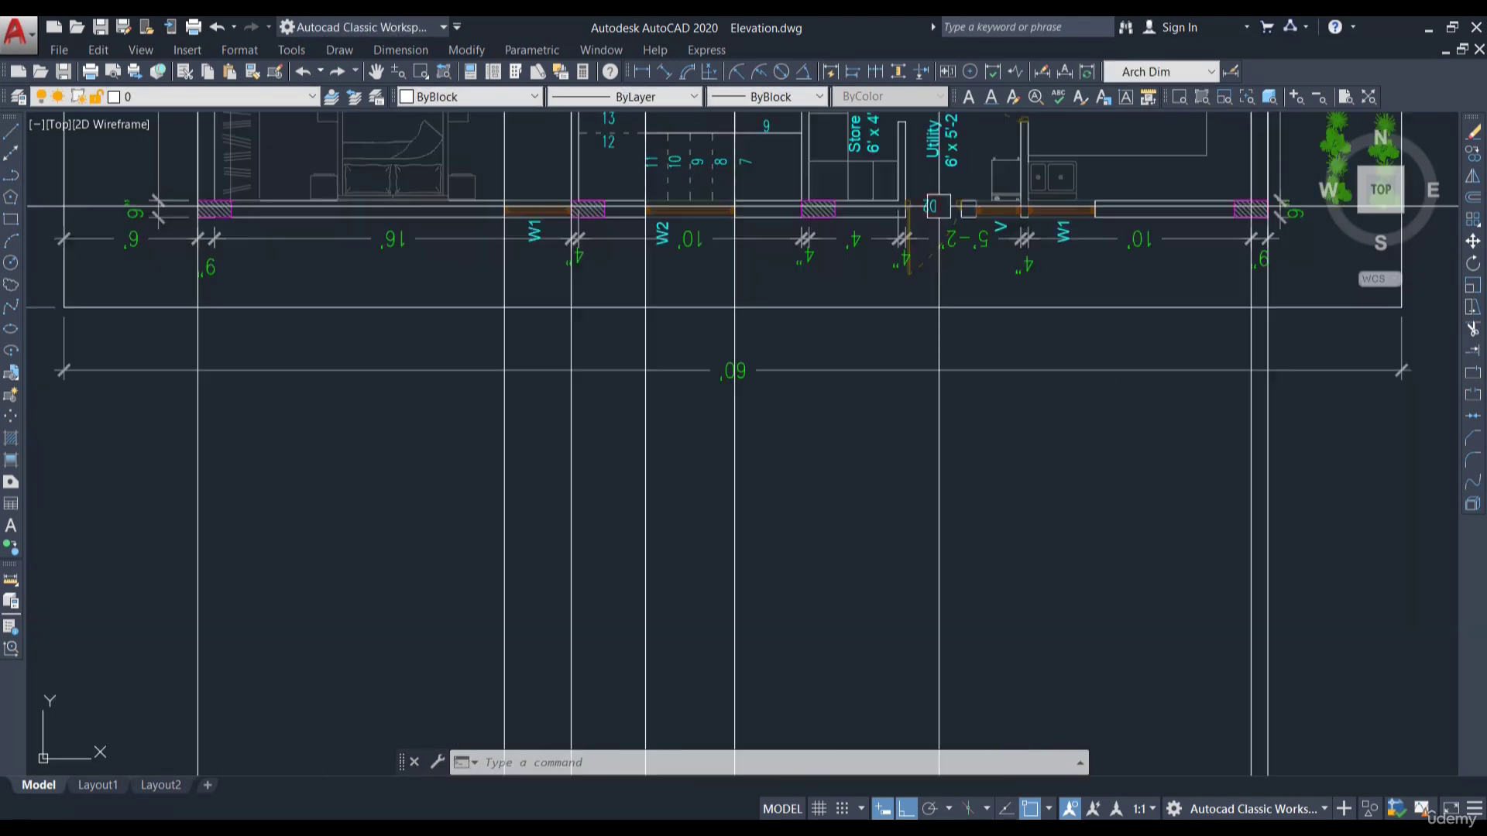
pyautogui.moveTo(884, 242); pyautogui.dragTo(921, 337, button='middle')
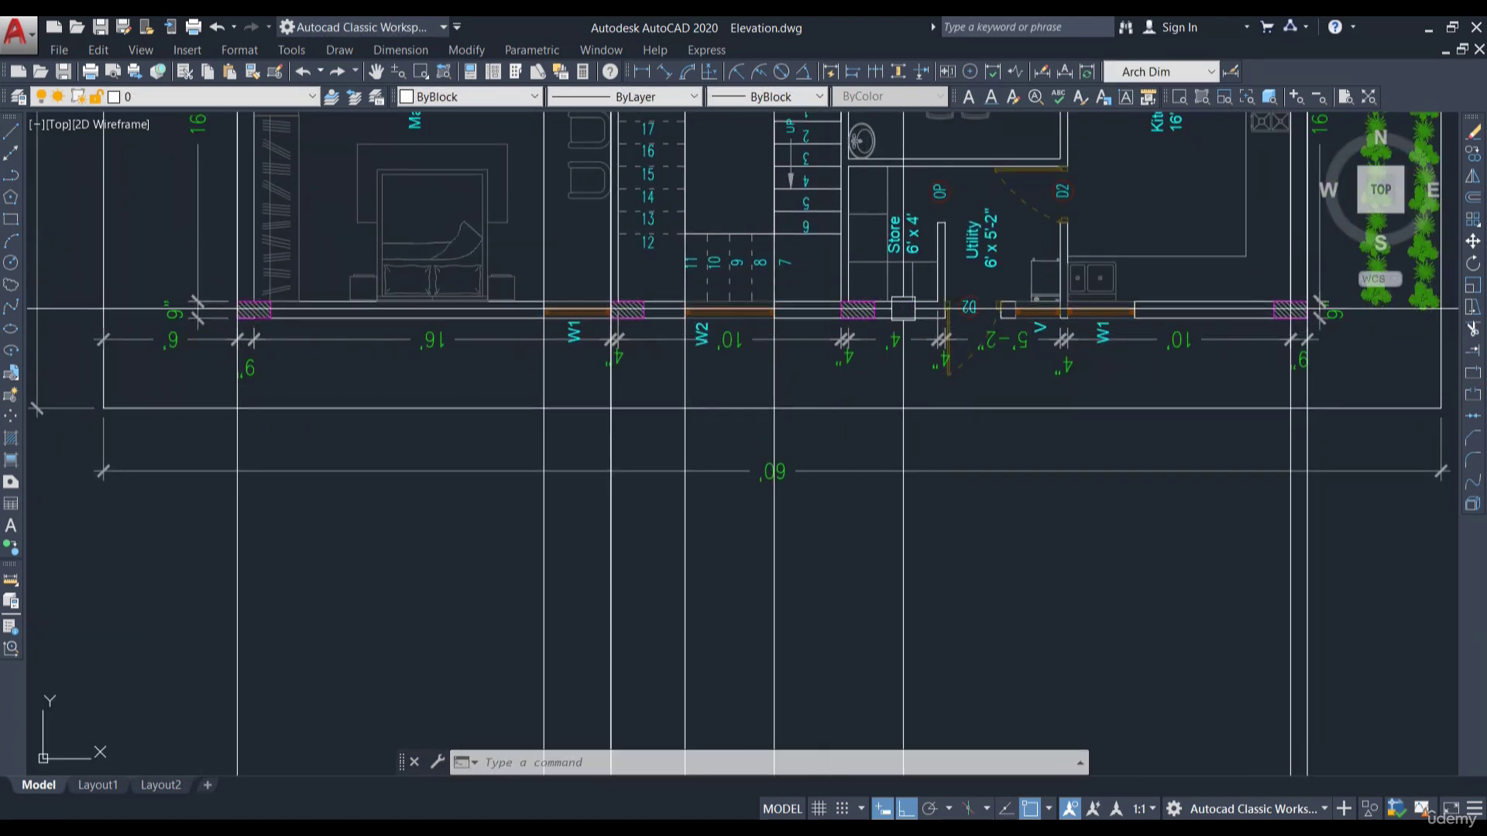
pyautogui.moveTo(820, 319); pyautogui.dragTo(949, 311, button='middle')
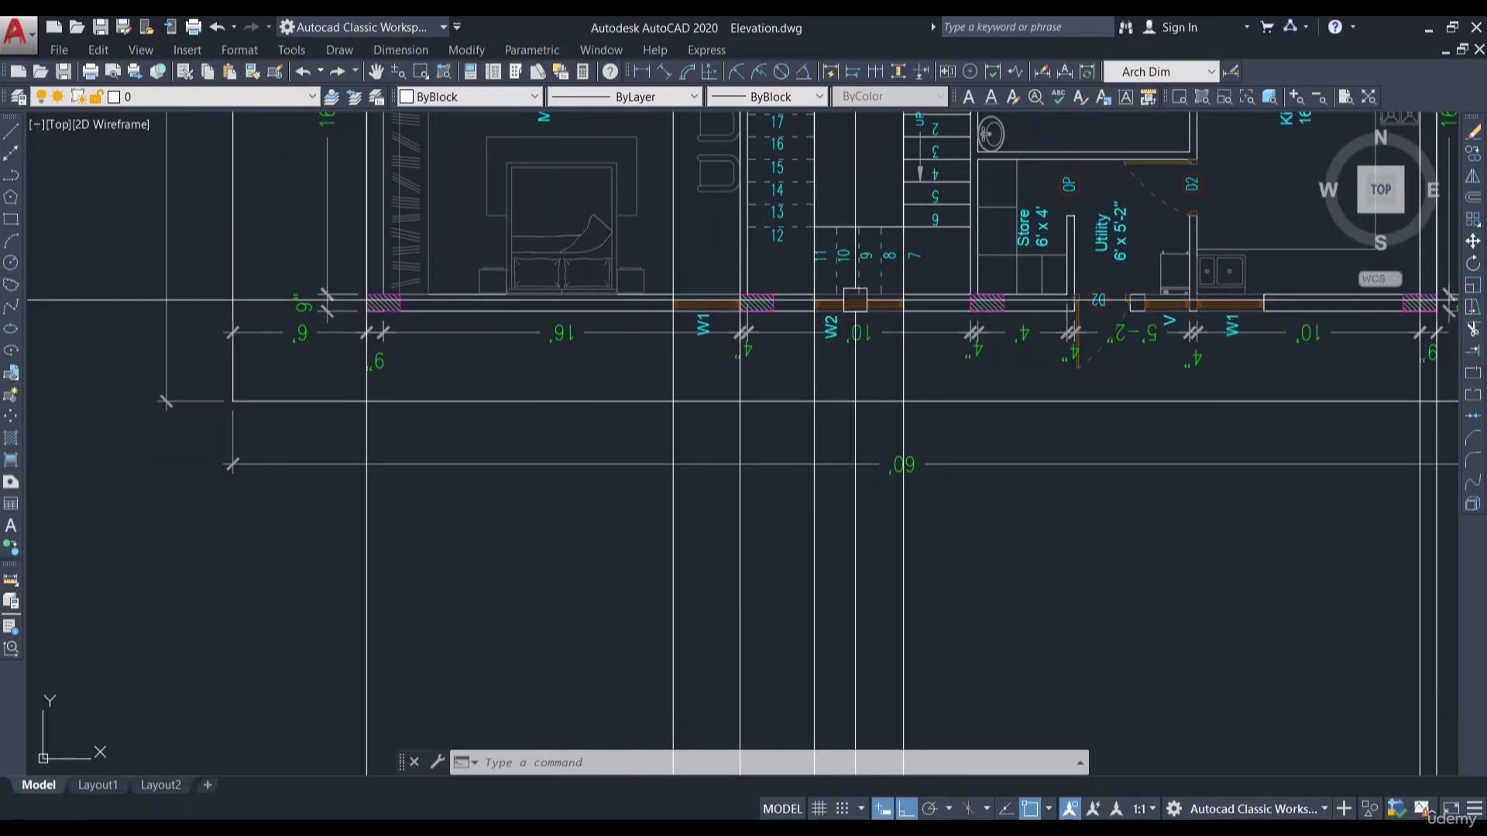
pyautogui.scroll(-5, 848, 585)
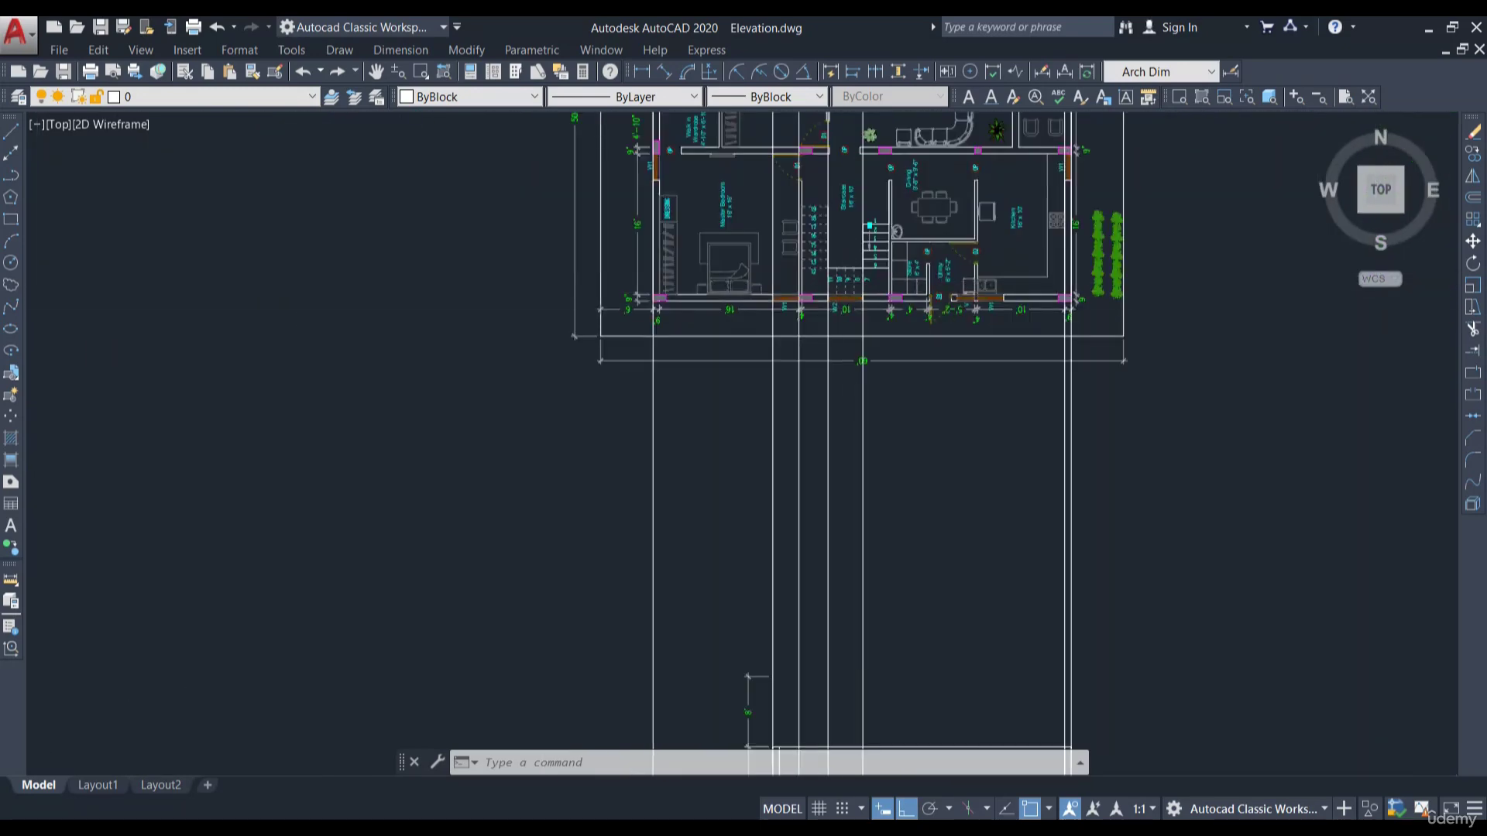
pyautogui.scroll(8, 848, 585)
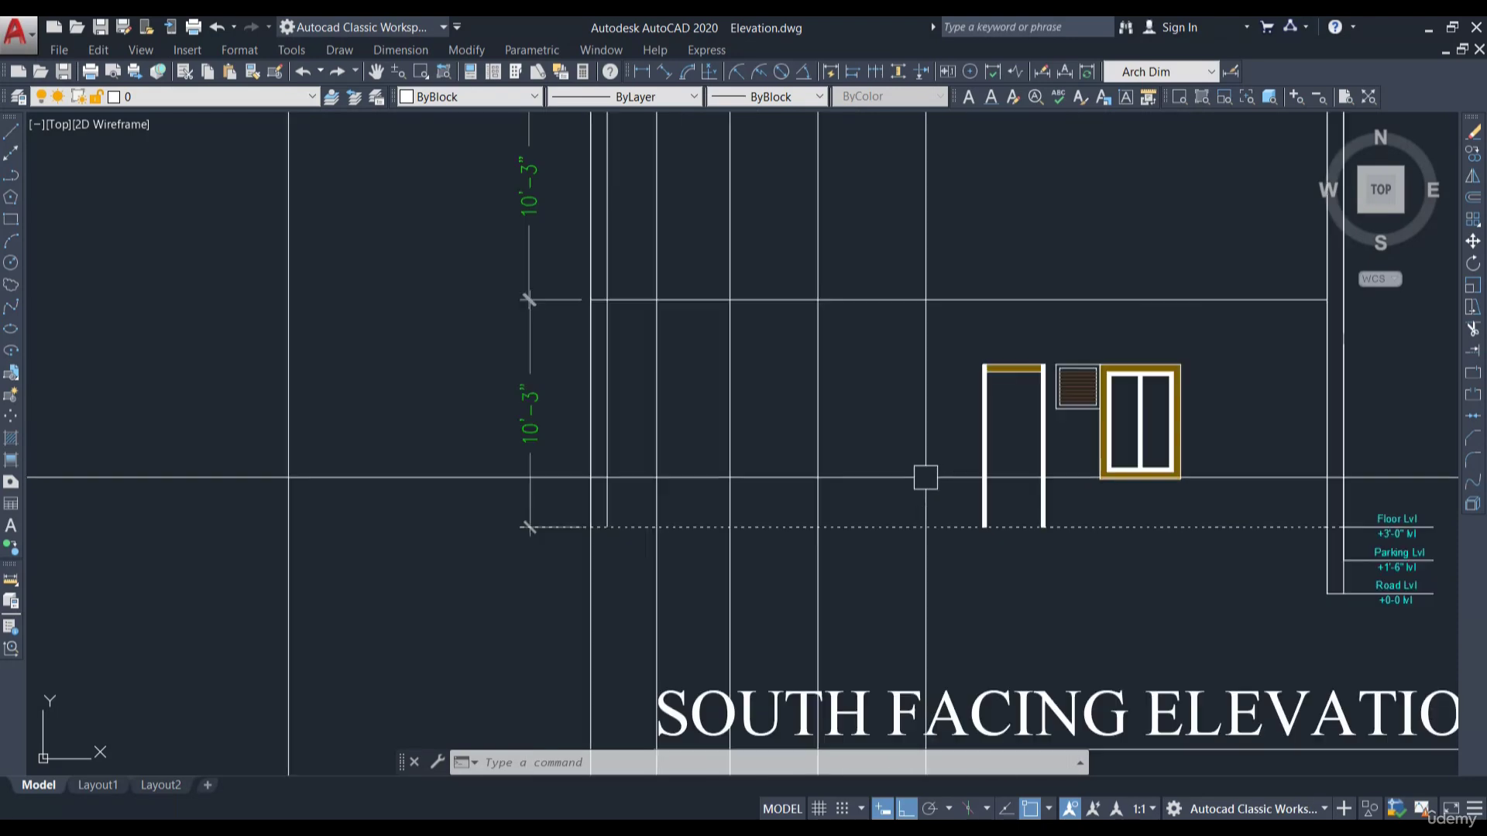
pyautogui.press('Return')
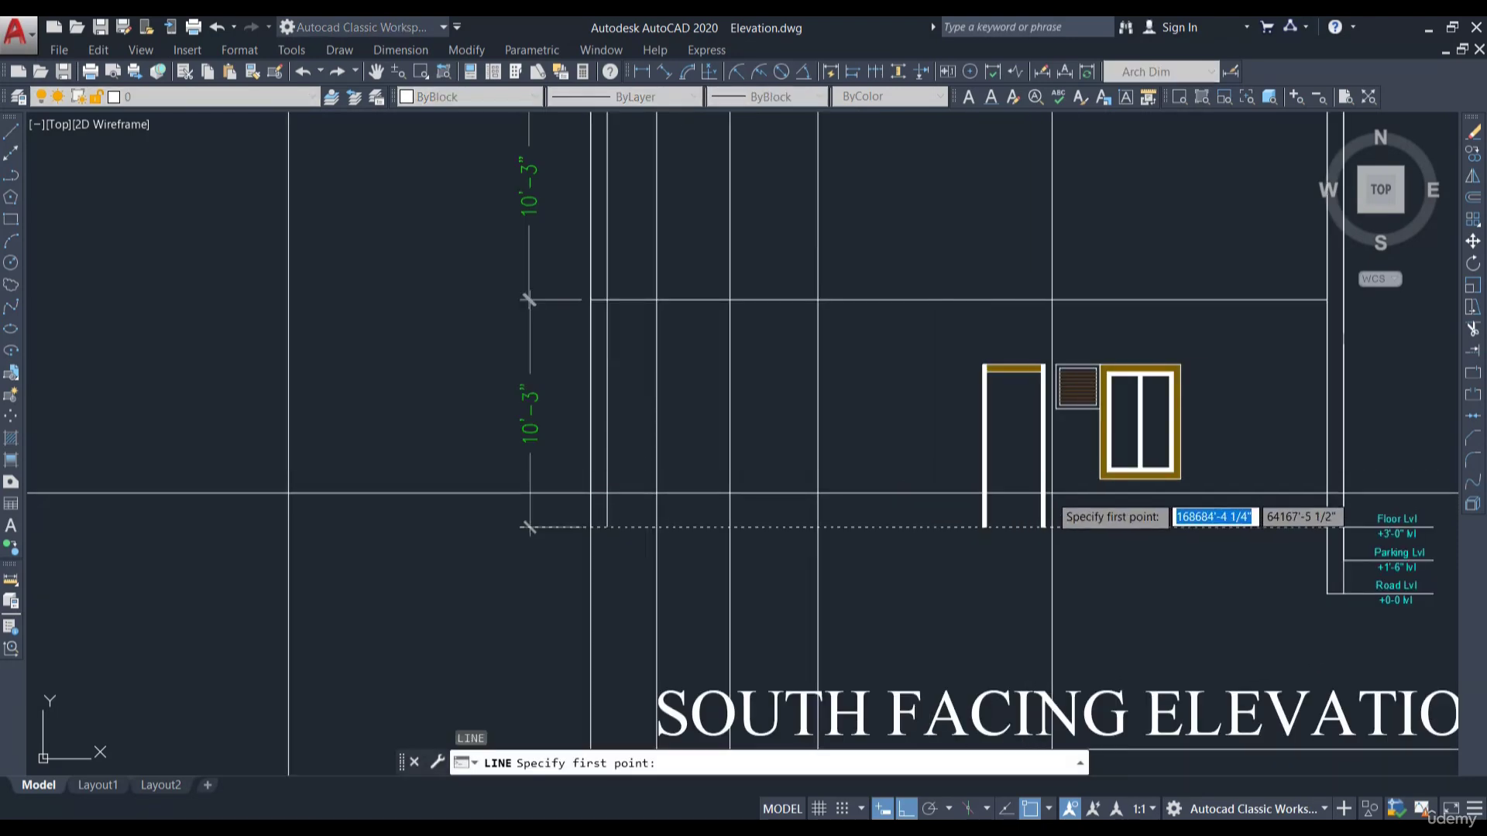
pyautogui.click(1100, 478)
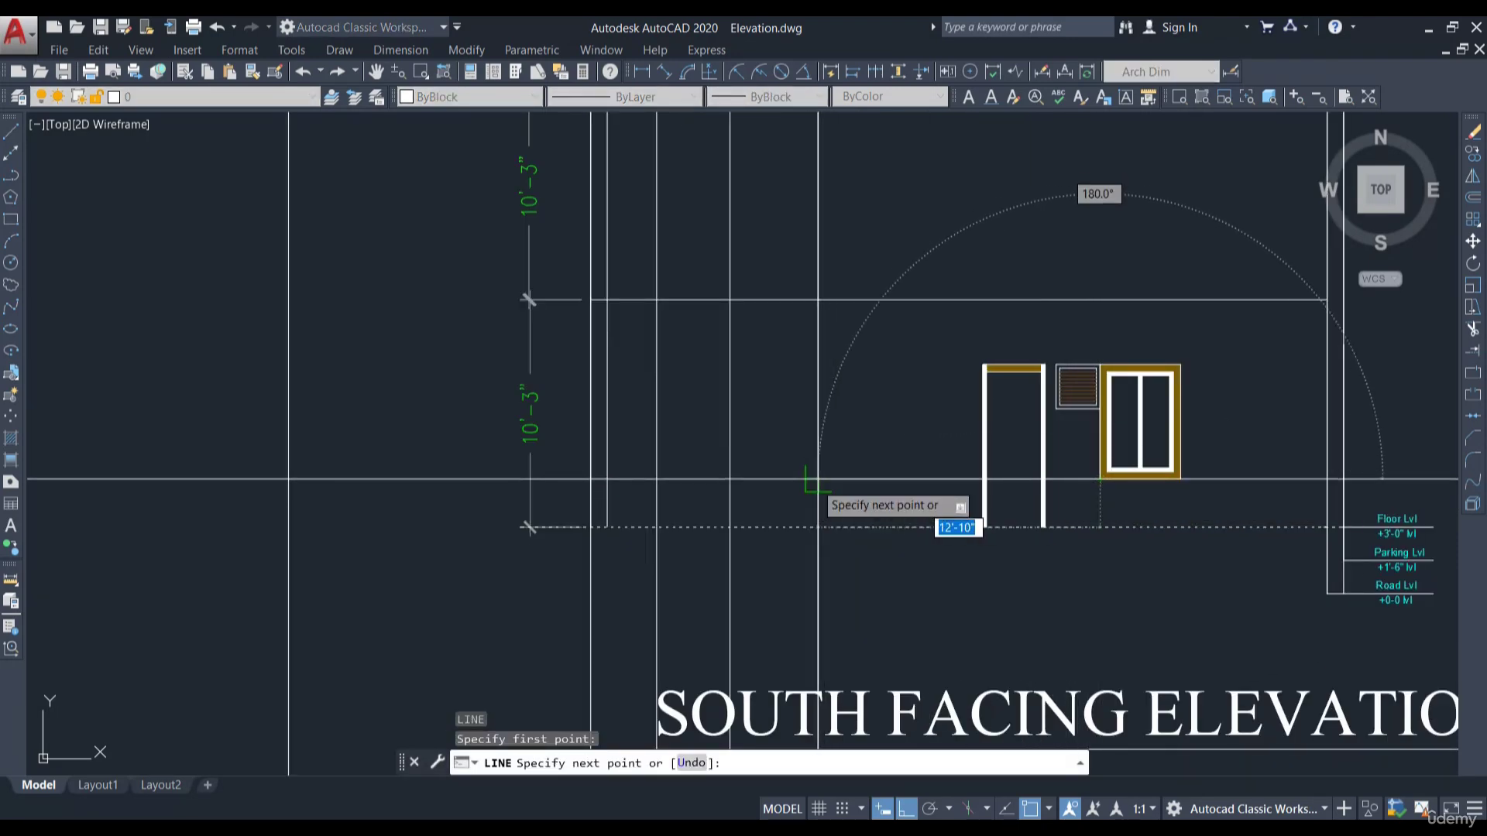
pyautogui.click(817, 480)
pyautogui.click(729, 480)
pyautogui.press('Escape')
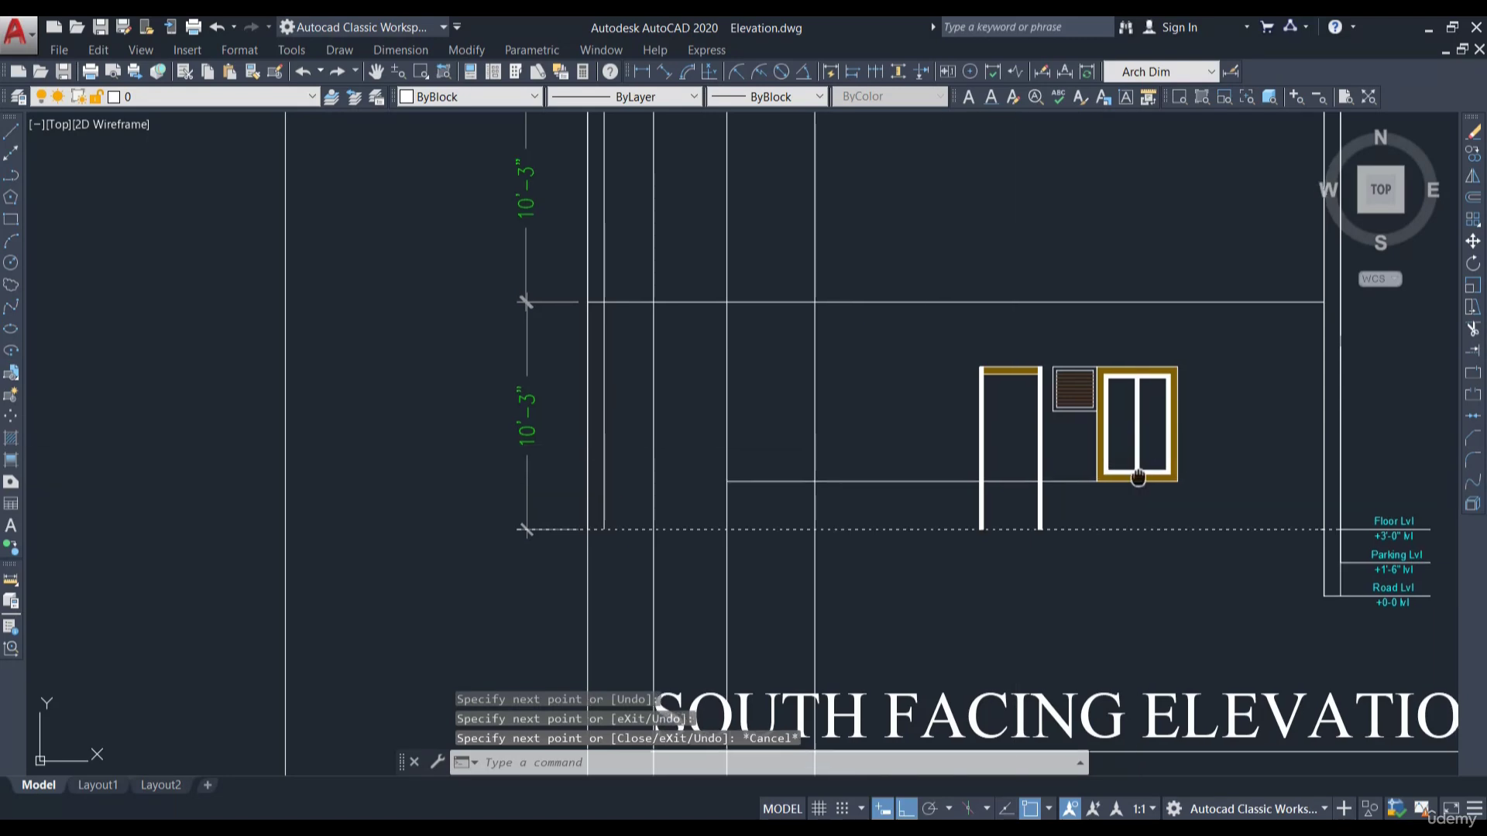
# Copy the two-pane window by its lower-right corner to where the sill line meets W2's right projection line
pyautogui.scroll(2, 1137, 477)
pyautogui.click(1095, 424)
pyautogui.click(938, 427)
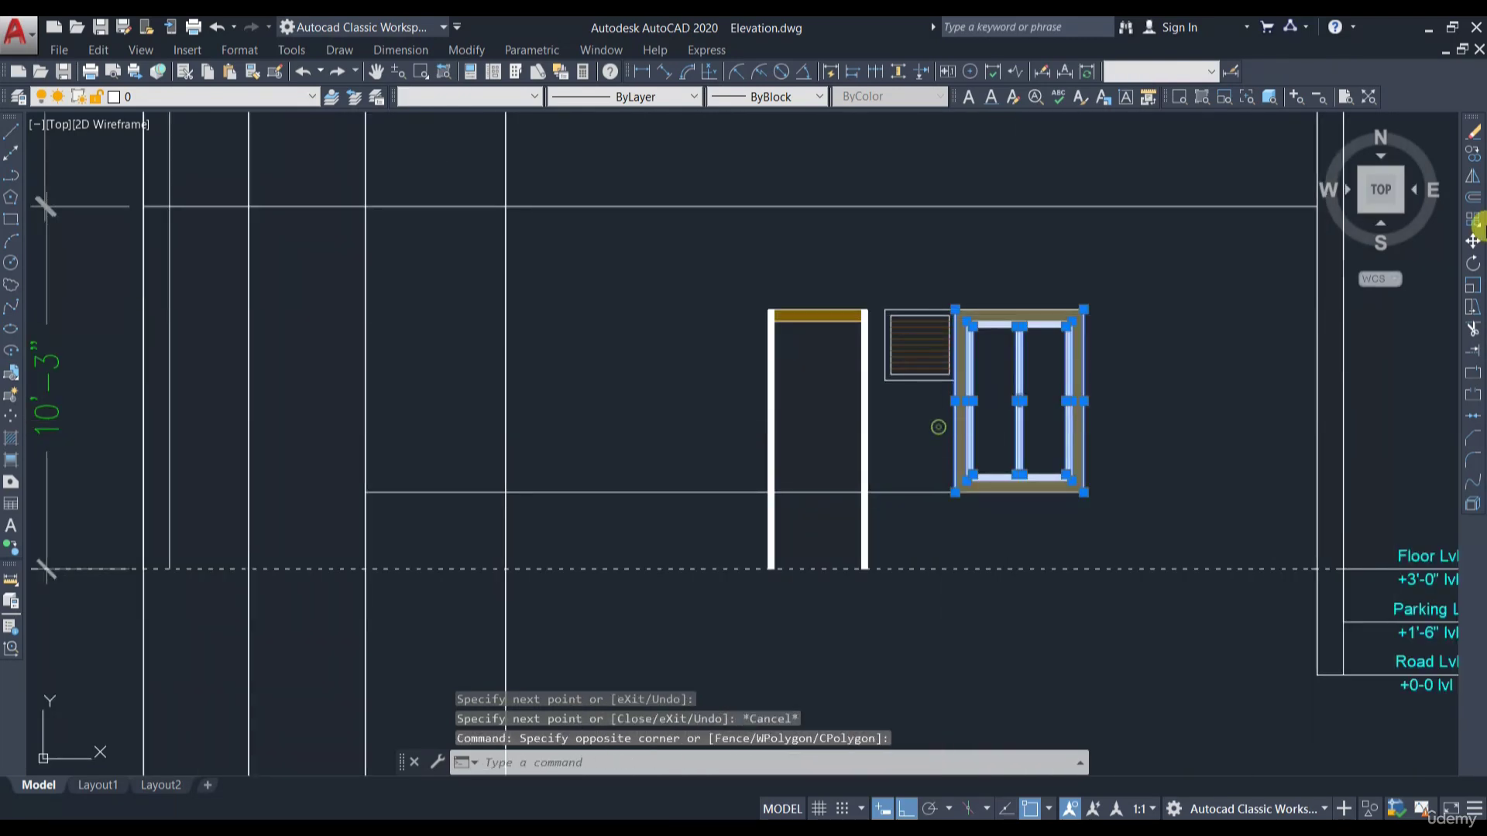
pyautogui.click(1476, 156)
pyautogui.scroll(2, 1149, 465)
pyautogui.click(1043, 514)
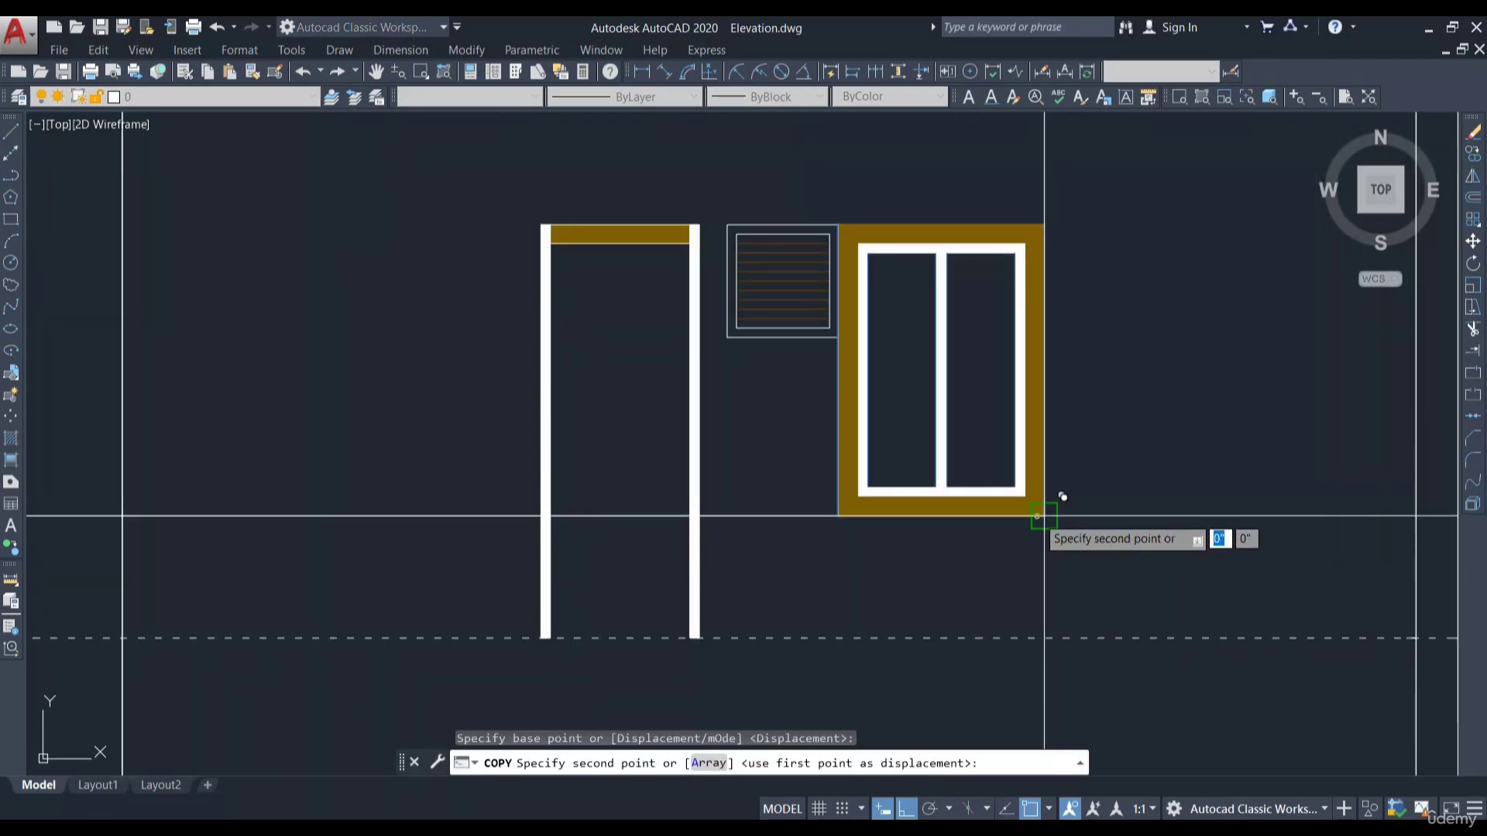
pyautogui.scroll(-2, 1063, 496)
pyautogui.click(507, 487)
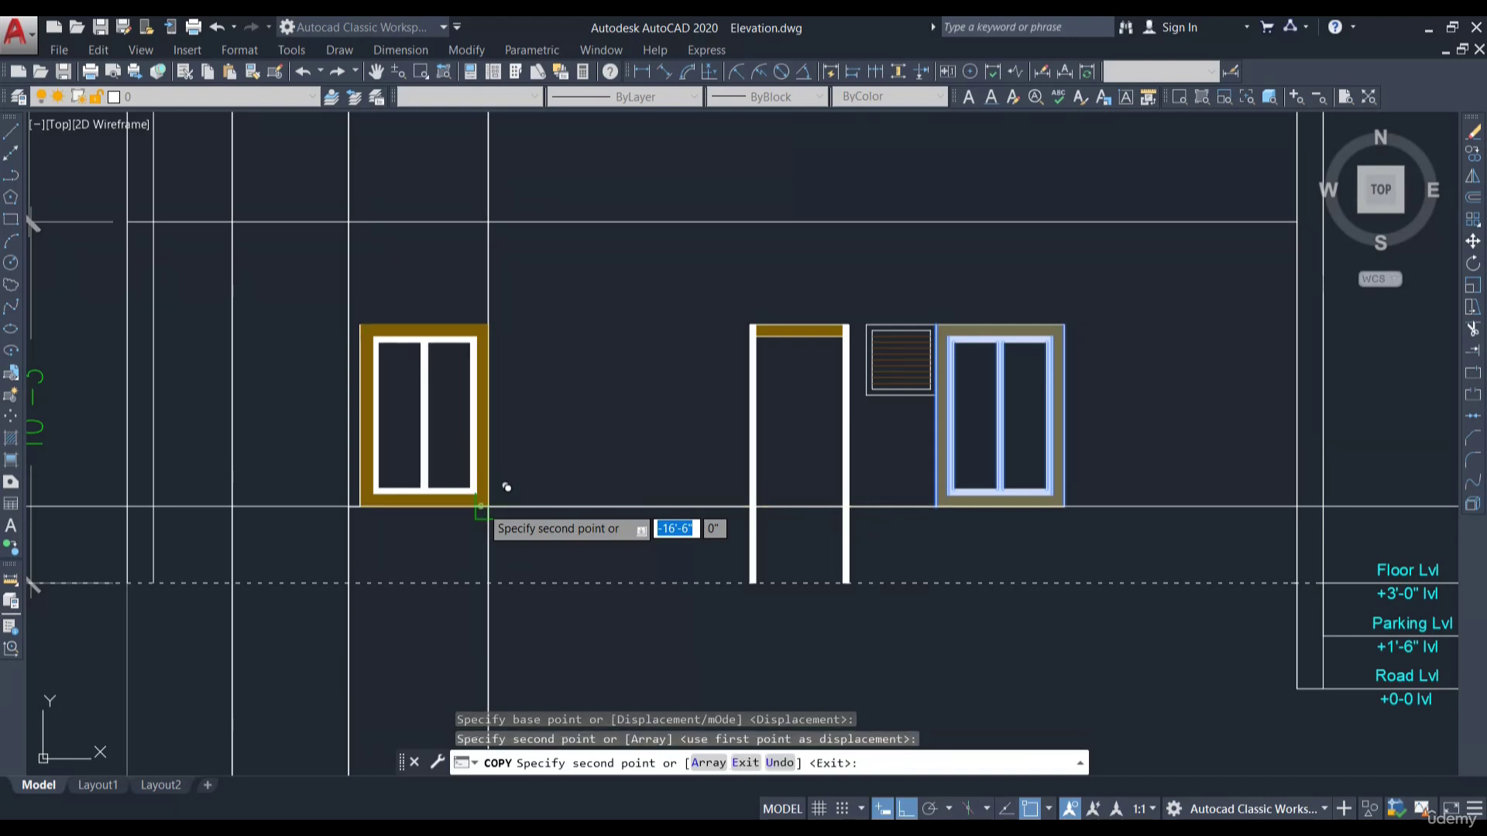
pyautogui.press('Return')
# Erase both segments of the sill-level guide line
pyautogui.click(654, 508)
pyautogui.write('e')
pyautogui.press('Return')
pyautogui.moveTo(635, 468); pyautogui.dragTo(785, 453, button='middle')
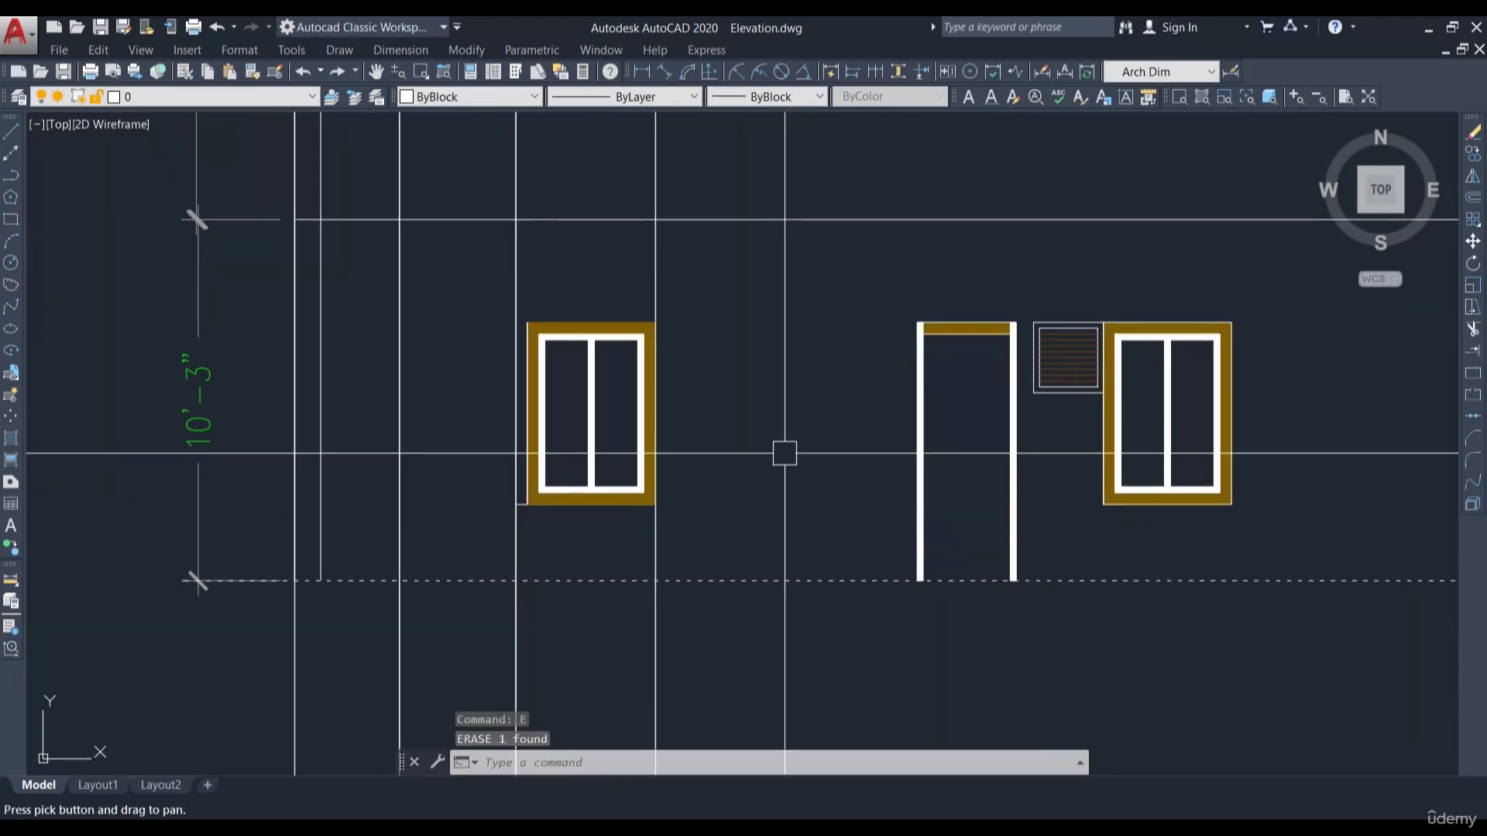
pyautogui.scroll(4, 484, 491)
pyautogui.scroll(-3, 499, 482)
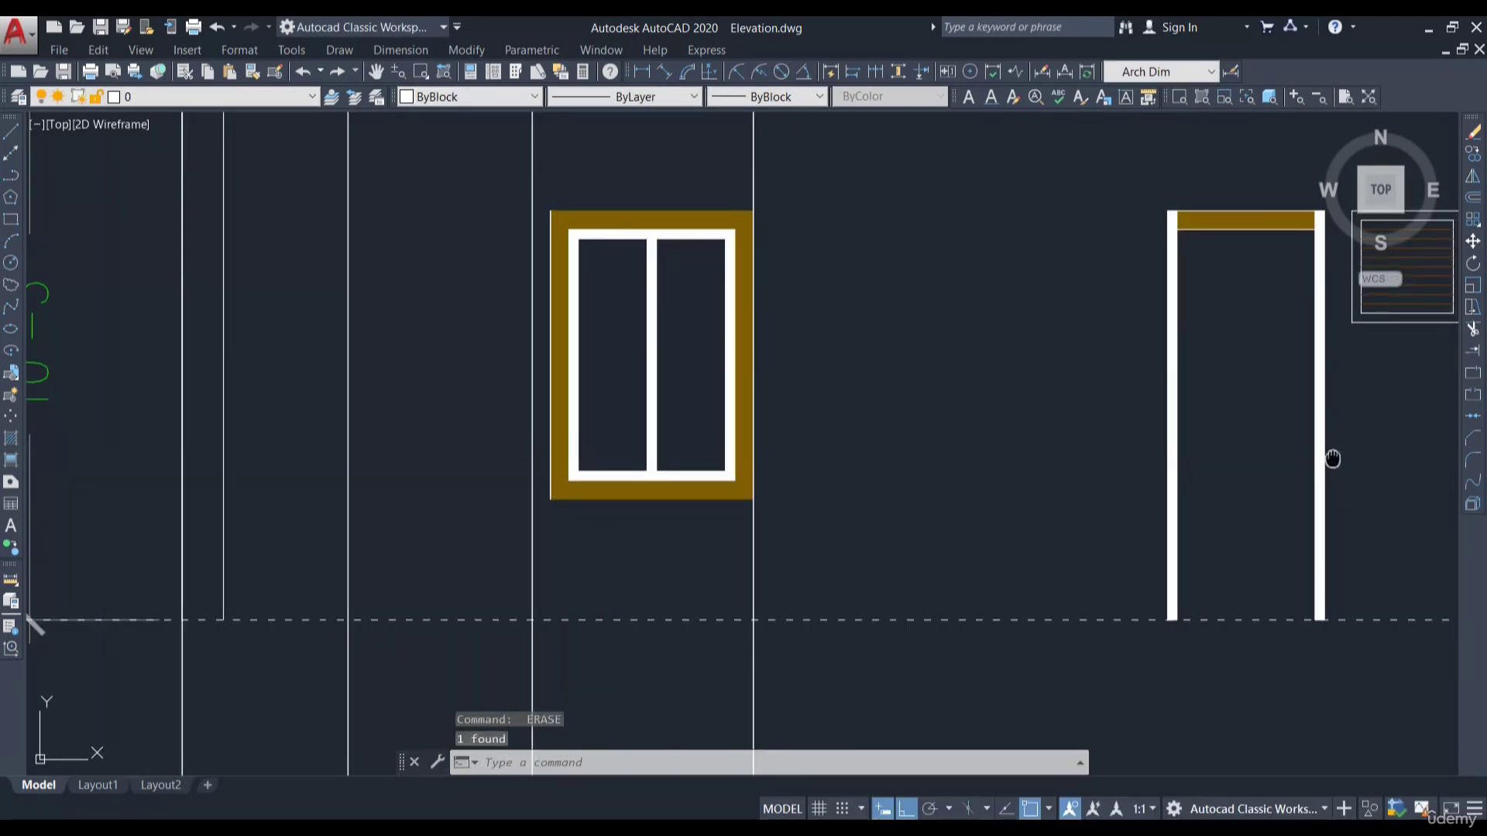
# Draw a line along the copied window's bottom edge, starting at its lower-left corner
pyautogui.moveTo(1333, 459); pyautogui.dragTo(829, 438, button='middle')
pyautogui.scroll(-2, 830, 438)
pyautogui.scroll(2, 354, 470)
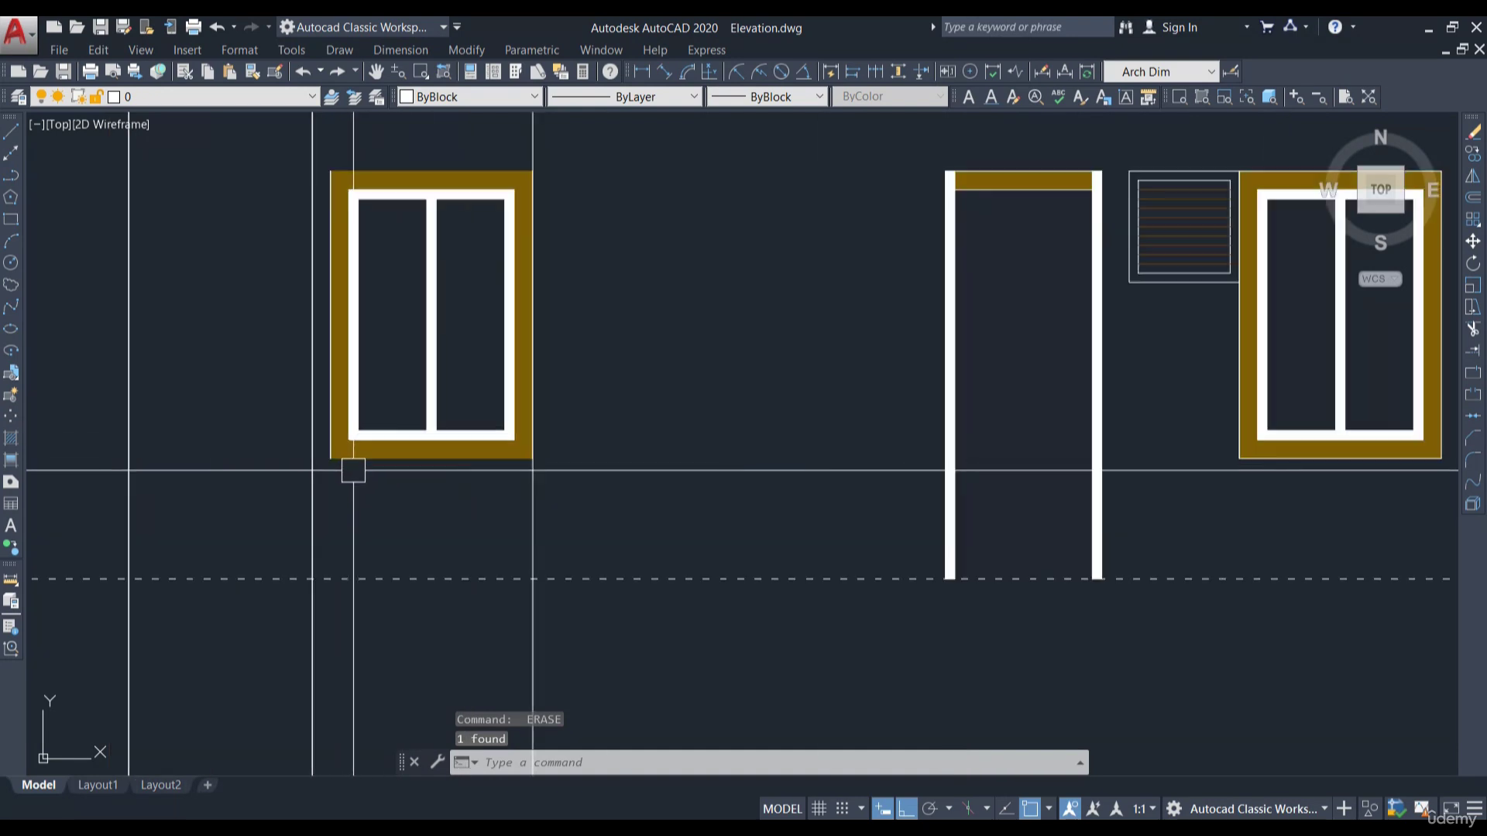
pyautogui.write('l')
pyautogui.press('Return')
pyautogui.click(330, 458)
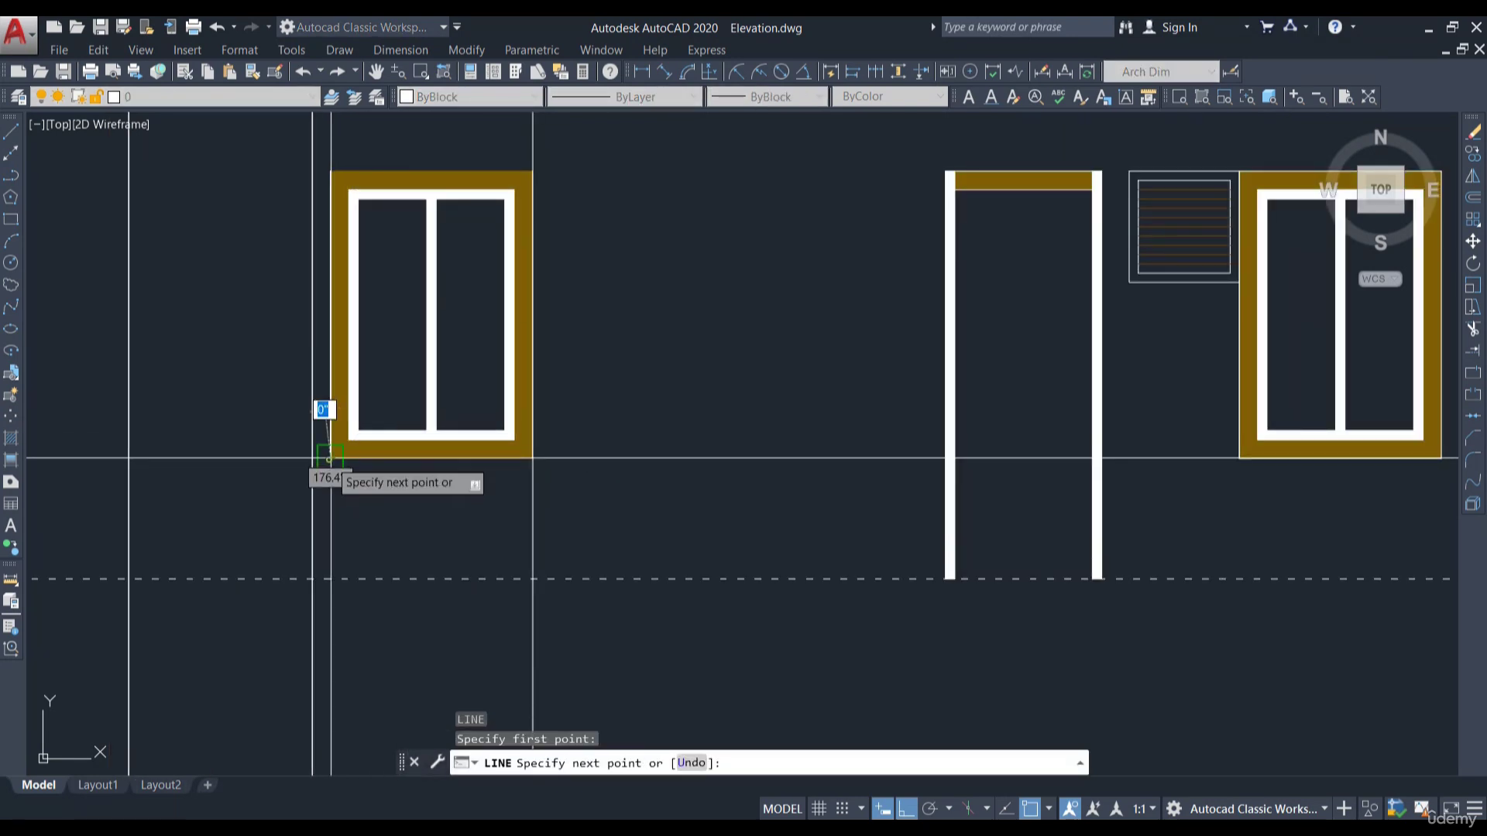
pyautogui.moveTo(532, 458); pyautogui.dragTo(790, 462, button='middle')
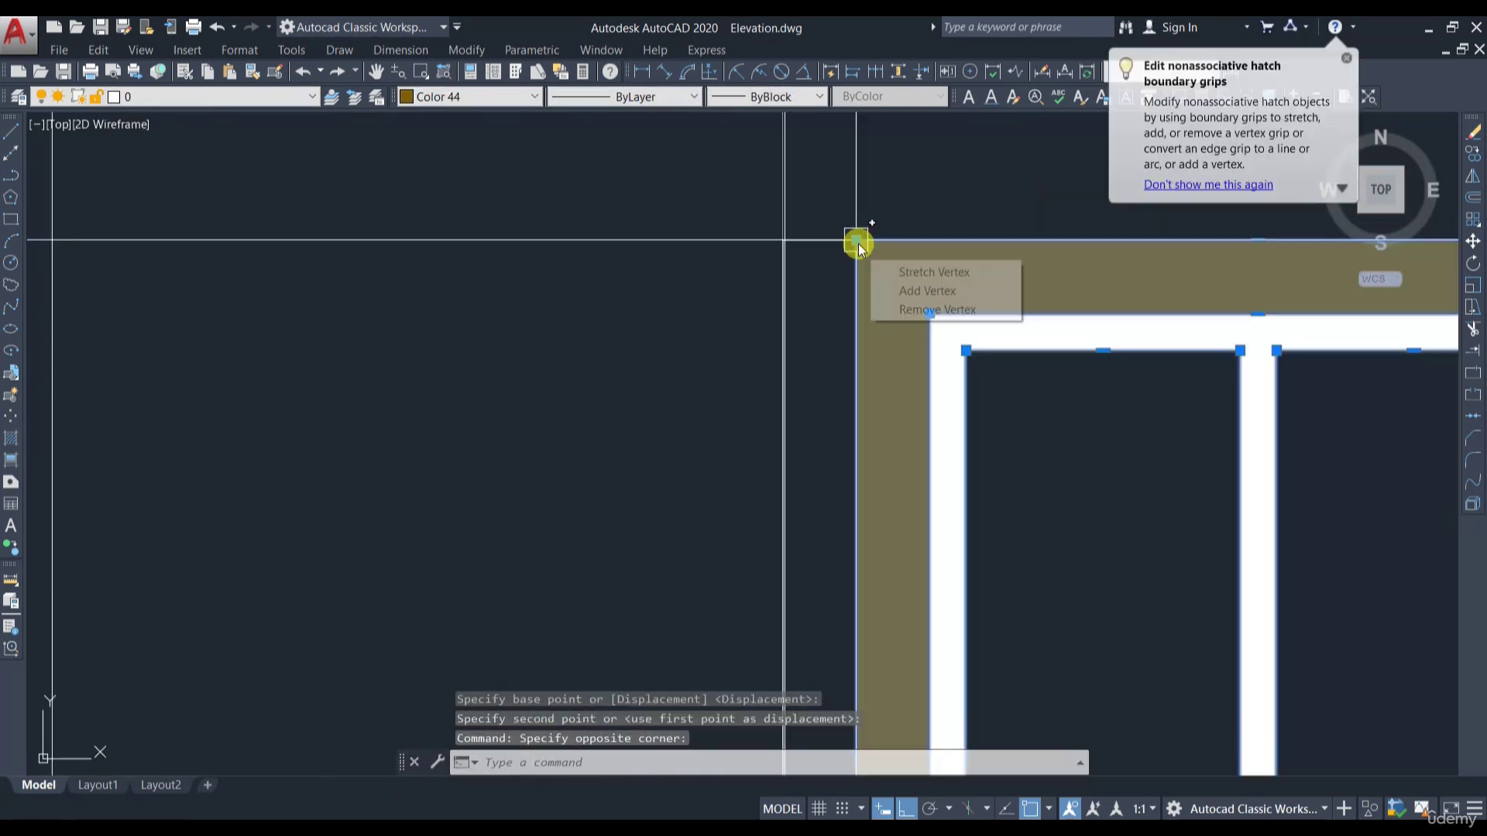
# Stretch the upper-left and lower-left corners of the copied window's Color 44 hatch out to W2's left projection line
pyautogui.click(858, 239)
pyautogui.scroll(-5, 830, 220)
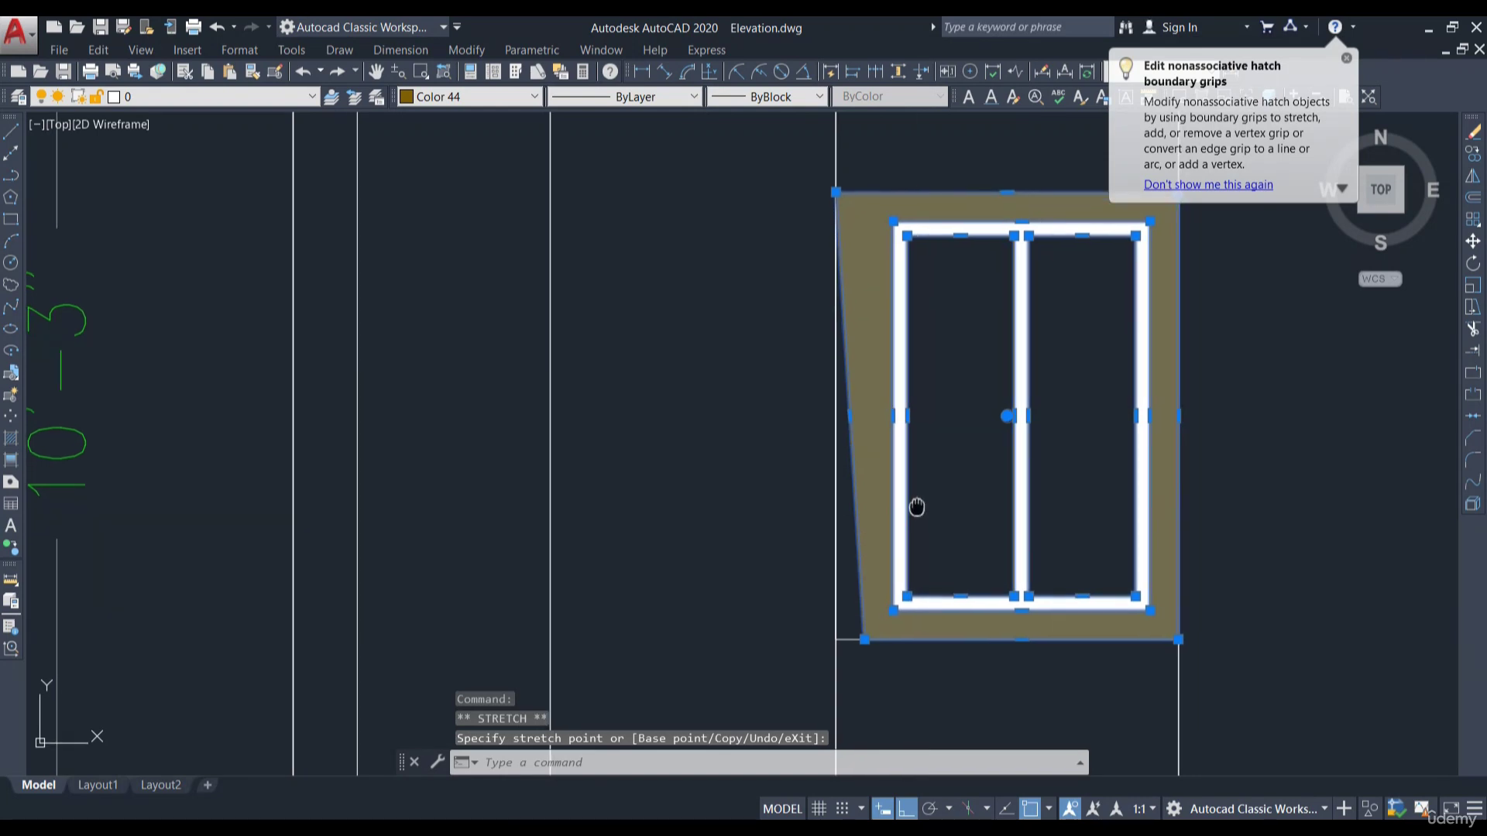
pyautogui.scroll(5, 855, 567)
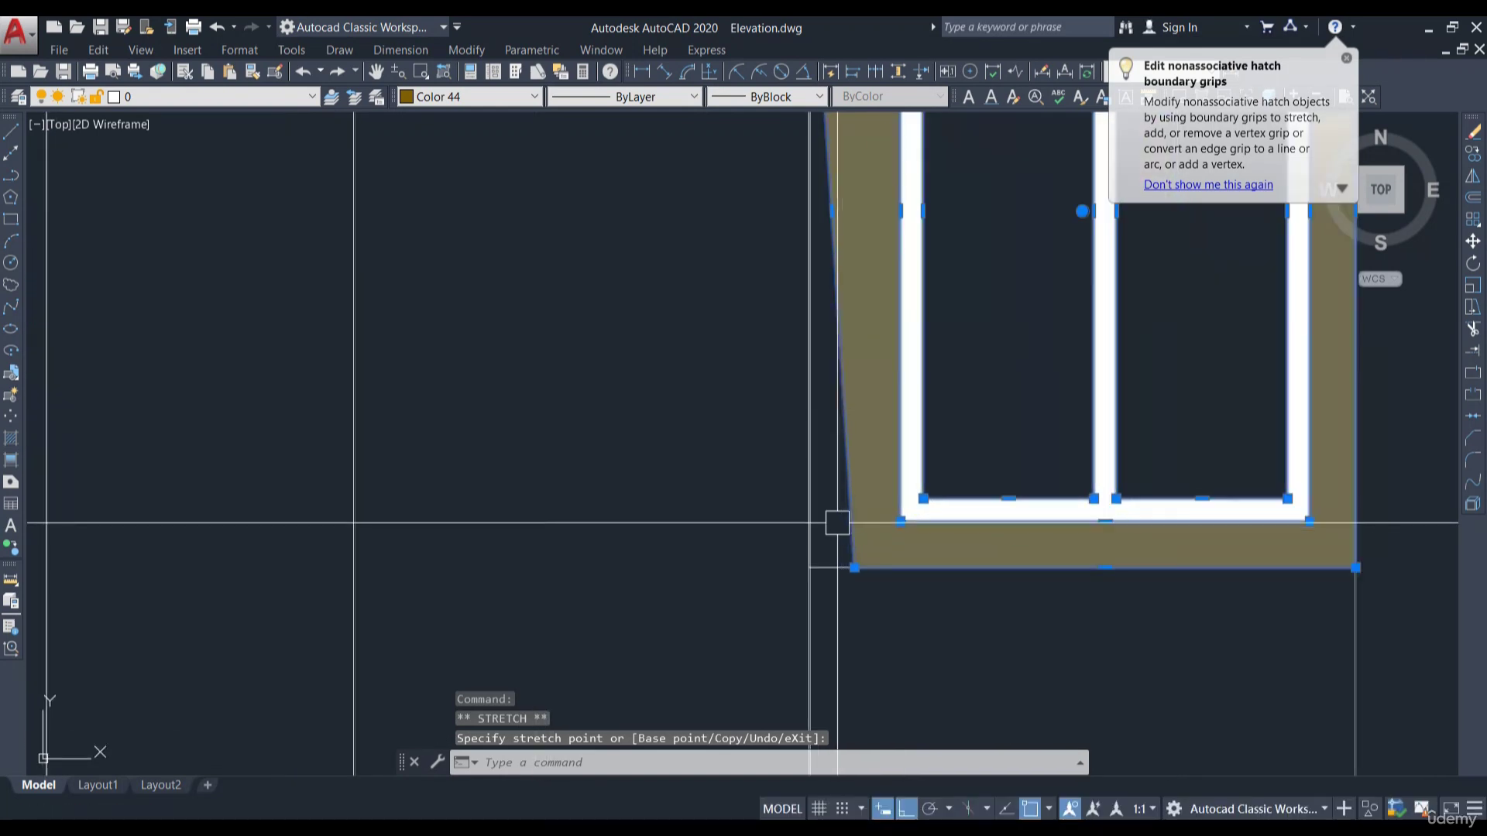
pyautogui.click(810, 568)
pyautogui.scroll(-2, 810, 567)
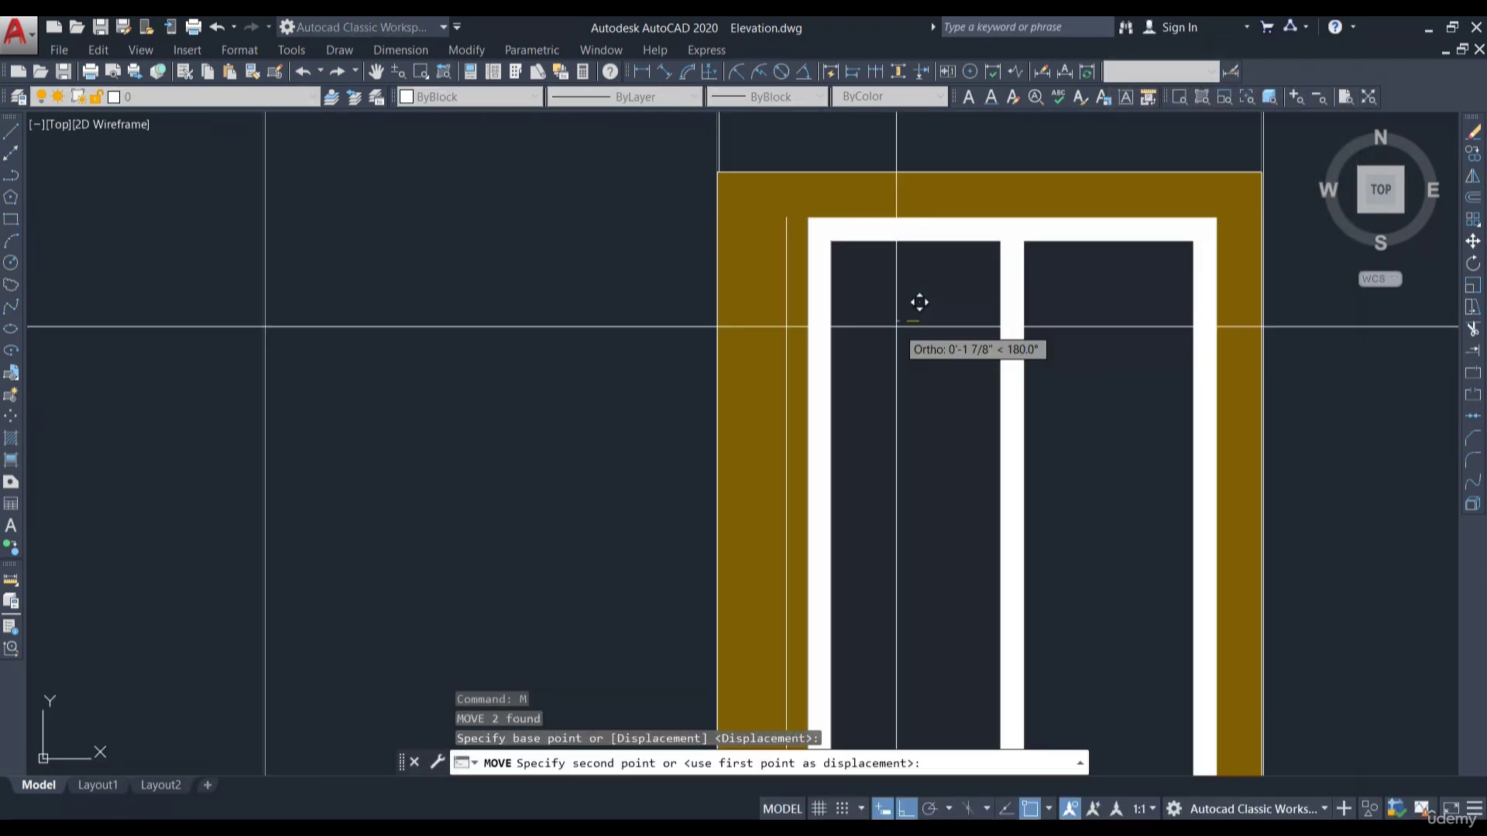
# Move the two selected lines of the copied window's left inner frame 4" left and measure their offset from the outer edge
pyautogui.press('Return')
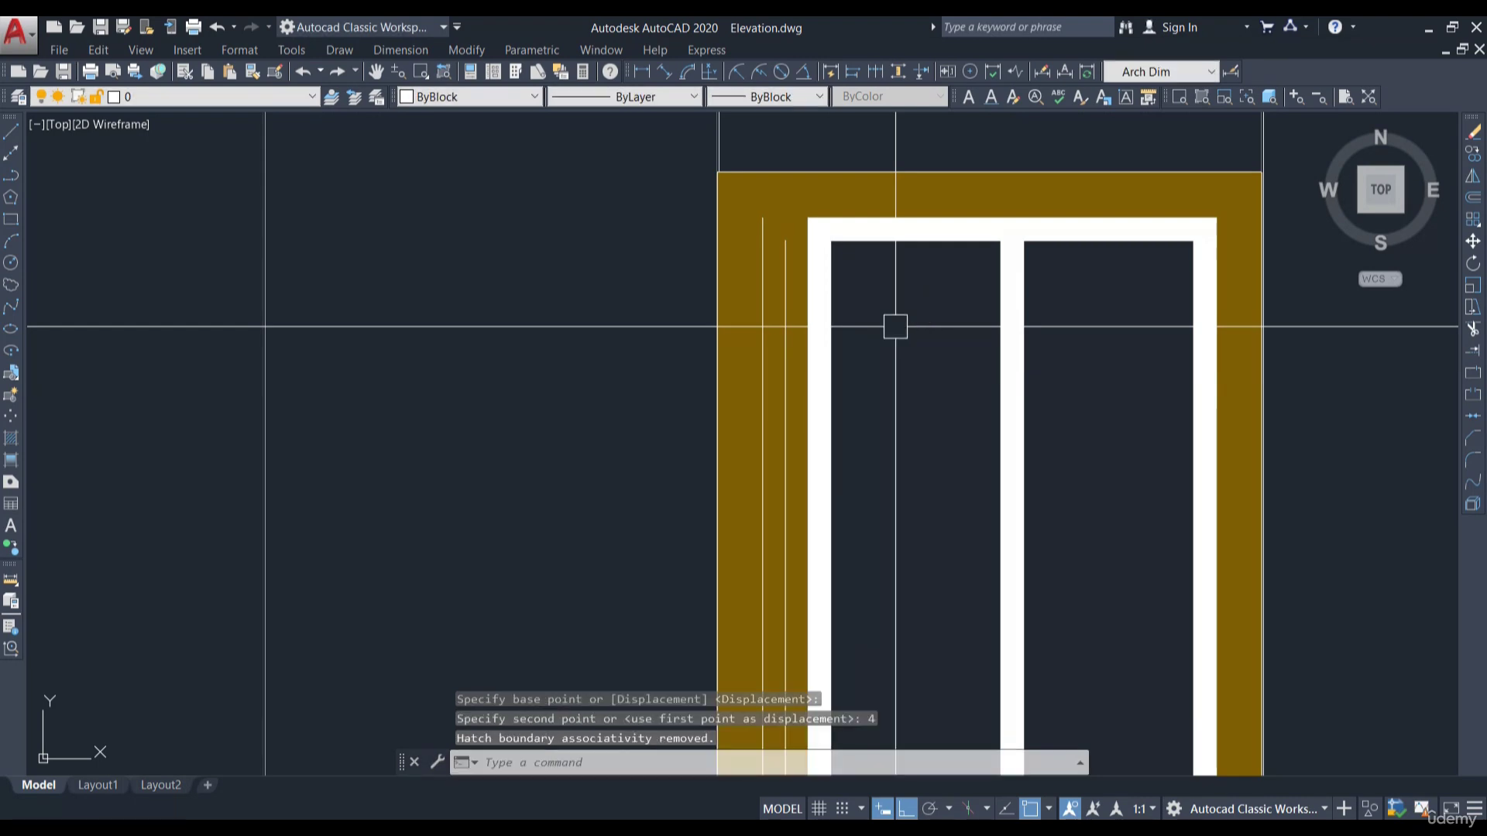
pyautogui.click(642, 73)
pyautogui.scroll(2, 724, 204)
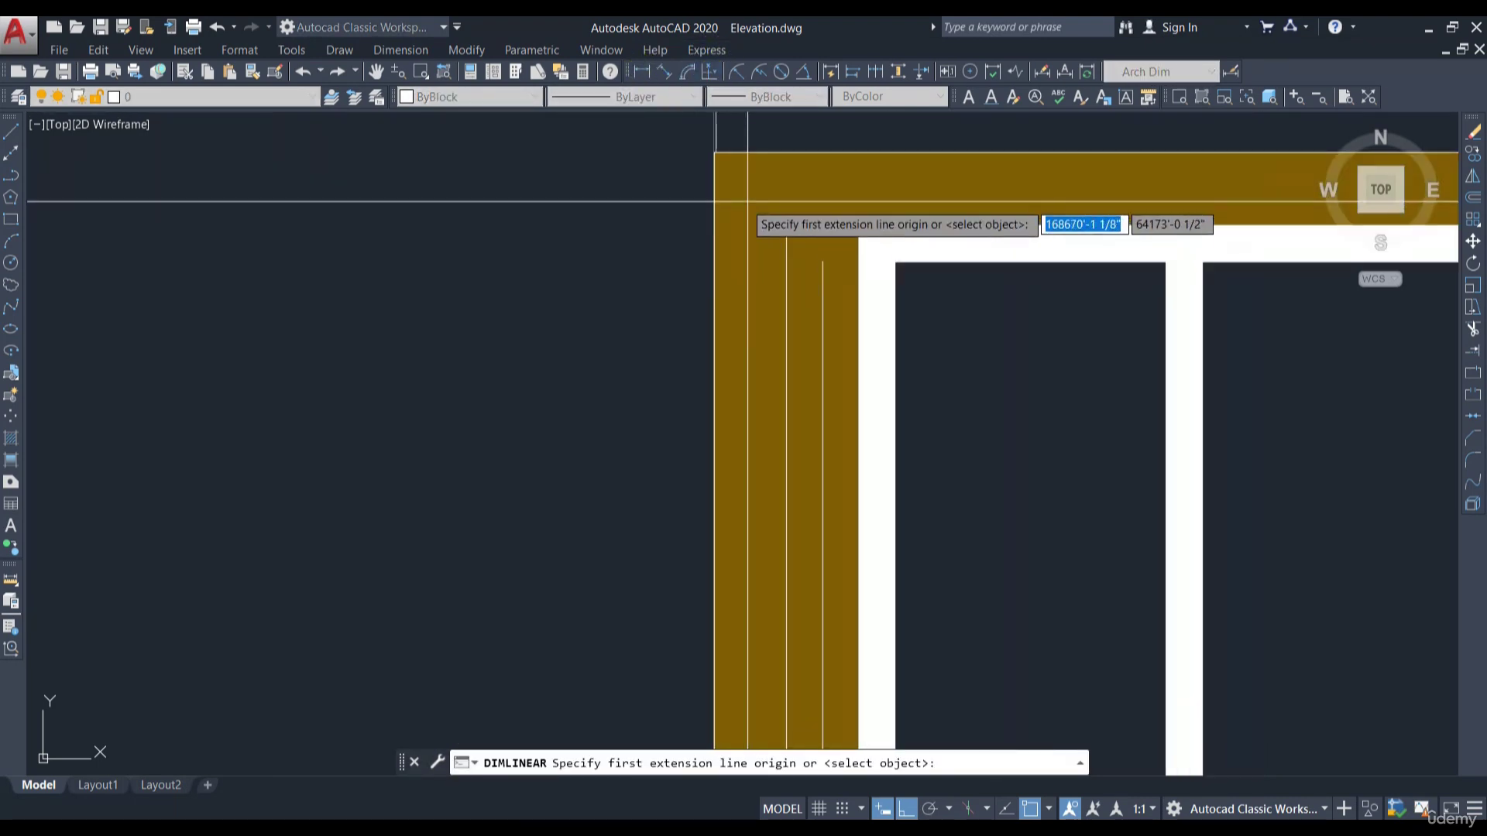
pyautogui.click(786, 226)
pyautogui.click(715, 229)
pyautogui.scroll(-4, 716, 229)
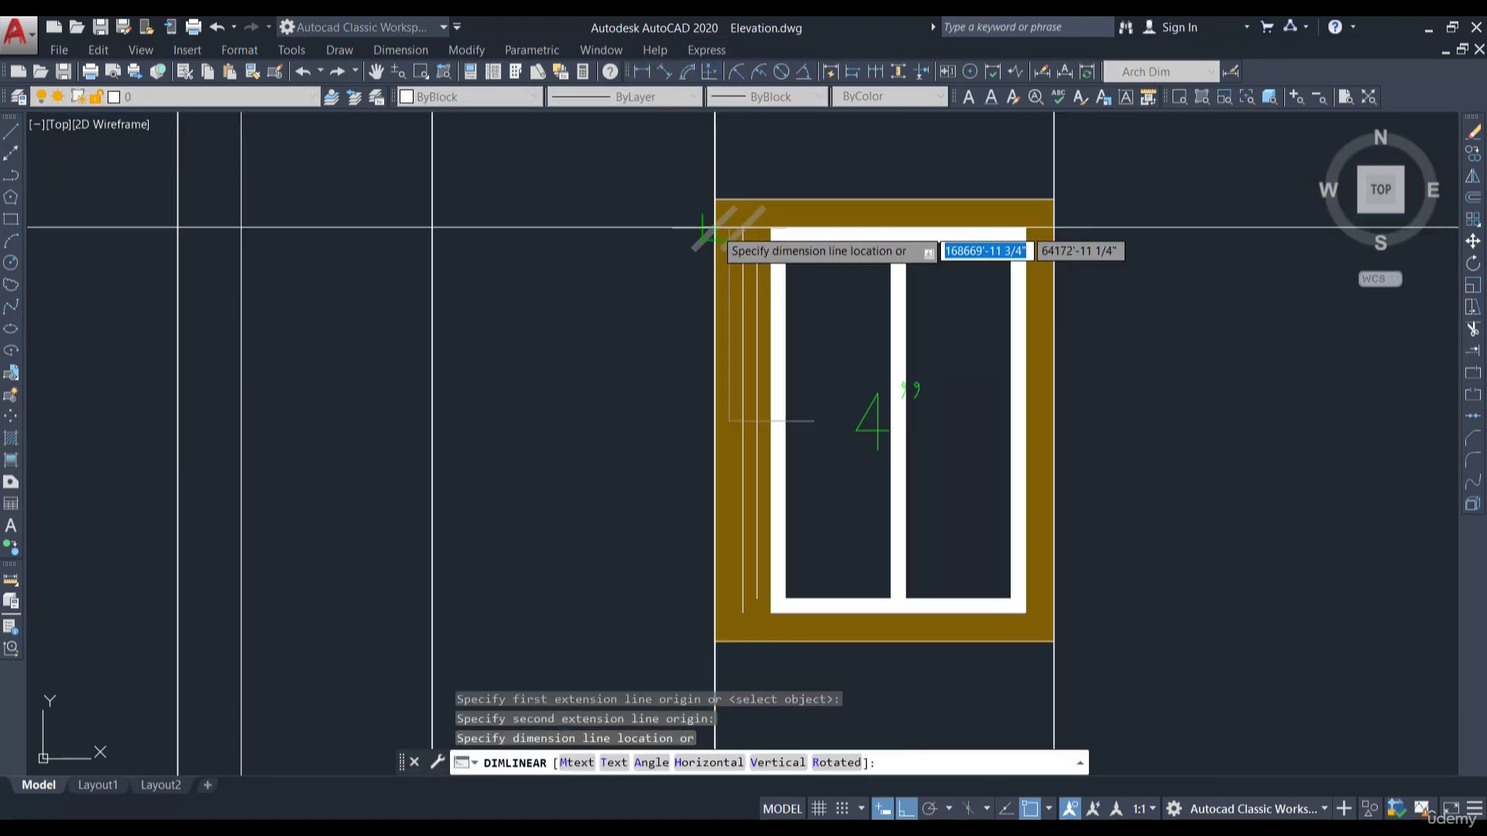
pyautogui.scroll(2, 721, 213)
pyautogui.press('Escape')
# Stretch the white frame hatch's outer upper-left and lower-left corners to the ends of the moved outer line
pyautogui.scroll(4, 769, 298)
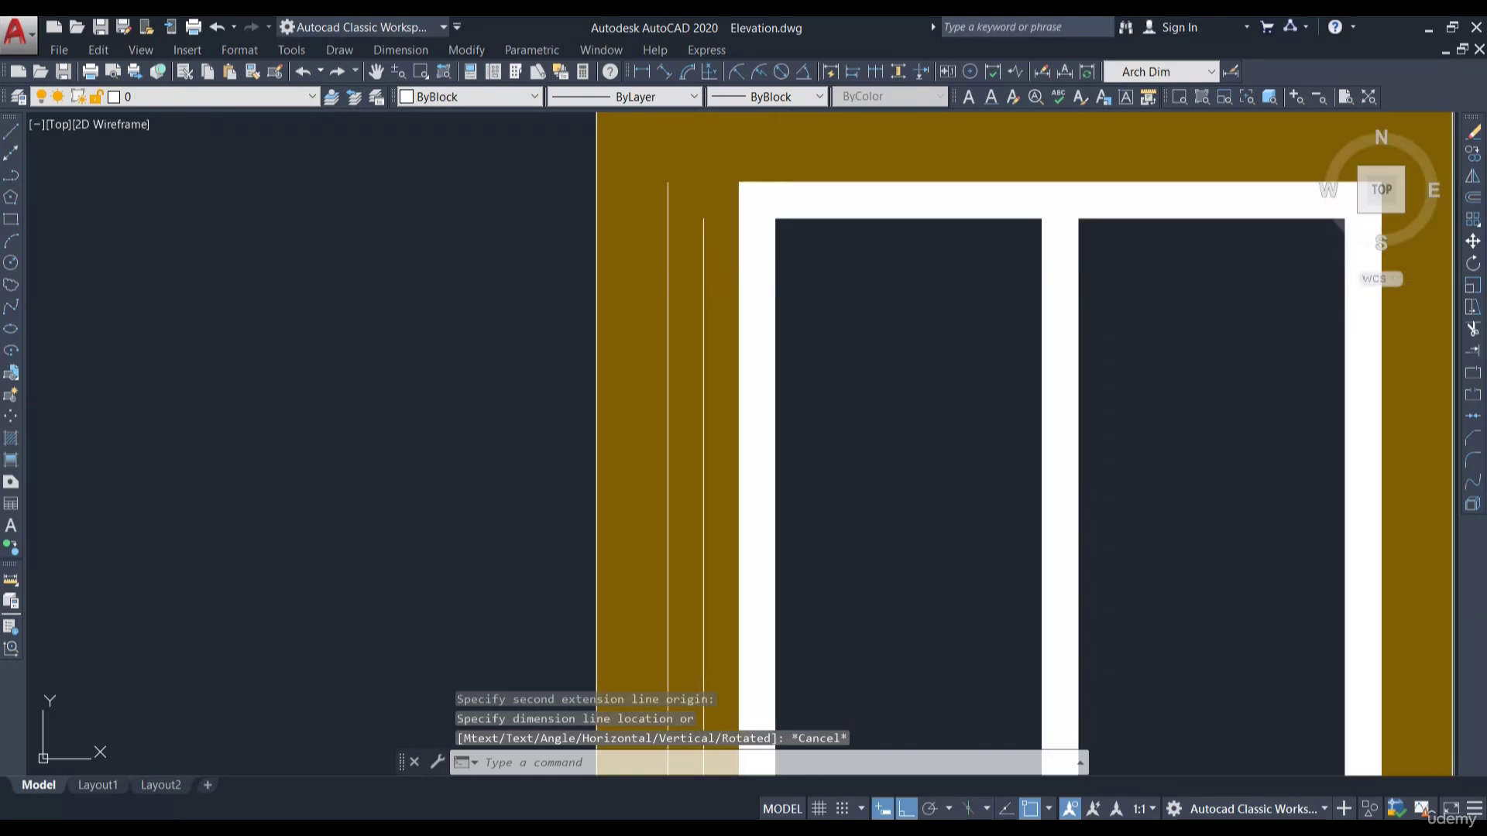
pyautogui.click(769, 288)
pyautogui.scroll(-4, 771, 222)
pyautogui.scroll(3, 765, 207)
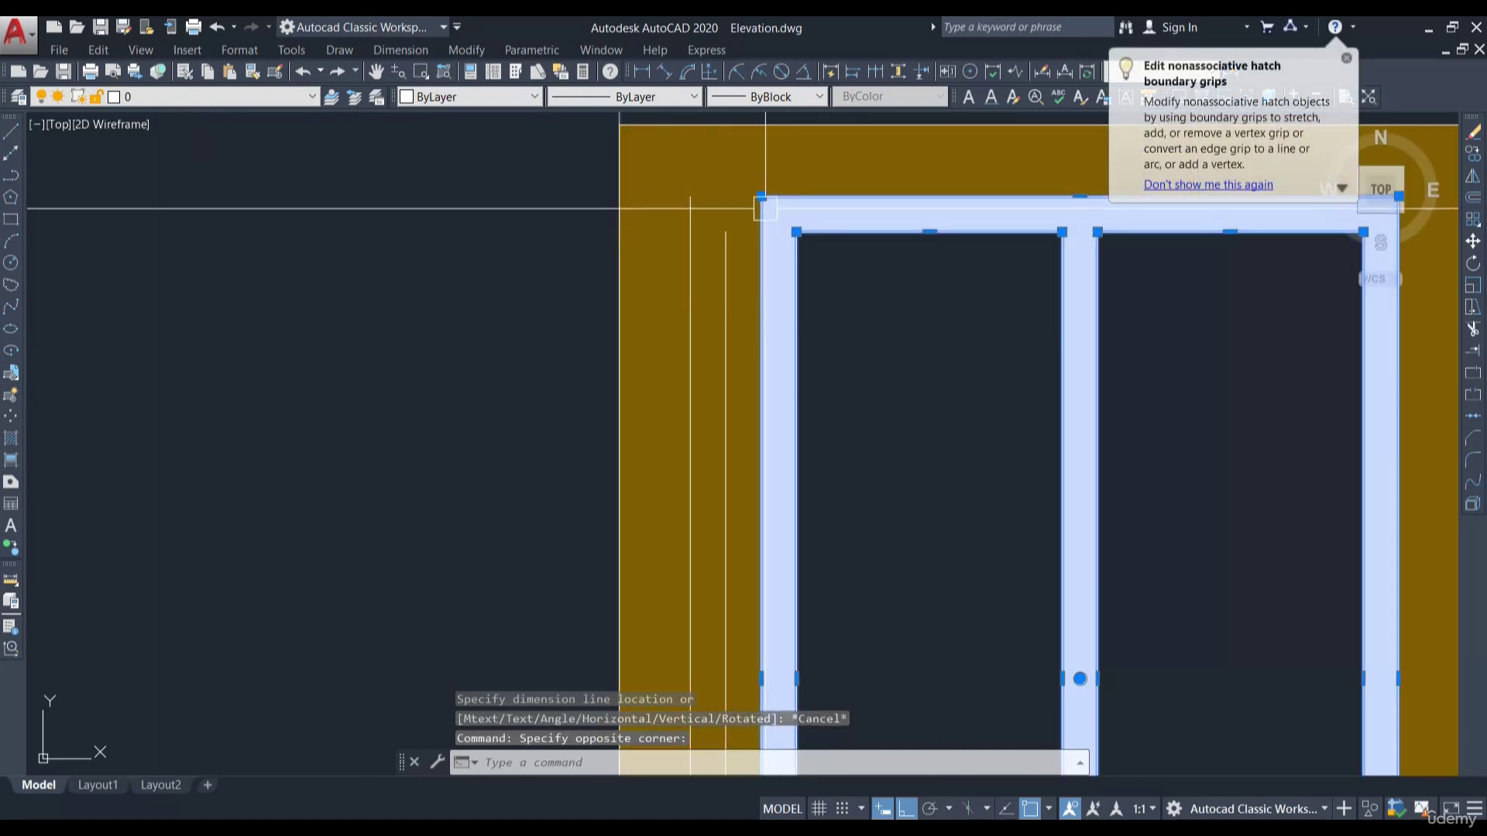
pyautogui.click(762, 196)
pyautogui.click(706, 179)
pyautogui.scroll(-3, 736, 193)
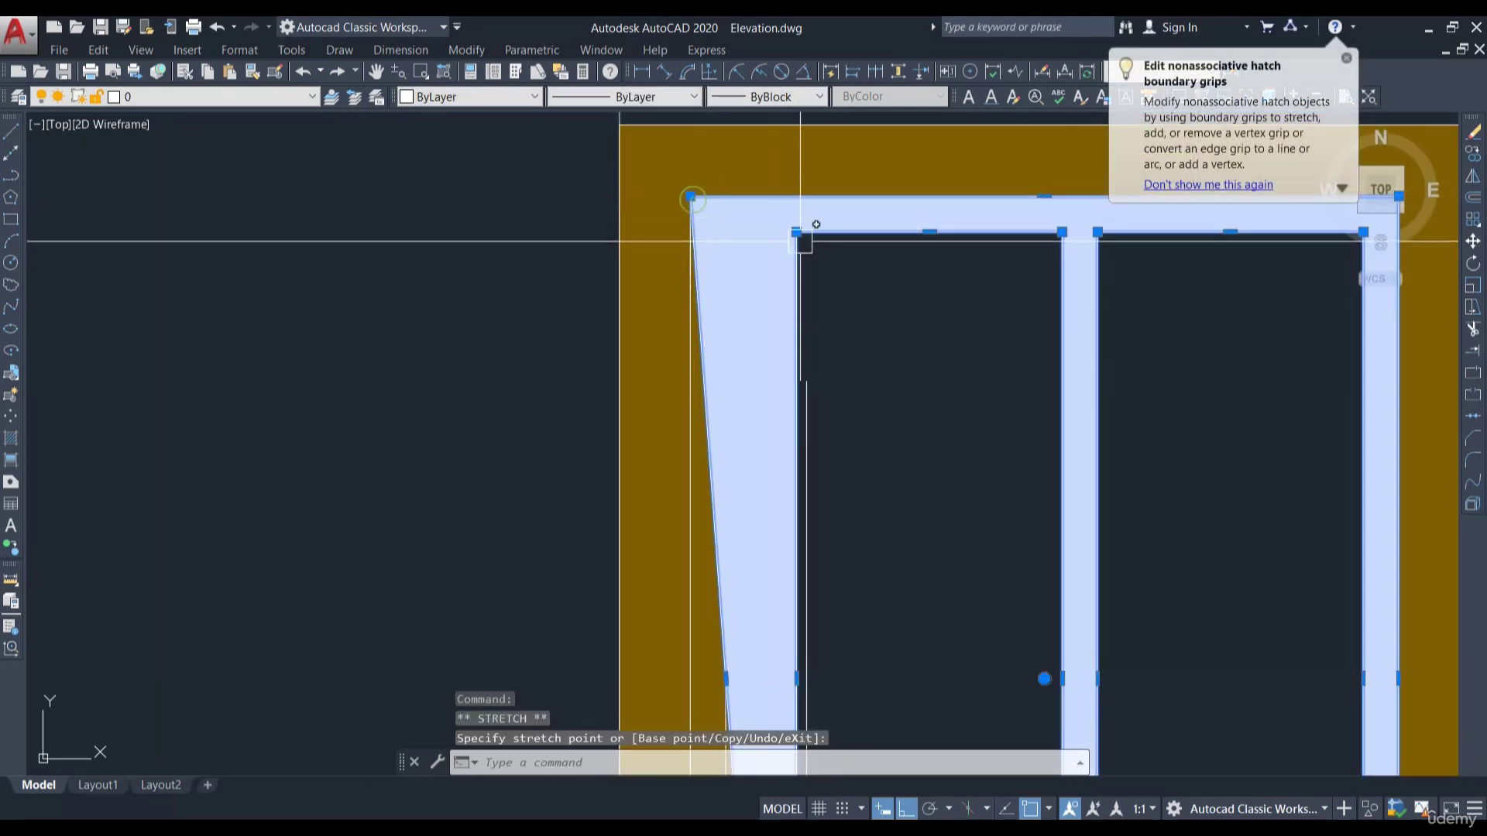
pyautogui.scroll(3, 787, 570)
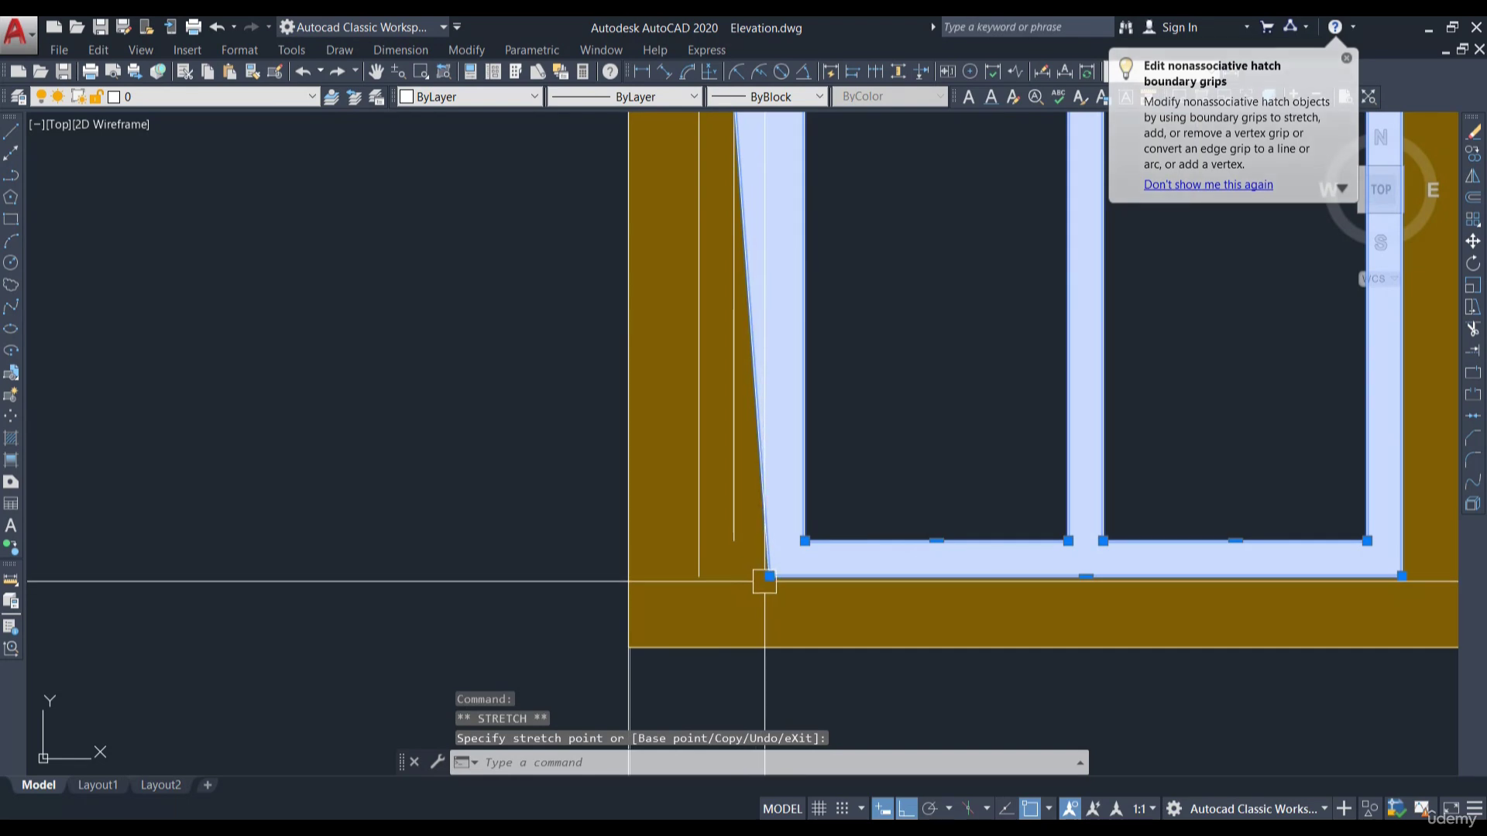
# Stretch the left pane's lower-left and upper-left corners in the white hatch 2" to the left
pyautogui.click(806, 541)
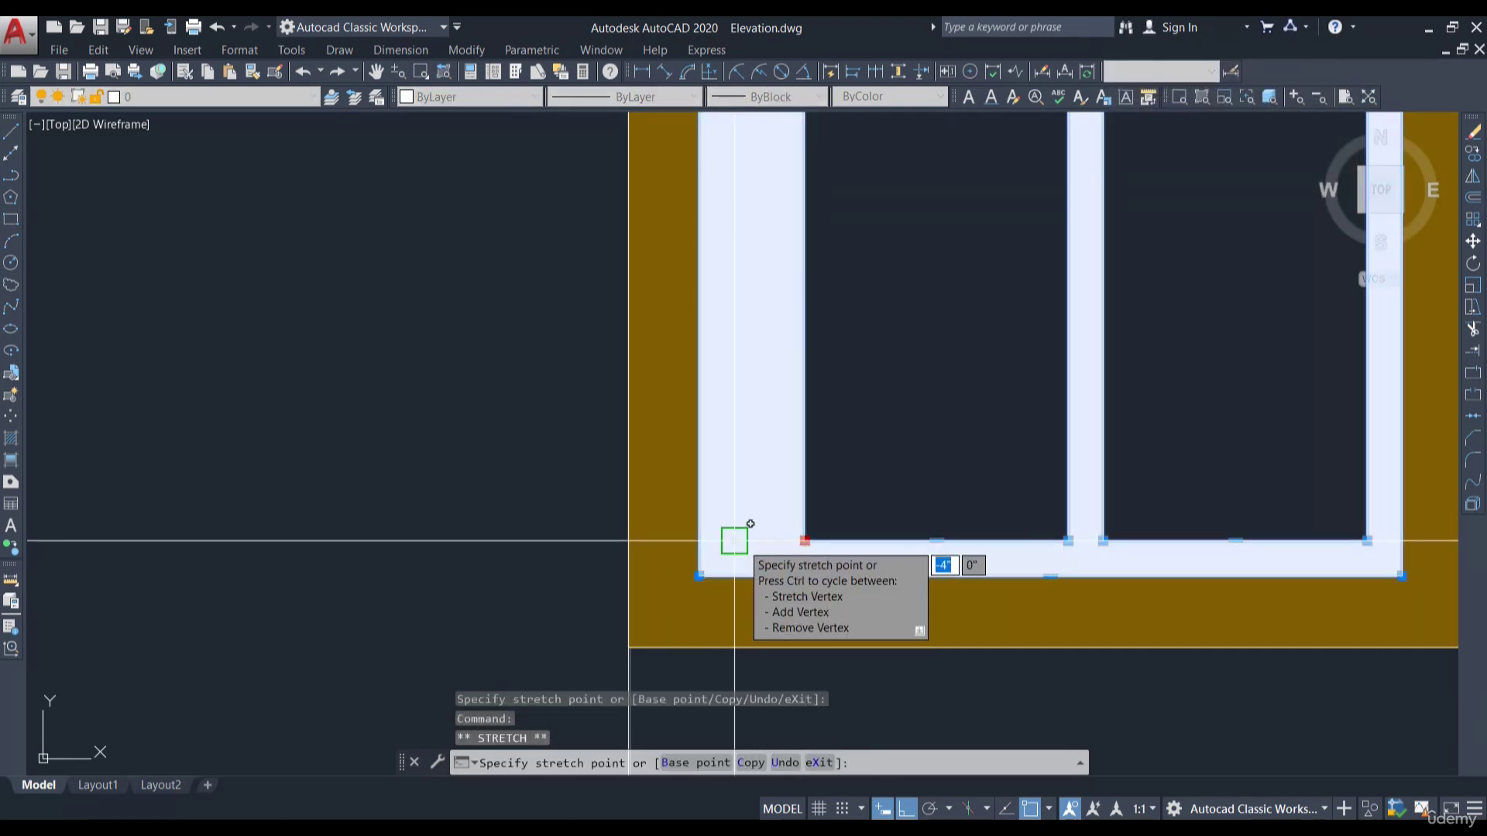
pyautogui.write('2')
pyautogui.press('Return')
pyautogui.scroll(-5, 757, 522)
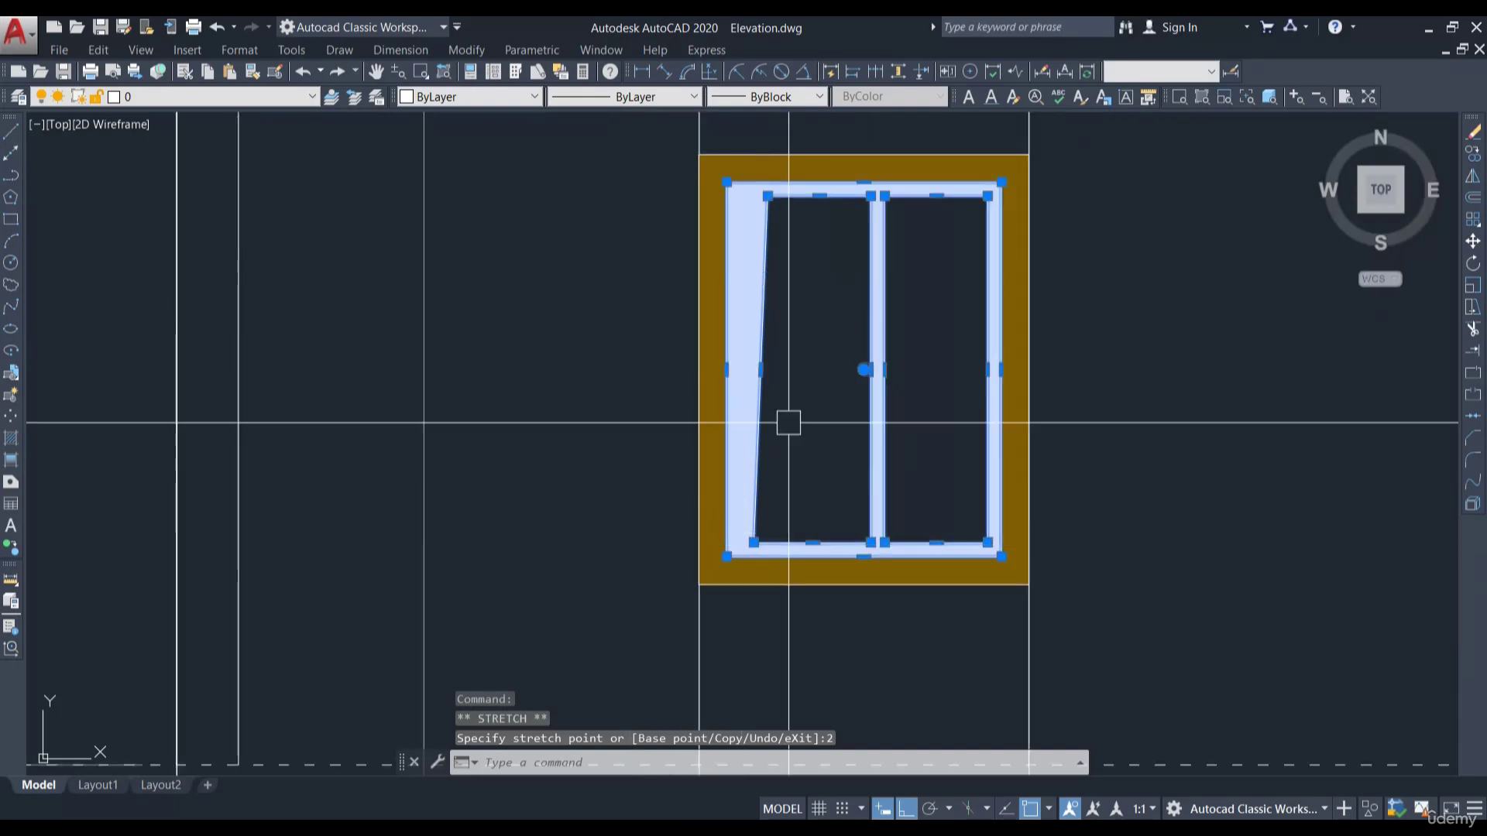
pyautogui.scroll(4, 771, 287)
pyautogui.click(741, 285)
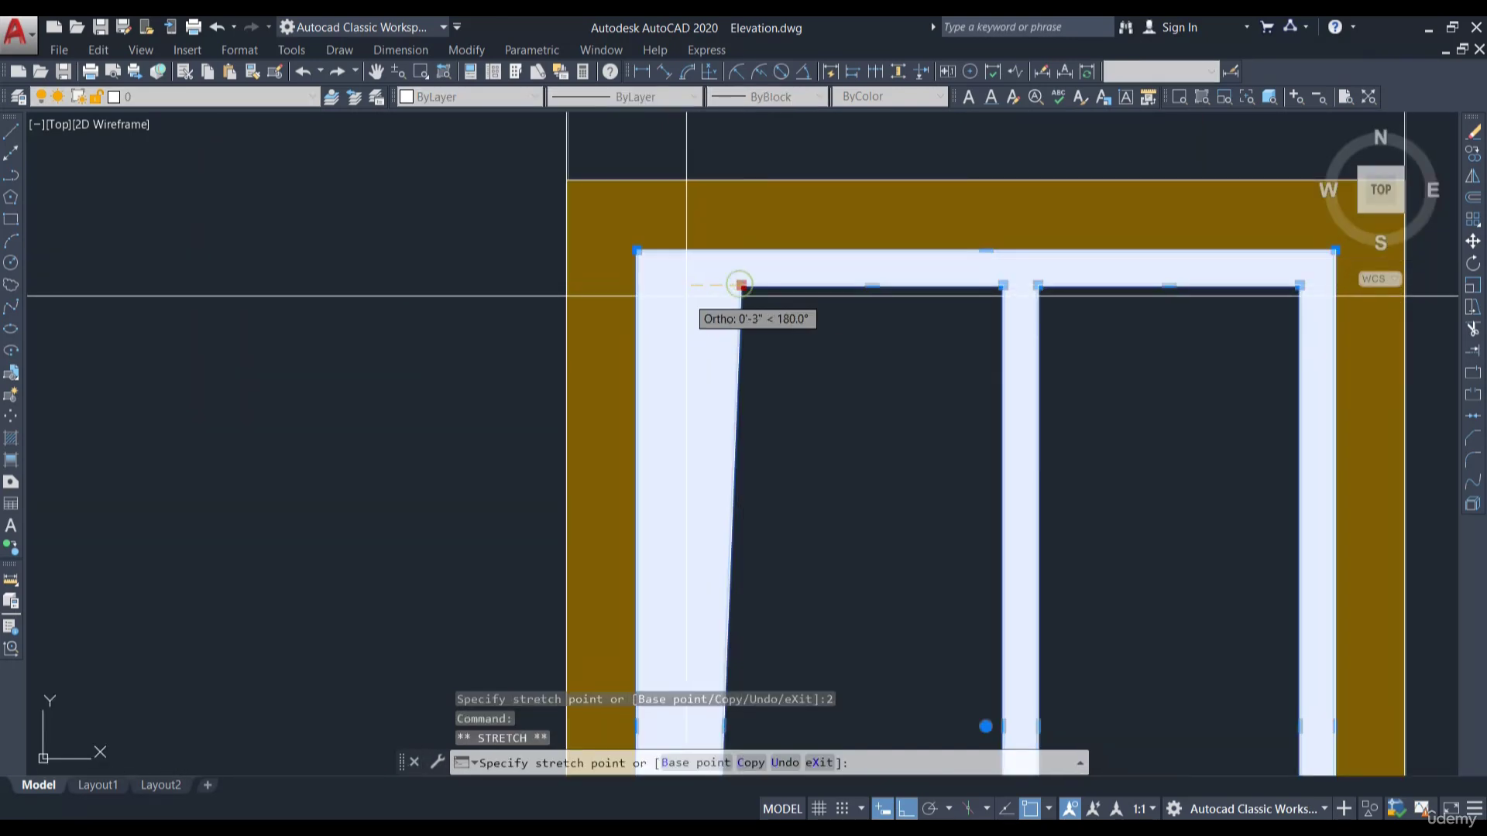
pyautogui.write('2')
pyautogui.press('Return')
pyautogui.scroll(-3, 707, 365)
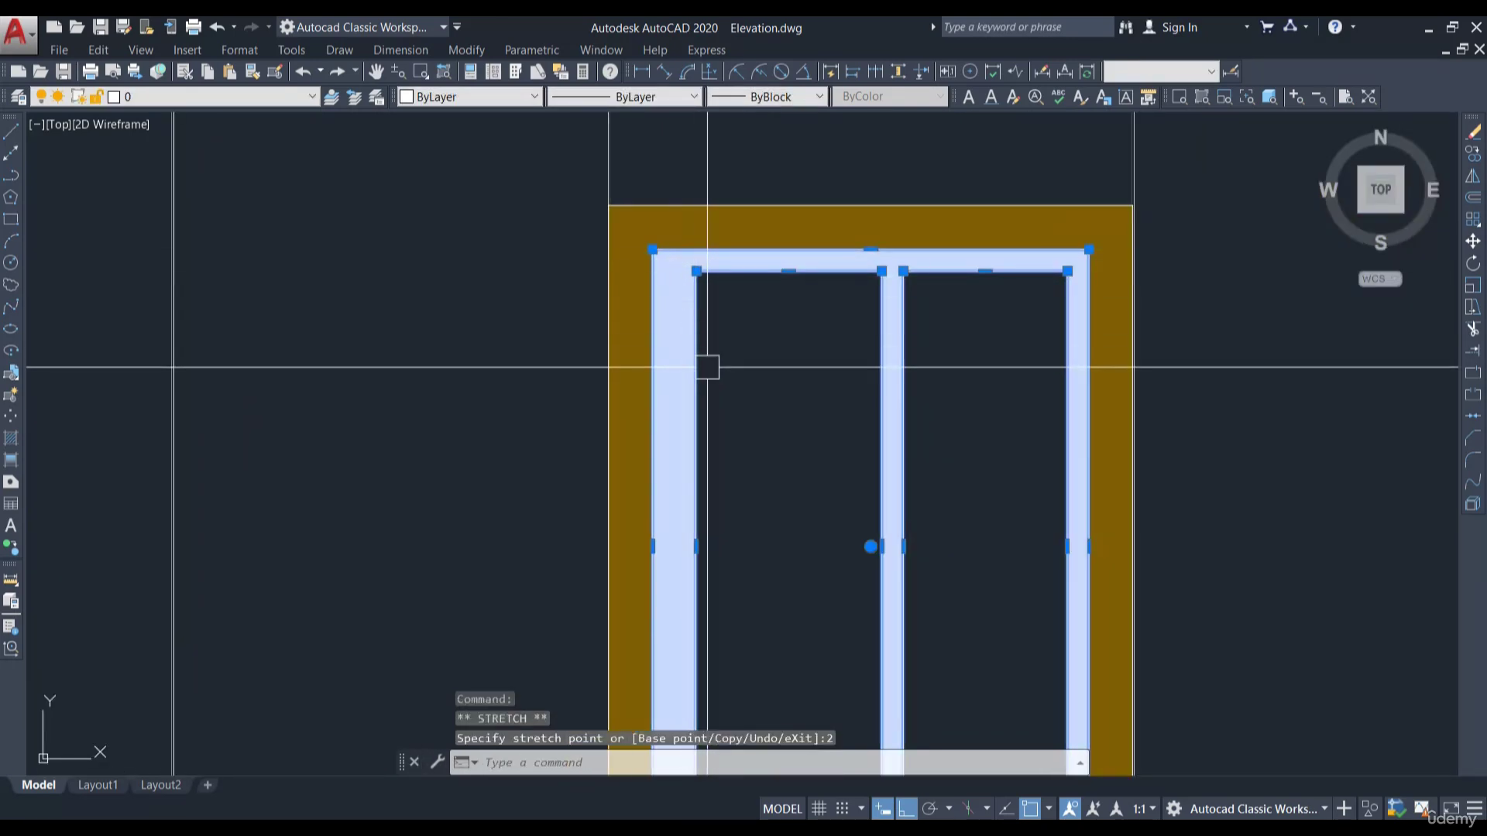
# Stretch the left pane's upper-left and lower-left corners in the white hatch a further 2" to the left
pyautogui.scroll(4, 735, 222)
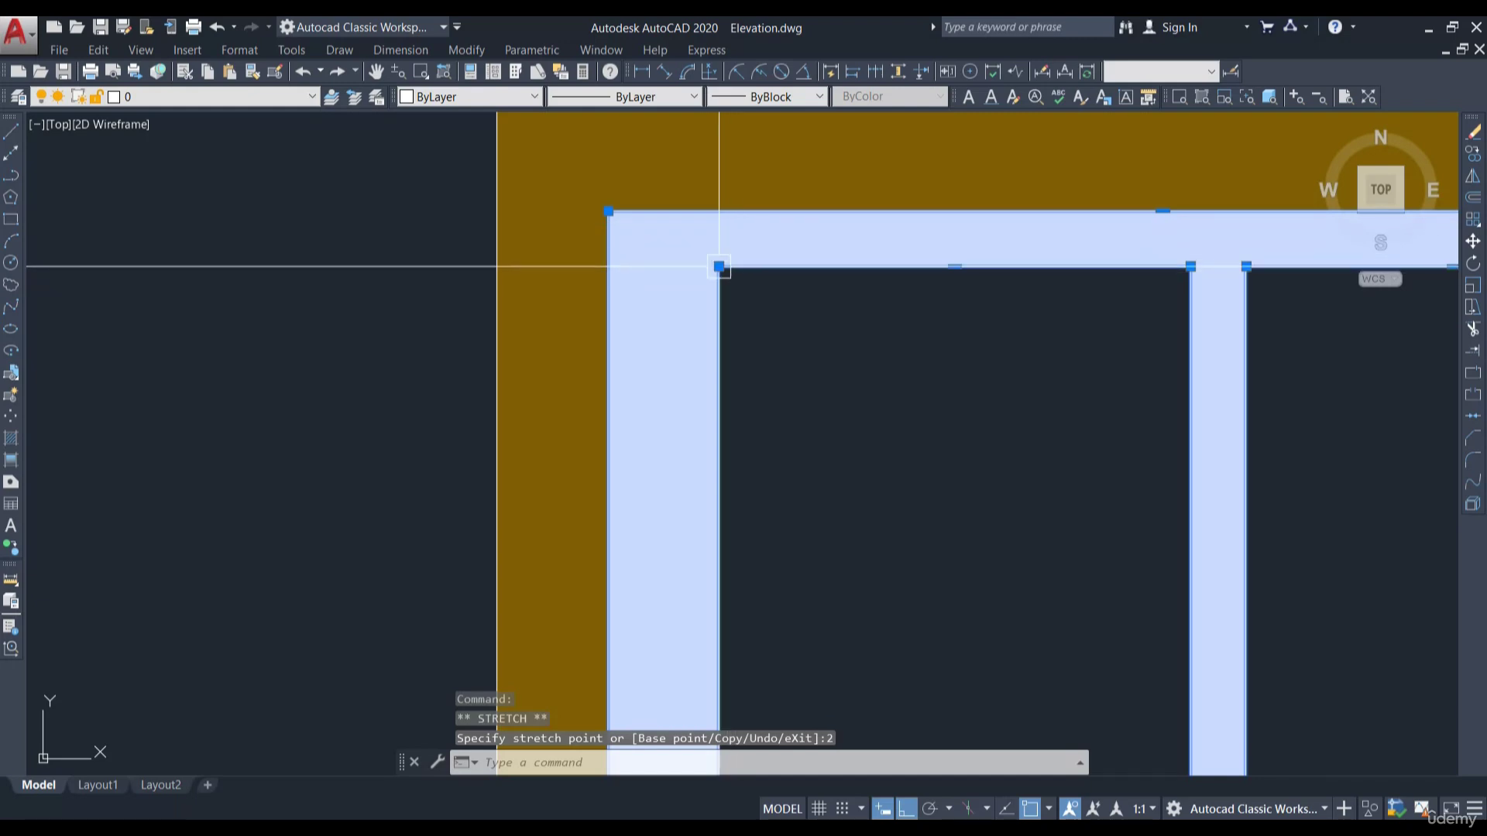
pyautogui.click(719, 267)
pyautogui.press('Return')
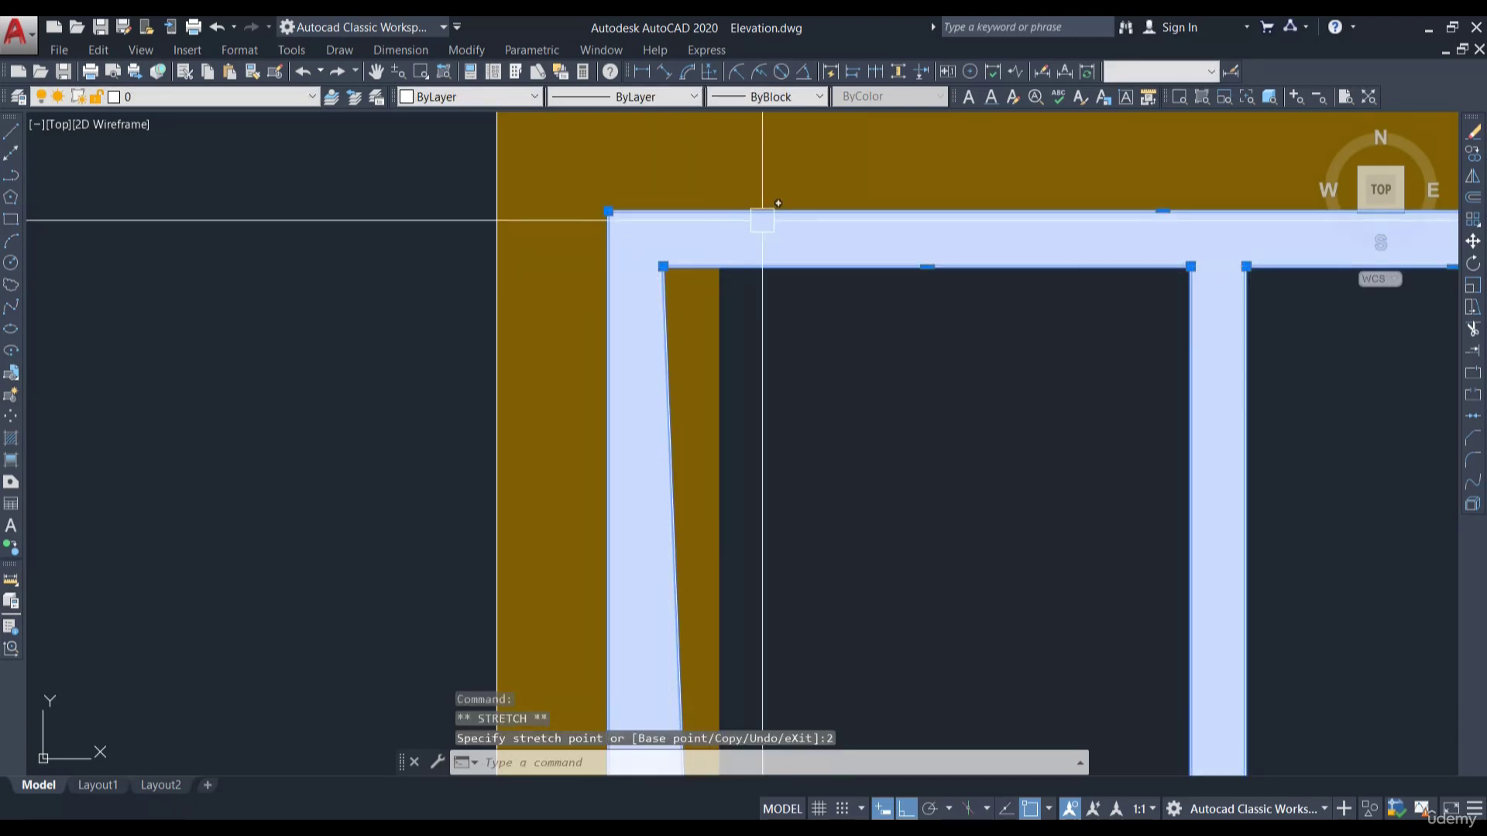
pyautogui.scroll(-6, 774, 219)
pyautogui.moveTo(774, 501); pyautogui.dragTo(807, 392, button='middle')
pyautogui.scroll(4, 795, 445)
pyautogui.click(793, 488)
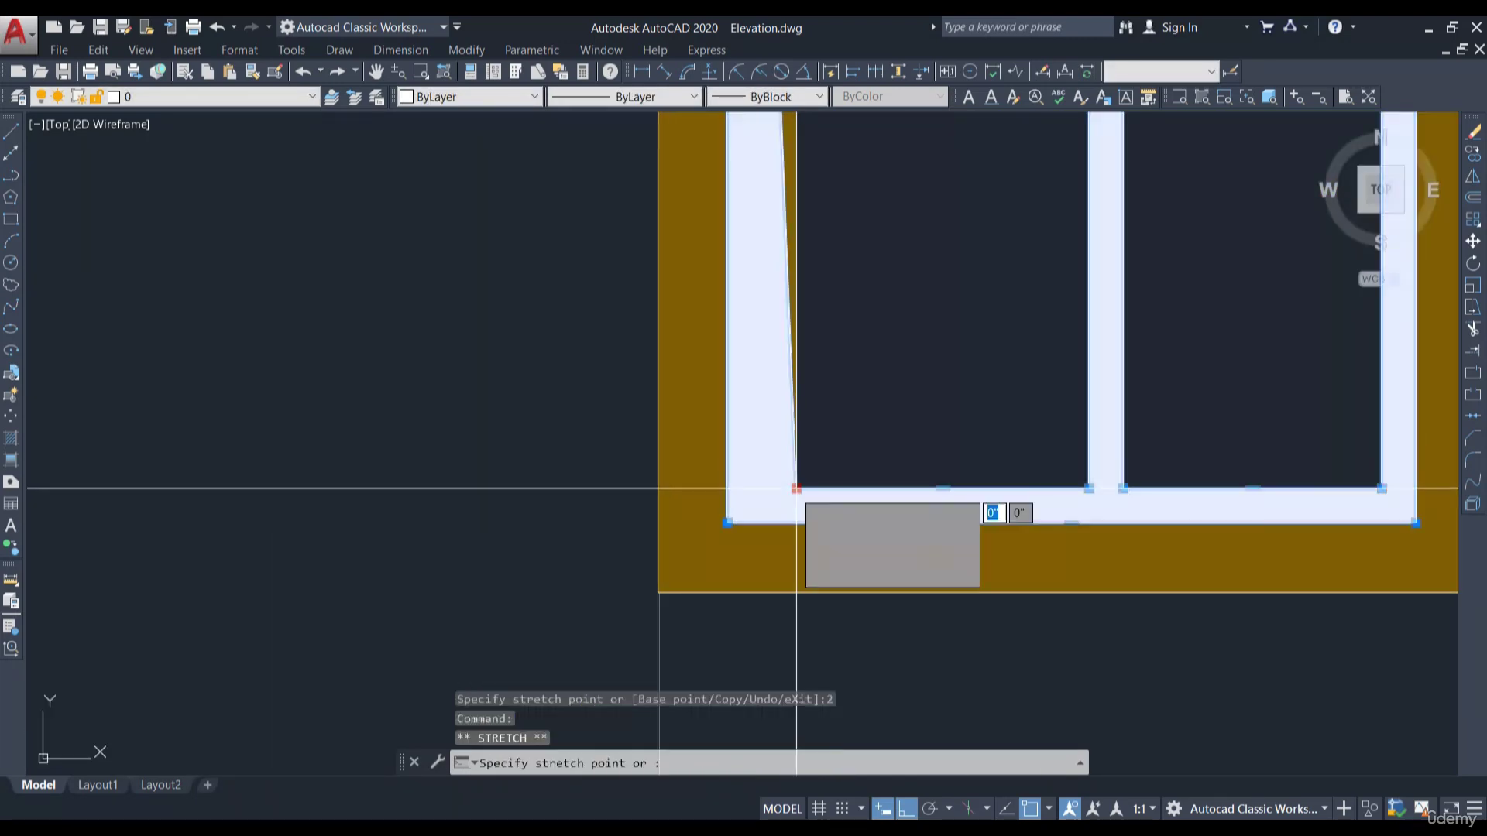
pyautogui.write('2')
pyautogui.press('Return')
pyautogui.scroll(-3, 810, 387)
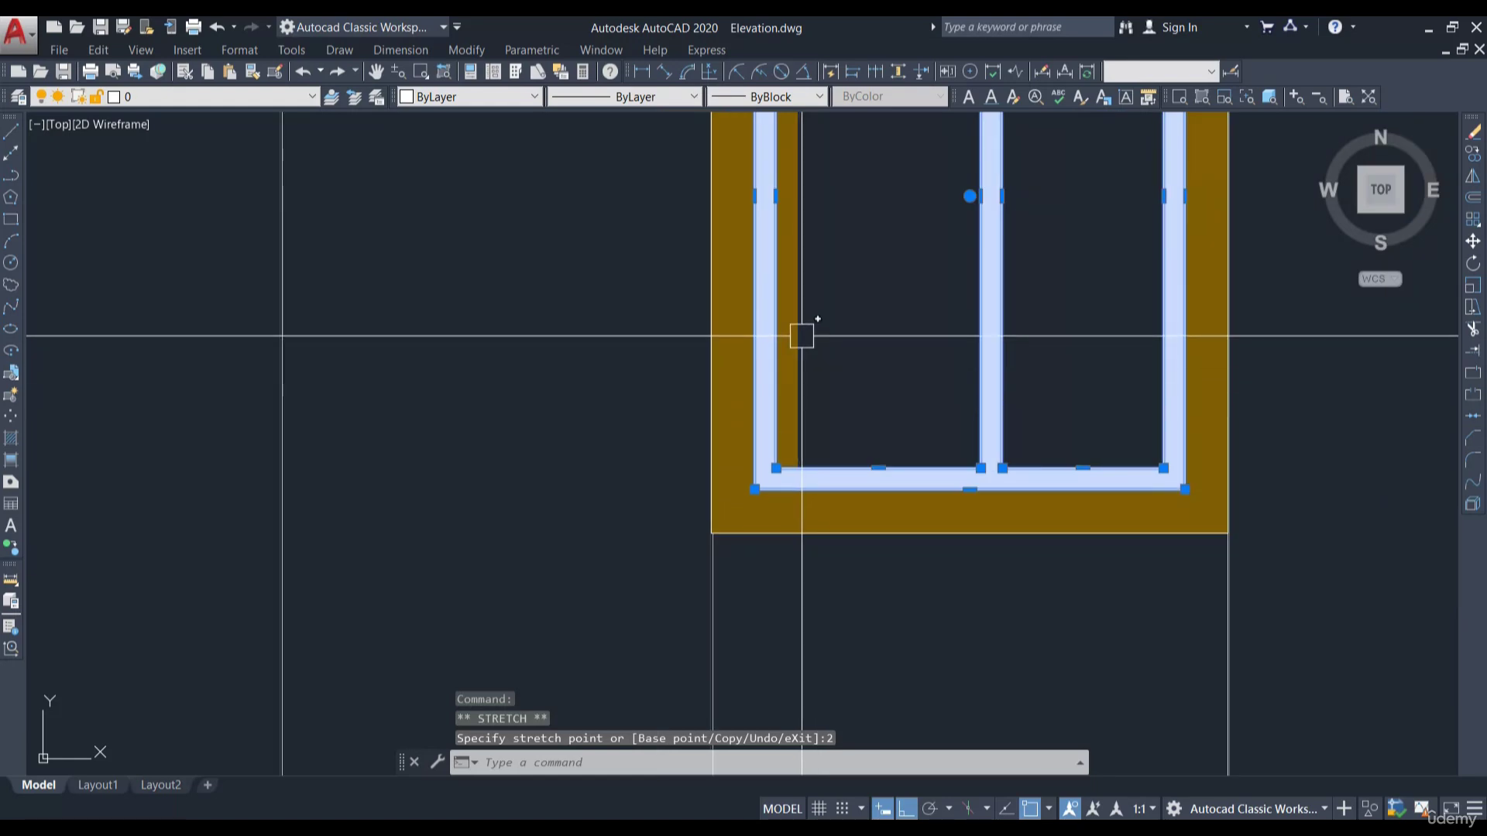
# Stretch the brown hatch's inner lower-left and upper-left corners to the white frame's outer left corners
pyautogui.scroll(4, 788, 510)
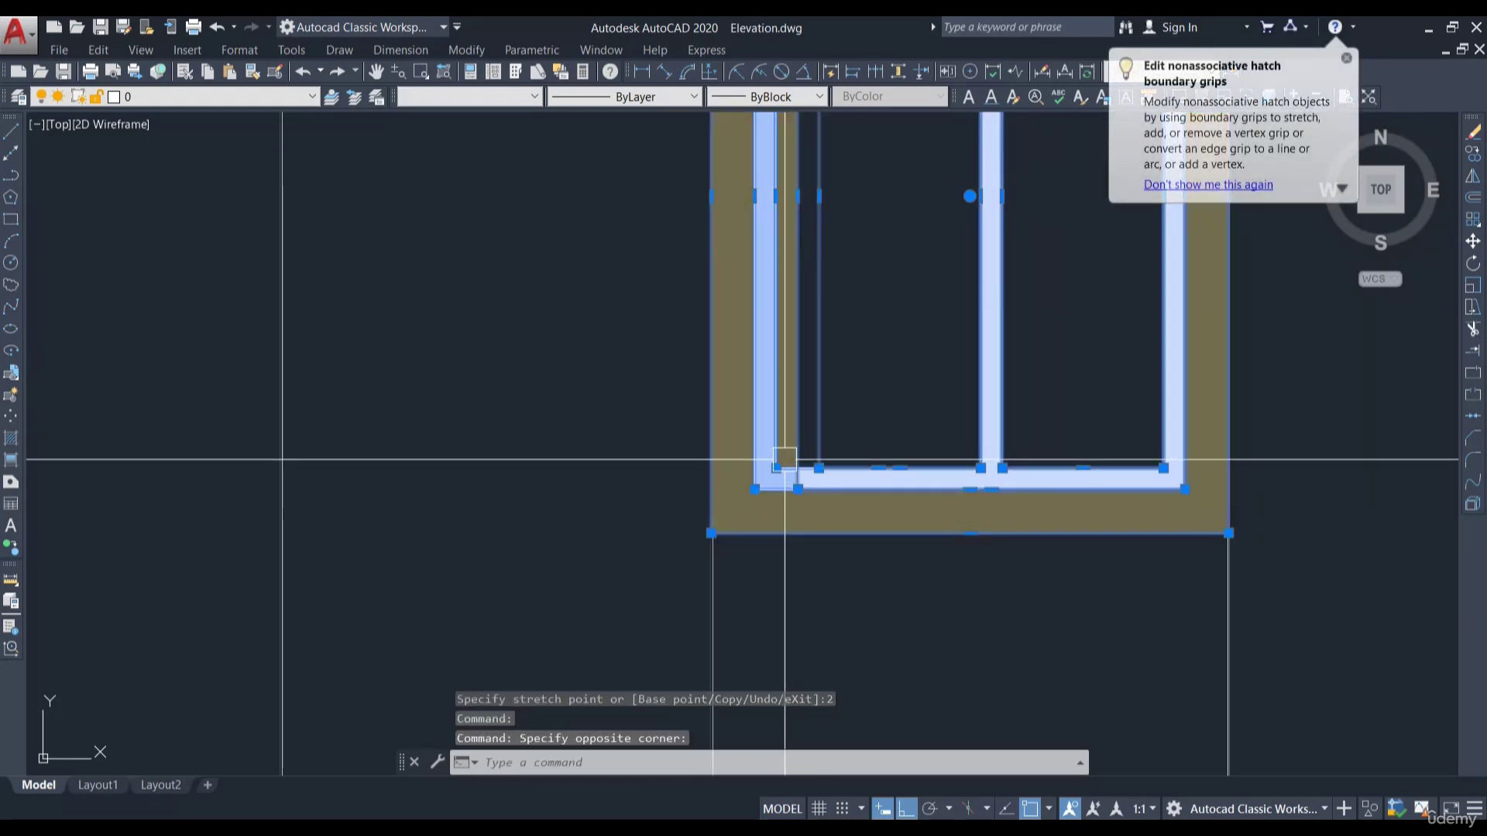
pyautogui.click(812, 523)
pyautogui.click(813, 536)
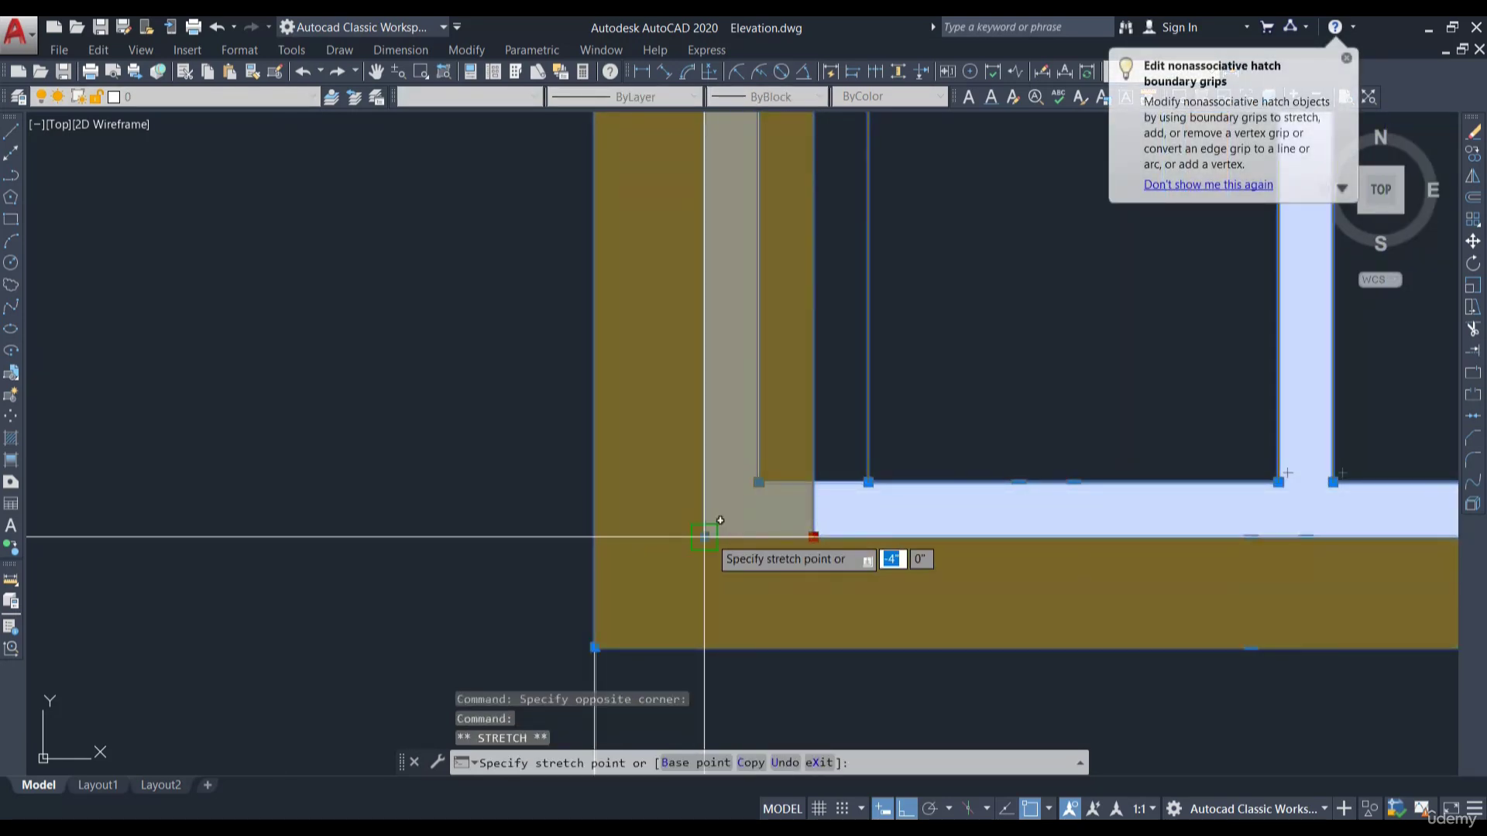
pyautogui.scroll(-4, 792, 547)
pyautogui.scroll(5, 773, 331)
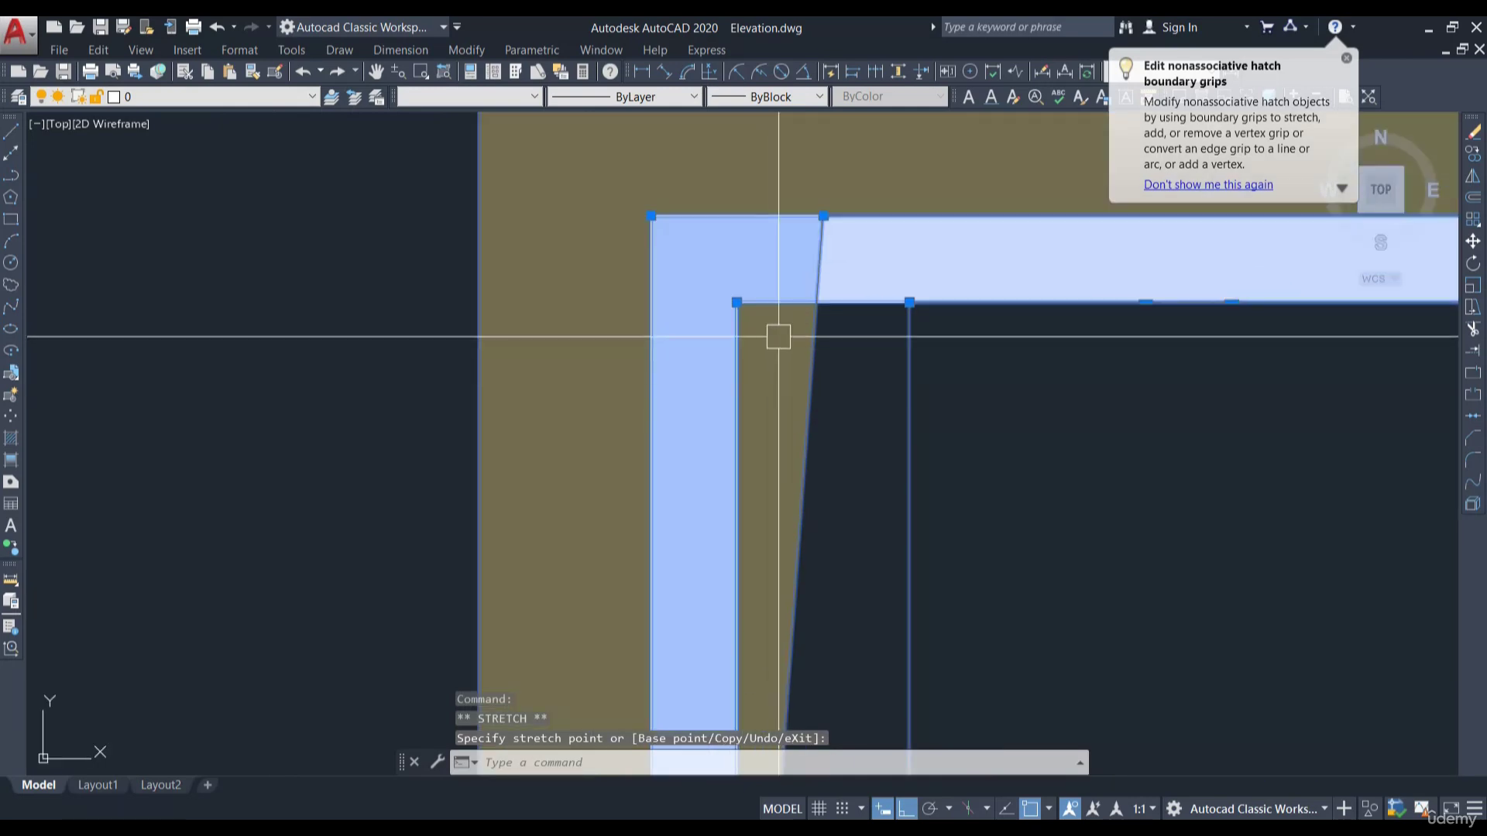
pyautogui.scroll(-2, 823, 216)
pyautogui.press('Escape')
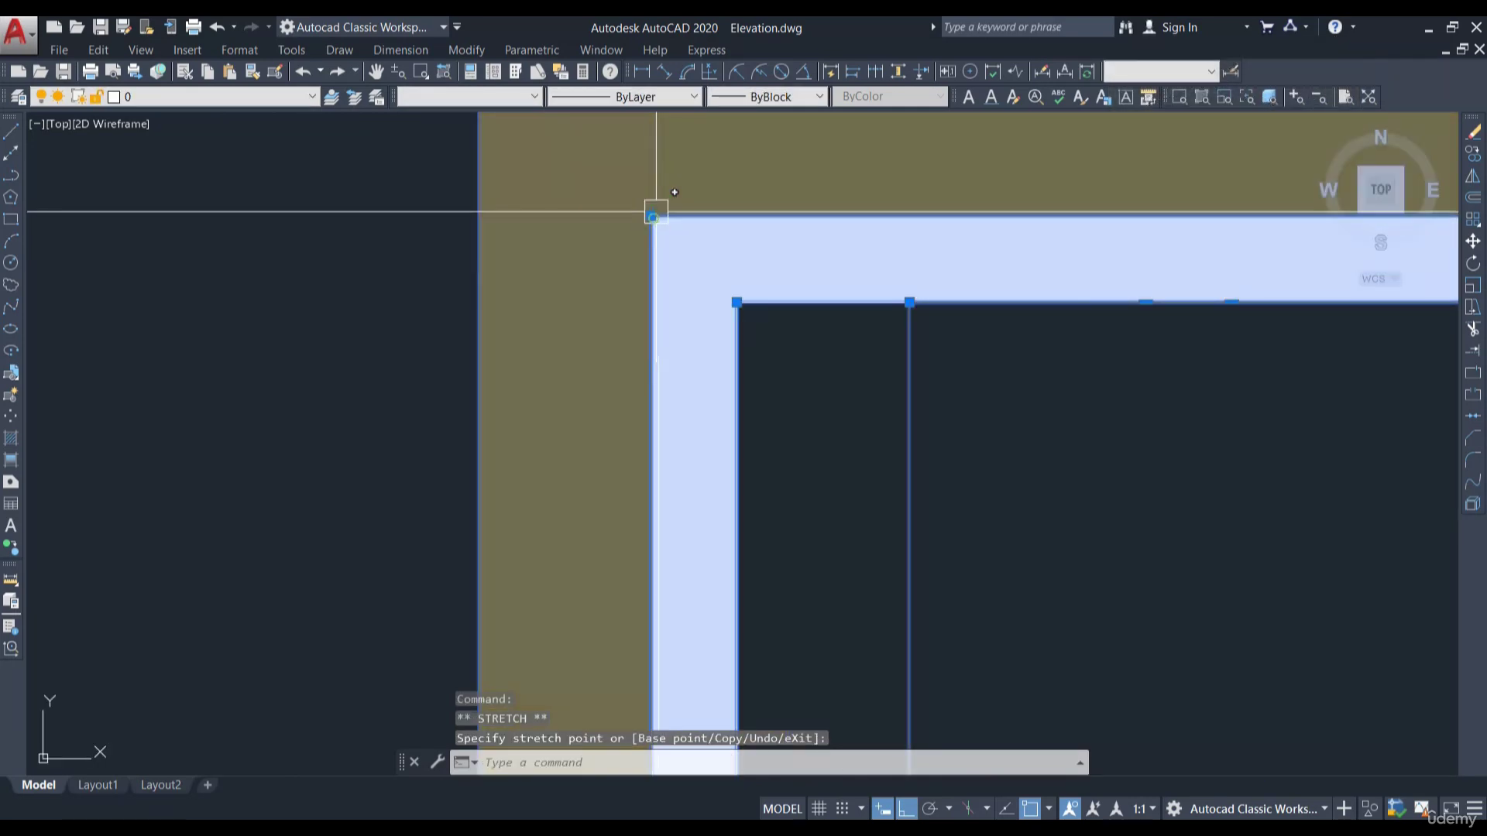
pyautogui.scroll(-3, 823, 312)
pyautogui.scroll(-2, 786, 248)
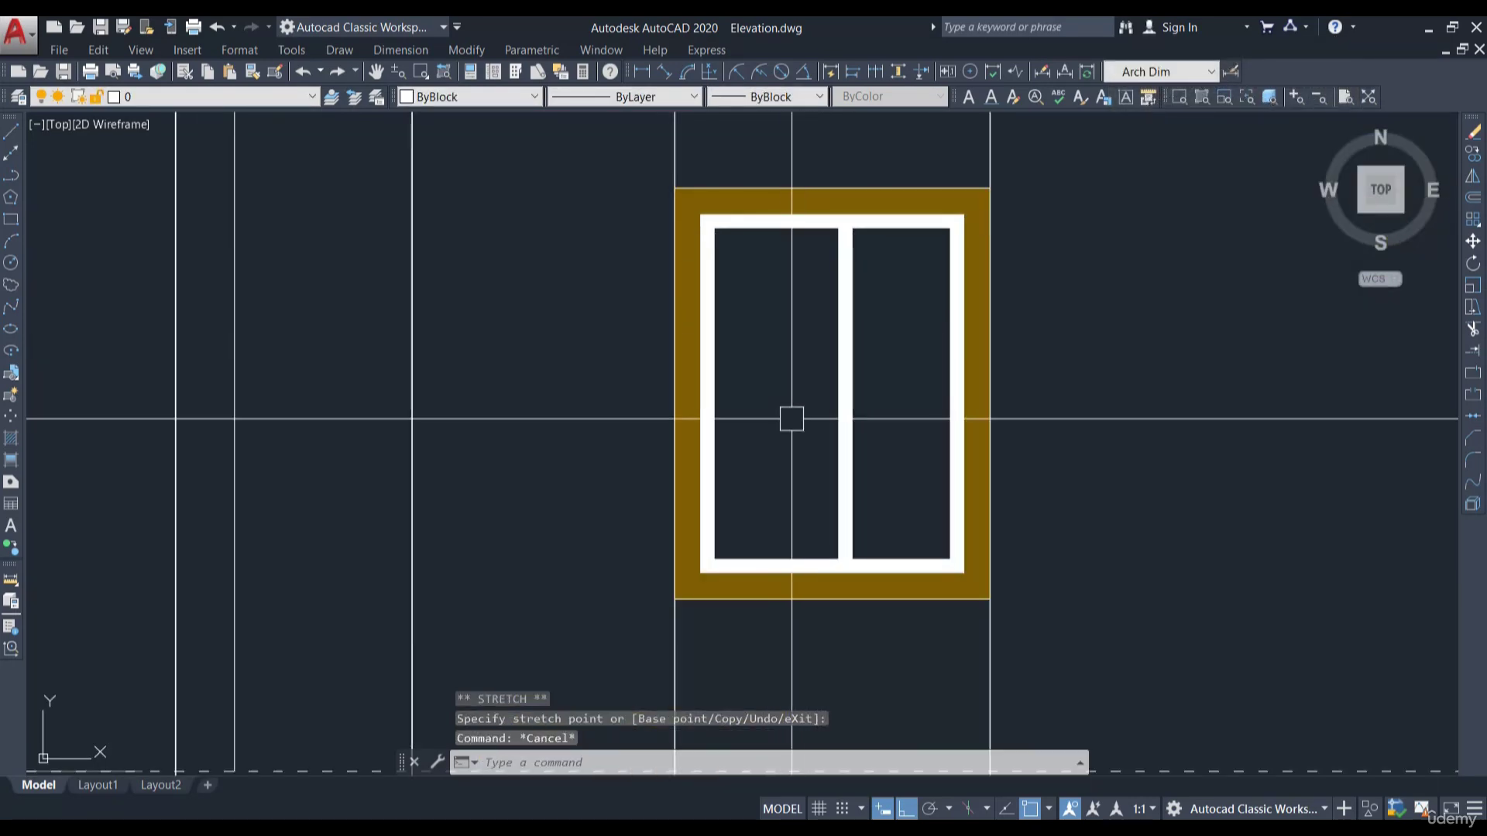
# Measure the clear widths of the copied window's left and right panes
pyautogui.scroll(-1, 886, 458)
pyautogui.click(642, 71)
pyautogui.scroll(3, 797, 248)
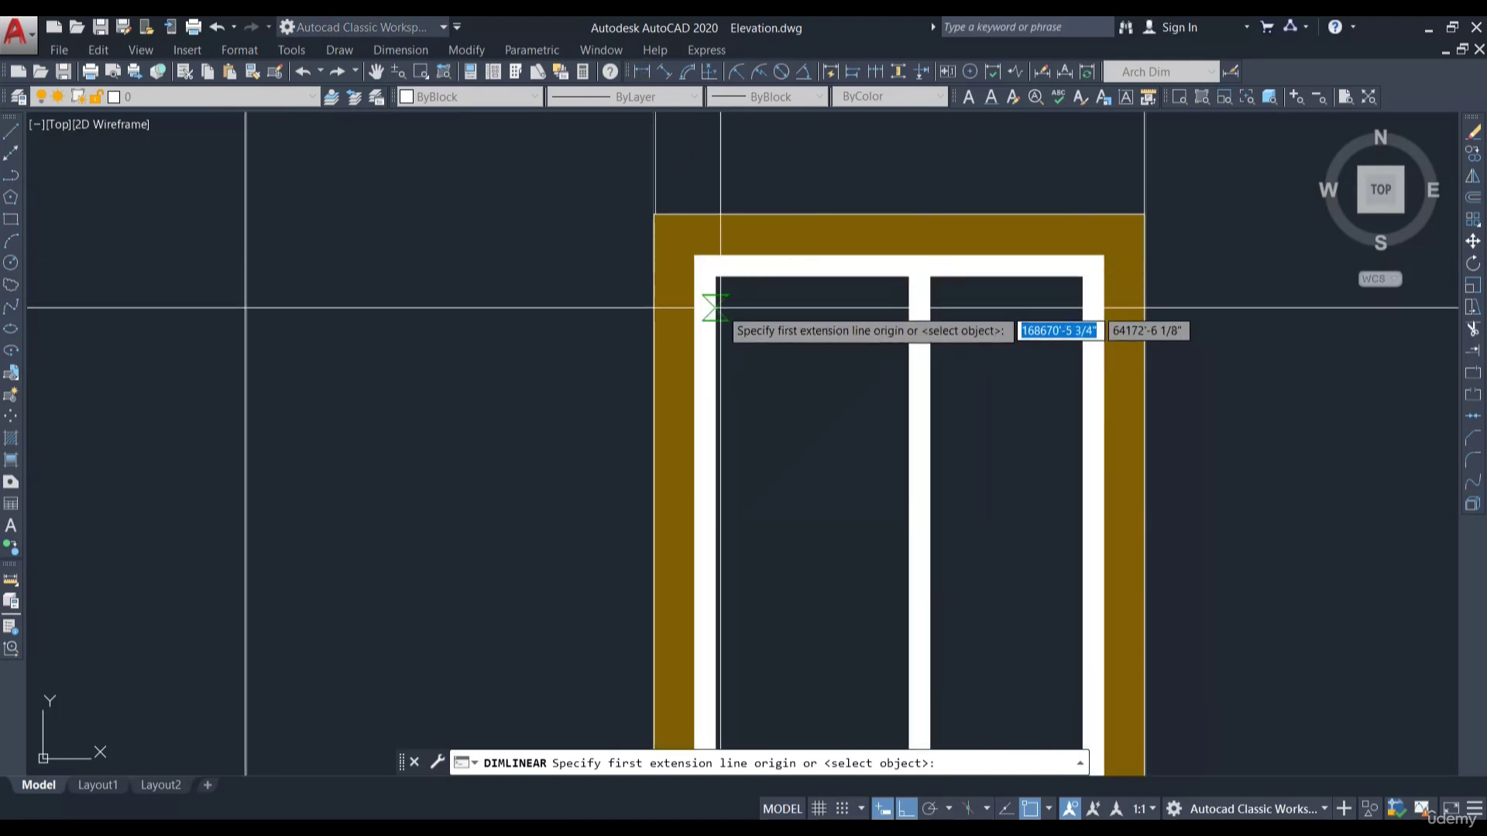
pyautogui.click(715, 277)
pyautogui.click(909, 277)
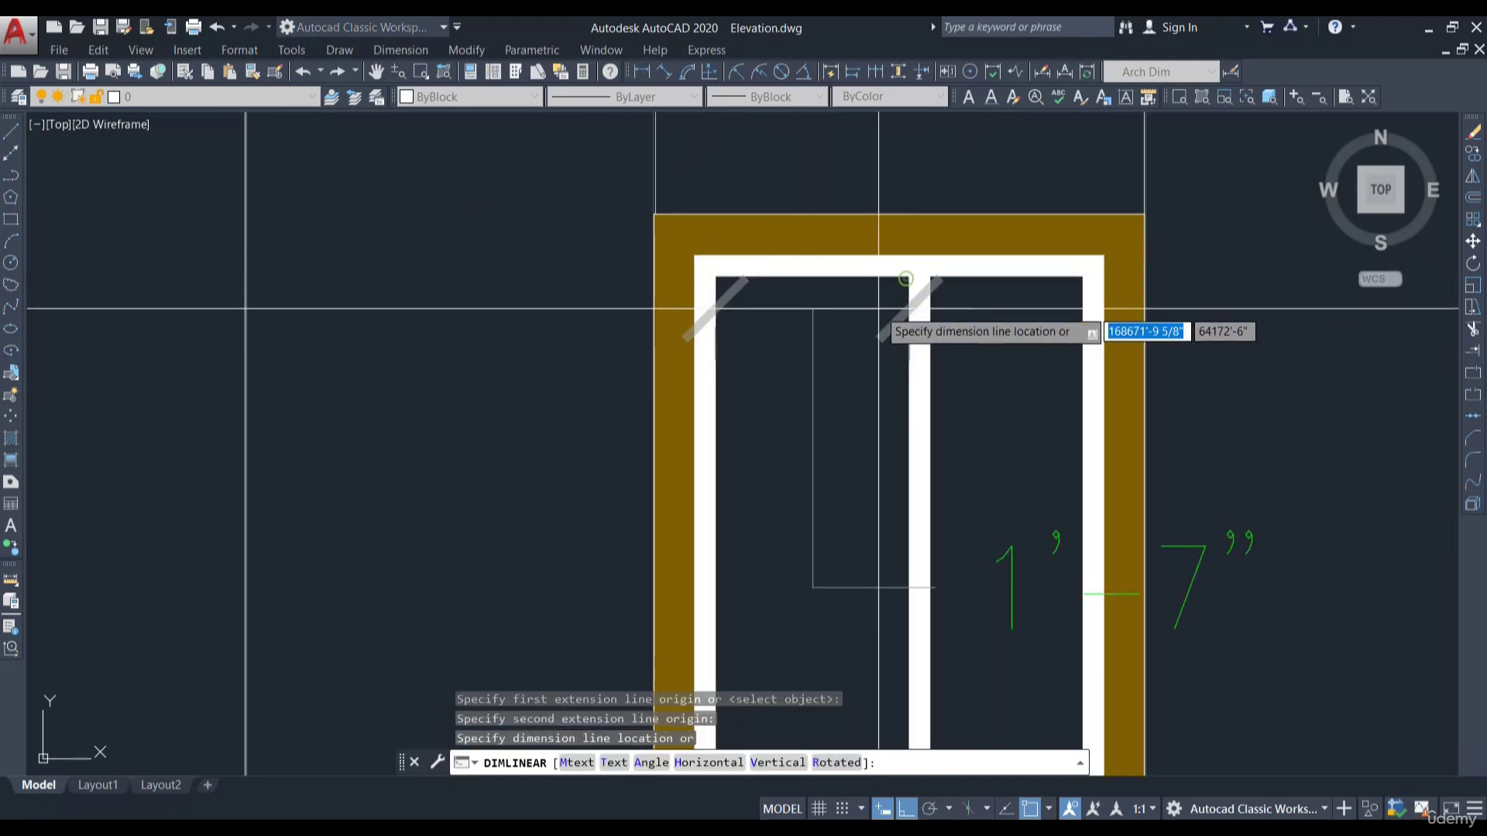
pyautogui.press('Escape')
pyautogui.press('Return')
pyautogui.click(929, 303)
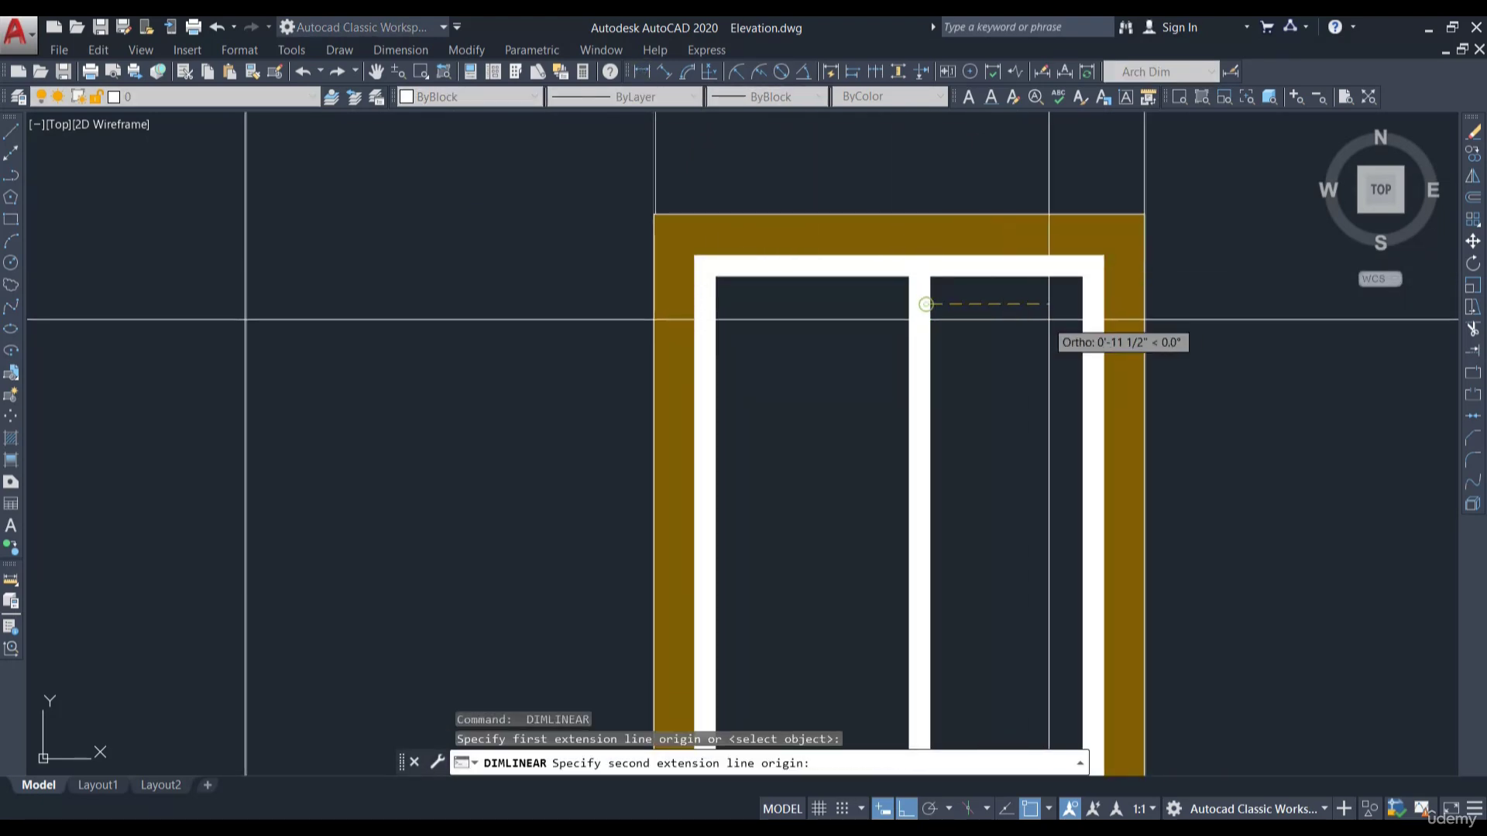
pyautogui.click(1083, 303)
pyautogui.scroll(-2, 1021, 292)
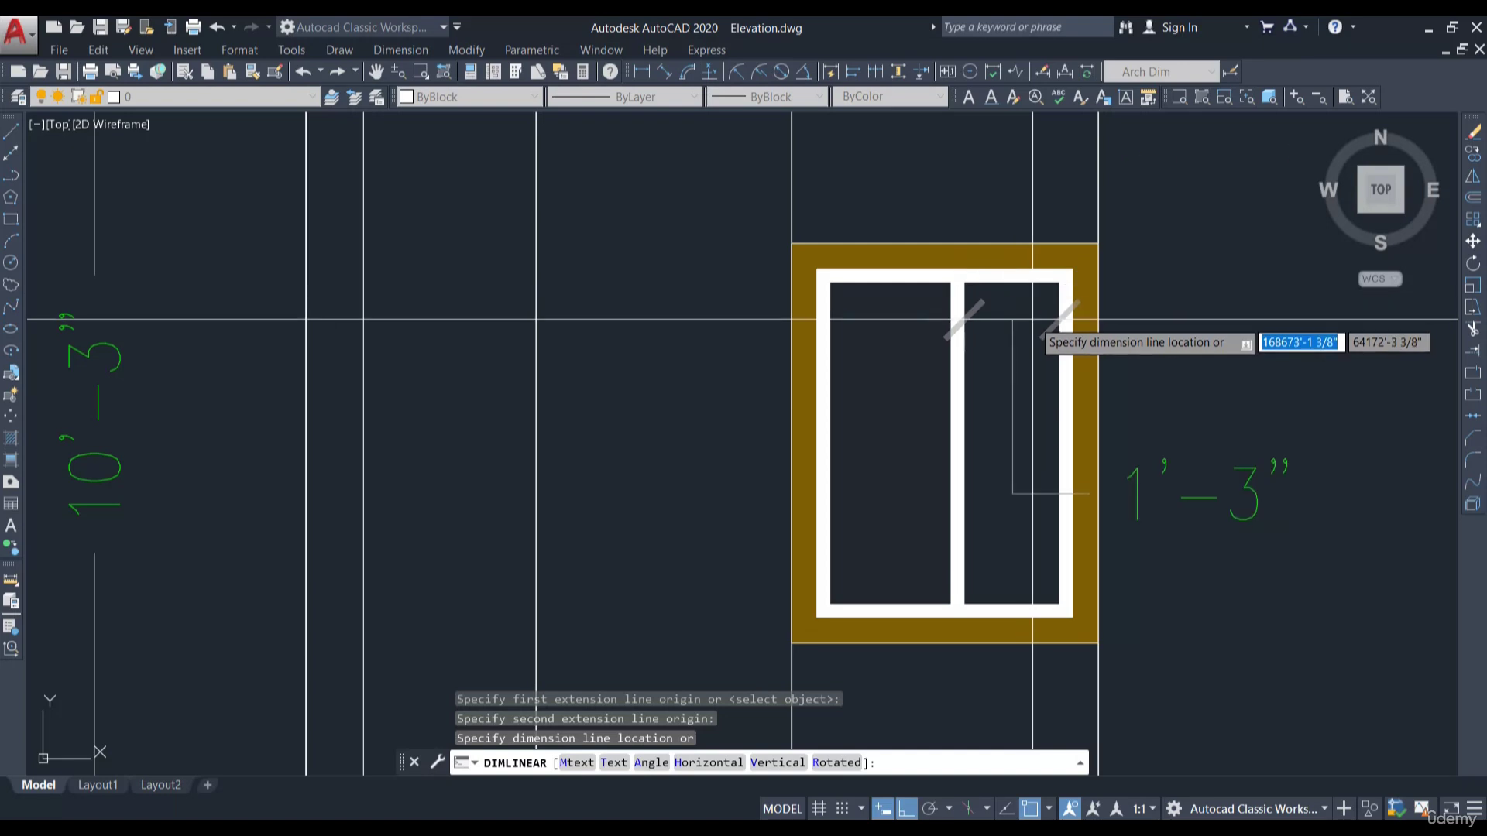
pyautogui.press('Escape')
# Move the line along the central mullion's left edge 2" to the left
pyautogui.scroll(2, 973, 320)
pyautogui.moveTo(973, 320); pyautogui.dragTo(789, 312, button='middle')
pyautogui.click(753, 331)
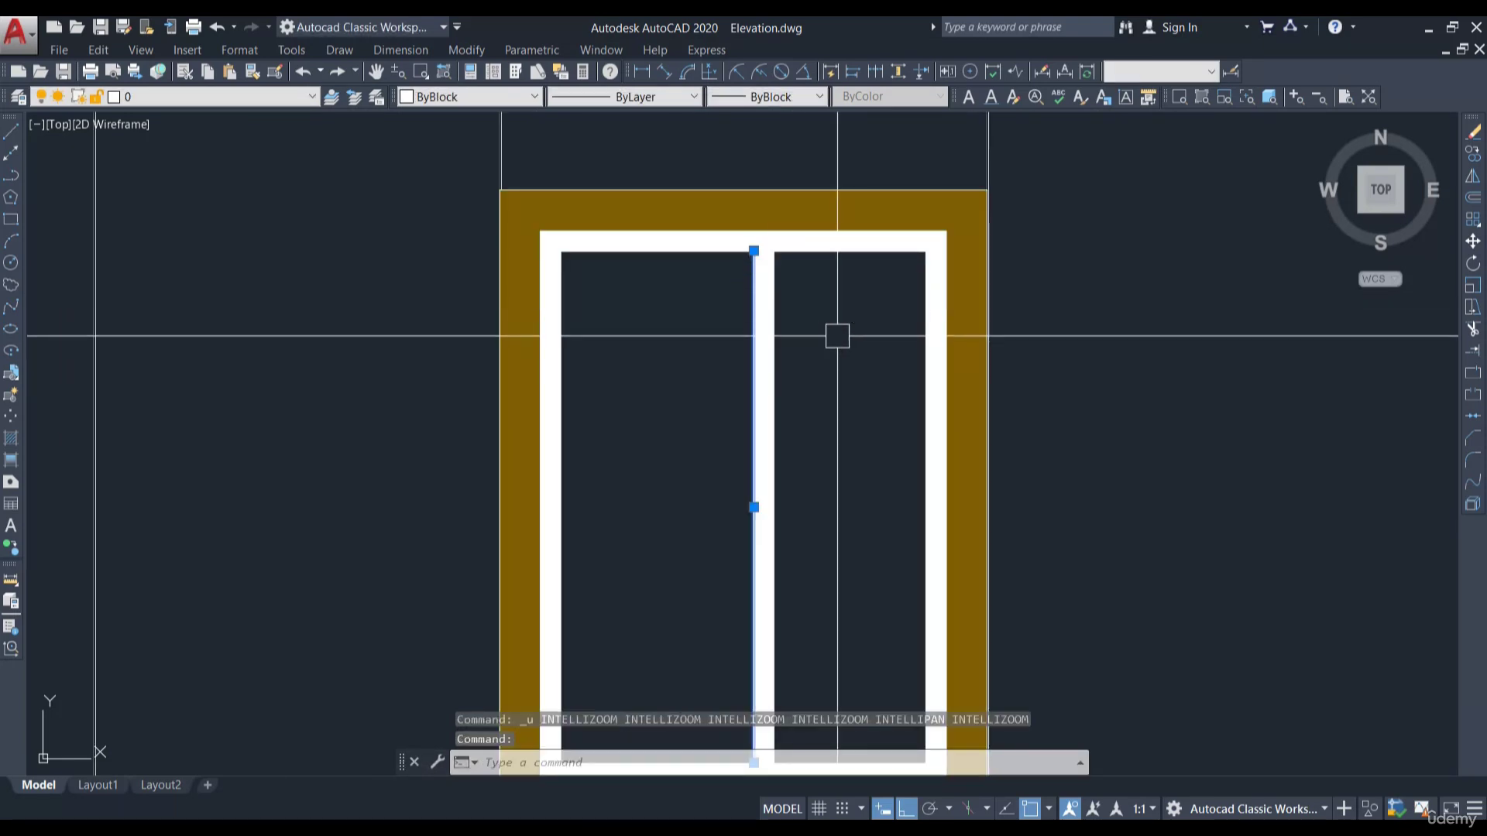
pyautogui.write('m')
pyautogui.press('Return')
pyautogui.click(846, 332)
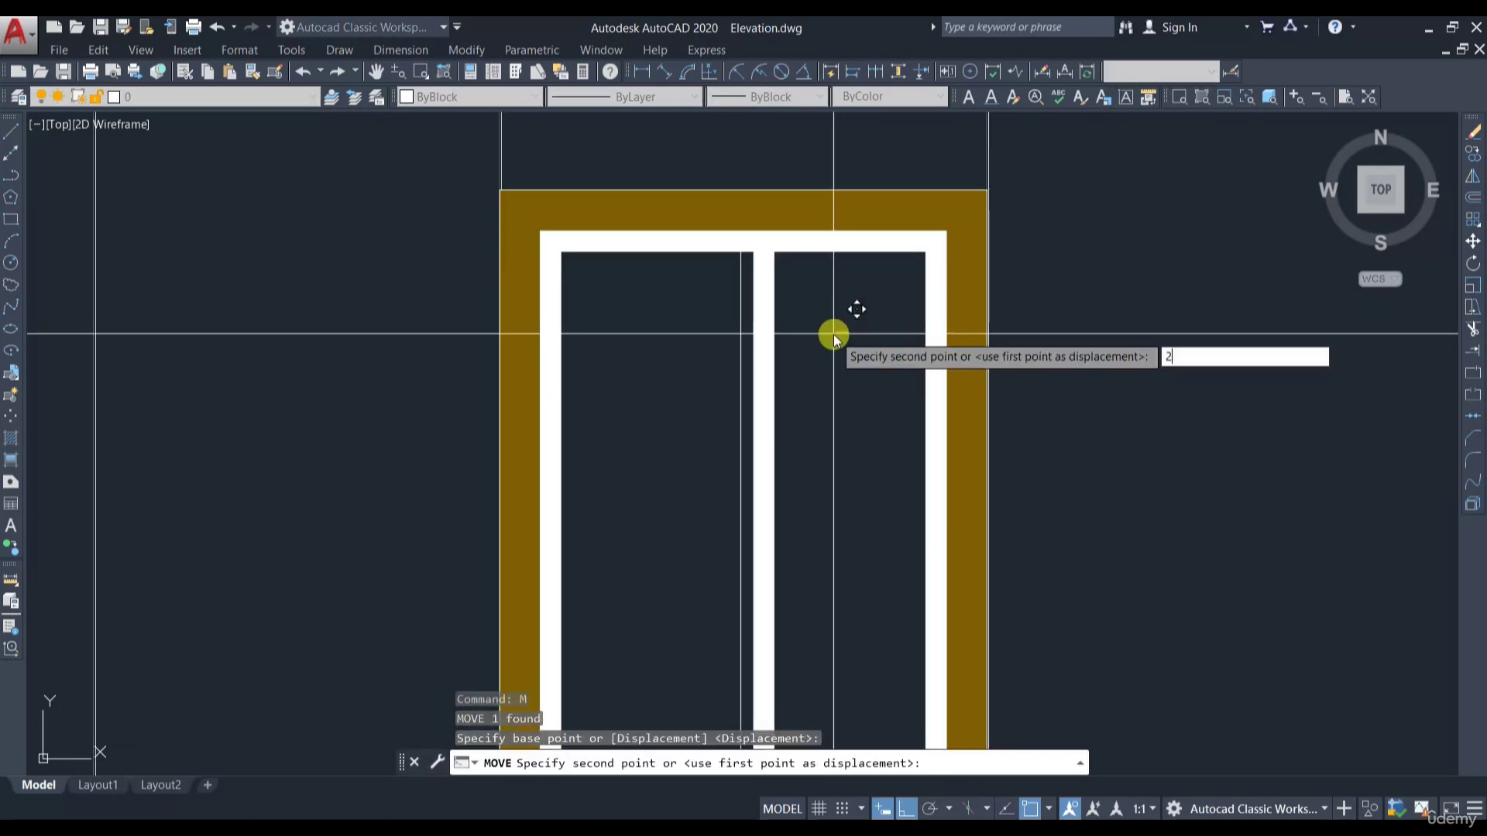
pyautogui.write('2')
pyautogui.press('Return')
# Stretch the white hatch's upper and lower corners on the mullion's left side to the moved line
pyautogui.scroll(3, 783, 289)
pyautogui.click(725, 203)
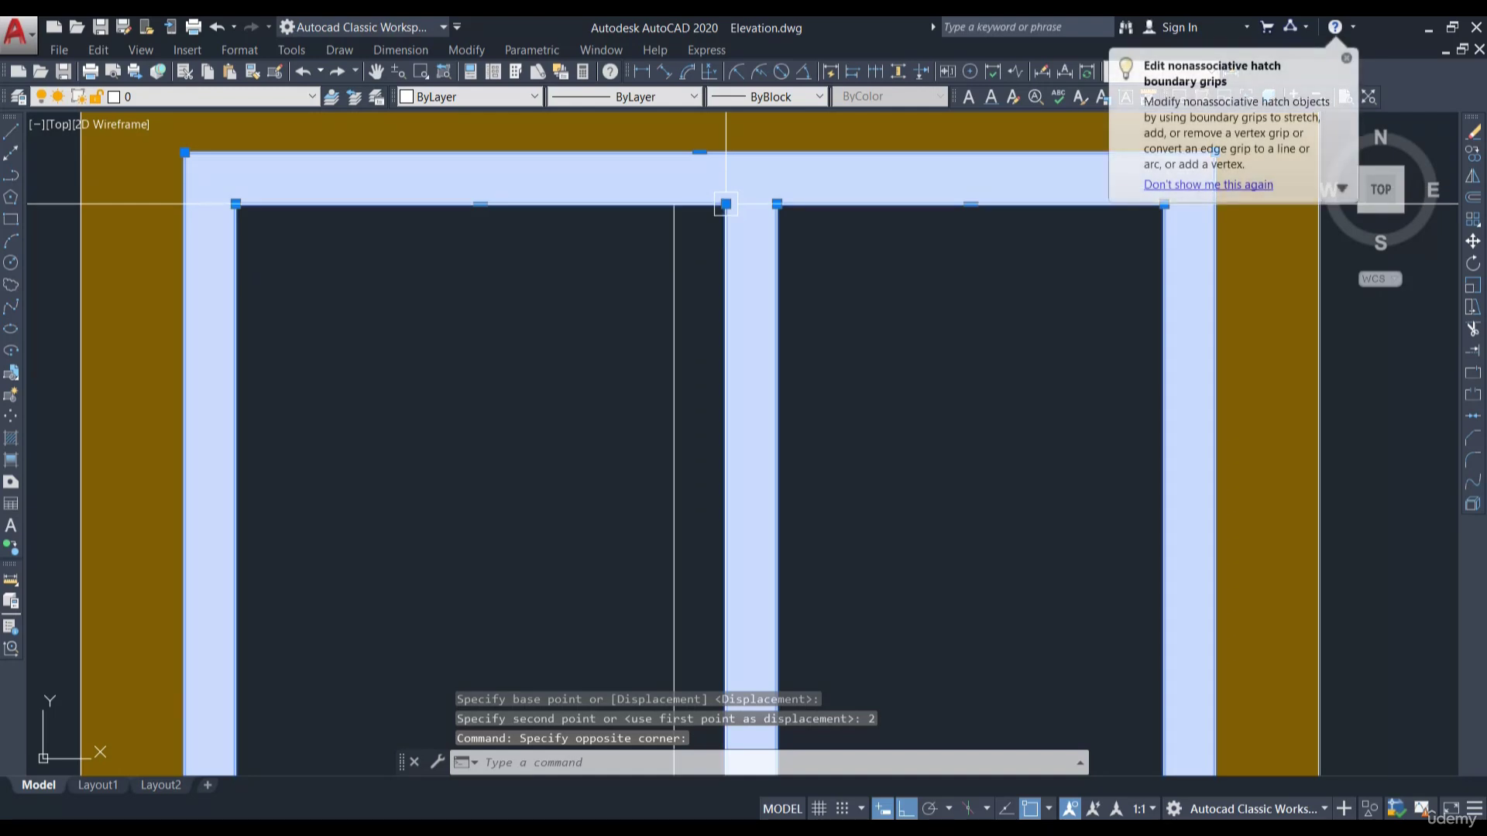
pyautogui.click(725, 204)
pyautogui.scroll(-6, 786, 186)
pyautogui.scroll(4, 777, 542)
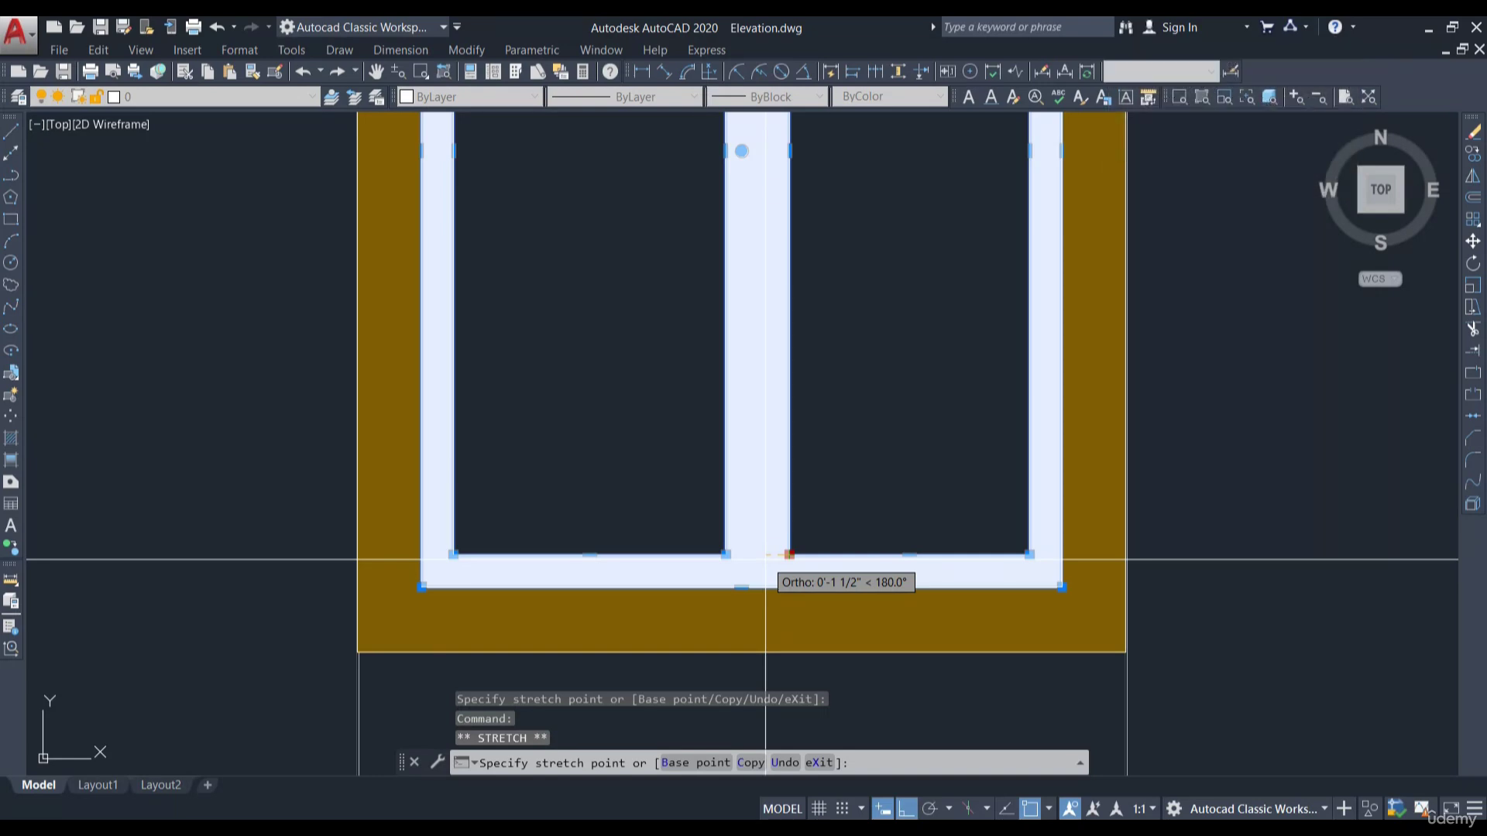
# Stretch the white hatch's lower and upper corners on the mullion's right side 2" to the left
pyautogui.write('2')
pyautogui.scroll(-3, 797, 498)
pyautogui.scroll(3, 794, 364)
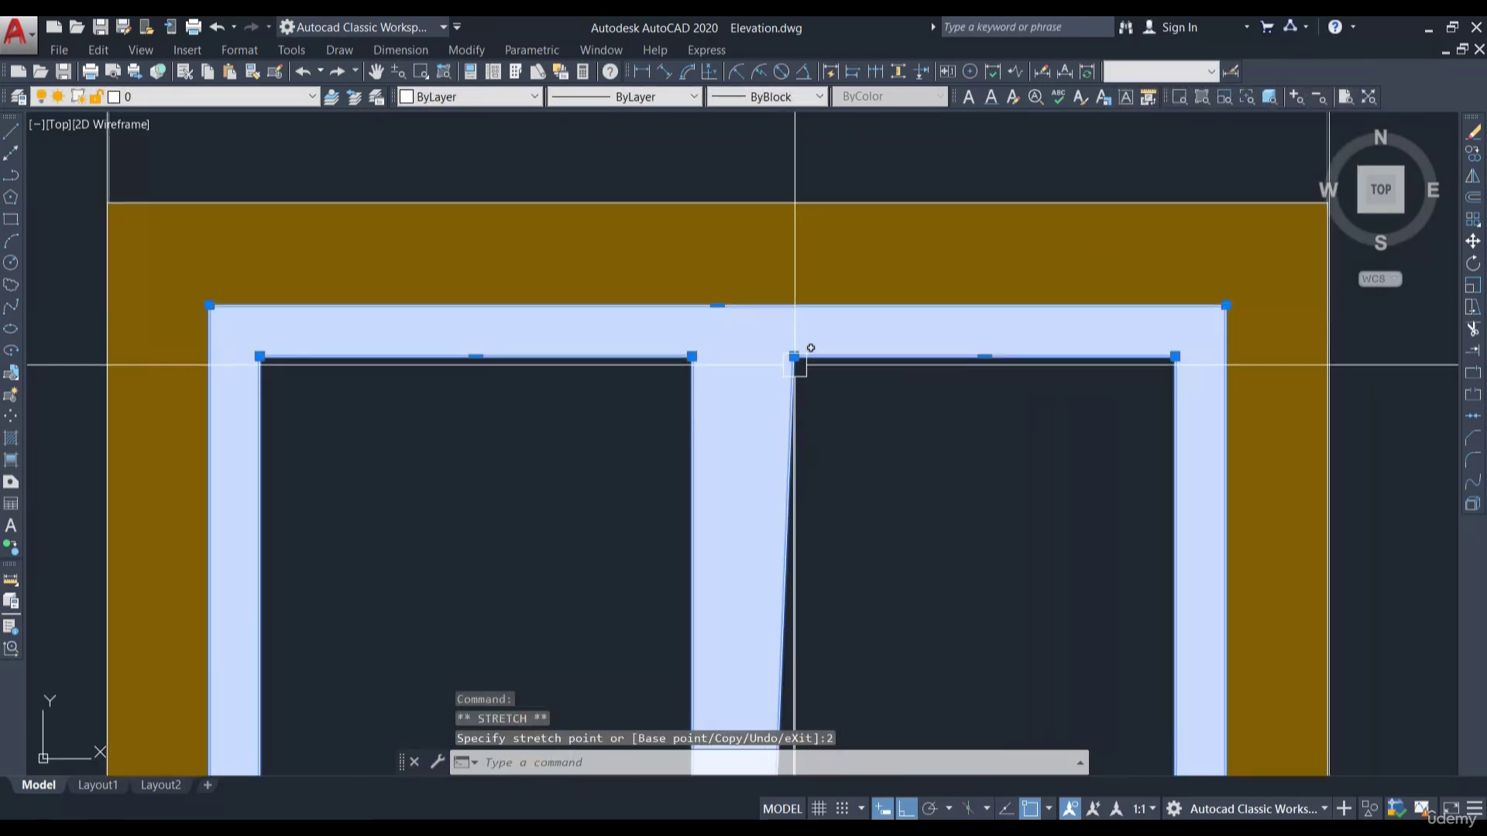
pyautogui.click(794, 356)
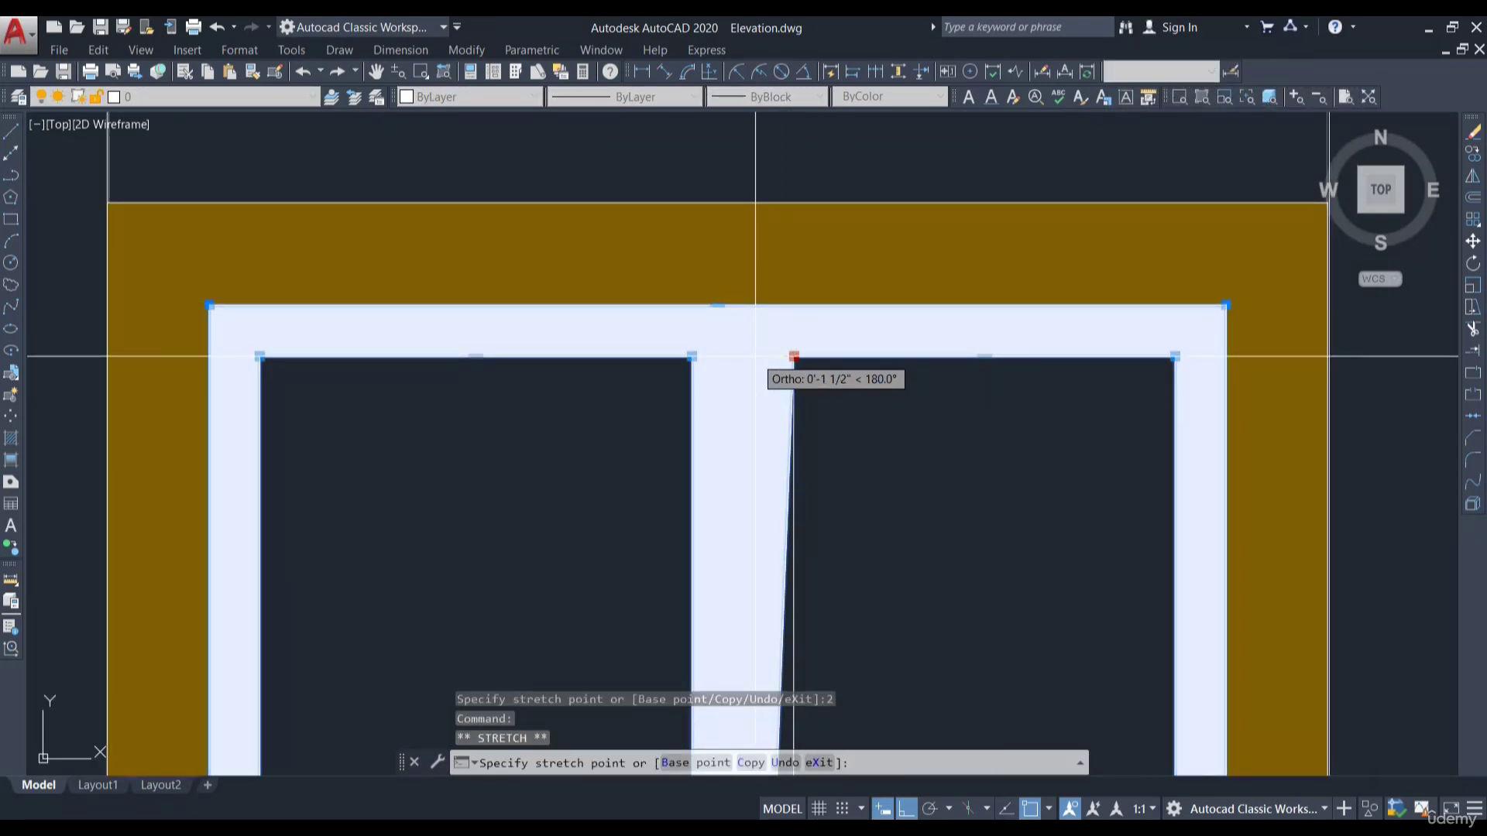
pyautogui.write('2')
pyautogui.press('Return')
pyautogui.press('Escape')
# Move the leftover mullion line in the right pane onto the right edge of the stretched mullion hatch
pyautogui.click(804, 402)
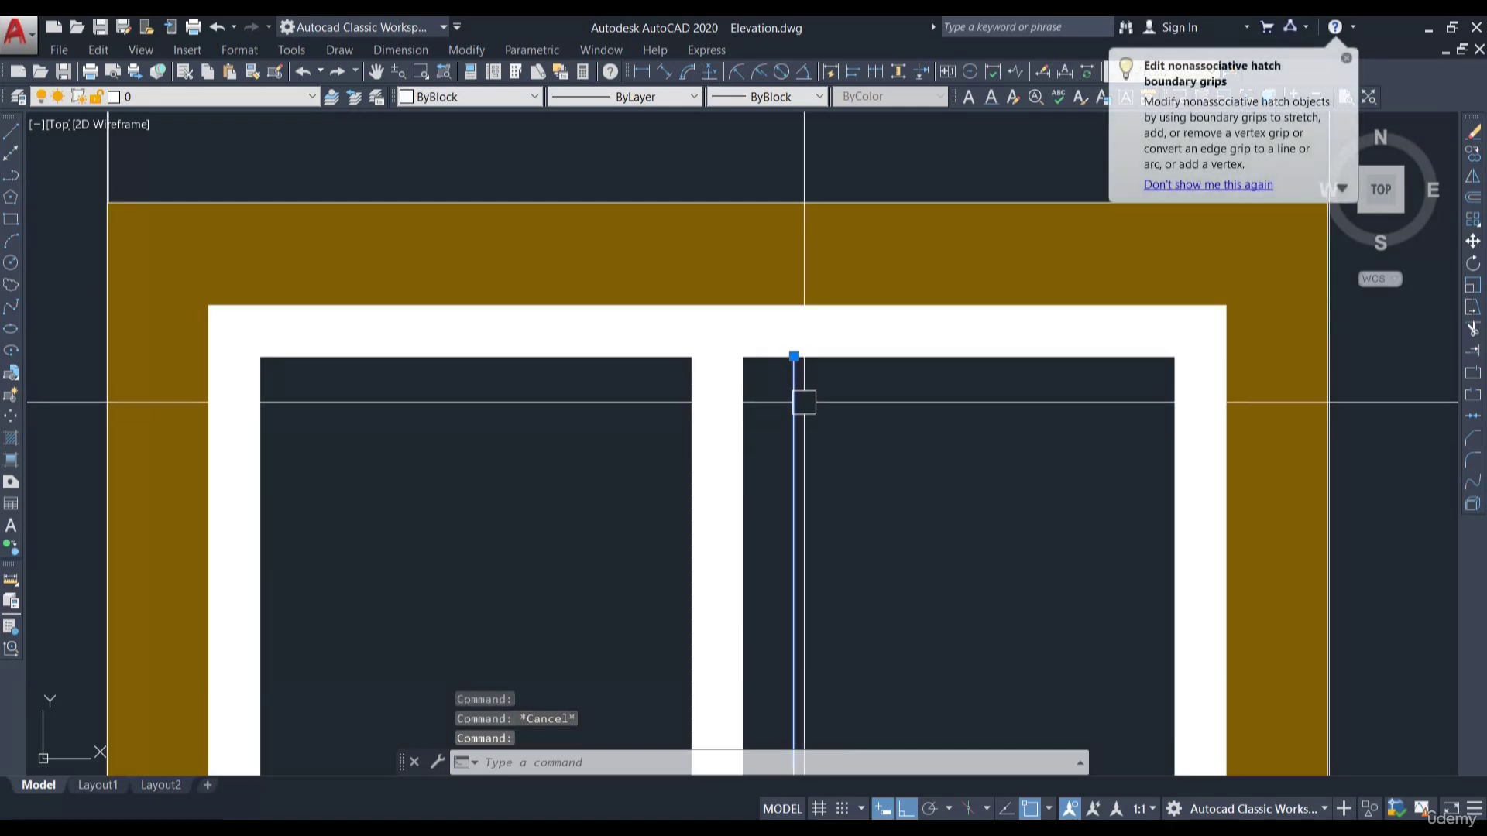
pyautogui.write('m')
pyautogui.press('Return')
pyautogui.click(794, 356)
pyautogui.click(742, 358)
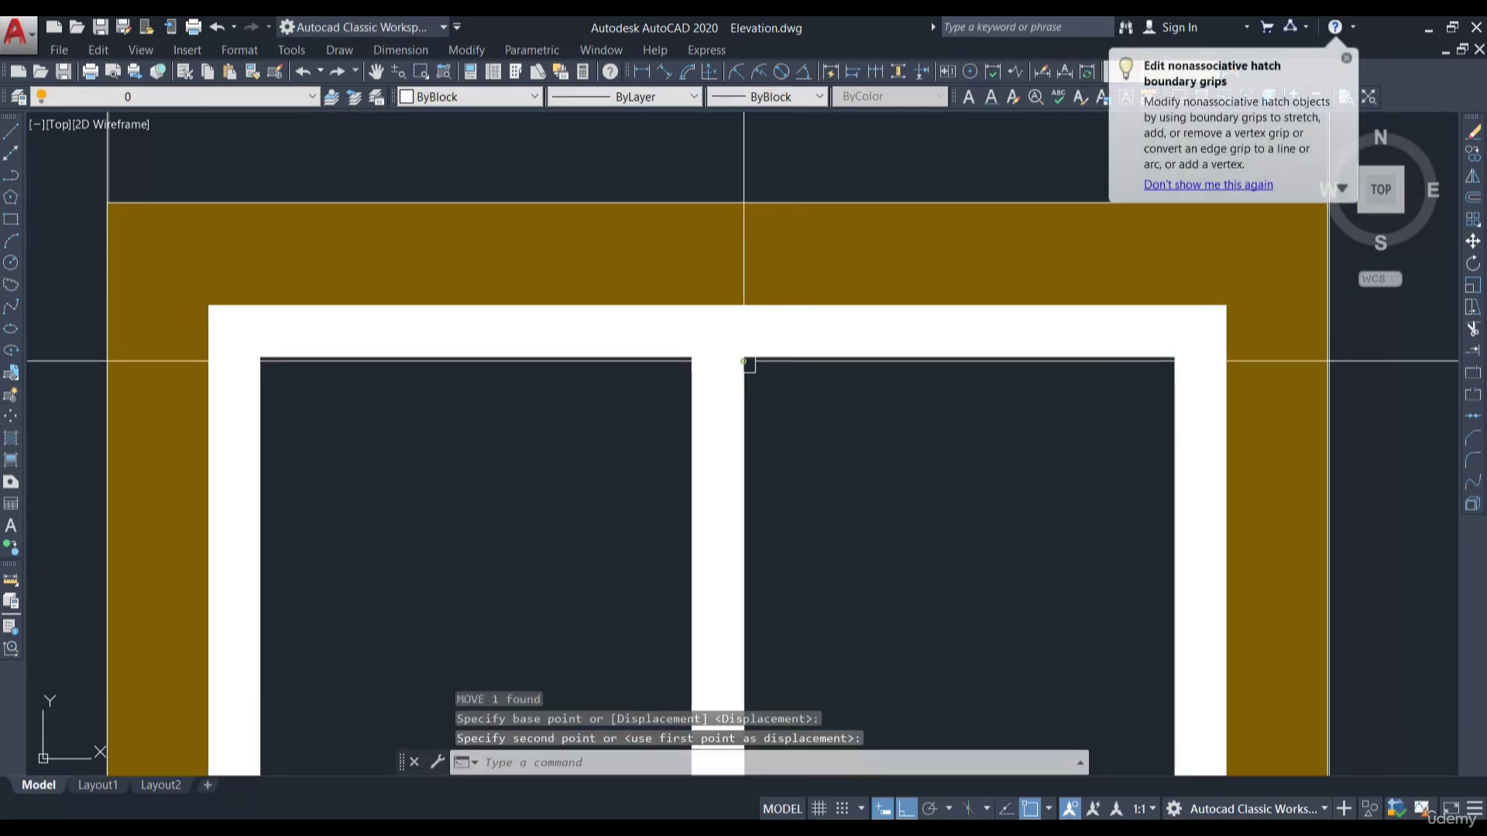
# Measure the clear widths of the left window's two panes with linear dimensions
pyautogui.scroll(-4, 826, 330)
pyautogui.click(642, 72)
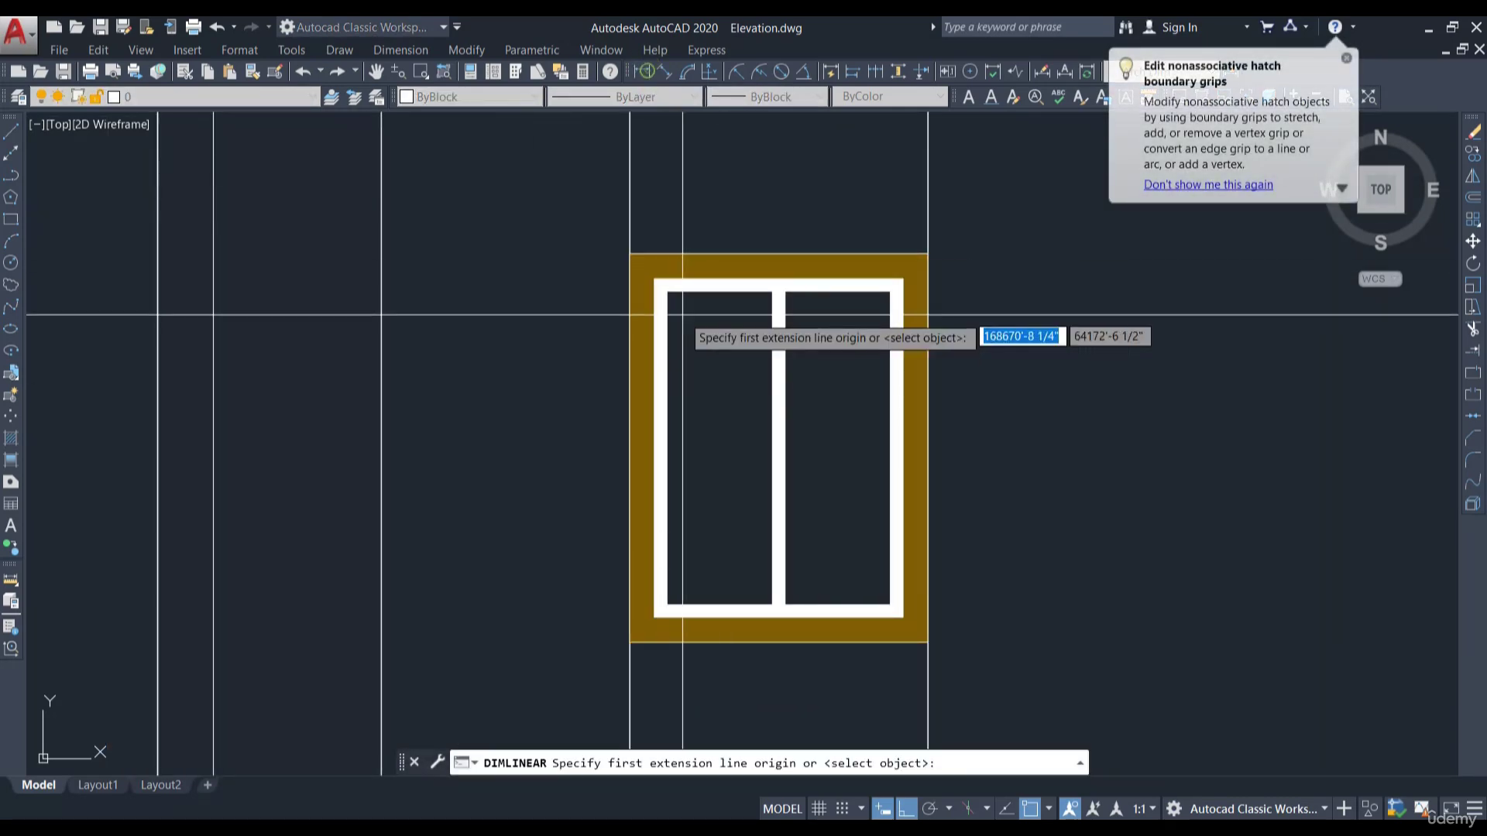
pyautogui.scroll(4, 681, 322)
pyautogui.click(647, 331)
pyautogui.click(915, 331)
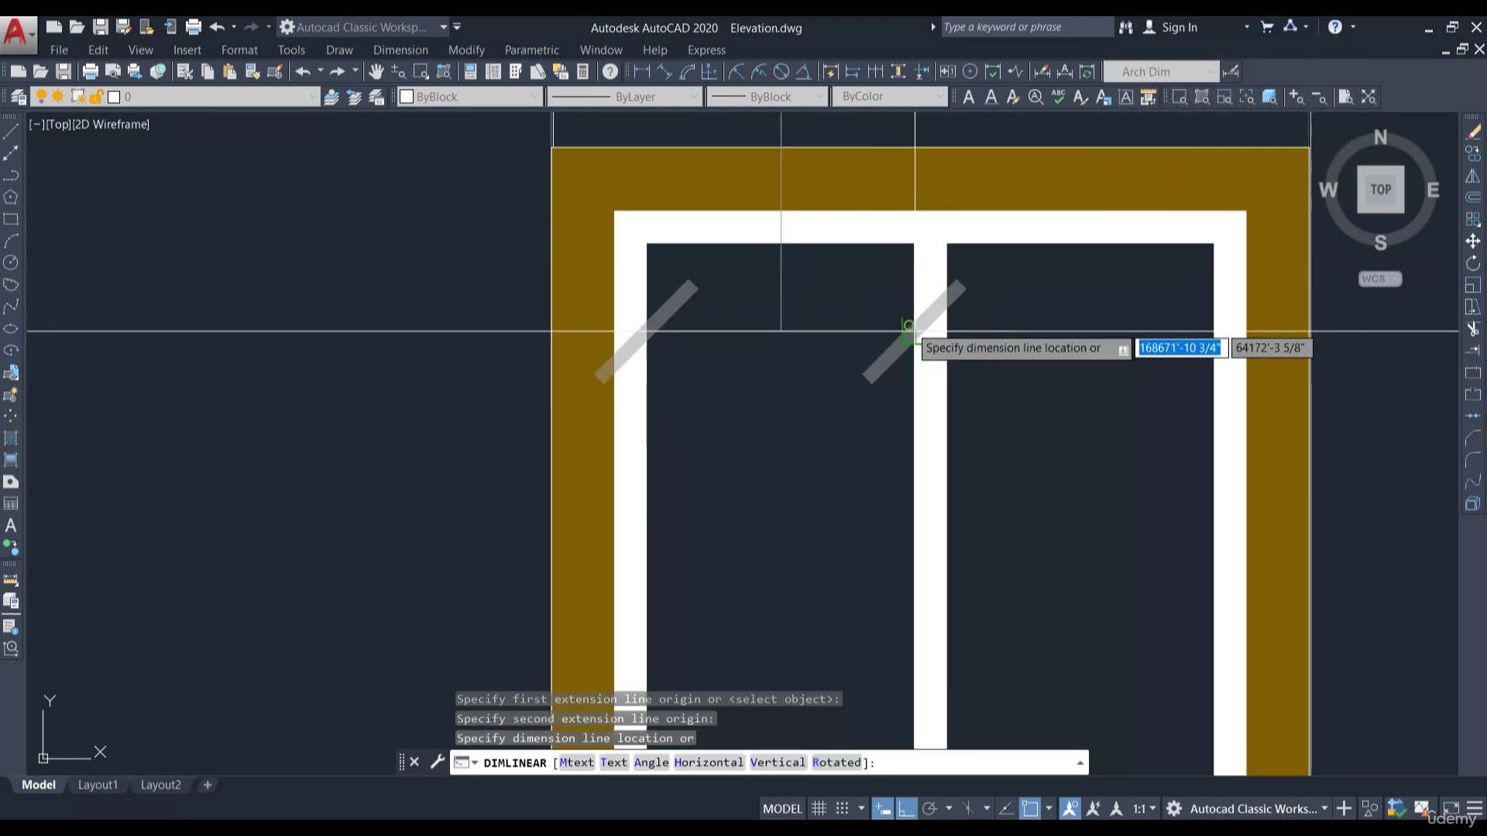
pyautogui.scroll(-4, 809, 310)
pyautogui.press('Escape')
pyautogui.press('Return')
pyautogui.click(863, 325)
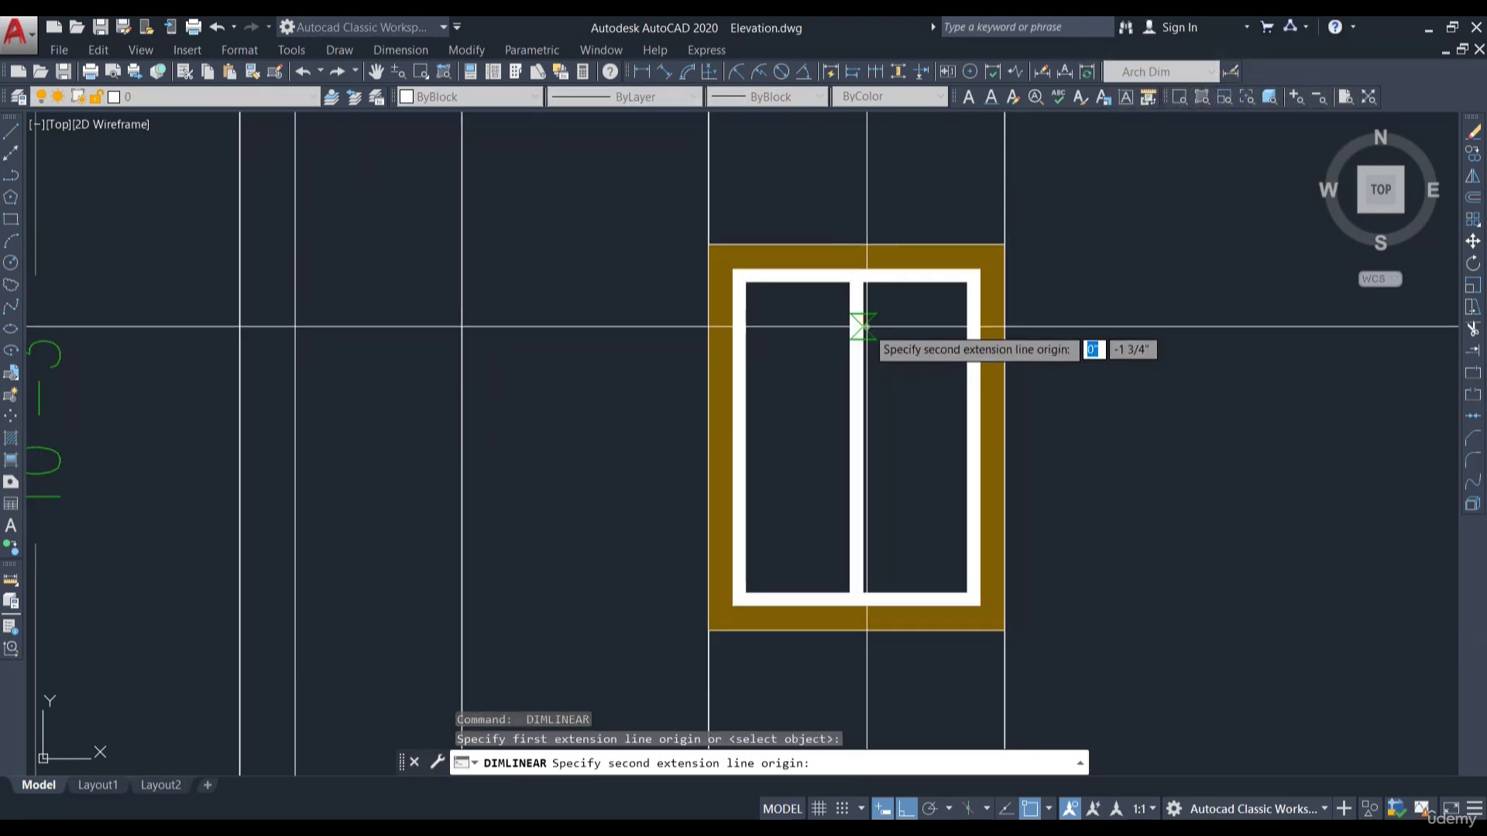
pyautogui.click(966, 326)
pyautogui.press('Escape')
pyautogui.scroll(-2, 941, 318)
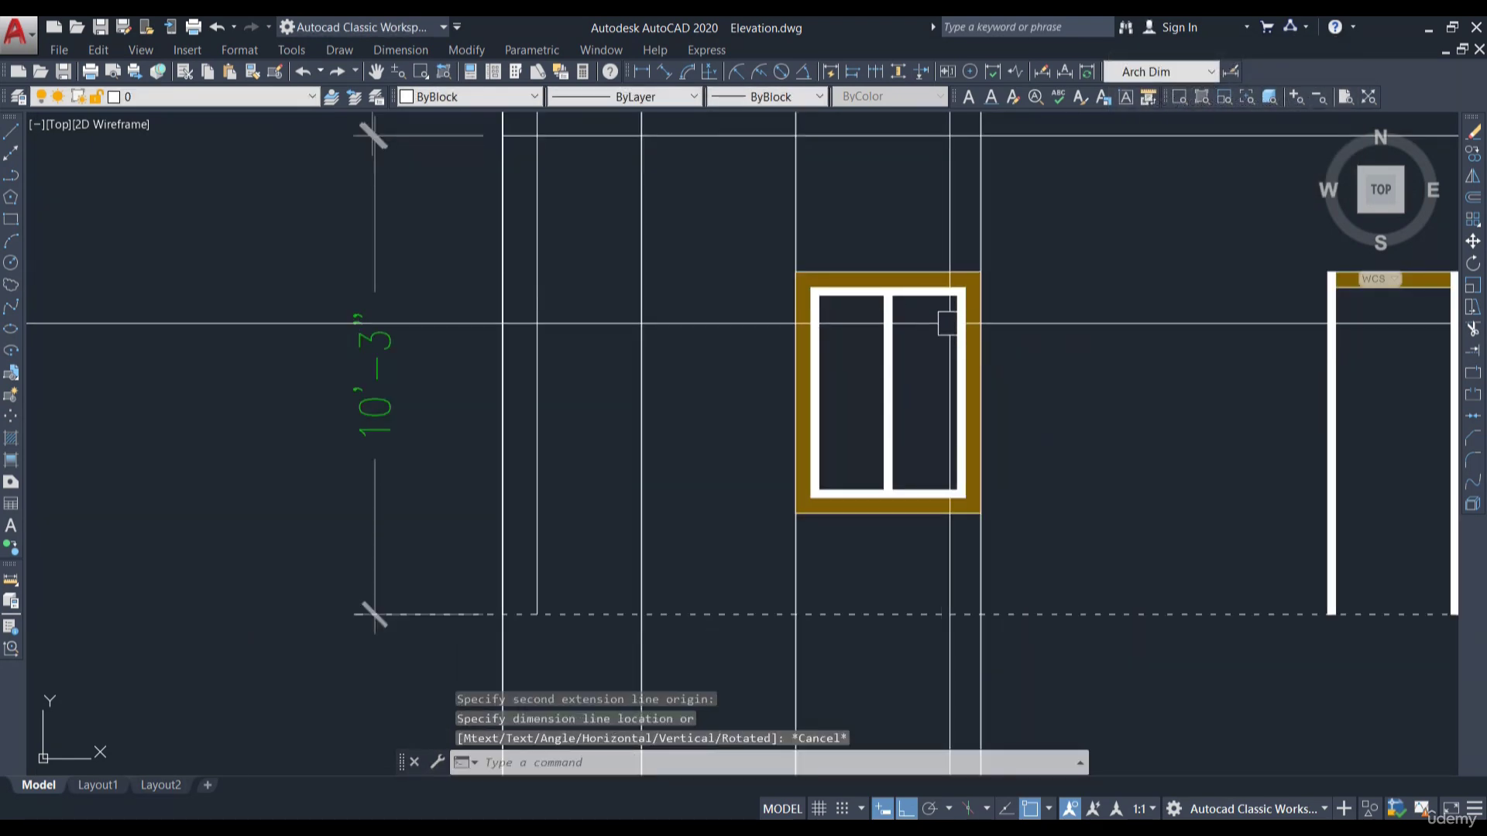
# Erase the two vertical projection lines running along the left window's outer edges
pyautogui.moveTo(1027, 246); pyautogui.dragTo(896, 315, button='middle')
pyautogui.scroll(-2, 942, 289)
pyautogui.click(850, 317)
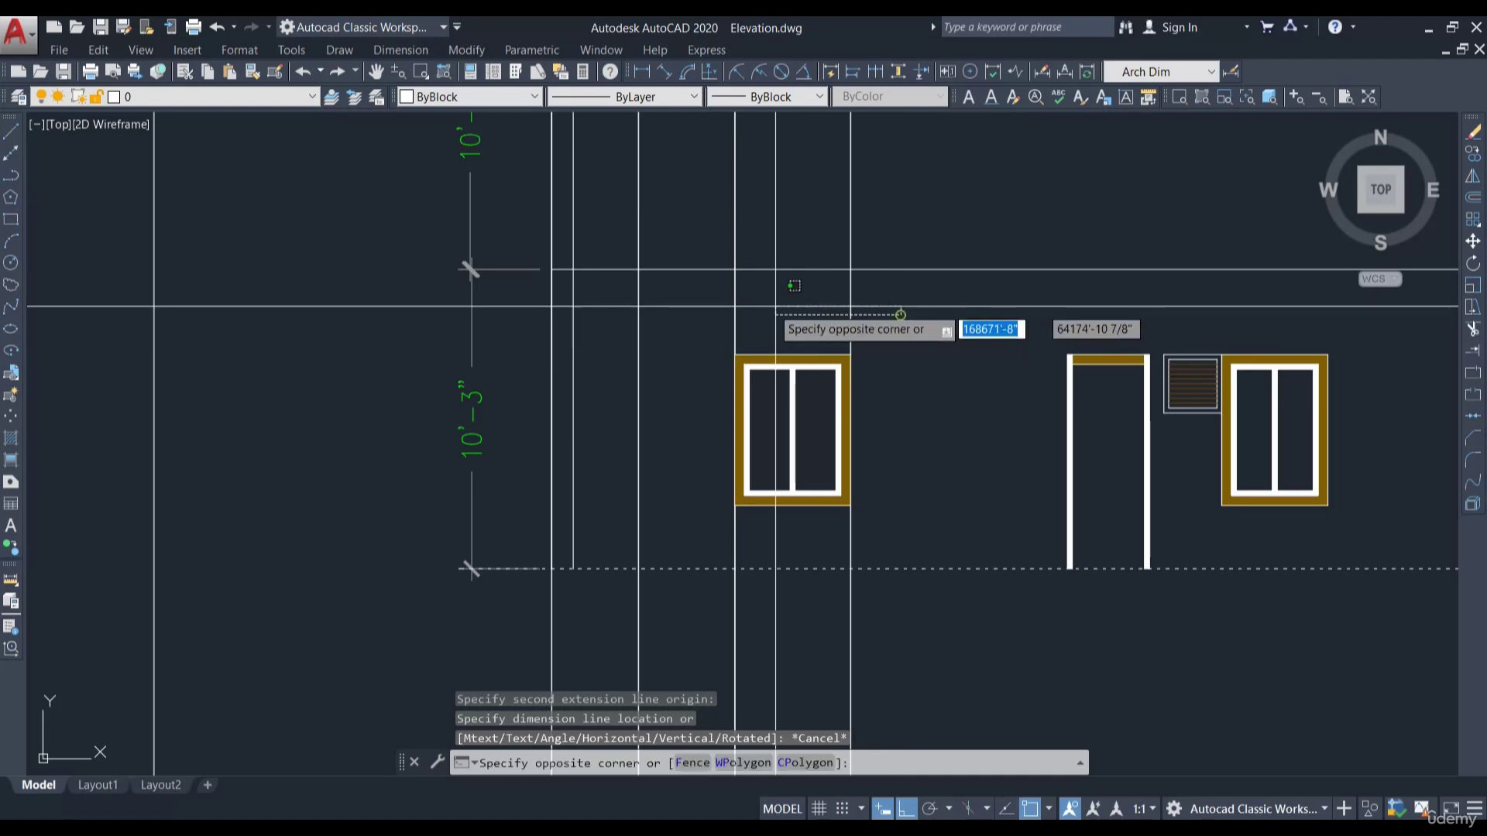
pyautogui.click(731, 316)
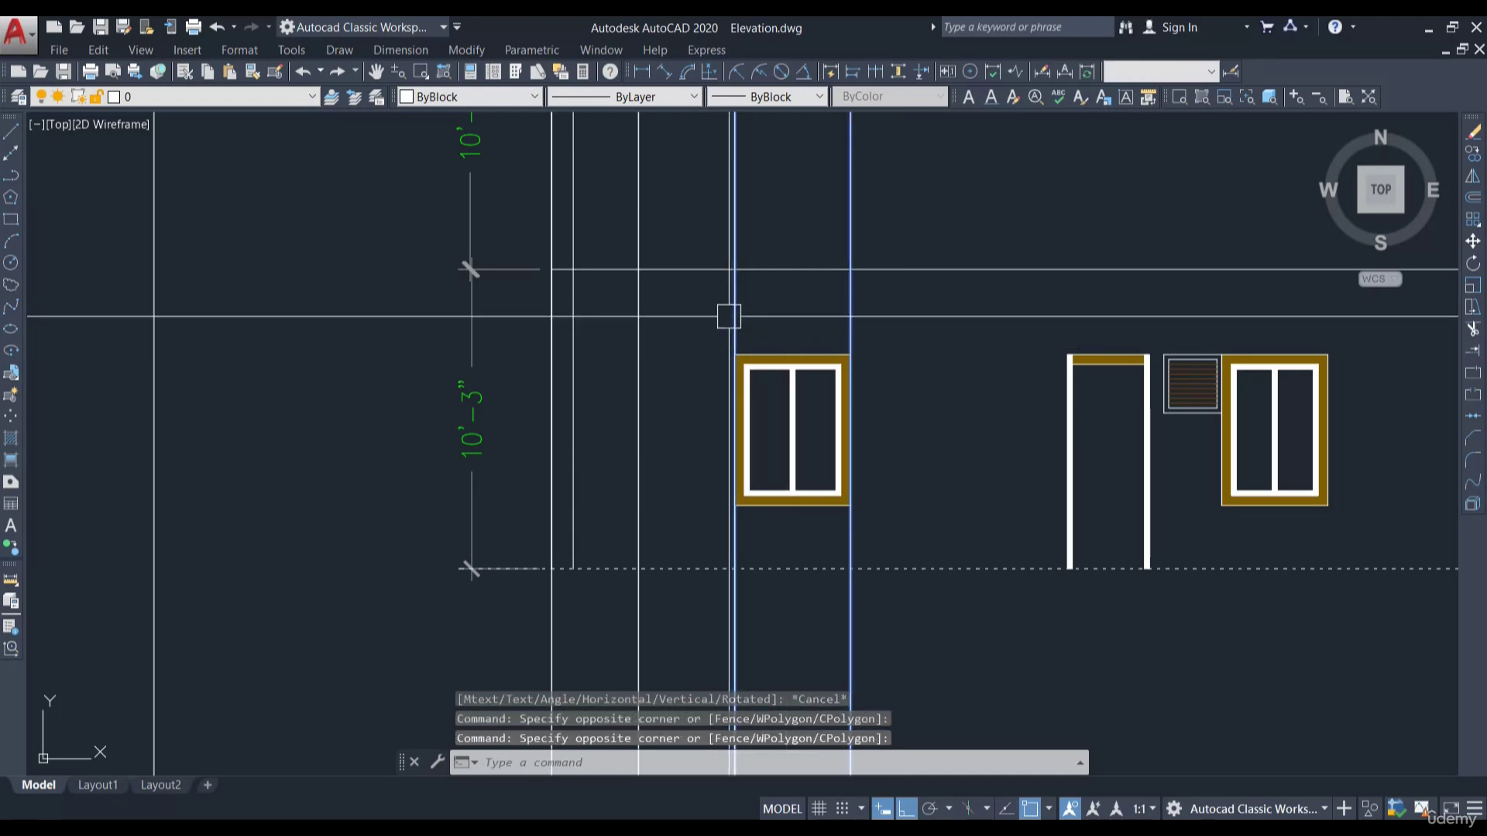
pyautogui.write('E')
pyautogui.press('Return')
# Move the left wall line together with the two 10'-3" dimensions onto the leftmost projection line from the floor plan
pyautogui.scroll(-2, 925, 409)
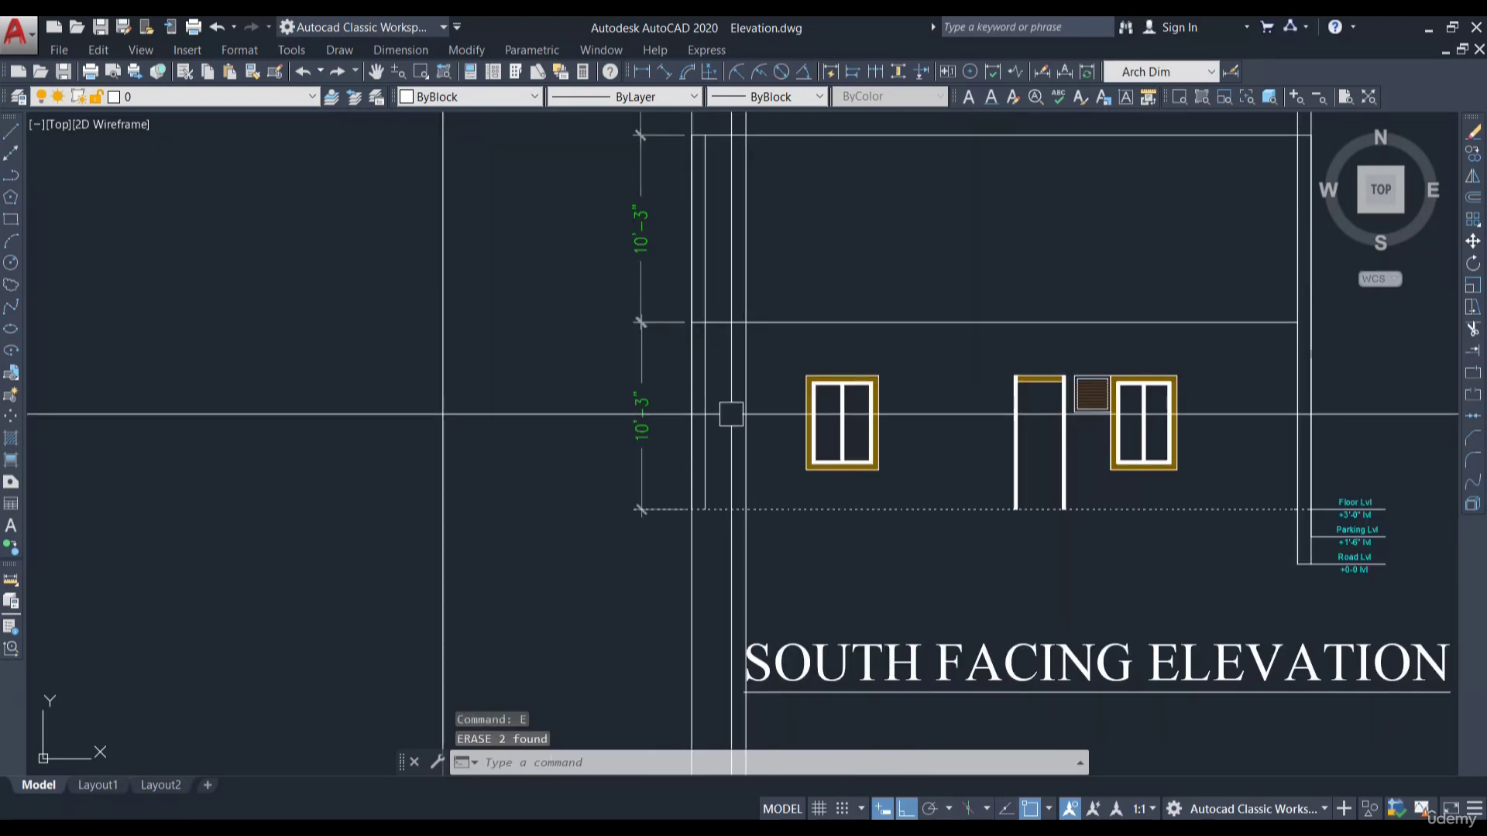
pyautogui.scroll(-4, 801, 442)
pyautogui.scroll(8, 816, 259)
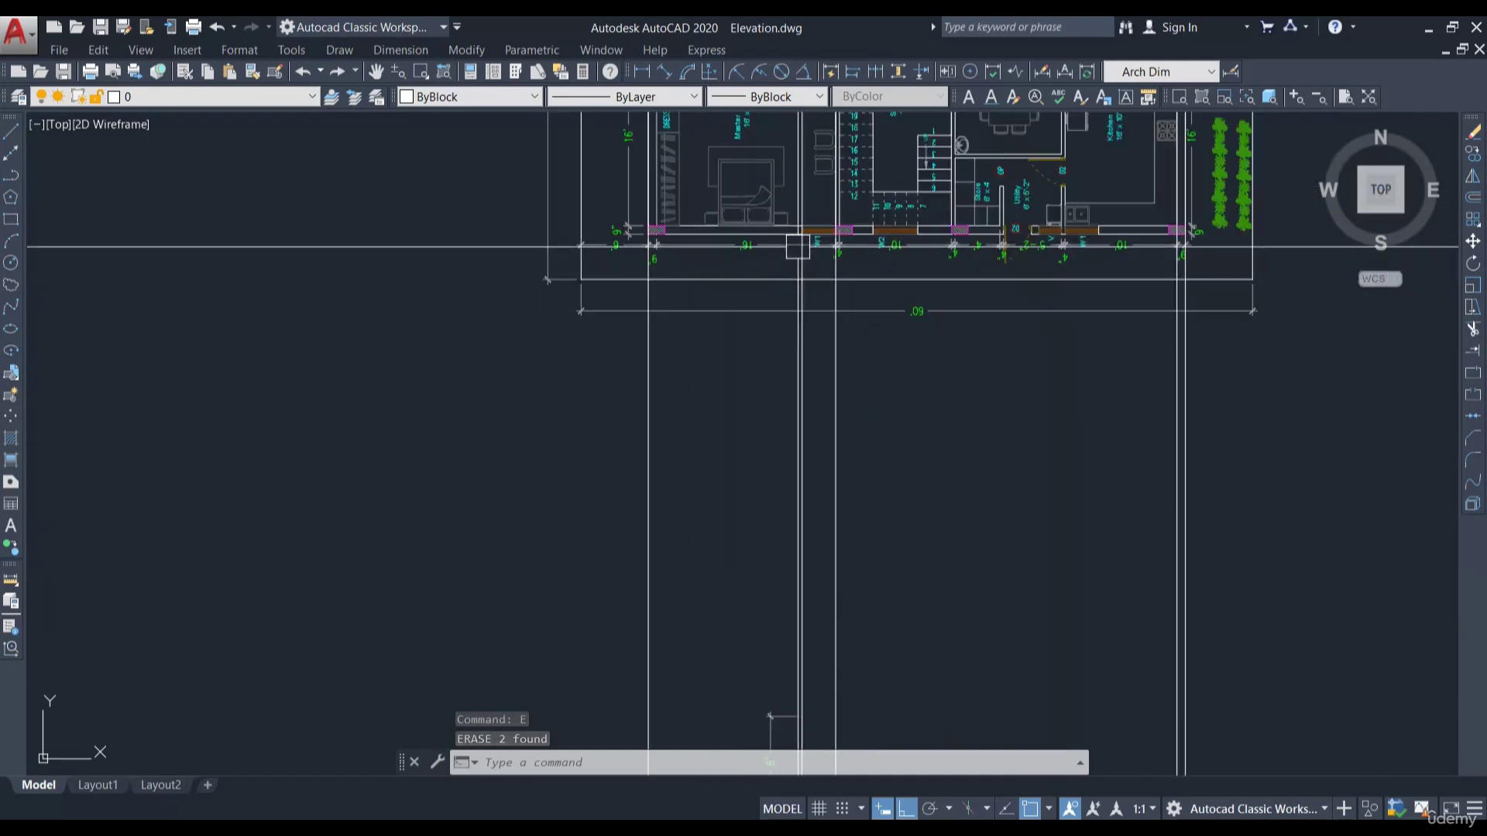
pyautogui.scroll(-5, 819, 438)
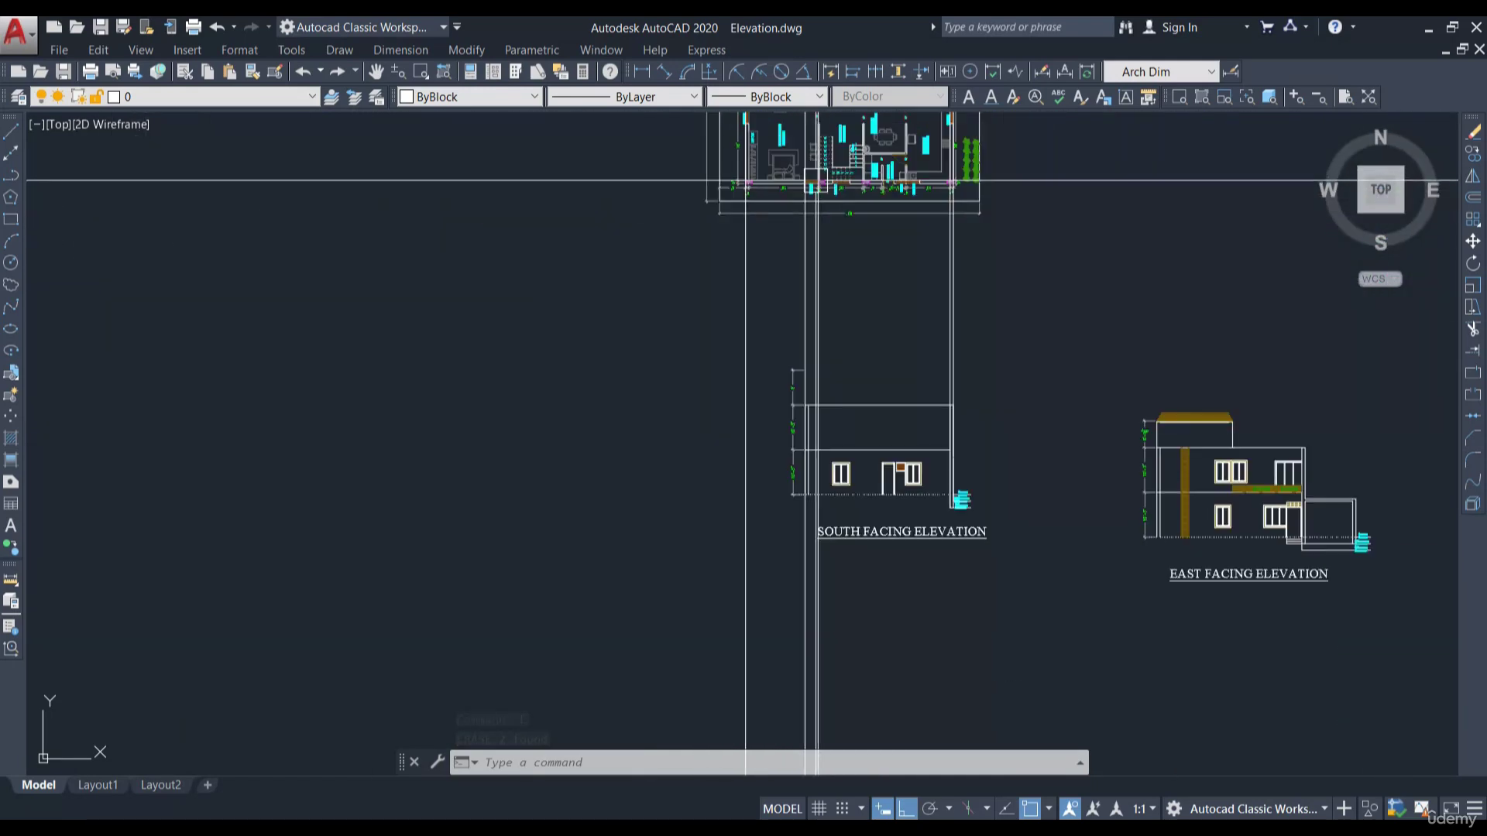
pyautogui.scroll(4, 833, 482)
pyautogui.scroll(2, 791, 516)
pyautogui.click(748, 456)
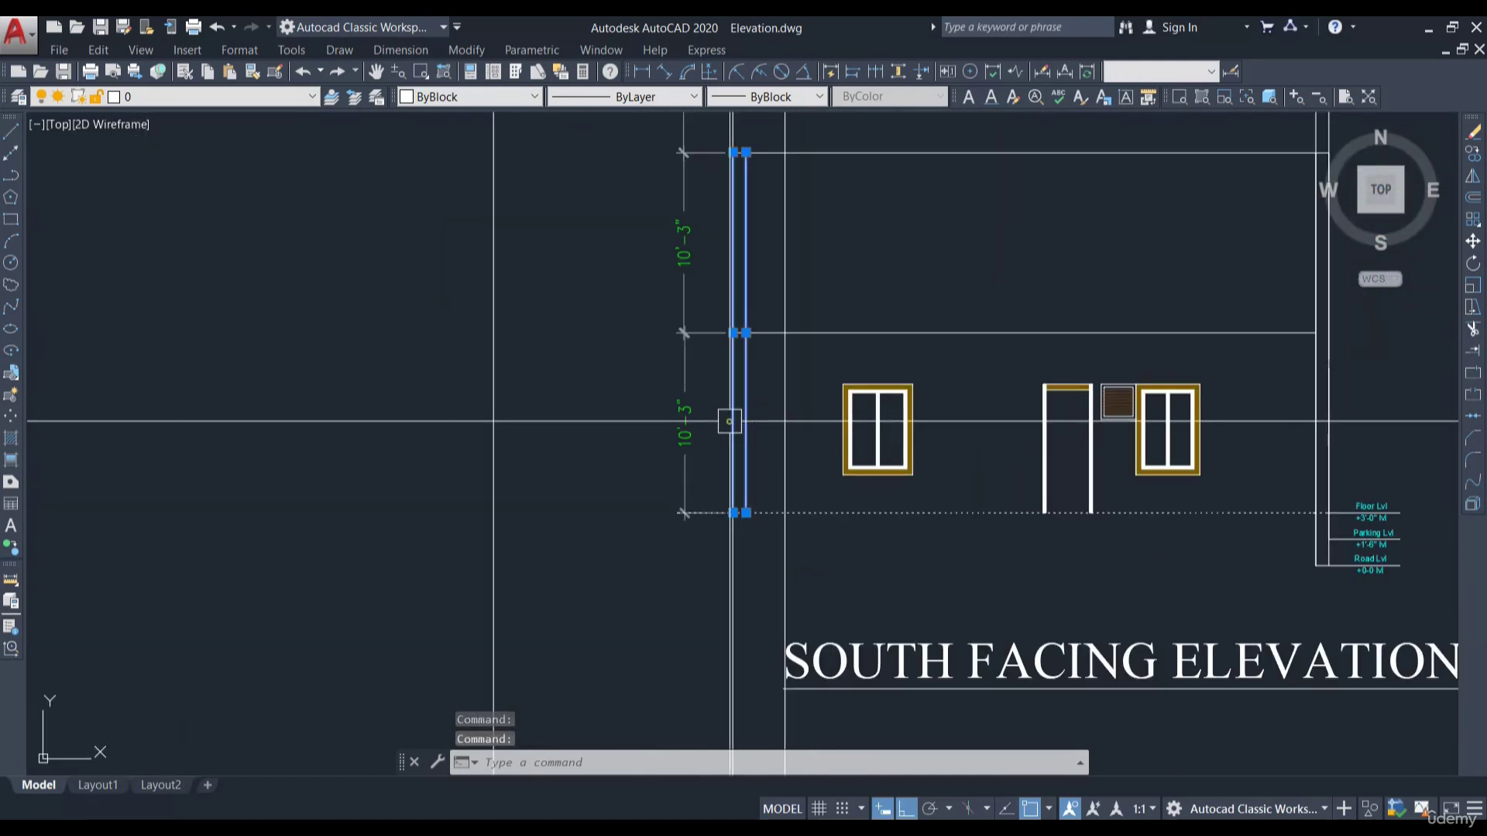
pyautogui.write('m')
pyautogui.press('Return')
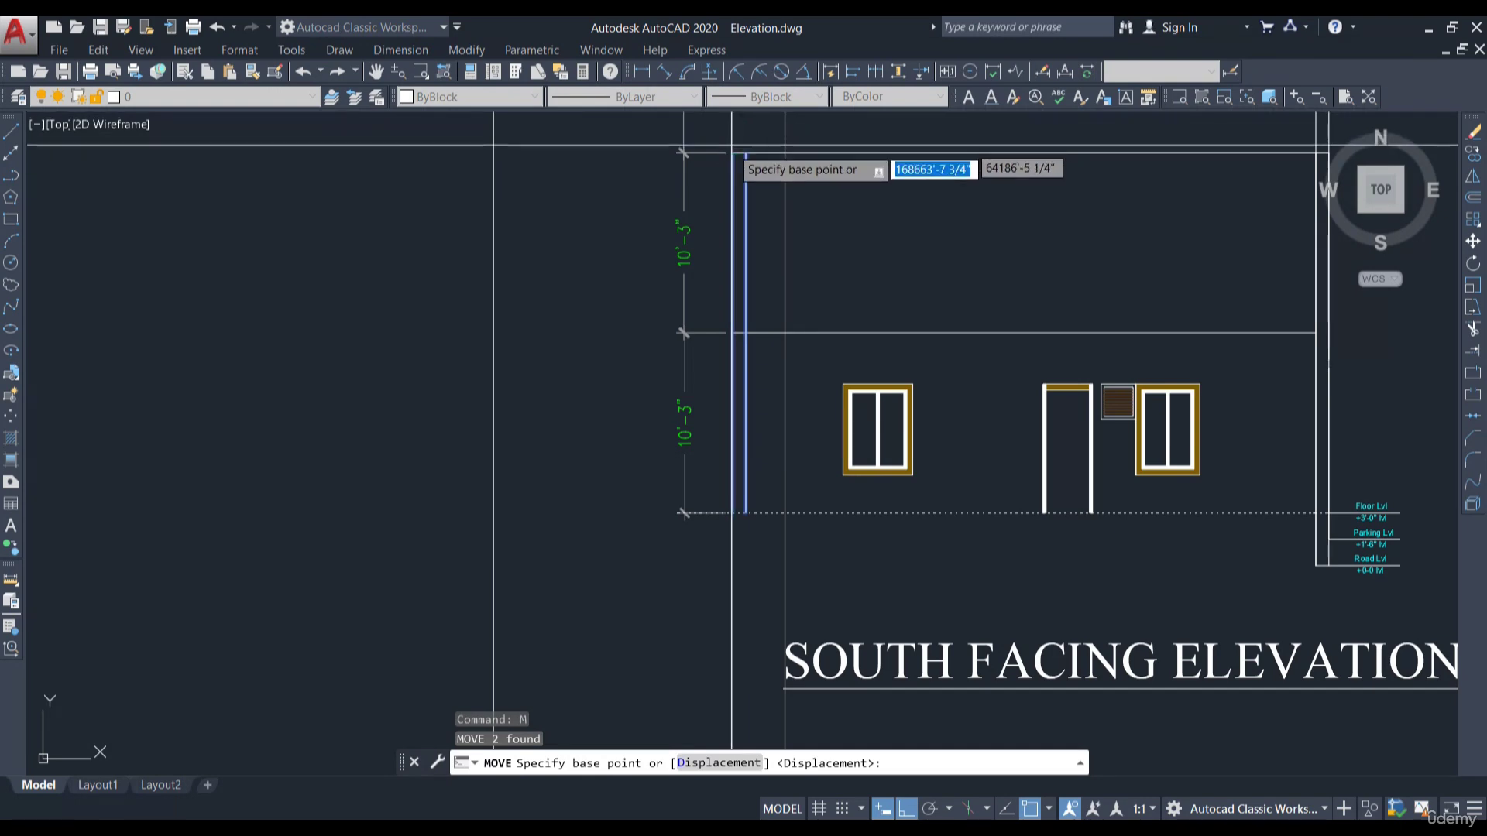
pyautogui.click(733, 152)
pyautogui.click(493, 151)
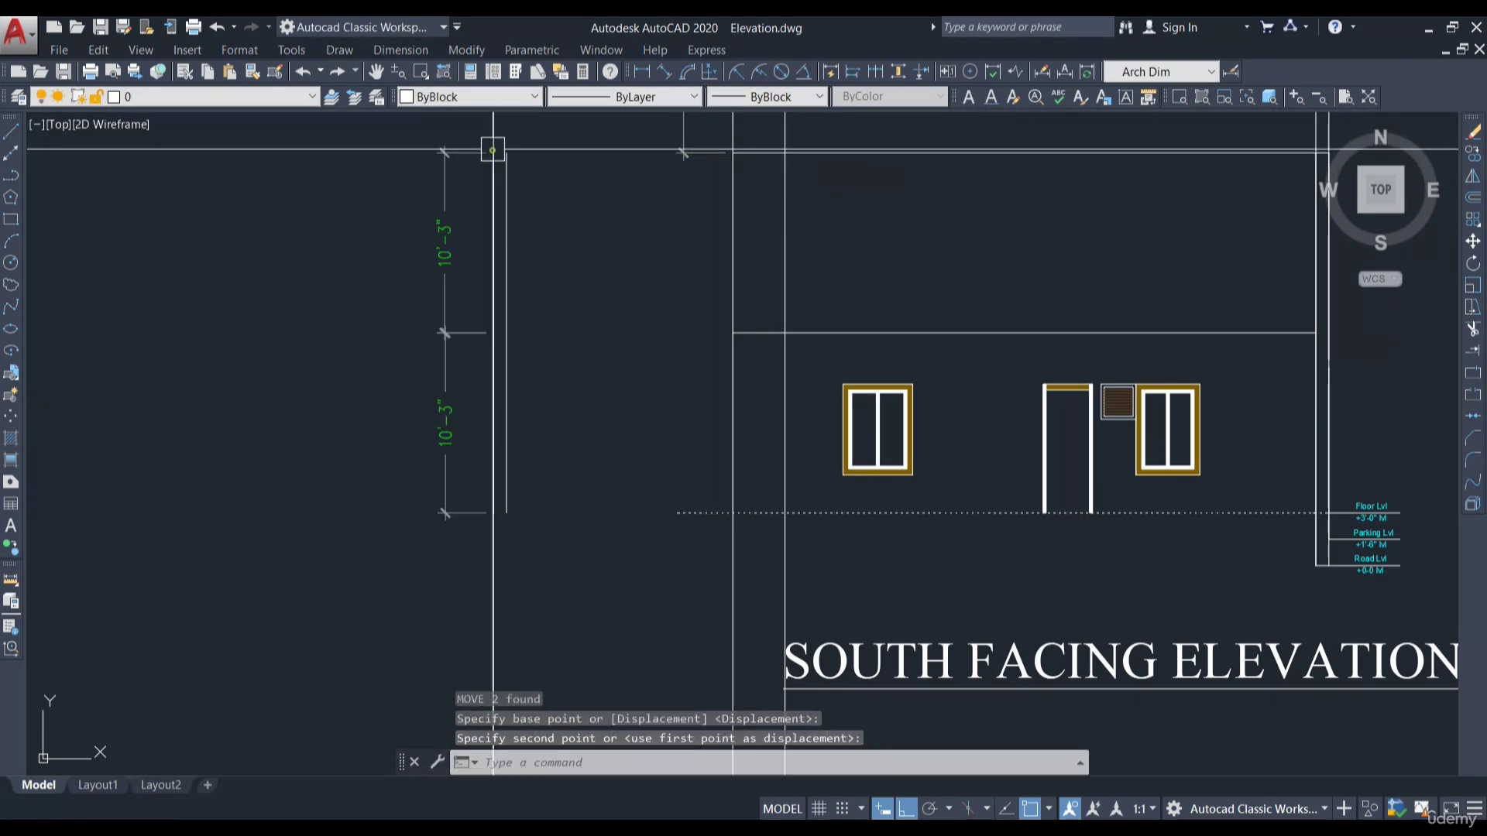
# Move the 8' dimension left so it stacks directly above the relocated 10'-3" dimensions
pyautogui.moveTo(635, 274); pyautogui.dragTo(746, 373, button='middle')
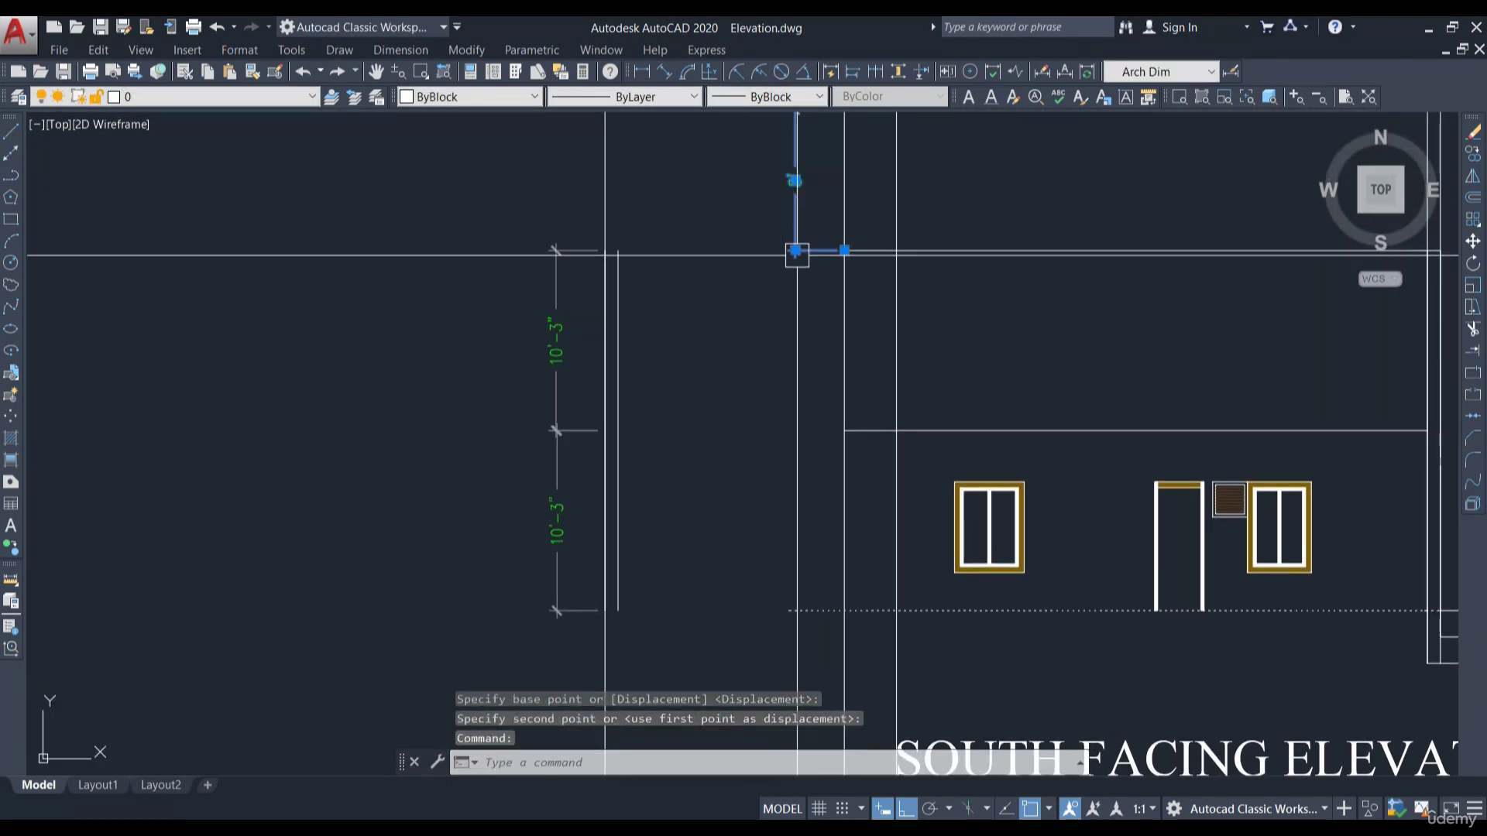
pyautogui.write('m')
pyautogui.press('Return')
pyautogui.click(844, 250)
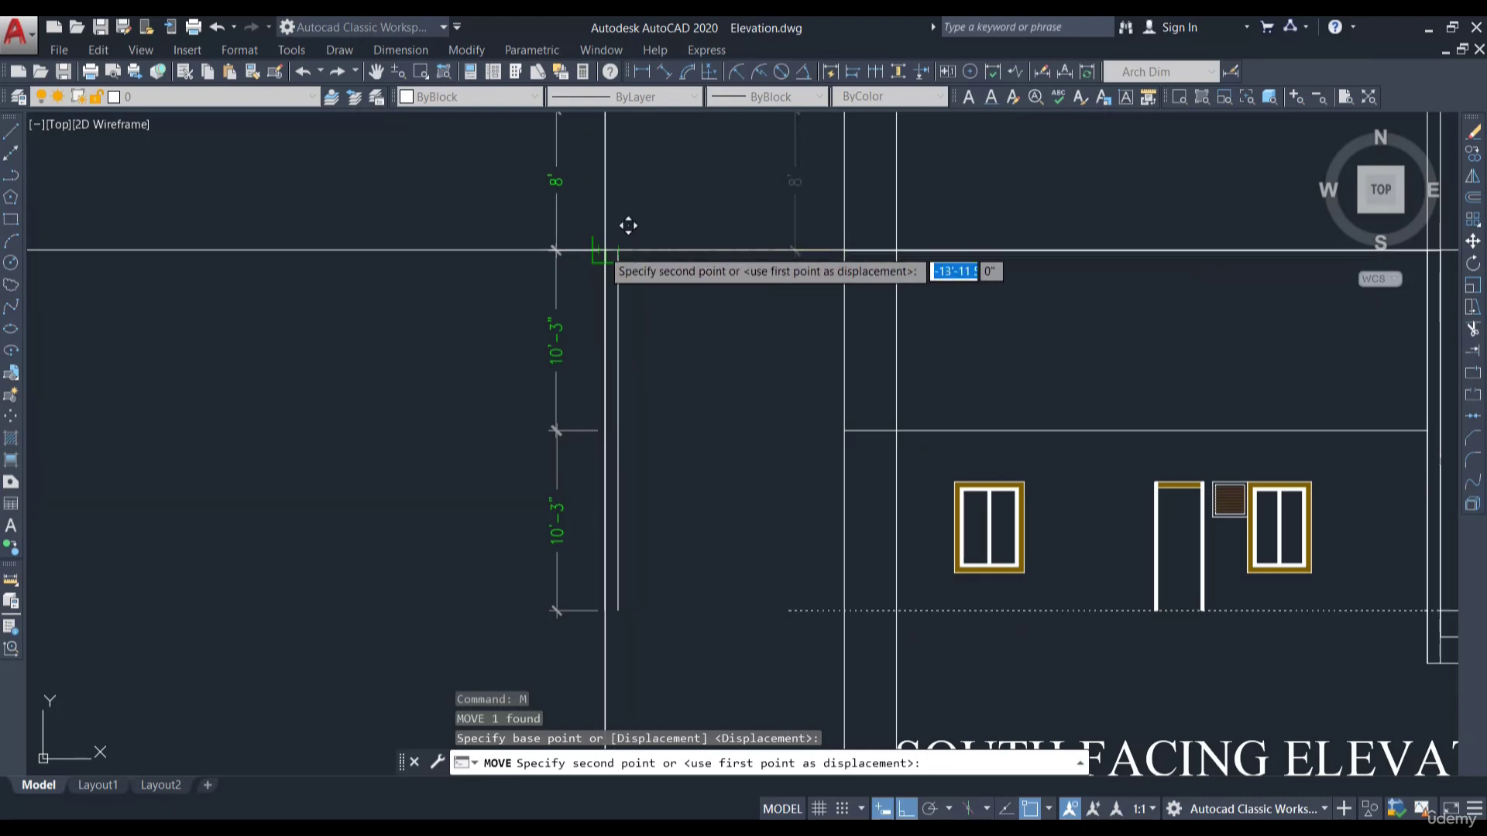
pyautogui.click(615, 234)
pyautogui.scroll(-4, 747, 332)
pyautogui.scroll(2, 876, 282)
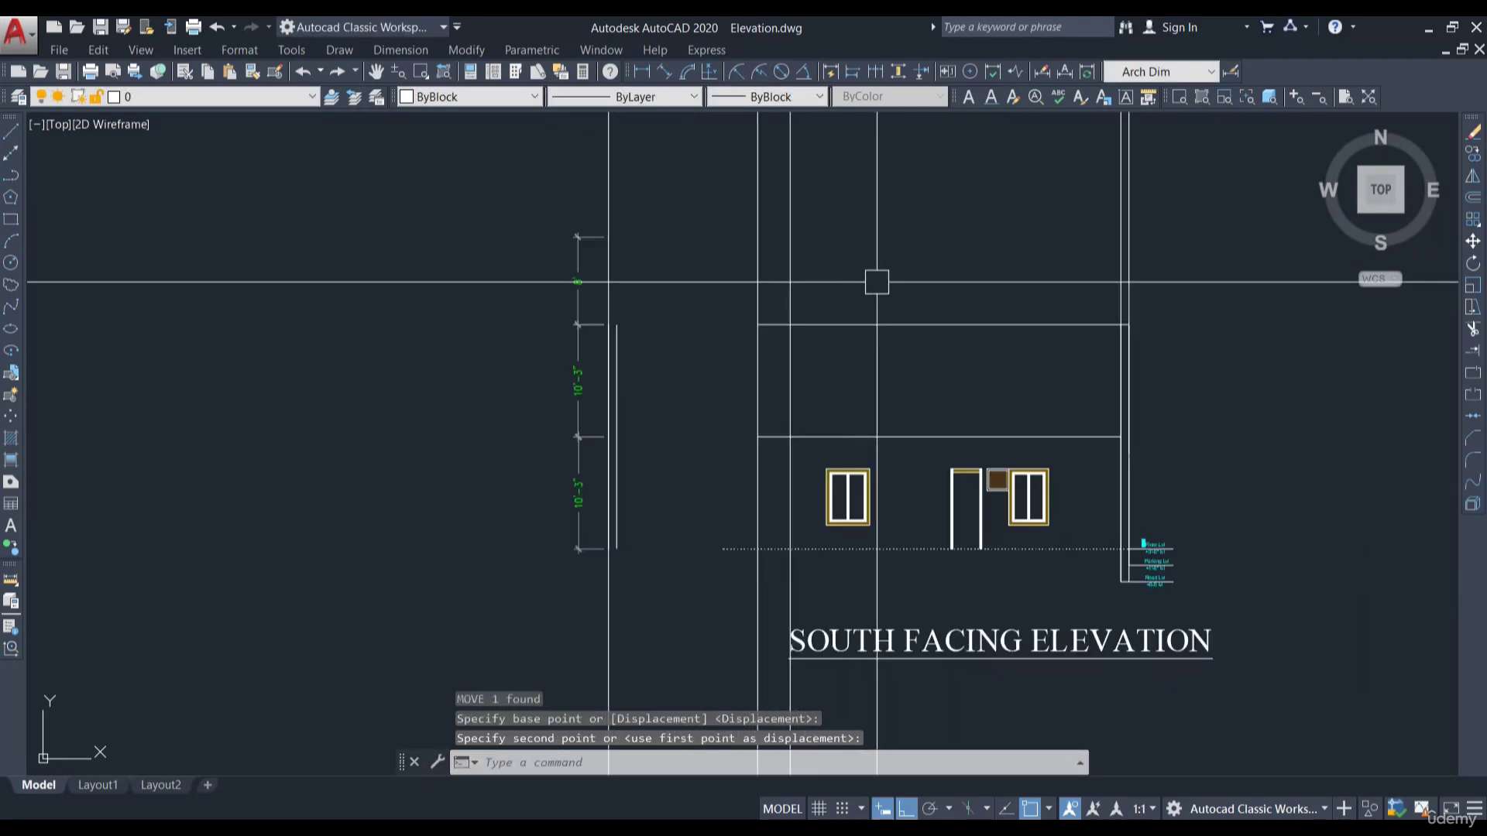
# Extend the roof line, the intermediate floor line and the dashed floor level line to the relocated left wall
pyautogui.moveTo(876, 282); pyautogui.dragTo(858, 313, button='middle')
pyautogui.write('tr')
pyautogui.press('Return')
pyautogui.press('Return')
pyautogui.keyDown('shift'); pyautogui.click(878, 354); pyautogui.keyUp('shift')
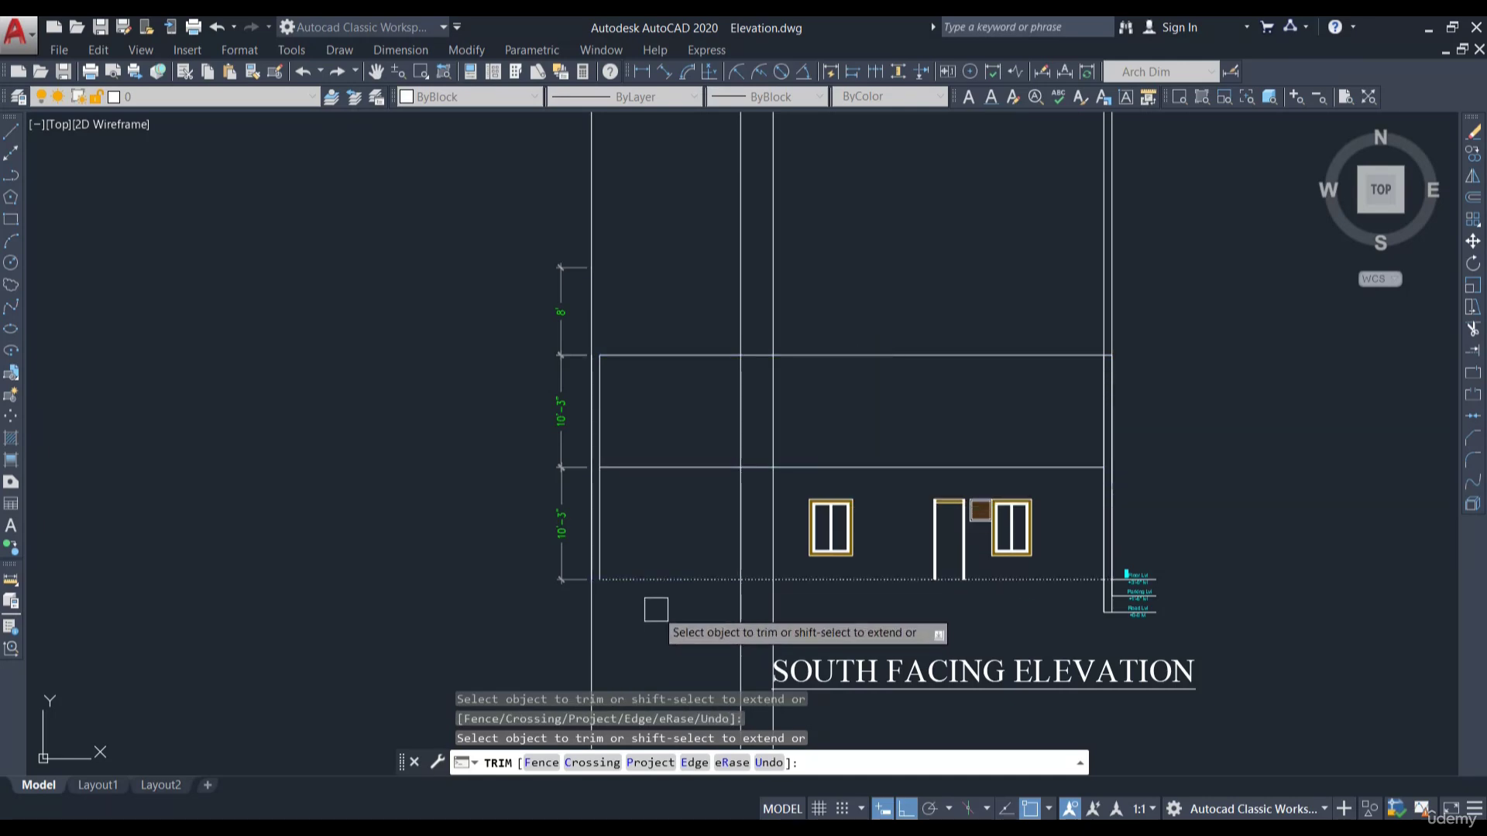
pyautogui.press('Escape')
# Draw a horizontal line between the two remaining window projection lines, level with the existing windows' bottom edge
pyautogui.moveTo(844, 401); pyautogui.dragTo(907, 274, button='middle')
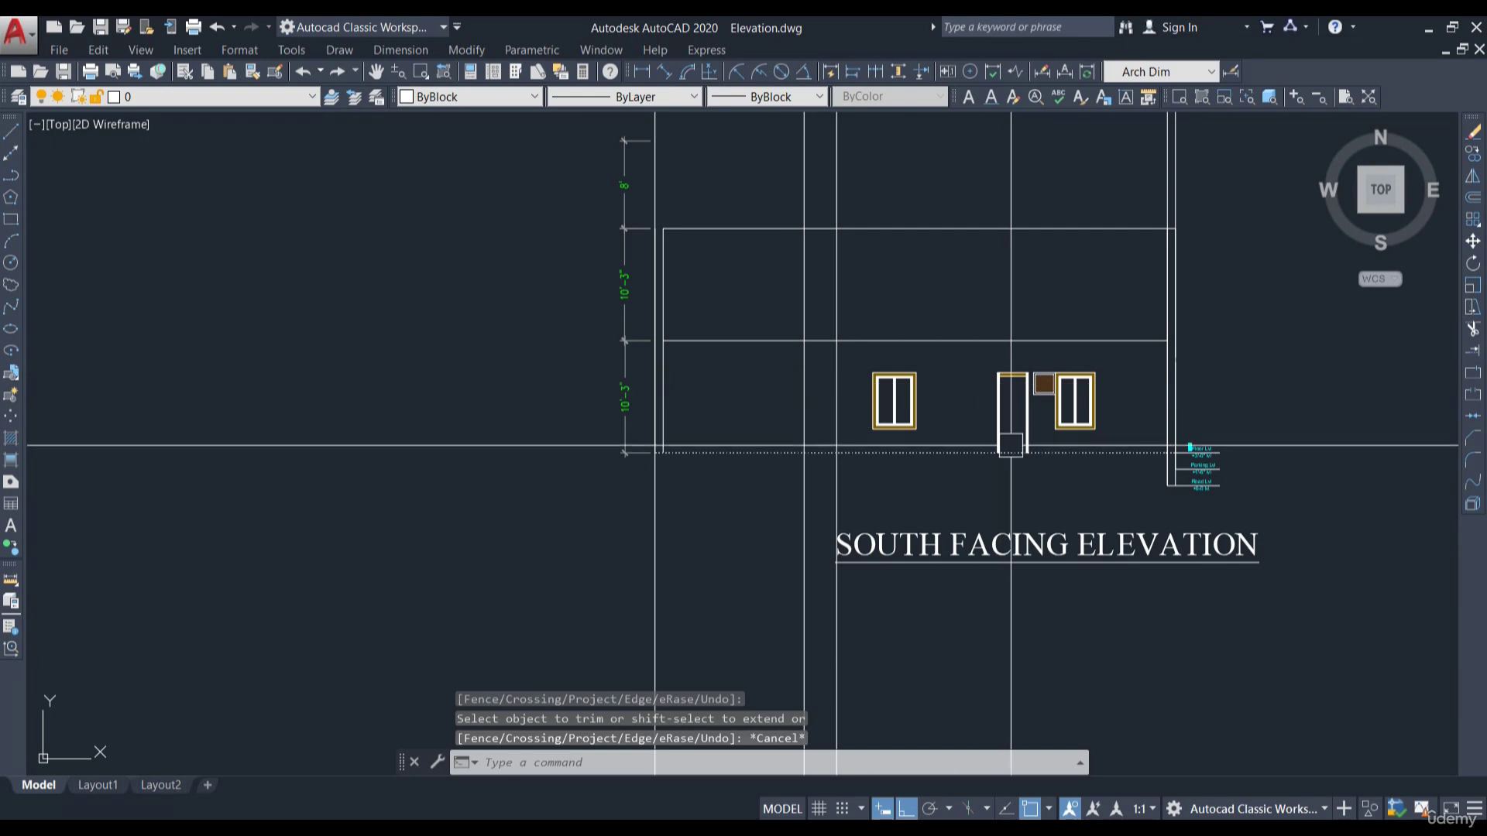
pyautogui.scroll(3, 1168, 405)
pyautogui.scroll(2, 1022, 457)
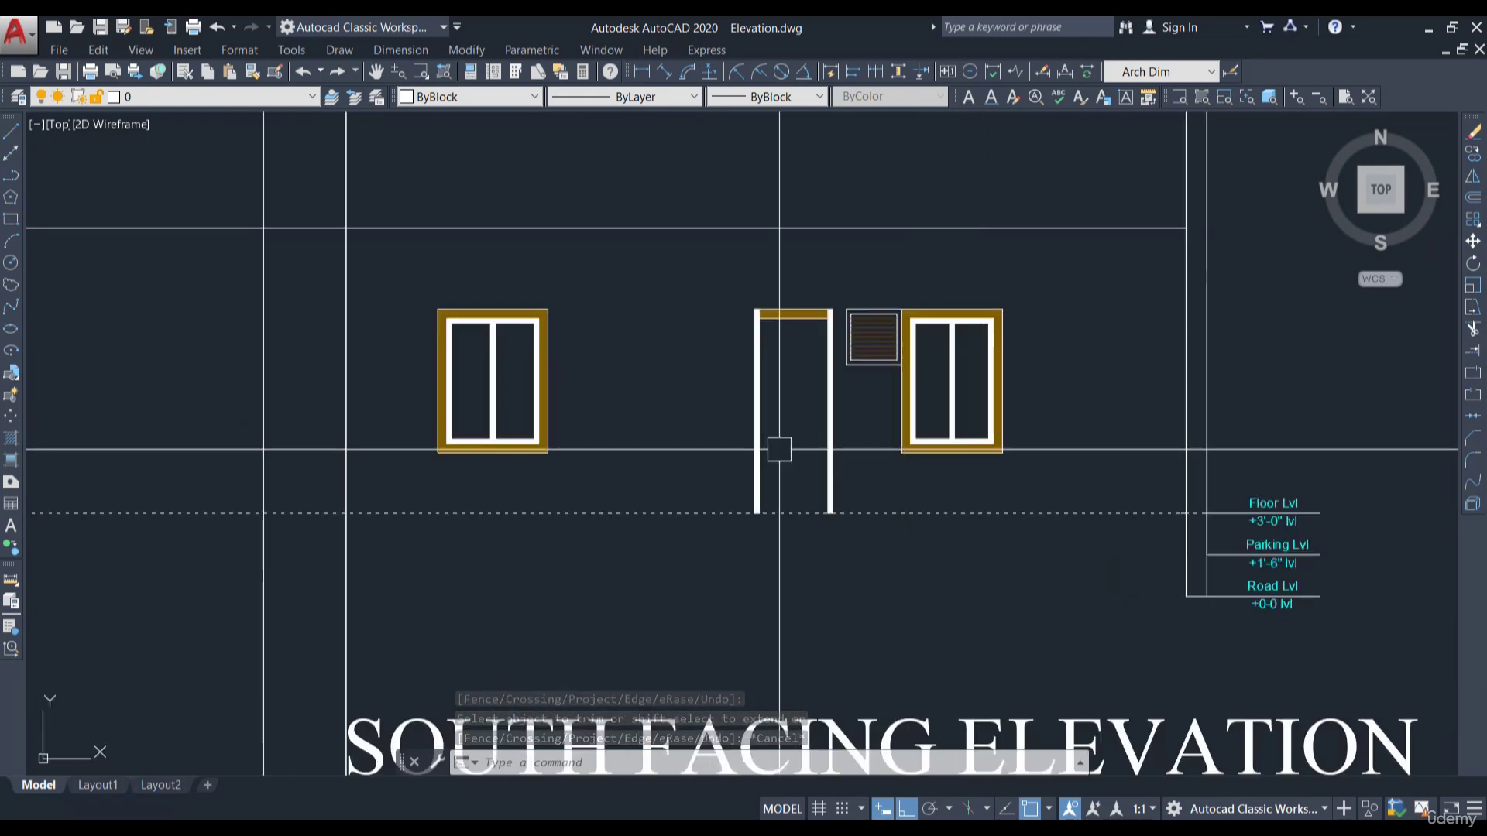
pyautogui.moveTo(566, 446); pyautogui.dragTo(796, 426, button='middle')
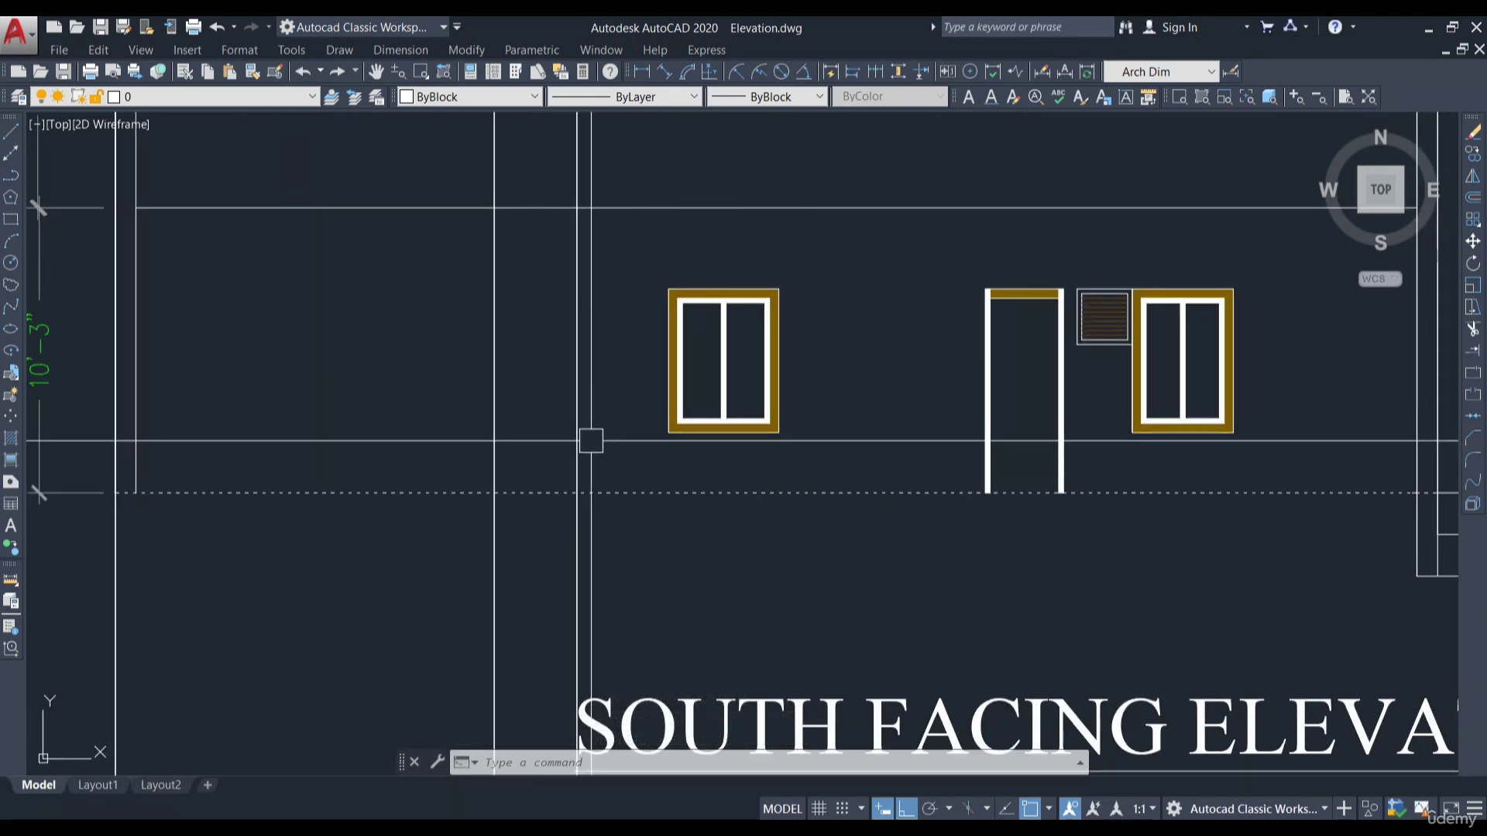
pyautogui.write('l')
pyautogui.press('Return')
pyautogui.scroll(3, 627, 451)
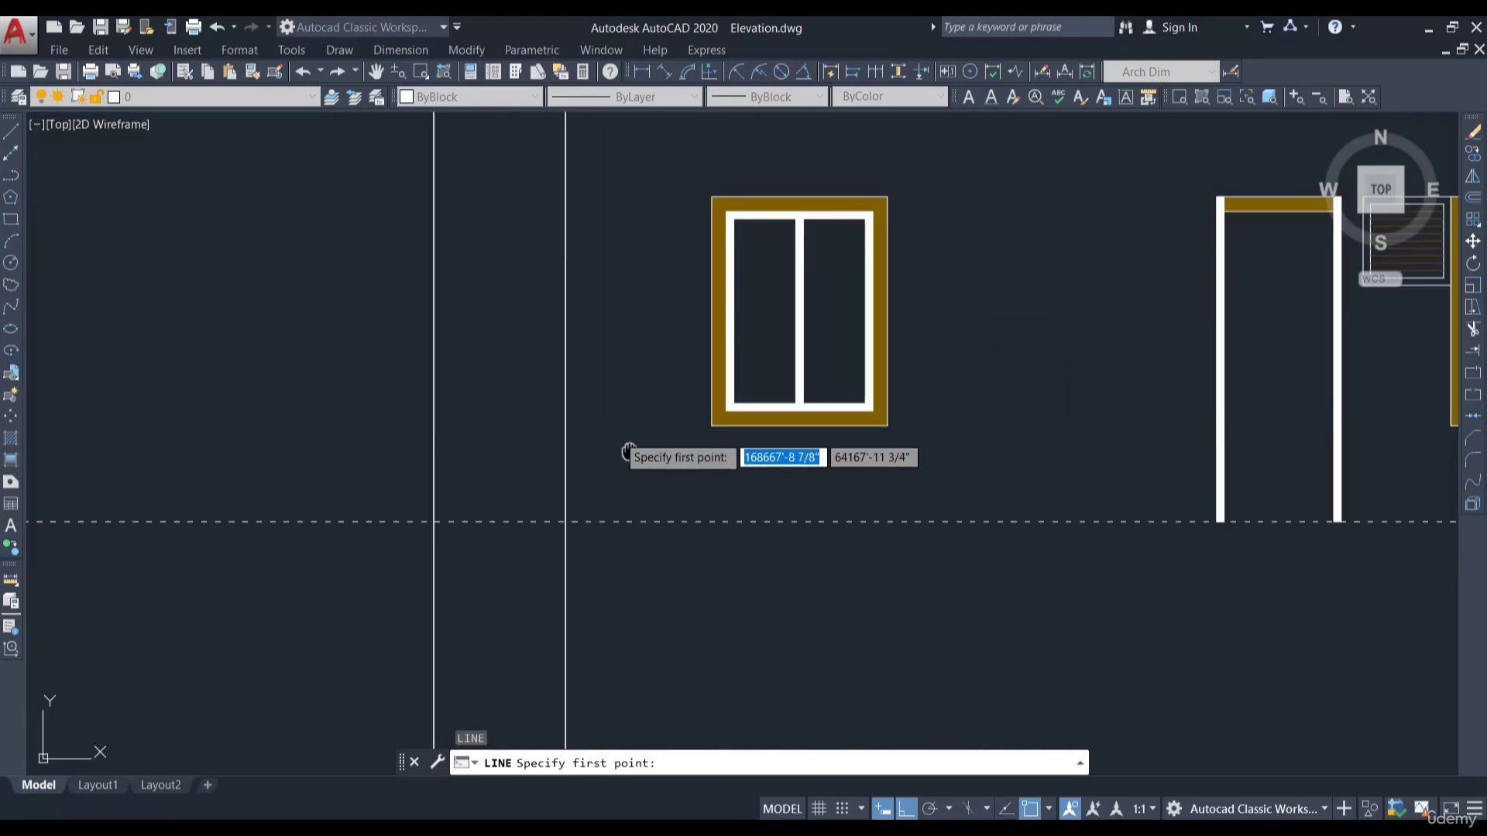
pyautogui.click(663, 490)
pyautogui.click(532, 490)
pyautogui.press('Escape')
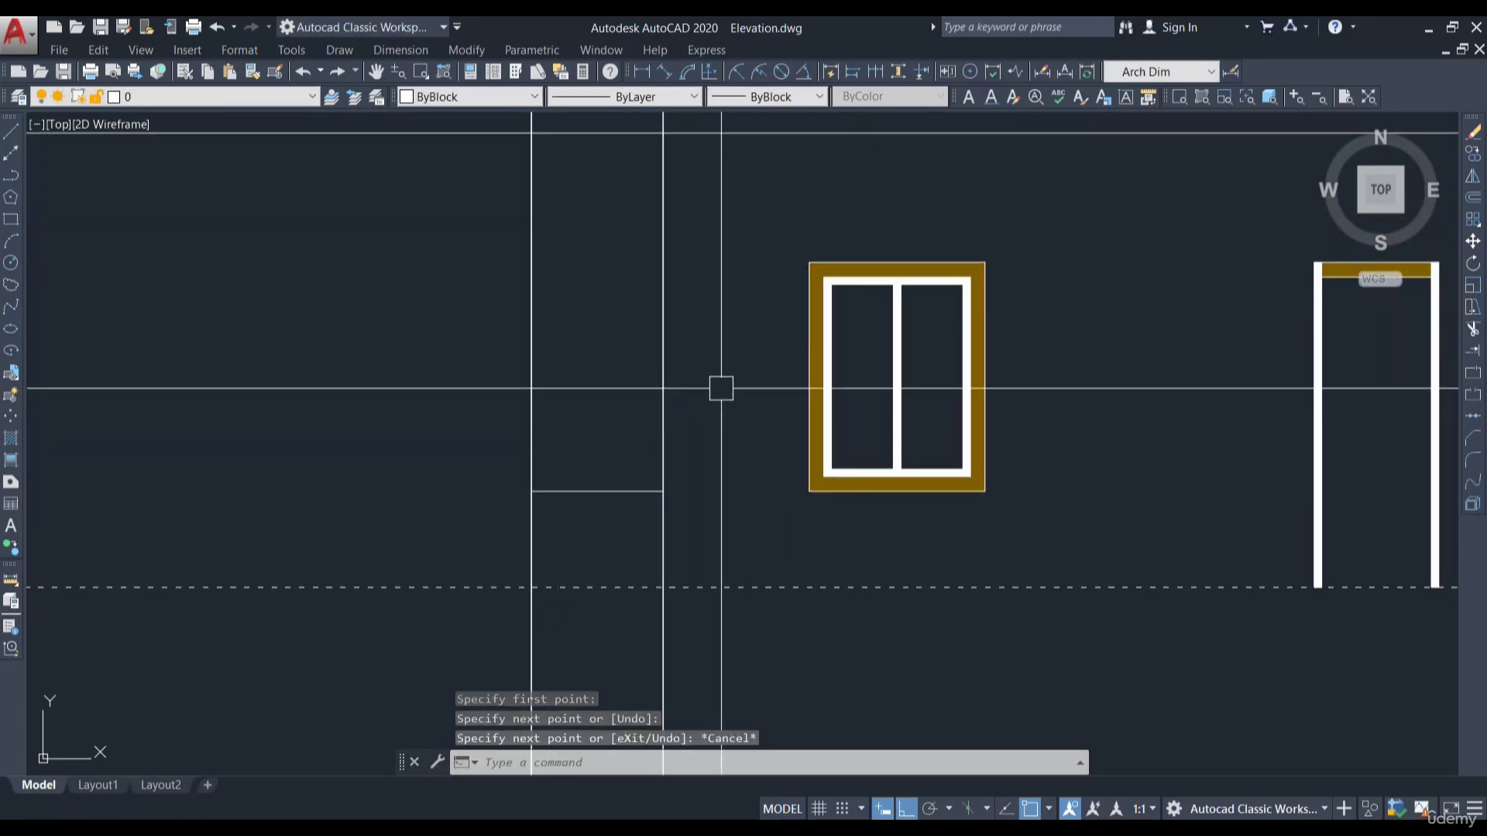
# Trim the two window projection lines between the intermediate floor line and the new sill line
pyautogui.moveTo(720, 388); pyautogui.dragTo(720, 432, button='middle')
pyautogui.write('tr')
pyautogui.press('Return')
pyautogui.press('Return')
pyautogui.click(713, 403)
pyautogui.click(542, 401)
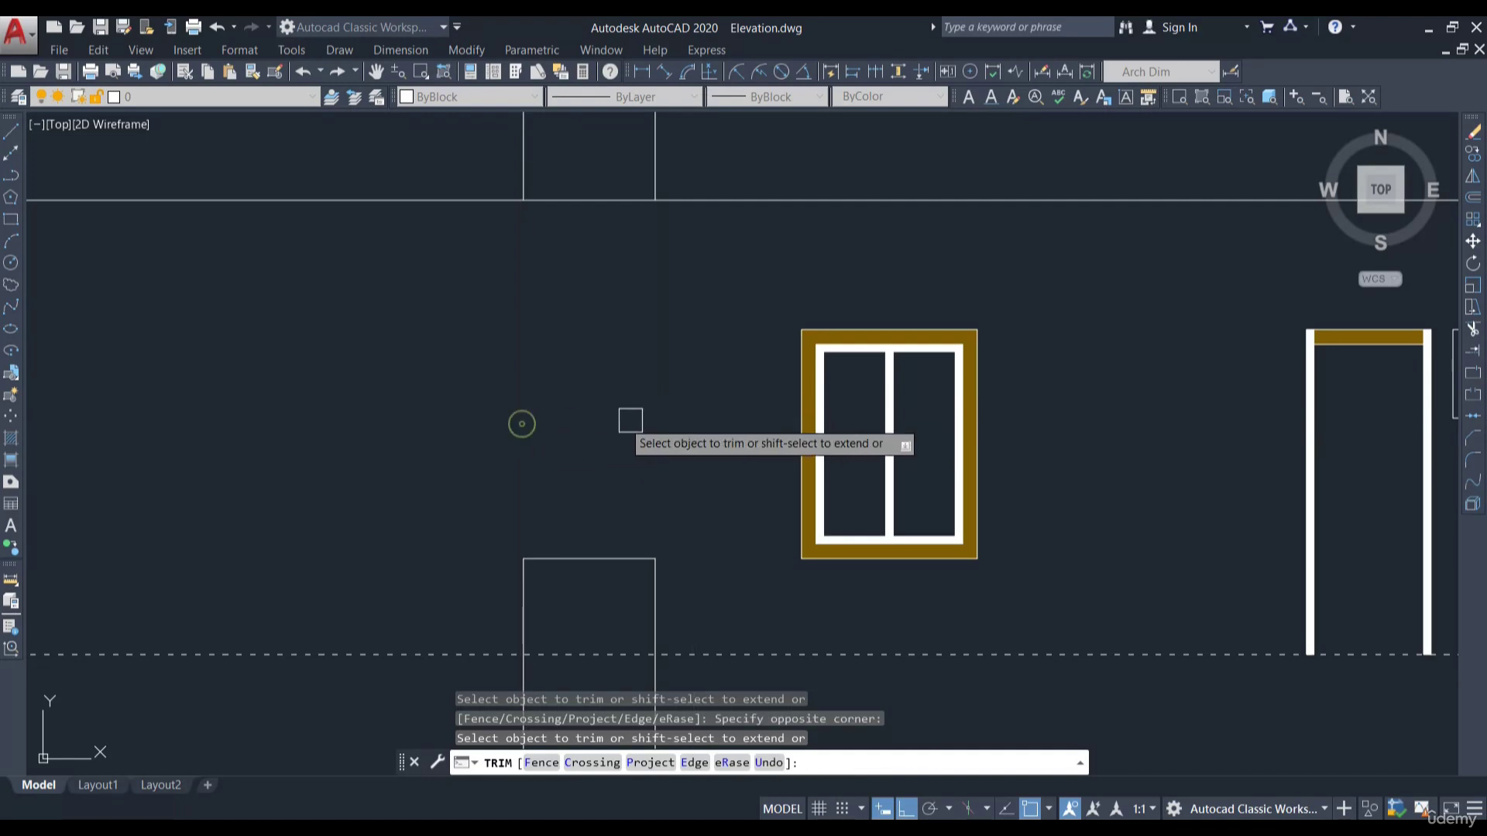
# Erase the leftover pieces of both projection lines above the intermediate floor line and below the sill line
pyautogui.scroll(-3, 631, 422)
pyautogui.click(711, 248)
pyautogui.press('Escape')
pyautogui.click(665, 251)
pyautogui.click(591, 249)
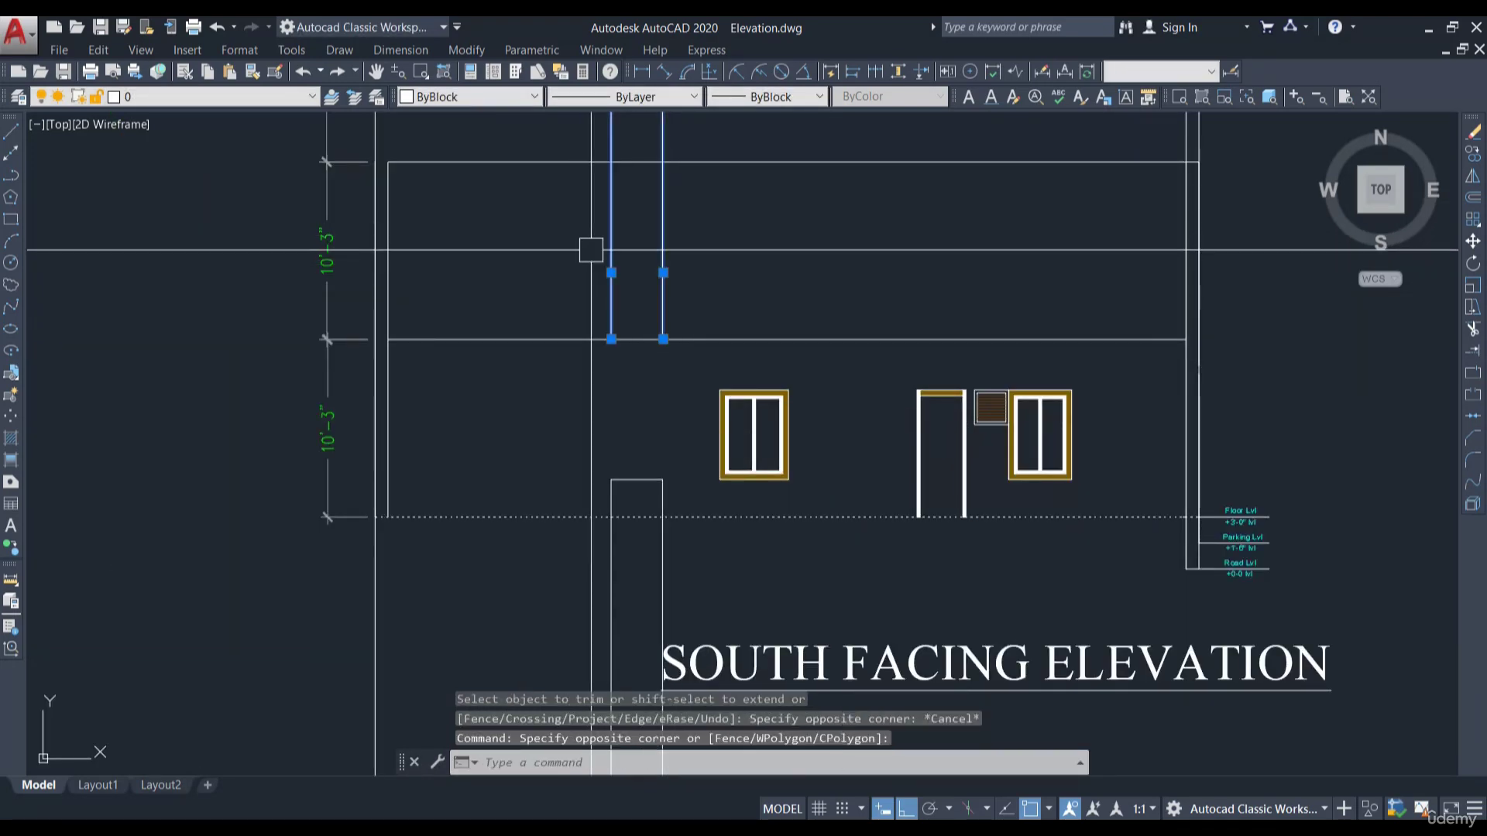
pyautogui.press('Delete')
pyautogui.click(710, 524)
pyautogui.click(591, 554)
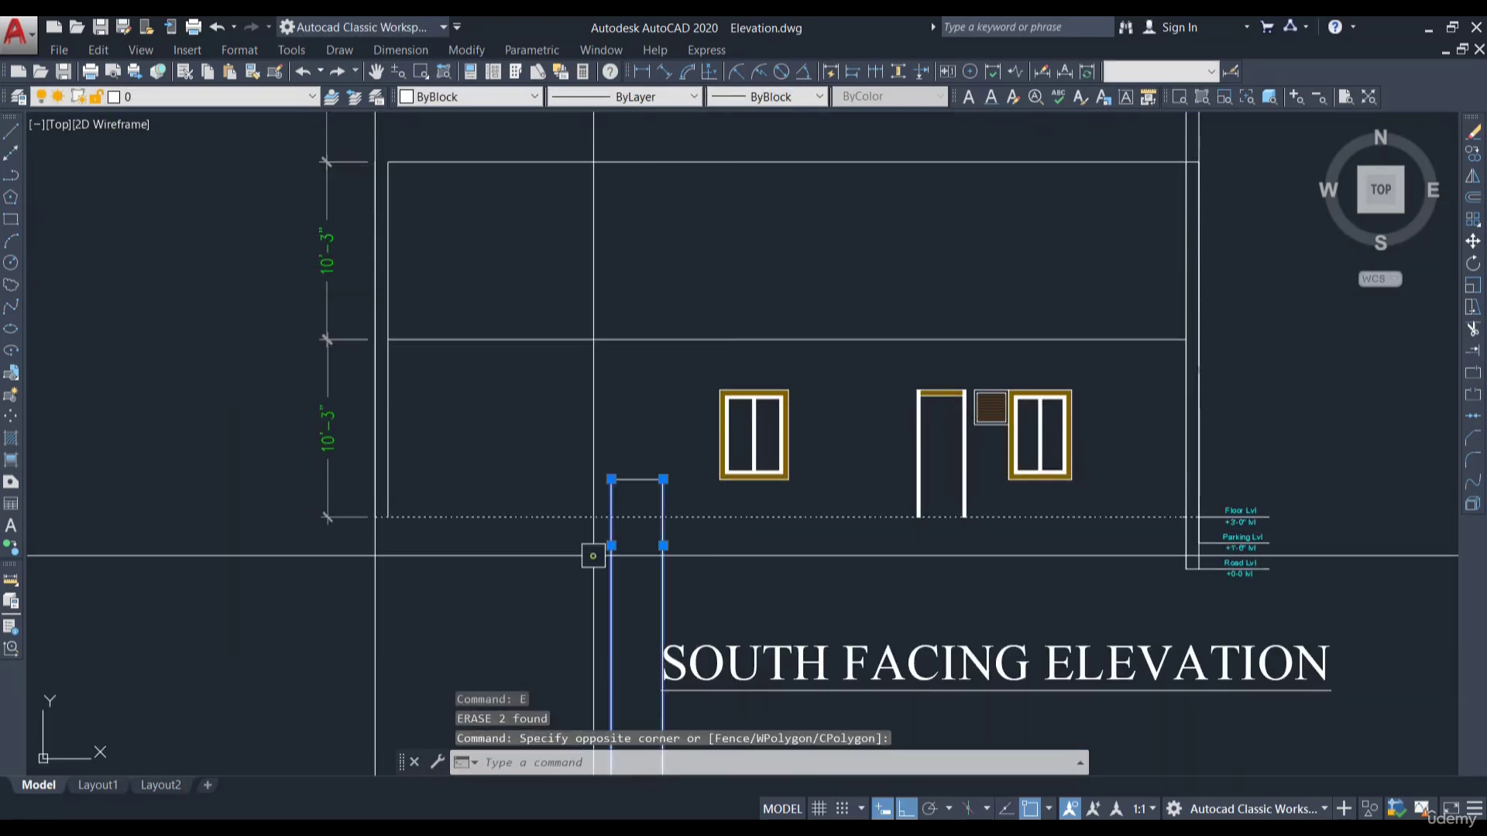
pyautogui.press('Delete')
# Copy the window beside the louvered ventilator to the short sill line at the elevation's left side
pyautogui.scroll(4, 1079, 446)
pyautogui.click(1095, 542)
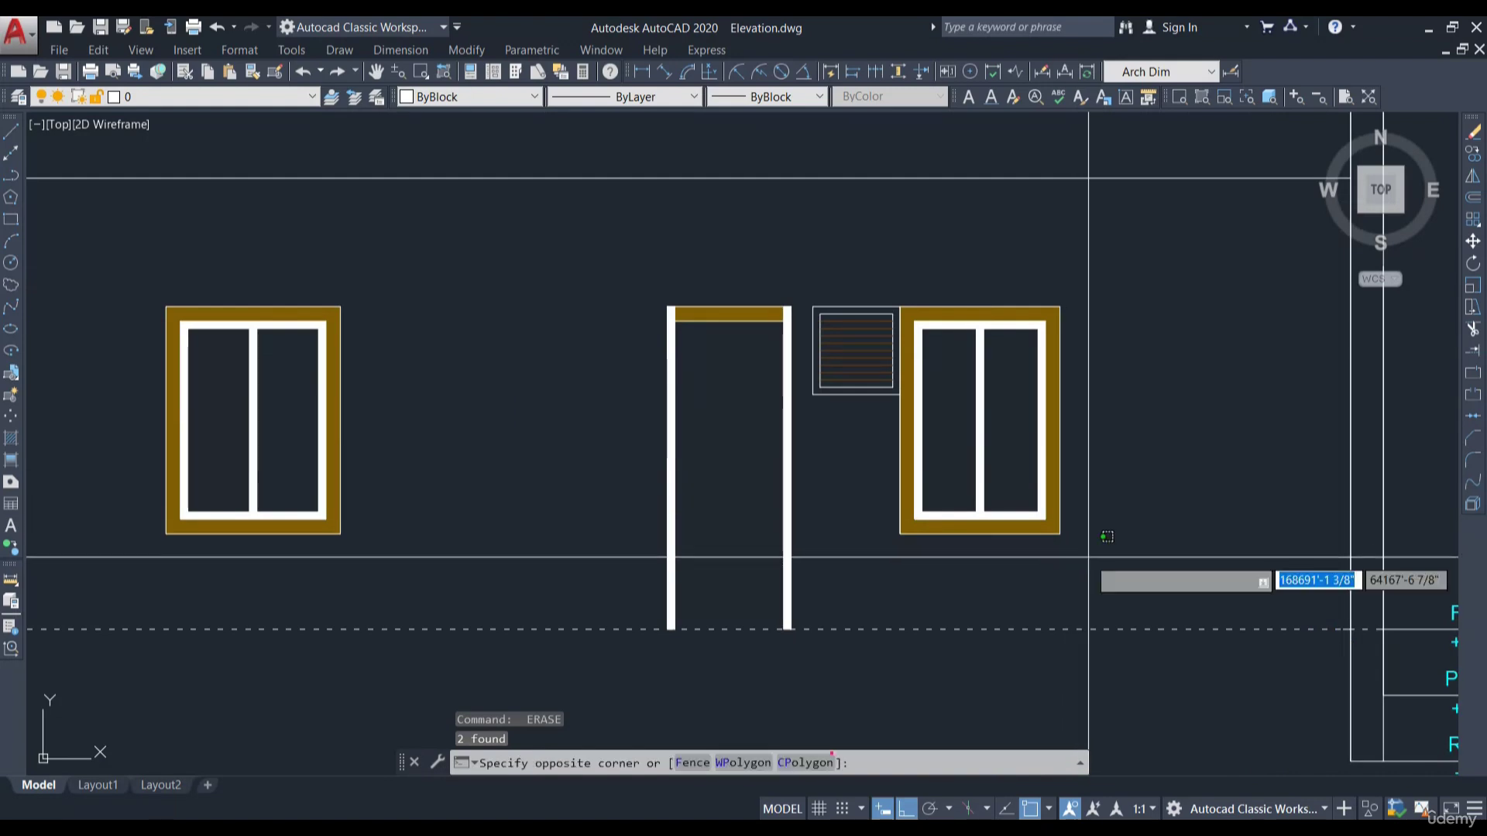
pyautogui.click(935, 472)
pyautogui.click(1473, 153)
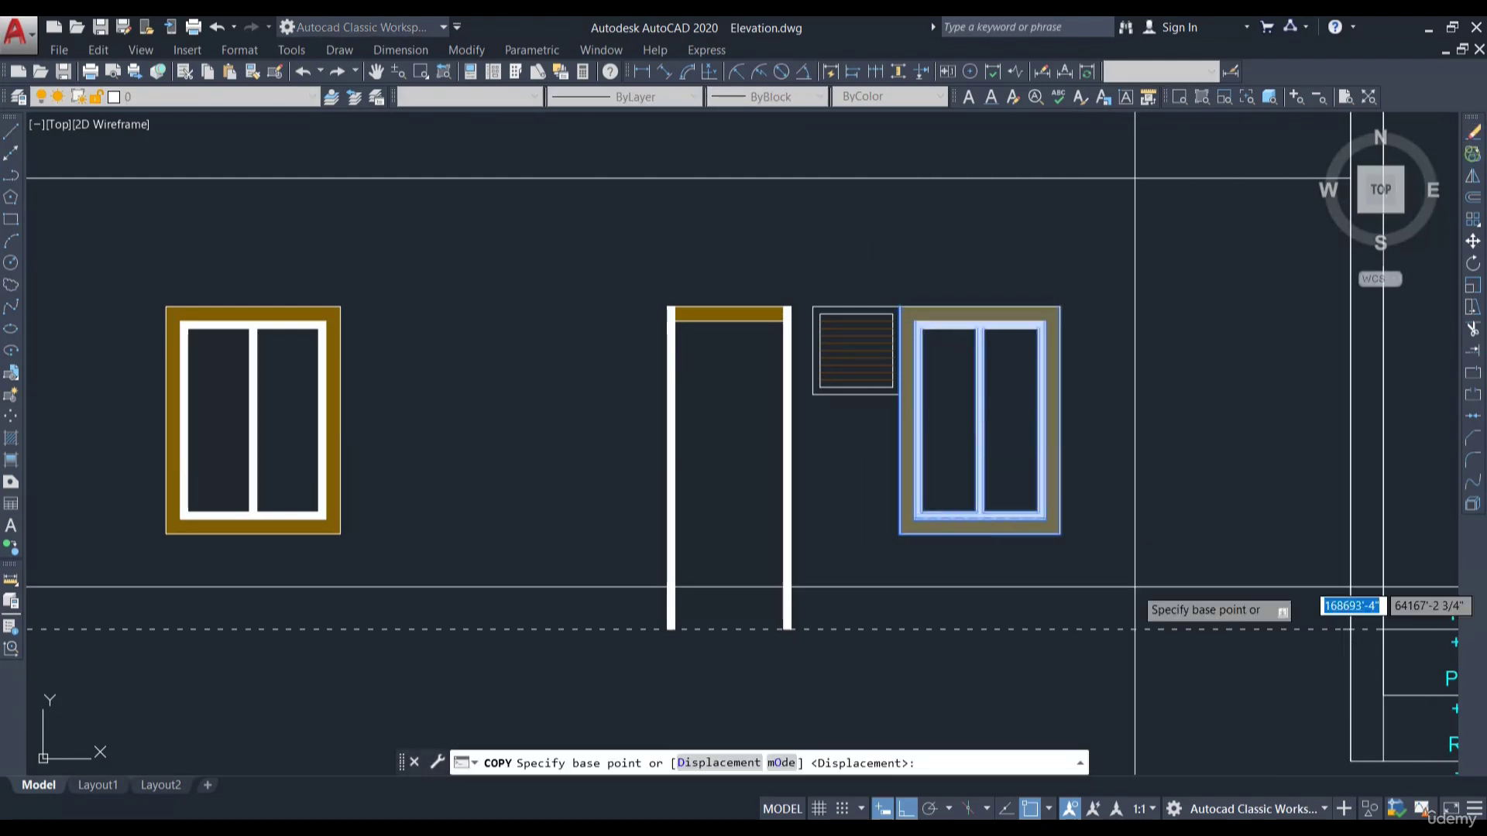
pyautogui.scroll(5, 996, 391)
pyautogui.click(979, 380)
pyautogui.scroll(-4, 1055, 370)
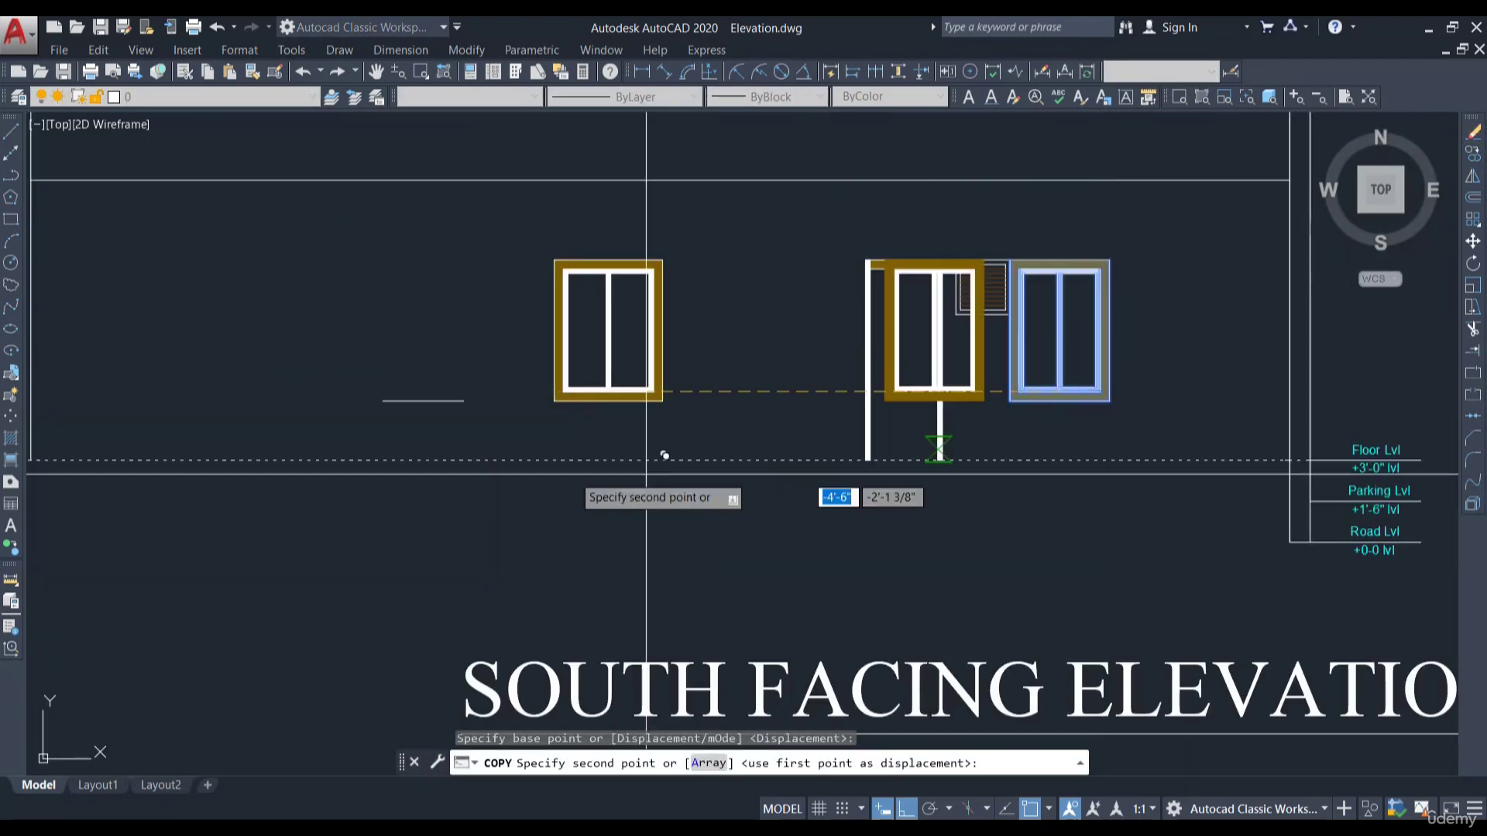
pyautogui.scroll(4, 430, 383)
pyautogui.press('Escape')
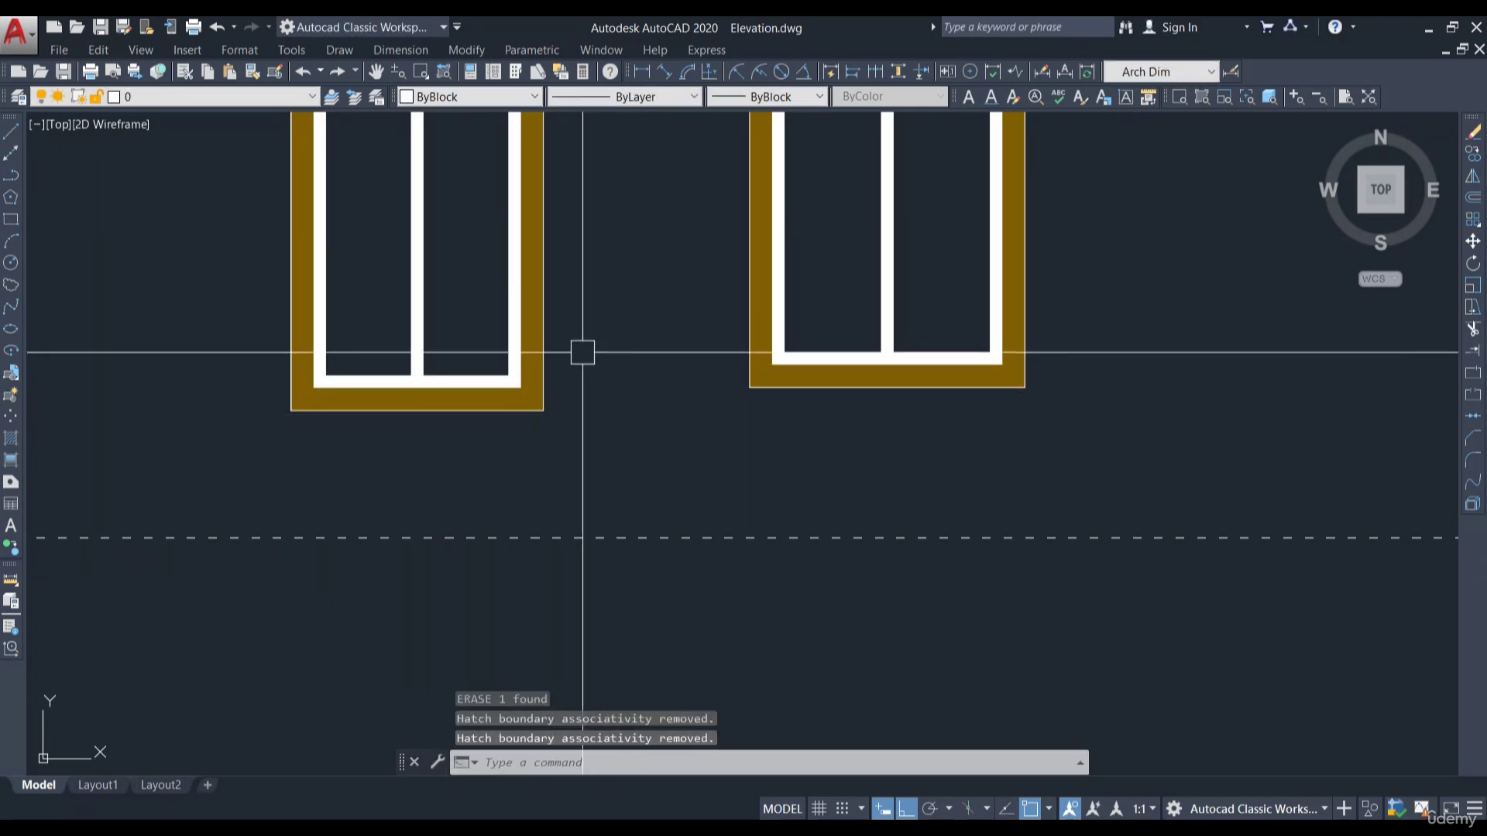
# Copy the top edge line of the window beside the ventilator onto the top of the newly copied window
pyautogui.scroll(-5, 583, 352)
pyautogui.scroll(2, 571, 284)
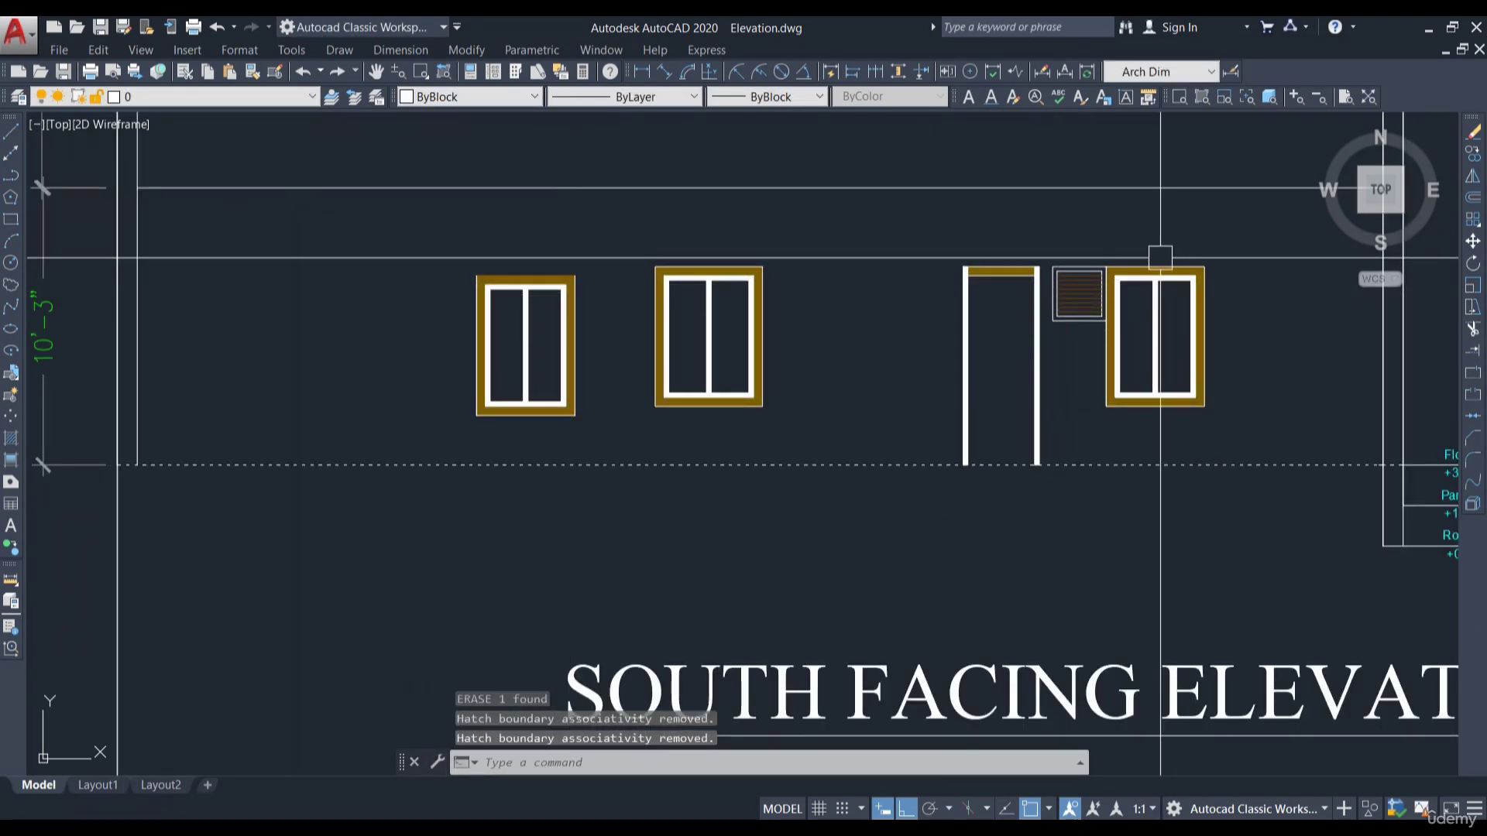
pyautogui.click(1157, 266)
pyautogui.click(1471, 153)
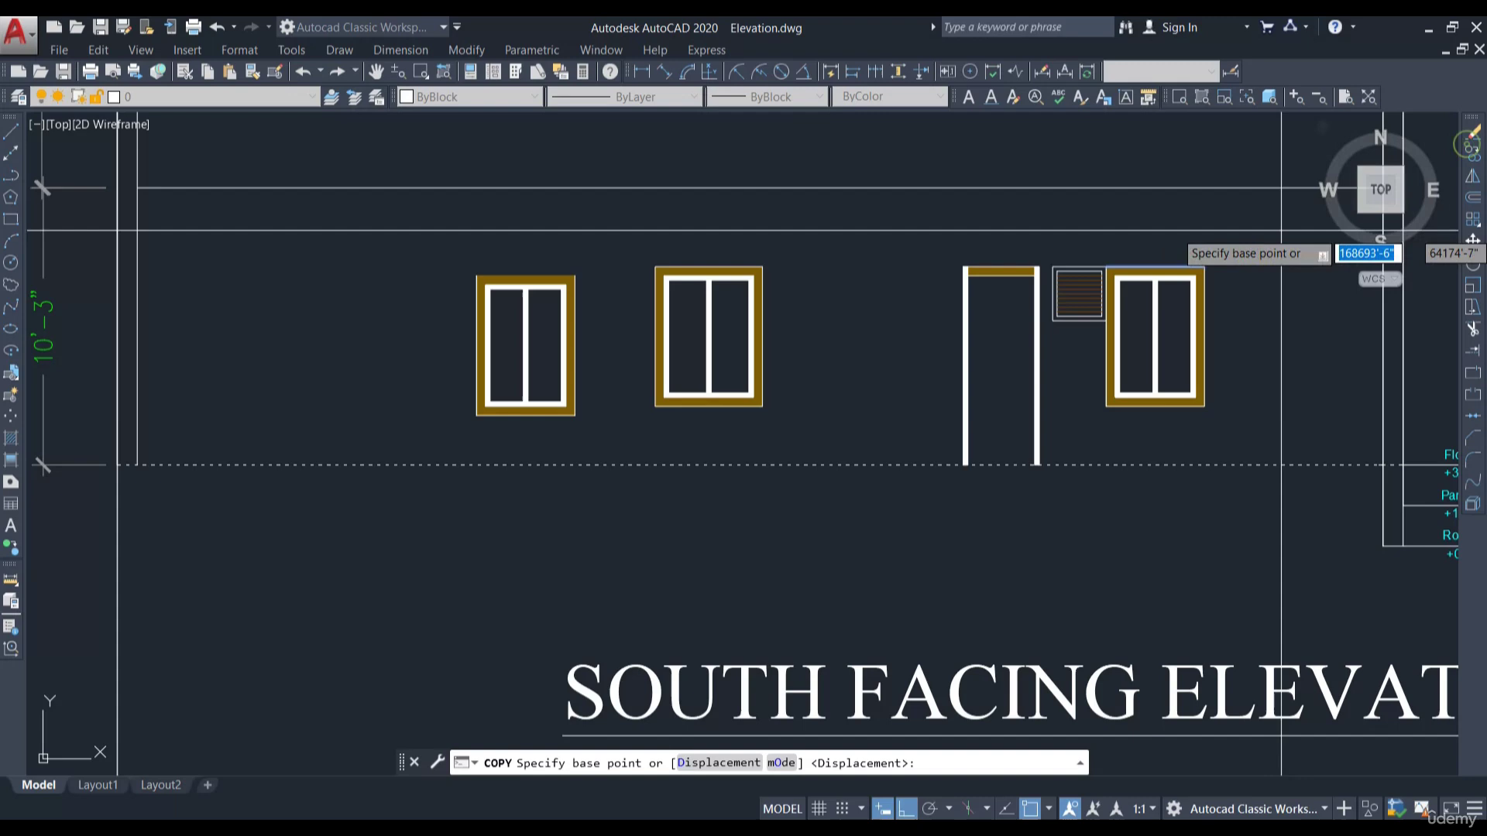
pyautogui.click(1204, 266)
pyautogui.click(585, 273)
pyautogui.press('Escape')
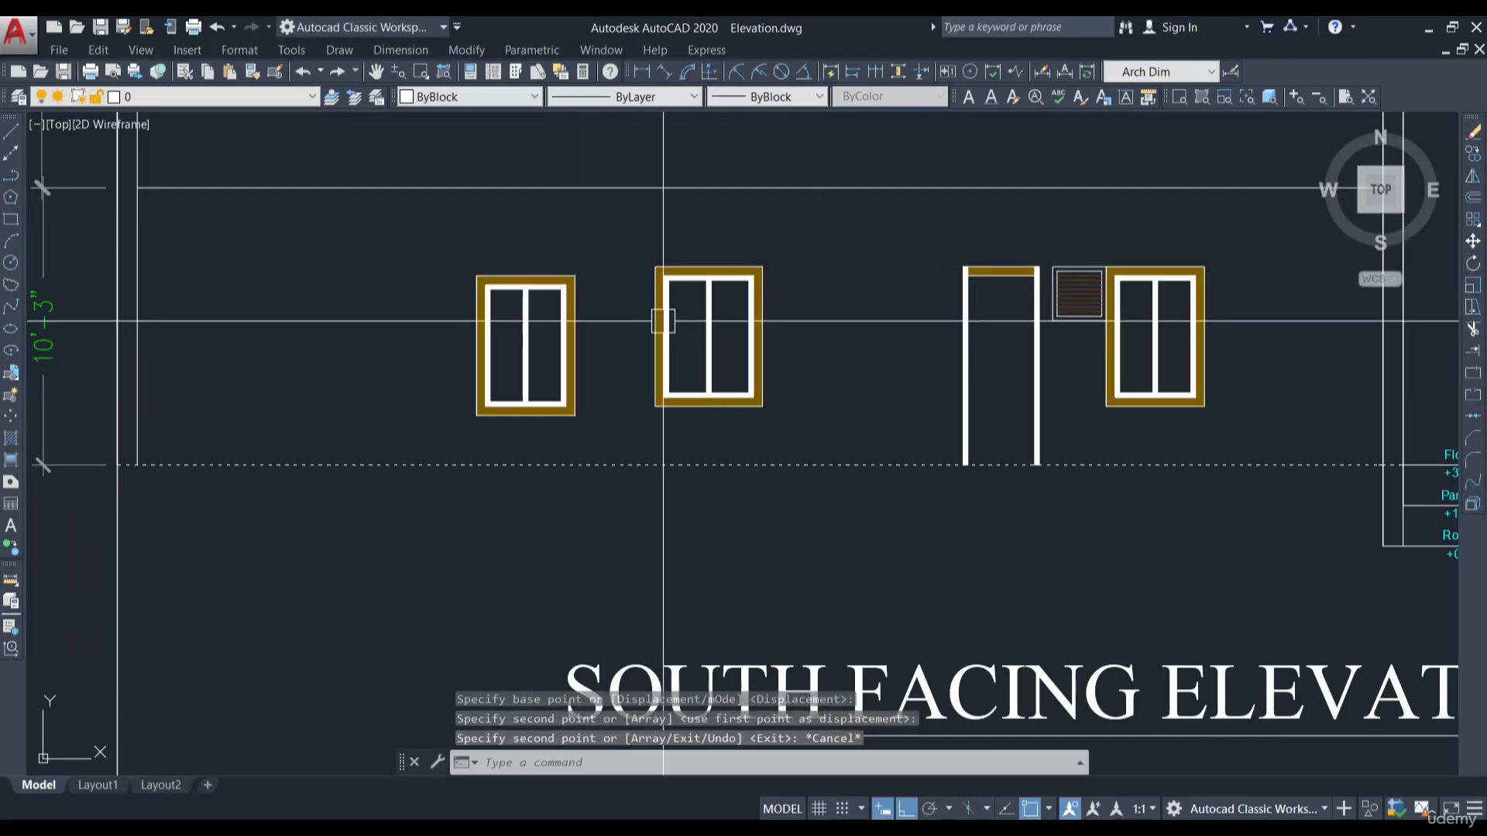
# Draw a guide line leftward from the middle window's bottom edge and move the leftmost window up onto it
pyautogui.moveTo(601, 286); pyautogui.dragTo(660, 321, button='middle')
pyautogui.scroll(2, 654, 431)
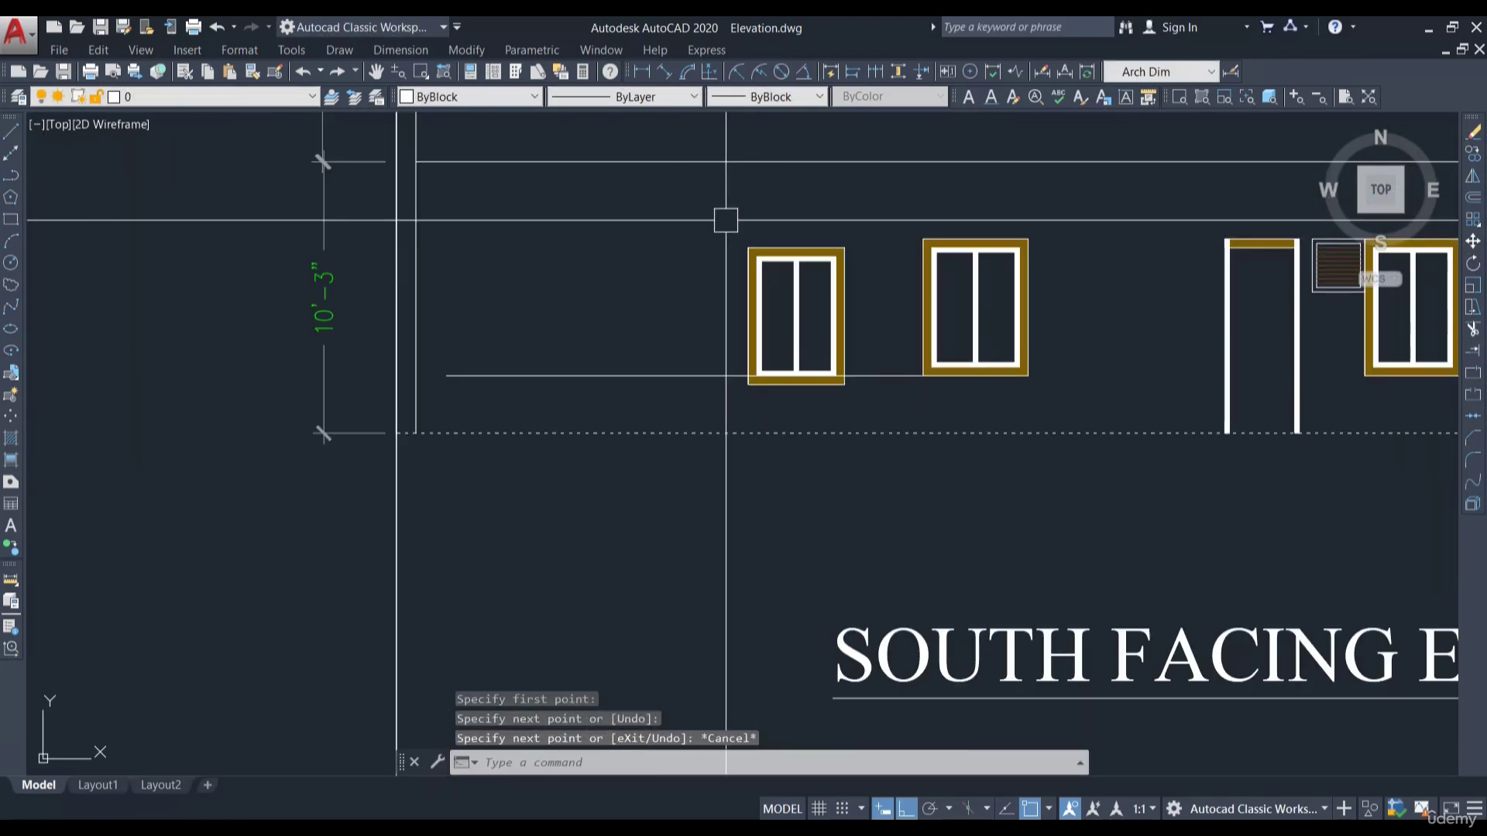
pyautogui.click(725, 221)
pyautogui.click(882, 411)
pyautogui.write('m')
pyautogui.press('Return')
pyautogui.scroll(4, 840, 392)
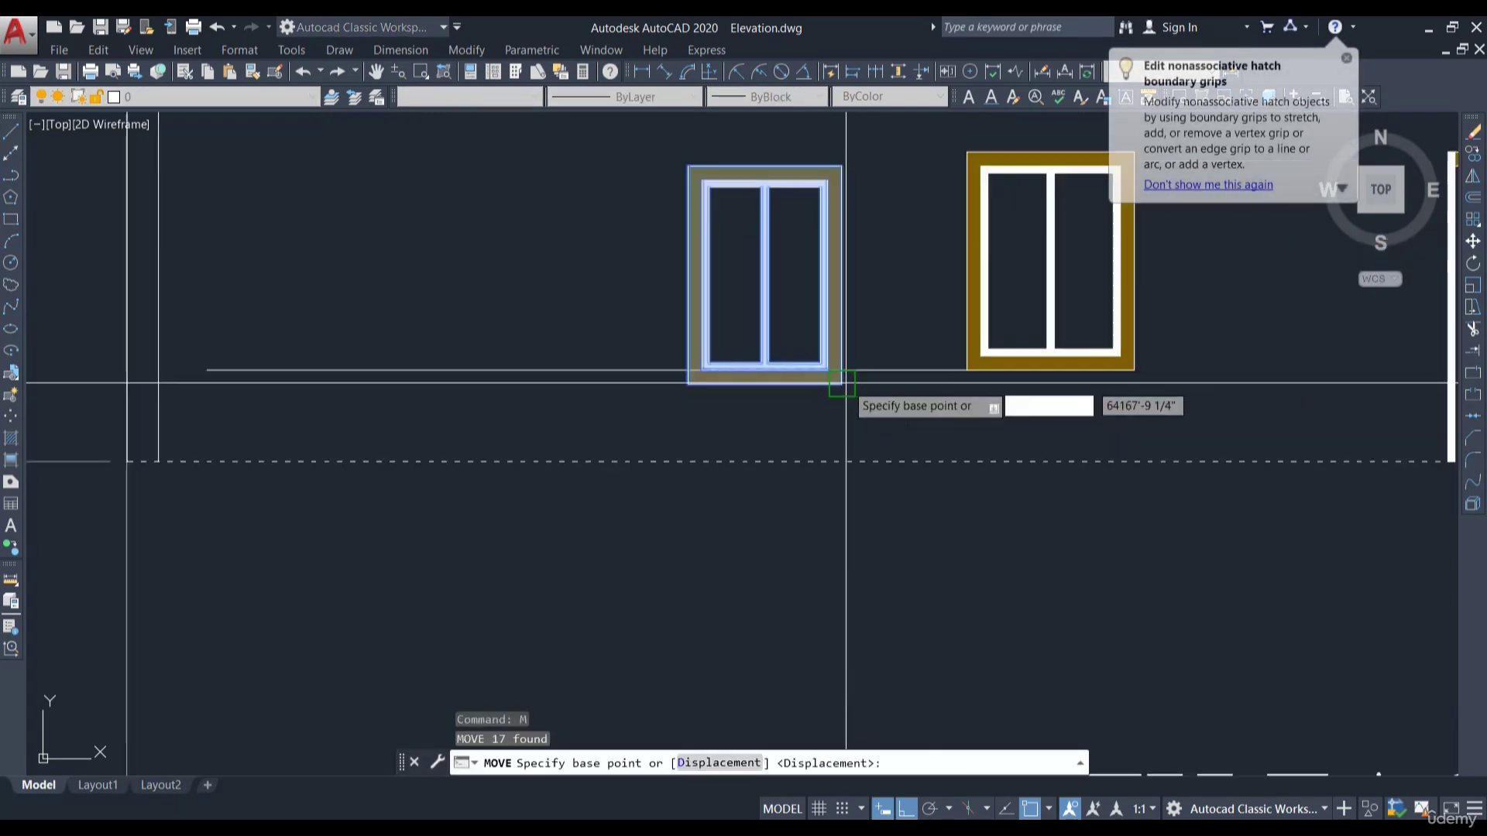
pyautogui.click(836, 385)
pyautogui.click(837, 362)
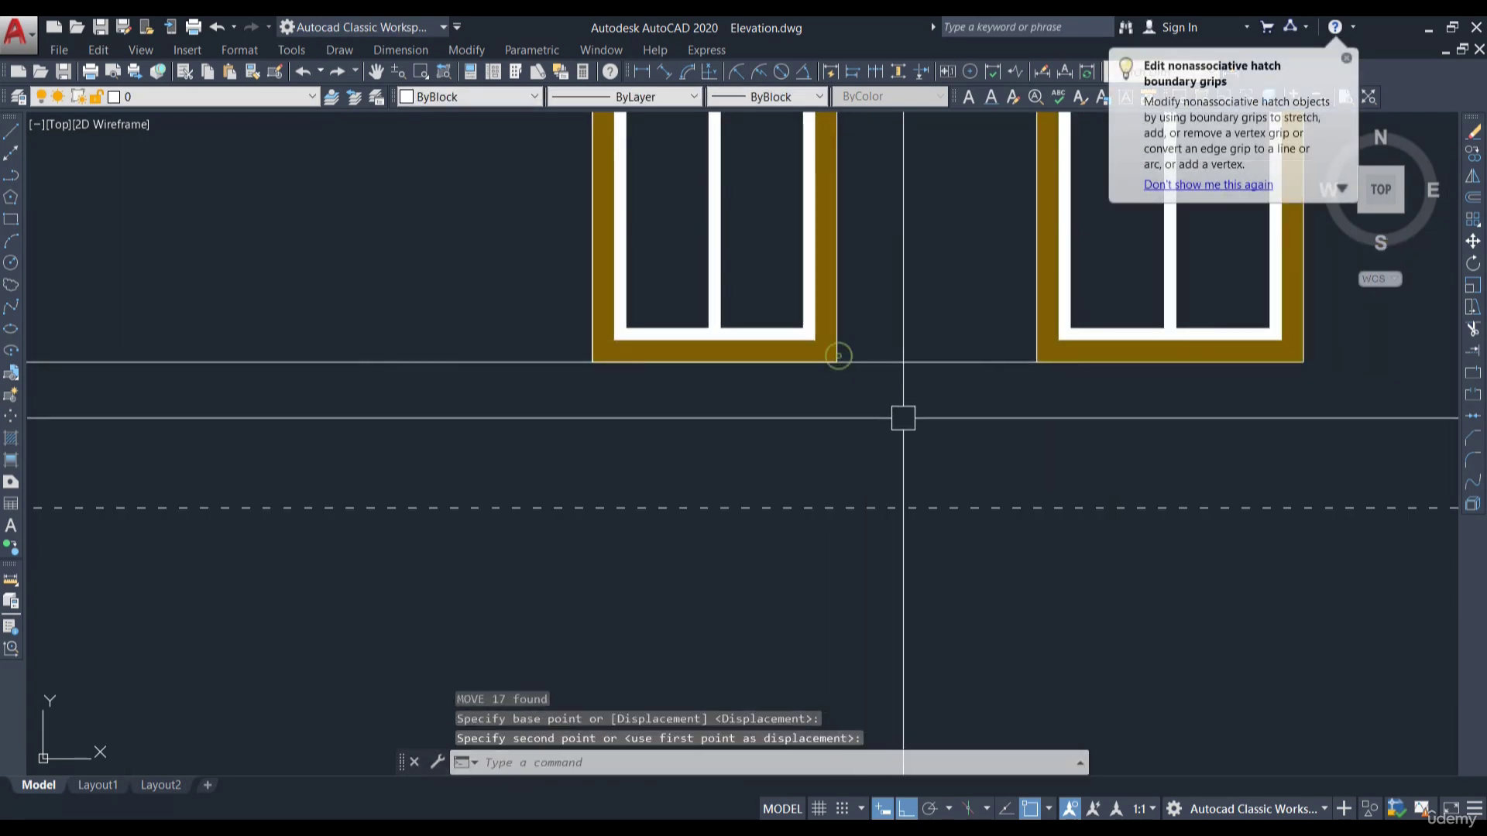
# Erase the horizontal construction line along the ground floor window sills in the south facing elevation
pyautogui.click(919, 361)
pyautogui.write('e')
pyautogui.press('Return')
# Move the ground floor plan sideways, clear of the vertical projection lines above the south facing elevation
pyautogui.scroll(-8, 922, 388)
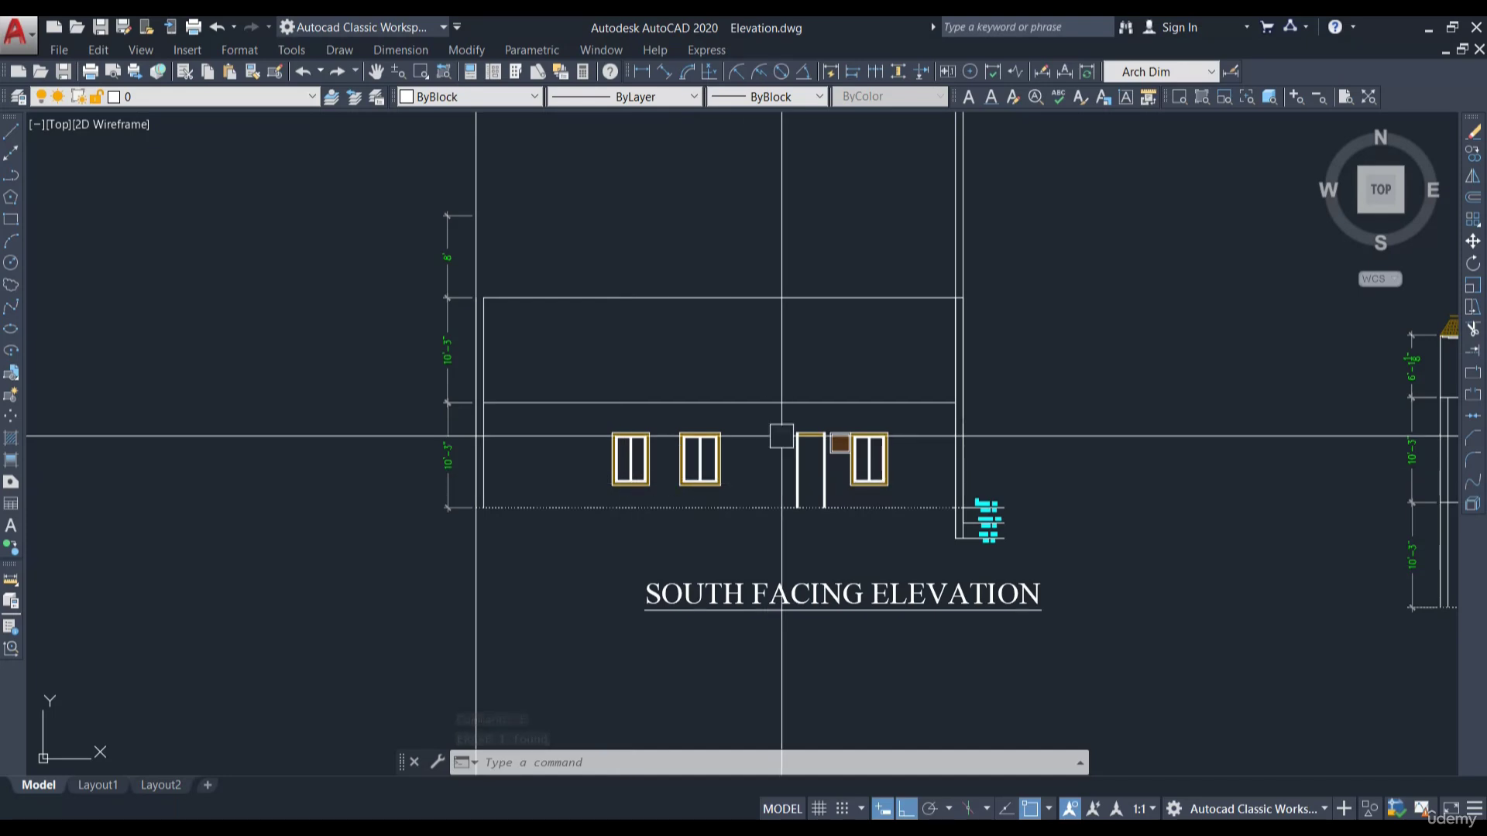
pyautogui.moveTo(782, 436); pyautogui.dragTo(782, 501, button='middle')
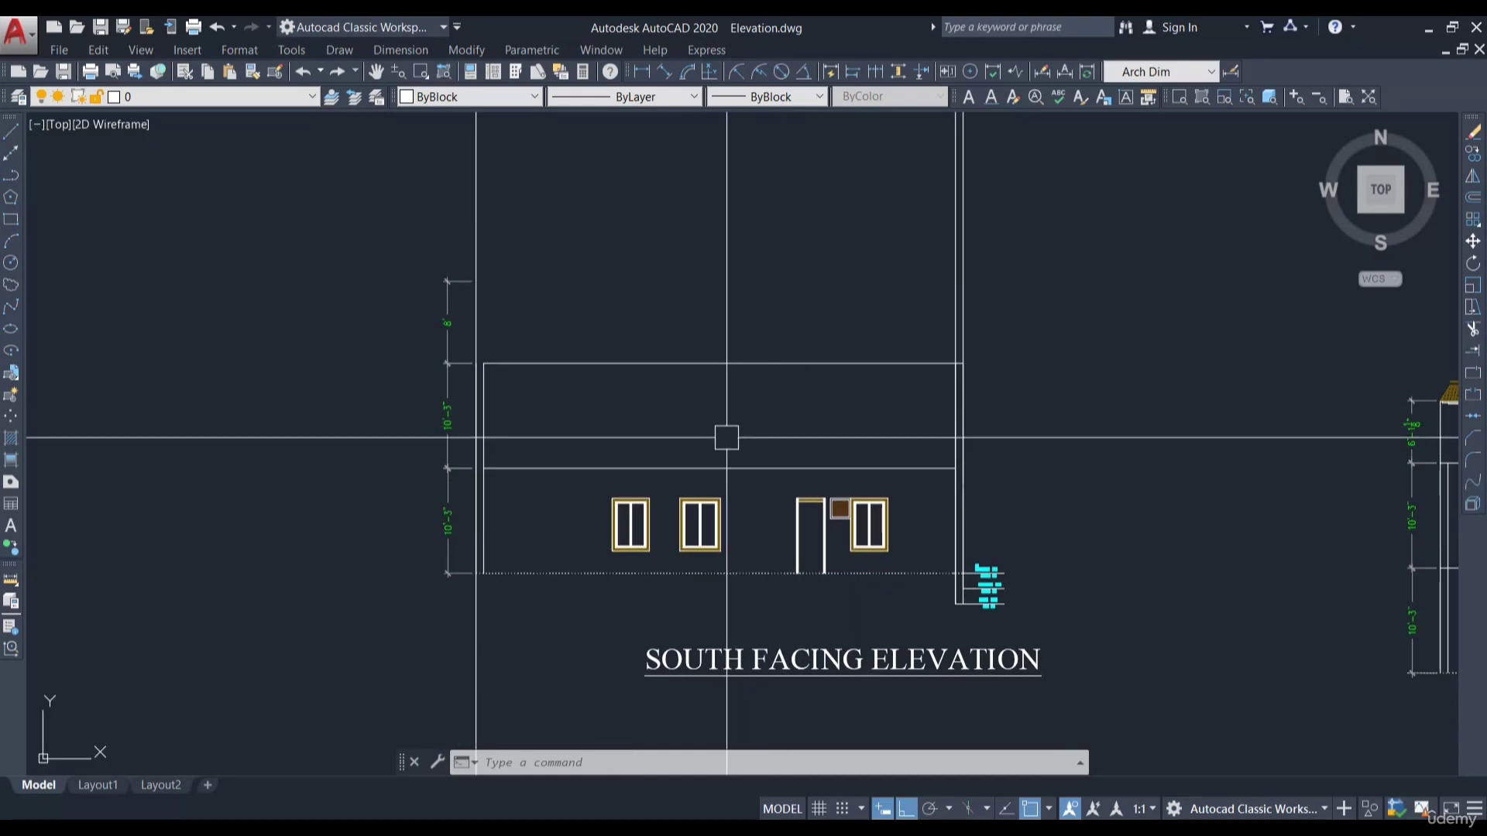
pyautogui.scroll(-3, 767, 465)
pyautogui.moveTo(819, 364); pyautogui.dragTo(819, 481, button='middle')
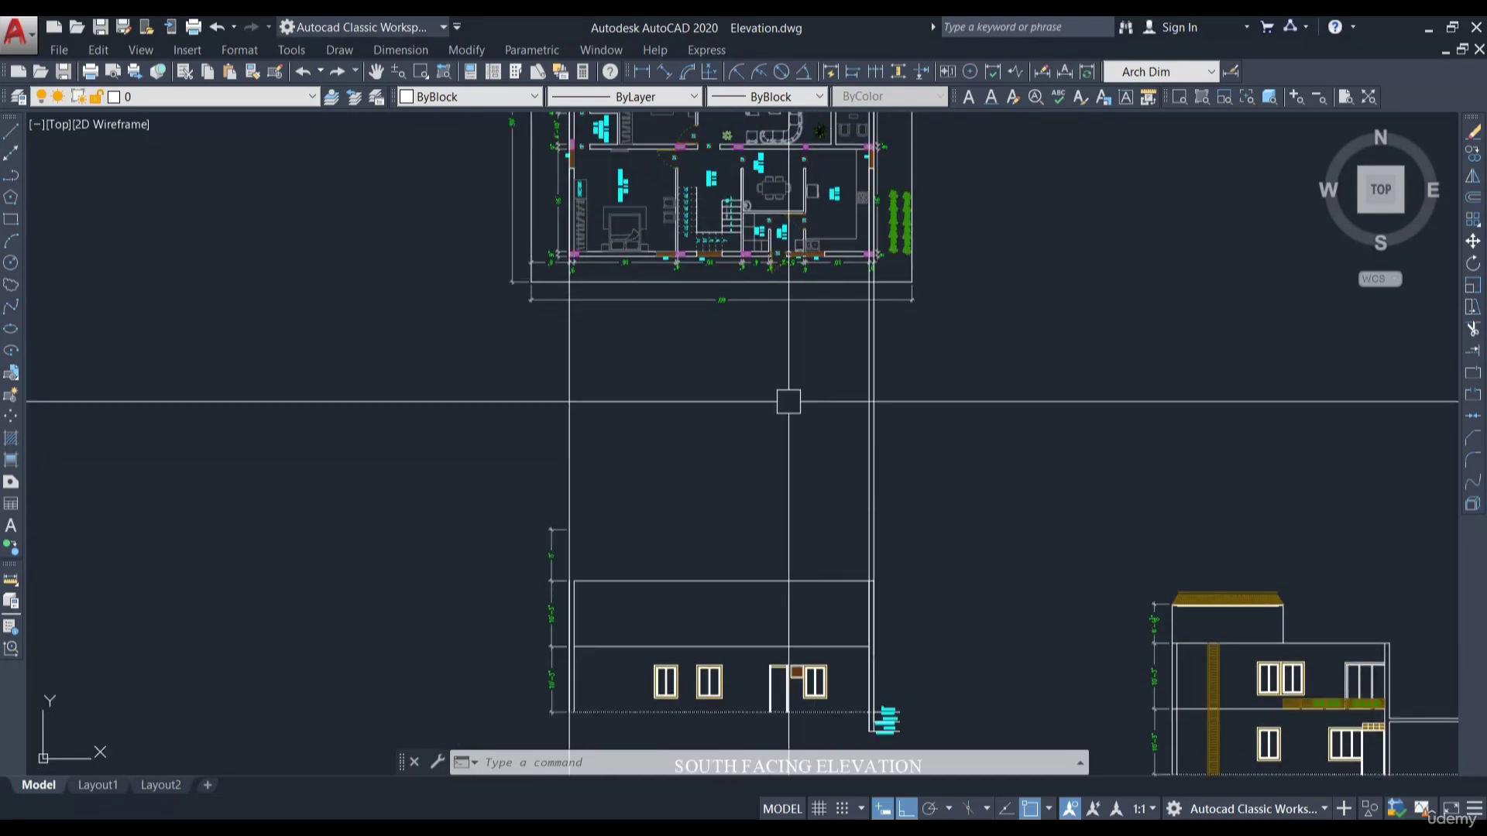
pyautogui.scroll(2, 768, 221)
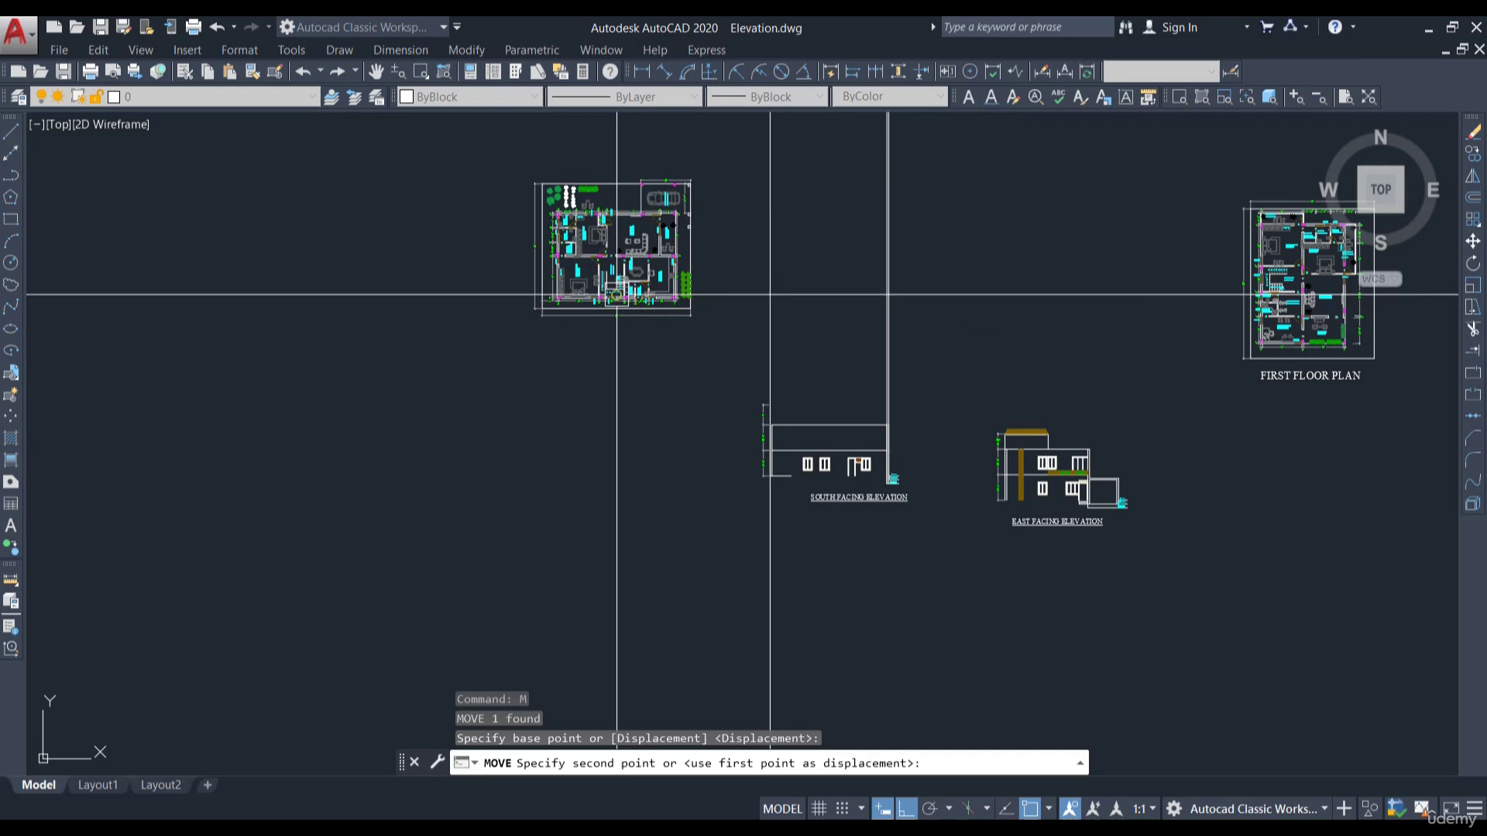
pyautogui.click(614, 291)
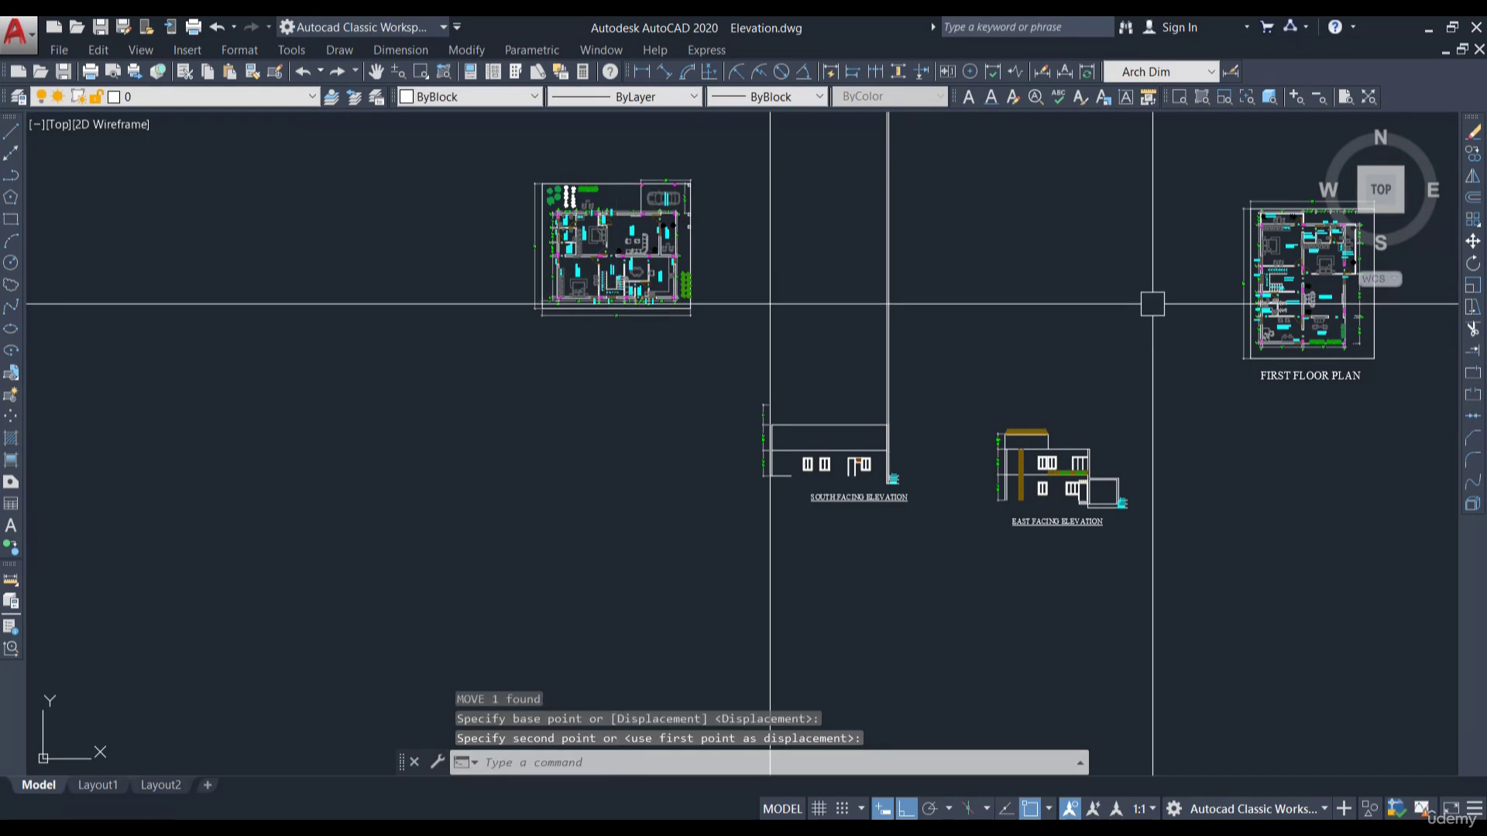
# Move the first floor plan and its title horizontally to just above the east facing elevation
pyautogui.click(1301, 306)
pyautogui.write(',')
pyautogui.press('Return')
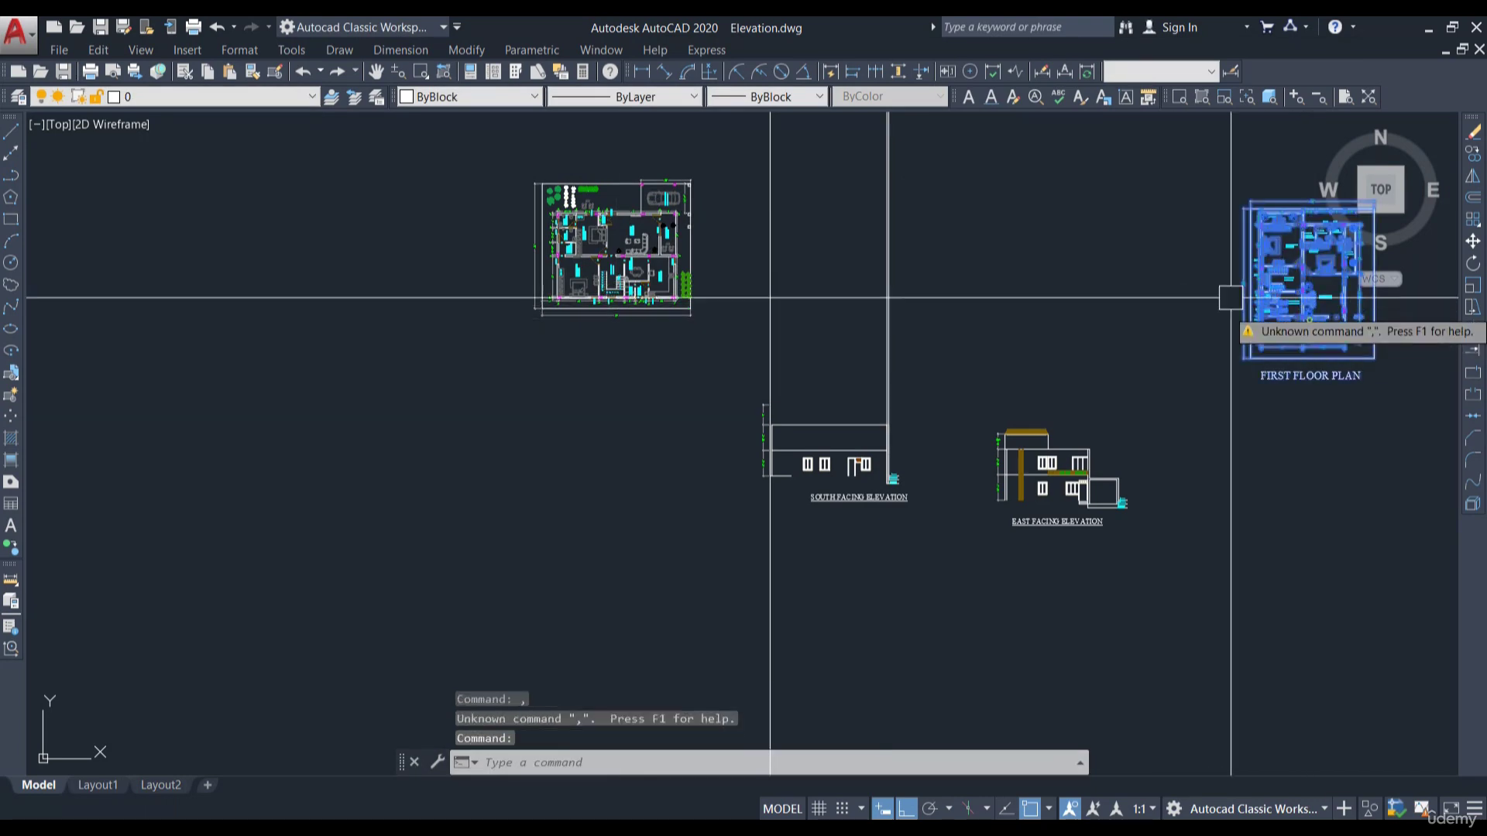
pyautogui.write('m')
pyautogui.press('Return')
pyautogui.click(1346, 380)
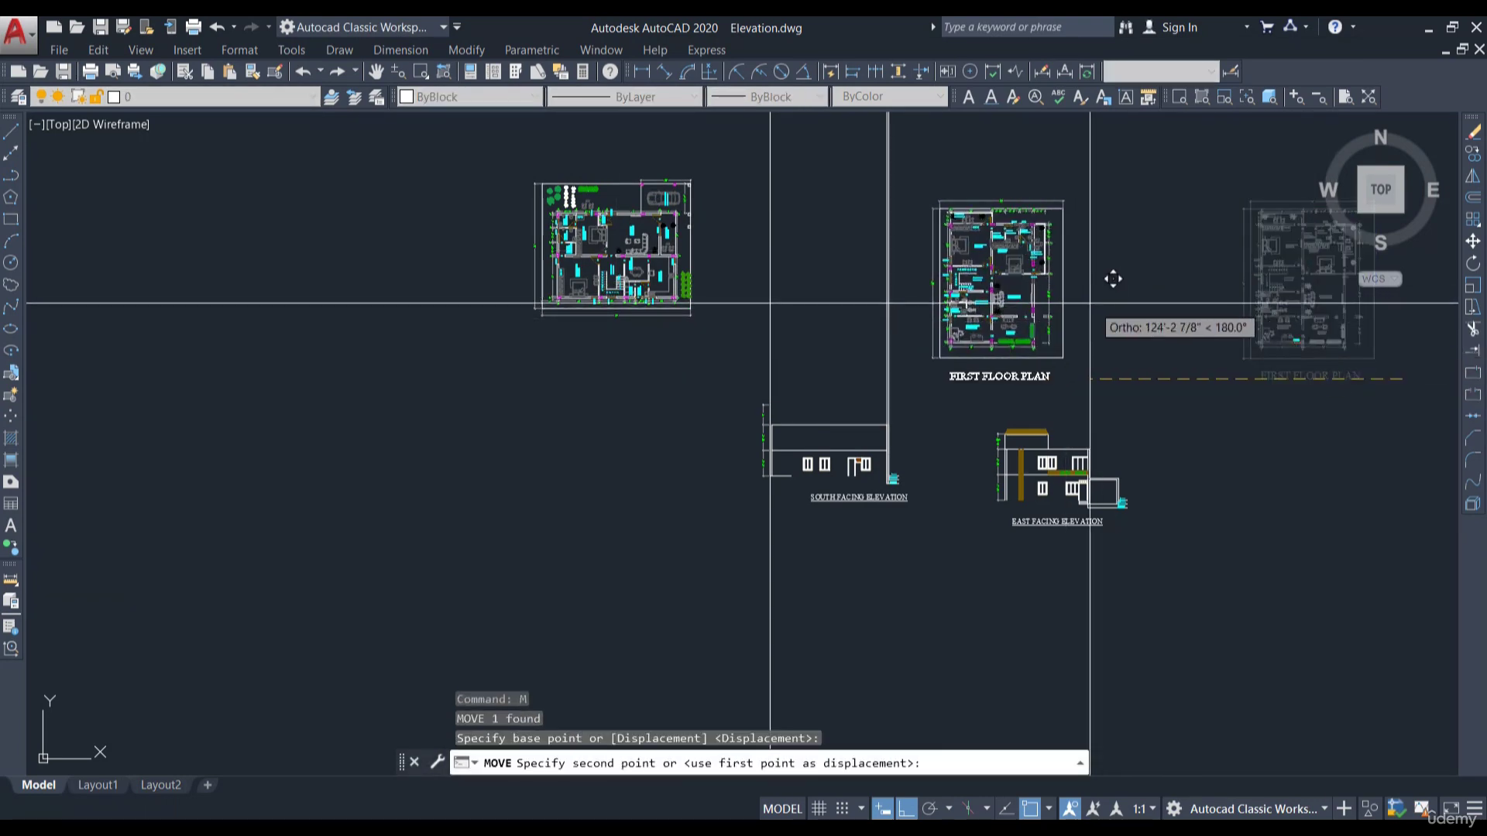
pyautogui.click(1048, 304)
# Rotate the first floor plan 90° about its lower-right corner, and move it straight up clear of the east facing elevation
pyautogui.click(1472, 265)
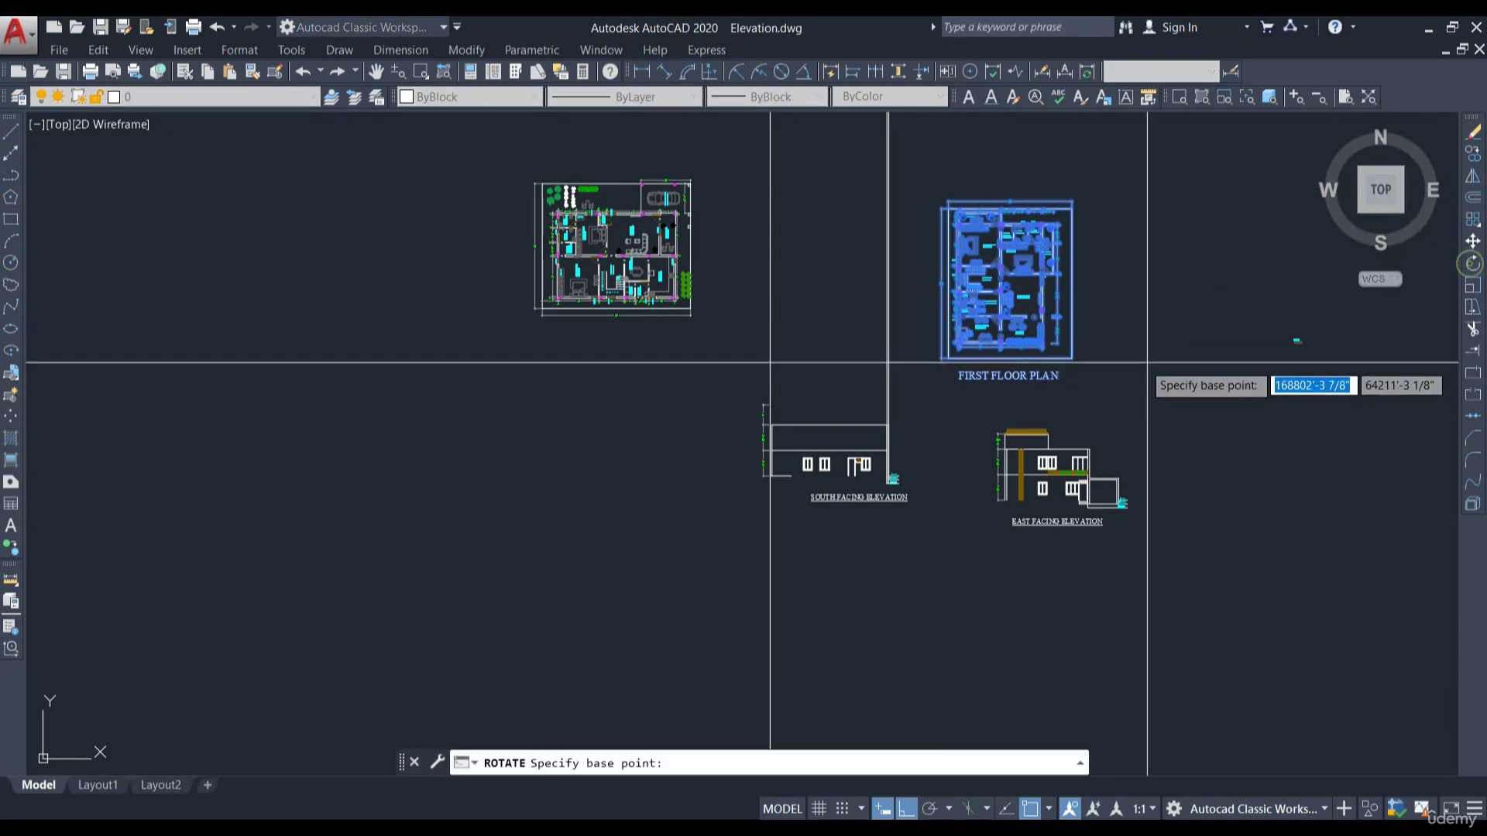
pyautogui.click(1074, 355)
pyautogui.click(1116, 183)
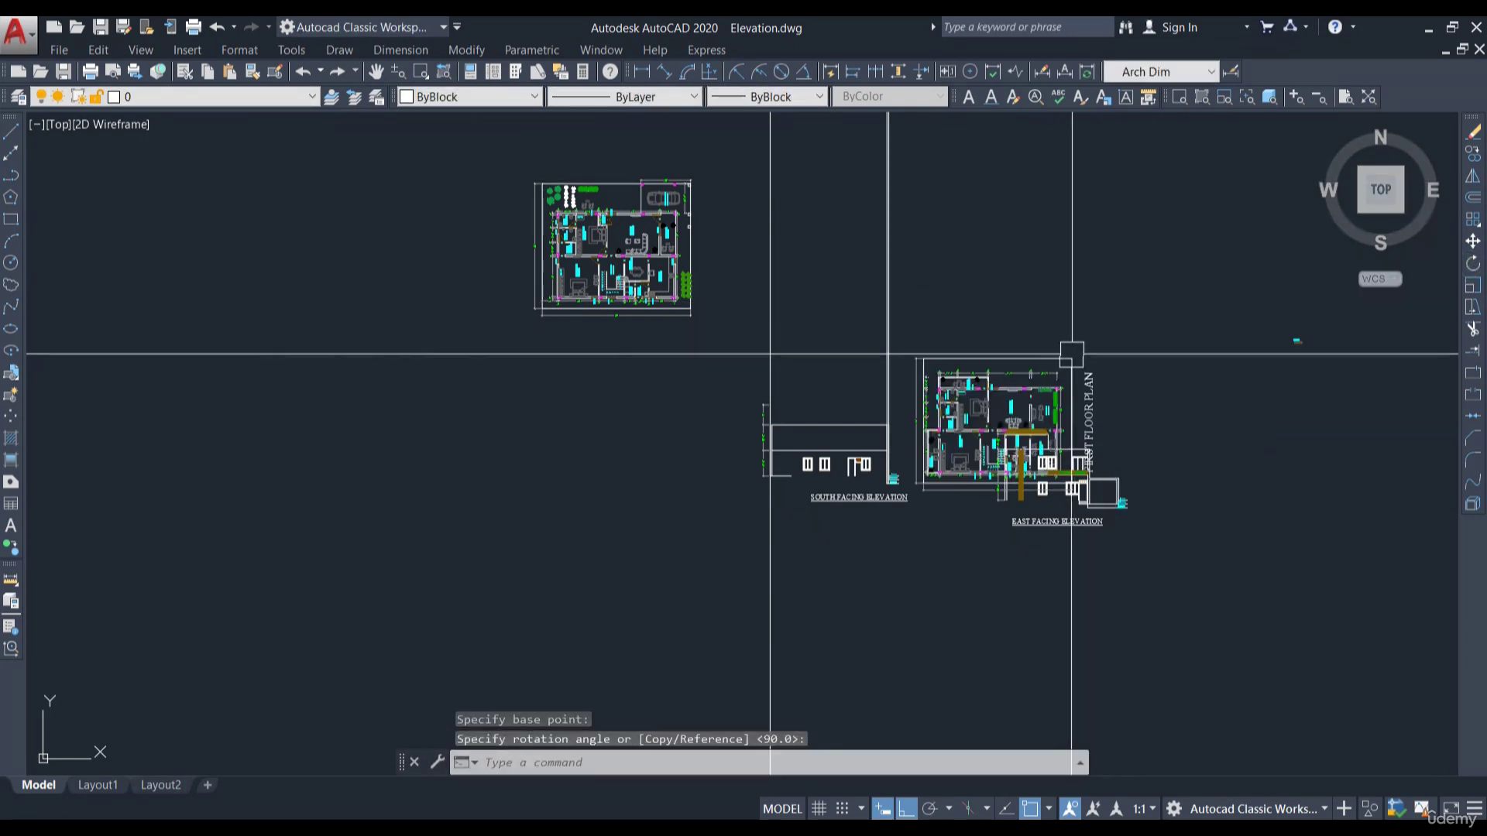
pyautogui.write('m')
pyautogui.press('Return')
pyautogui.click(1145, 394)
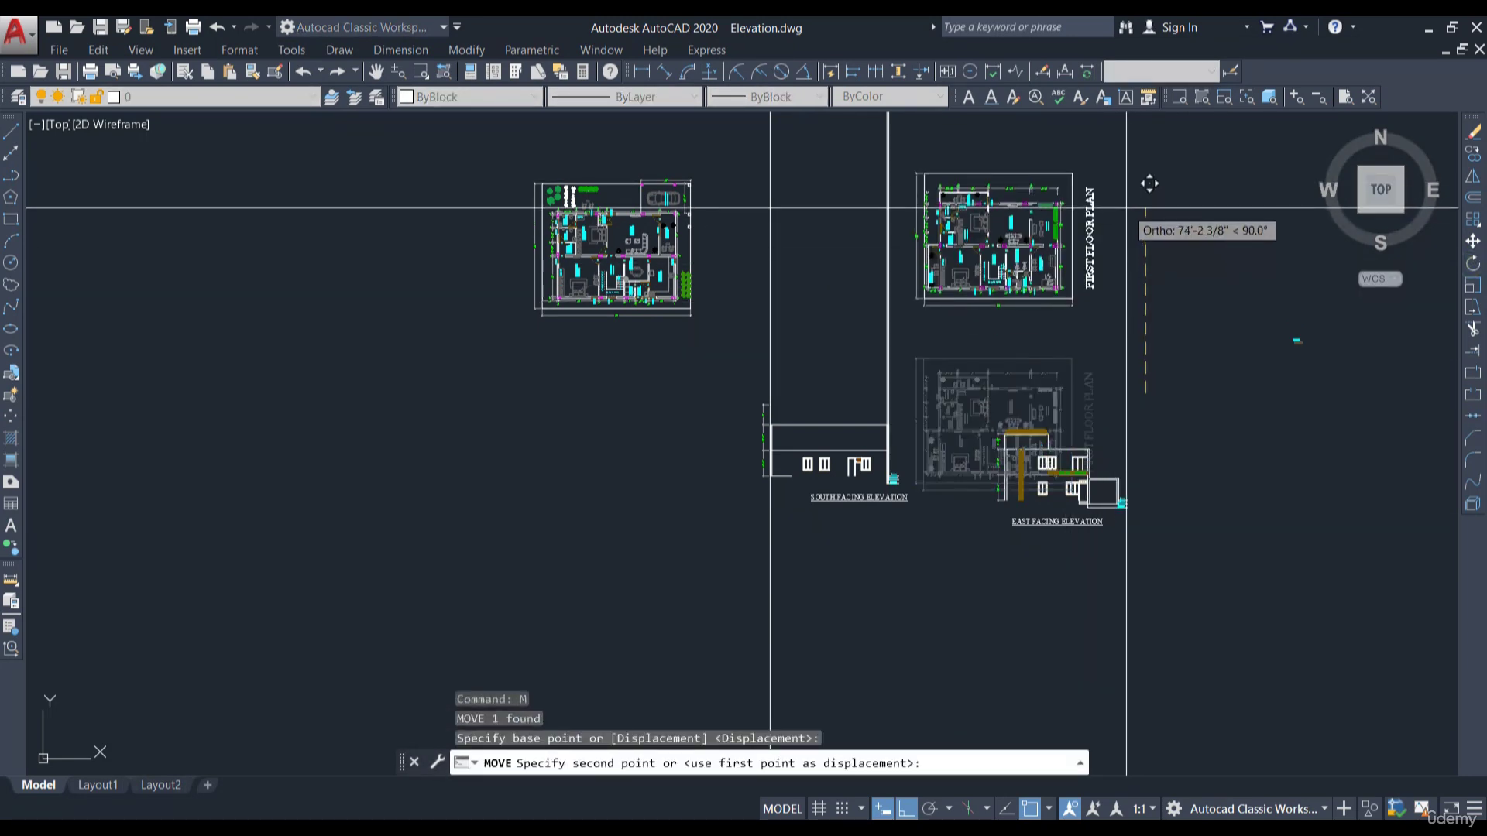
pyautogui.click(1147, 209)
# Move the first floor plan from the bedroom's outer wall beside the balcony onto the projection line above the south facing elevation
pyautogui.click(1086, 303)
pyautogui.click(980, 233)
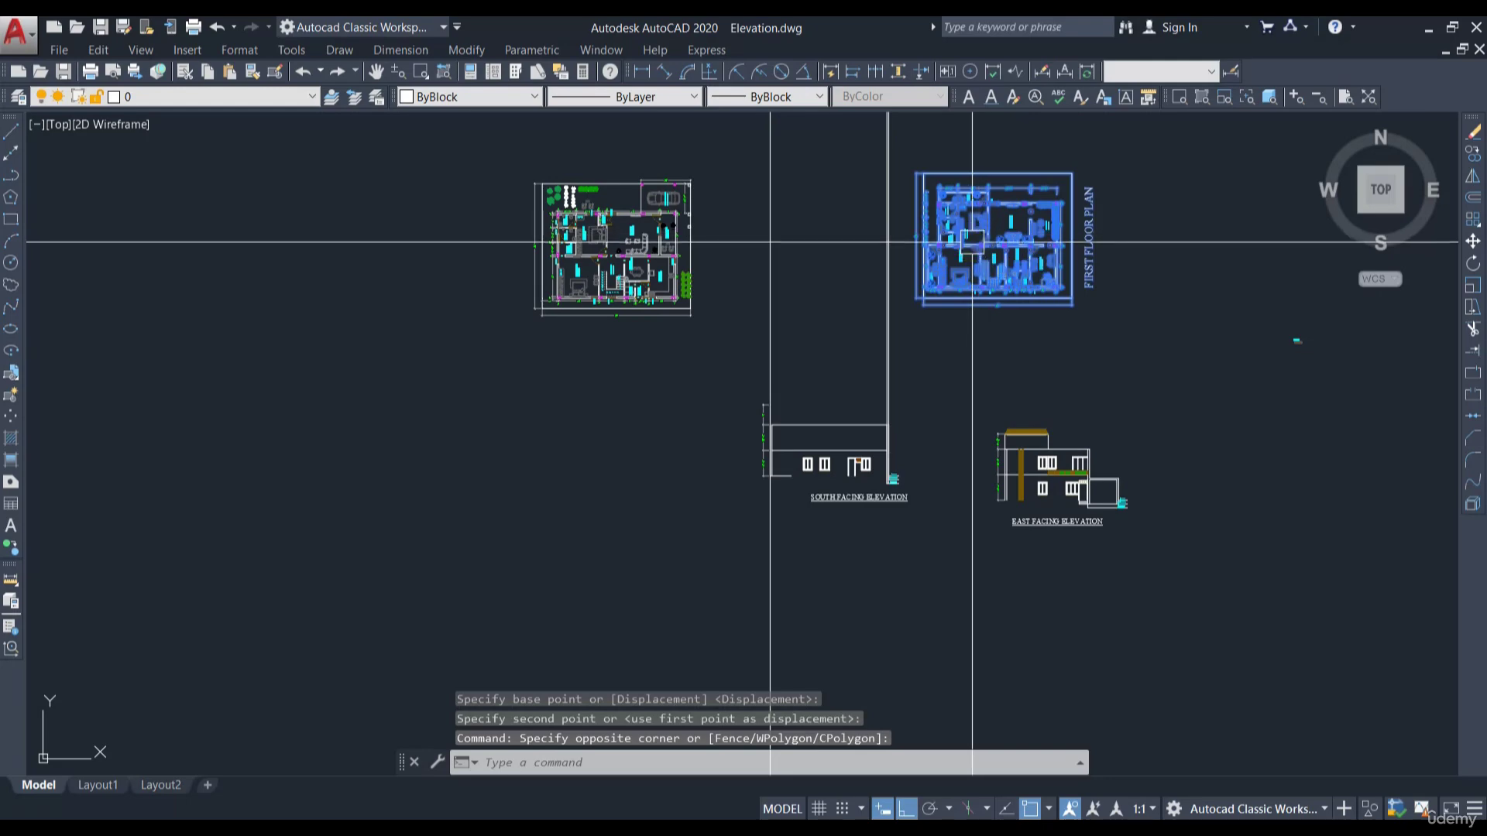
pyautogui.write('m')
pyautogui.press('Return')
pyautogui.scroll(8, 1062, 300)
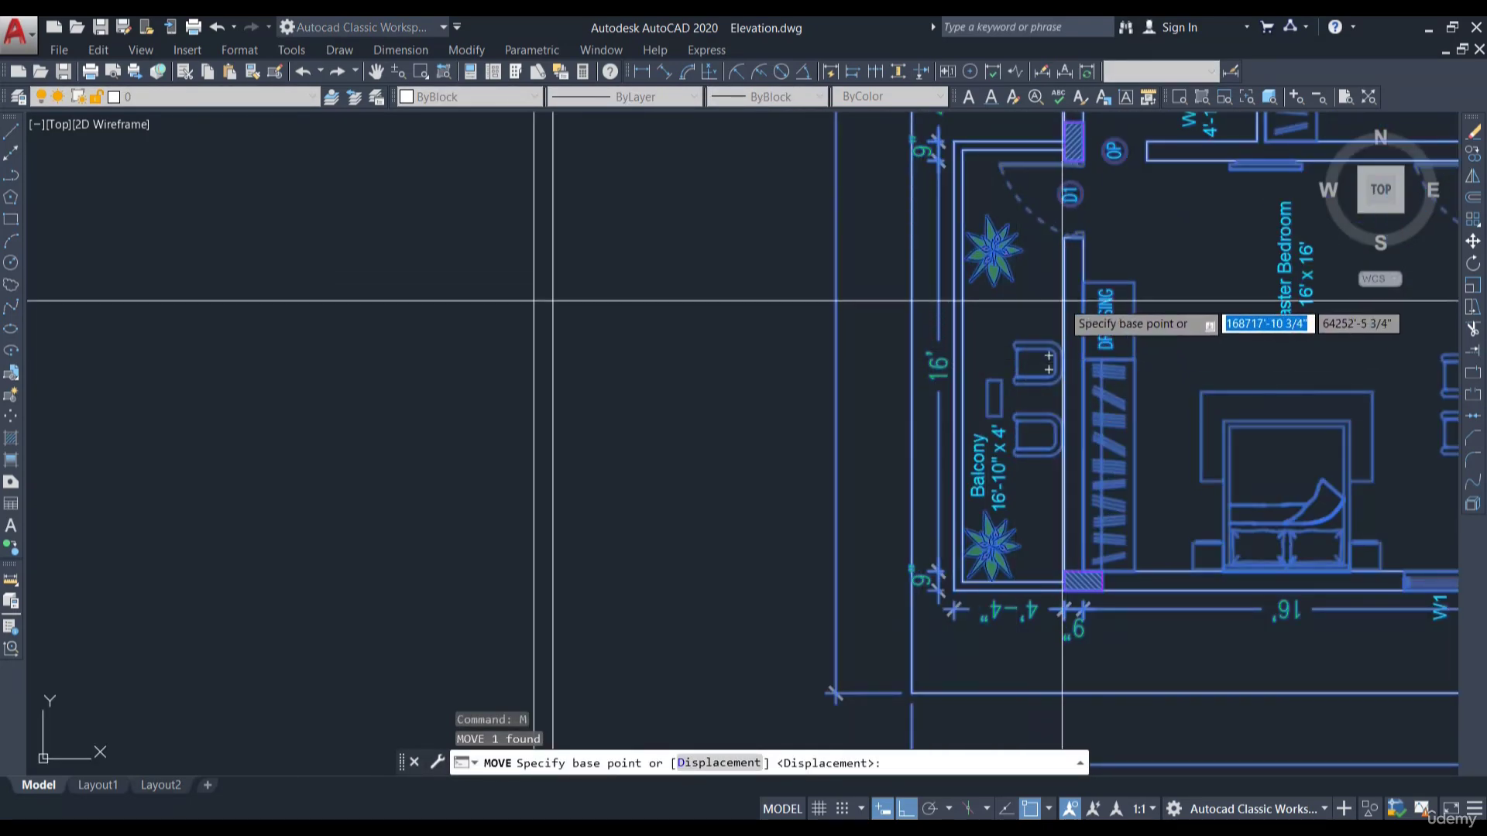
pyautogui.click(1063, 301)
pyautogui.scroll(-5, 1076, 260)
pyautogui.moveTo(438, 284); pyautogui.dragTo(824, 230, button='middle')
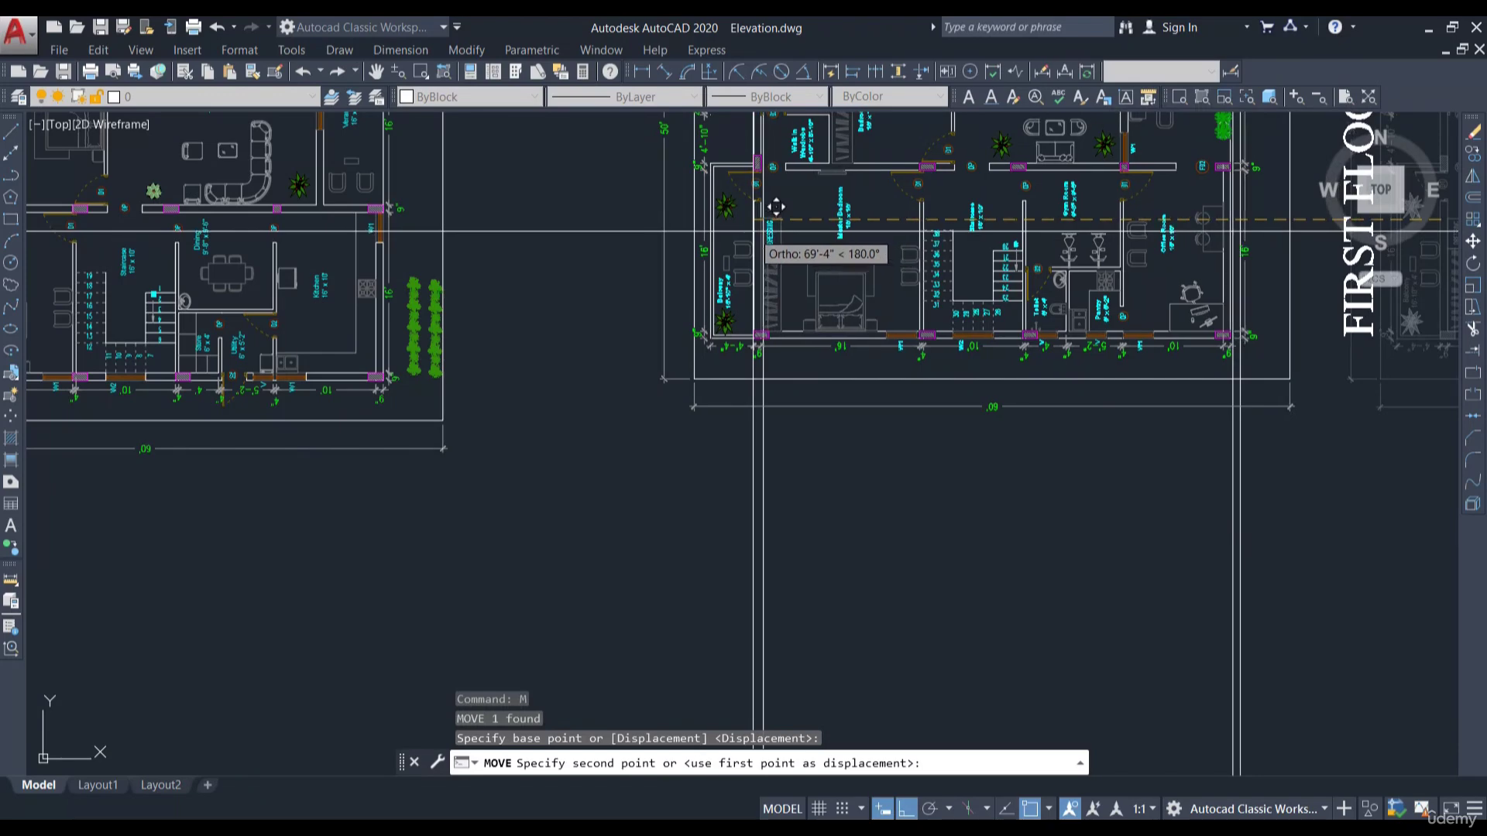
pyautogui.click(760, 225)
# Examine the window and ventilator openings along the south wall of the rotated first floor plan
pyautogui.scroll(-4, 851, 297)
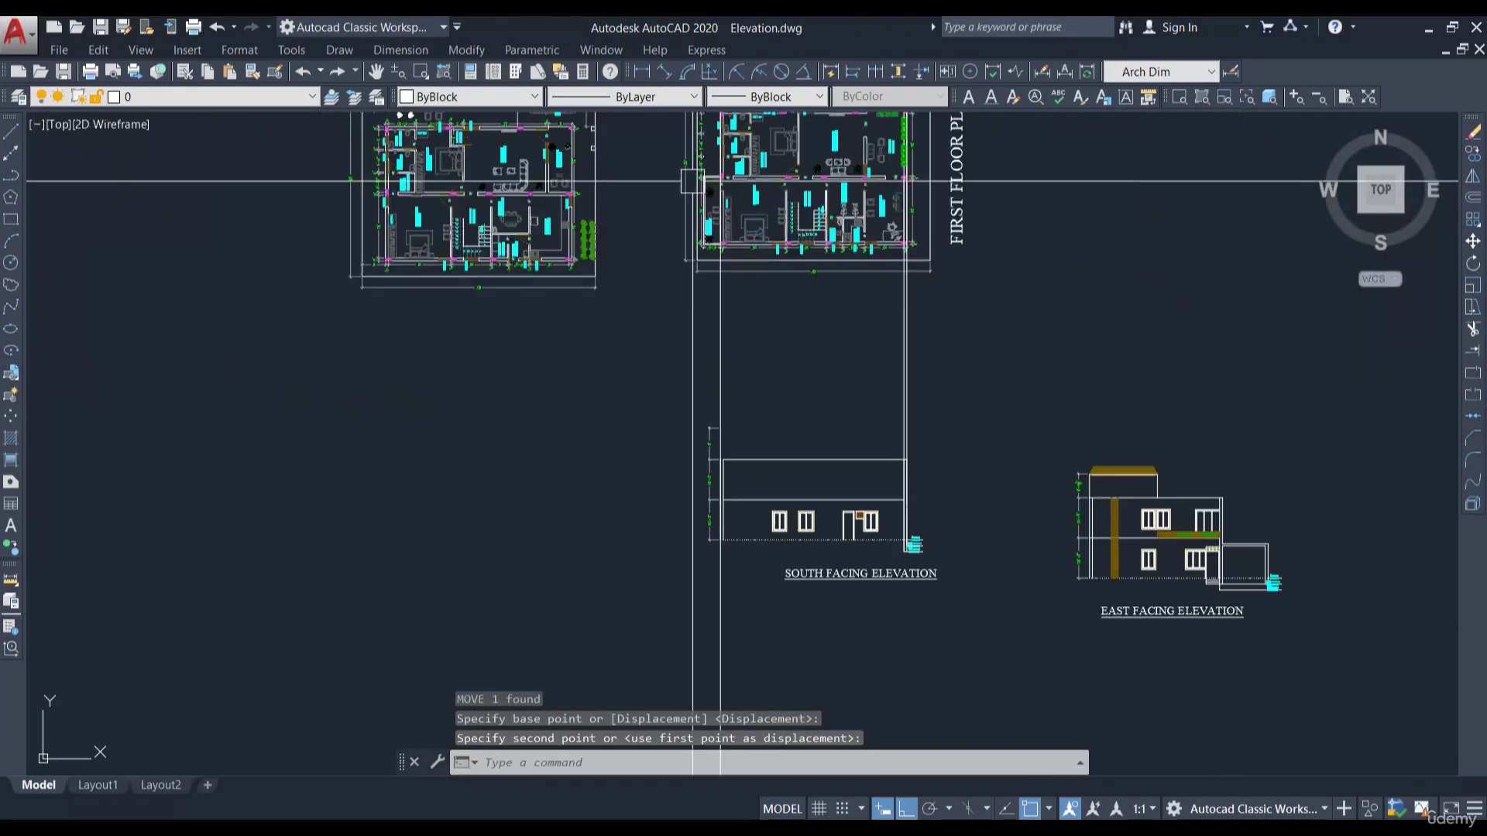
pyautogui.scroll(8, 866, 412)
pyautogui.scroll(-4, 963, 371)
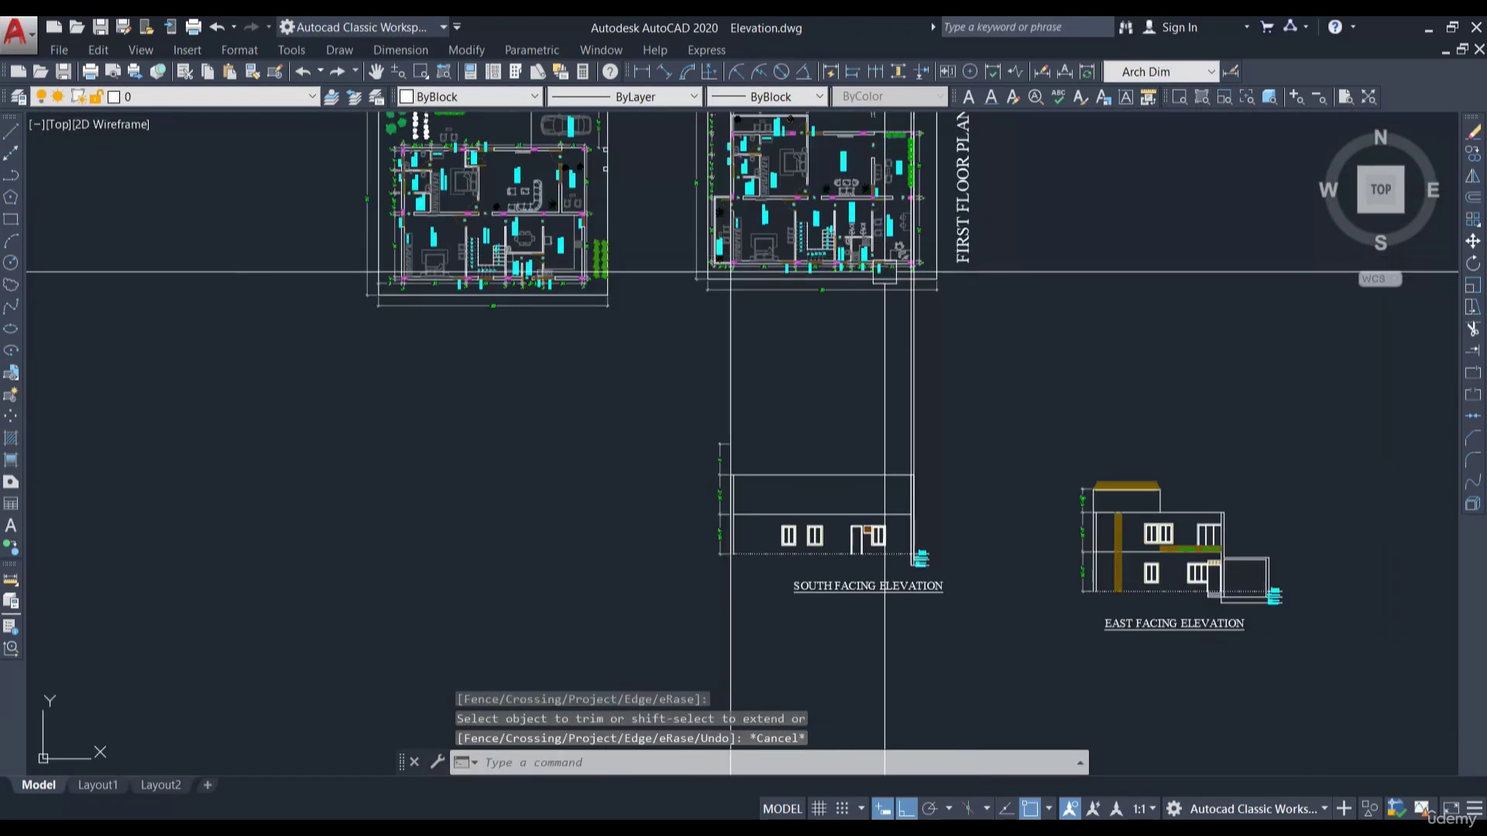
pyautogui.scroll(6, 868, 289)
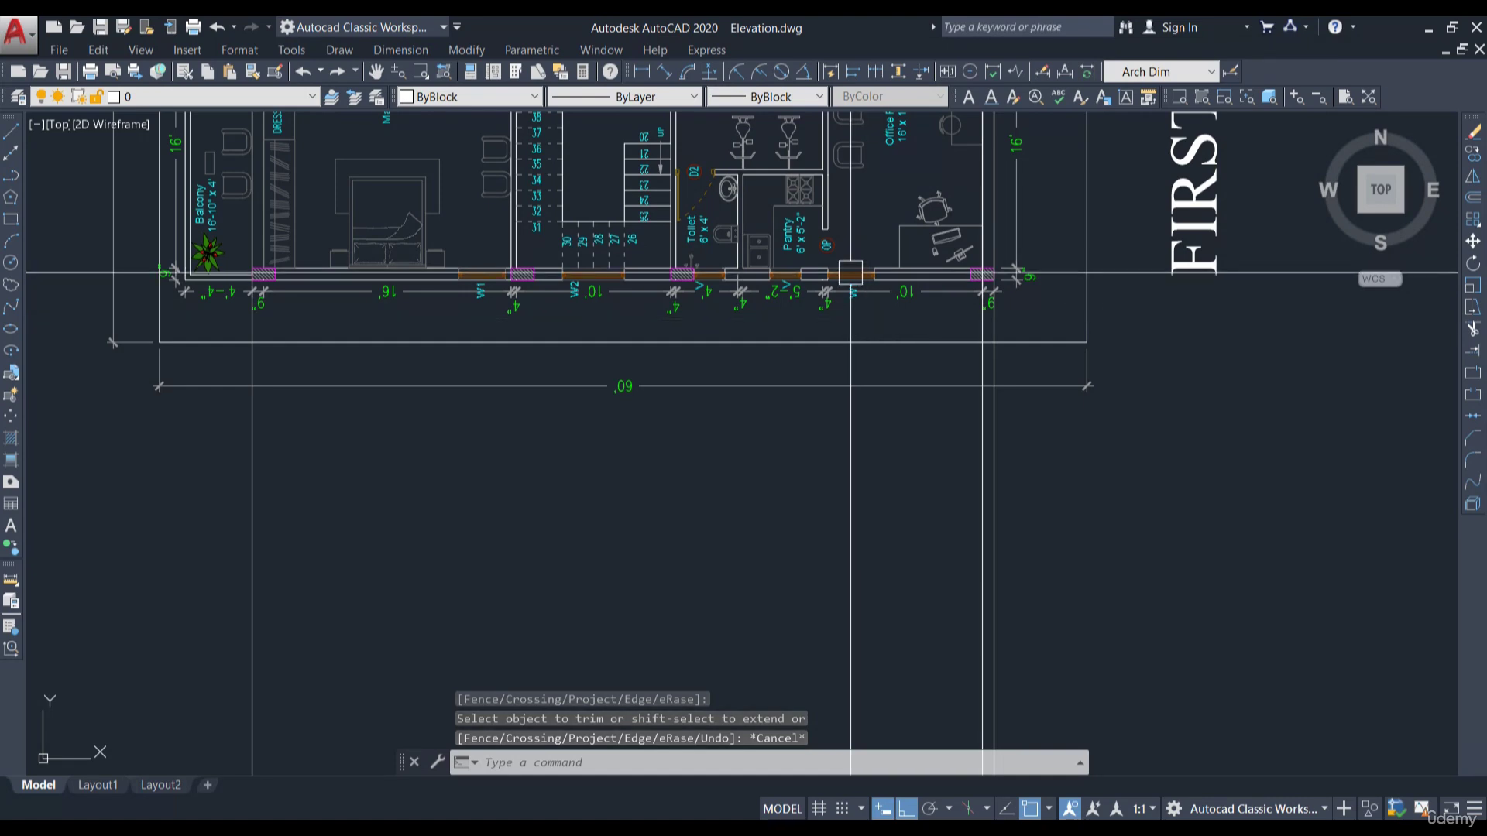
pyautogui.scroll(3, 782, 271)
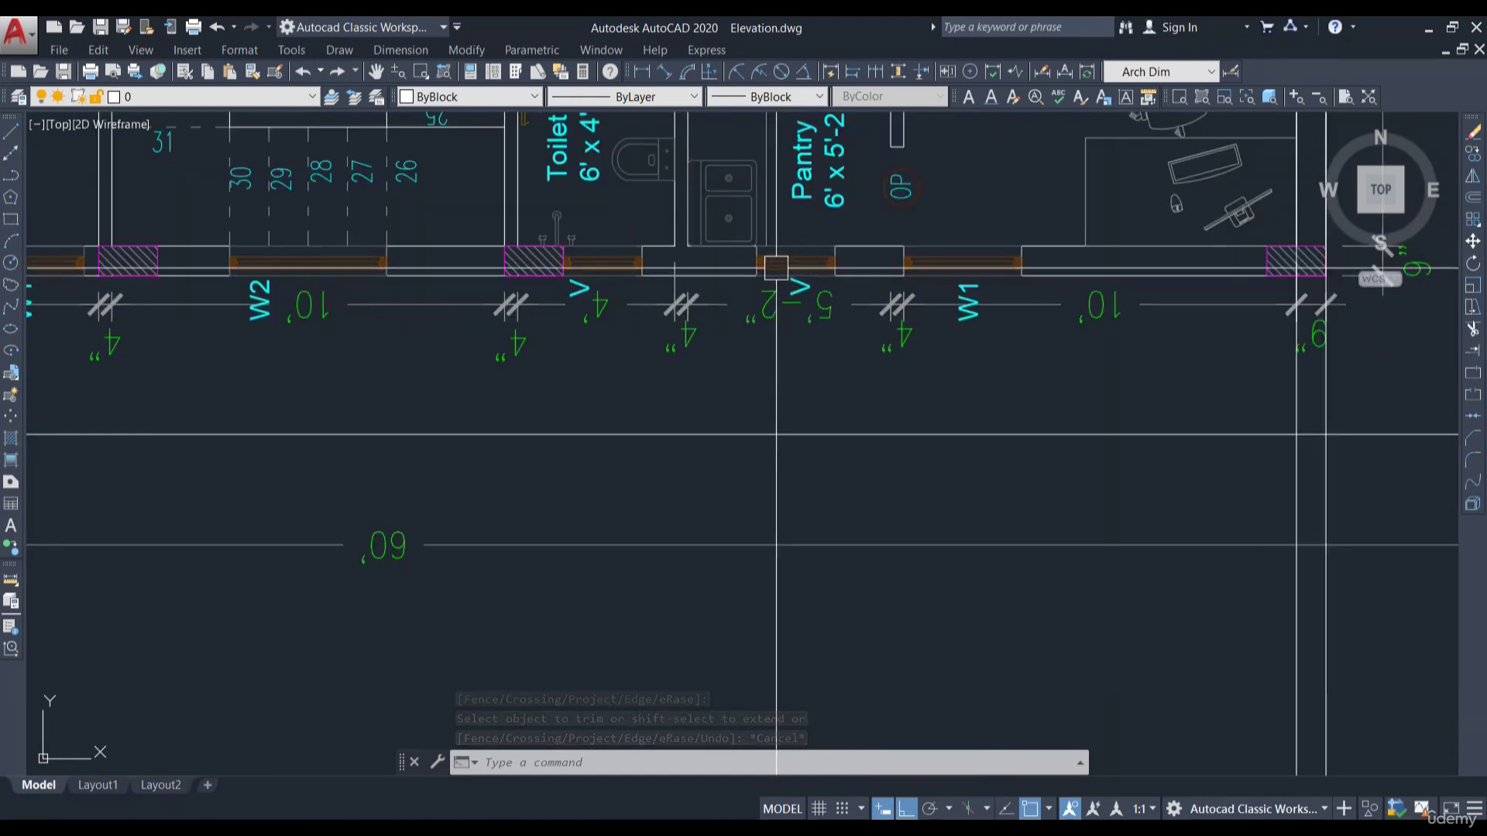
pyautogui.moveTo(828, 267); pyautogui.dragTo(793, 331, button='middle')
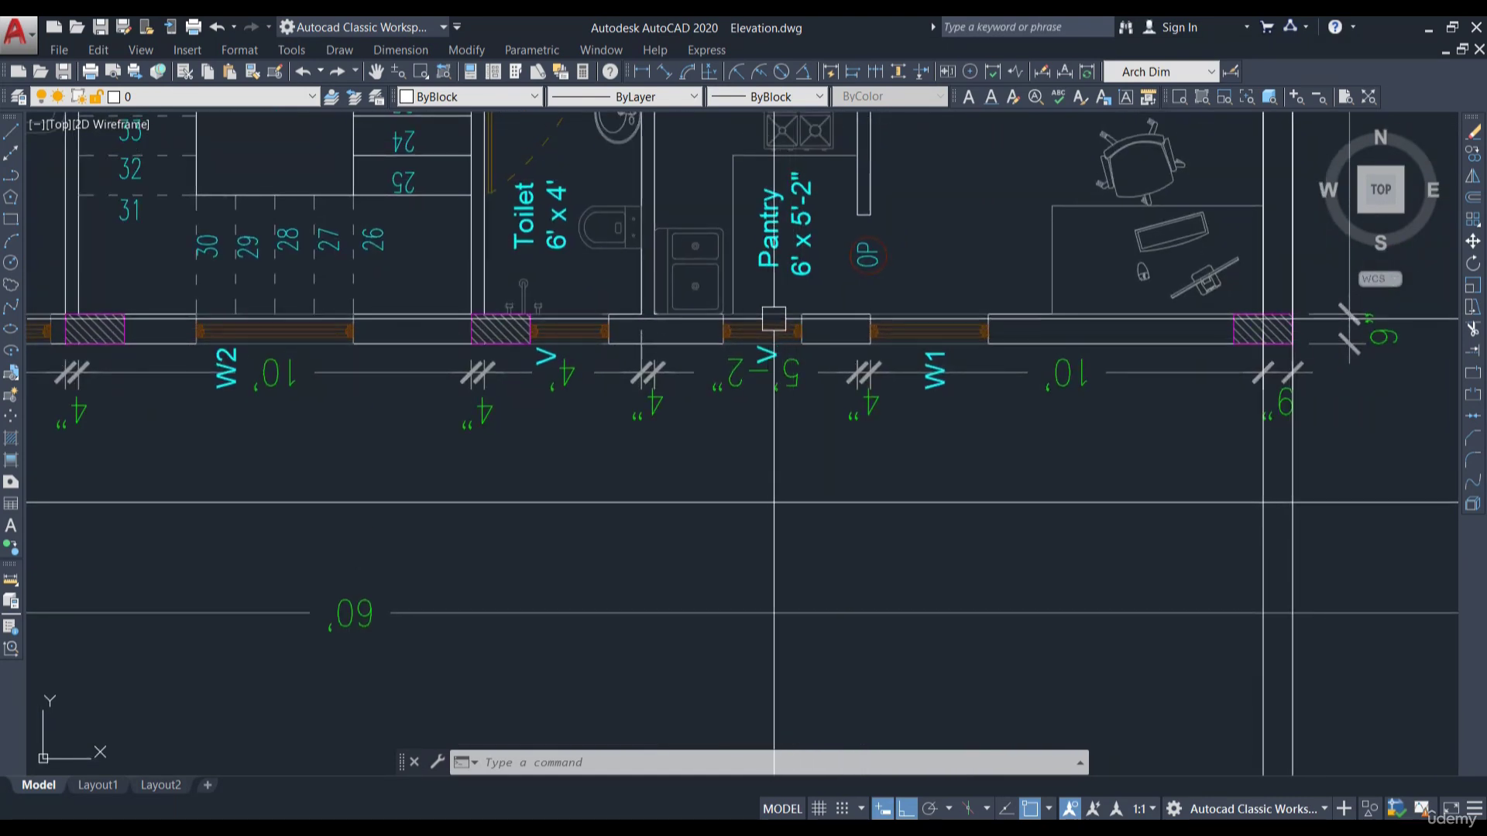
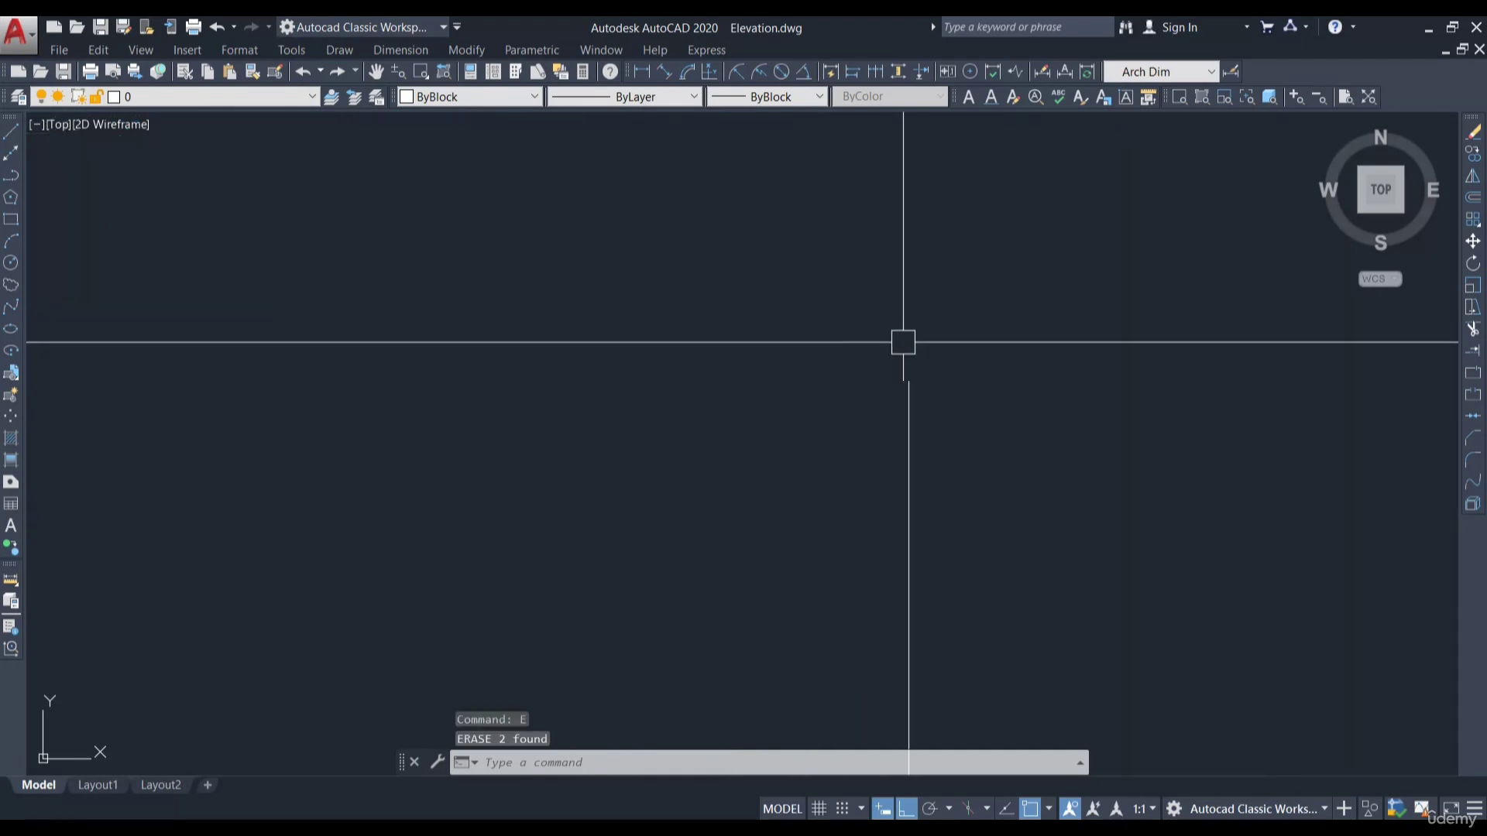
# Compare the toilet, pantry and utility ventilator positions in the original ground and first floor plans
pyautogui.scroll(-8, 531, 335)
pyautogui.scroll(4, 1118, 408)
pyautogui.scroll(5, 1055, 389)
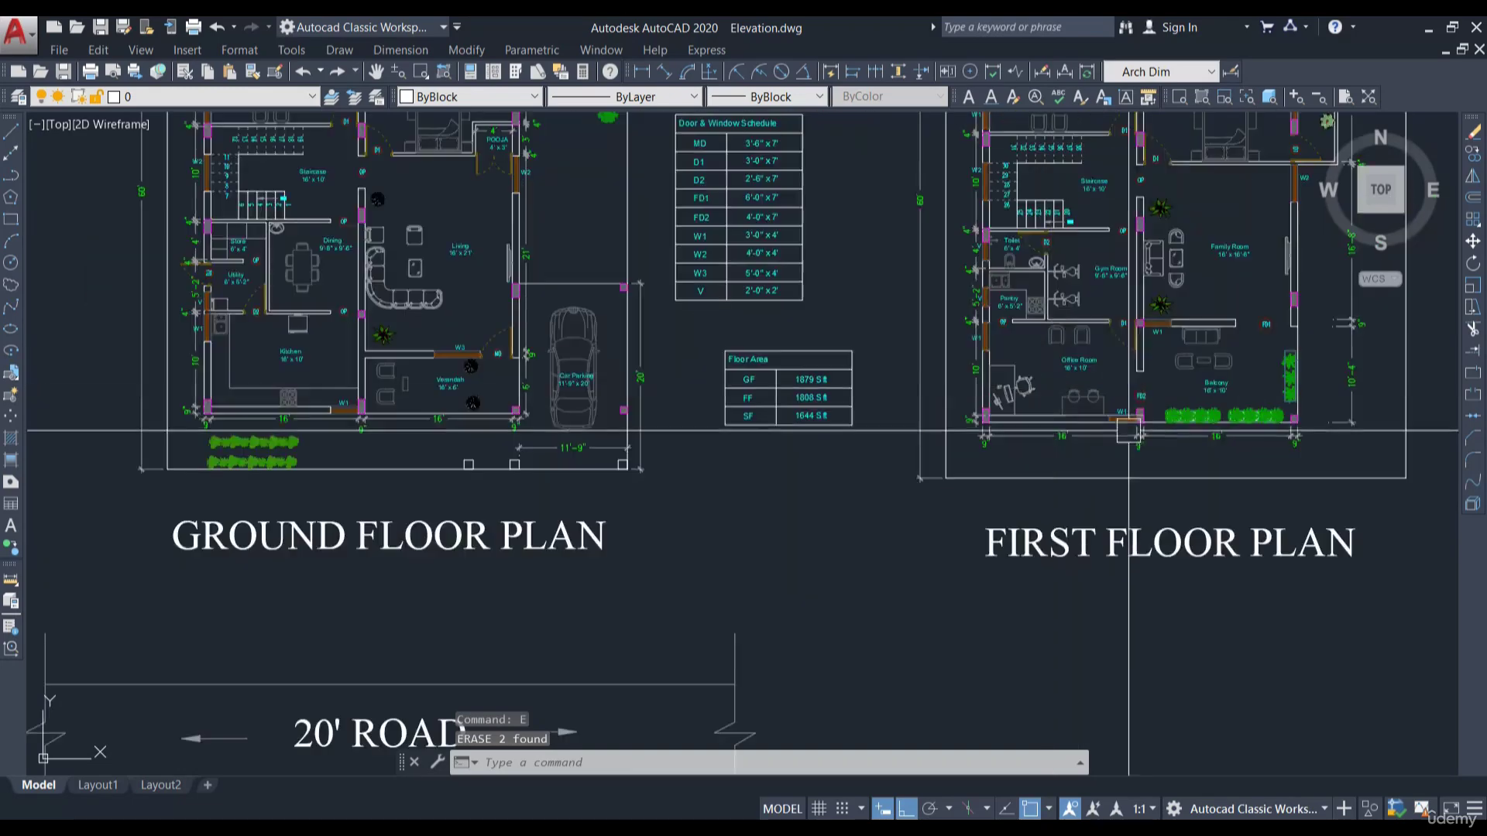
pyautogui.moveTo(1146, 432); pyautogui.dragTo(900, 462, button='middle')
pyautogui.scroll(3, 907, 459)
pyautogui.moveTo(707, 397); pyautogui.dragTo(778, 508, button='middle')
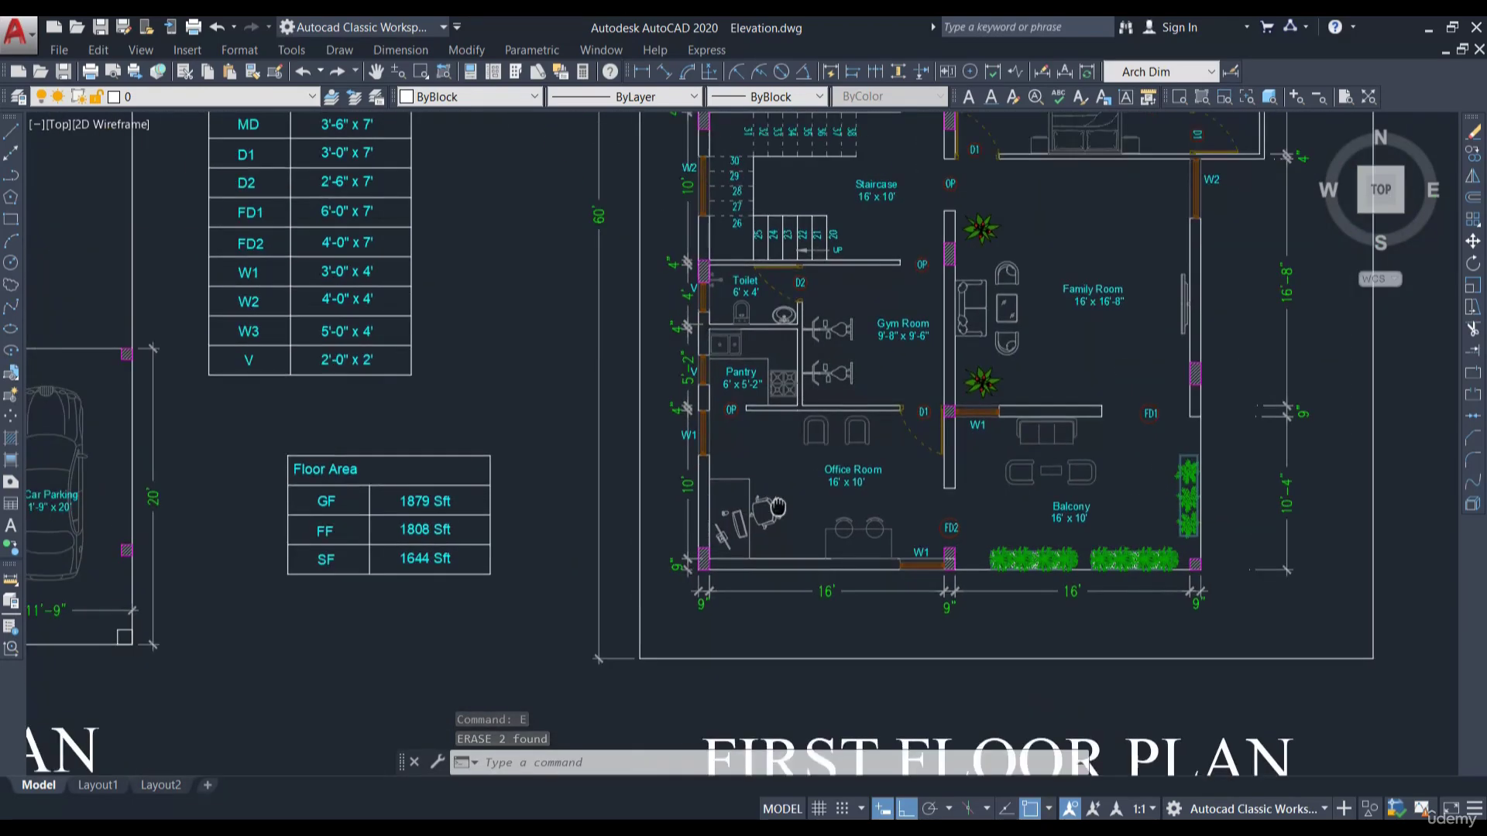
pyautogui.scroll(3, 723, 405)
pyautogui.moveTo(736, 431); pyautogui.dragTo(1113, 440, button='middle')
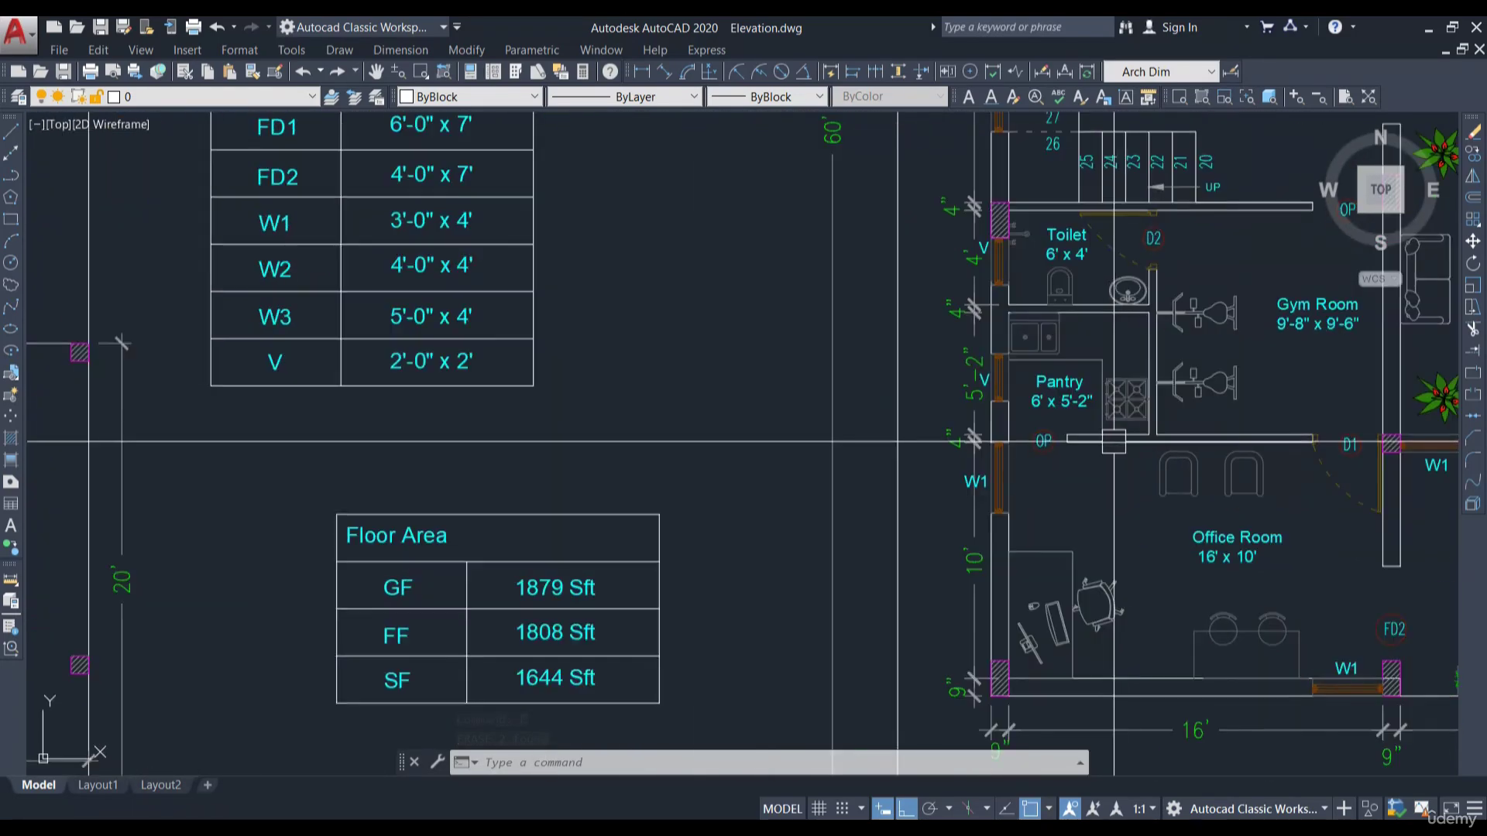
pyautogui.scroll(-4, 1113, 441)
pyautogui.scroll(2, 280, 430)
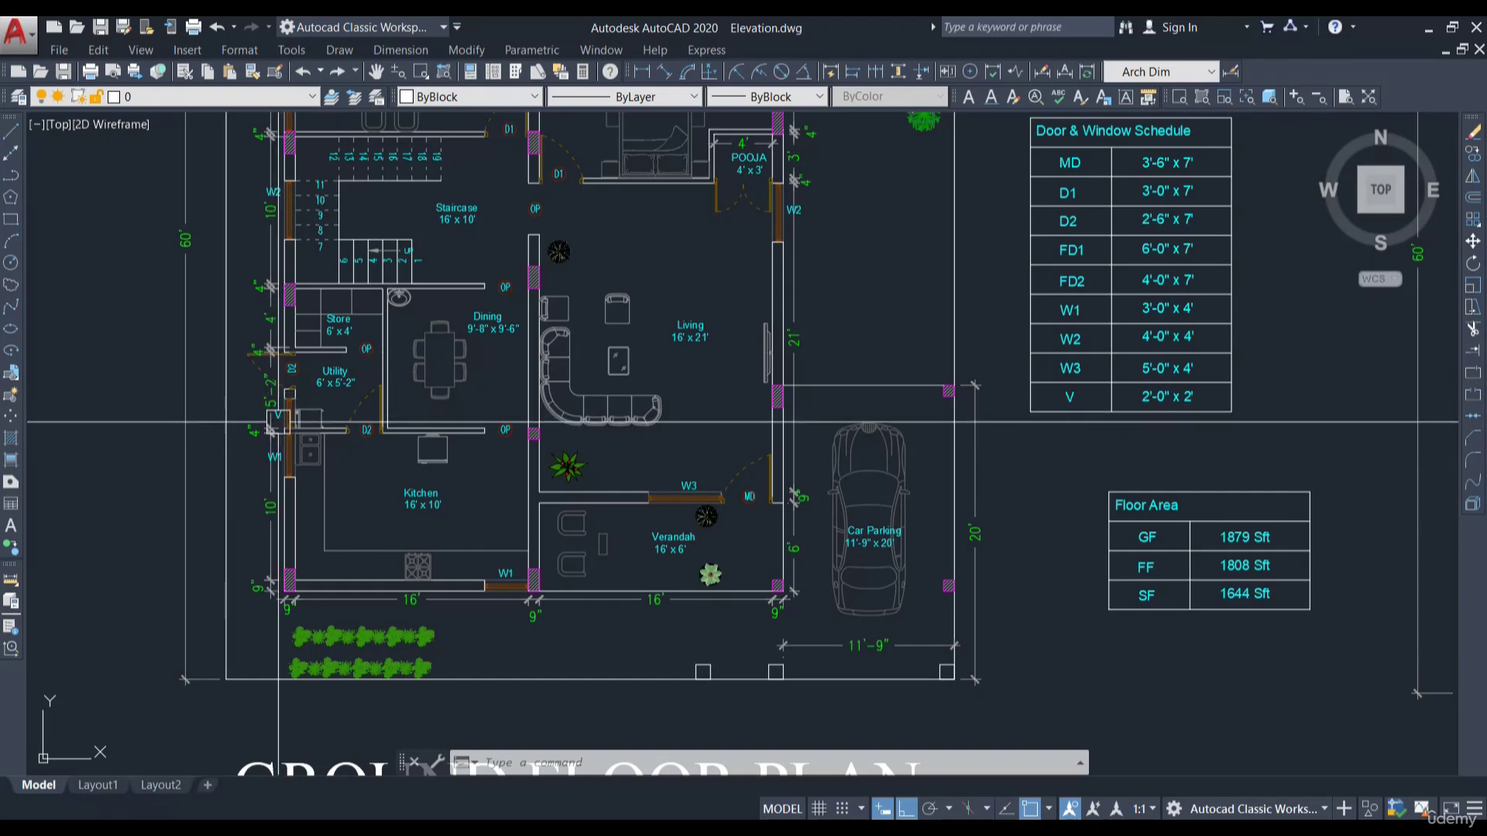
pyautogui.scroll(5, 278, 423)
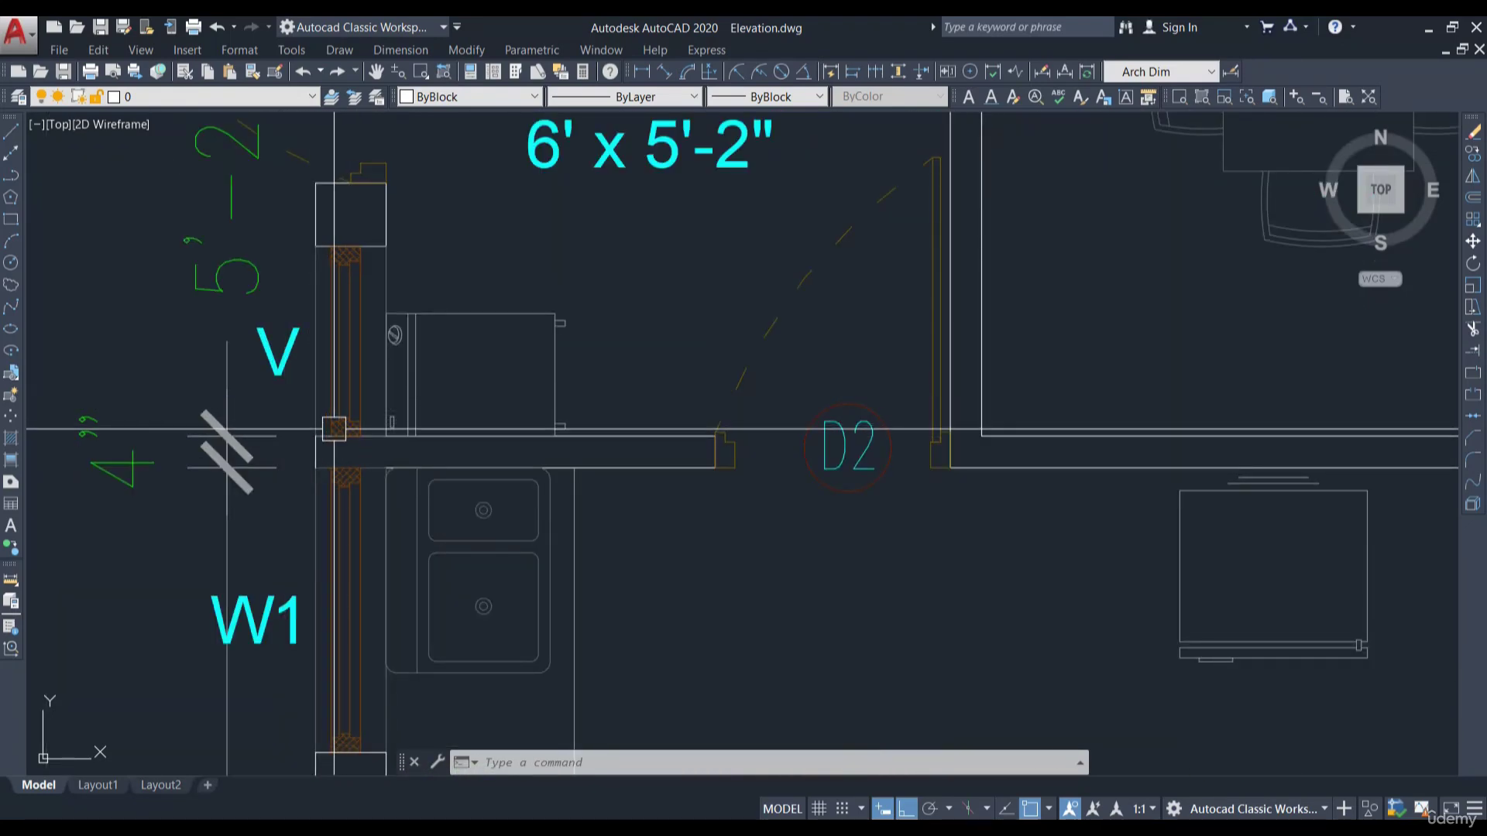
pyautogui.scroll(-7, 352, 431)
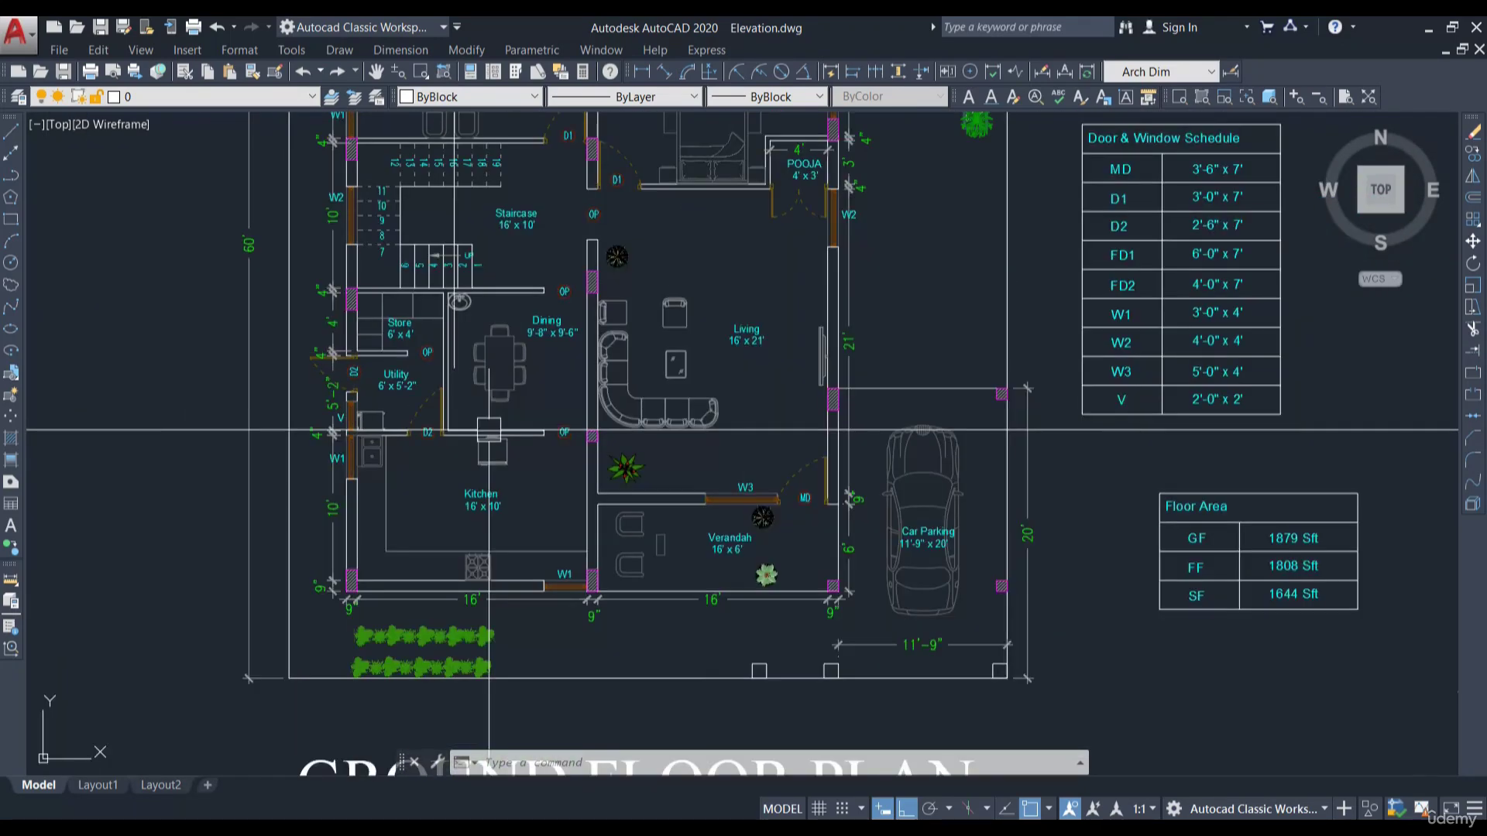
# Draw a line across the pantry opening from the partition wall's end corner to the outer wall in the original first floor plan
pyautogui.moveTo(1003, 436)
pyautogui.mouseDown(button='middle')
pyautogui.moveTo(415, 437)
pyautogui.moveTo(769, 432)
pyautogui.mouseUp(button='middle')
pyautogui.scroll(8, 769, 431)
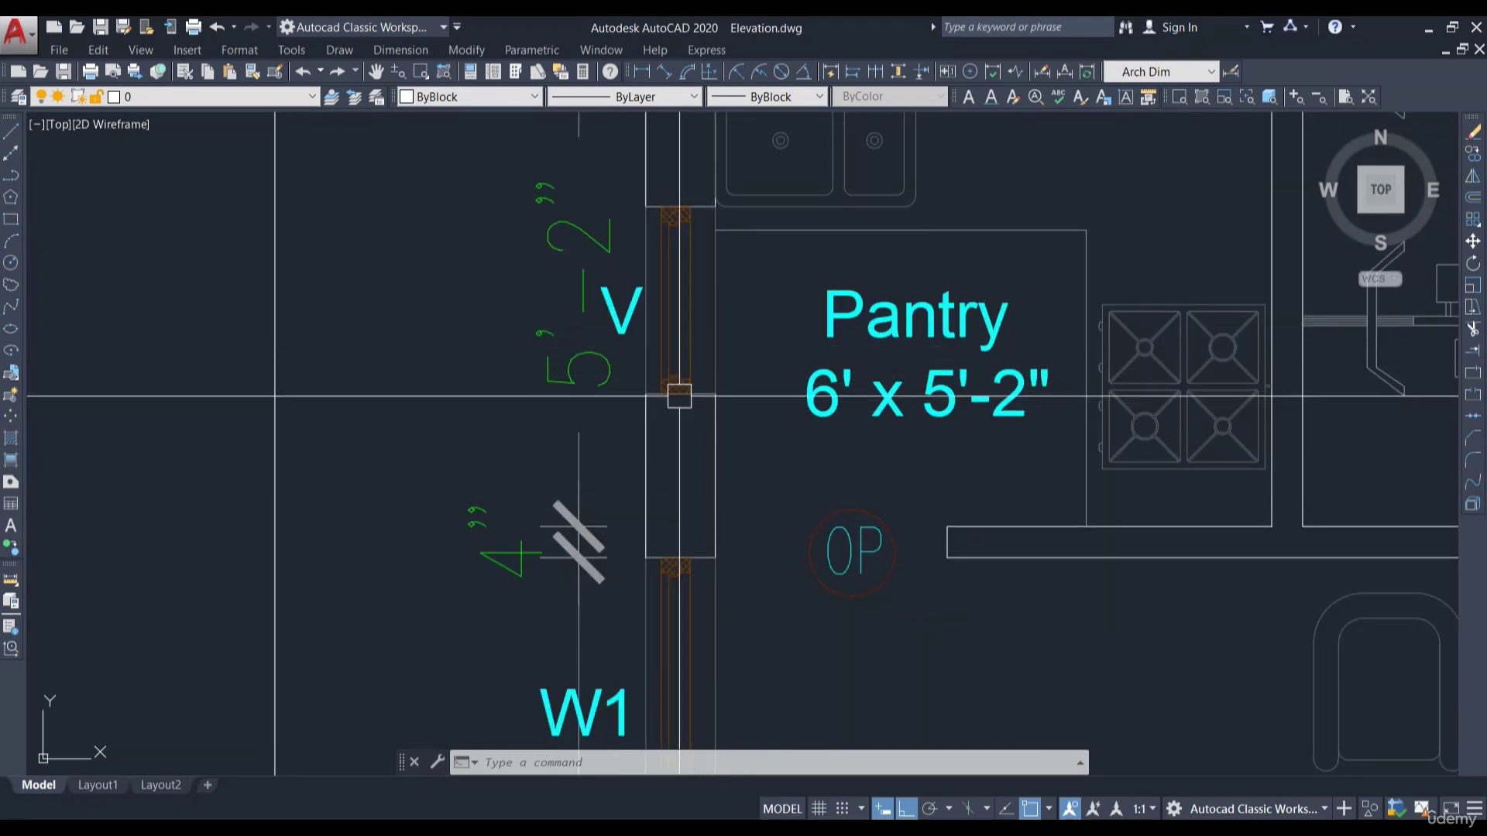
pyautogui.press('Return')
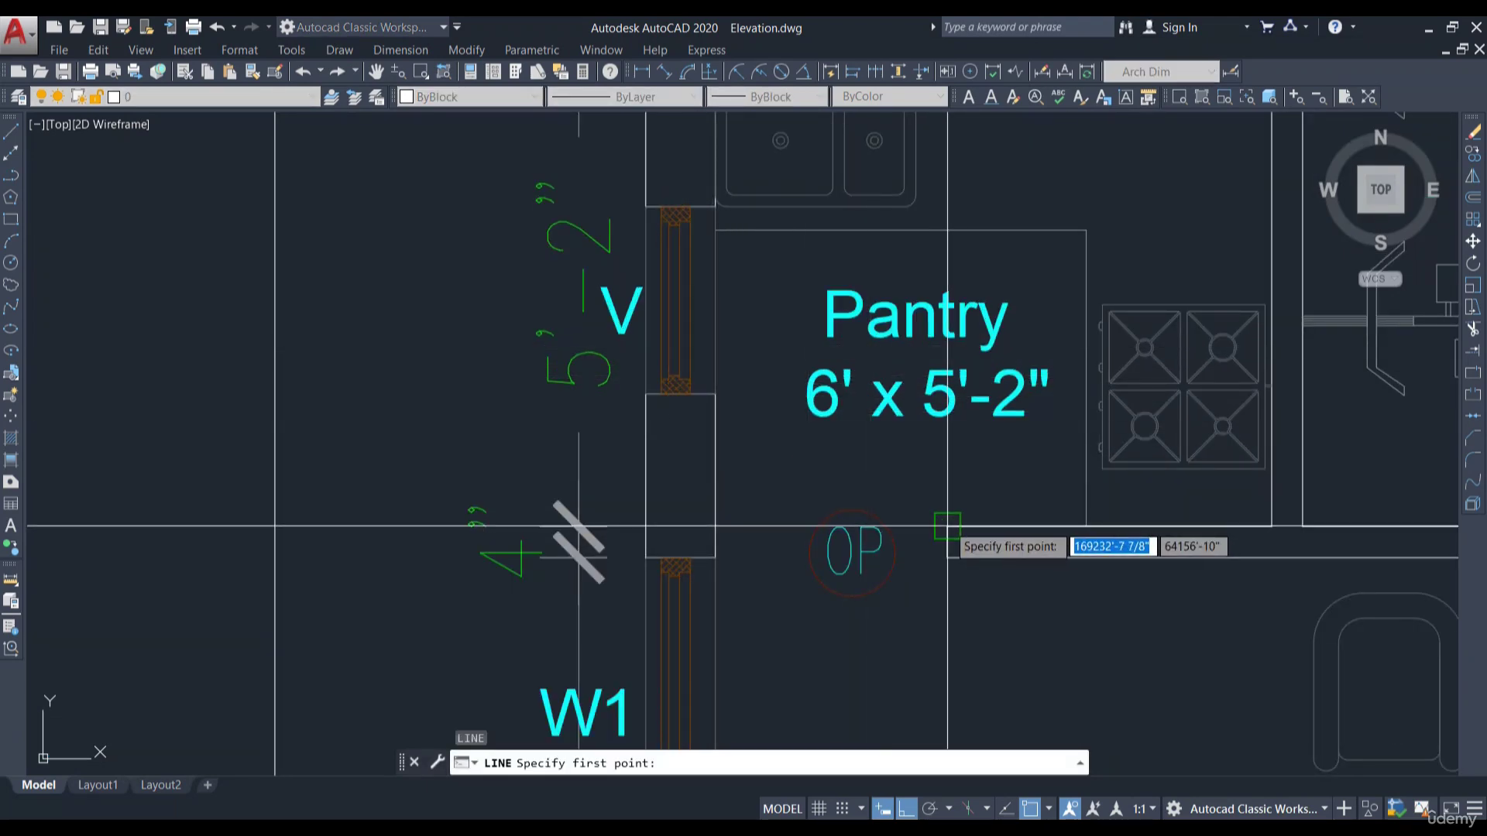
pyautogui.click(946, 527)
pyautogui.press('Escape')
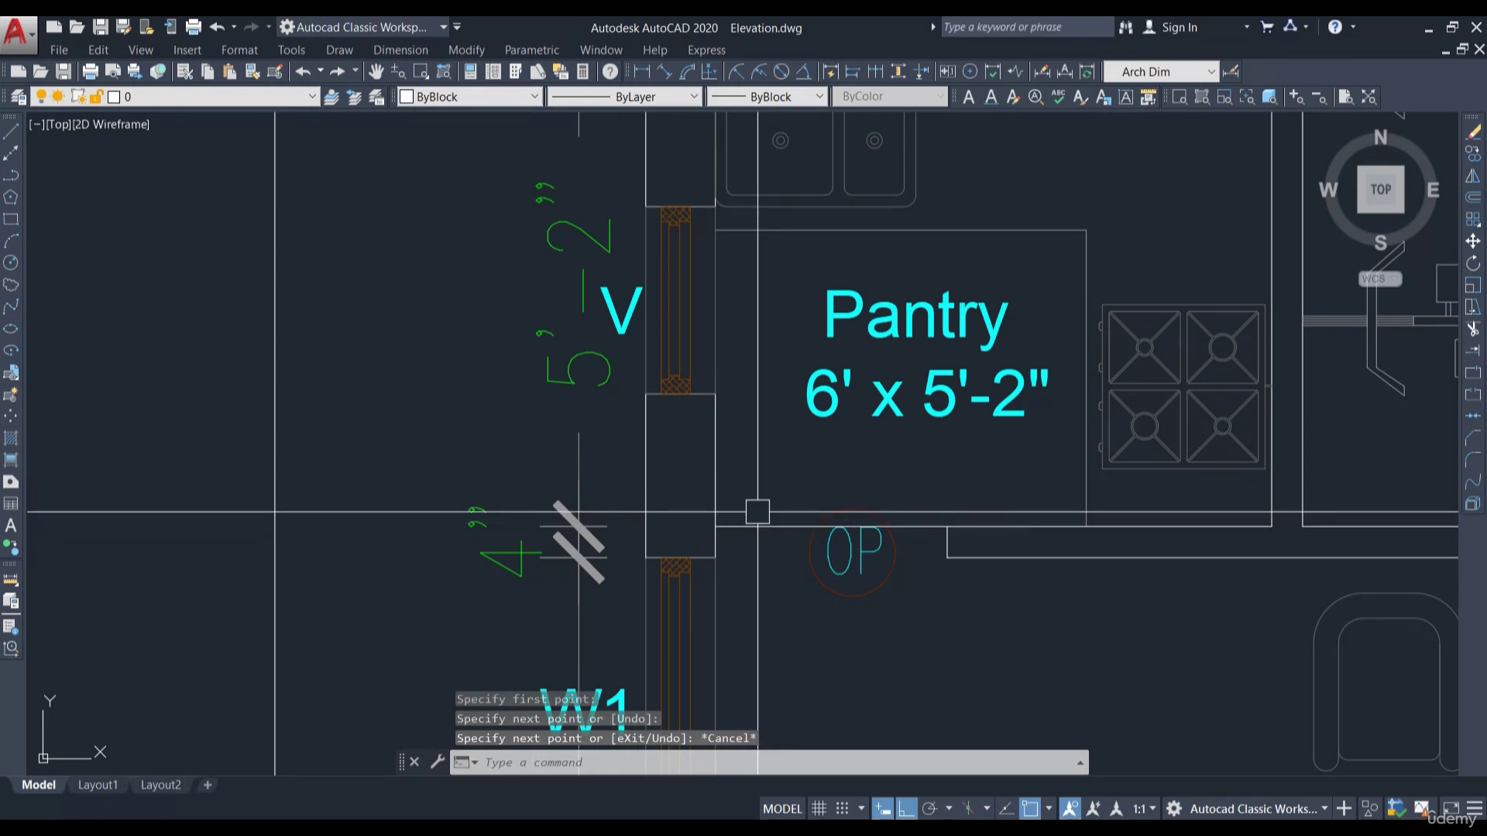
pyautogui.press('Return')
pyautogui.click(715, 527)
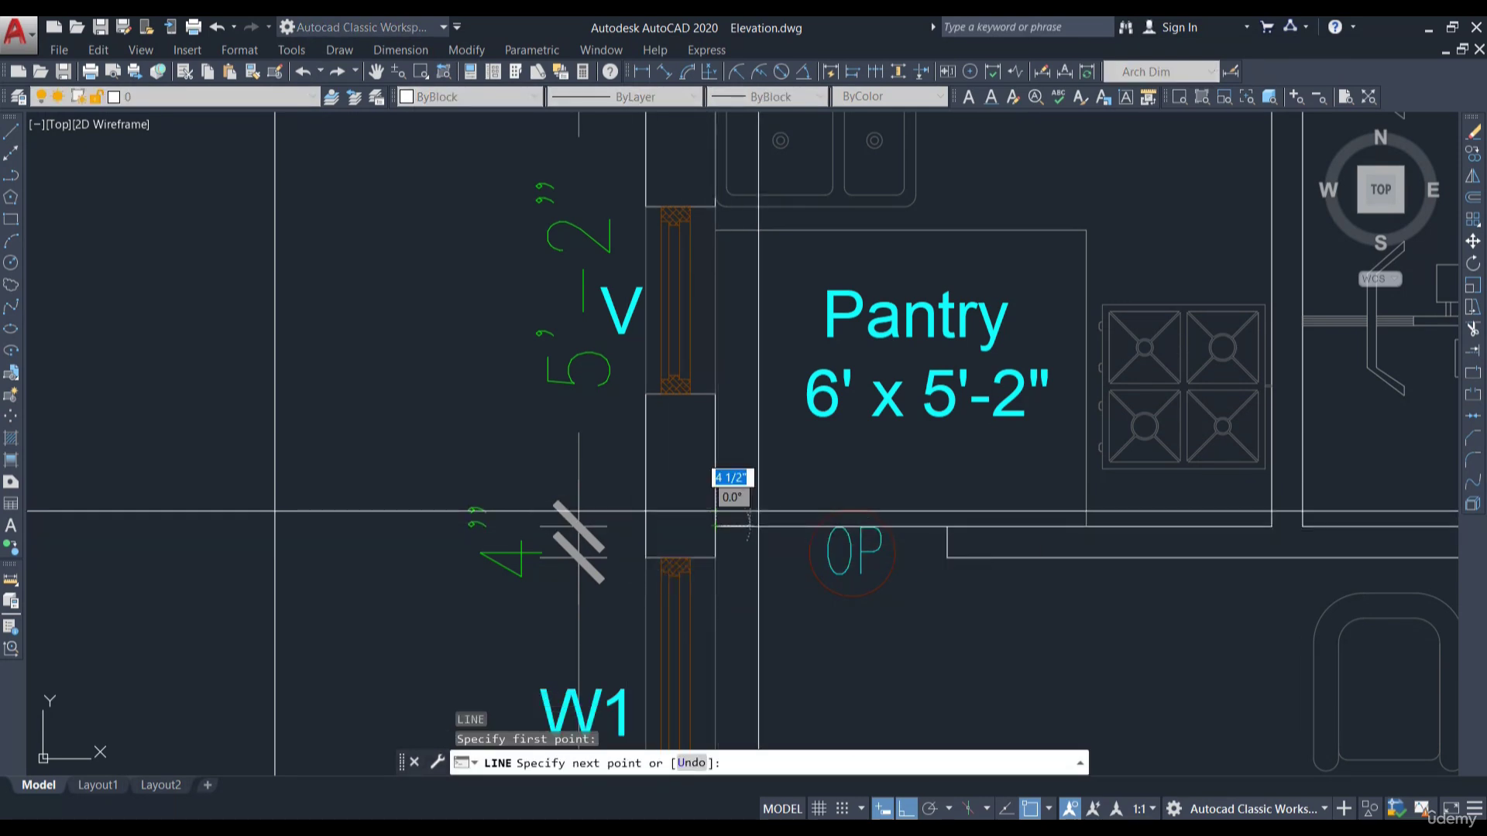
pyautogui.press('Escape')
pyautogui.click(704, 380)
pyautogui.write('m')
pyautogui.press('Return')
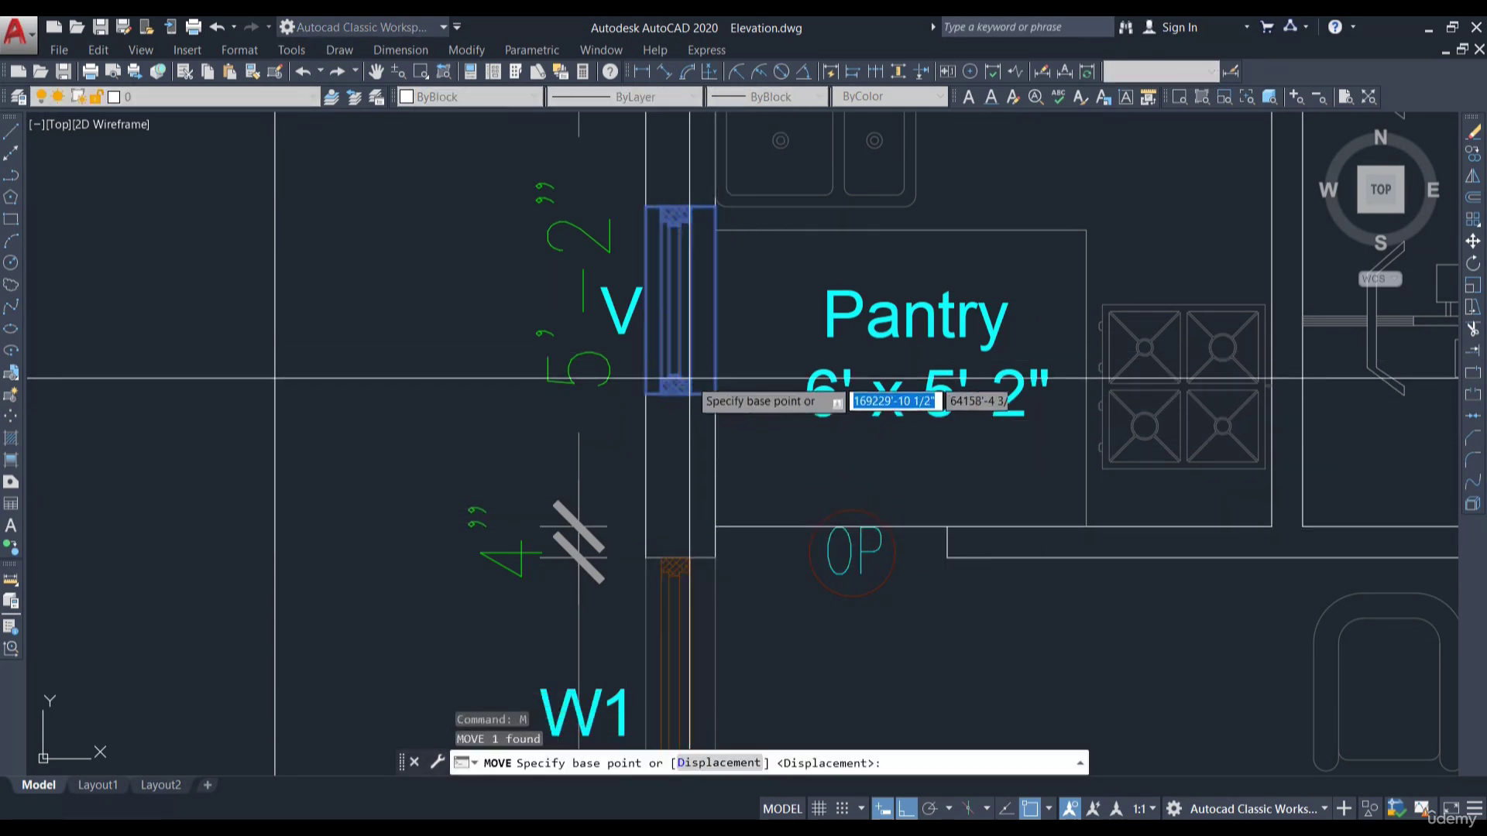
pyautogui.press('Escape')
# Move the pantry ventilator and its V label down until the ventilator meets the line across the opening
pyautogui.click(631, 316)
pyautogui.click(667, 345)
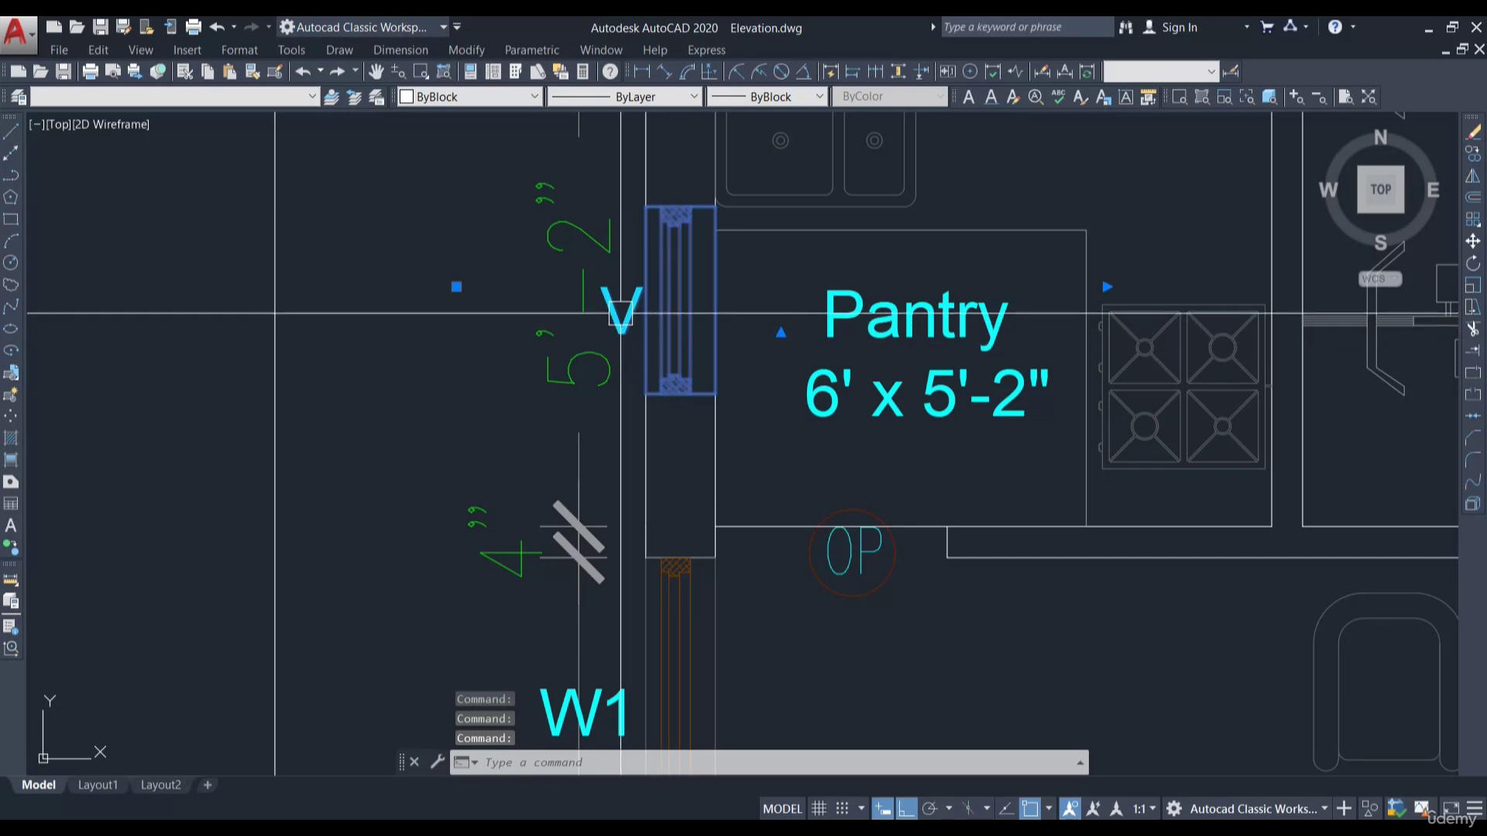
pyautogui.write('m')
pyautogui.press('Return')
pyautogui.click(734, 364)
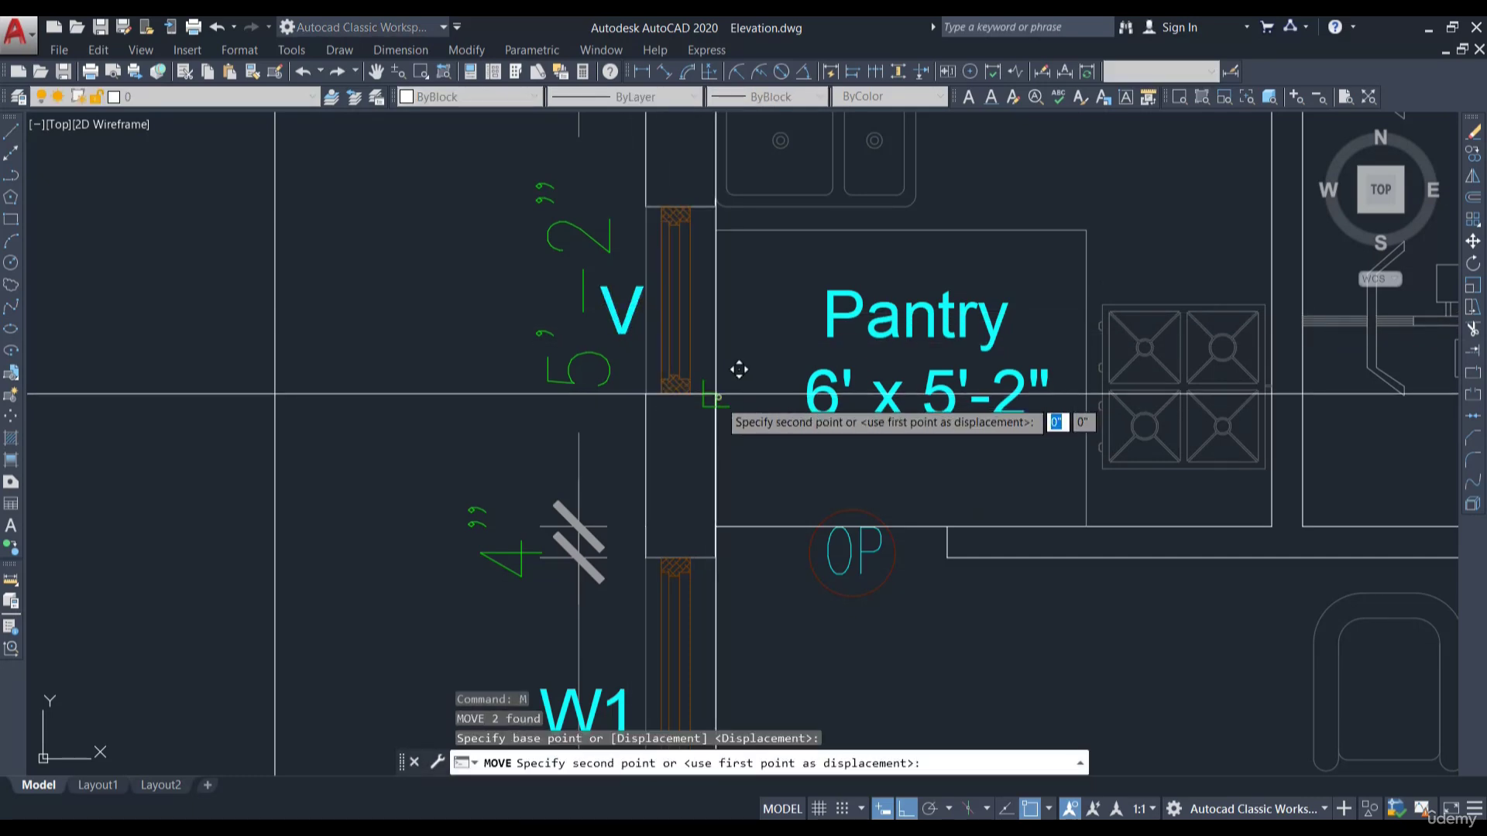
pyautogui.click(730, 492)
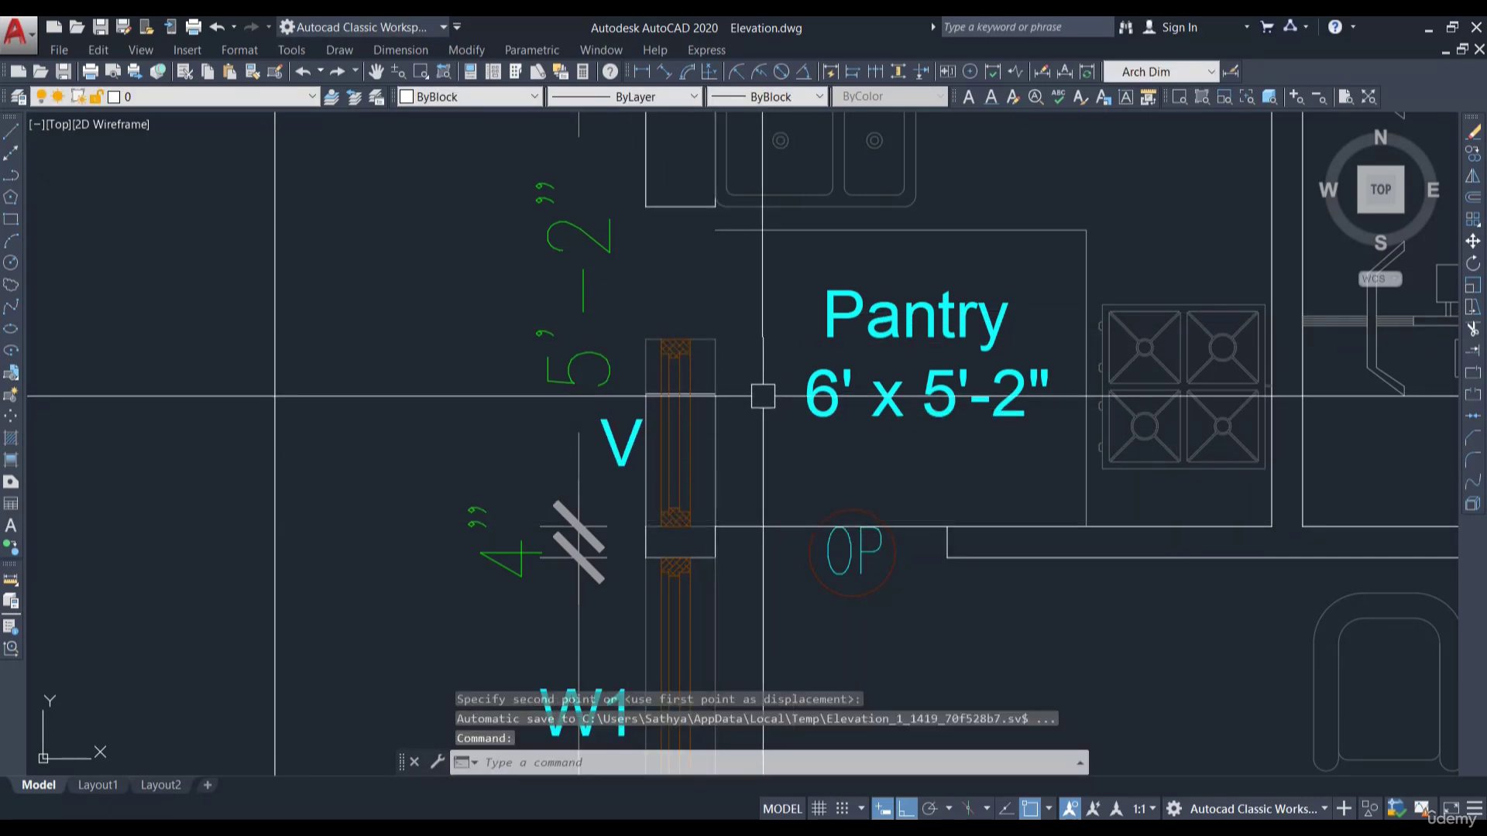
# Erase the line drawn across the pantry opening in the original first floor plan
pyautogui.moveTo(763, 397); pyautogui.dragTo(830, 508, button='middle')
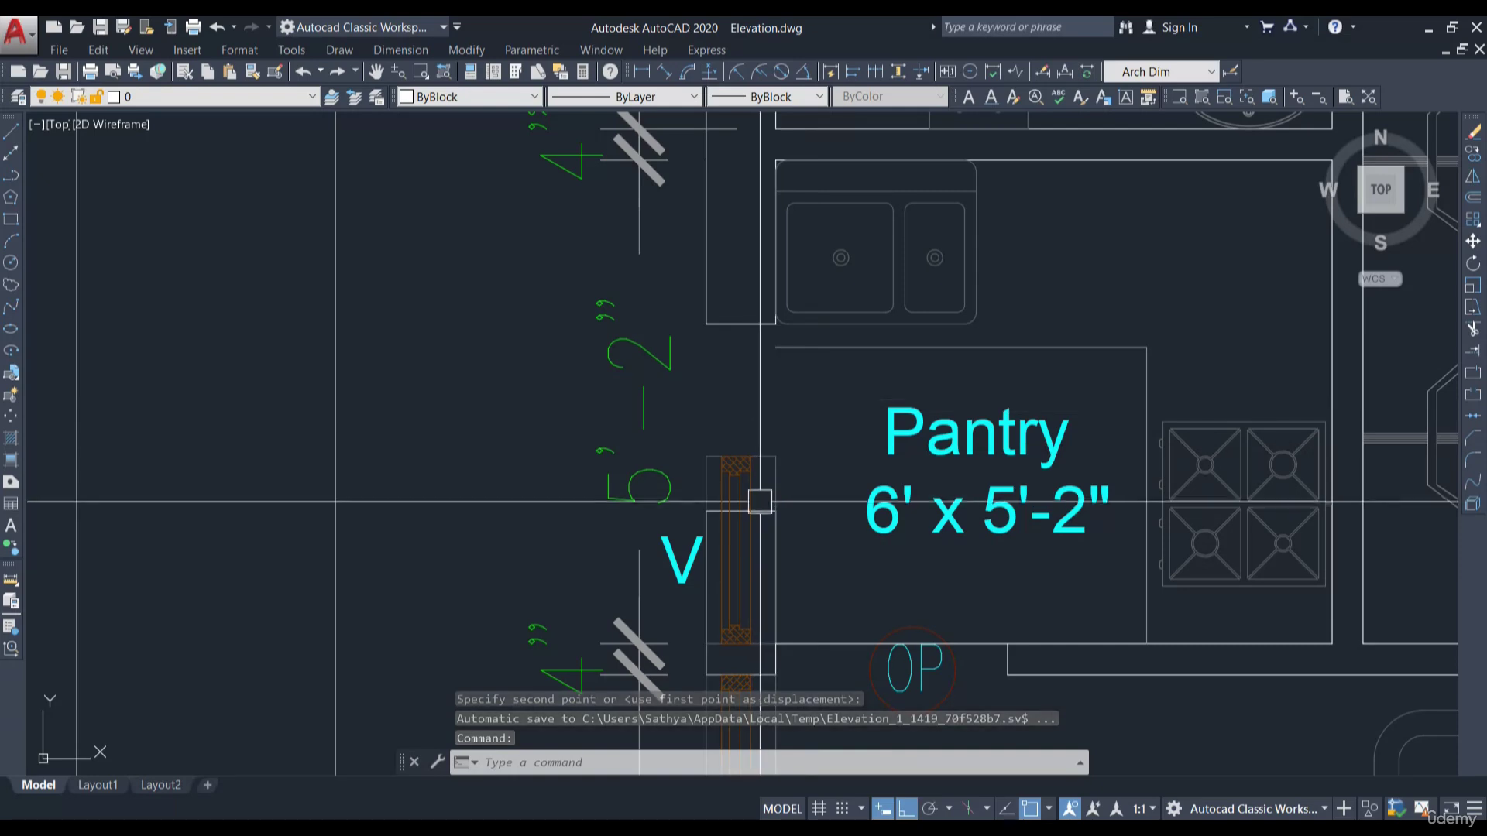
pyautogui.scroll(2, 758, 505)
pyautogui.press('Escape')
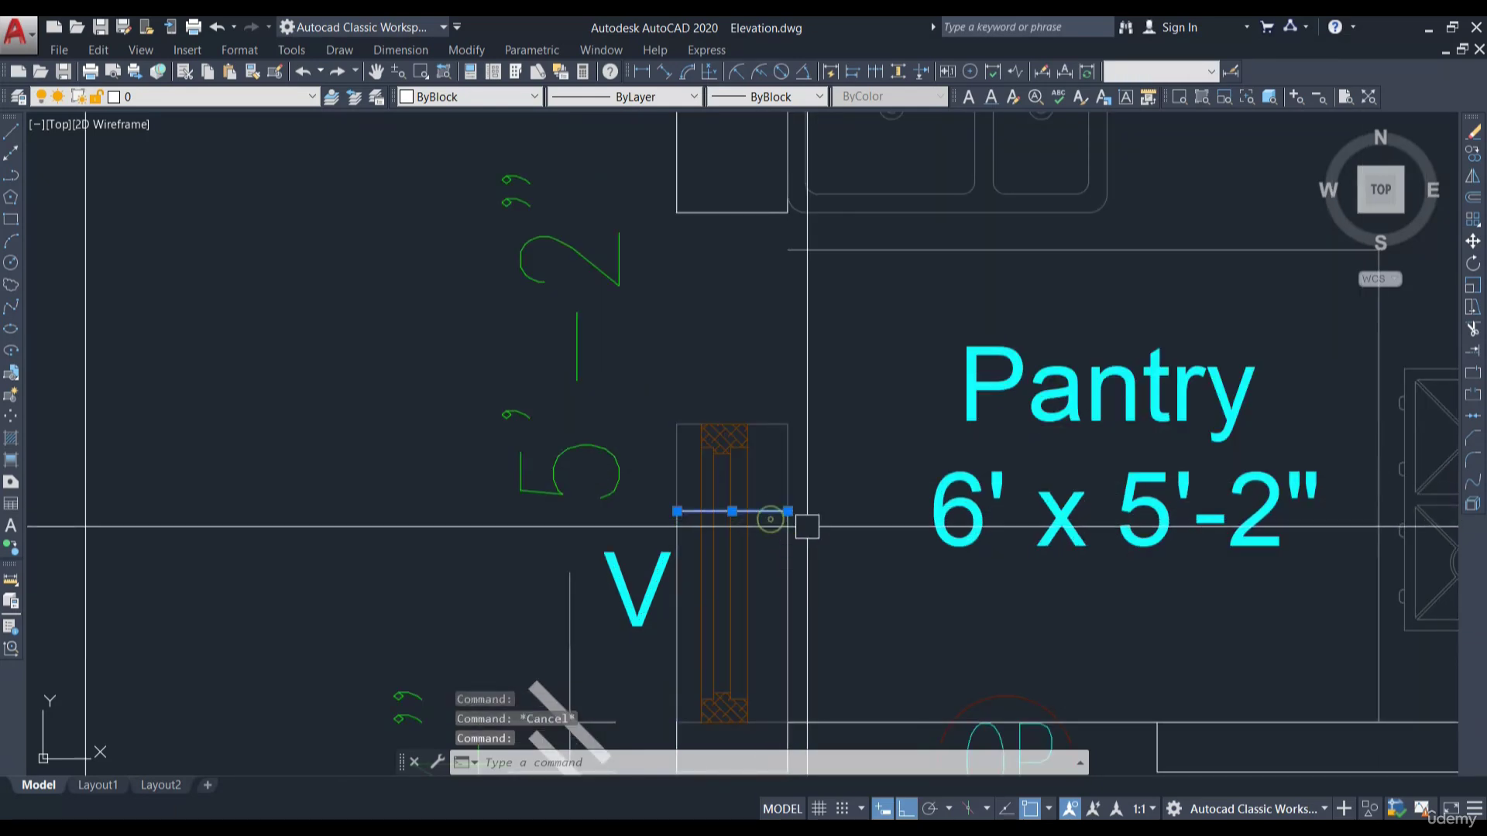
pyautogui.scroll(-3, 807, 526)
pyautogui.moveTo(824, 442); pyautogui.dragTo(815, 451, button='middle')
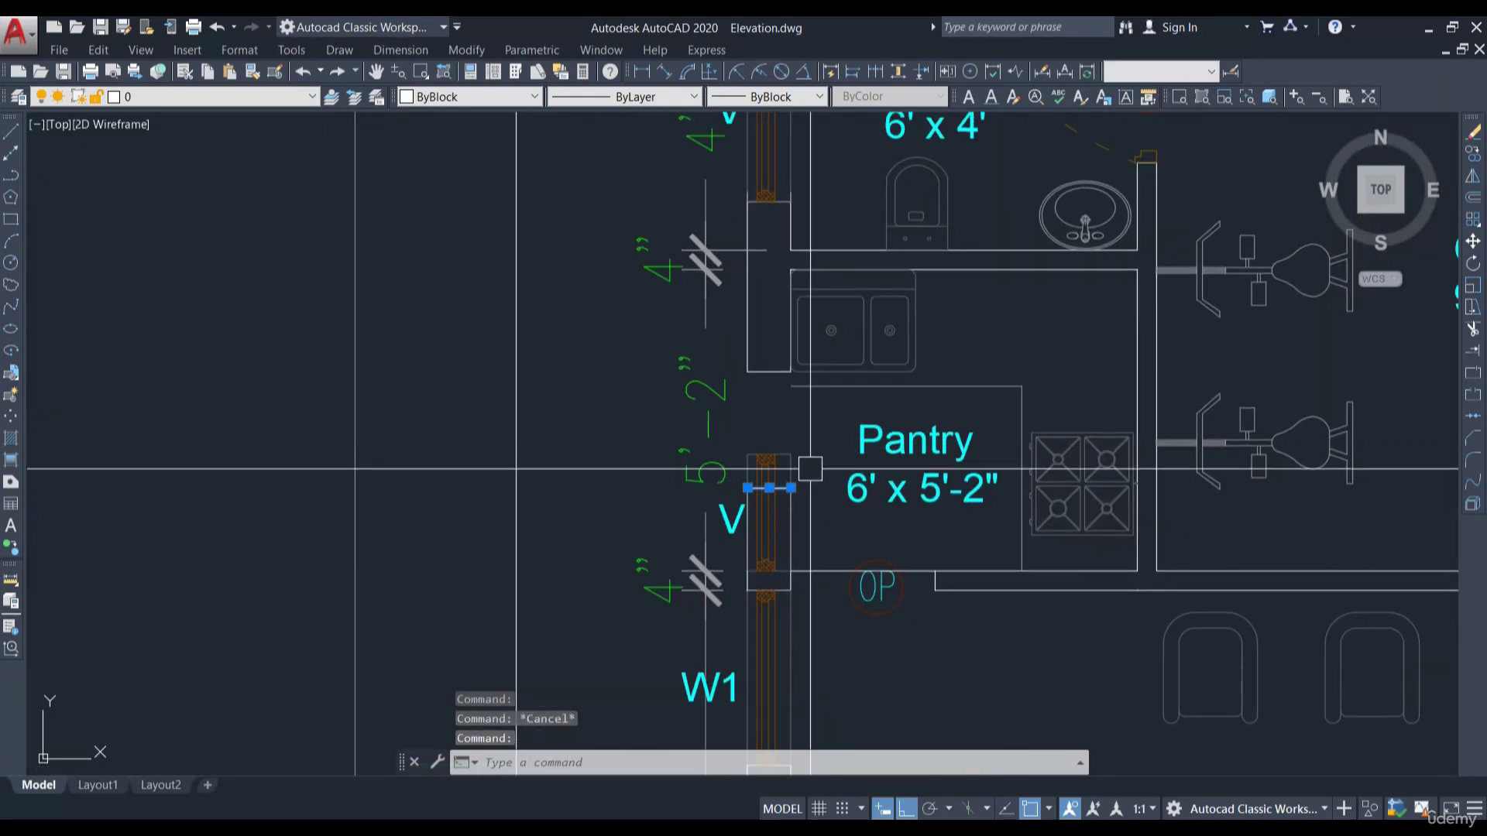
# Undo the last erase so the wall line beside the pantry ventilator is restored
pyautogui.click(674, 639)
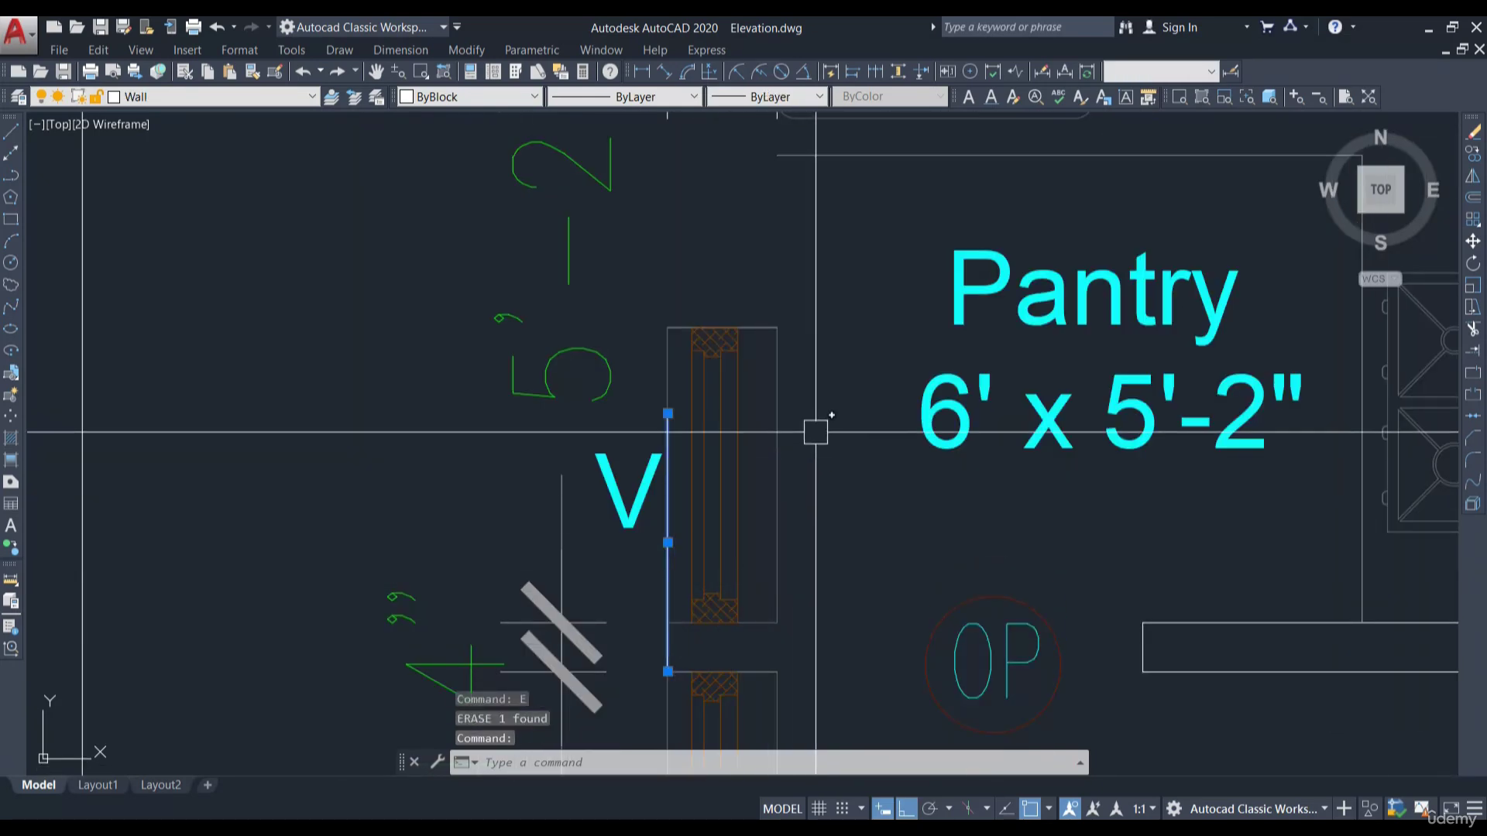
pyautogui.scroll(-2, 833, 414)
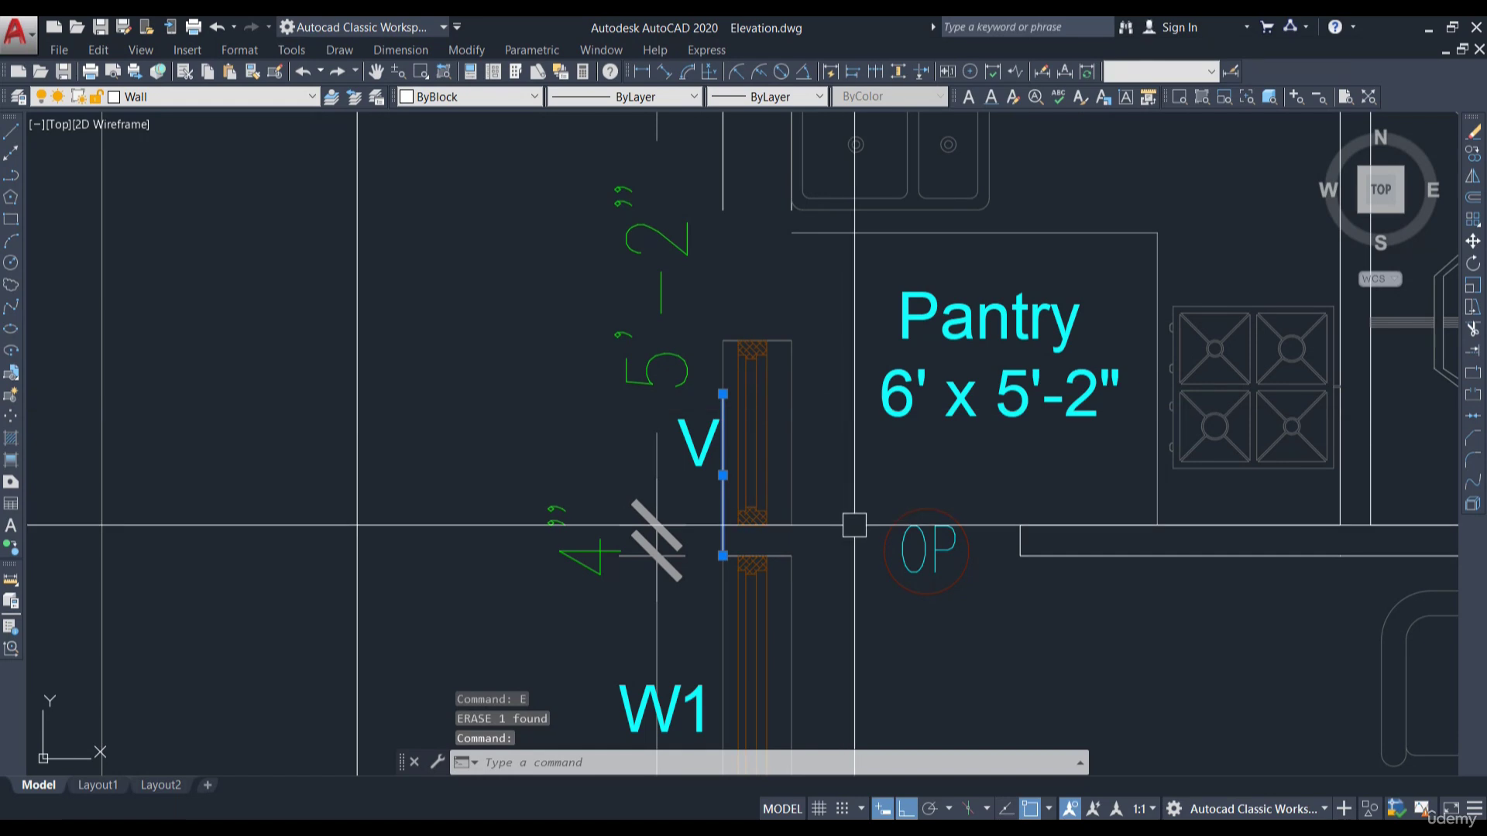
pyautogui.hotkey('ctrl', 'z')
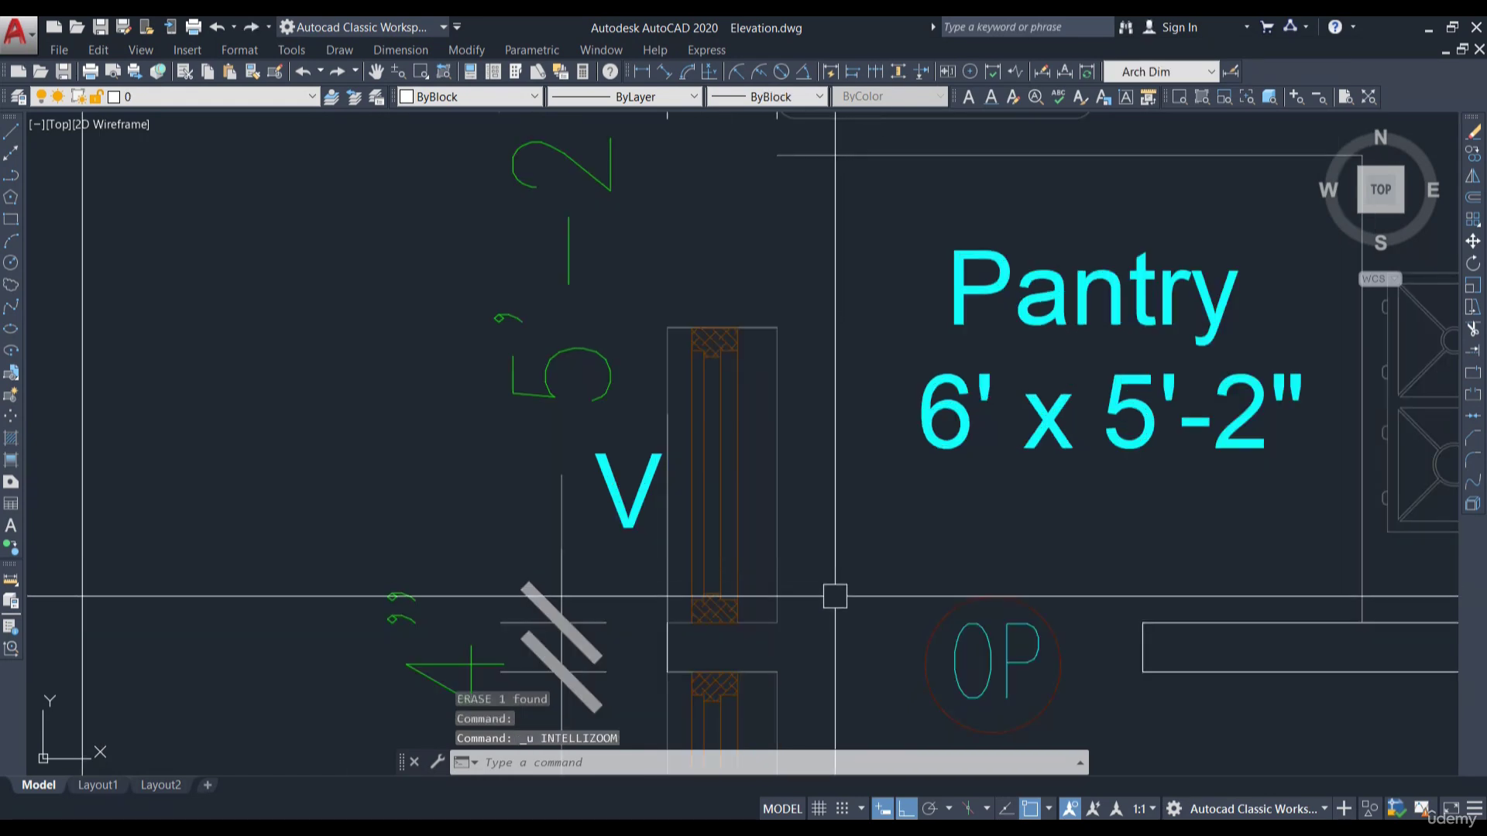
pyautogui.hotkey('ctrl', 'z')
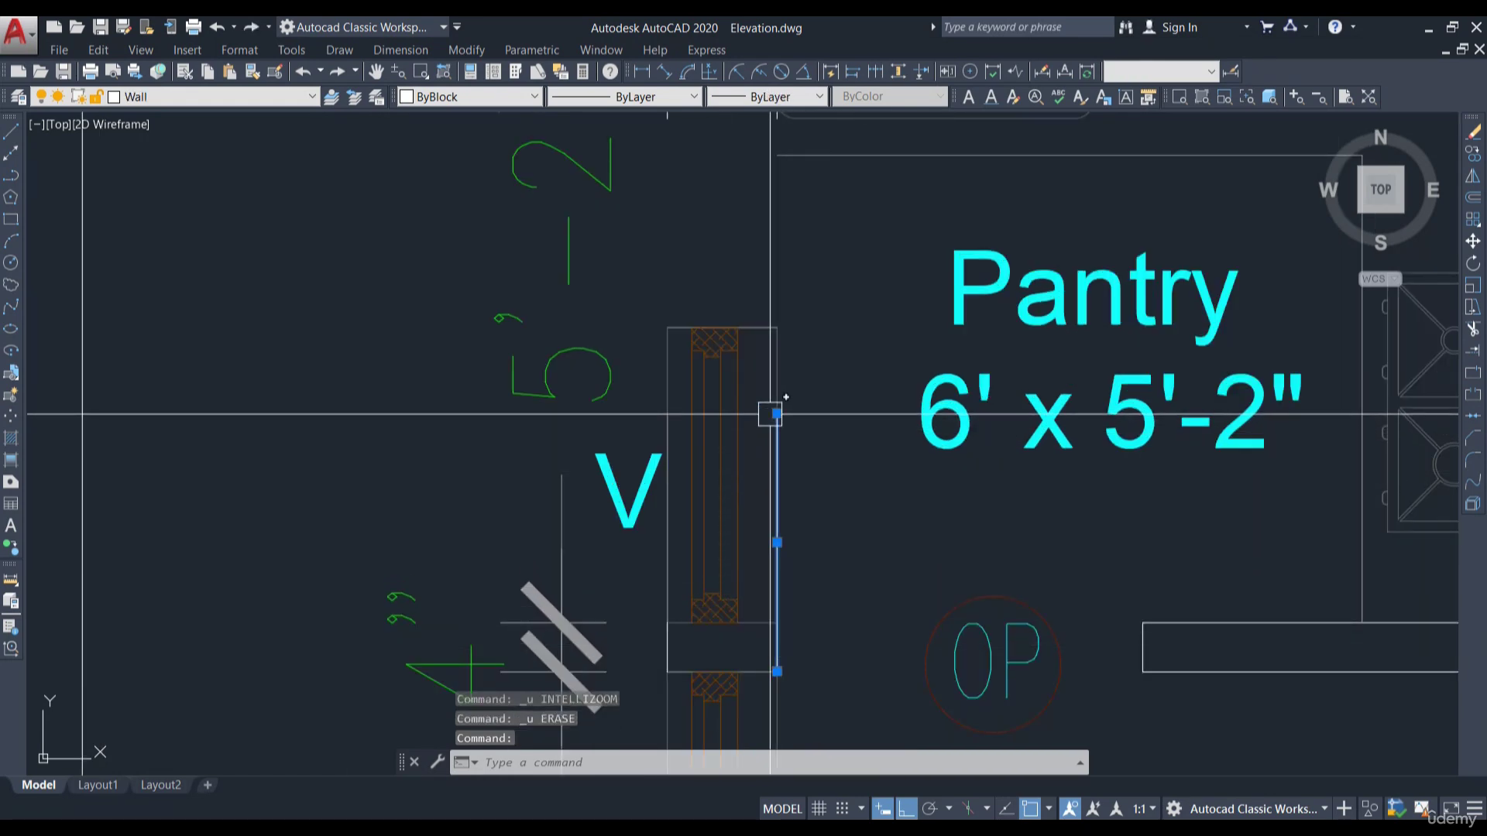
# Shorten the inner and outer wall lines beside the pantry ventilator so they end at the ventilator's lower corners
pyautogui.click(776, 414)
pyautogui.click(777, 622)
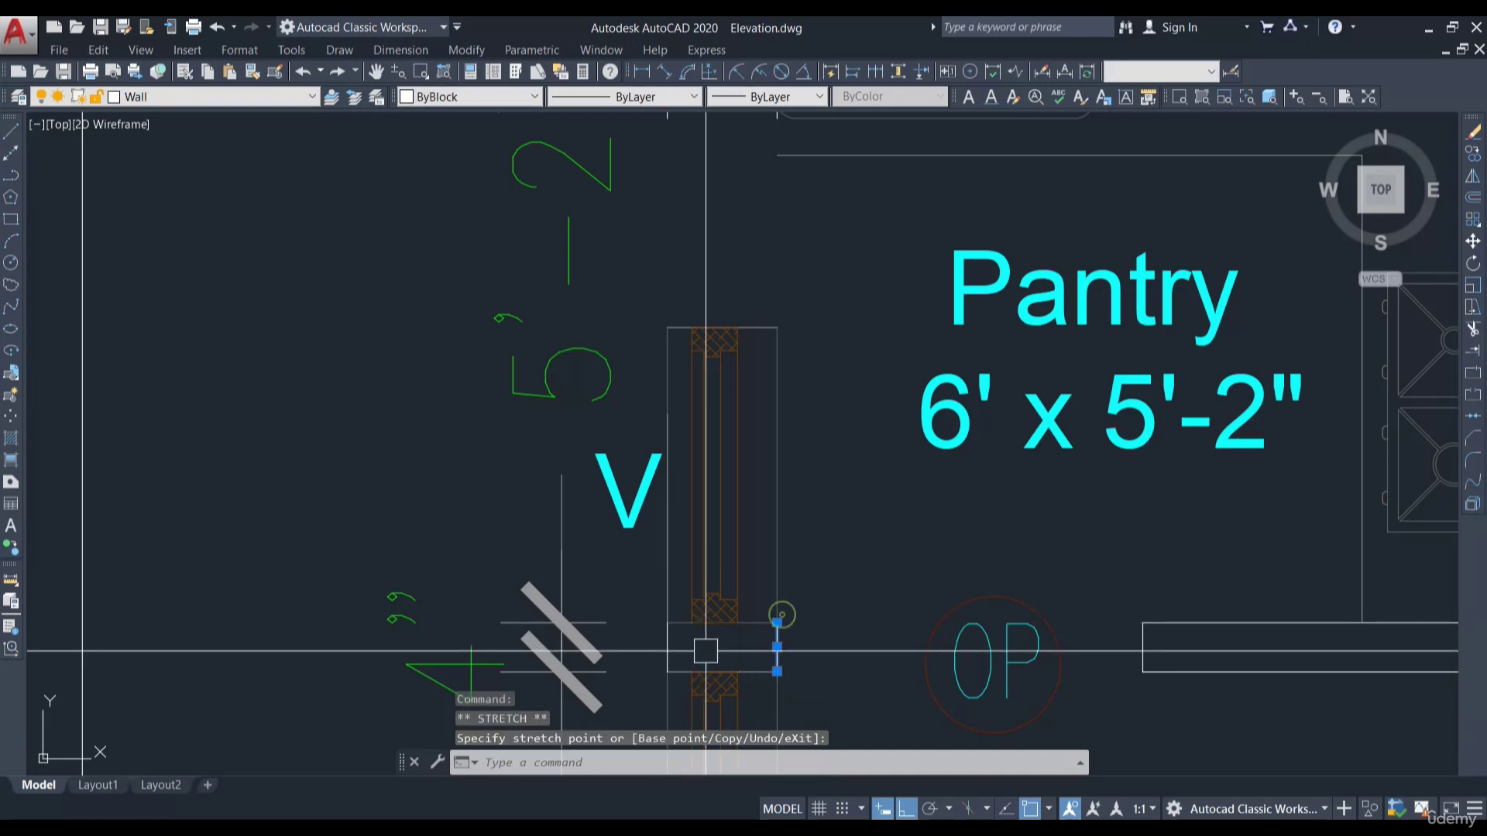
pyautogui.click(659, 442)
pyautogui.click(668, 414)
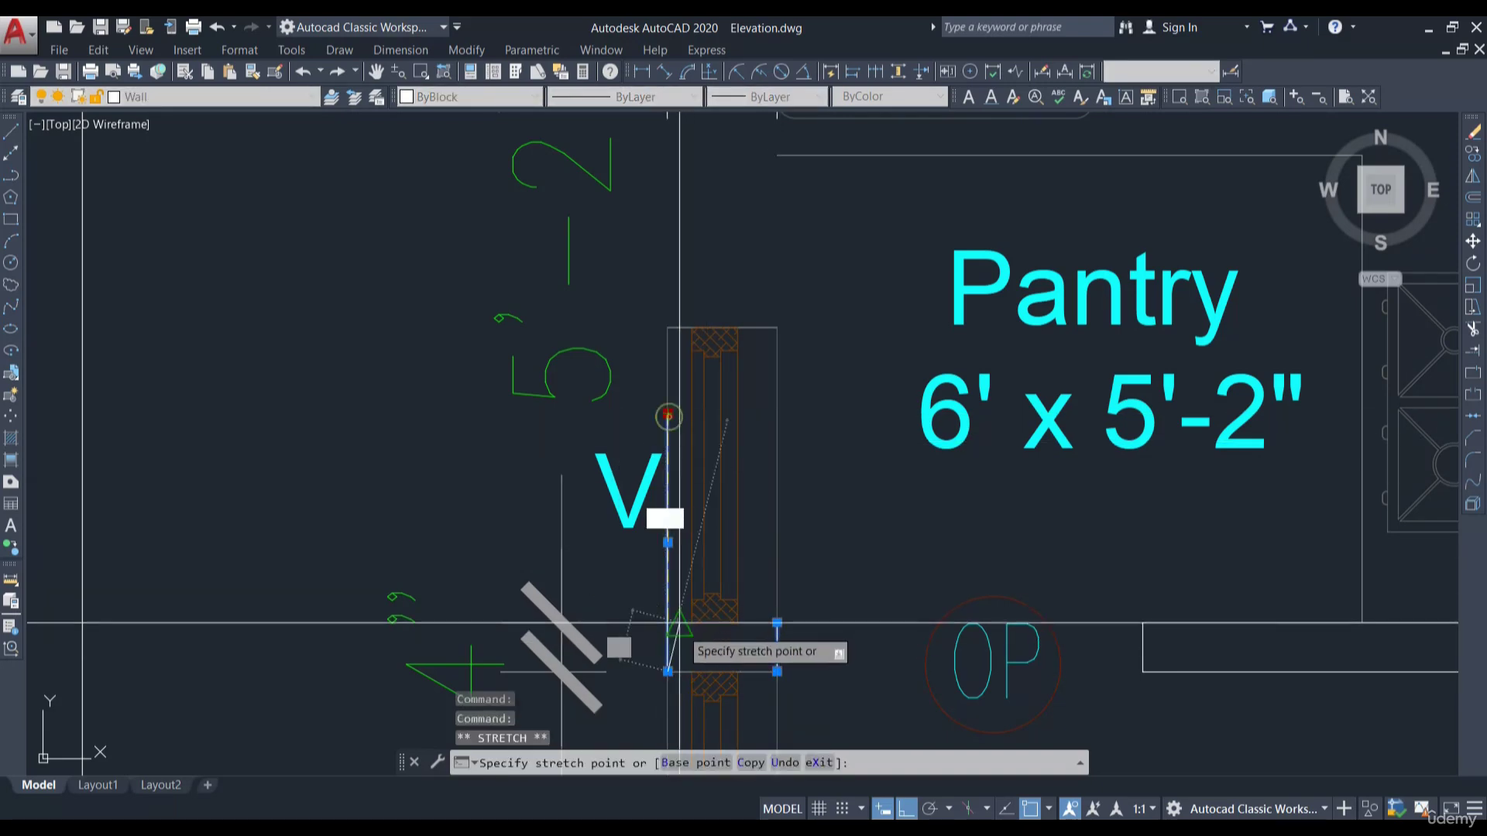
pyautogui.press('Escape')
pyautogui.moveTo(797, 432); pyautogui.dragTo(840, 524, button='middle')
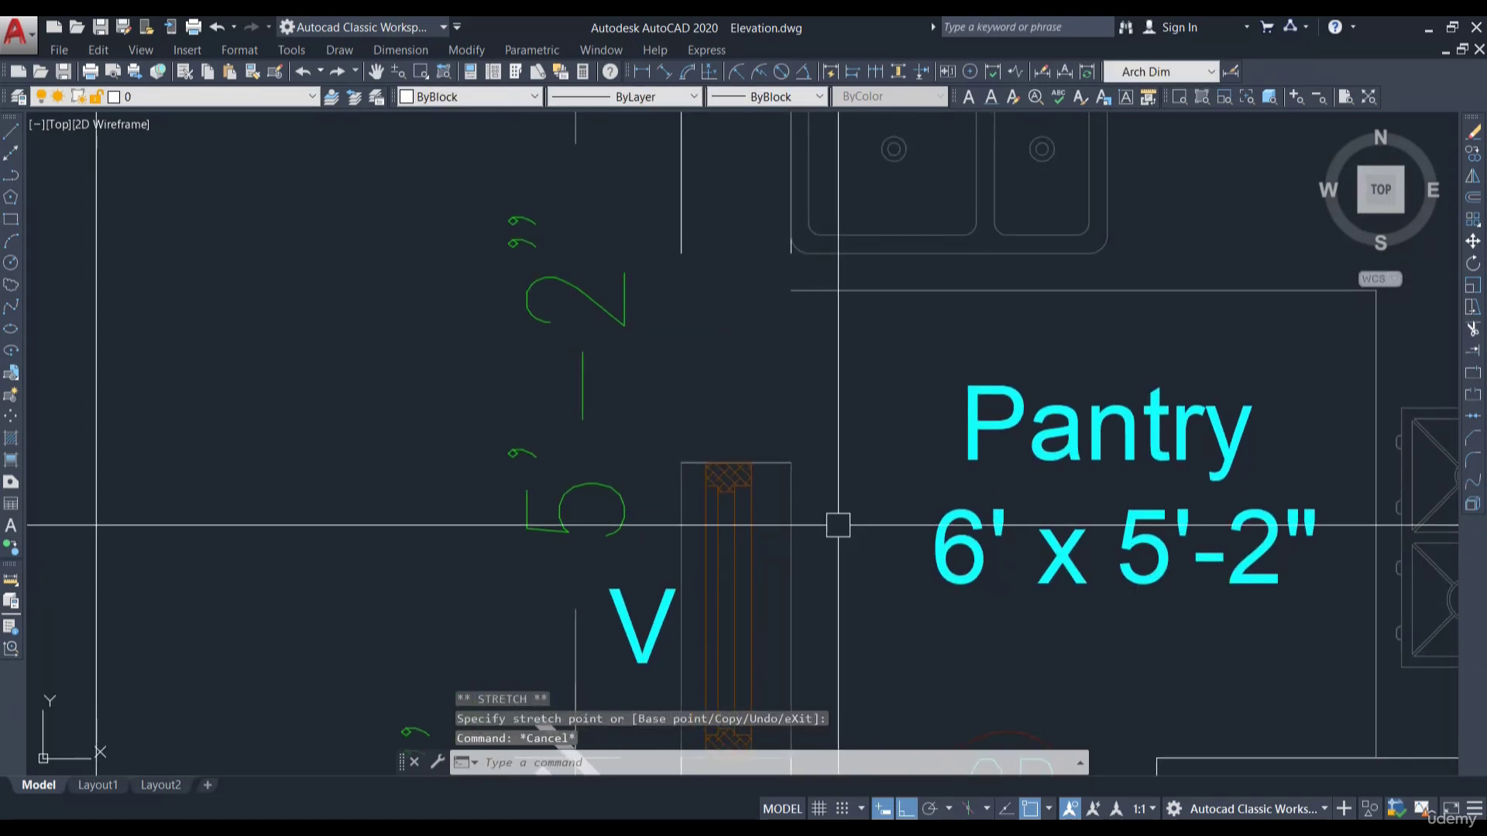
# Extend both wall lines above the pantry opening down to the ventilator's upper corners
pyautogui.scroll(-2, 839, 524)
pyautogui.scroll(2, 804, 337)
pyautogui.click(804, 335)
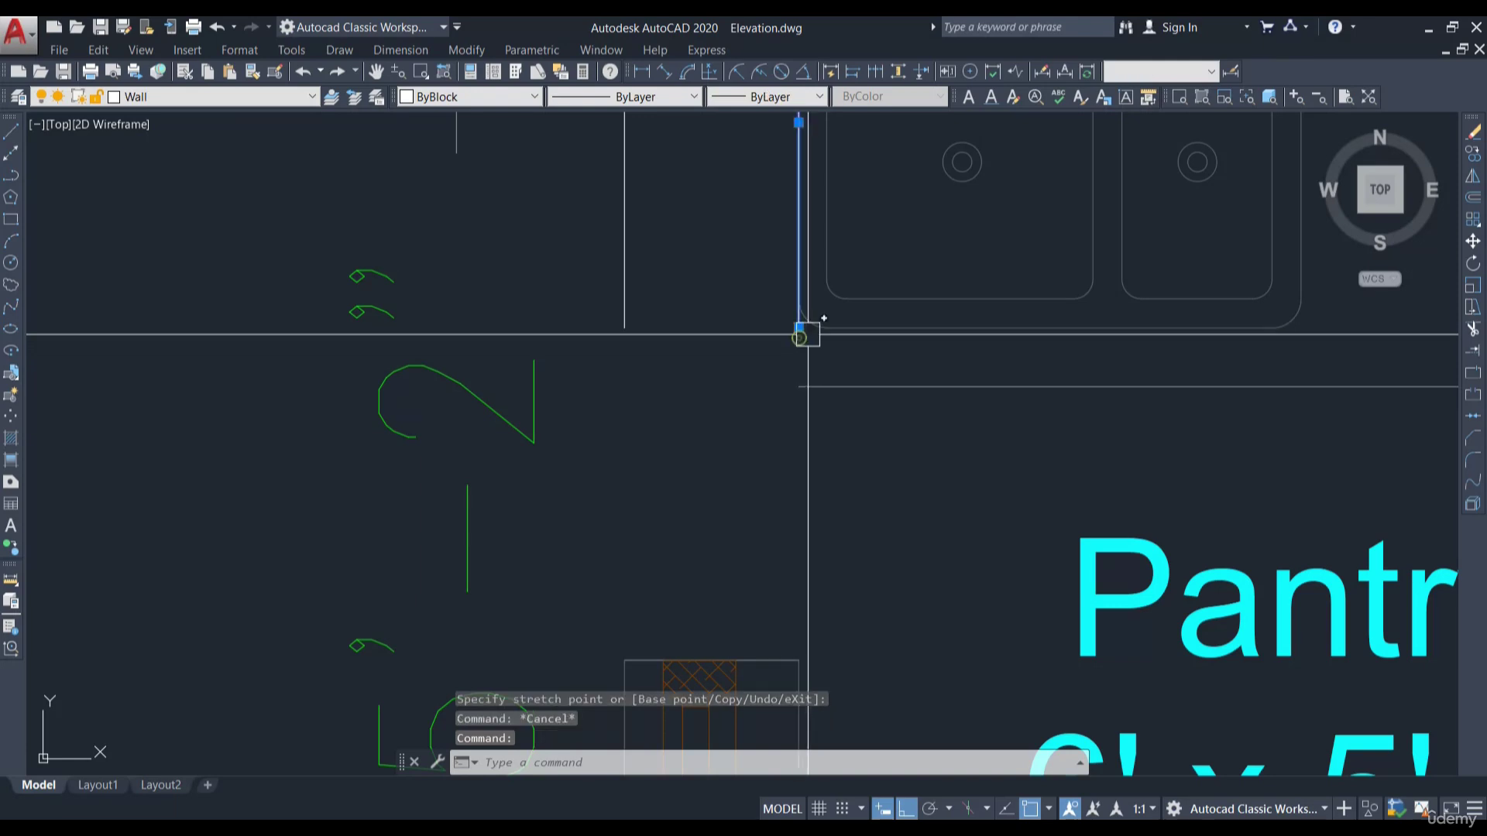
pyautogui.press('Escape')
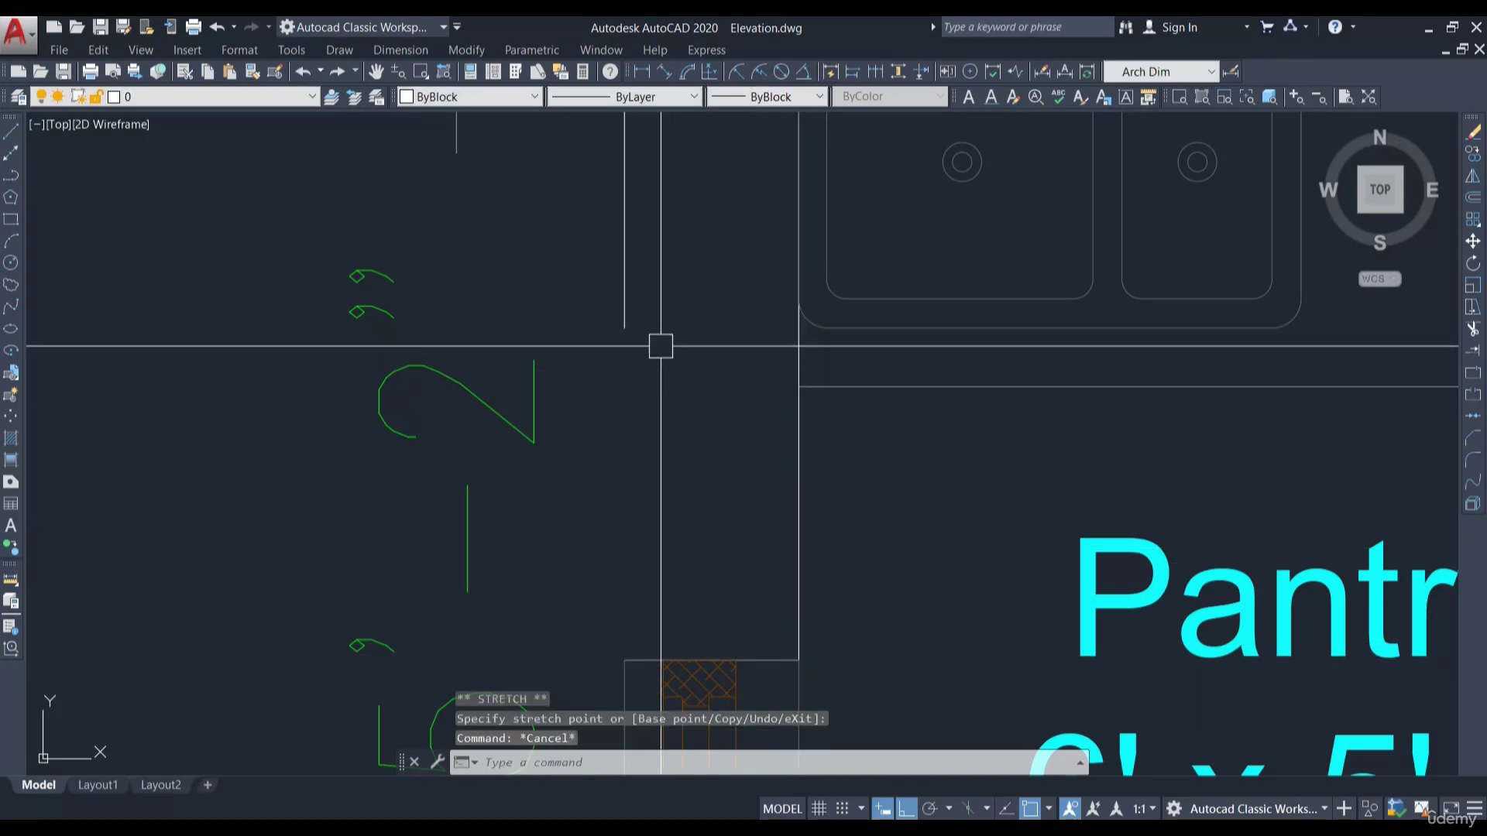
pyautogui.click(642, 322)
pyautogui.click(618, 335)
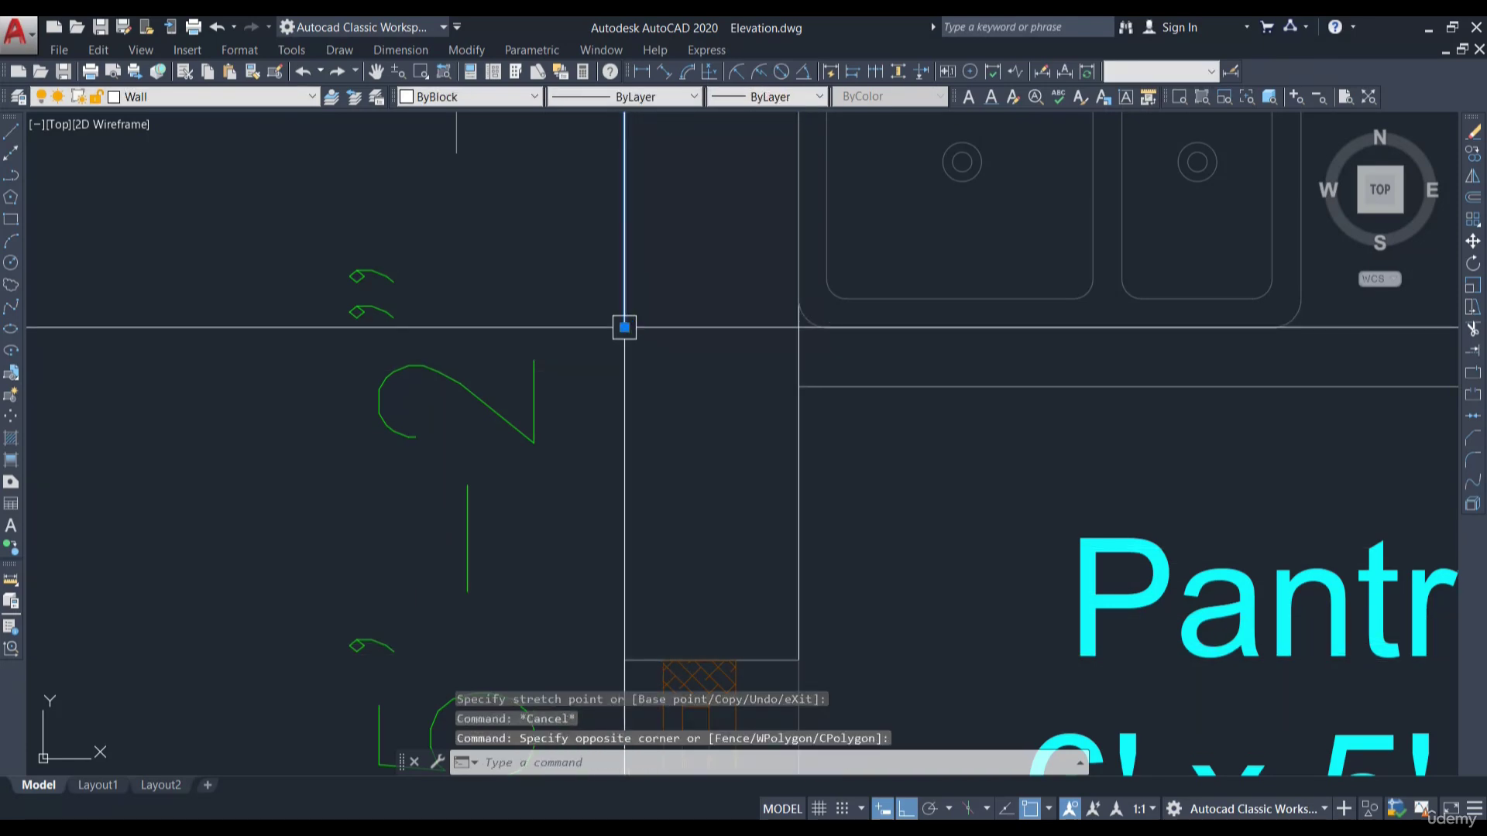
pyautogui.click(624, 327)
pyautogui.scroll(-5, 625, 654)
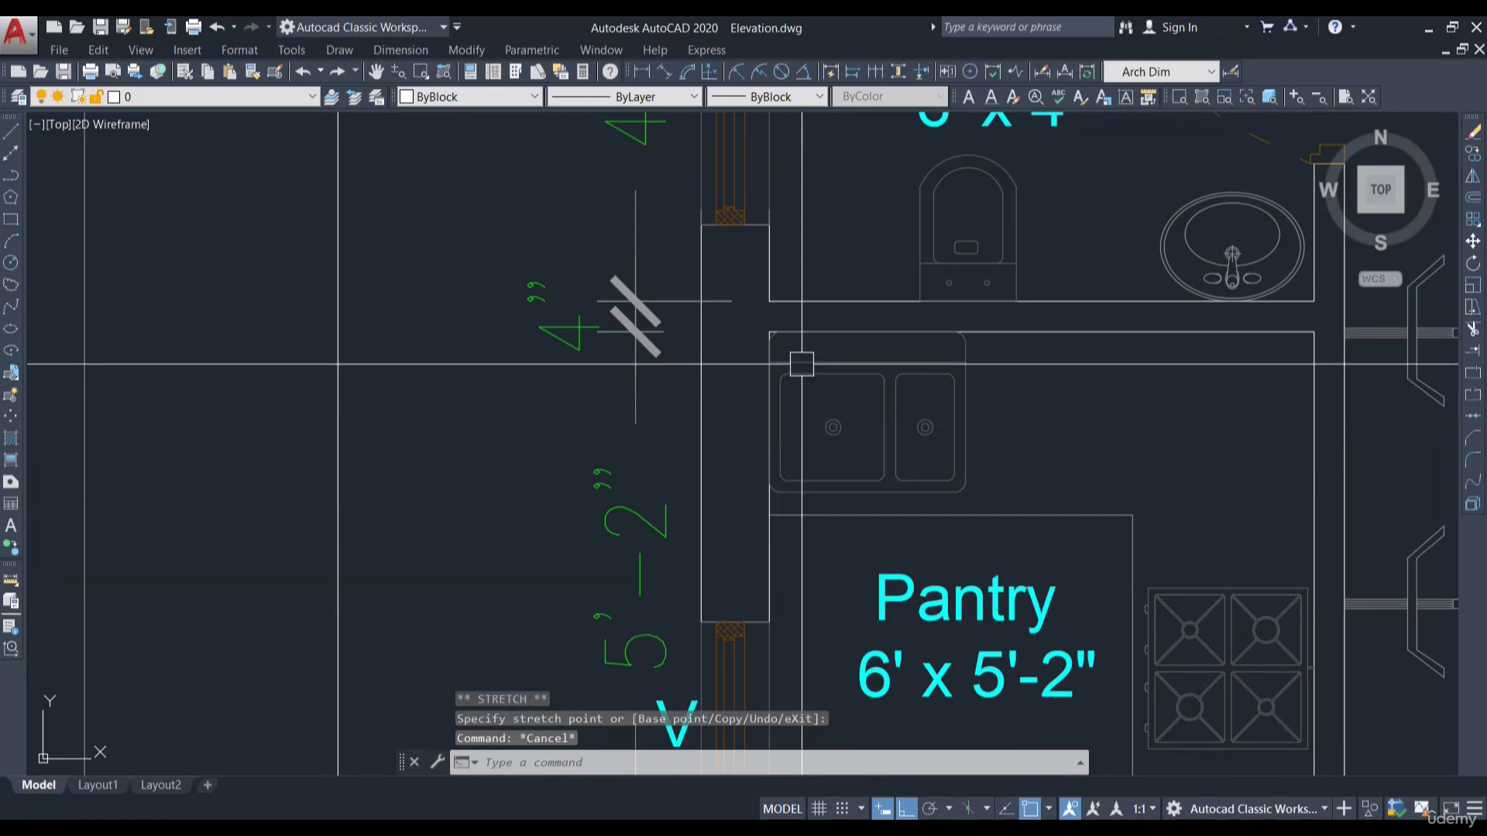
# Delete the outdated rotated first floor plan above the south facing elevation
pyautogui.scroll(1, 835, 427)
pyautogui.scroll(-10, 631, 736)
pyautogui.click(896, 206)
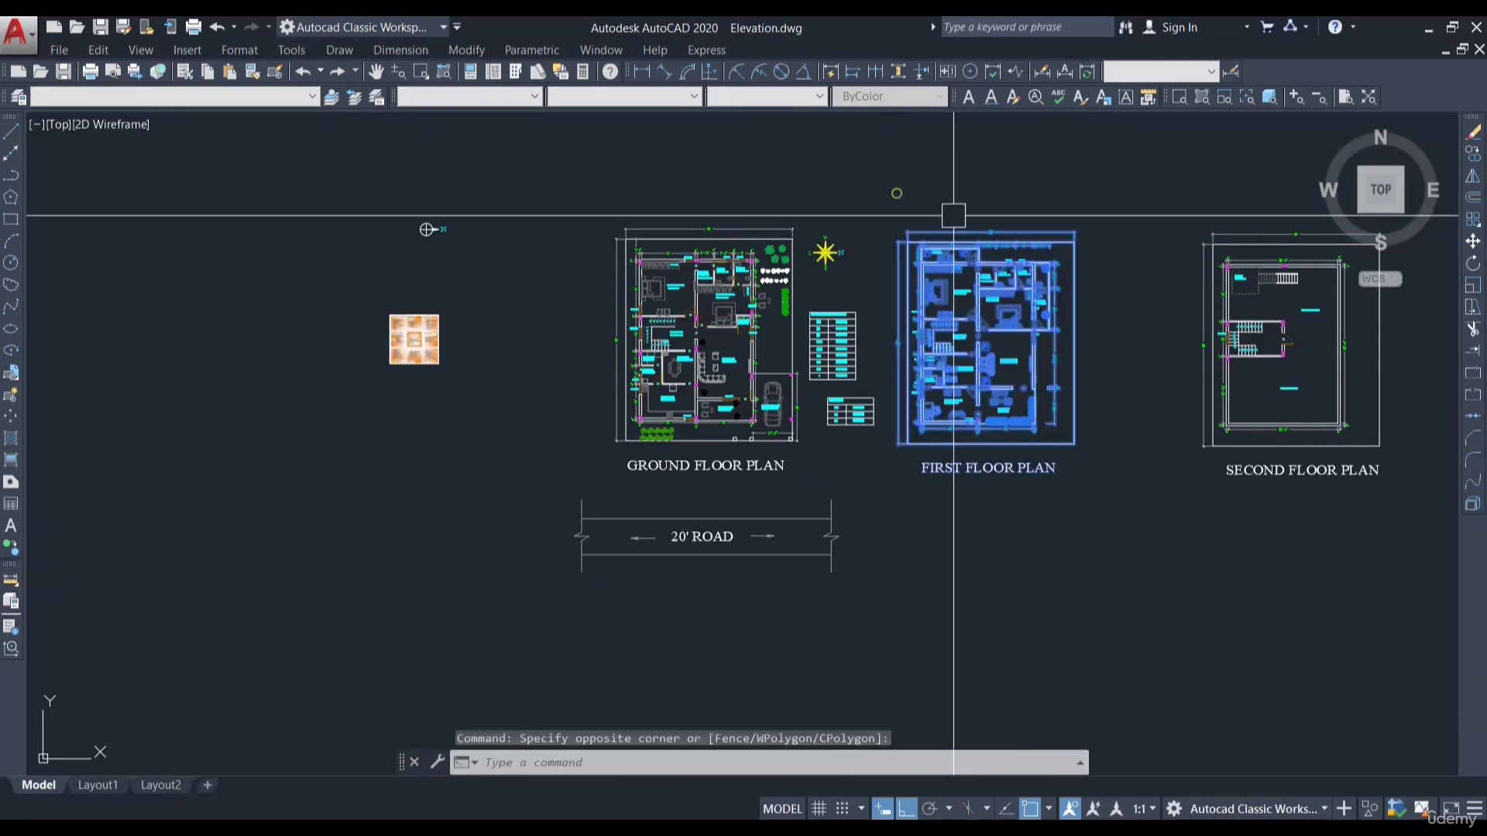
pyautogui.scroll(-4, 1250, 349)
pyautogui.press('Escape')
pyautogui.scroll(4, 681, 275)
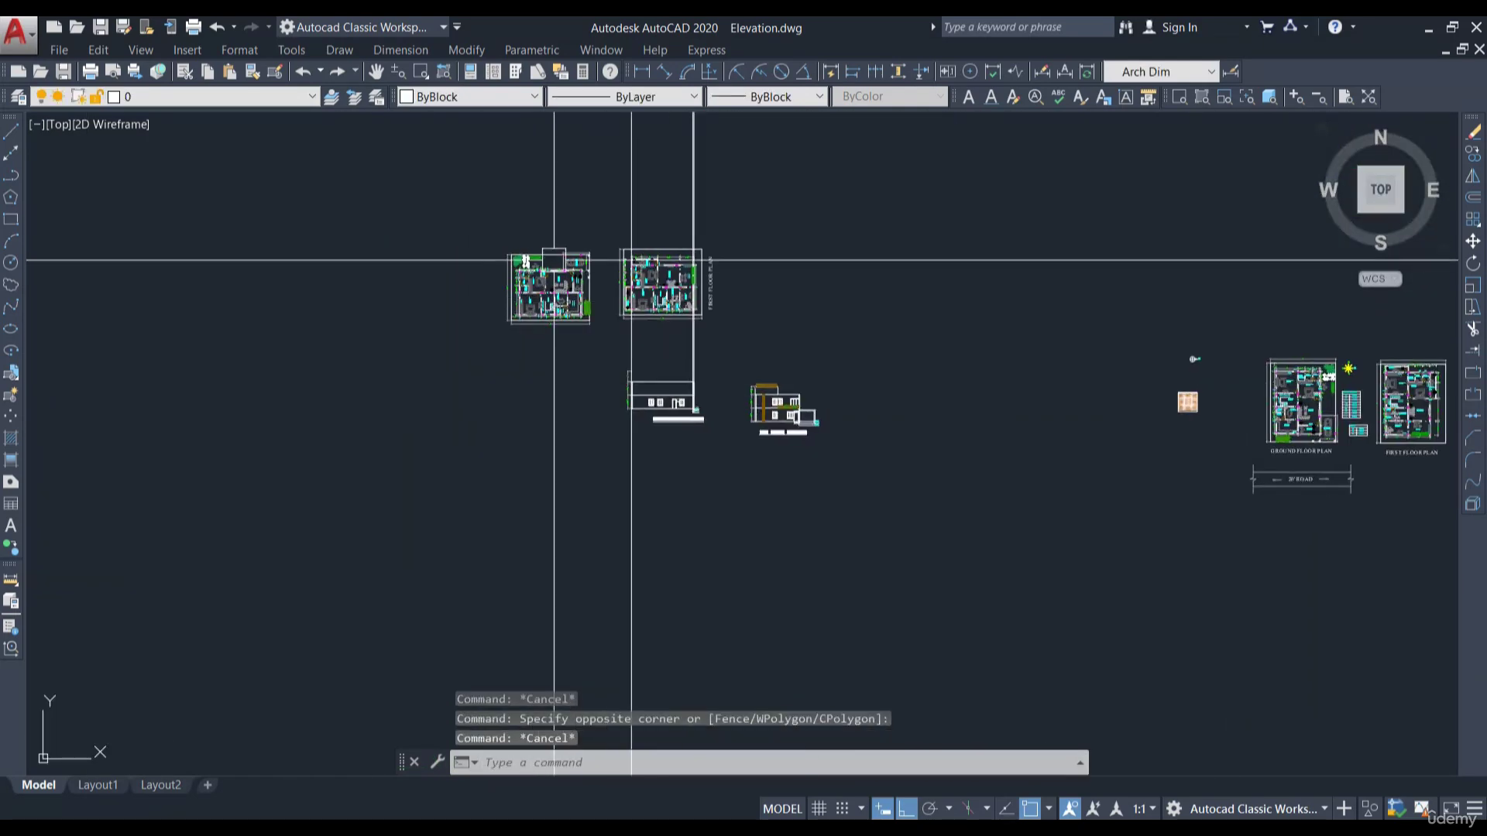
pyautogui.click(553, 170)
pyautogui.click(924, 416)
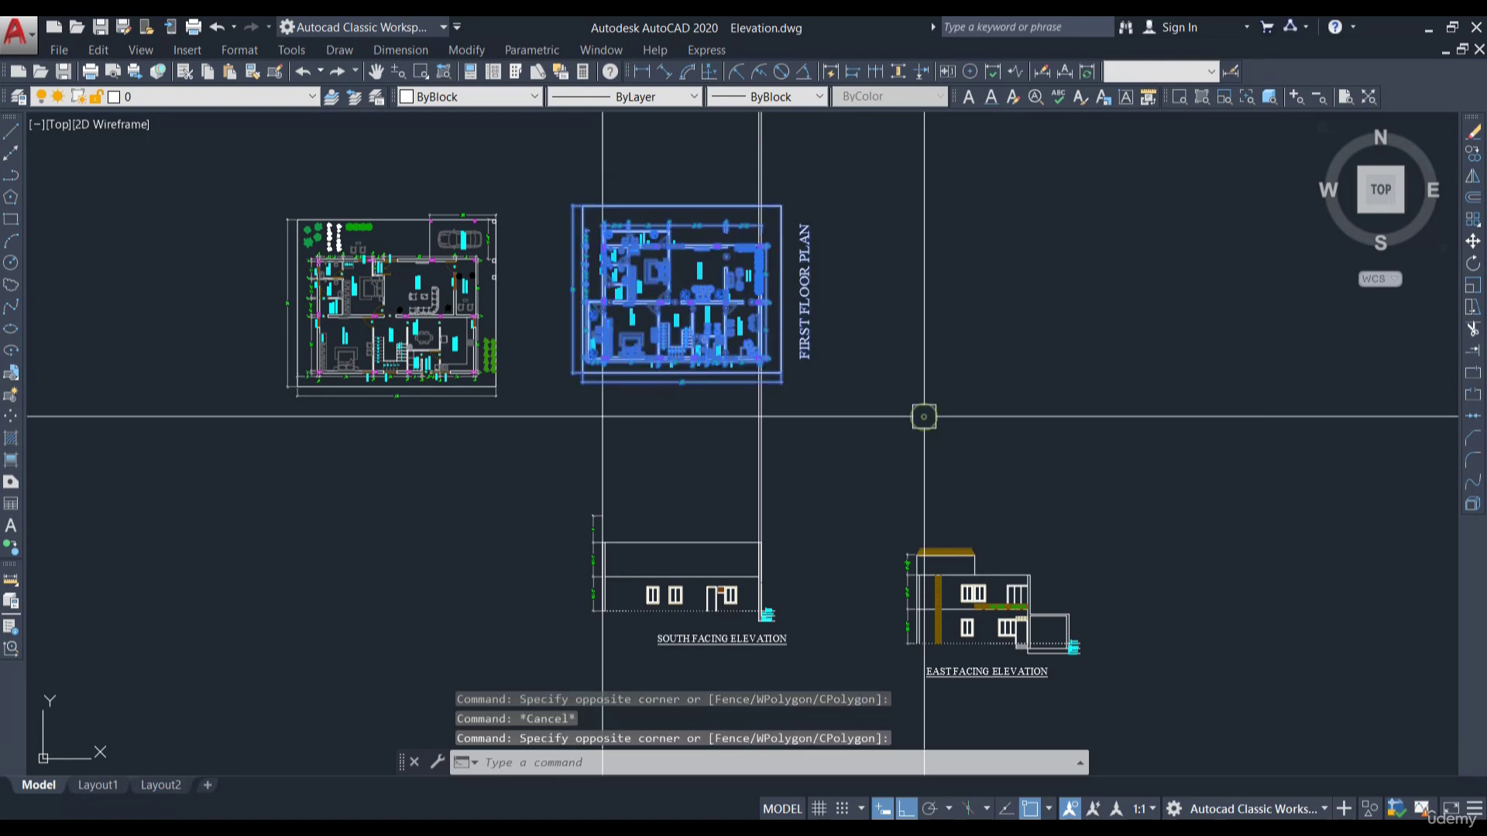
pyautogui.press('Delete')
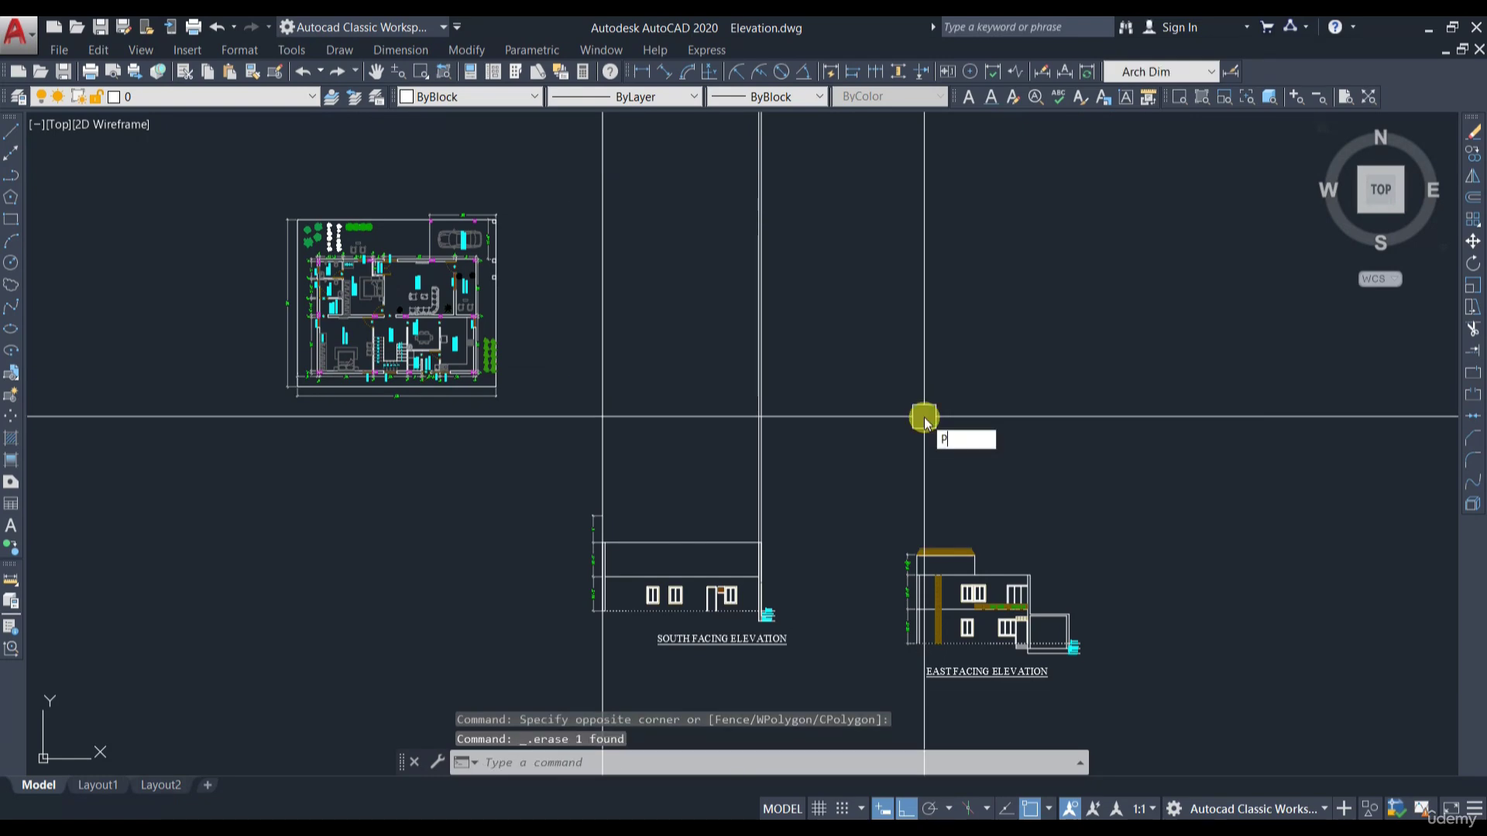
# Purge block FF and all other unused items from the drawing
pyautogui.write('PU')
pyautogui.press('Return')
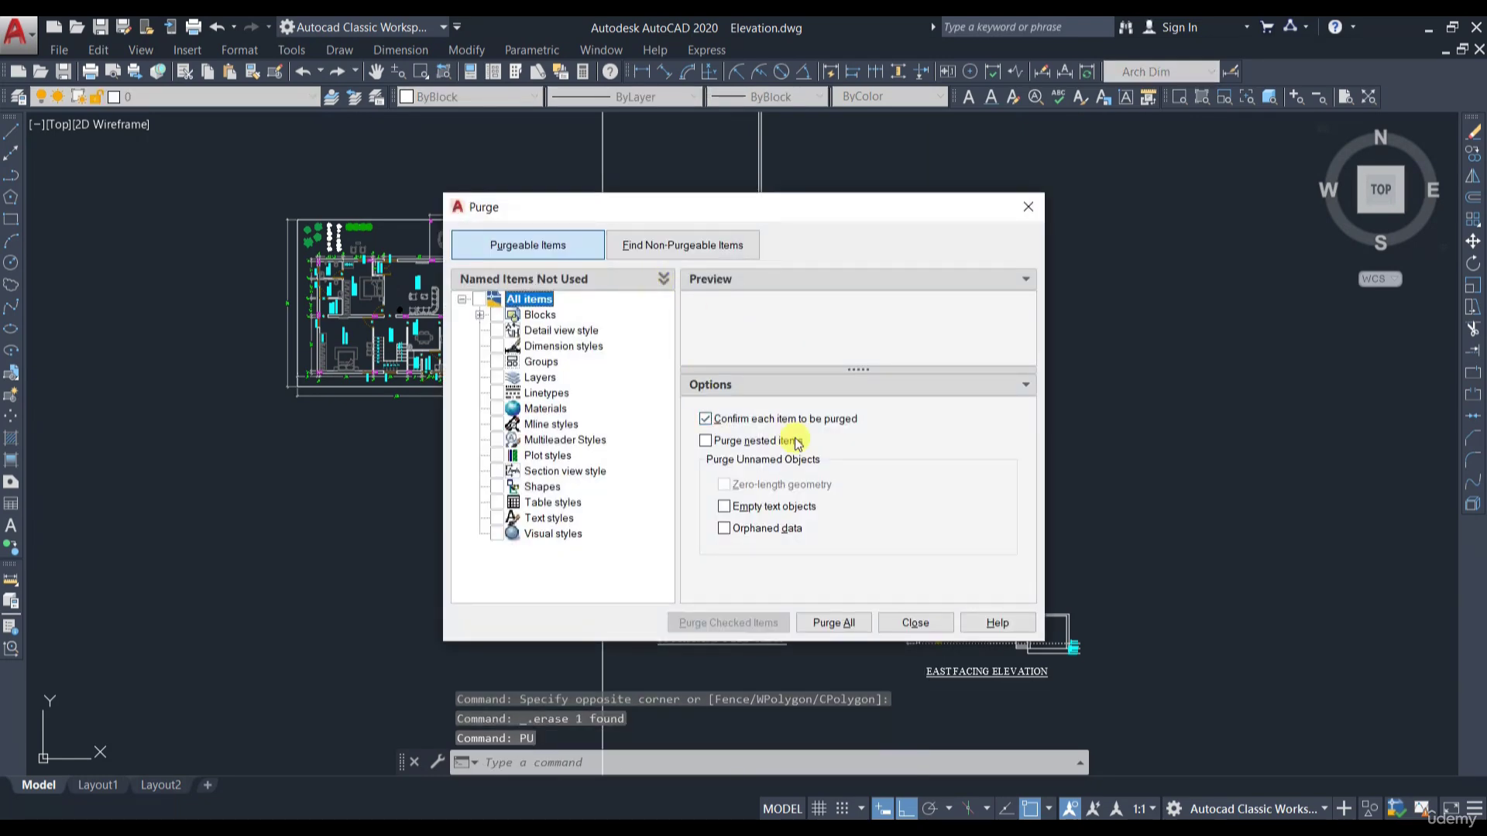
pyautogui.click(837, 624)
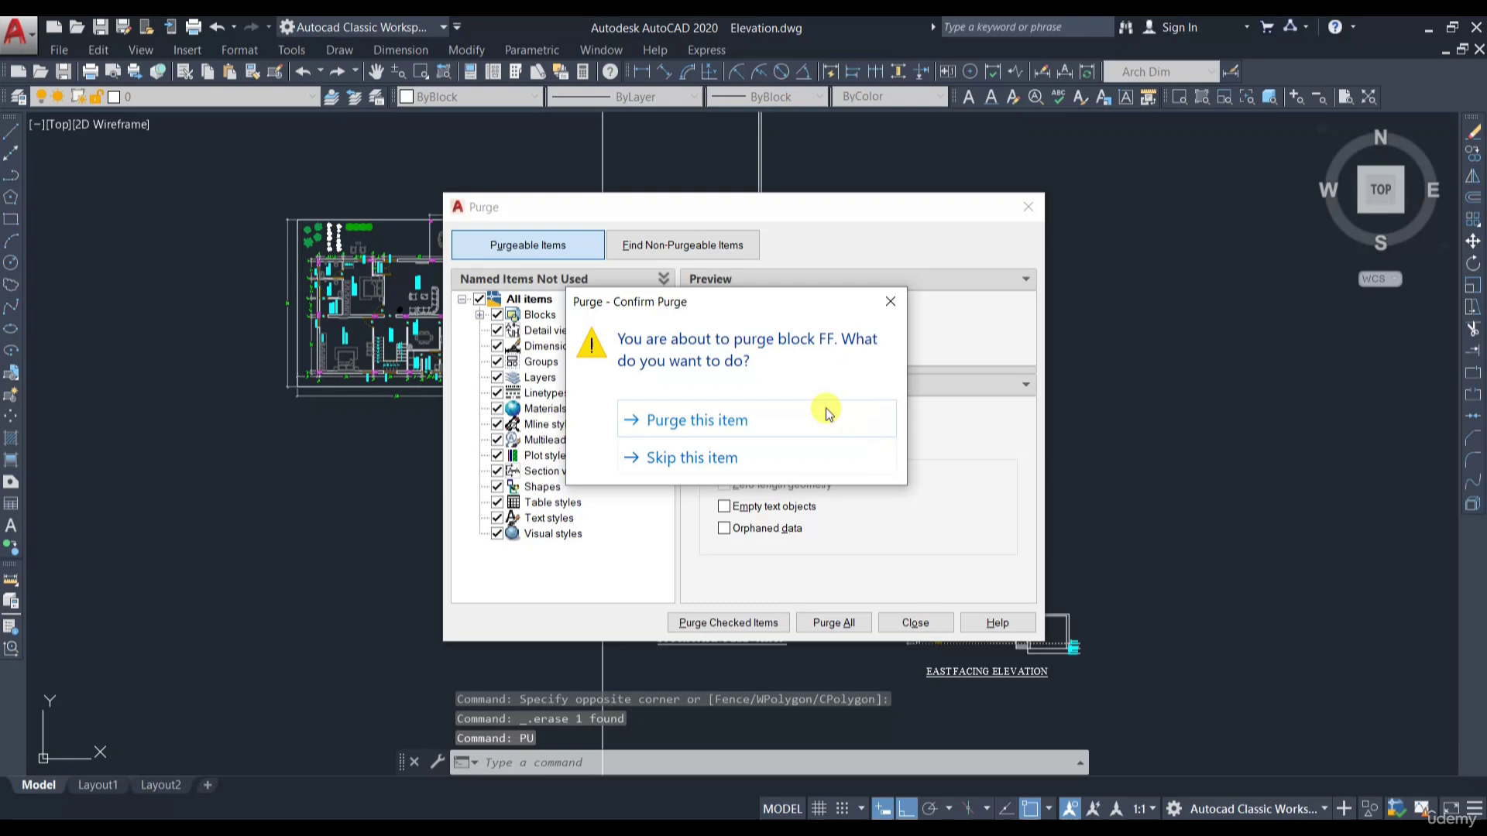
pyautogui.click(786, 430)
pyautogui.click(841, 626)
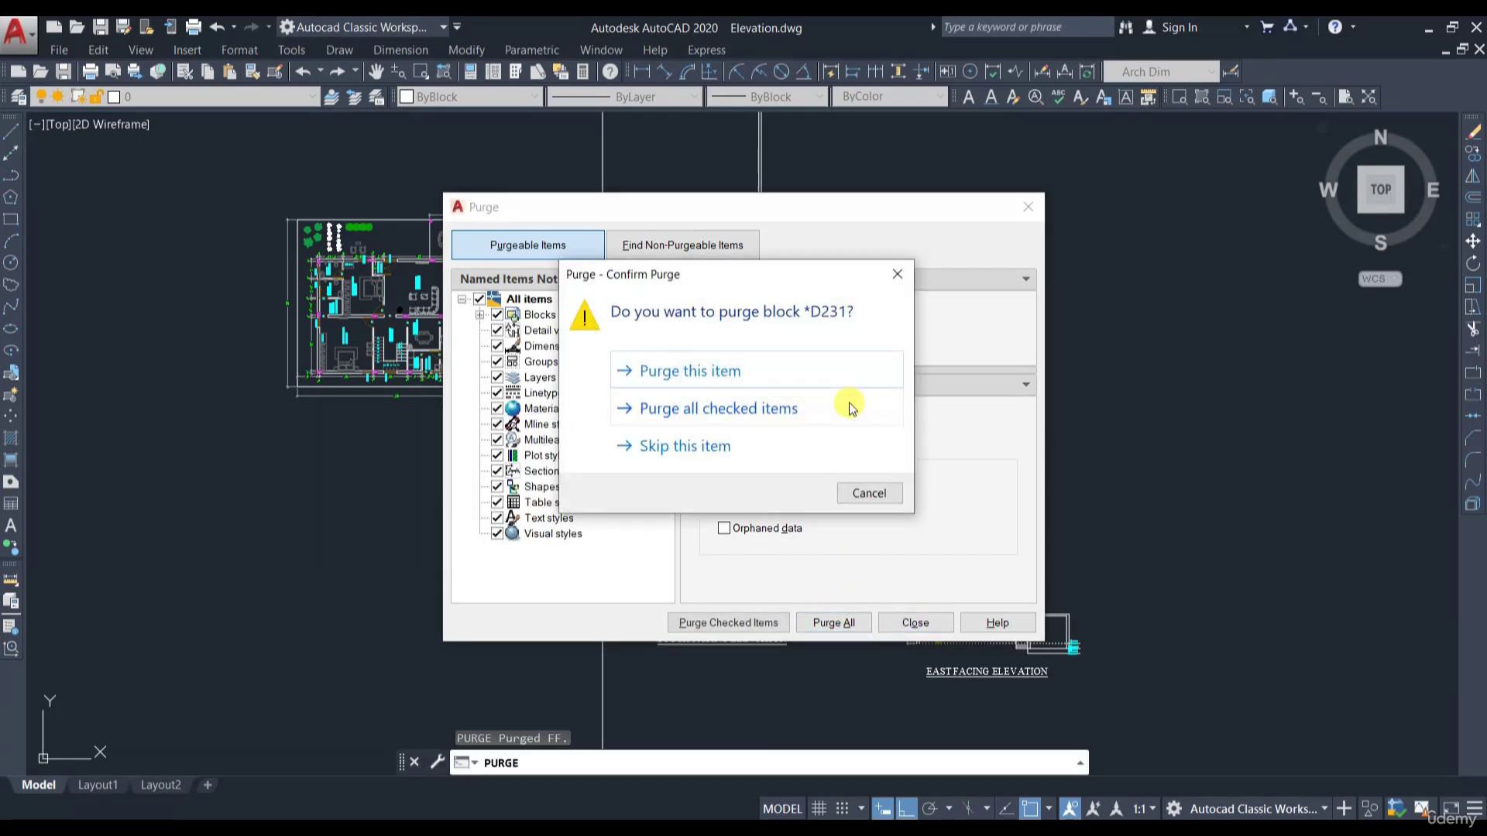
pyautogui.click(786, 426)
pyautogui.click(915, 623)
# Copy the corrected first floor plan with its title to the free space above the east facing elevation, with Ortho off
pyautogui.scroll(-3, 1029, 480)
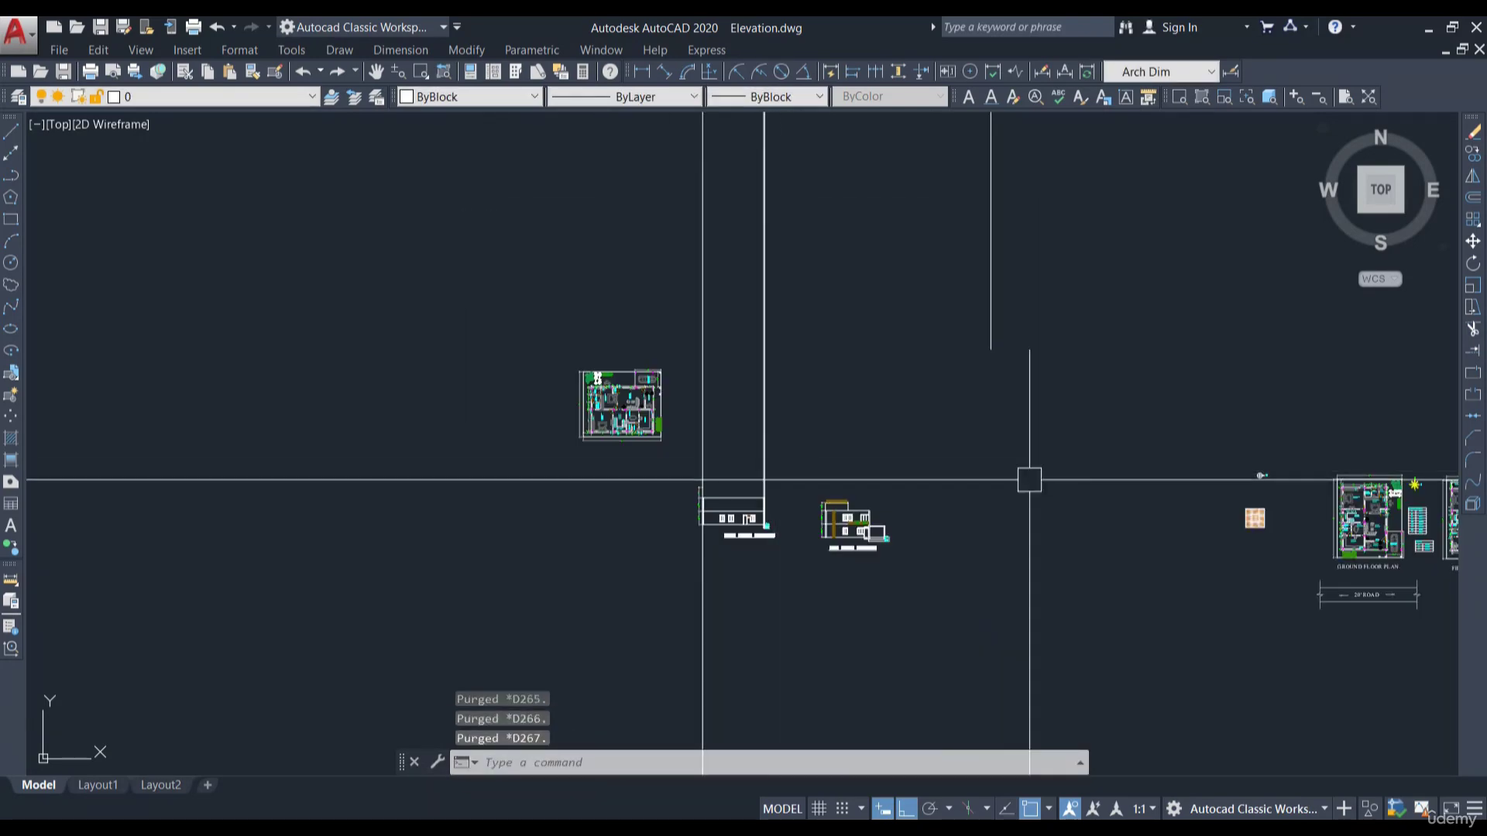
pyautogui.moveTo(1029, 480); pyautogui.dragTo(638, 449, button='middle')
pyautogui.scroll(3, 1084, 519)
pyautogui.click(1104, 620)
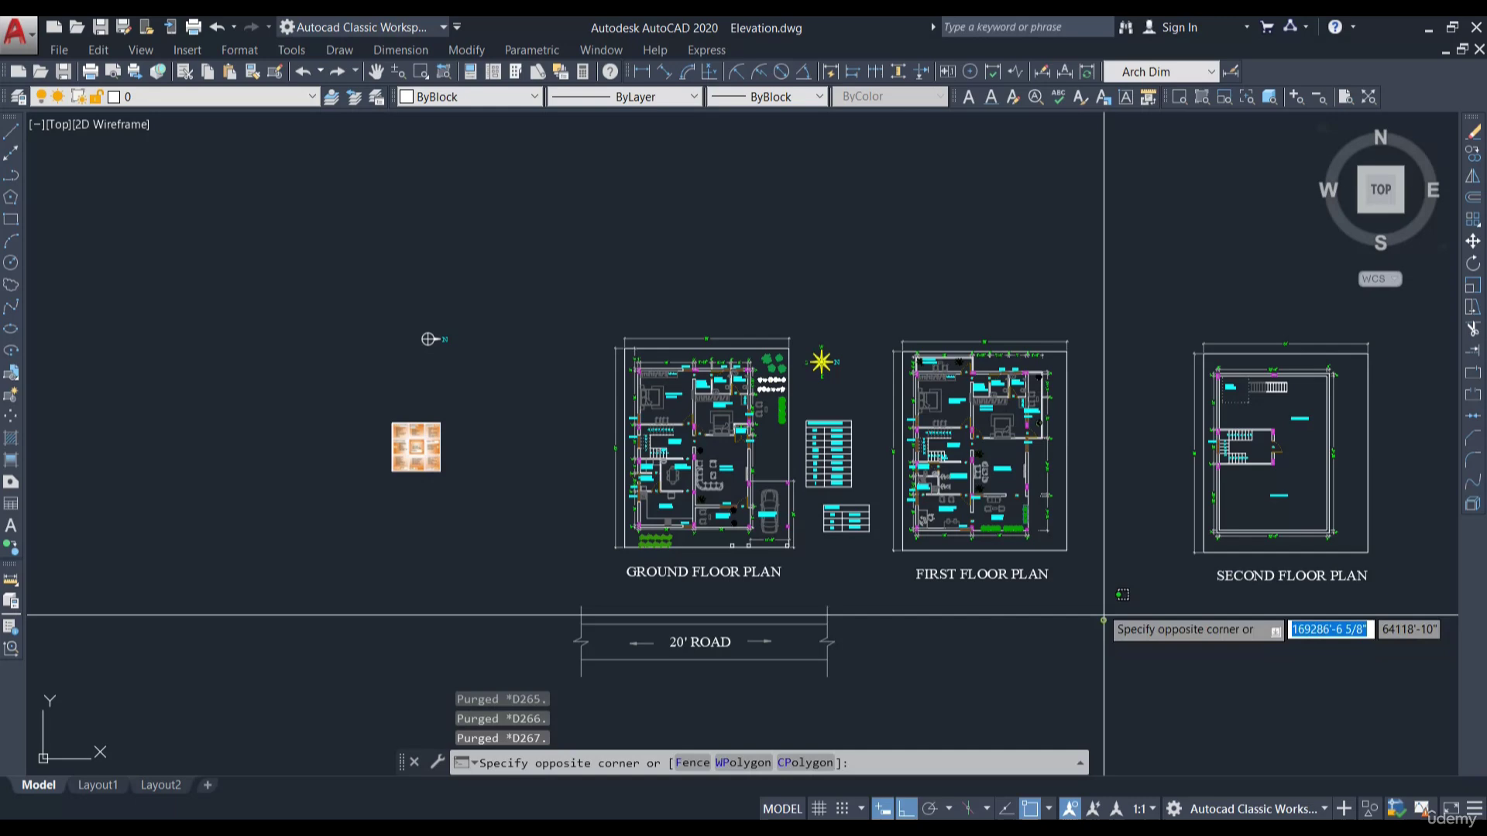
pyautogui.click(877, 275)
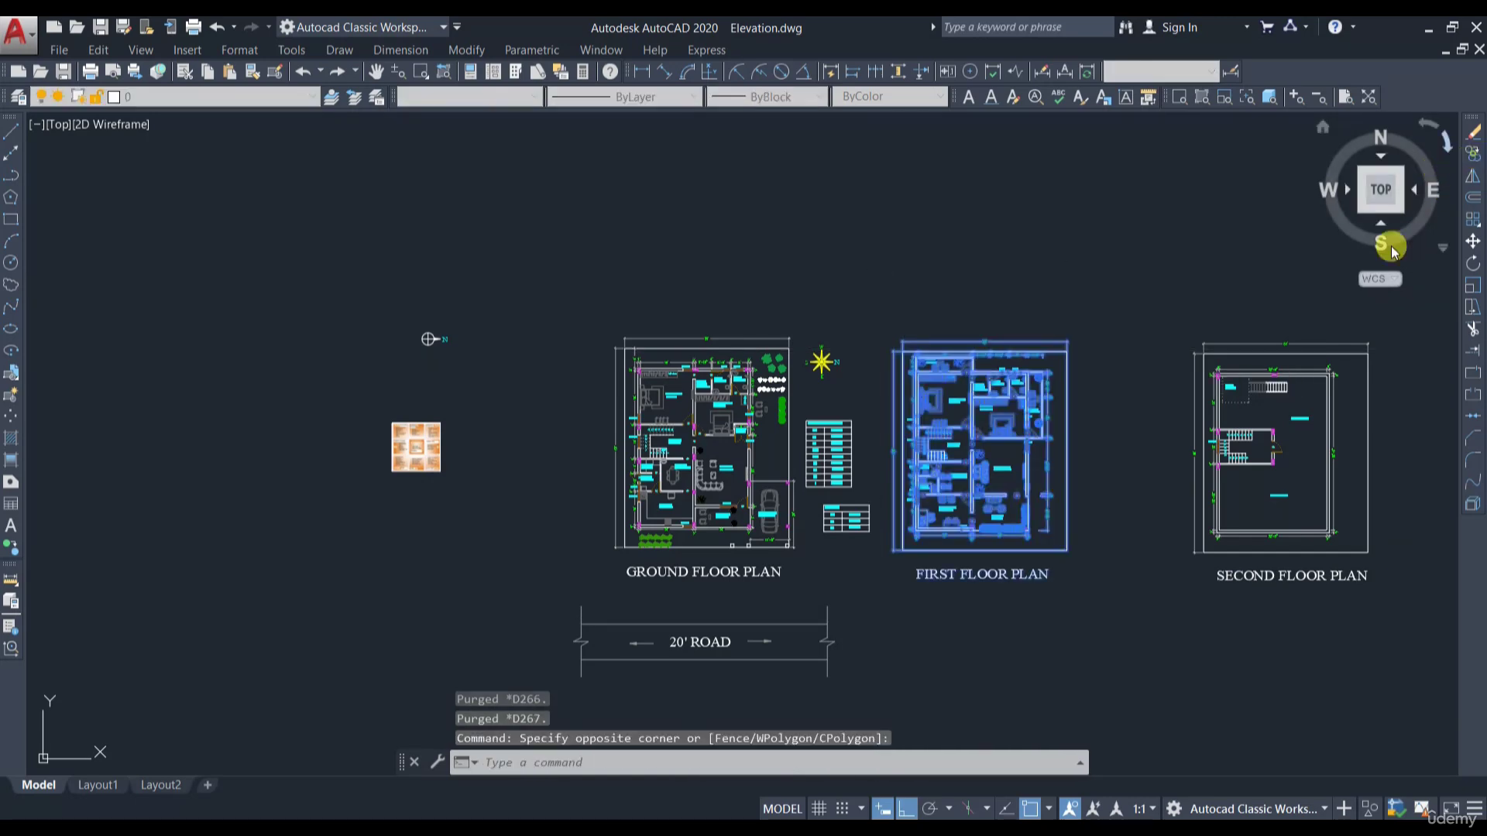
pyautogui.click(1473, 153)
pyautogui.click(1145, 520)
pyautogui.scroll(-4, 1239, 495)
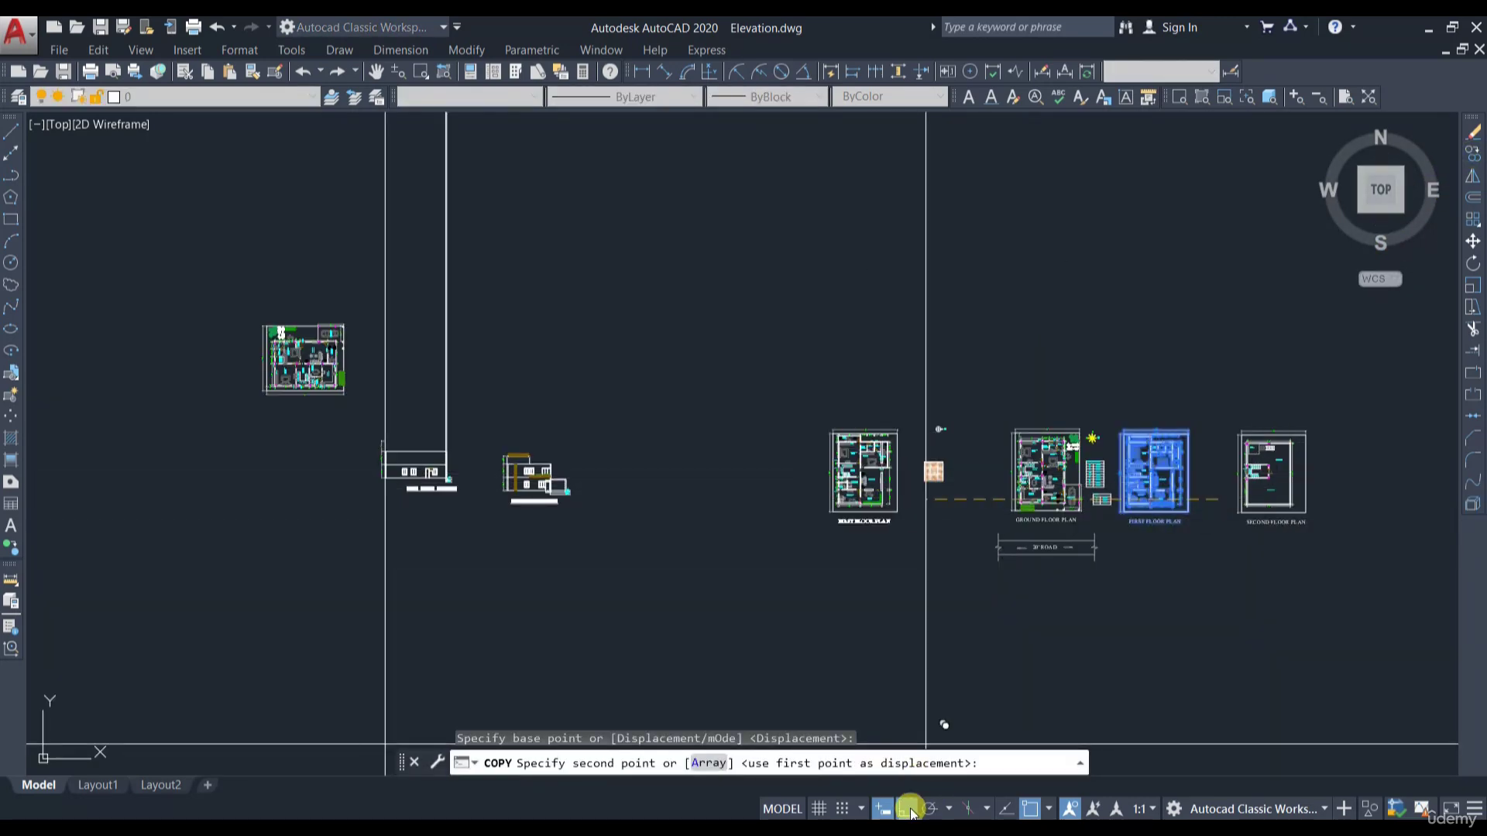
pyautogui.click(911, 814)
pyautogui.scroll(4, 341, 367)
pyautogui.click(977, 342)
pyautogui.press('Return')
# Convert the copied first floor plan and its title into a block named FF
pyautogui.click(954, 447)
pyautogui.click(712, 141)
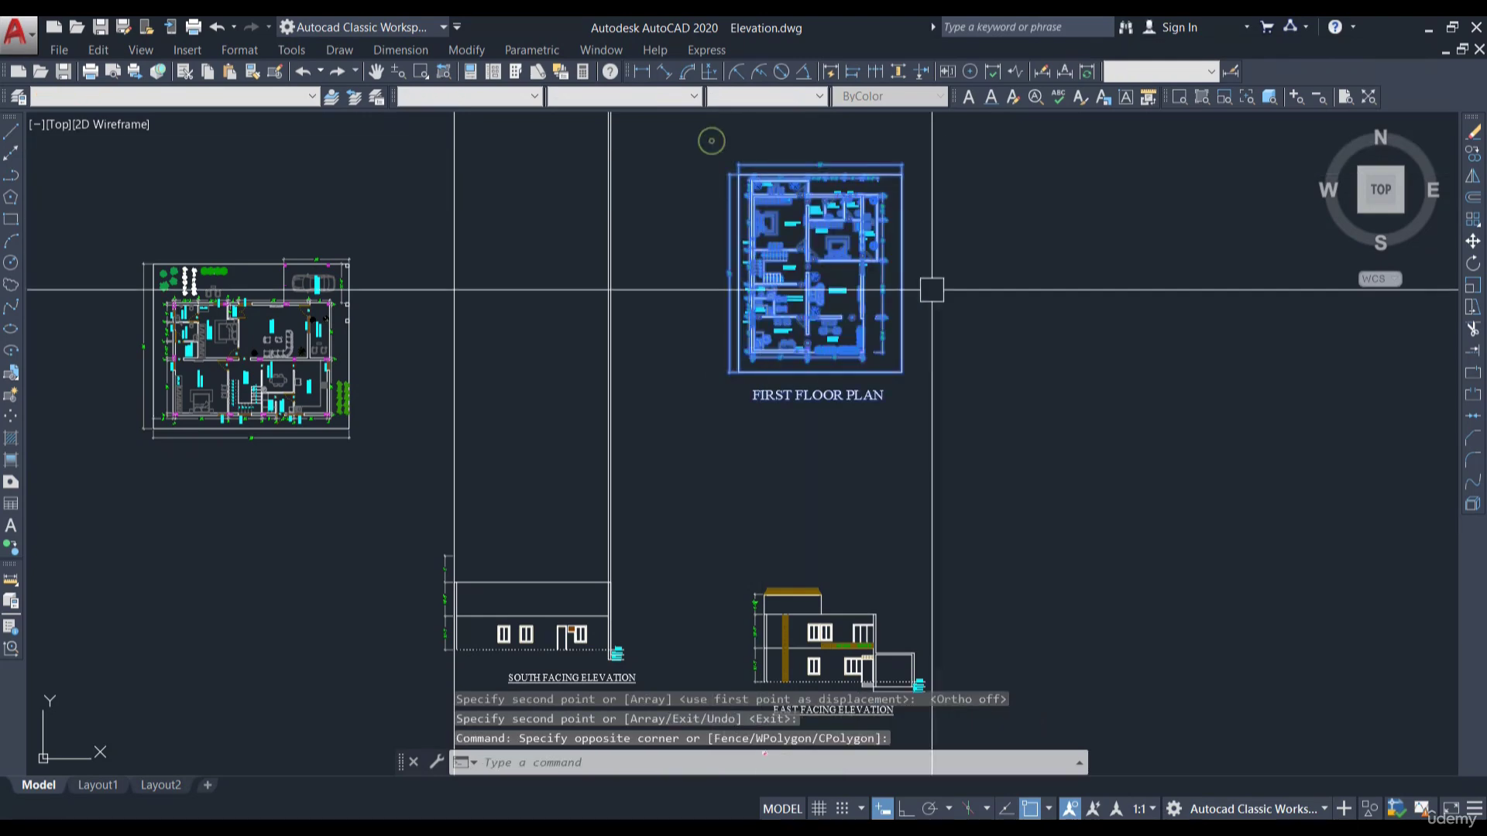
pyautogui.click(932, 290)
pyautogui.moveTo(990, 407); pyautogui.dragTo(972, 435, button='middle')
pyautogui.click(675, 145)
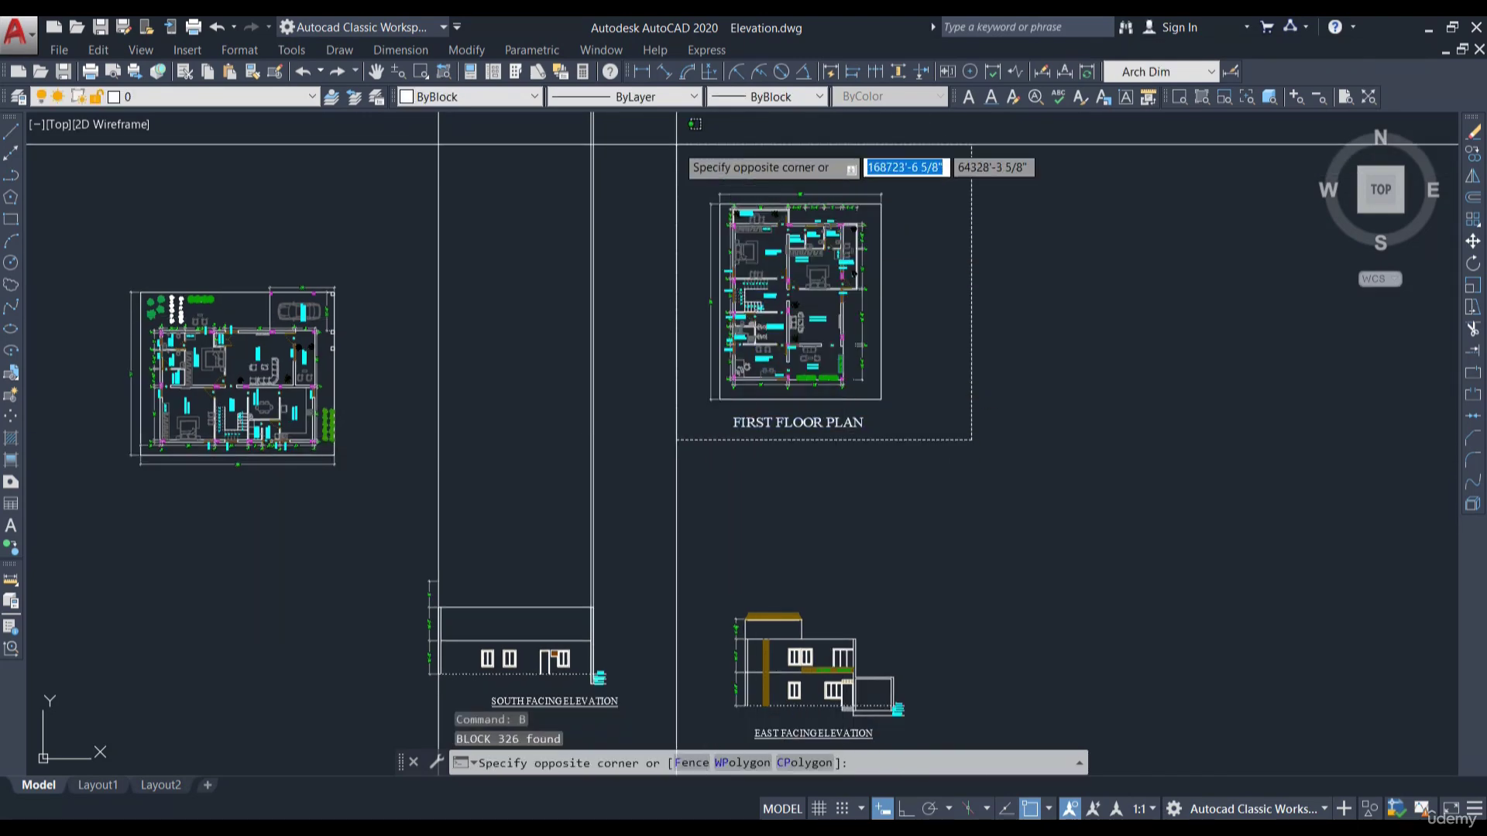
pyautogui.click(958, 284)
pyautogui.write('b')
pyautogui.press('Return')
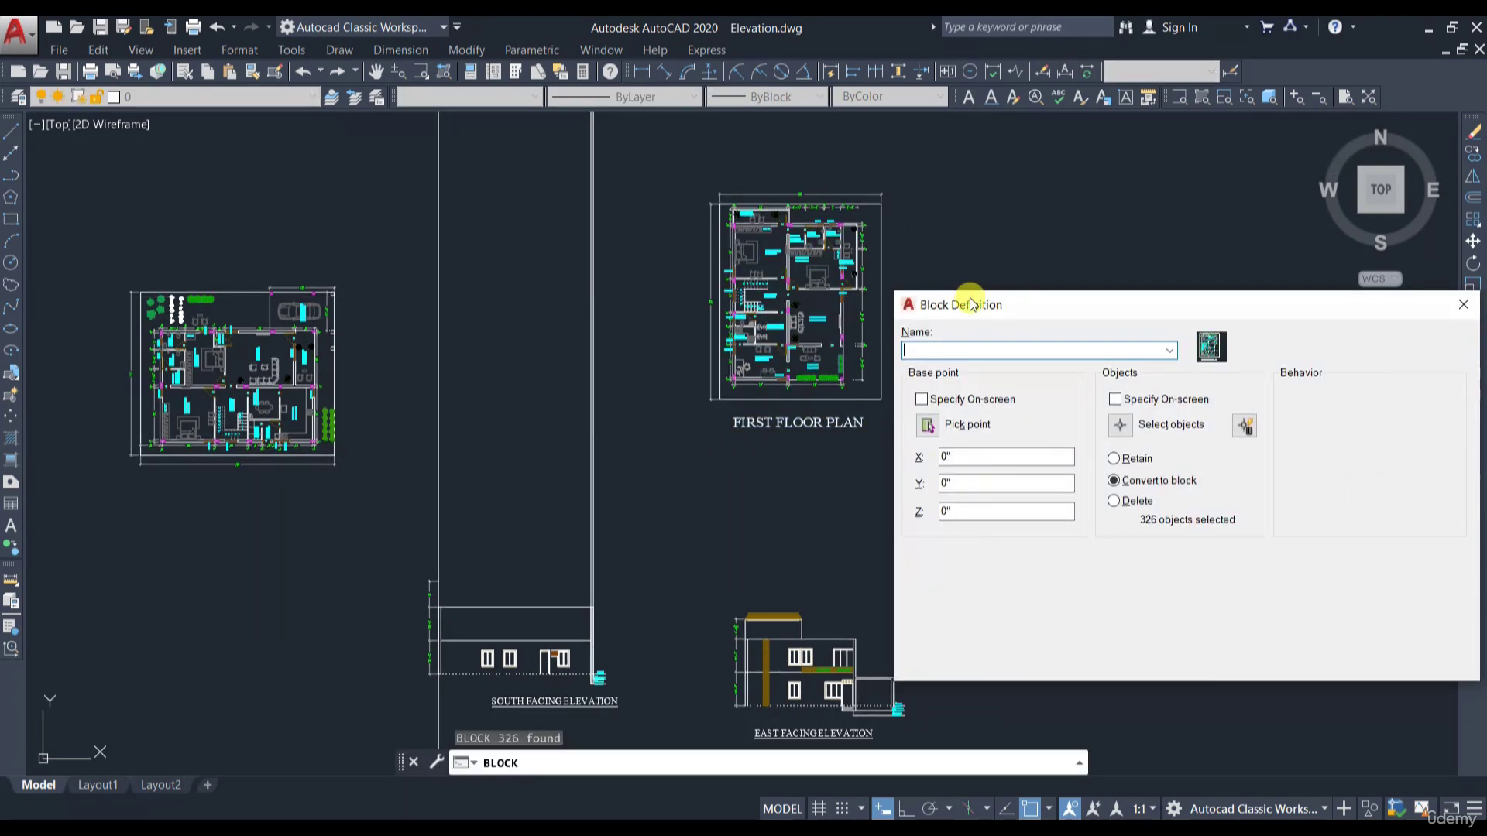
pyautogui.write('FF')
pyautogui.click(1260, 659)
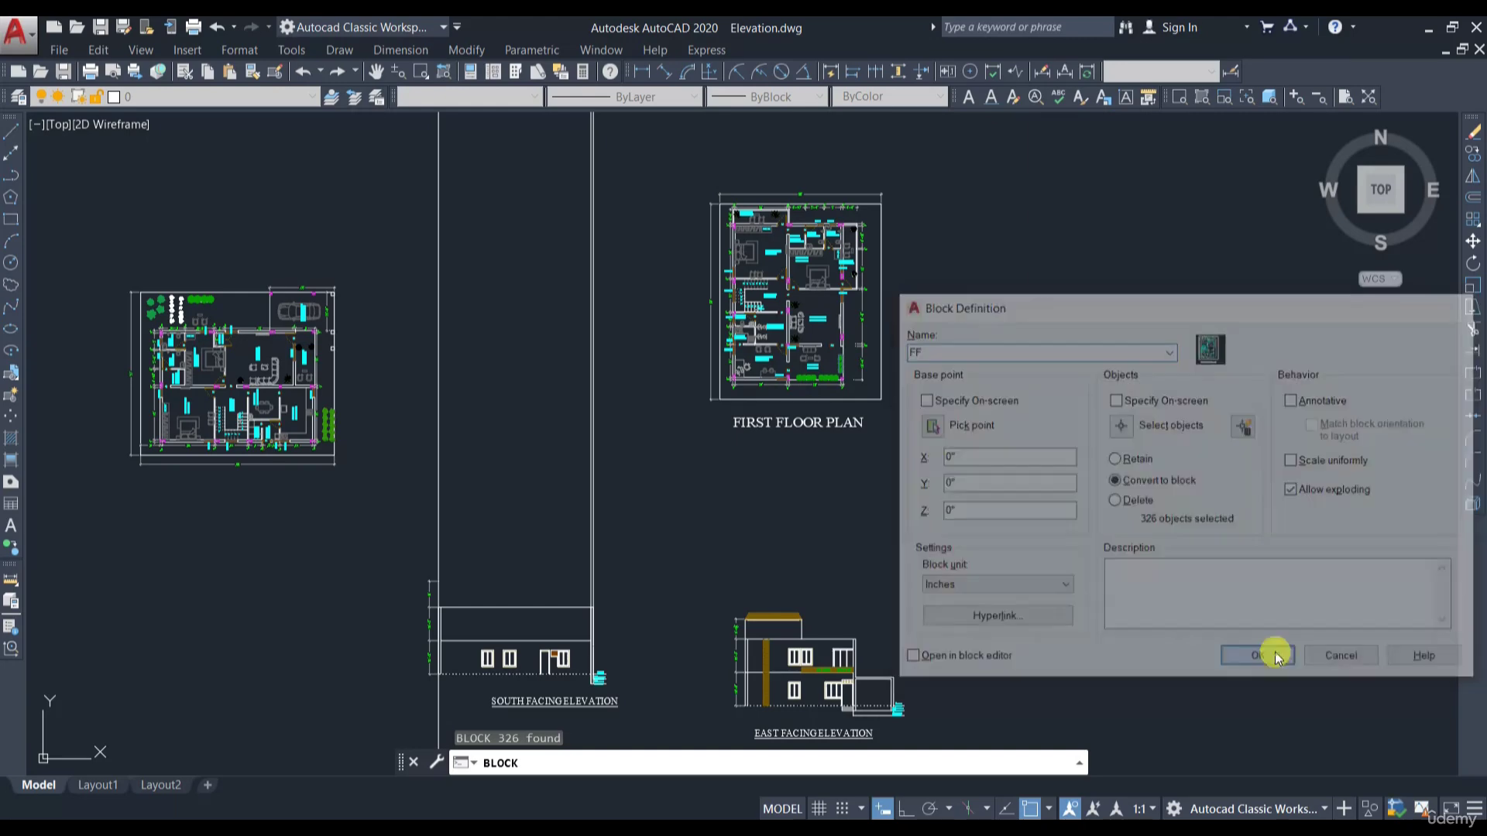
# Rotate the FF block 90 degrees counterclockwise about the plot boundary's lower right corner with Ortho on
pyautogui.click(1470, 265)
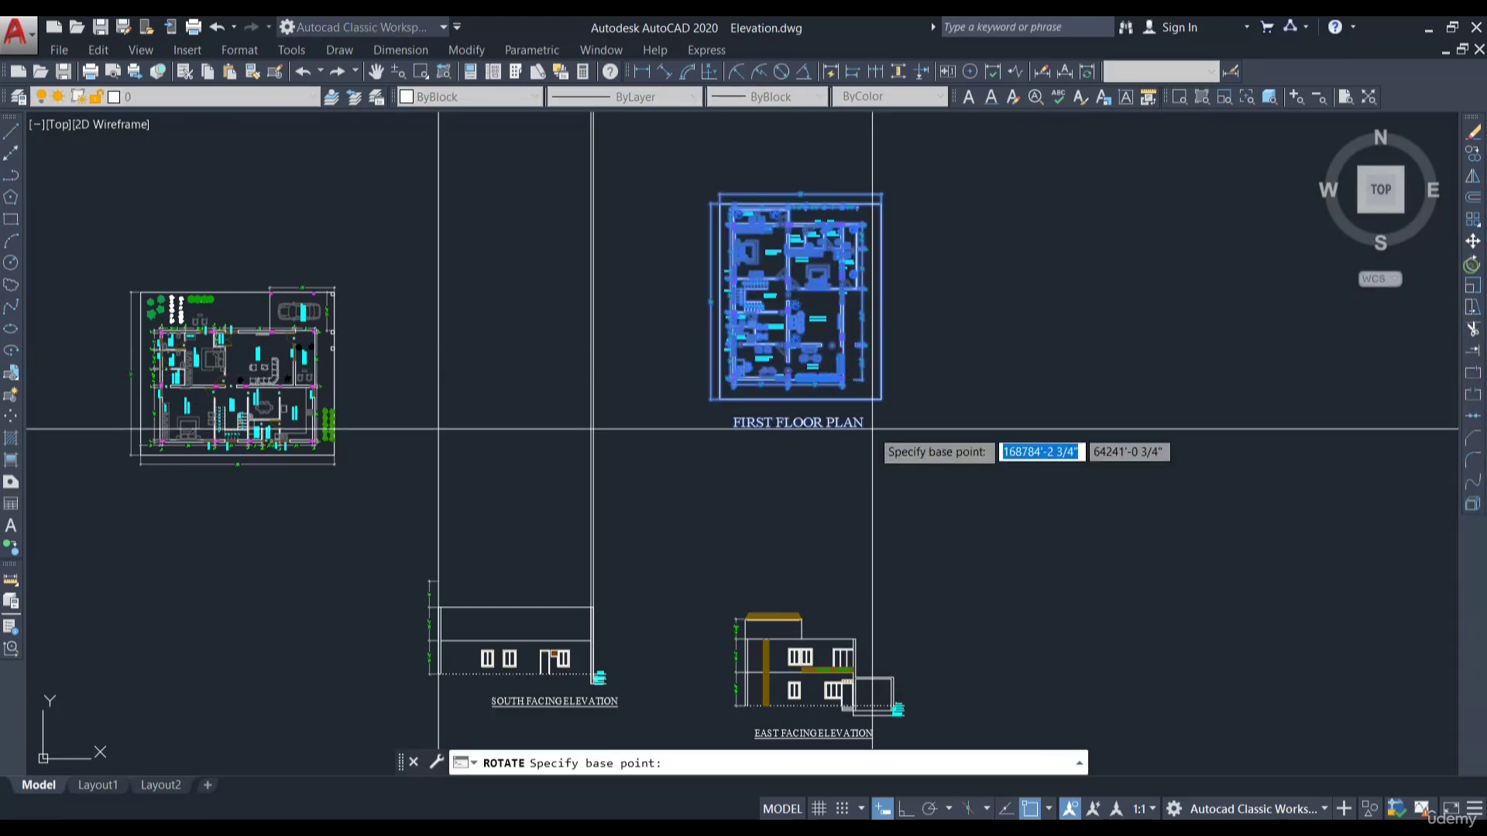
pyautogui.click(880, 400)
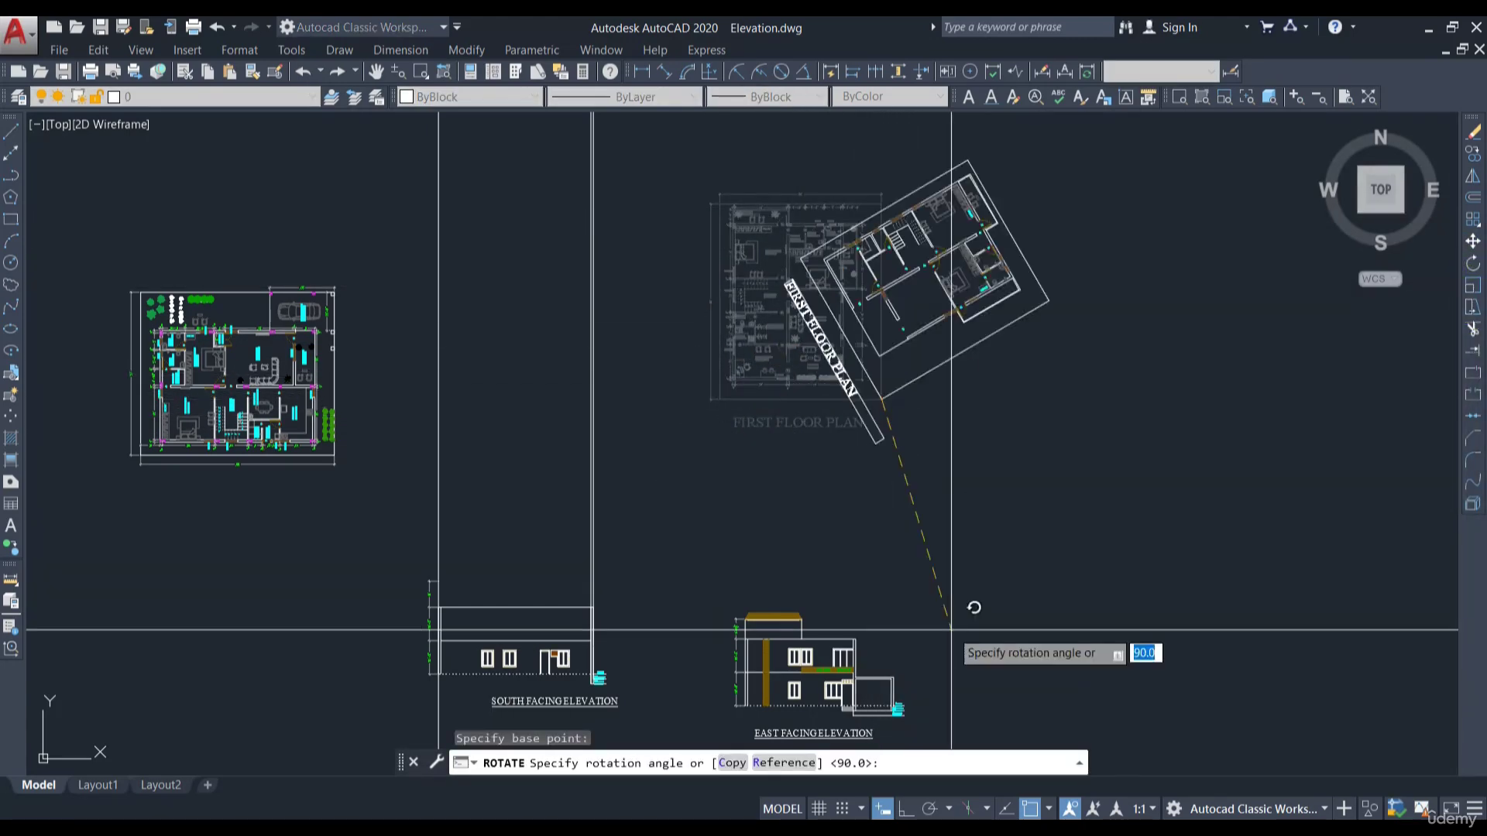
pyautogui.press('F8')
pyautogui.click(919, 171)
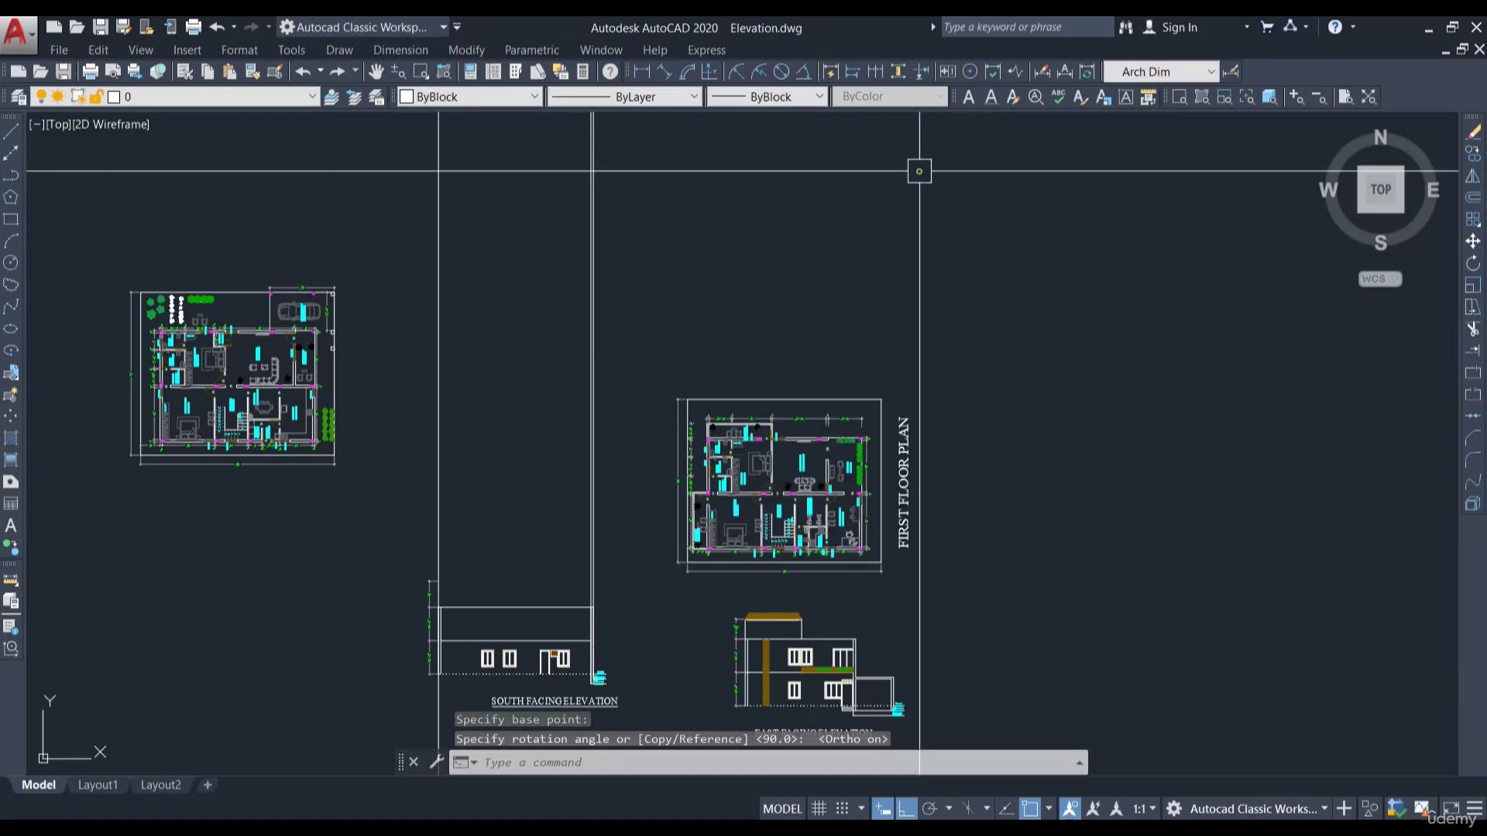
# Move the FF block from its lower right outer wall corner onto the matching vertical construction line above the south facing elevation
pyautogui.click(876, 422)
pyautogui.write('m')
pyautogui.press('Return')
pyautogui.scroll(6, 867, 534)
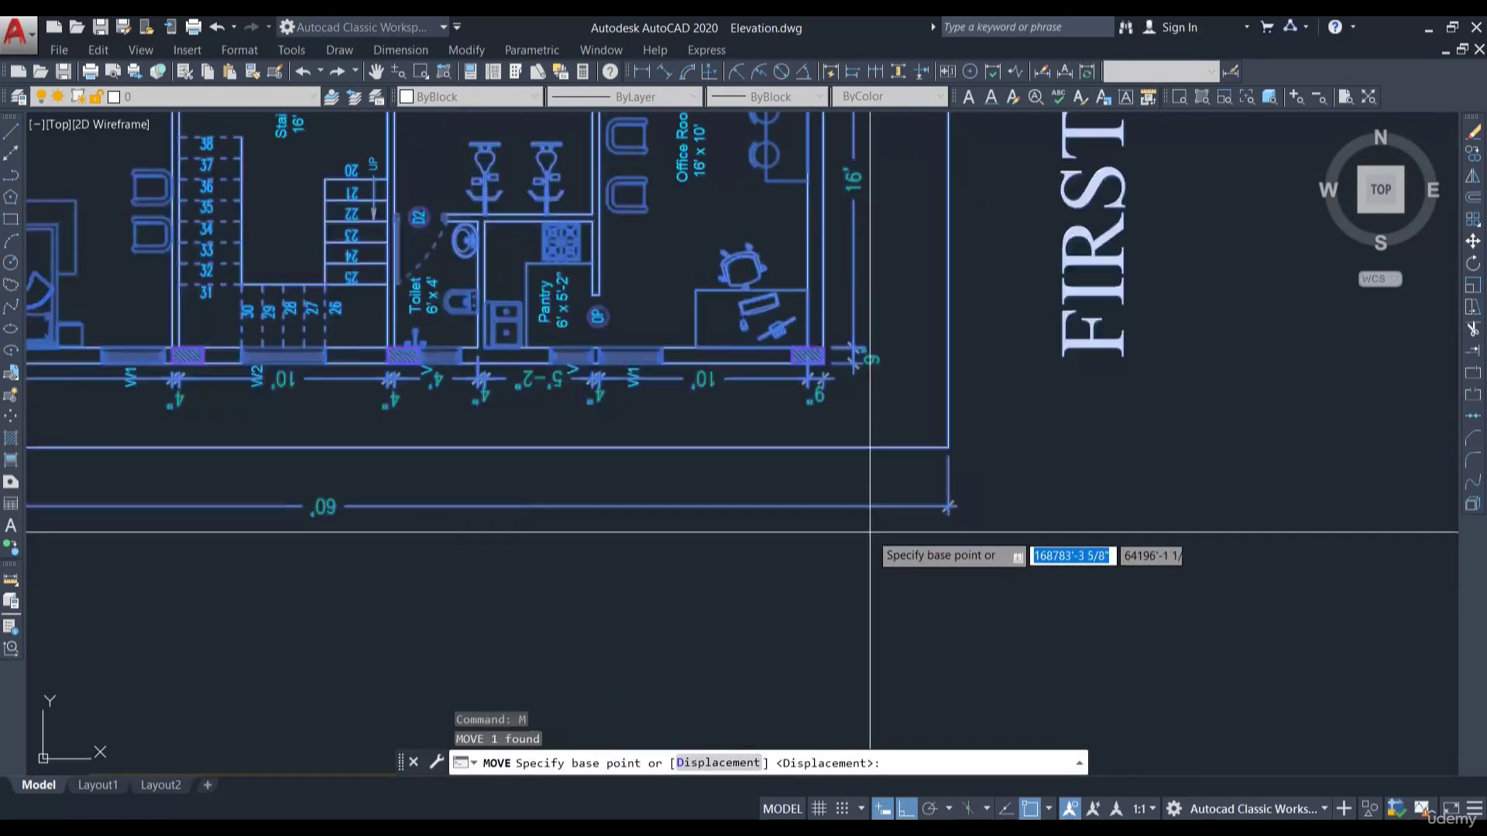
pyautogui.scroll(3, 914, 325)
pyautogui.click(888, 339)
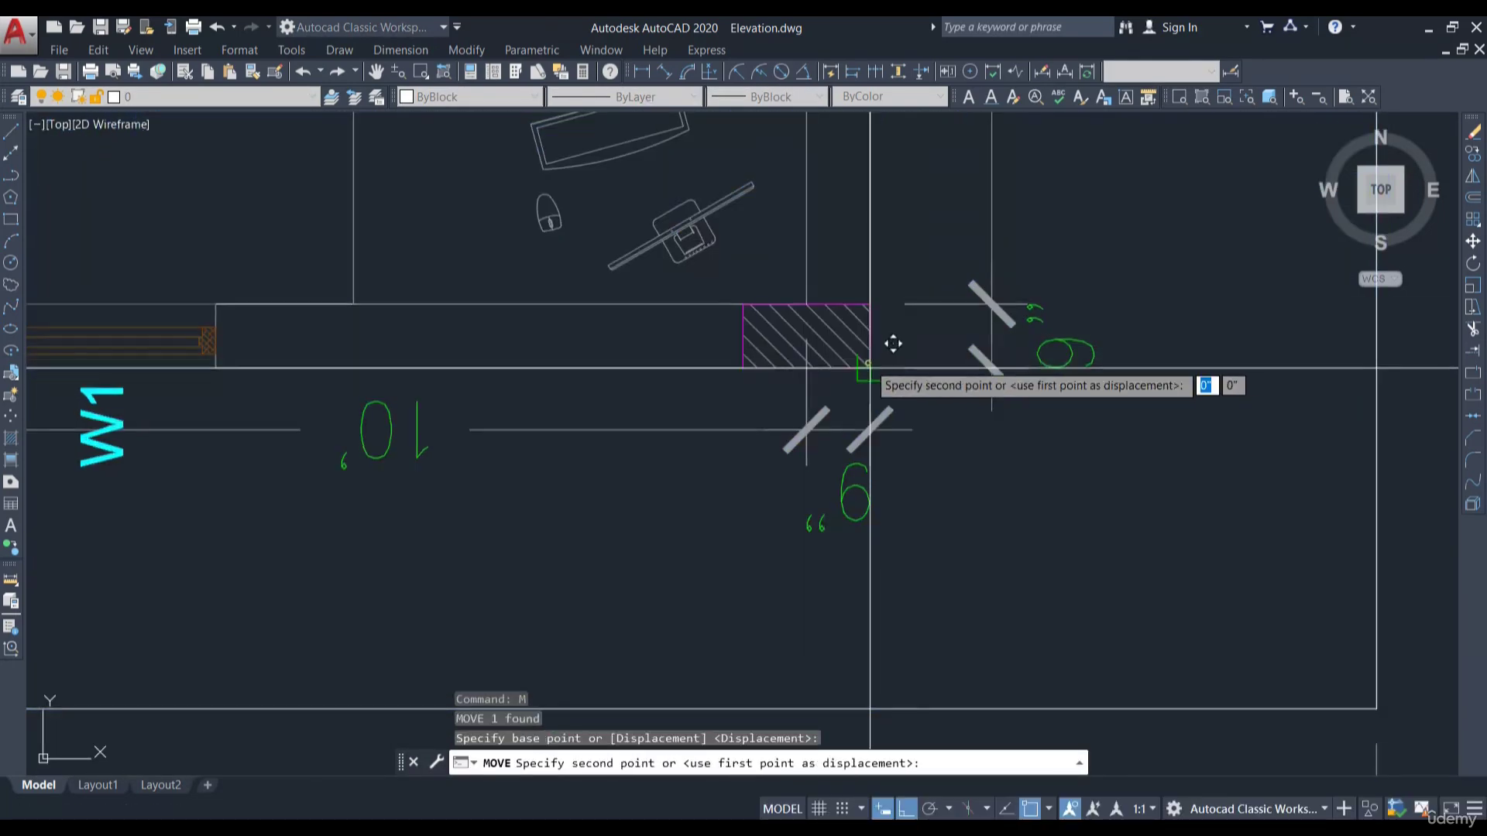
pyautogui.scroll(-7, 1007, 372)
pyautogui.scroll(-3, 1007, 387)
pyautogui.scroll(6, 1079, 325)
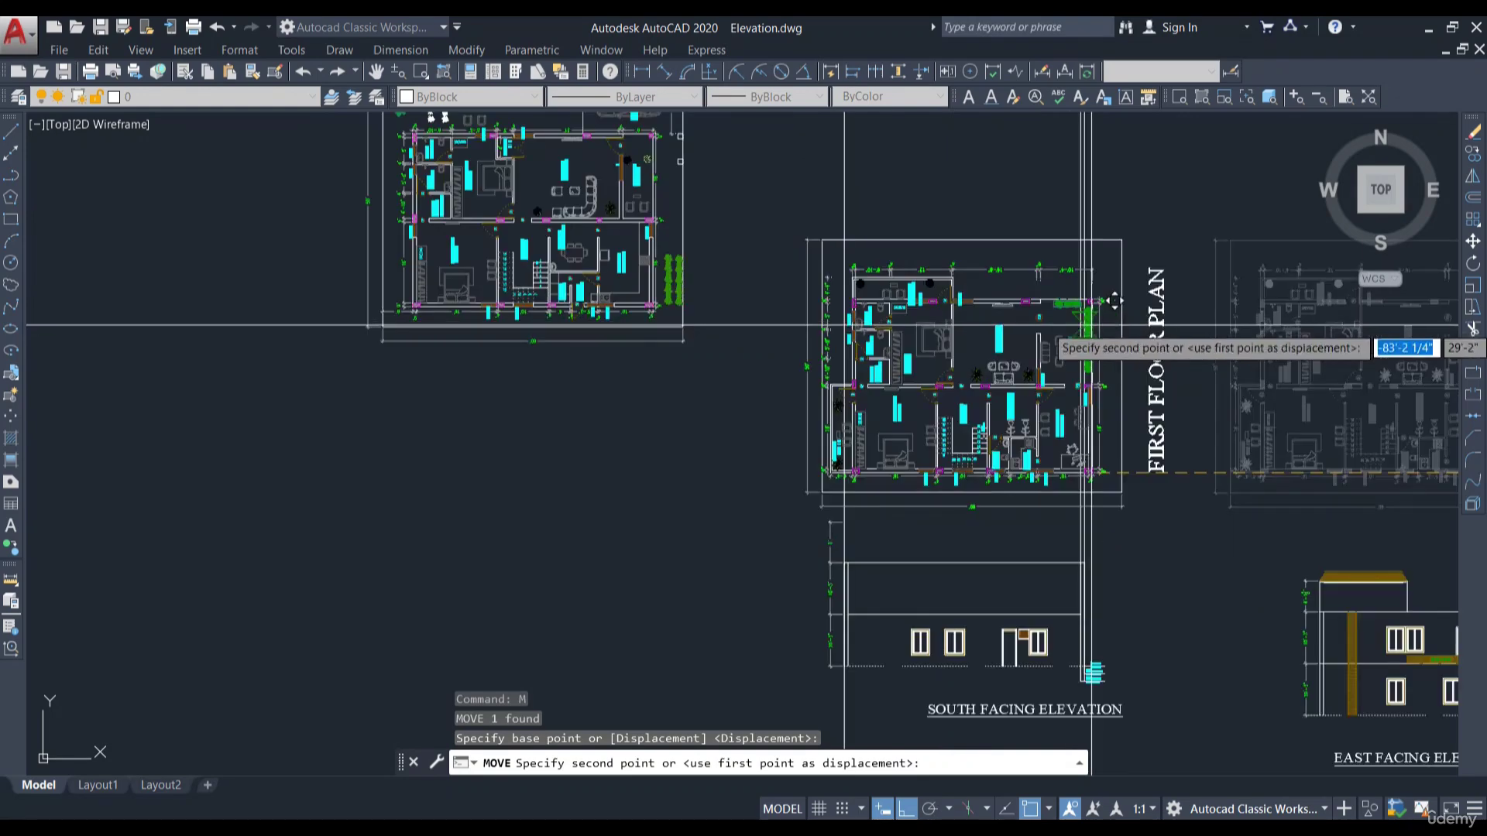
pyautogui.click(1115, 298)
pyautogui.moveTo(1122, 364); pyautogui.dragTo(1017, 334, button='middle')
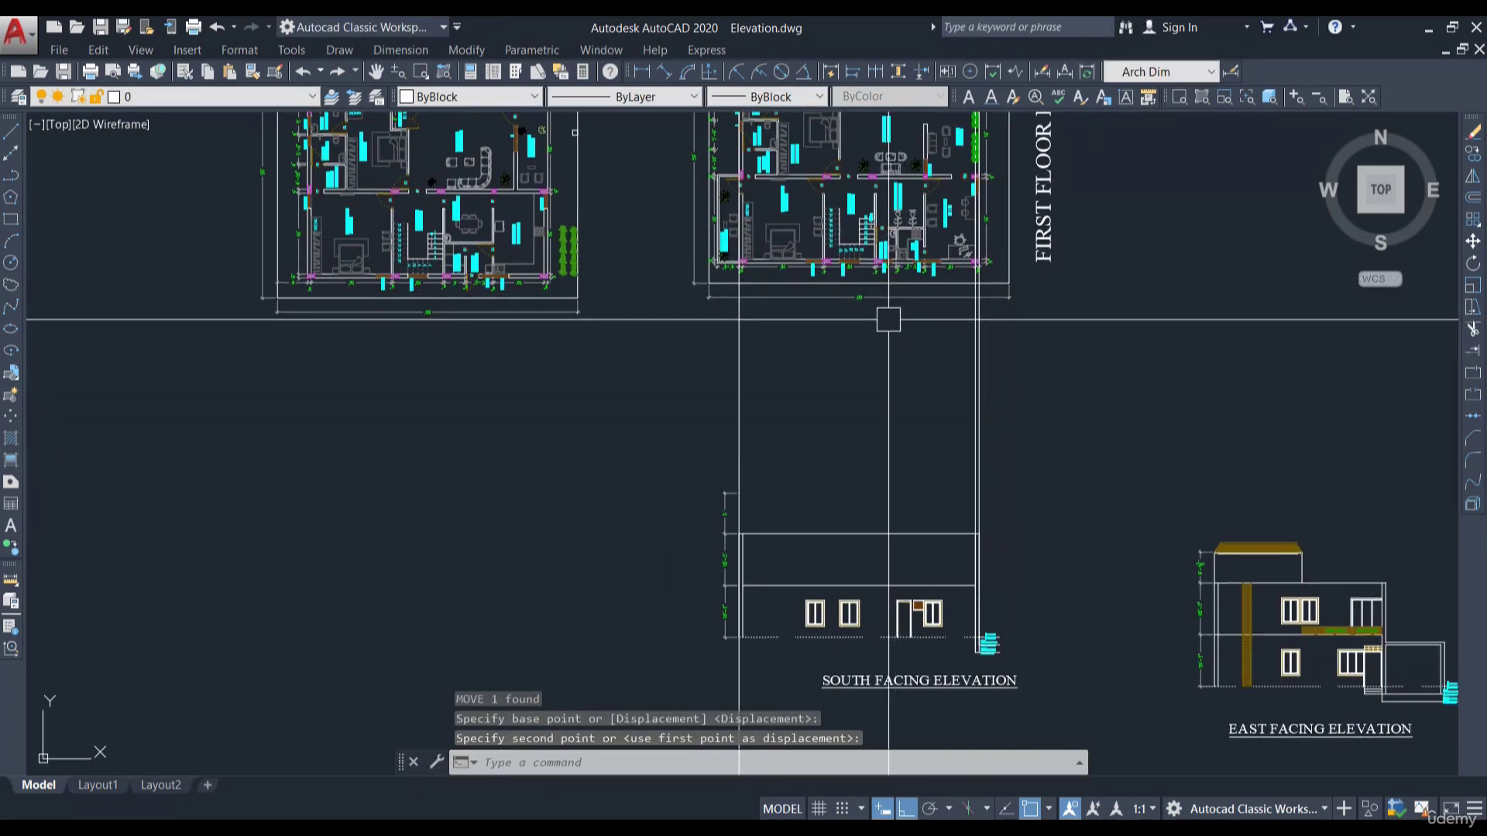
# Draw vertical construction lines through the edges of the office room's W1 window and the pantry and toilet V ventilators in block FF
pyautogui.scroll(5, 888, 319)
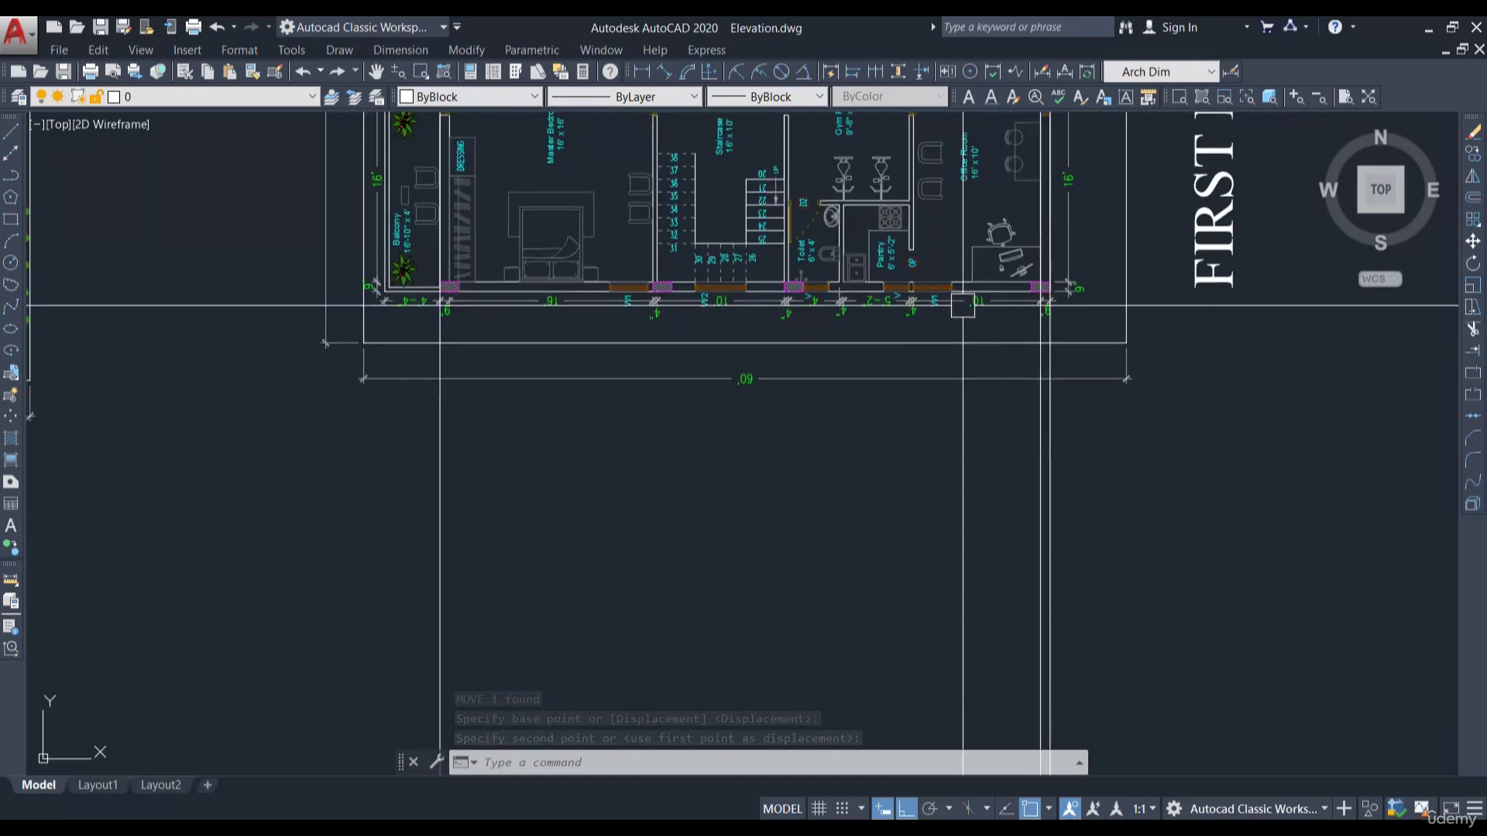
pyautogui.scroll(-5, 734, 243)
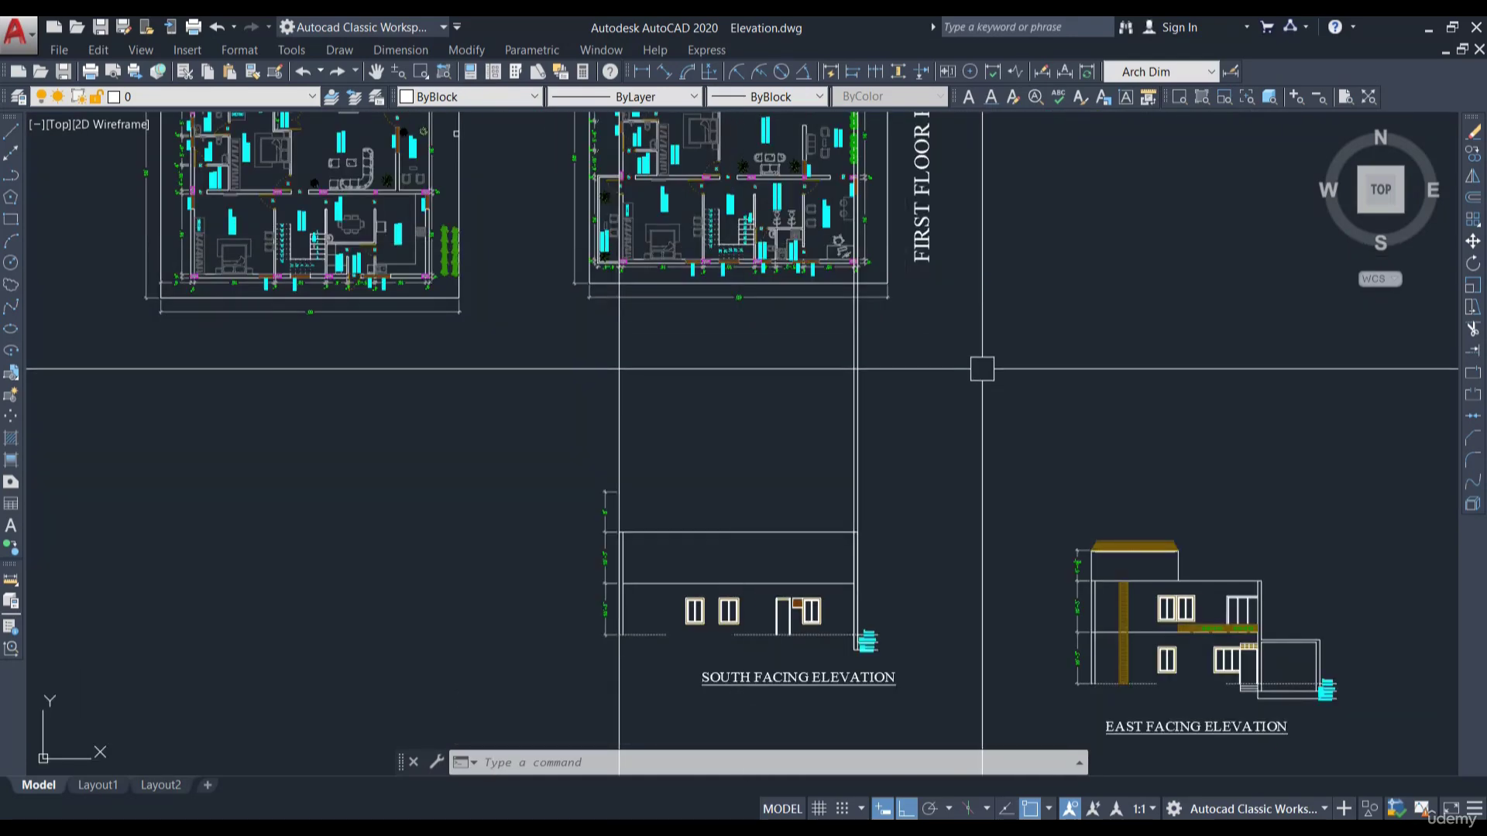
pyautogui.press('Return')
pyautogui.write('V')
pyautogui.press('Return')
pyautogui.scroll(5, 803, 292)
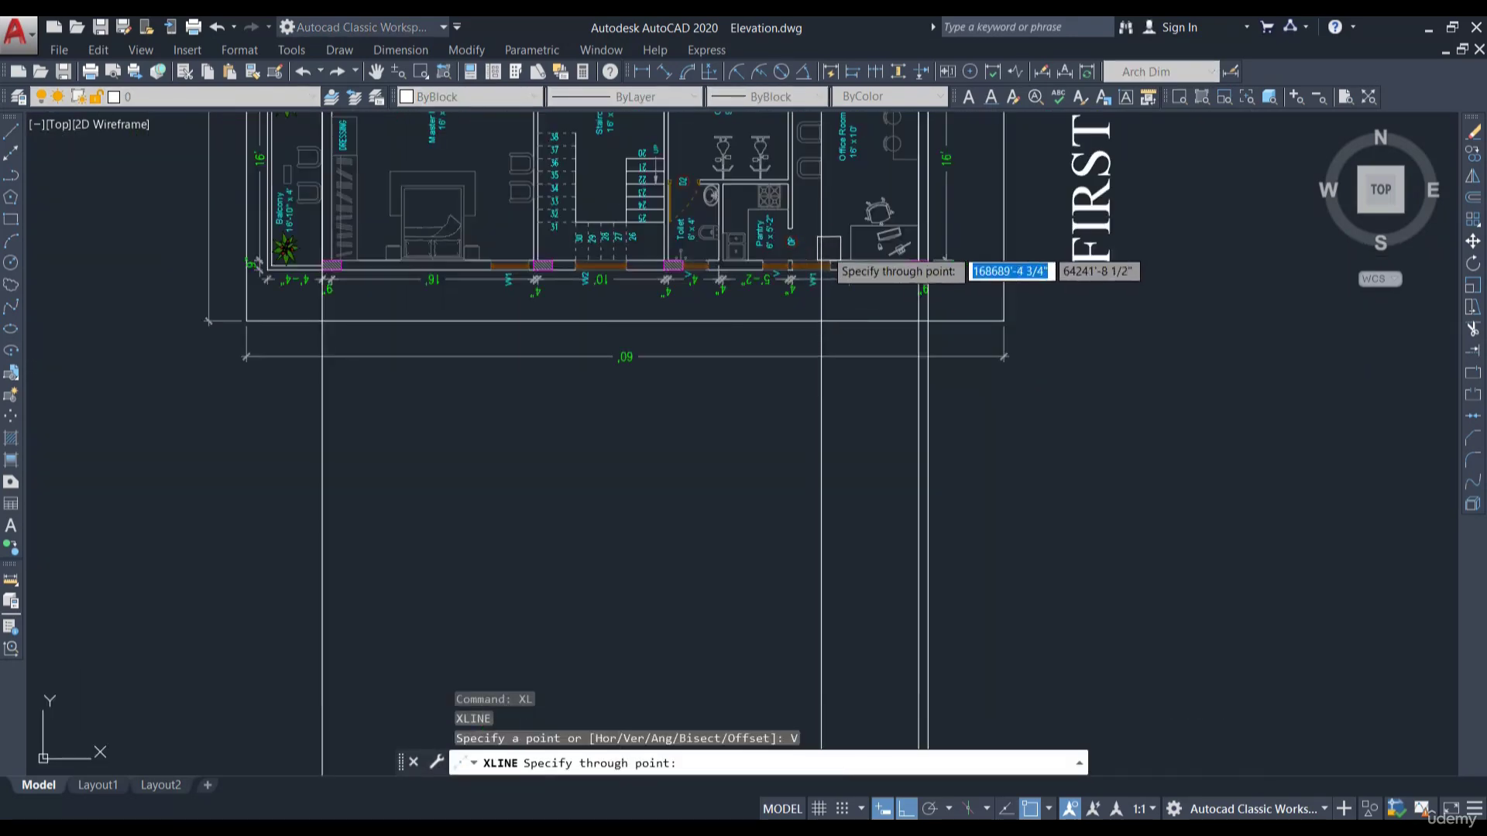
pyautogui.scroll(3, 803, 292)
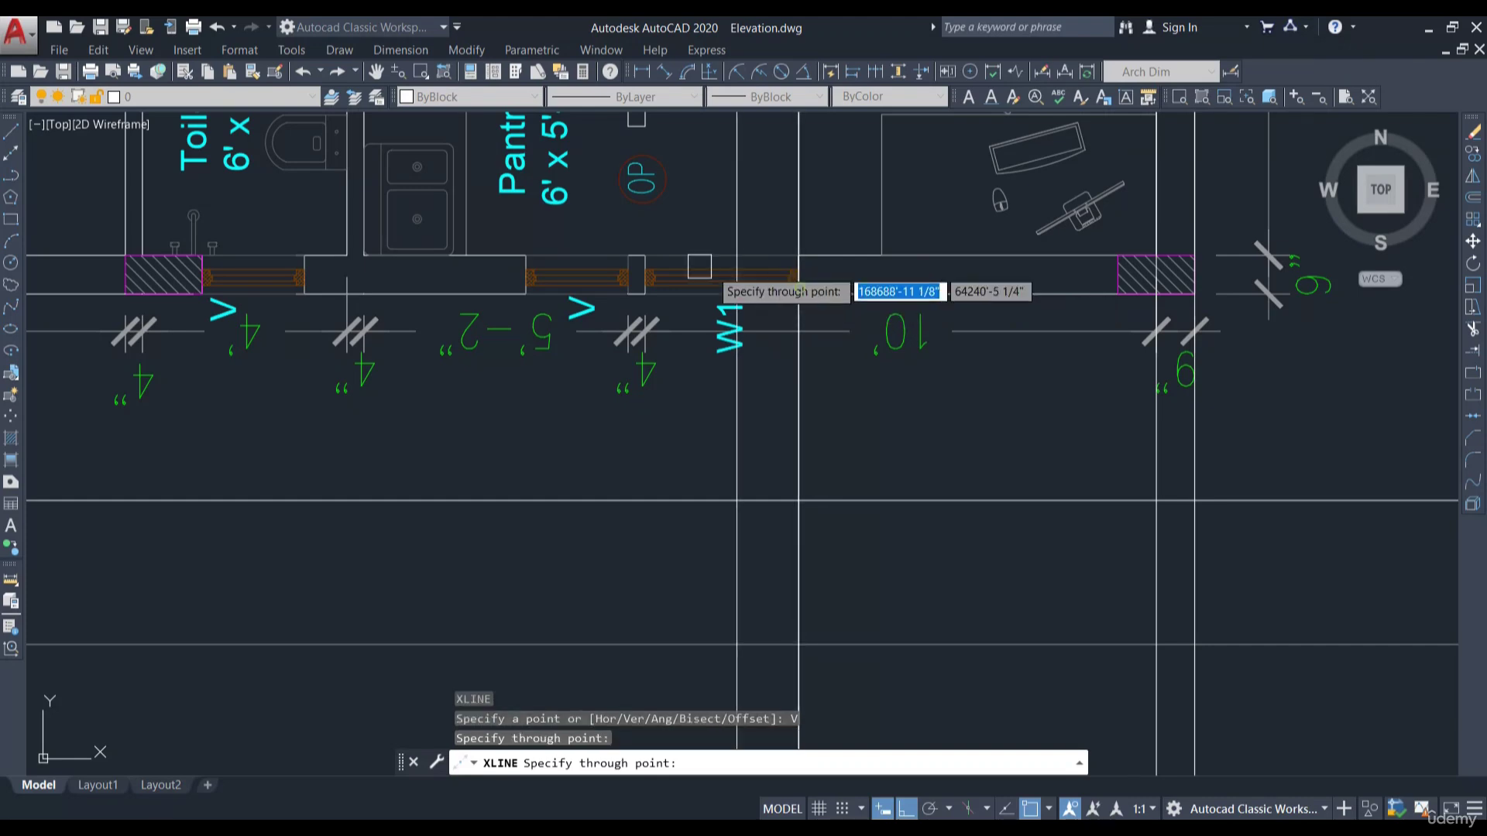
pyautogui.scroll(3, 641, 262)
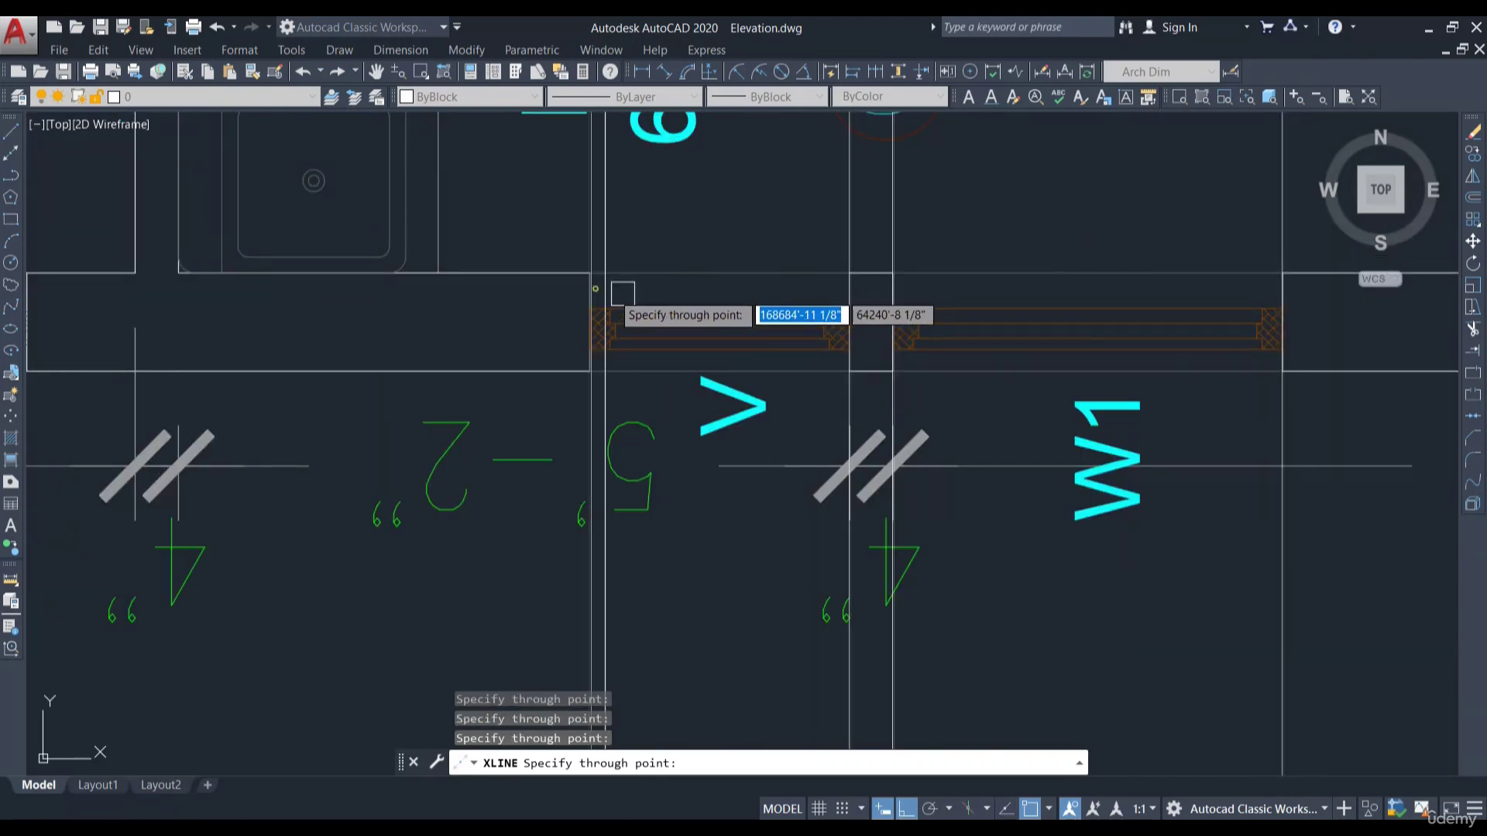
pyautogui.scroll(-5, 622, 292)
pyautogui.scroll(4, 854, 291)
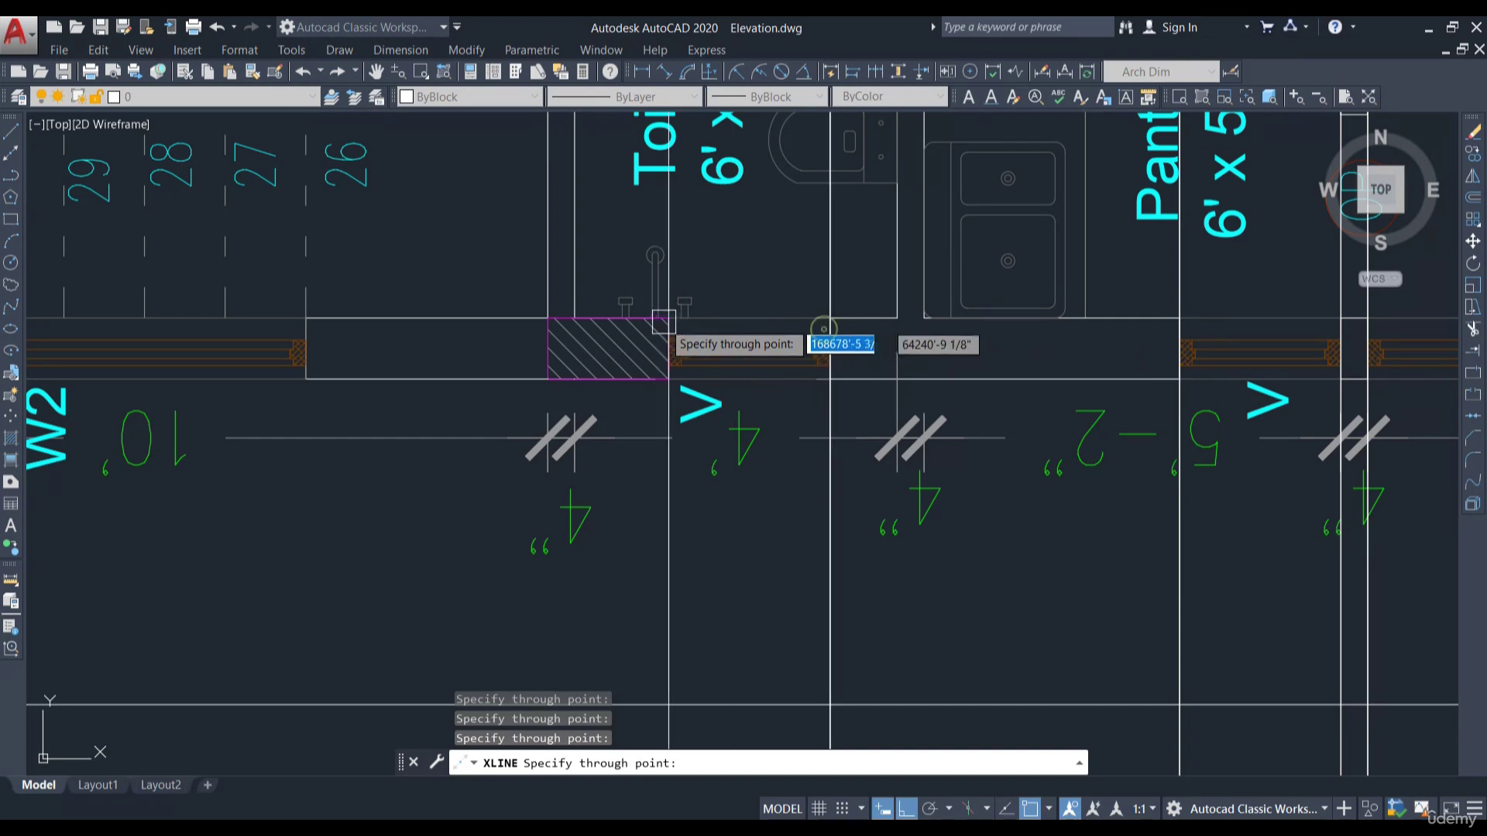
# Add vertical construction lines through both edges of staircase window W2, the adjacent column's edge and the far edge of the master bedroom's W1
pyautogui.moveTo(386, 402); pyautogui.dragTo(1027, 317, button='middle')
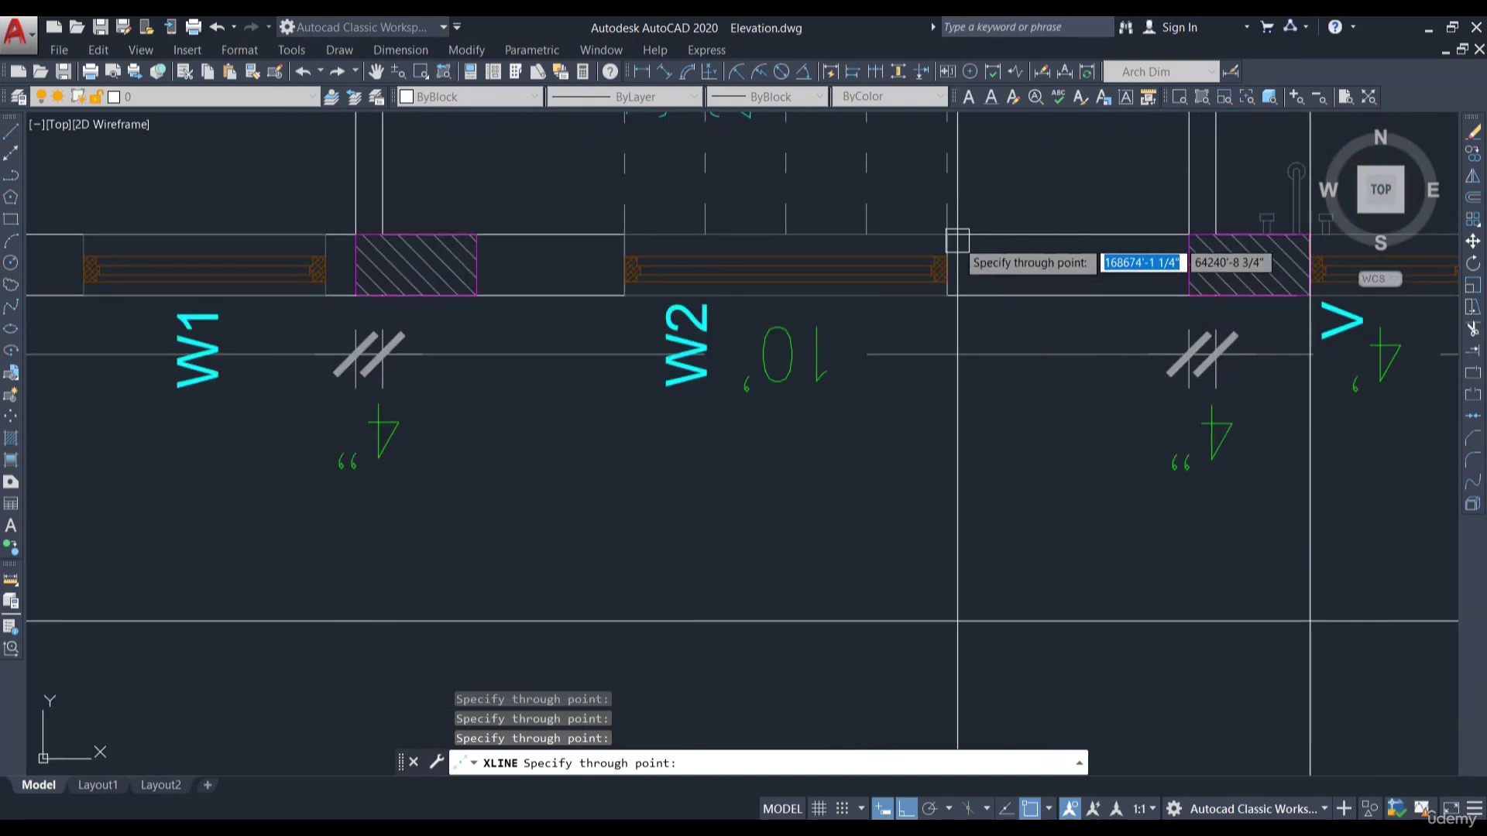
pyautogui.click(624, 246)
pyautogui.moveTo(560, 312); pyautogui.dragTo(971, 332, button='middle')
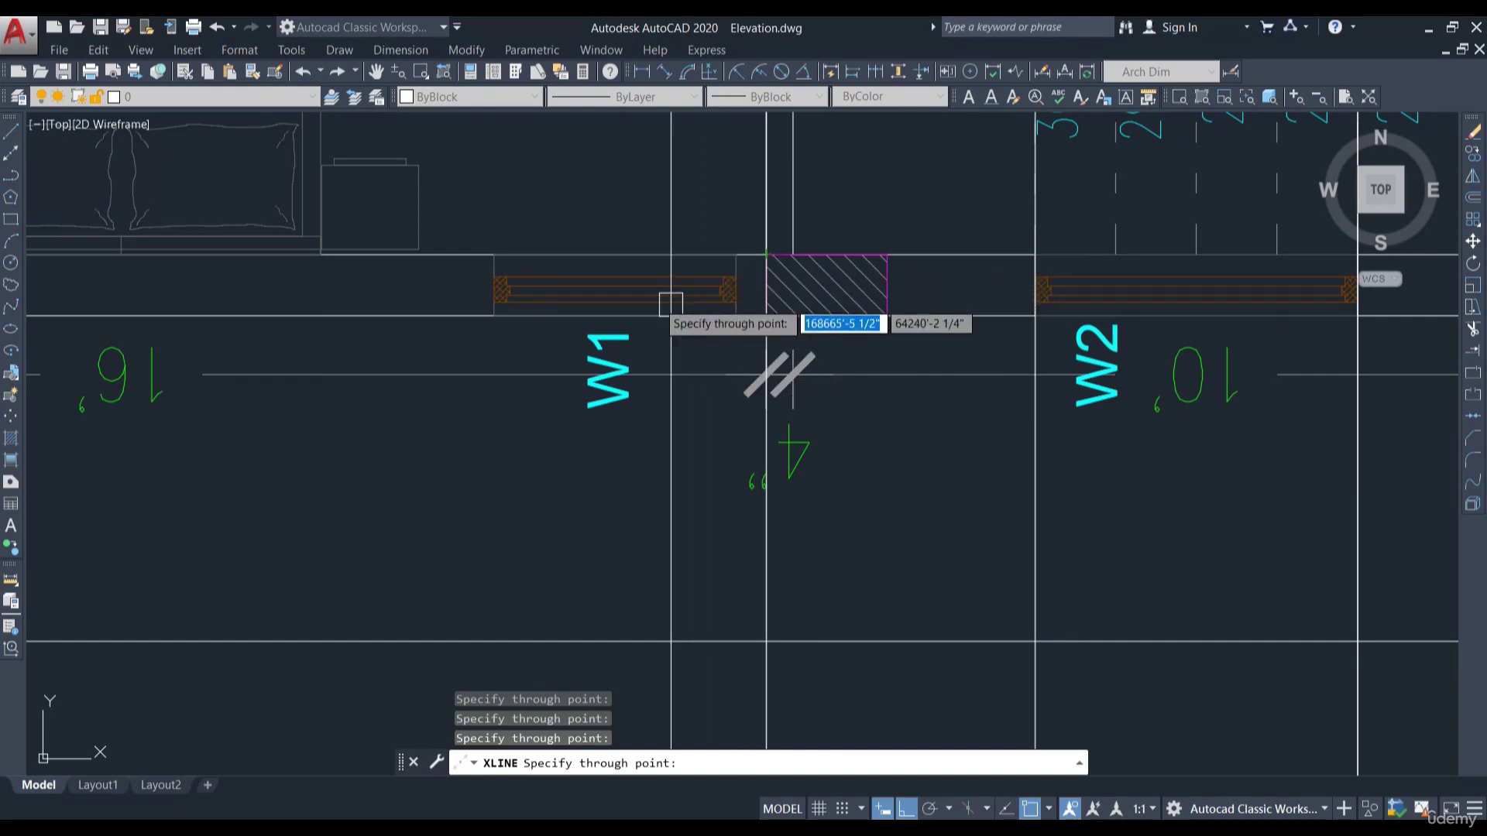
pyautogui.press('Escape')
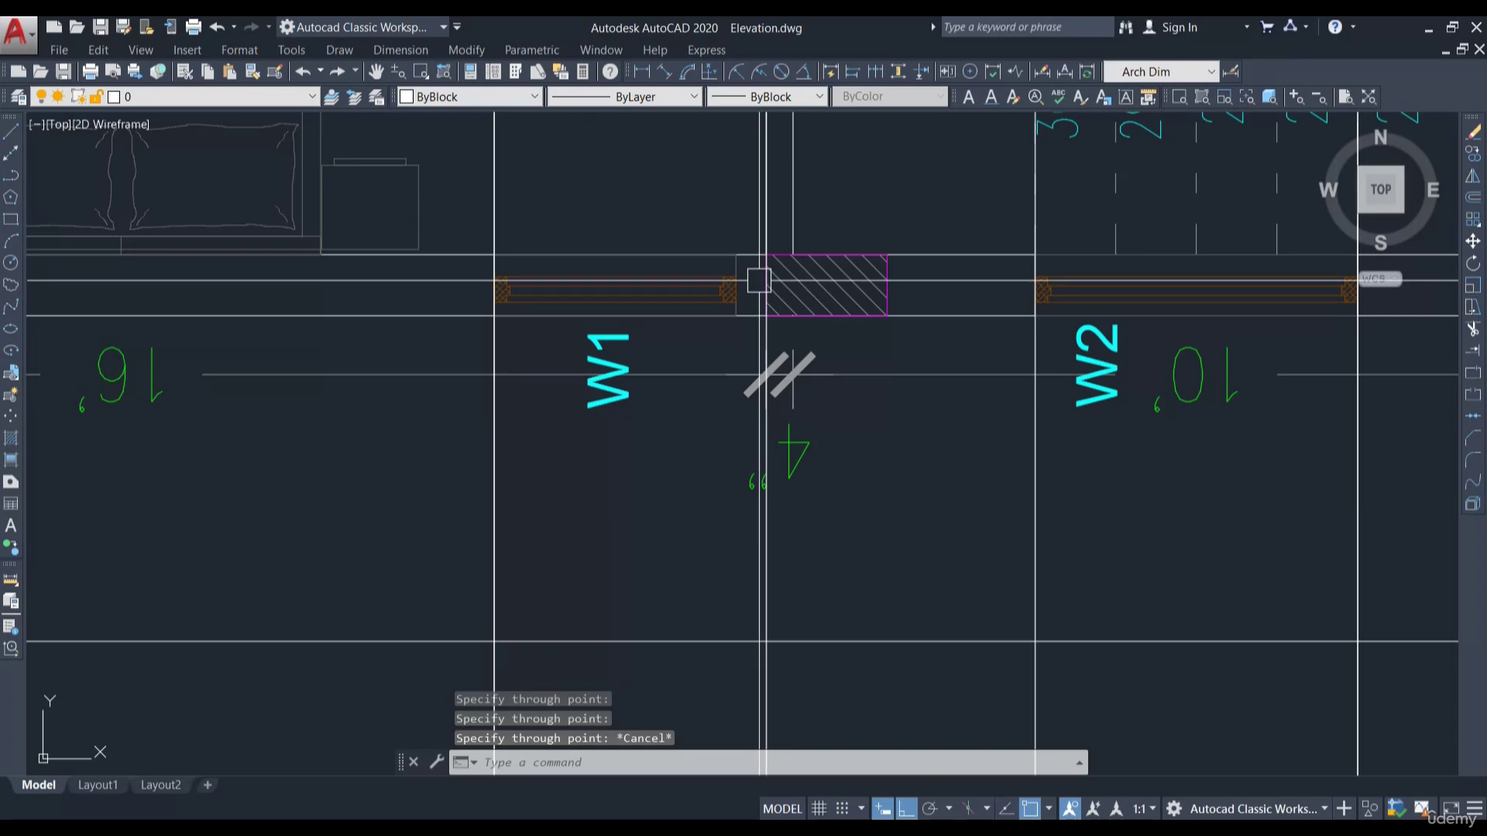
# Check the master bedroom's W1 against the ground floor plan and open the FF block in the Block Editor
pyautogui.scroll(-4, 897, 295)
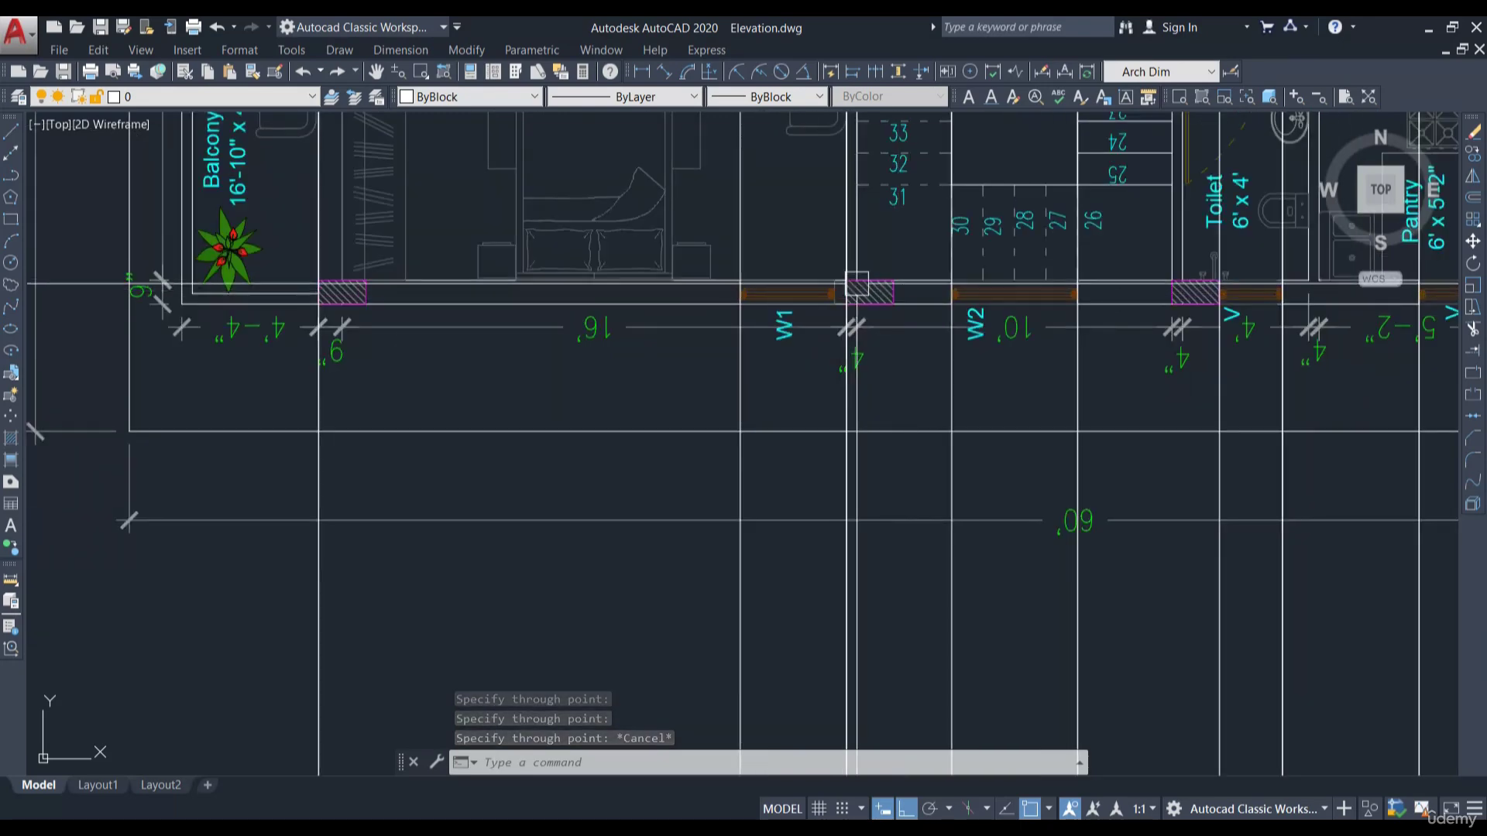
pyautogui.scroll(-6, 852, 302)
pyautogui.scroll(12, 870, 315)
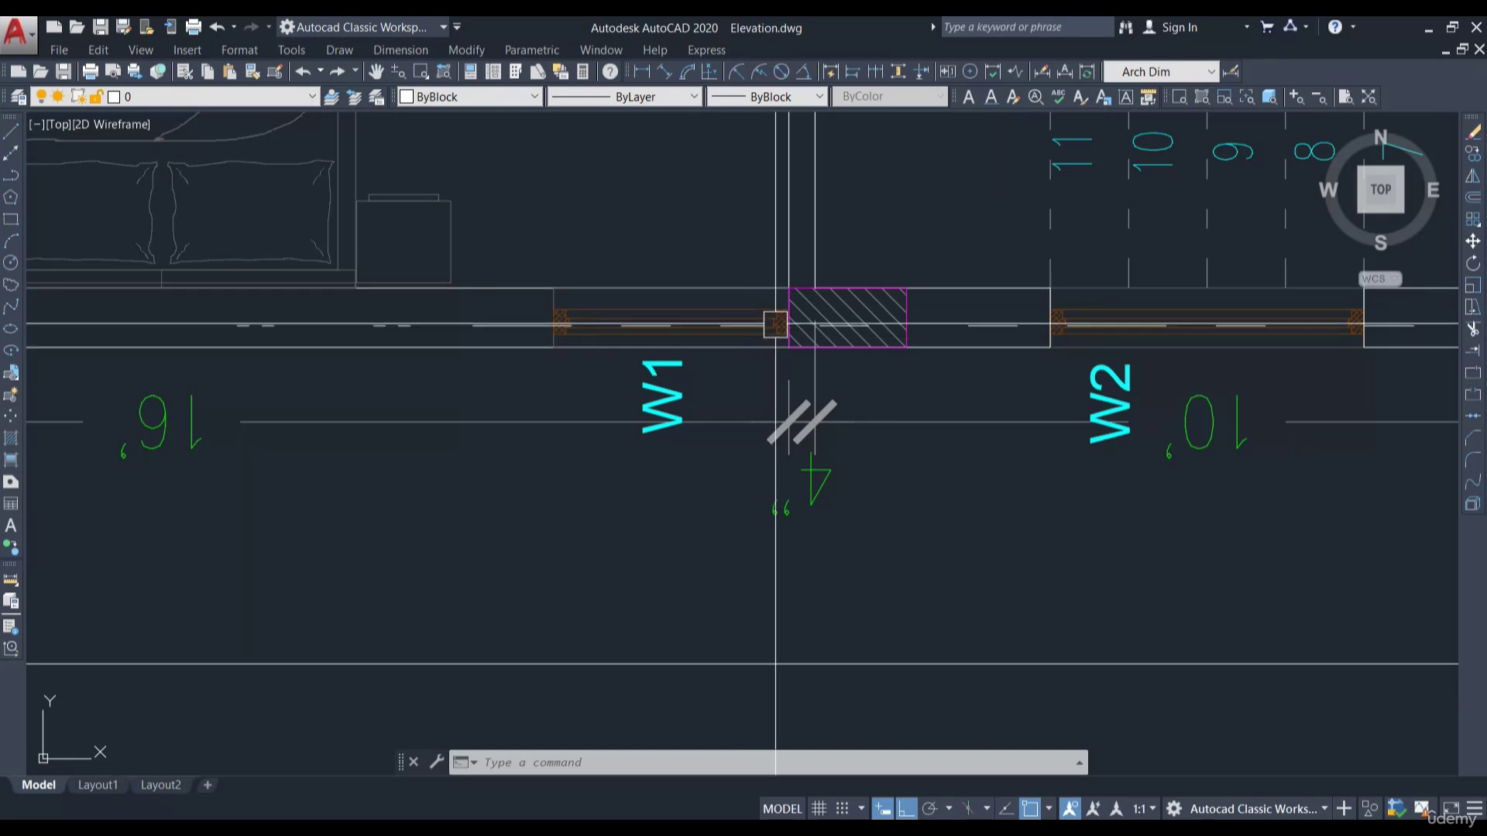
pyautogui.scroll(-8, 775, 325)
pyautogui.scroll(5, 726, 377)
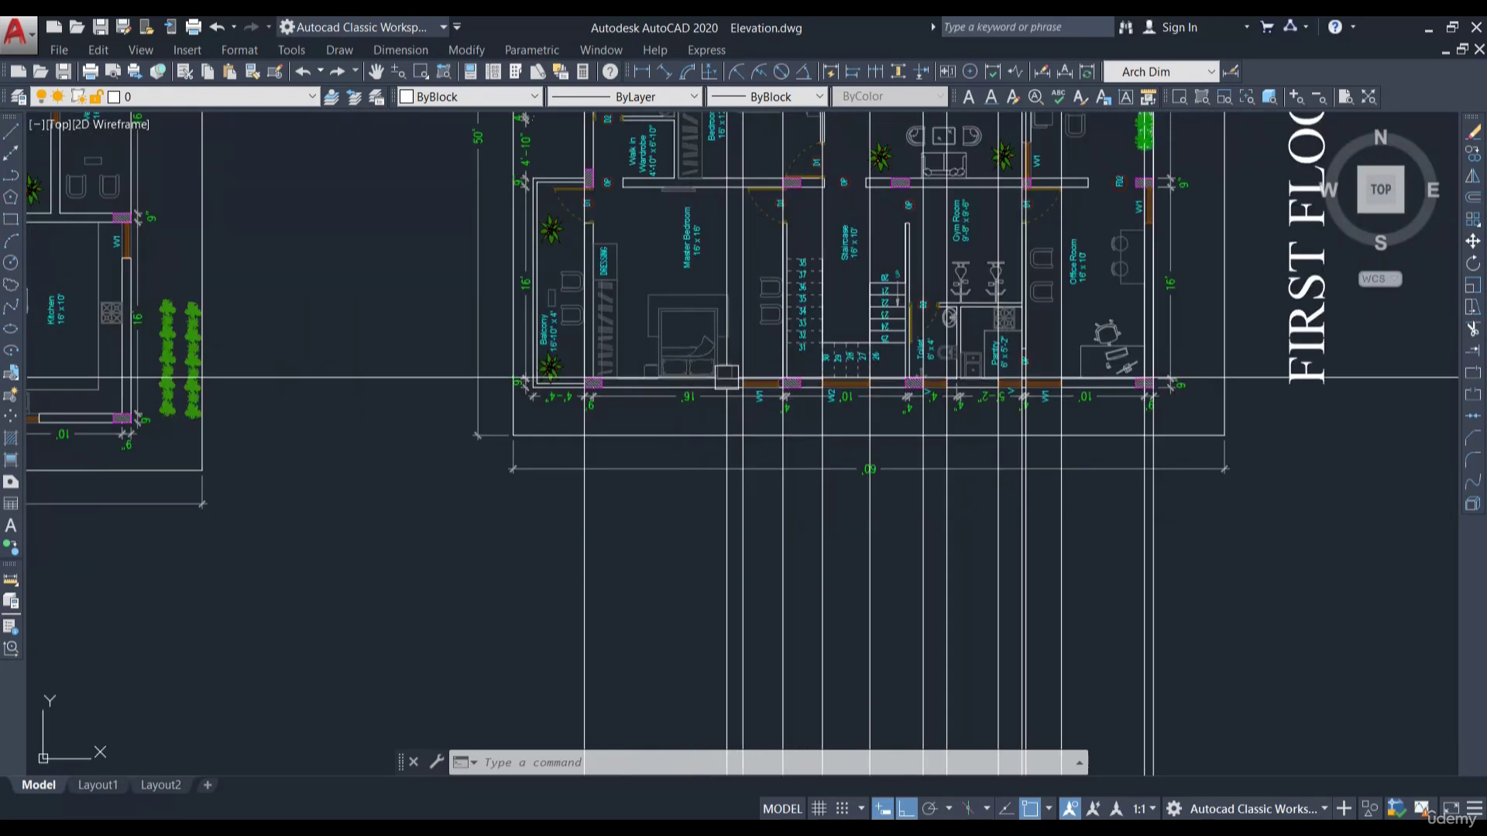
pyautogui.click(686, 338)
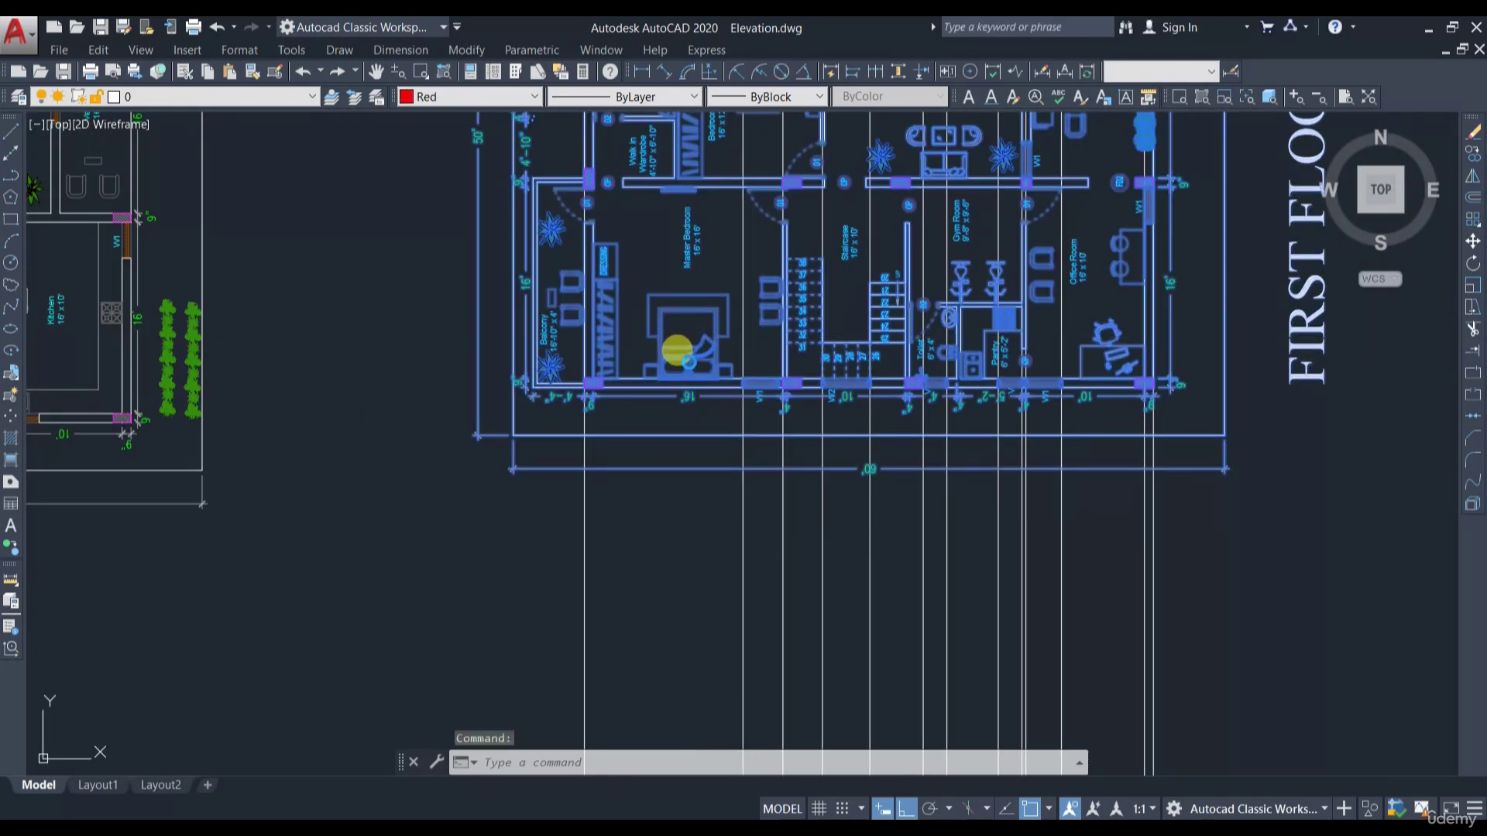
pyautogui.doubleClick(689, 361)
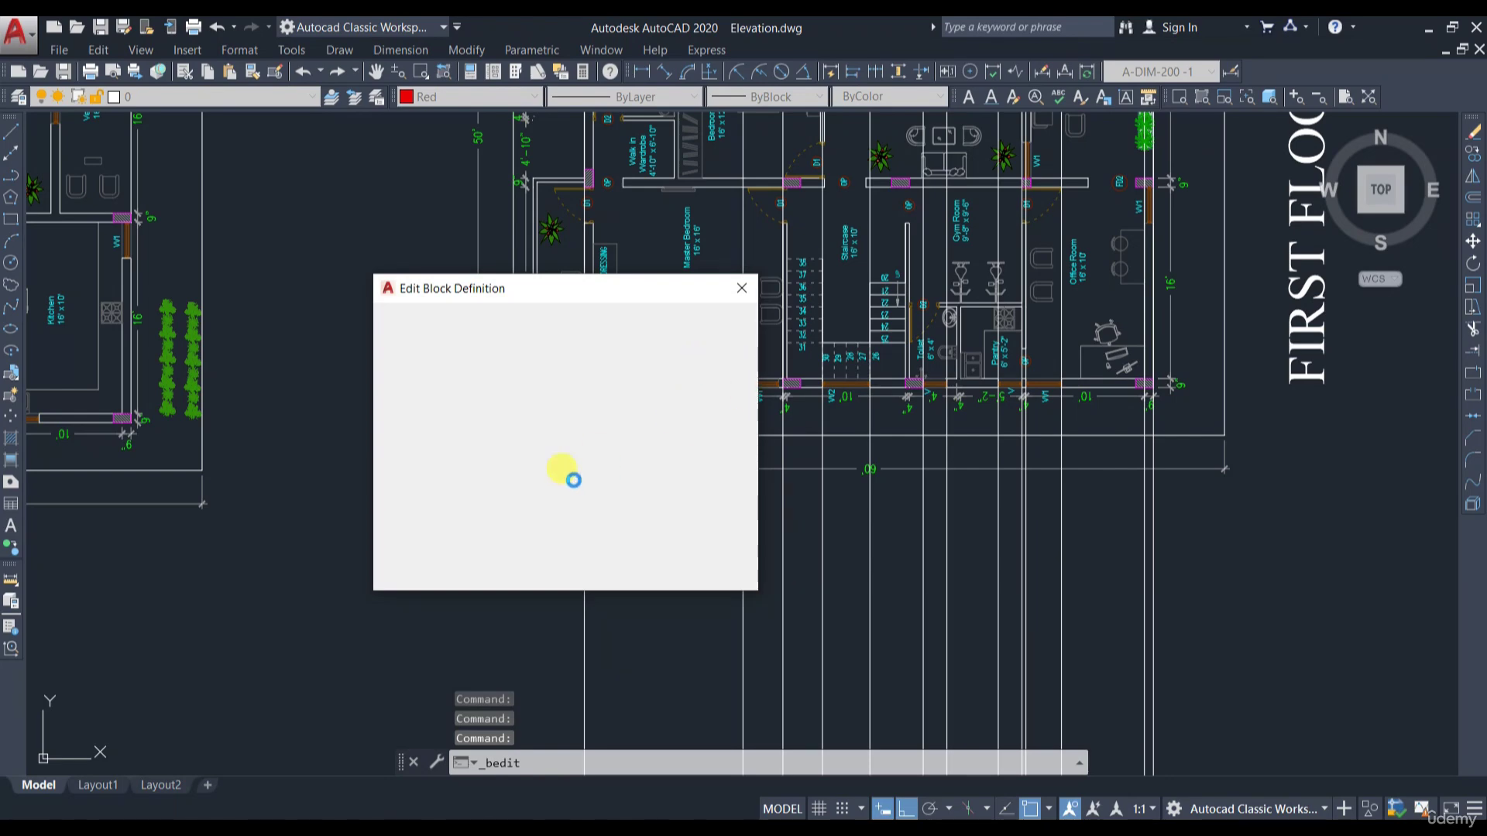
pyautogui.click(551, 573)
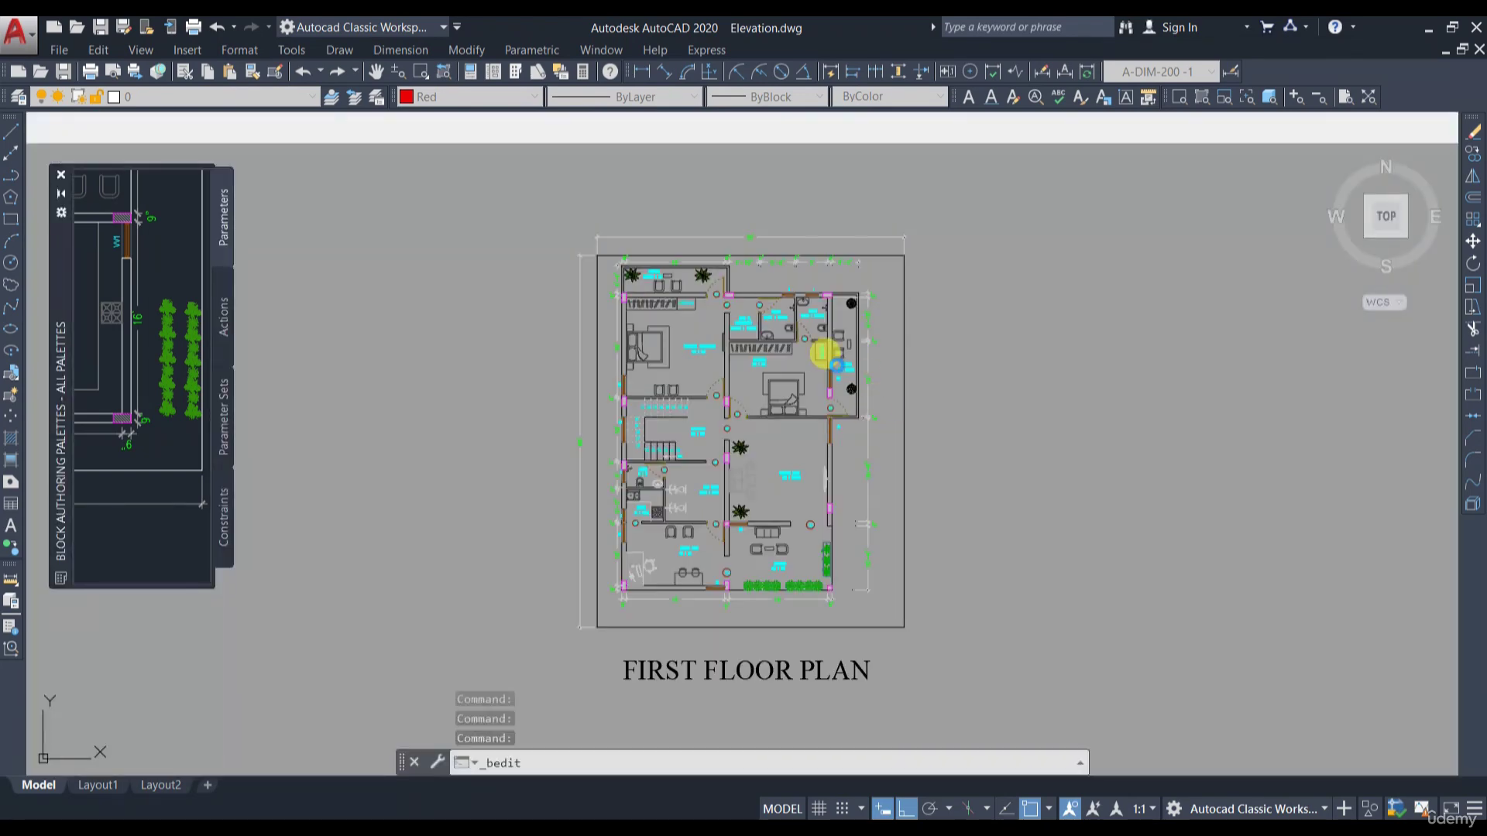
# Move the master bedroom's W1 window and label against the column beside the staircase, and close the Block Editor saving the changes
pyautogui.scroll(6, 676, 607)
pyautogui.moveTo(680, 213); pyautogui.dragTo(736, 554, button='middle')
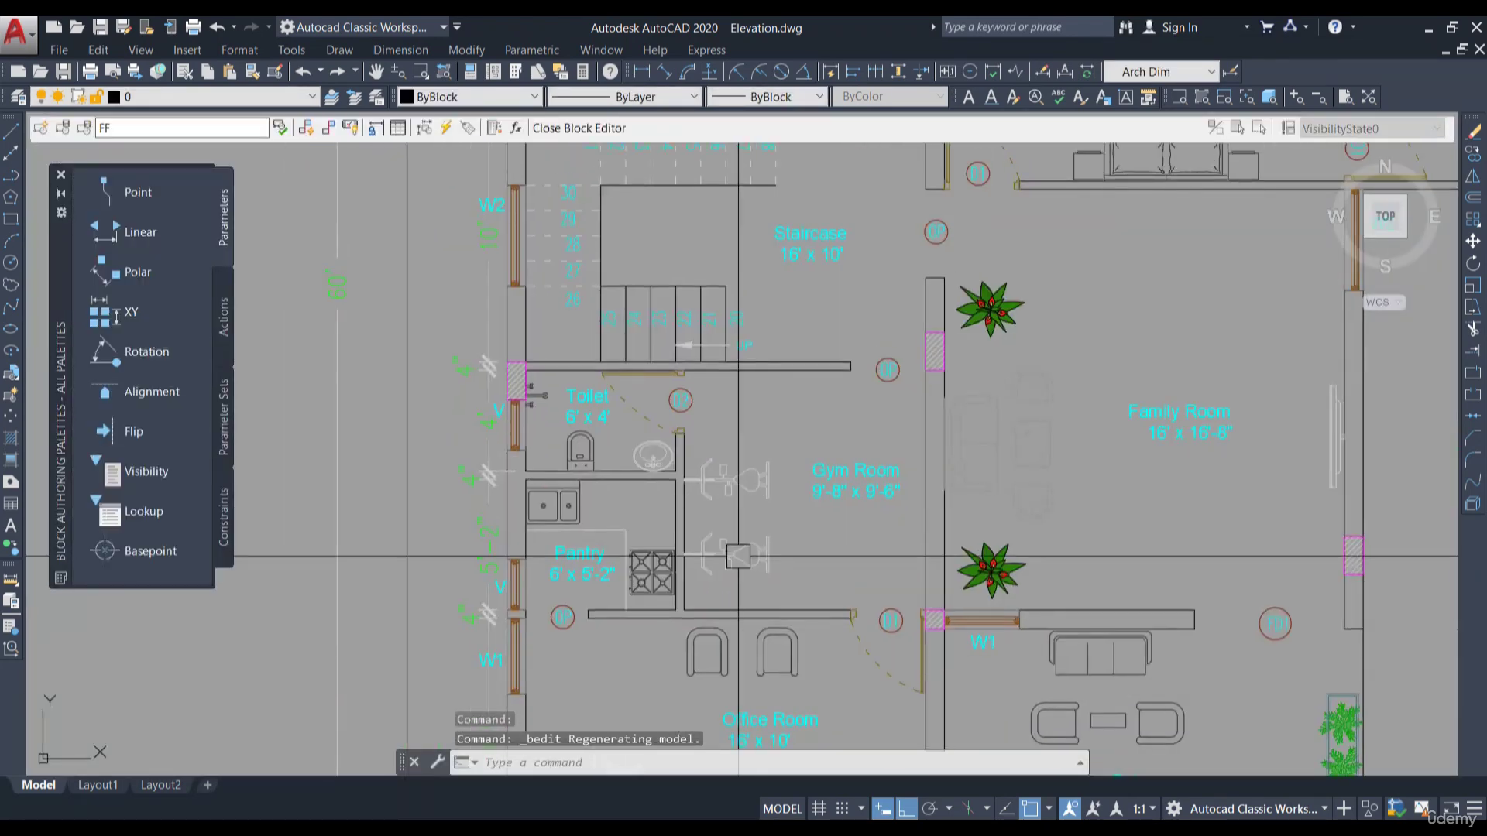
pyautogui.moveTo(573, 232); pyautogui.dragTo(632, 468, button='middle')
pyautogui.moveTo(600, 302); pyautogui.dragTo(654, 496, button='middle')
pyautogui.scroll(6, 647, 554)
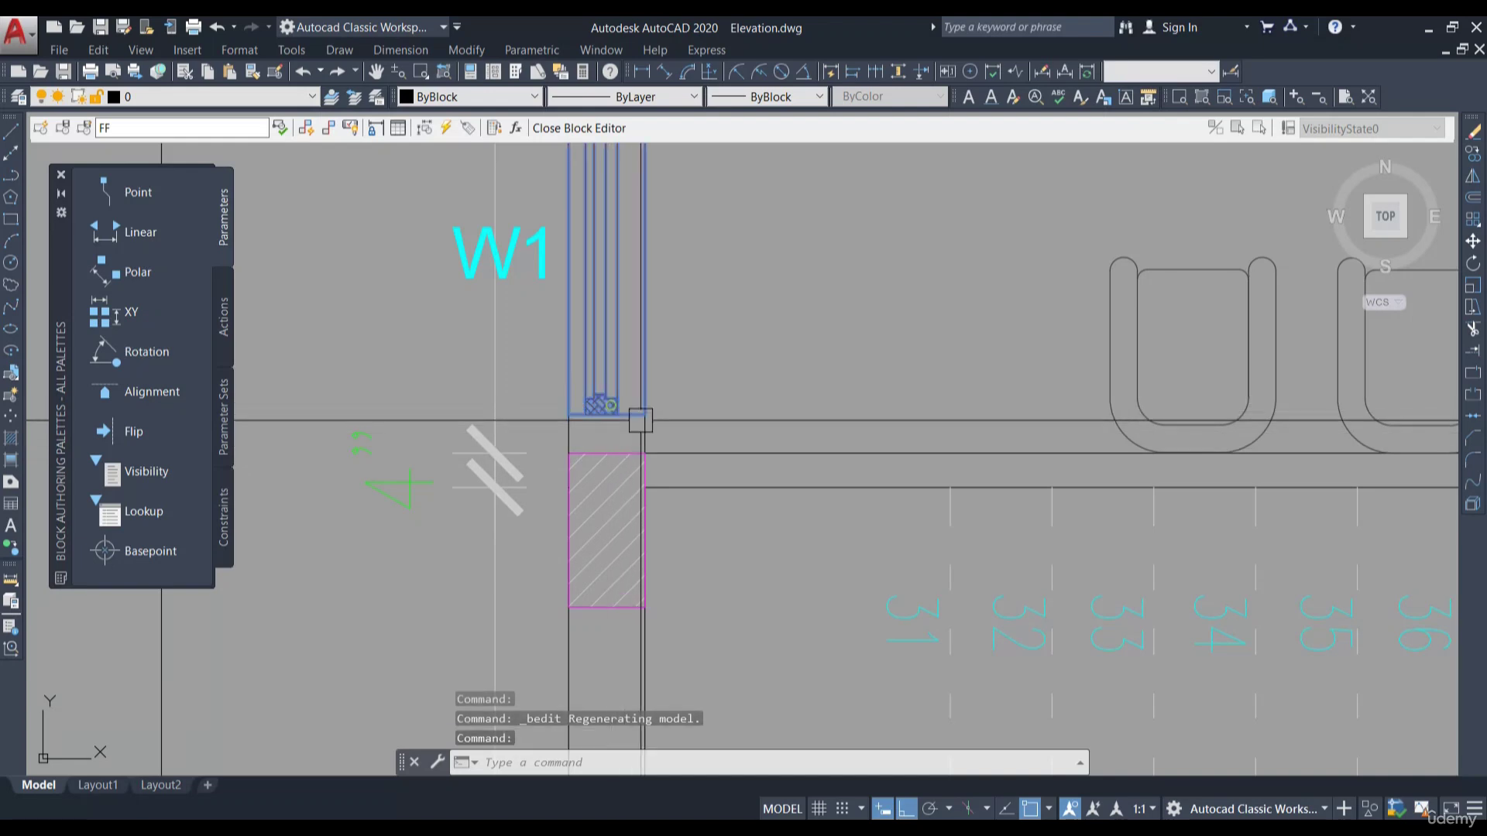
pyautogui.click(595, 328)
pyautogui.write('m')
pyautogui.press('Return')
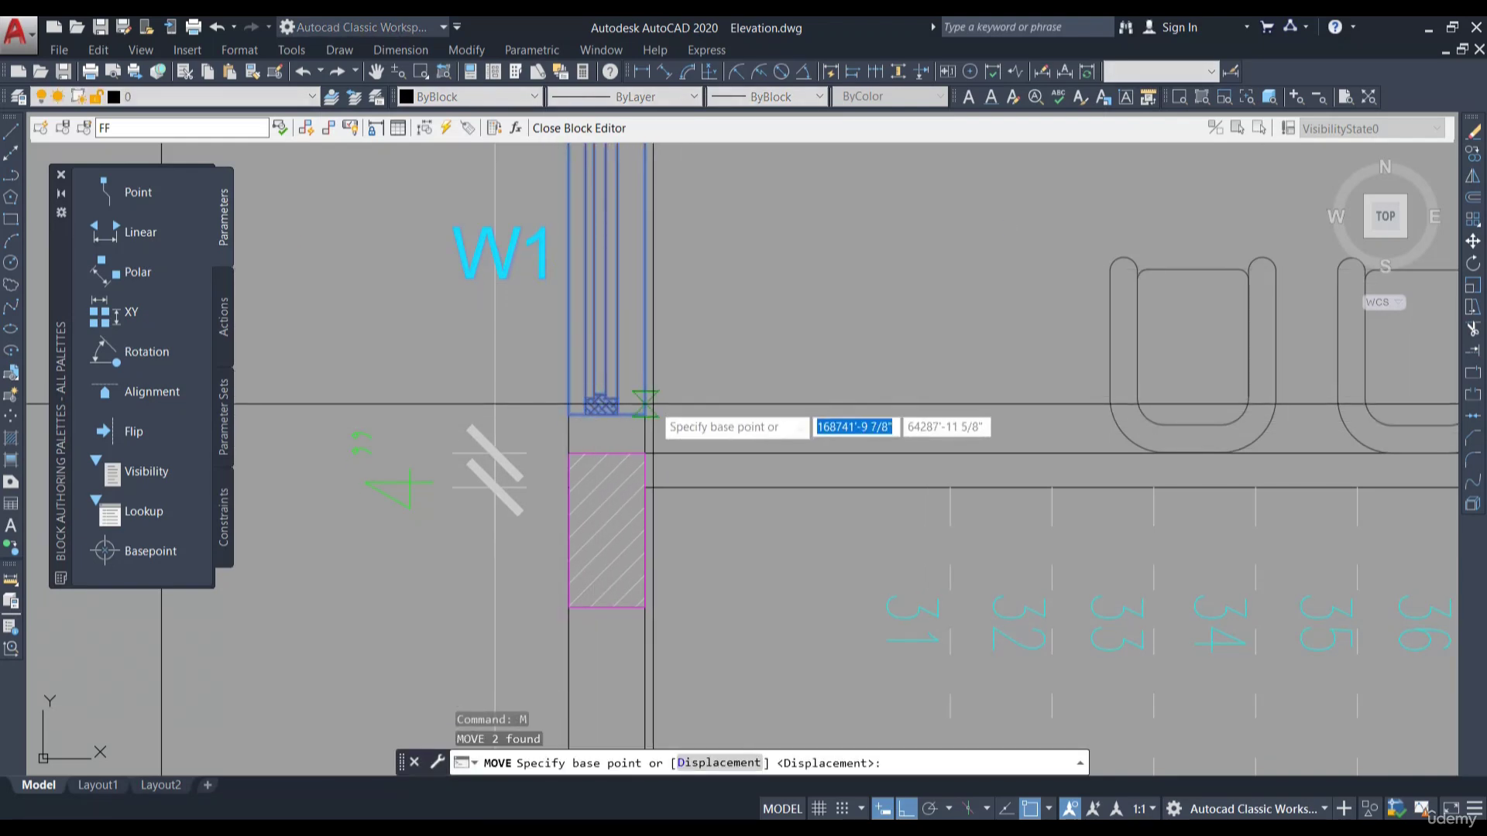
pyautogui.click(657, 402)
pyautogui.scroll(-5, 739, 354)
pyautogui.scroll(-4, 739, 354)
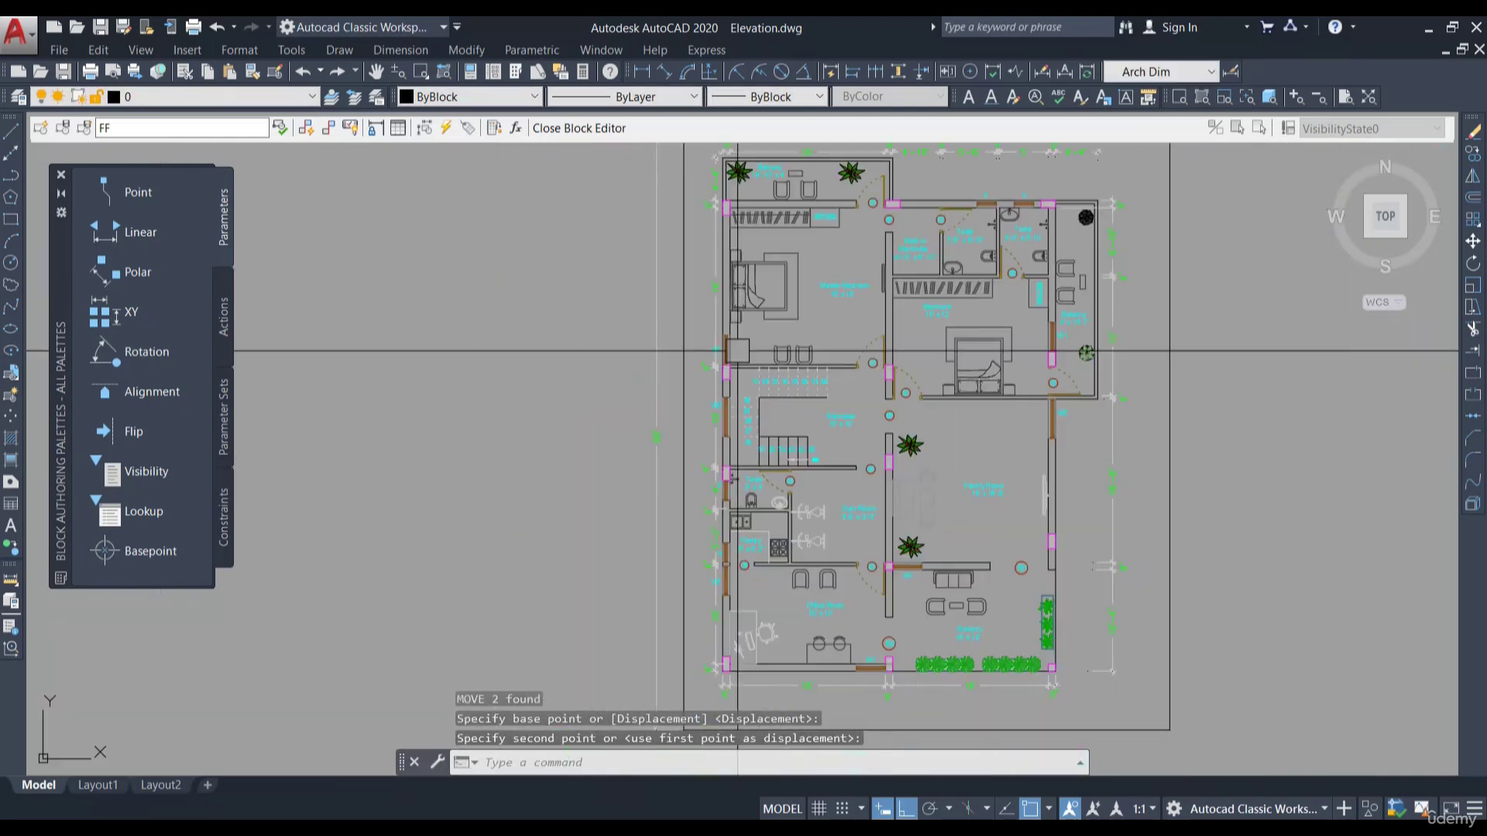
pyautogui.click(620, 129)
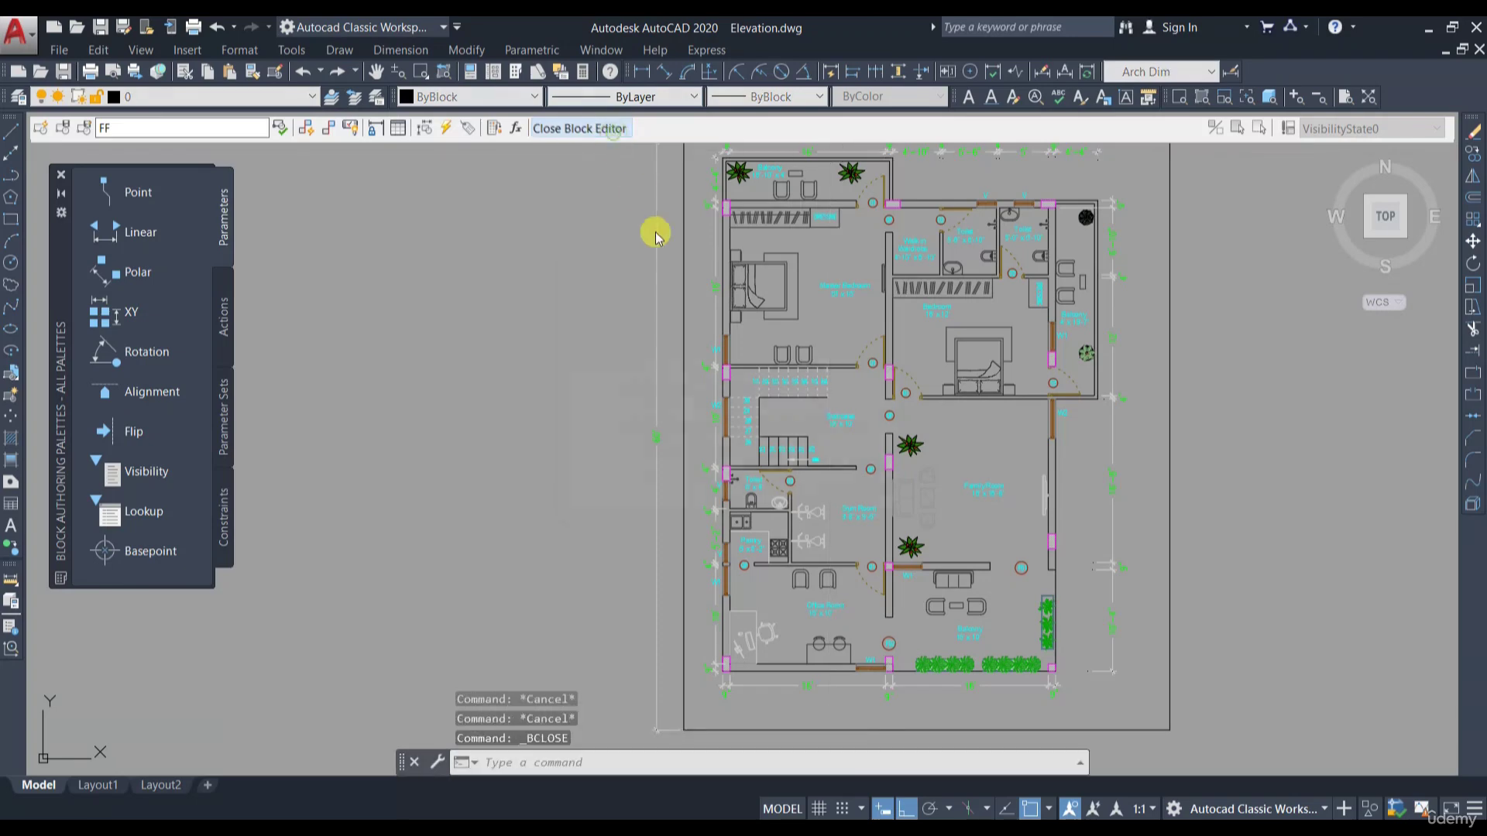
pyautogui.click(744, 385)
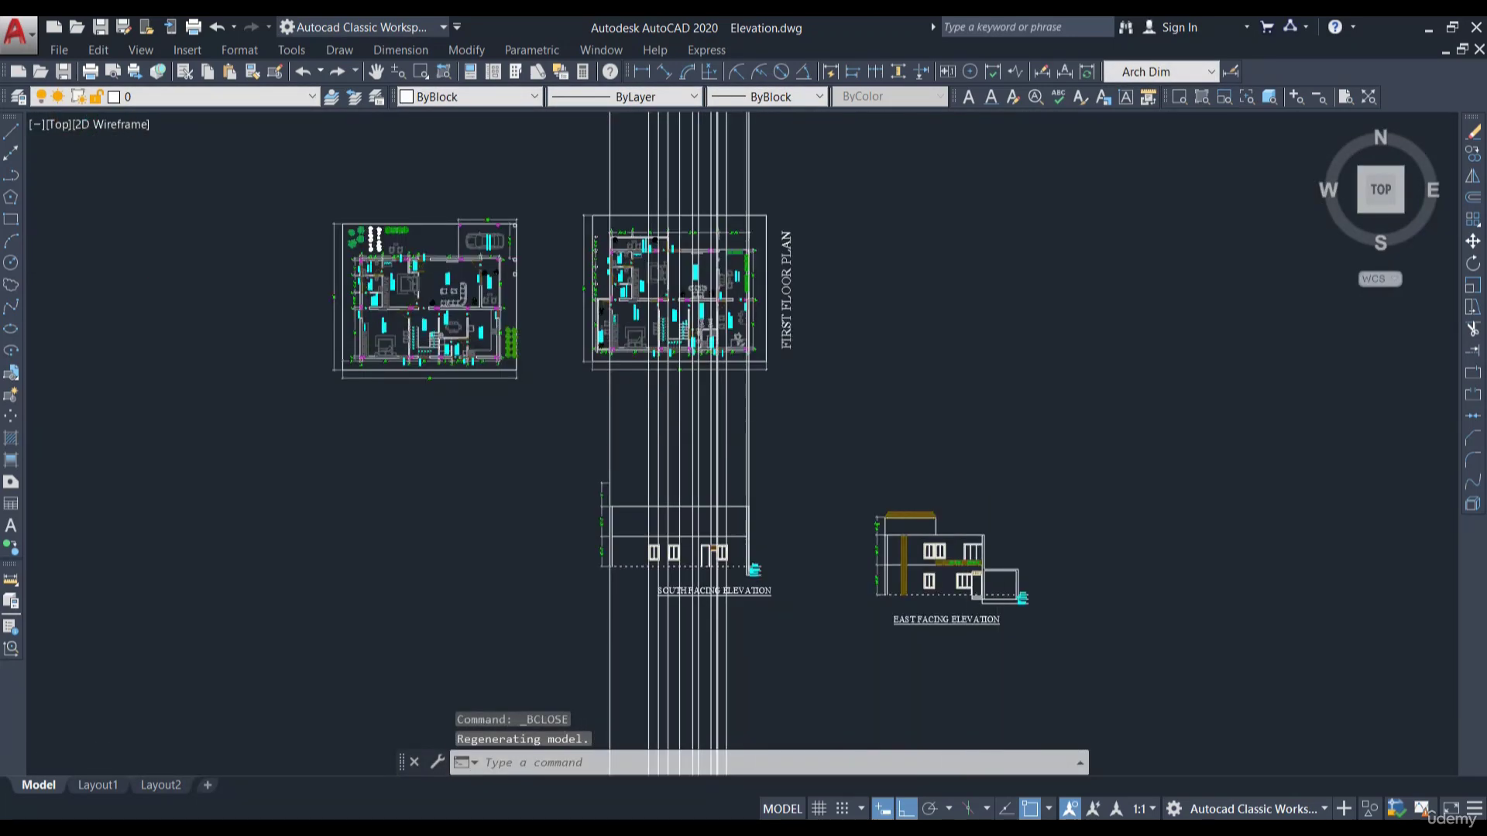
# Move the master bedroom's W1 window and label in the original first floor plan so the window meets the column beside the staircase
pyautogui.scroll(-3, 982, 448)
pyautogui.moveTo(1181, 444); pyautogui.dragTo(863, 434, button='middle')
pyautogui.scroll(3, 984, 474)
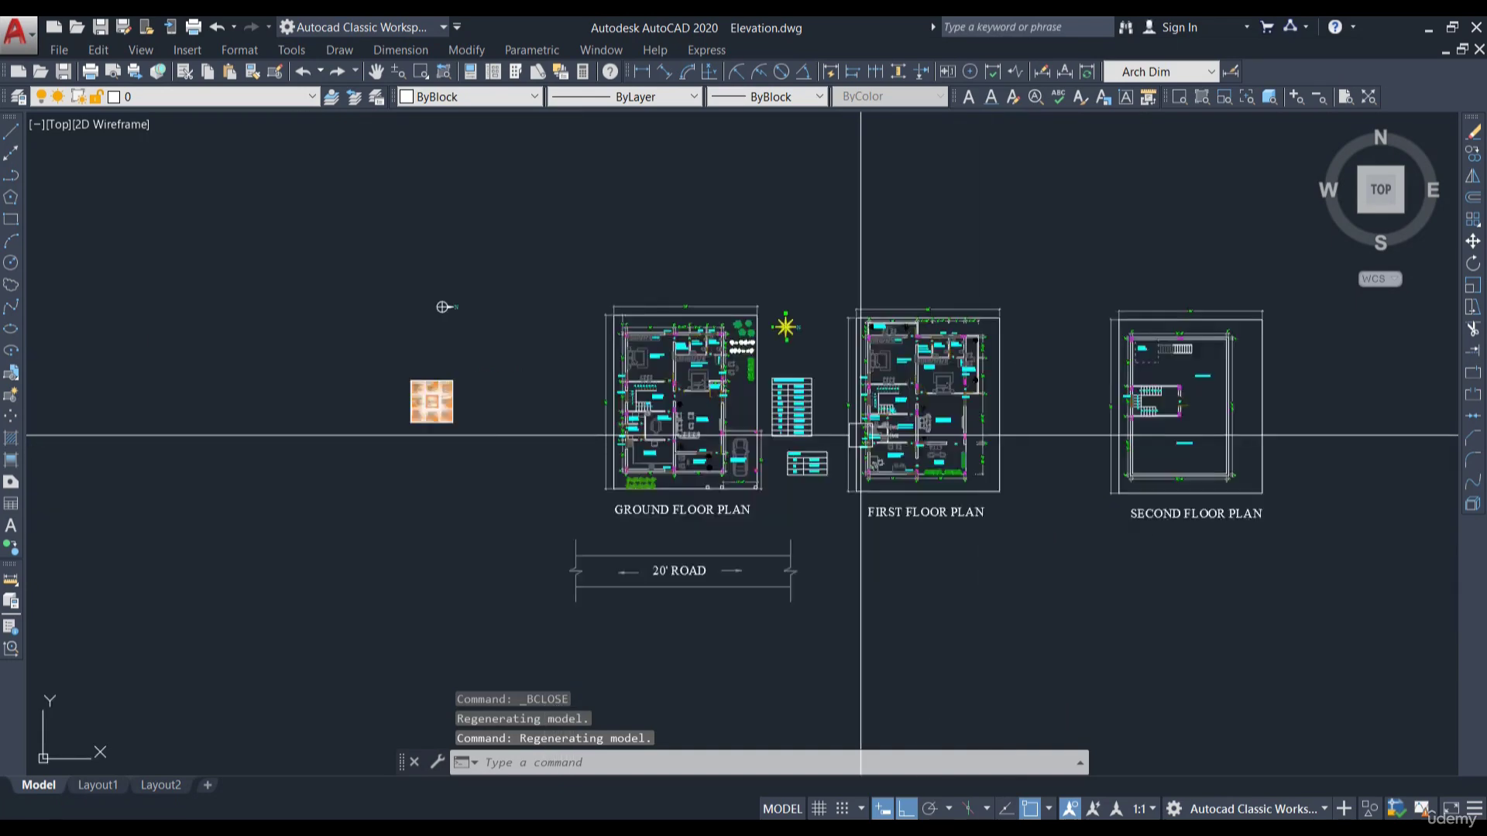
pyautogui.scroll(8, 860, 435)
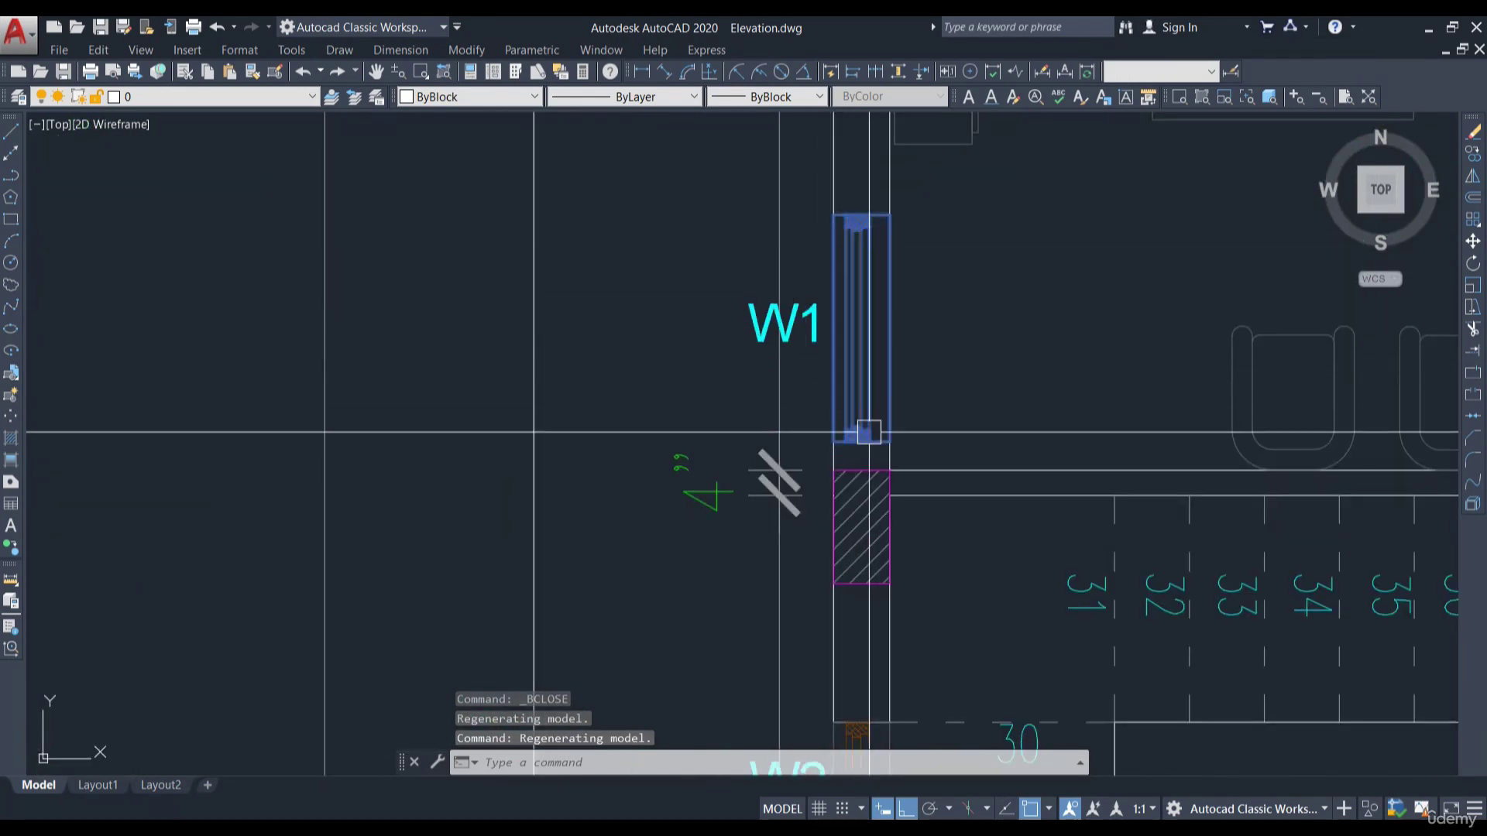
pyautogui.click(796, 308)
pyautogui.write('m')
pyautogui.press('Return')
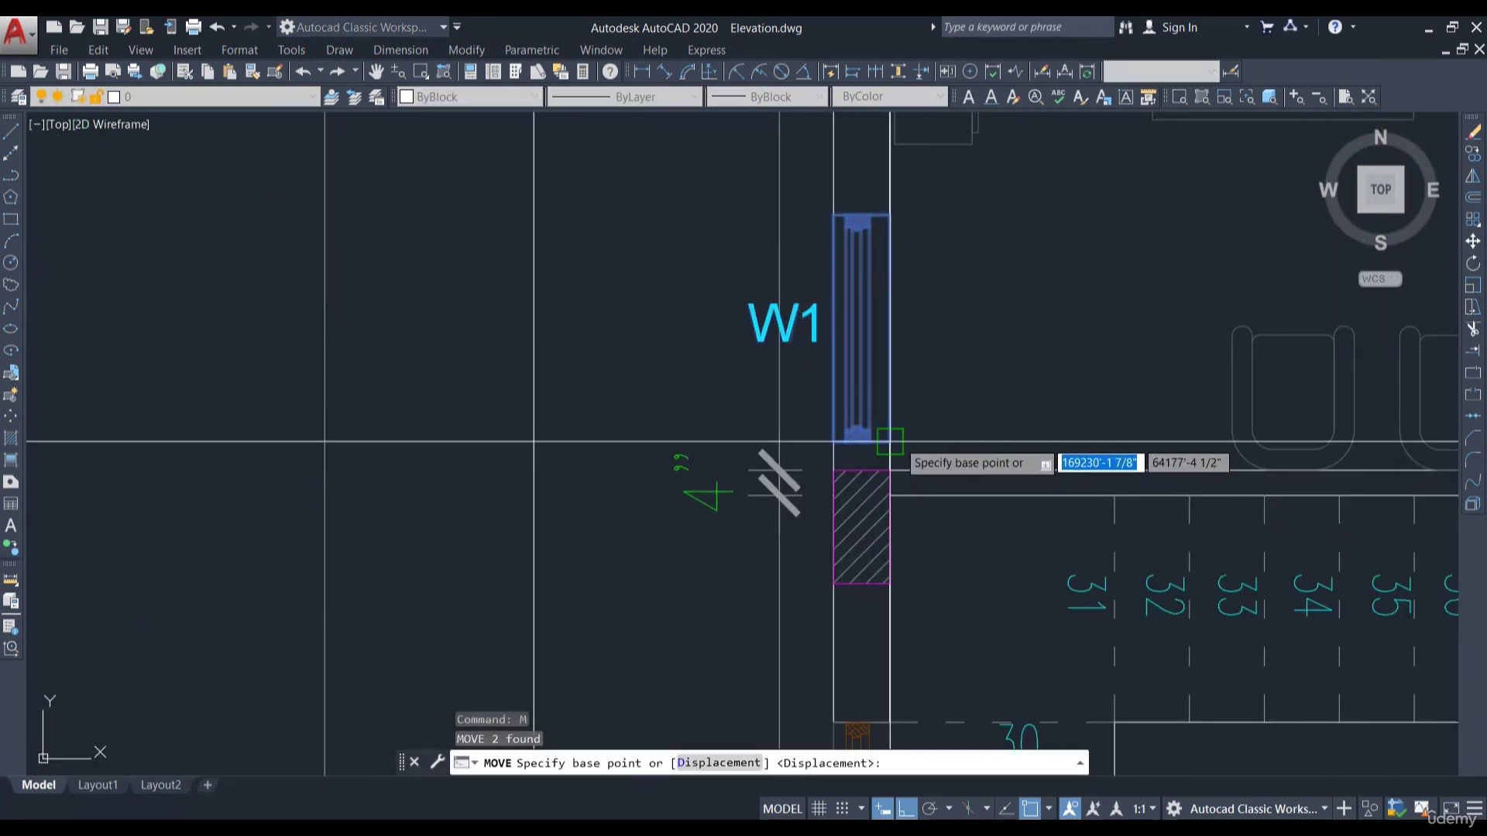
pyautogui.click(890, 441)
pyautogui.click(890, 465)
pyautogui.scroll(-10, 933, 441)
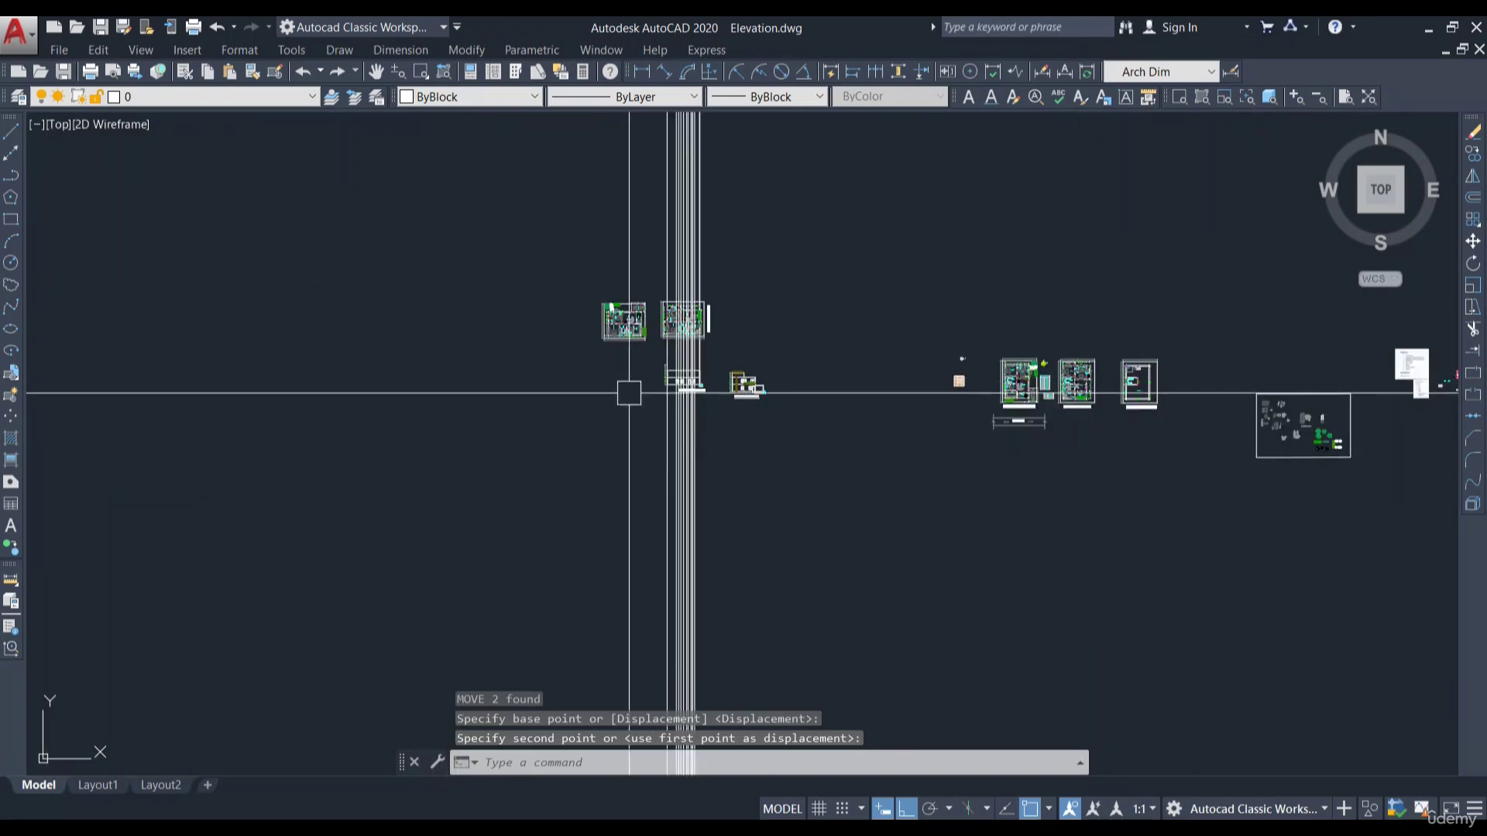
# Offset the first floor's base line on the south facing elevation upward by 2'6"
pyautogui.scroll(4, 712, 504)
pyautogui.scroll(8, 820, 490)
pyautogui.write('o')
pyautogui.press('Return')
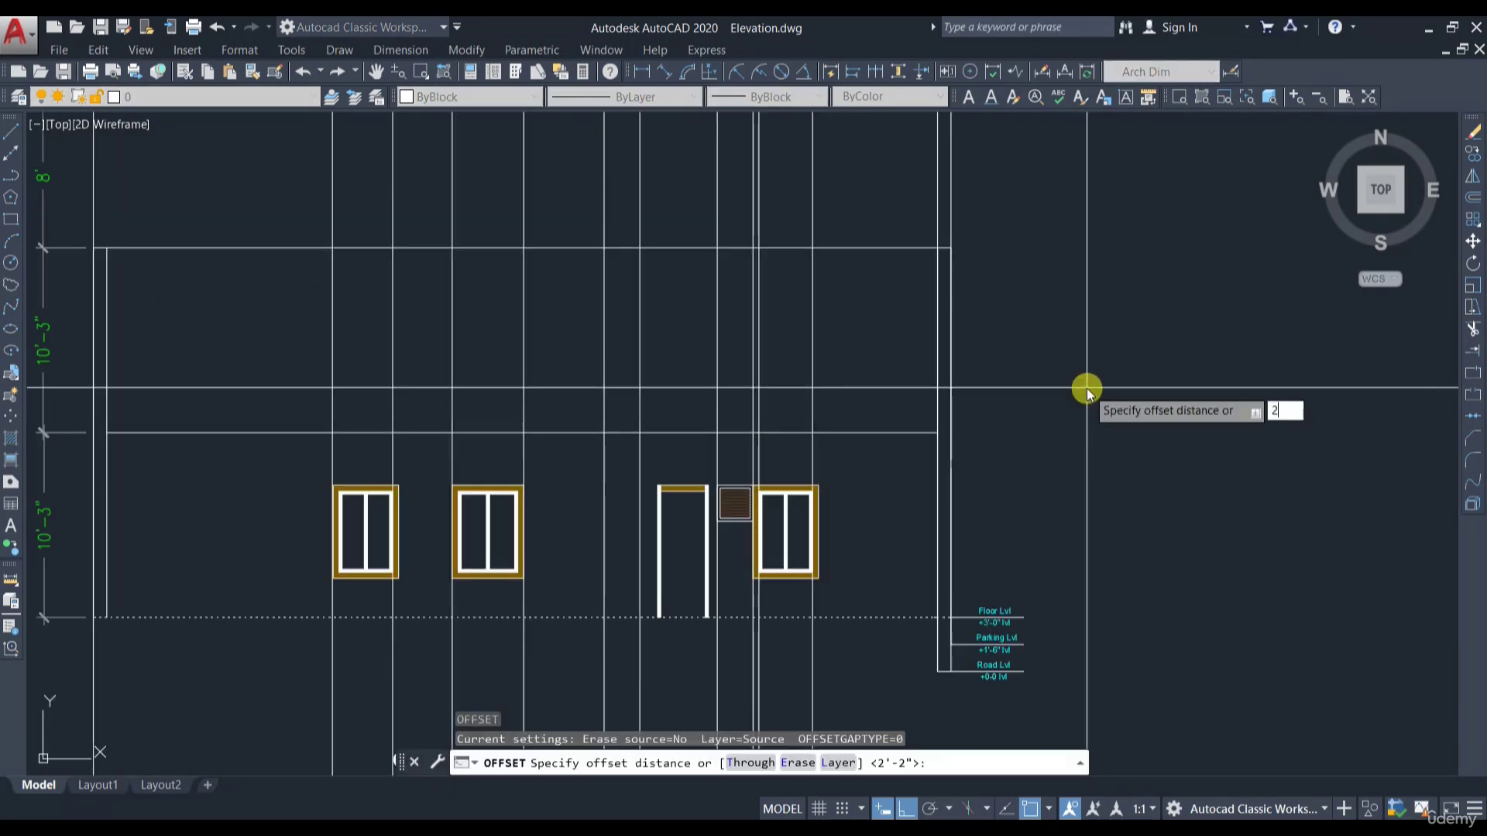
pyautogui.press('Return')
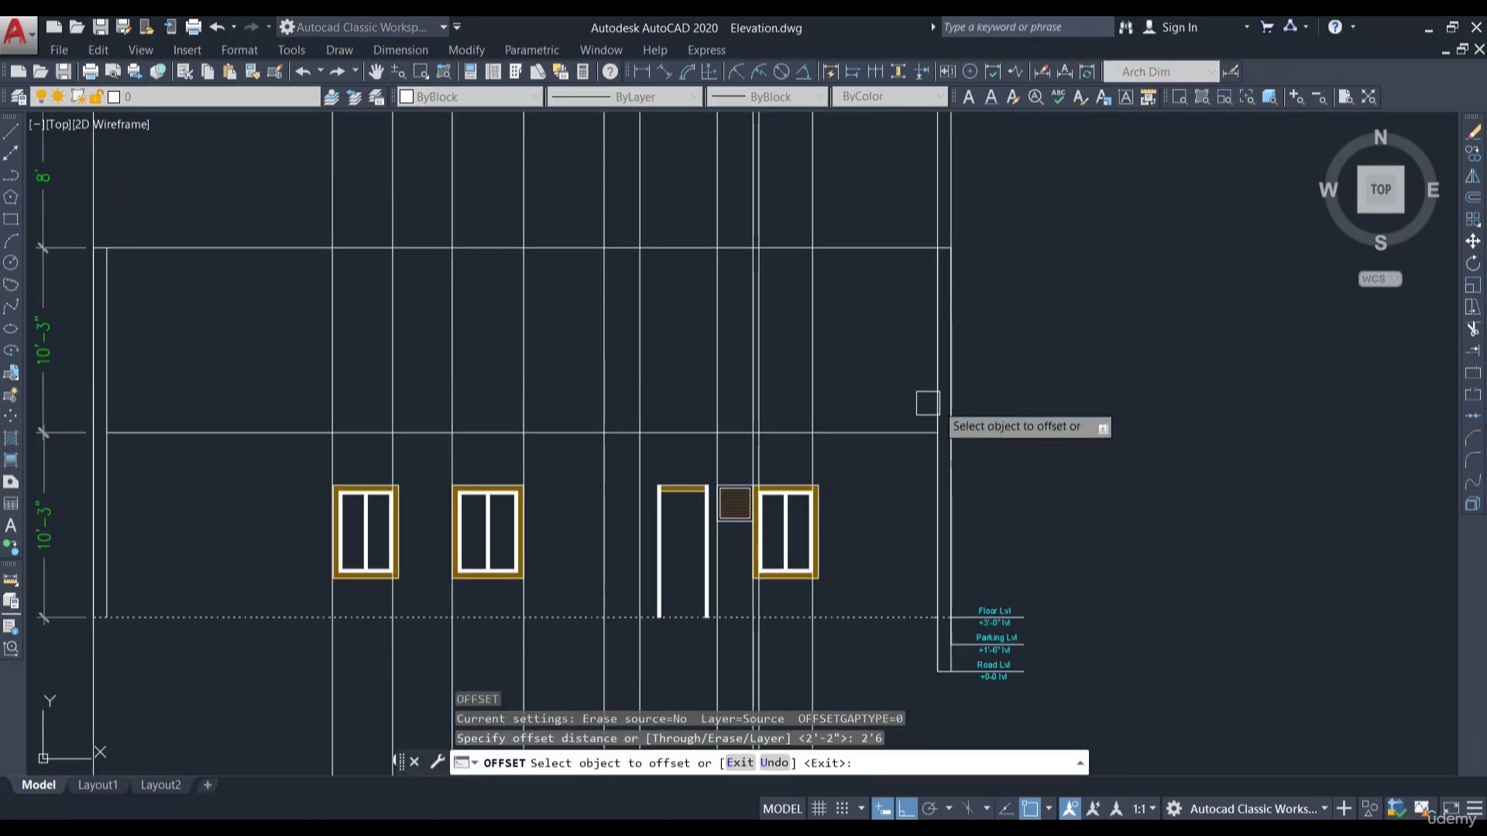
pyautogui.click(913, 432)
pyautogui.click(891, 379)
pyautogui.press('Escape')
pyautogui.moveTo(868, 387); pyautogui.dragTo(976, 391, button='middle')
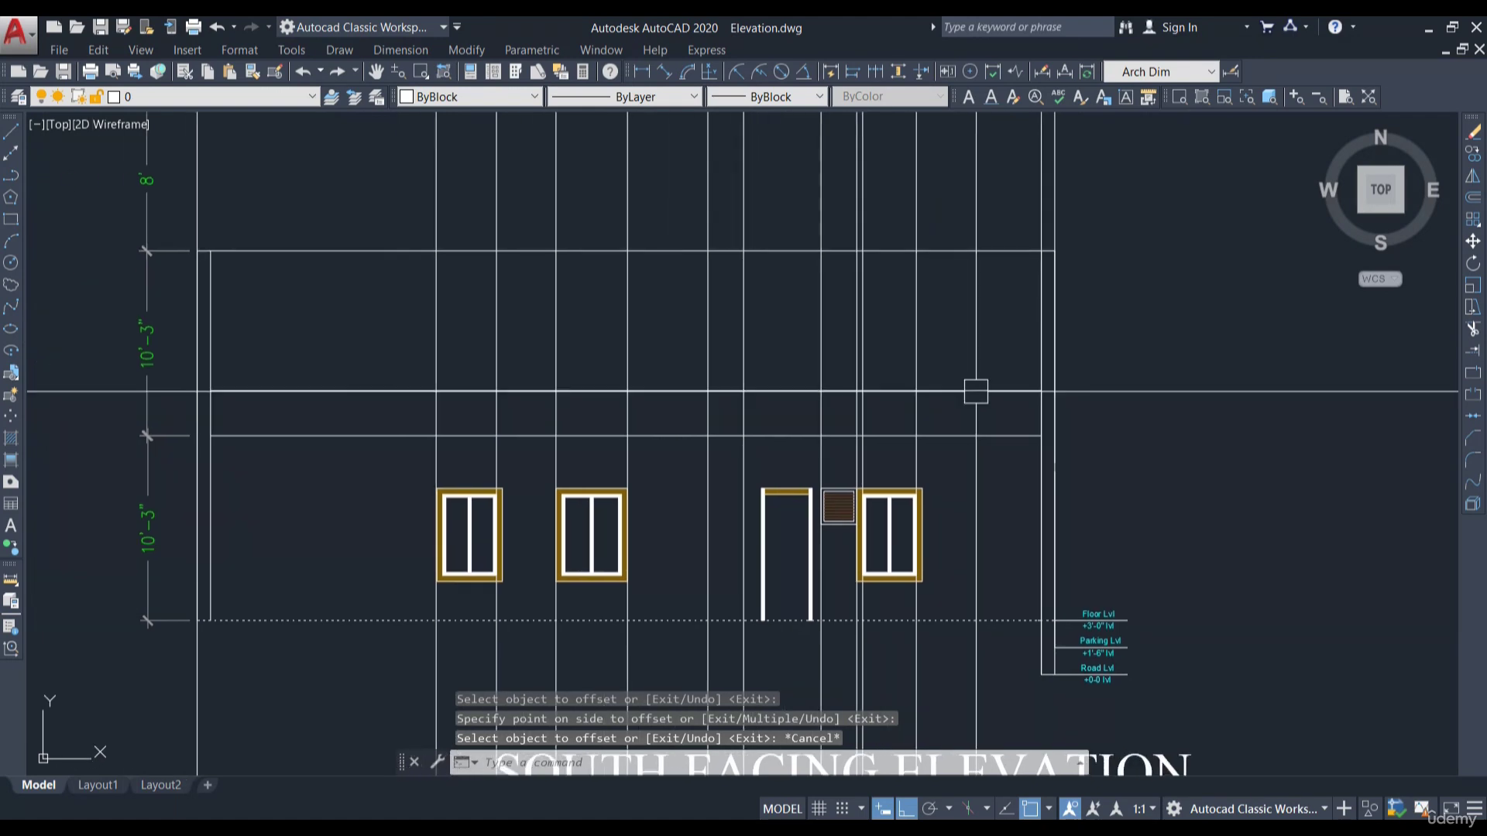
# Trim the first floor sill line outside the rightmost window opening and trim that opening's two edge lines above the sill
pyautogui.write('tr')
pyautogui.press('Return')
pyautogui.scroll(2, 969, 380)
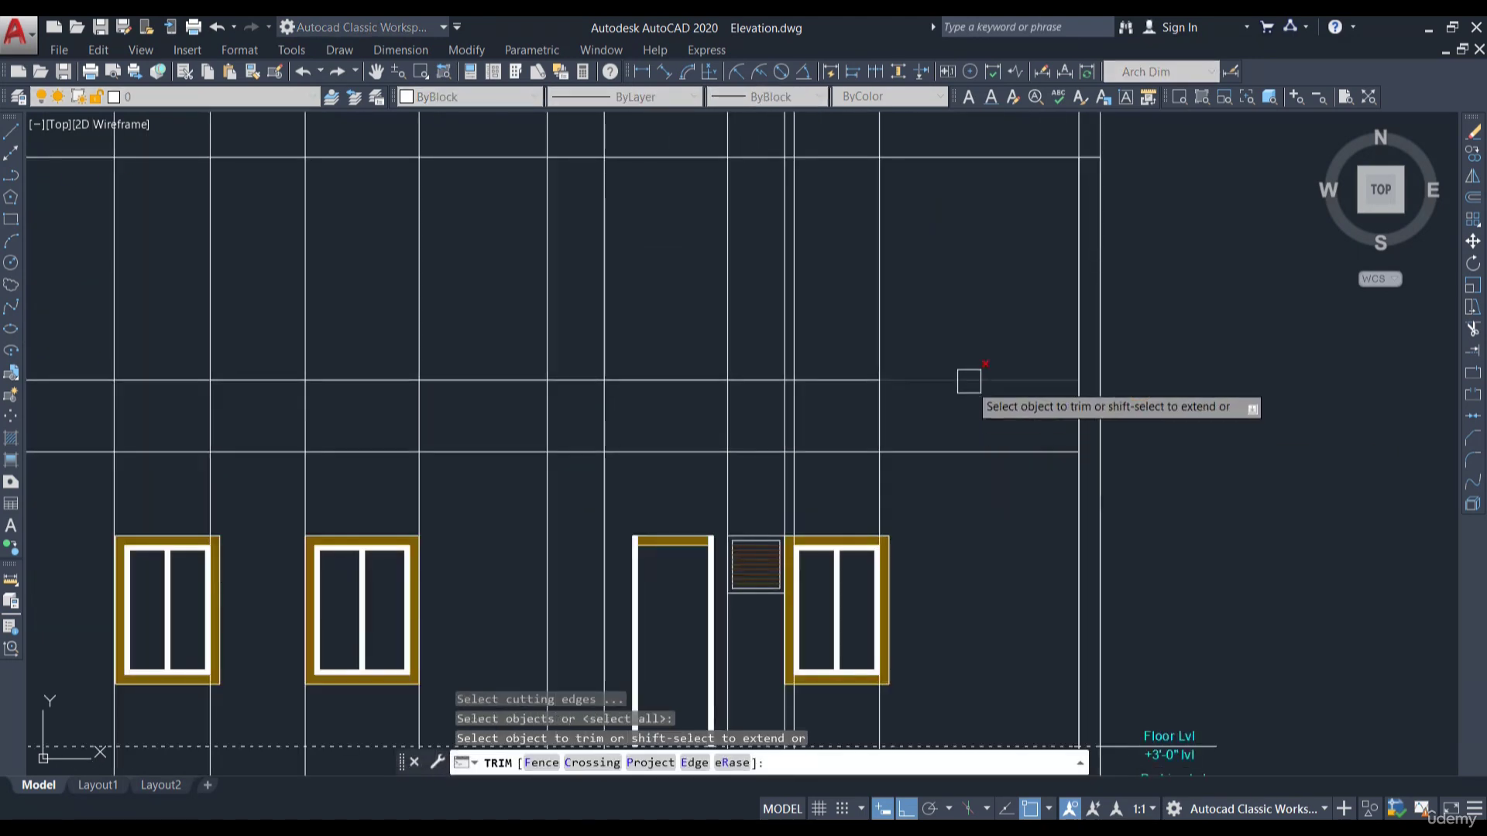
pyautogui.scroll(-7, 886, 508)
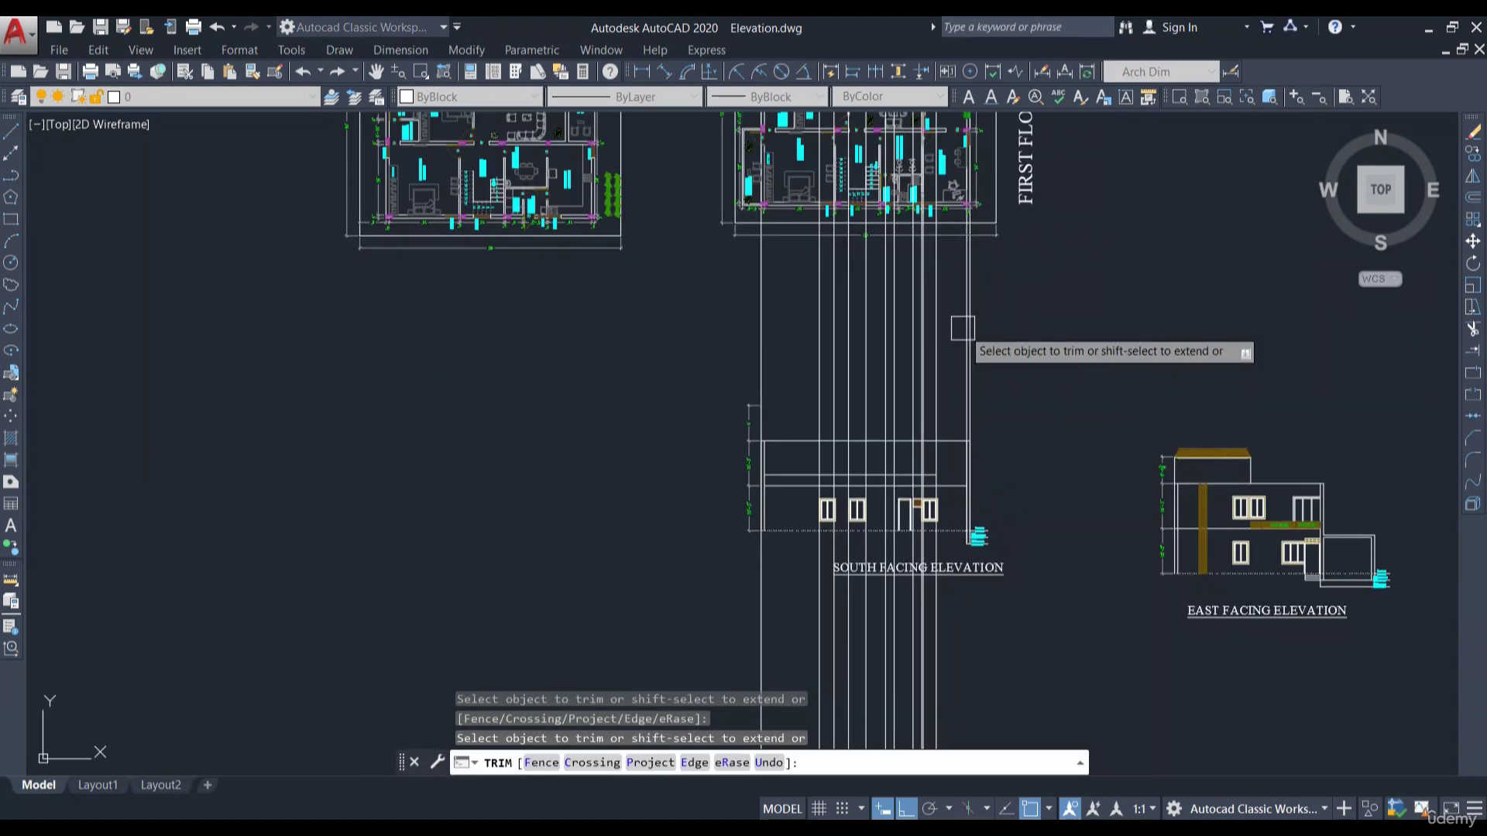
pyautogui.scroll(9, 1114, 375)
pyautogui.moveTo(1114, 375); pyautogui.dragTo(1071, 438, button='middle')
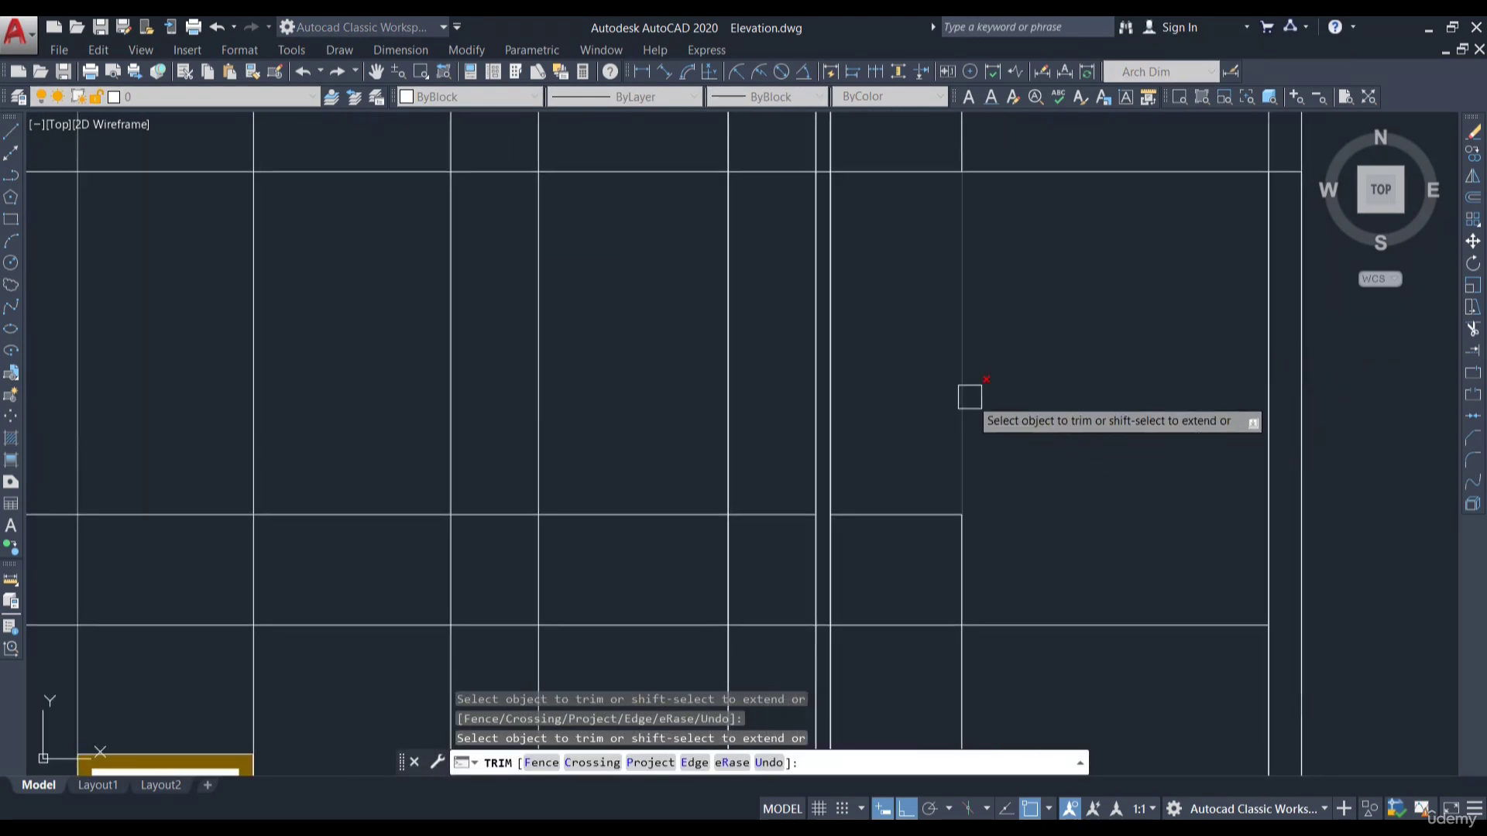
pyautogui.click(992, 365)
pyautogui.click(836, 360)
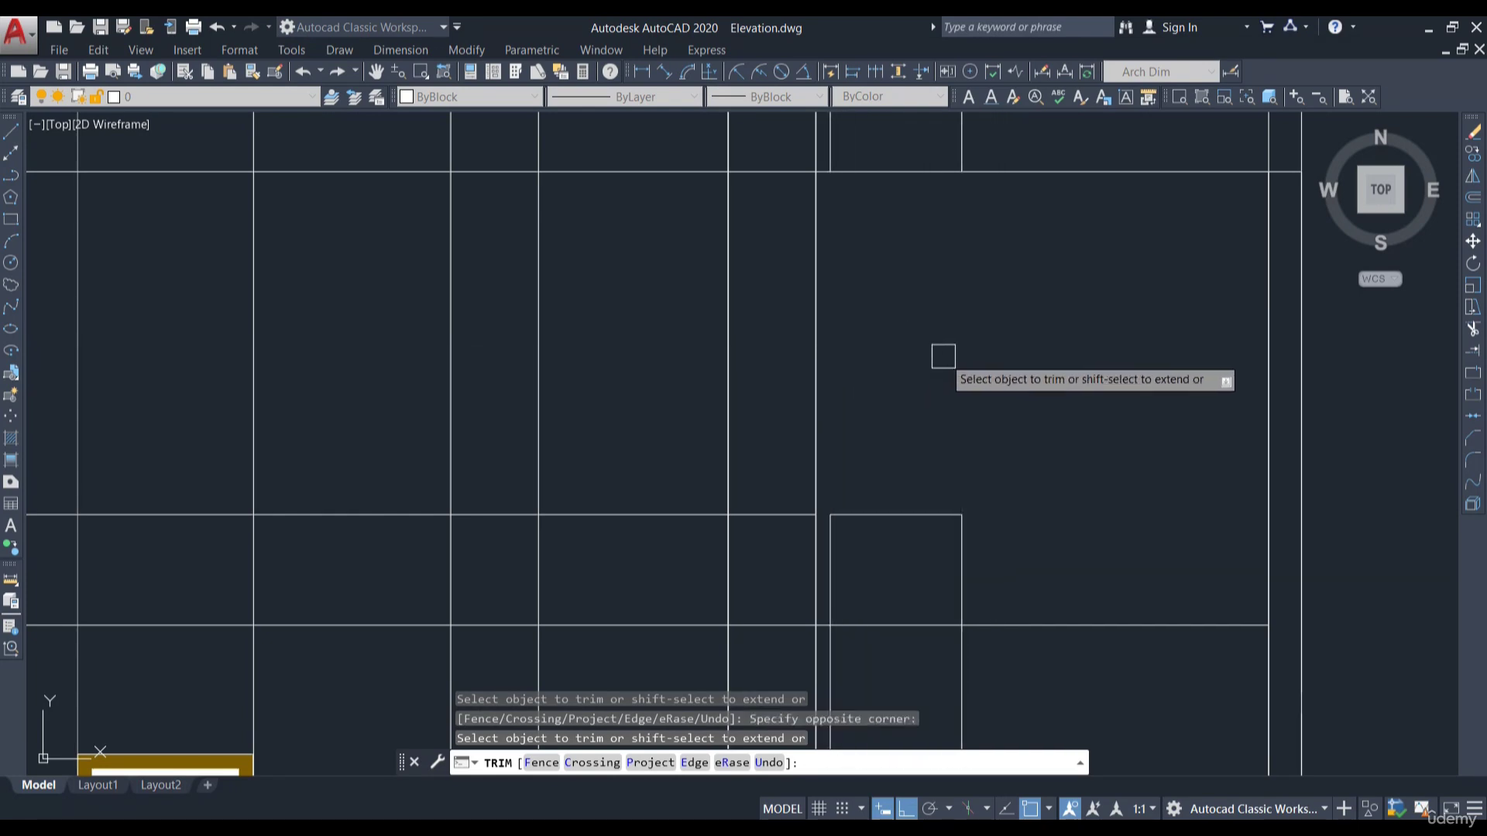
# Erase the two leftover edge lines of the rightmost window above the first floor's top line
pyautogui.scroll(-5, 944, 356)
pyautogui.press('Escape')
pyautogui.scroll(5, 958, 280)
pyautogui.click(947, 266)
pyautogui.click(810, 276)
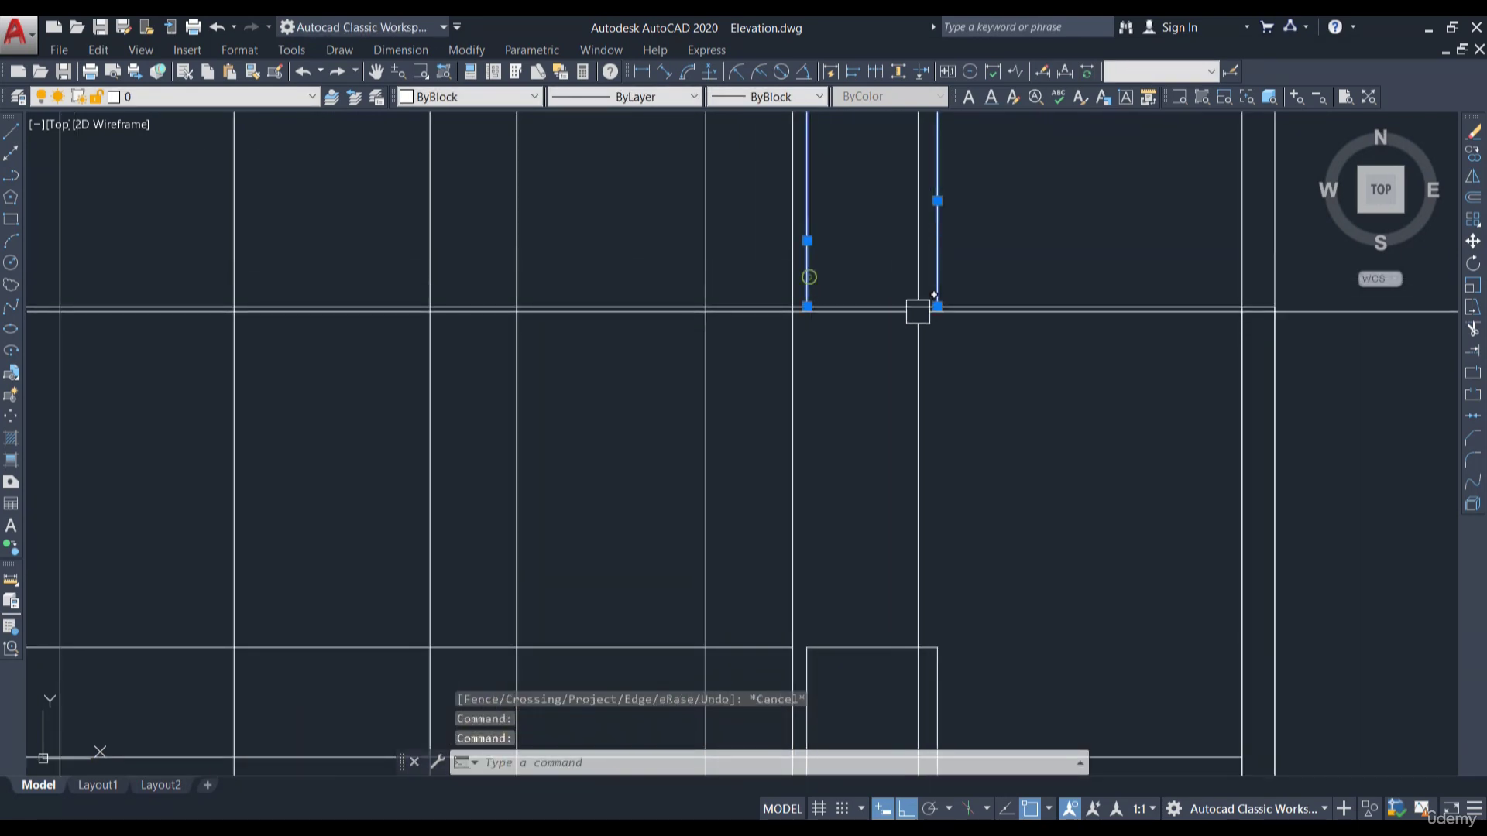
pyautogui.write('e')
pyautogui.press('Return')
pyautogui.scroll(-5, 813, 290)
pyautogui.moveTo(927, 355); pyautogui.dragTo(926, 292, button='middle')
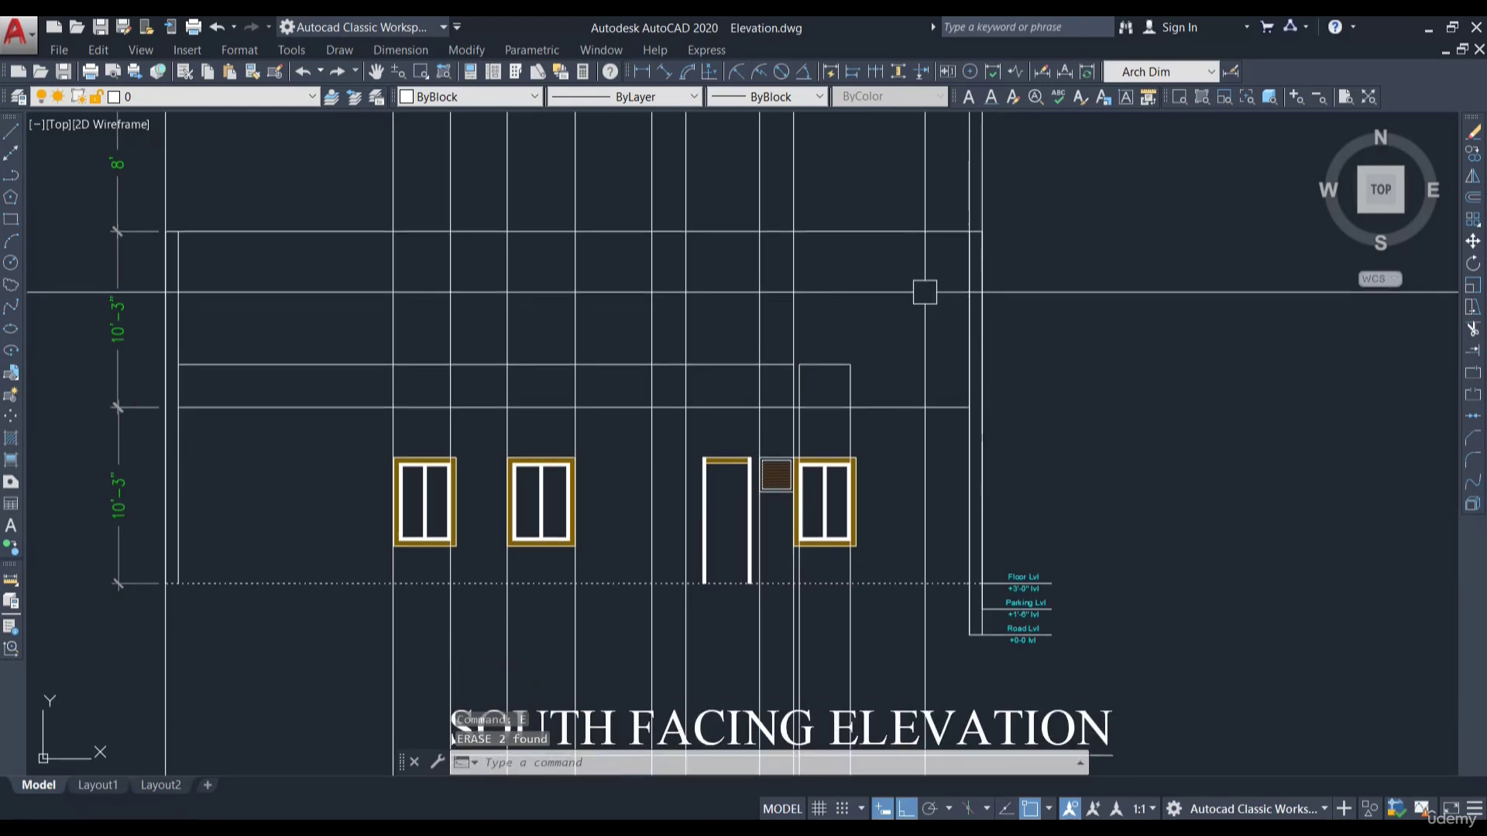
# Copy the leftmost ground floor window from its inner frame's bottom midpoint to the midpoint of the rightmost first floor sill line
pyautogui.moveTo(479, 471); pyautogui.dragTo(717, 376, button='middle')
pyautogui.press('Escape')
pyautogui.scroll(5, 718, 375)
pyautogui.scroll(-6, 771, 330)
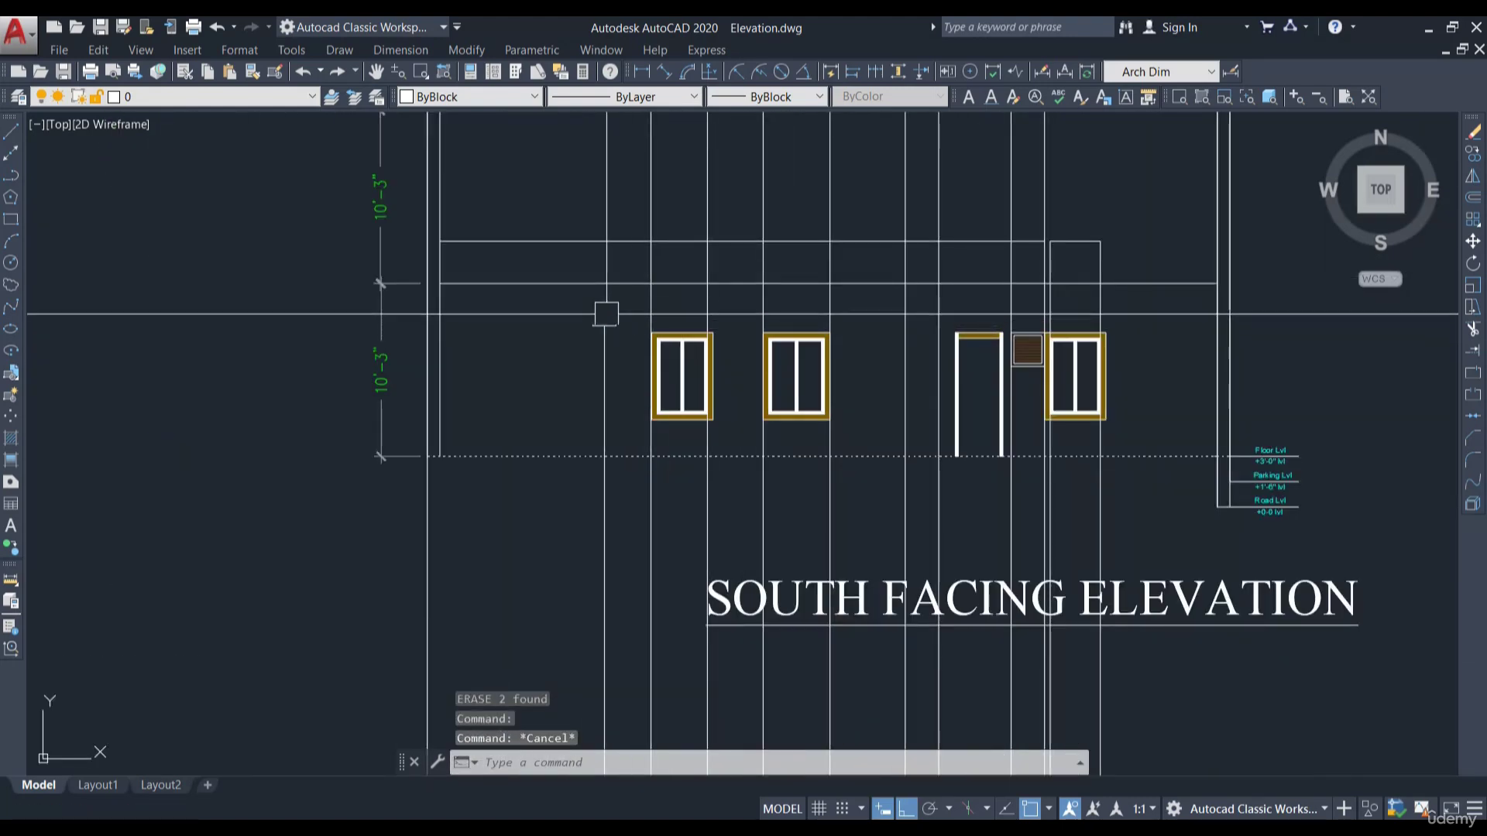
pyautogui.click(597, 315)
pyautogui.click(742, 426)
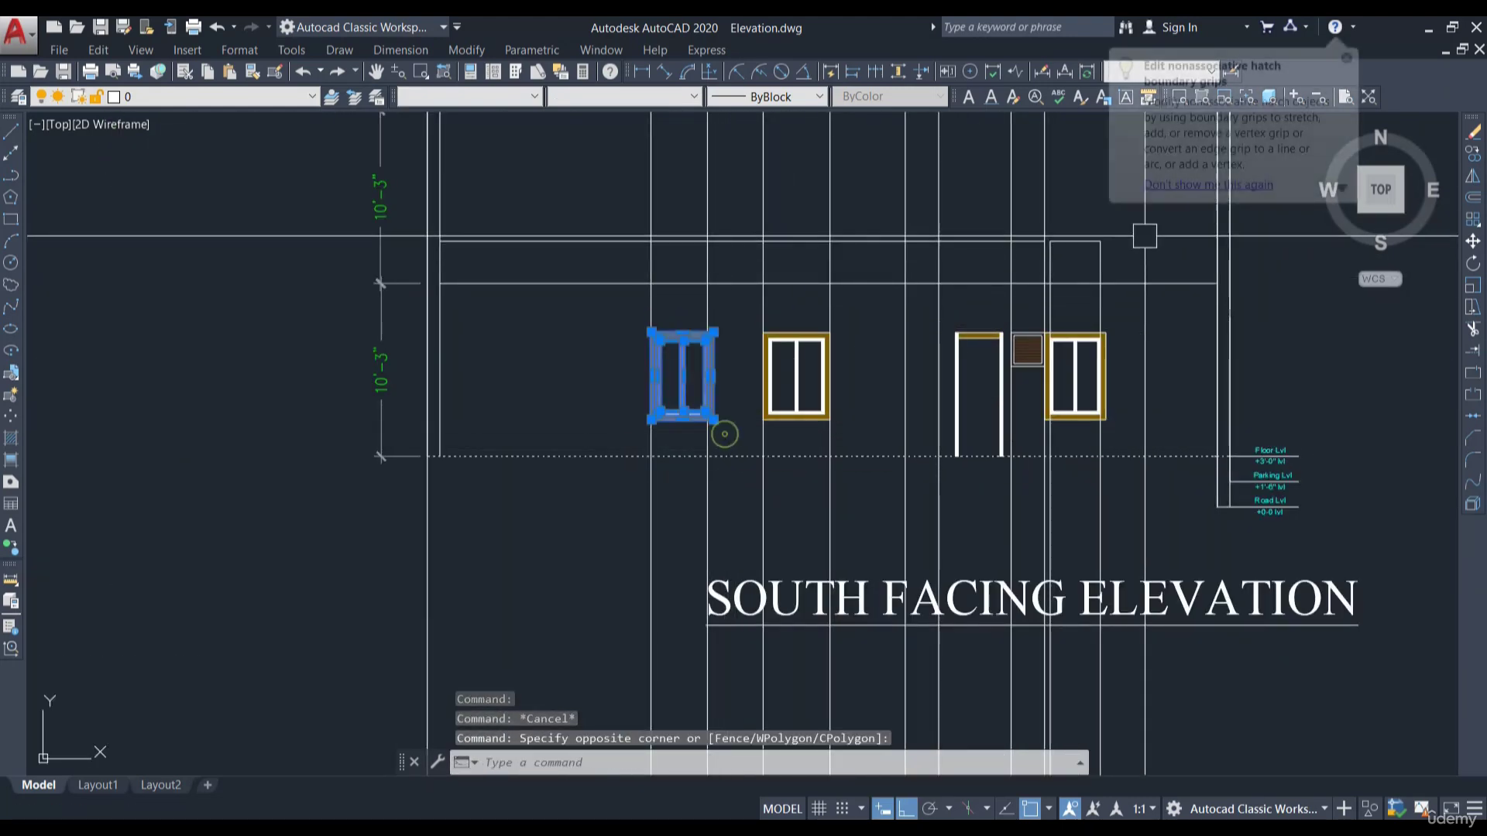
pyautogui.scroll(5, 761, 267)
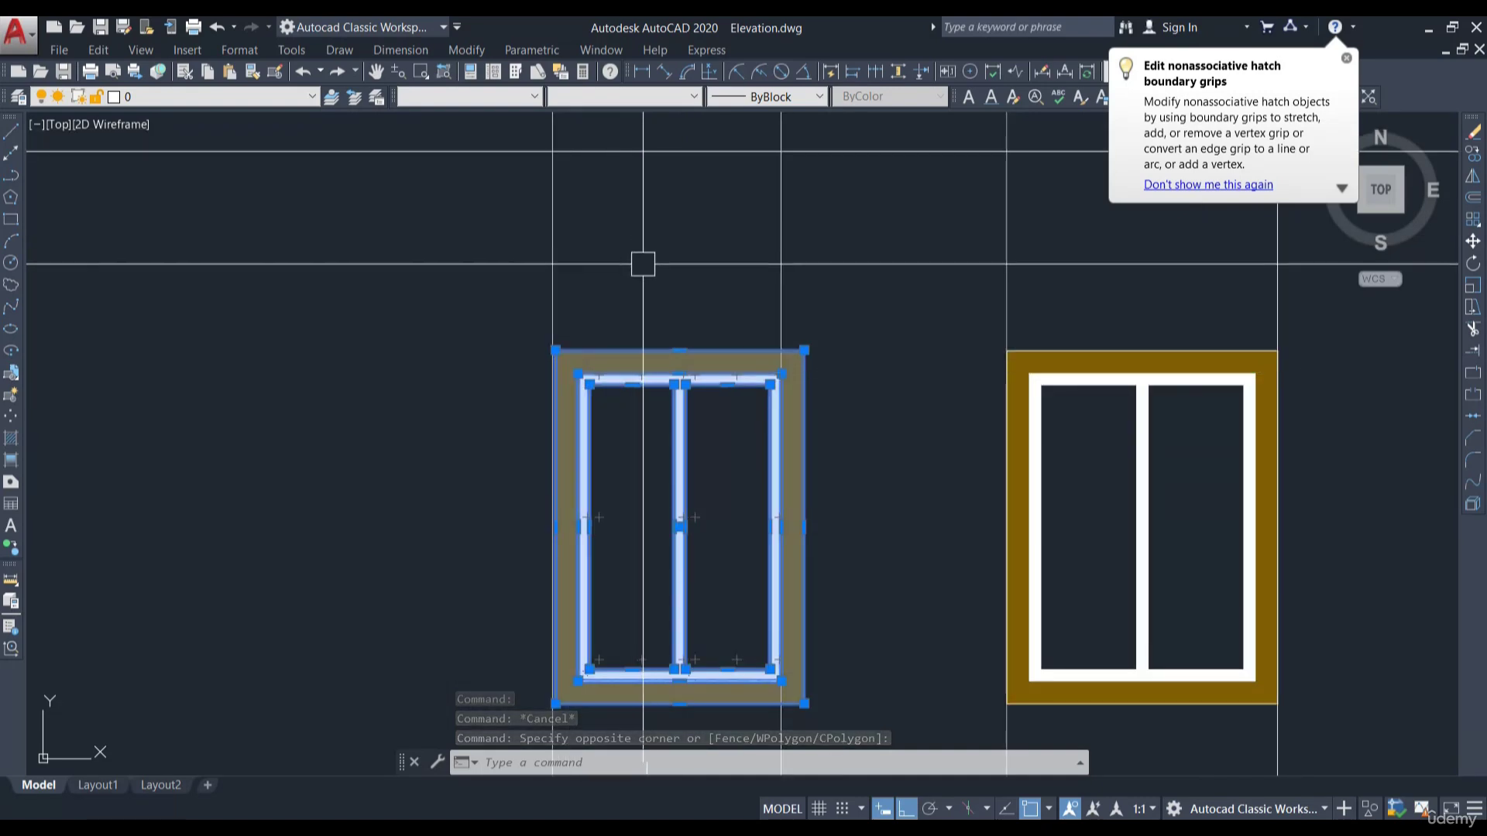
pyautogui.click(1472, 156)
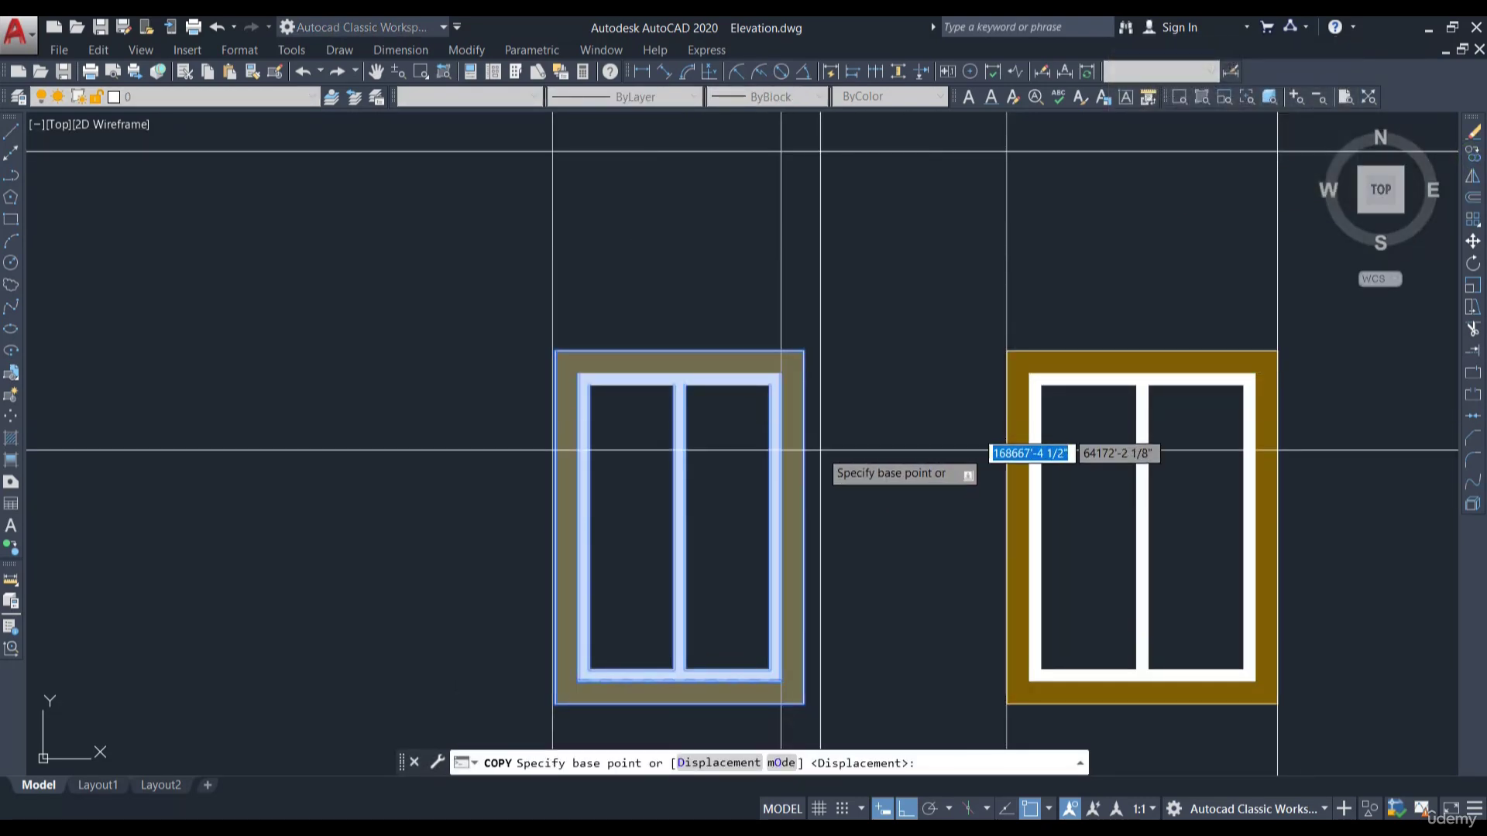
pyautogui.scroll(4, 681, 701)
pyautogui.click(687, 624)
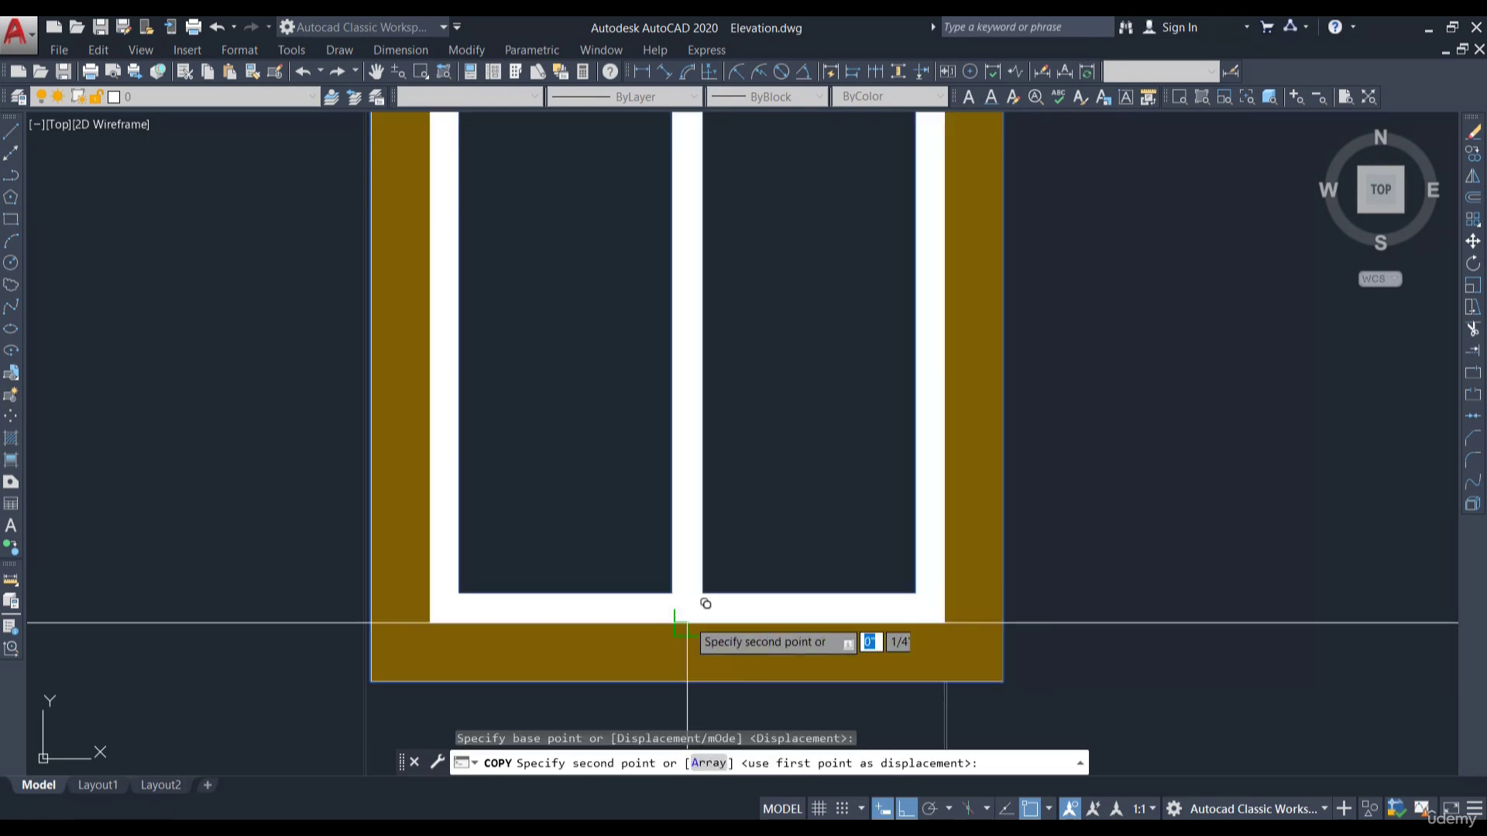
pyautogui.scroll(-6, 681, 604)
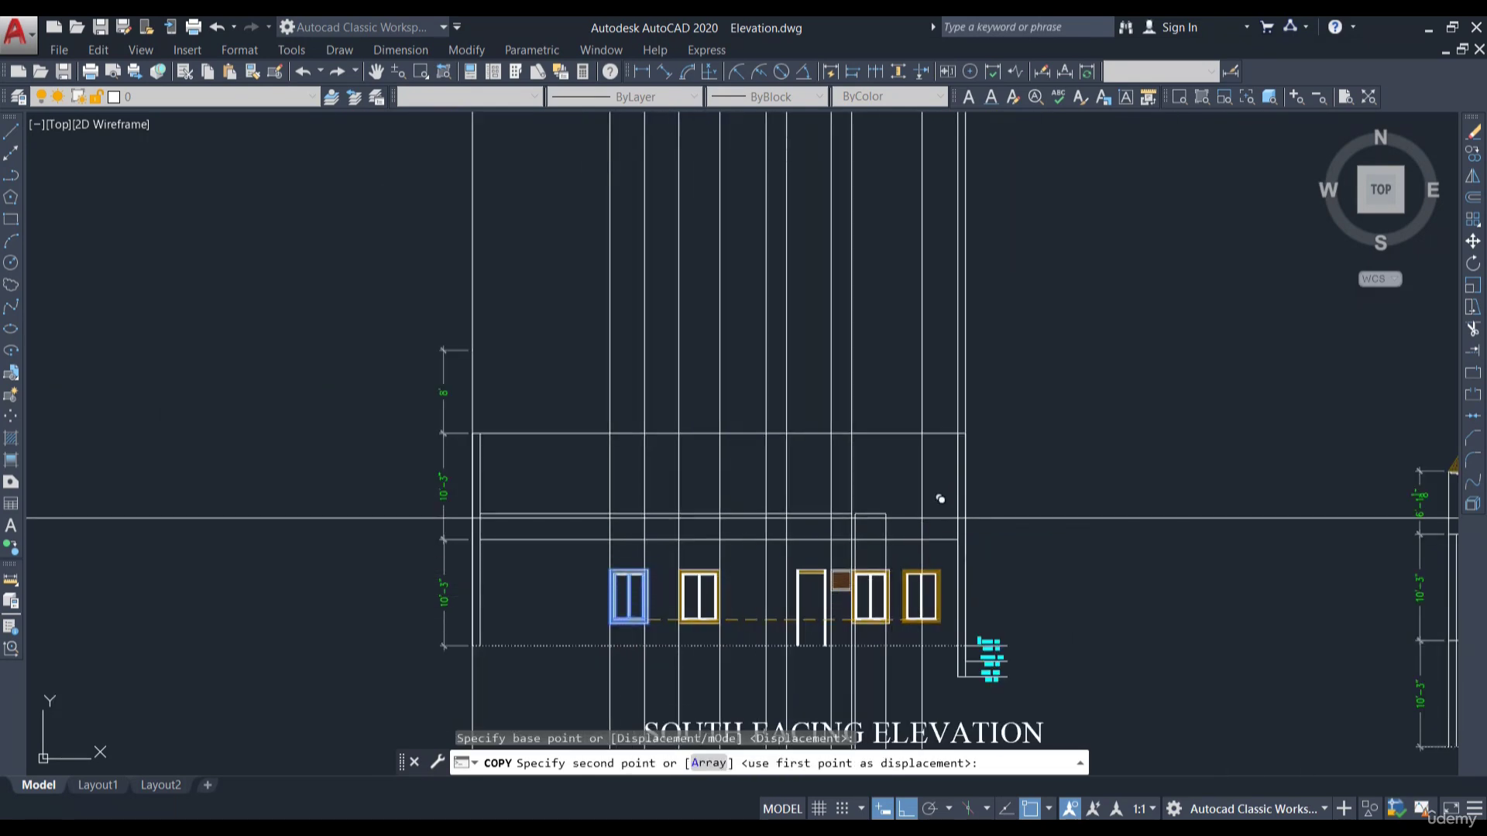
pyautogui.scroll(8, 886, 519)
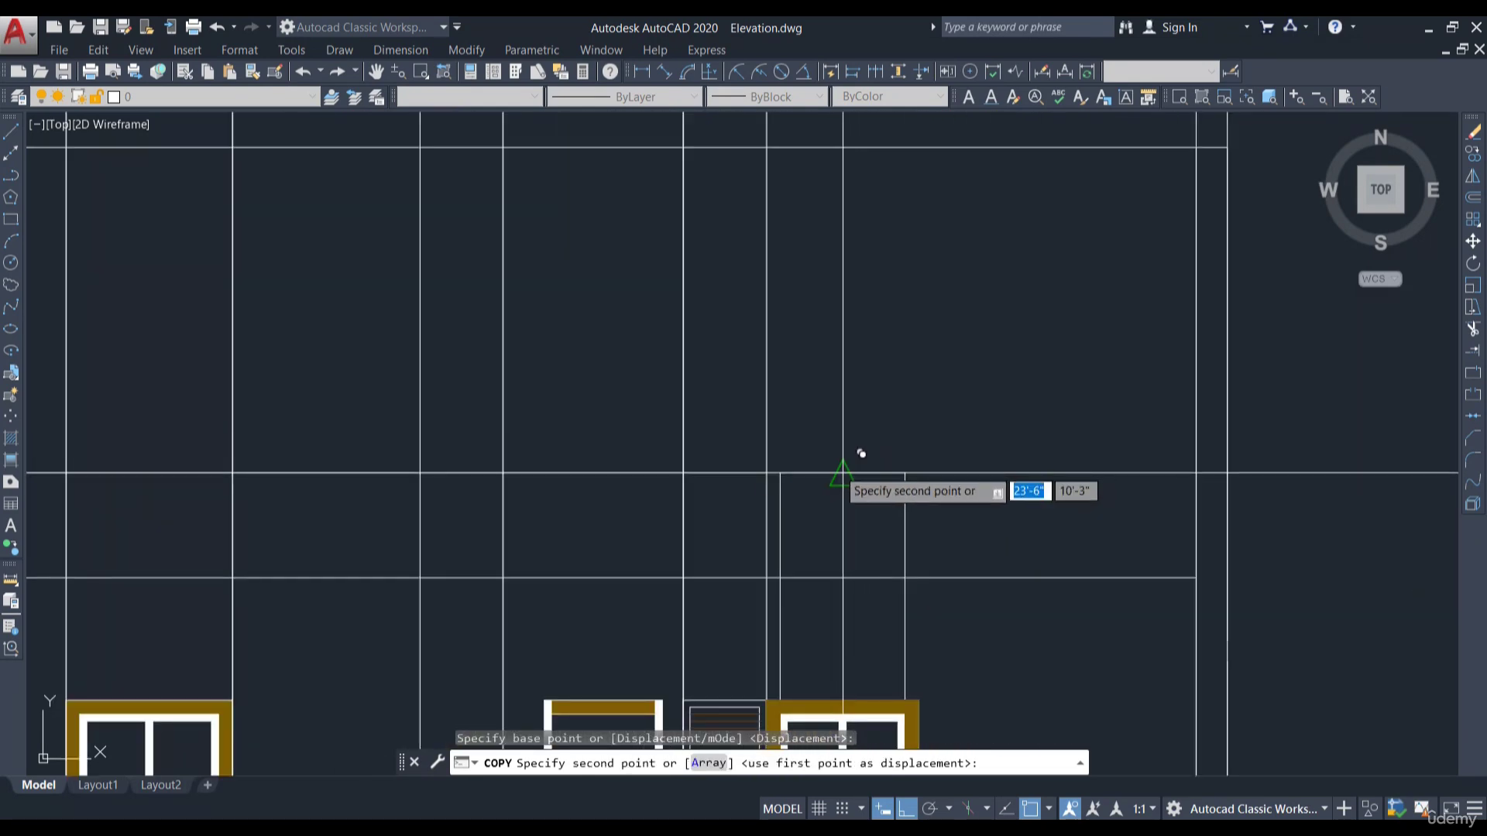
pyautogui.click(843, 472)
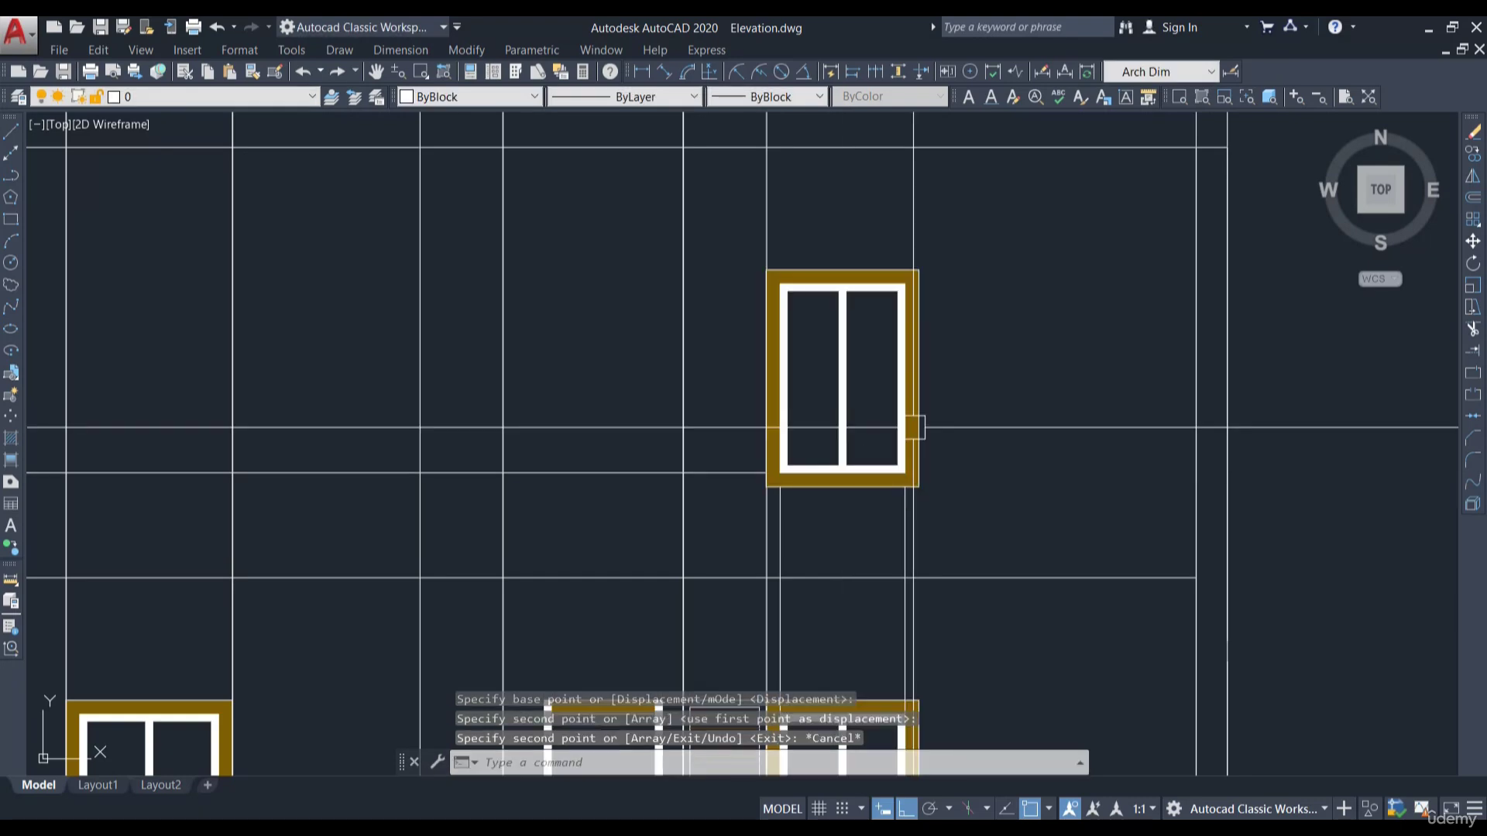
# Erase the two vertical edge lines running down from the copied first floor window
pyautogui.scroll(-3, 891, 465)
pyautogui.scroll(3, 906, 434)
pyautogui.press('Escape')
pyautogui.click(780, 480)
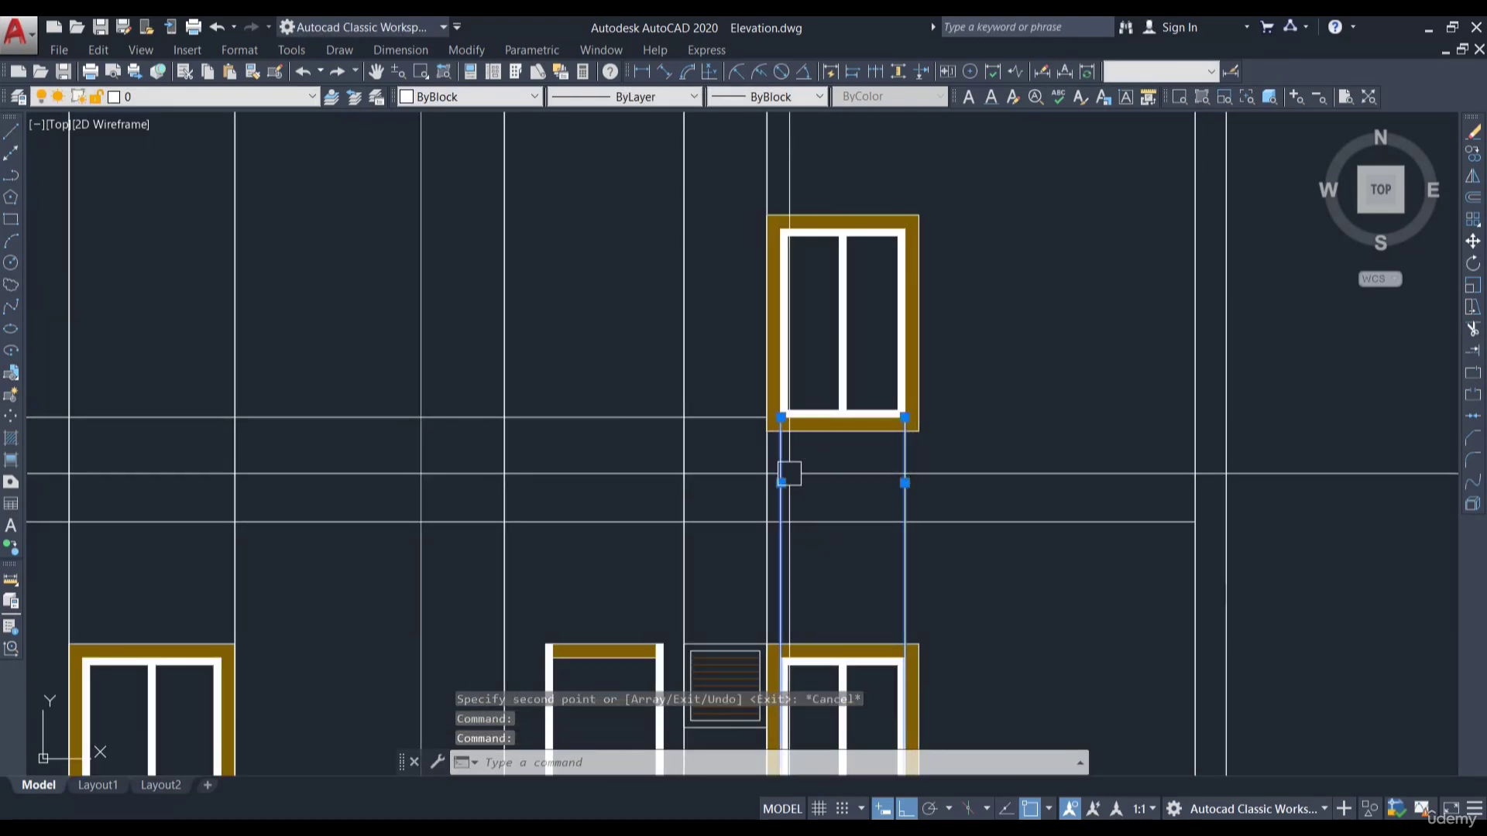
pyautogui.write('E')
pyautogui.press('Return')
pyautogui.scroll(-4, 938, 461)
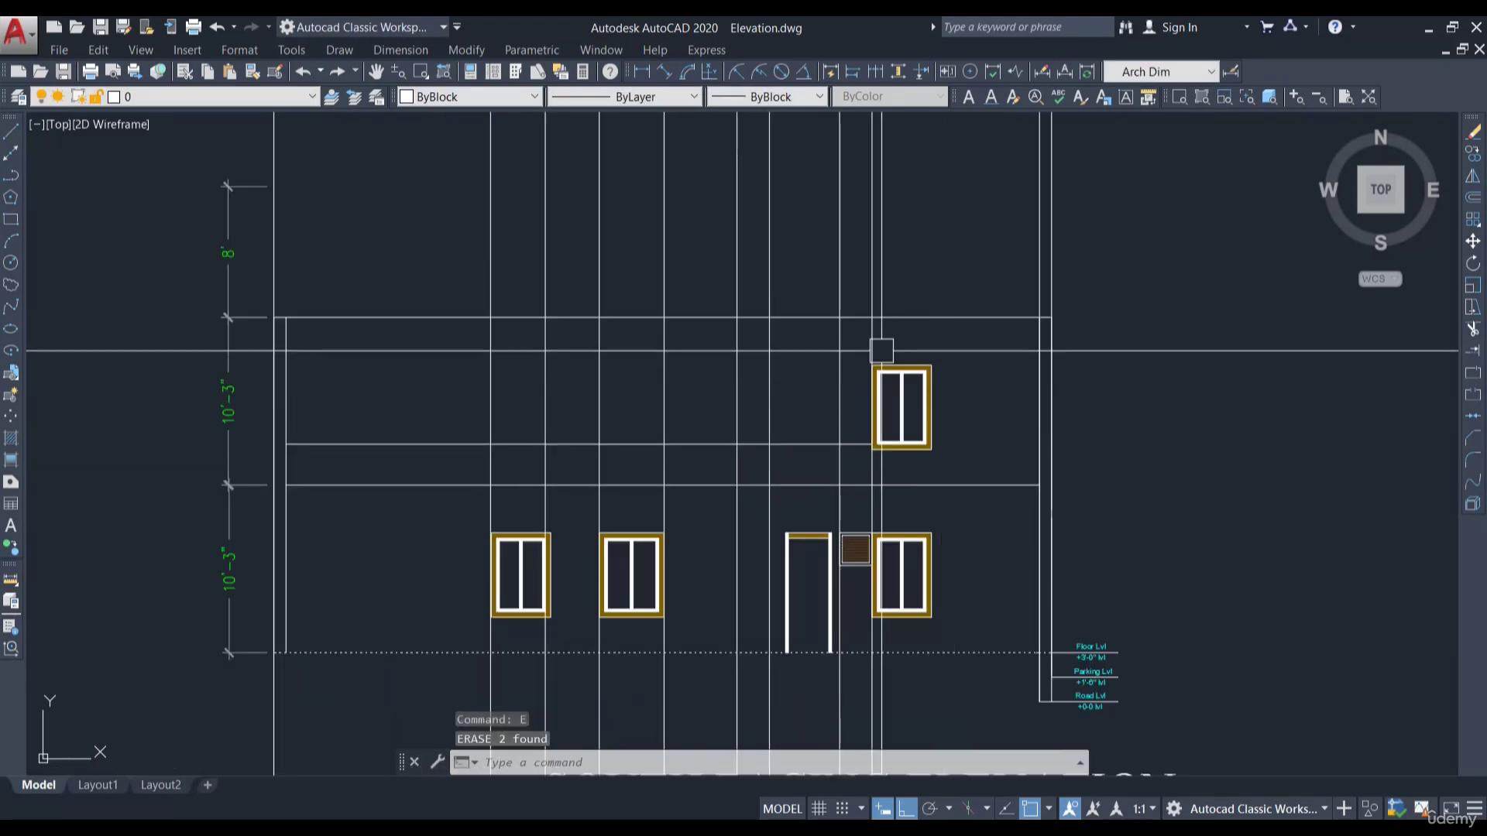
# Move the outer projection line of the master bedroom's W1 onto the relocated window's edge in the aligned first floor plan
pyautogui.moveTo(878, 342); pyautogui.dragTo(886, 458, button='middle')
pyautogui.scroll(-3, 899, 450)
pyautogui.scroll(5, 686, 364)
pyautogui.click(681, 387)
pyautogui.write('m')
pyautogui.press('Return')
pyautogui.scroll(5, 724, 252)
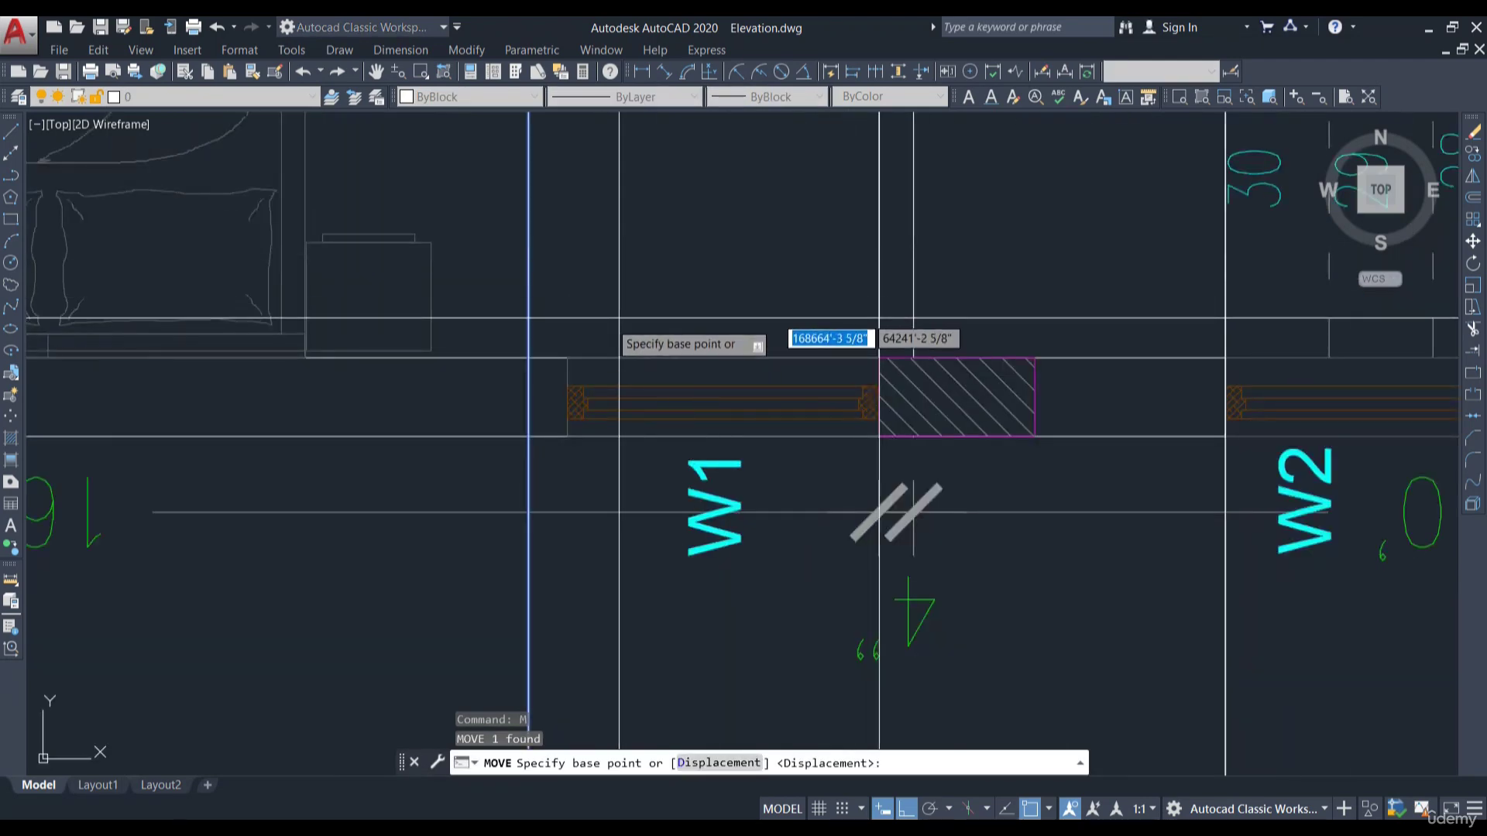
pyautogui.click(529, 358)
pyautogui.click(566, 358)
pyautogui.scroll(-12, 642, 229)
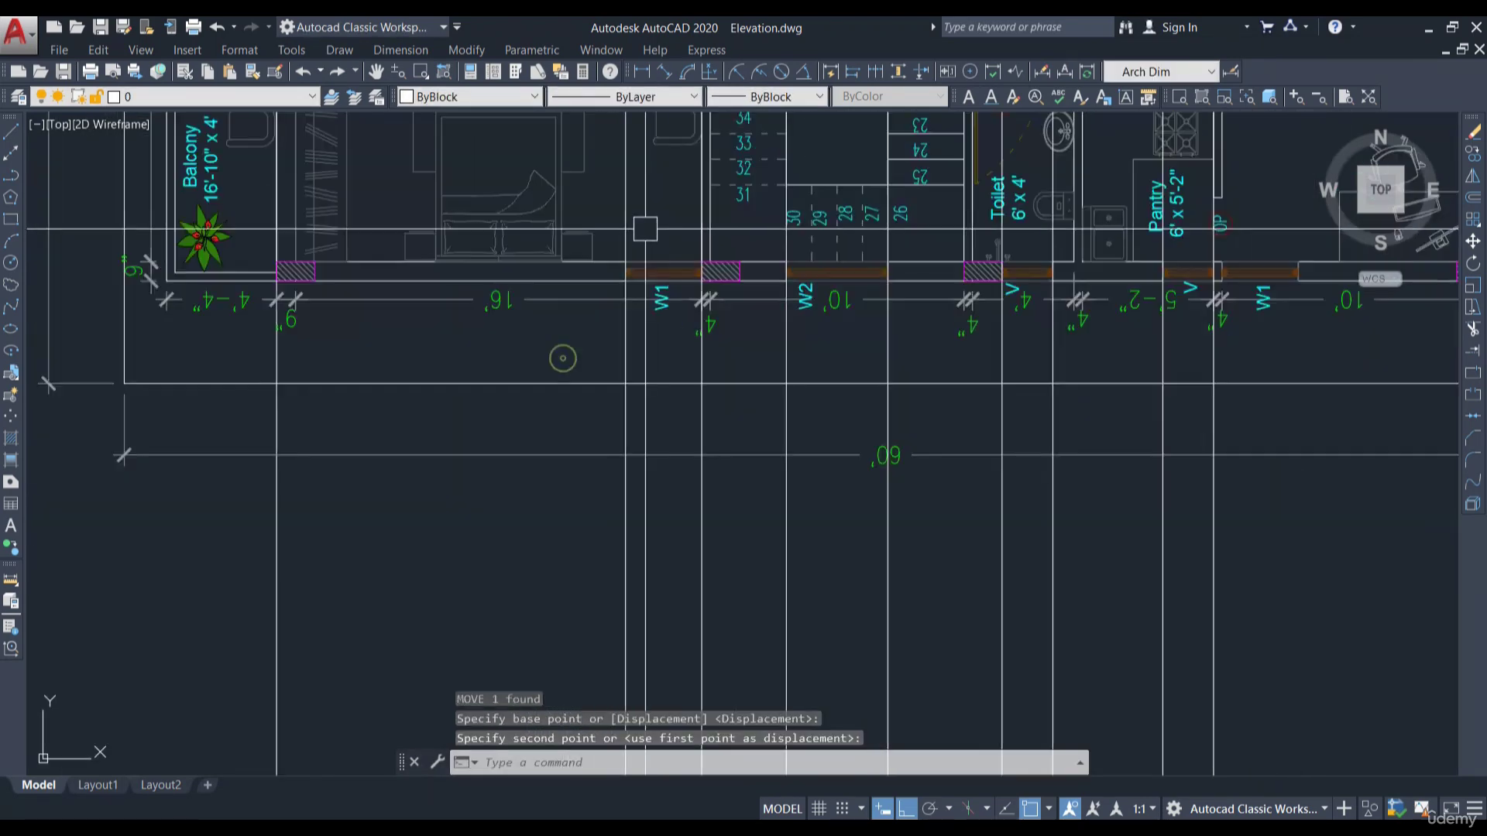
# Compare the pantry ventilator's projection lines on the first floor plan with the ventilator on the south facing elevation
pyautogui.scroll(2, 740, 560)
pyautogui.scroll(4, 740, 559)
pyautogui.moveTo(711, 213); pyautogui.dragTo(800, 310, button='middle')
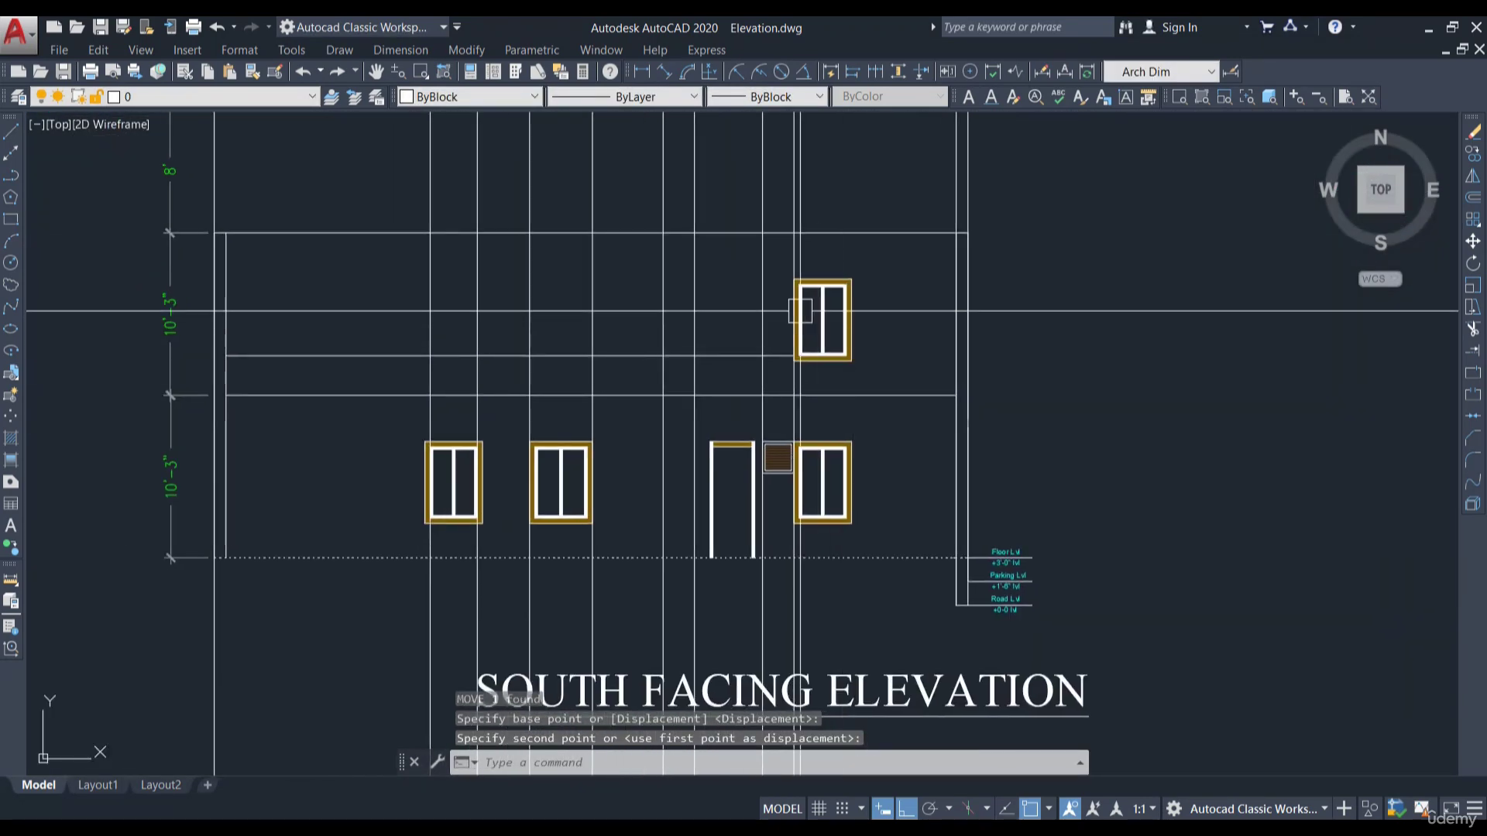
pyautogui.scroll(4, 778, 458)
pyautogui.scroll(-6, 830, 512)
pyautogui.moveTo(886, 263); pyautogui.dragTo(877, 765, button='middle')
pyautogui.scroll(8, 775, 329)
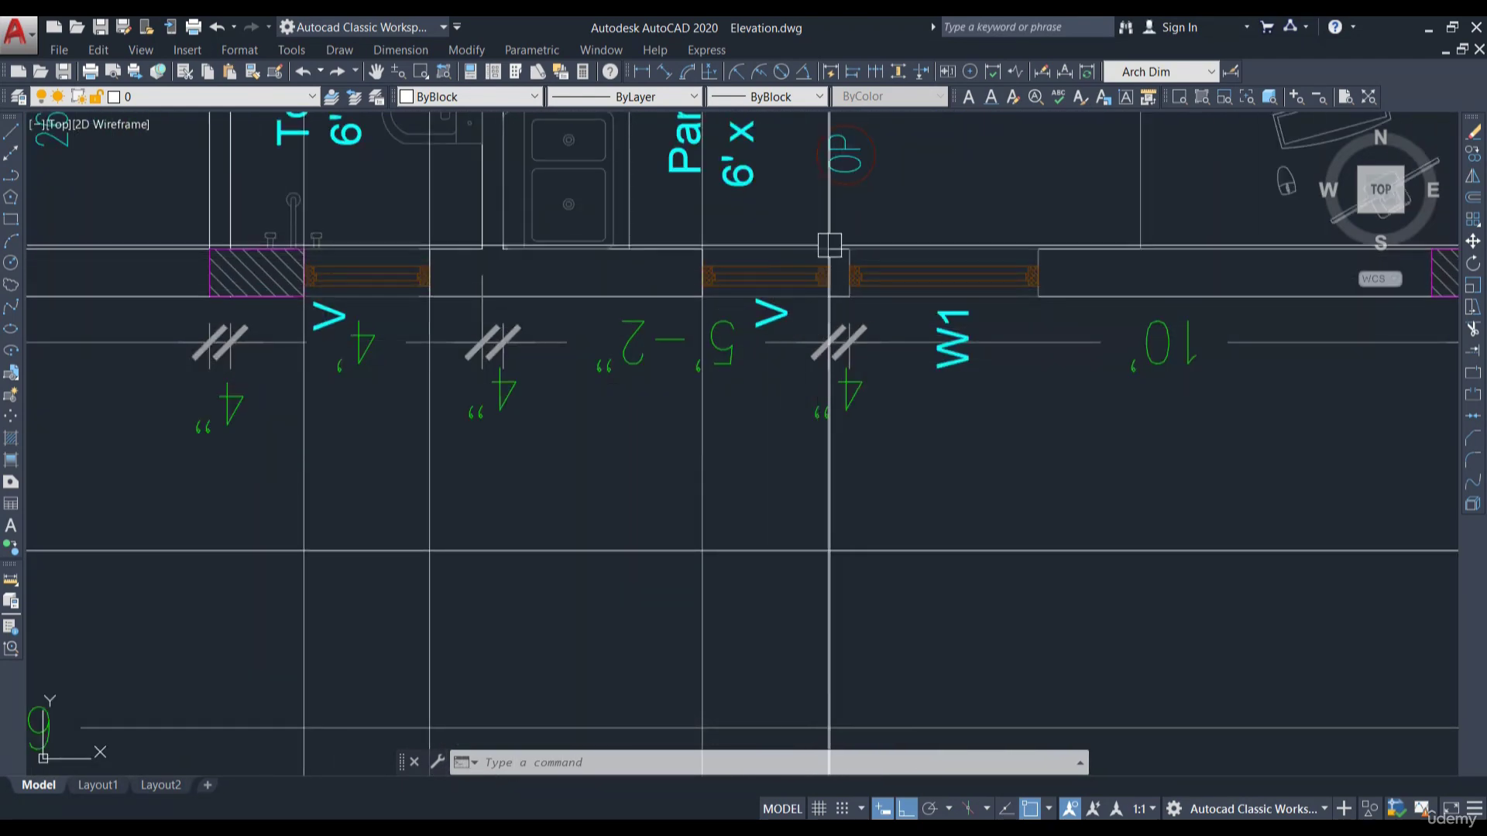
pyautogui.scroll(-11, 796, 238)
pyautogui.scroll(9, 816, 530)
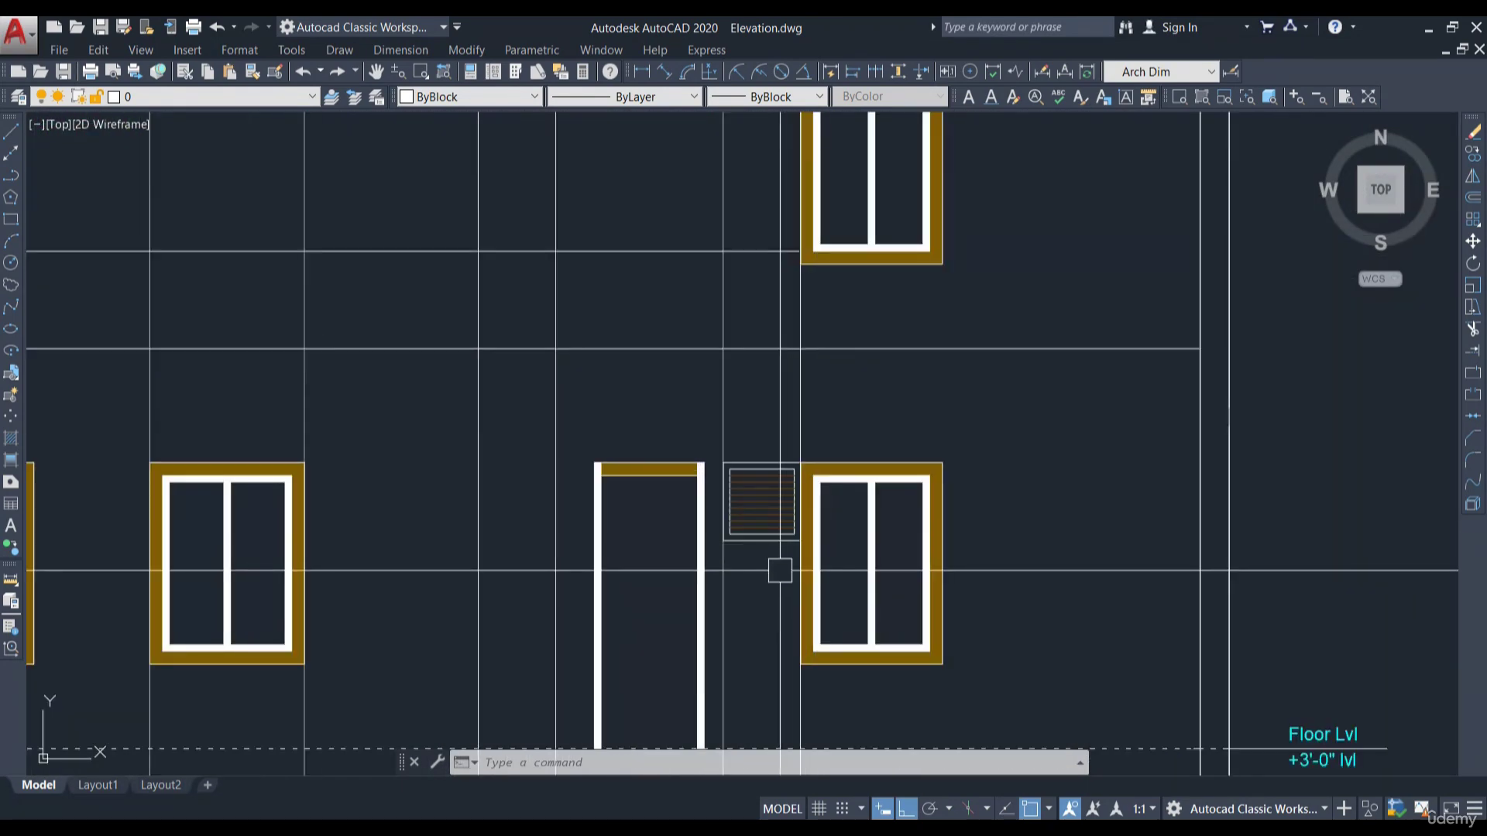
pyautogui.click(779, 571)
pyautogui.click(760, 439)
pyautogui.click(1472, 155)
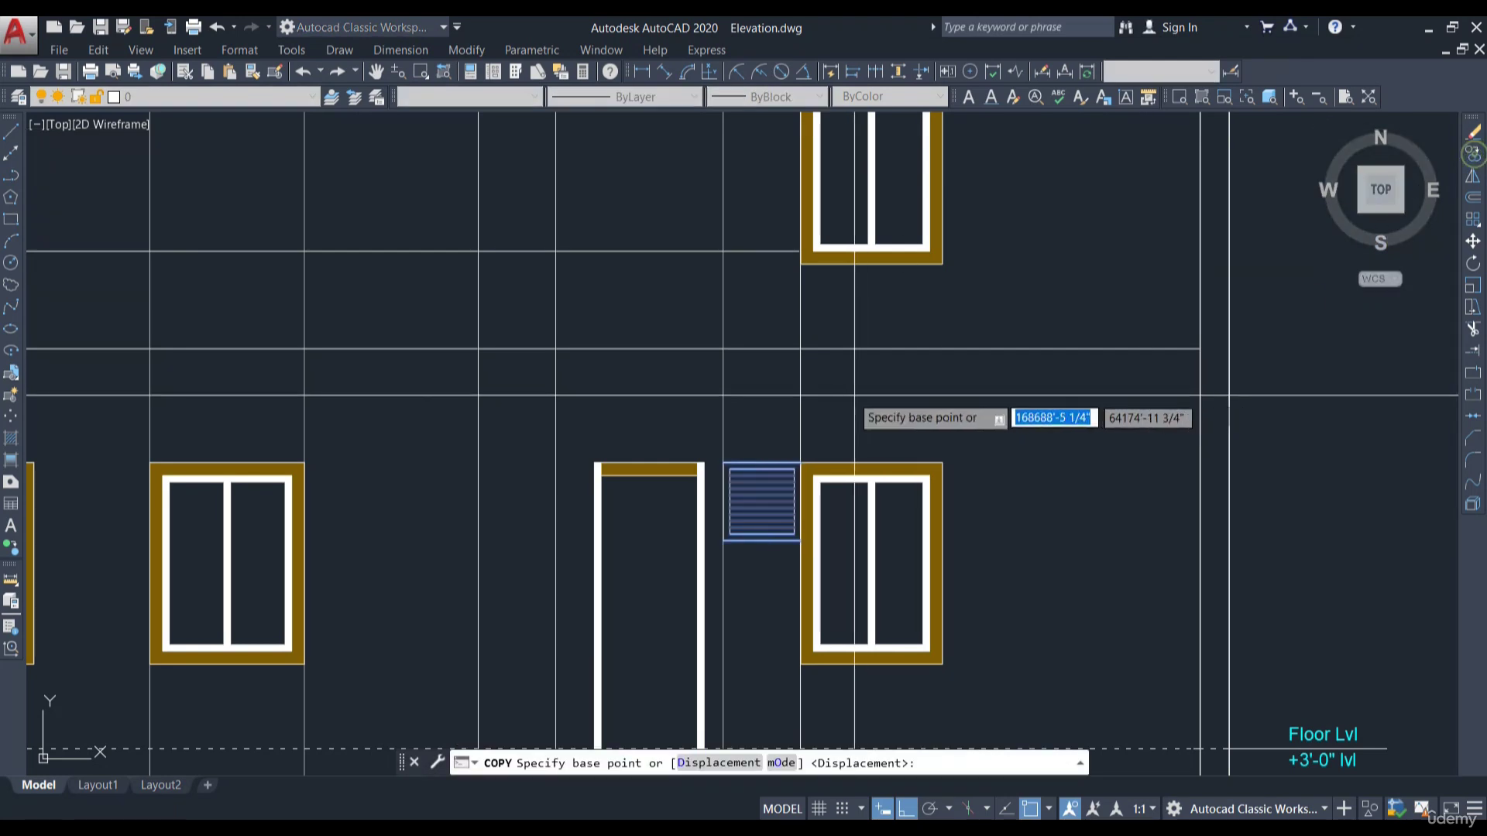
pyautogui.scroll(4, 782, 453)
pyautogui.scroll(-2, 813, 325)
pyautogui.scroll(2, 713, 389)
pyautogui.press('Escape')
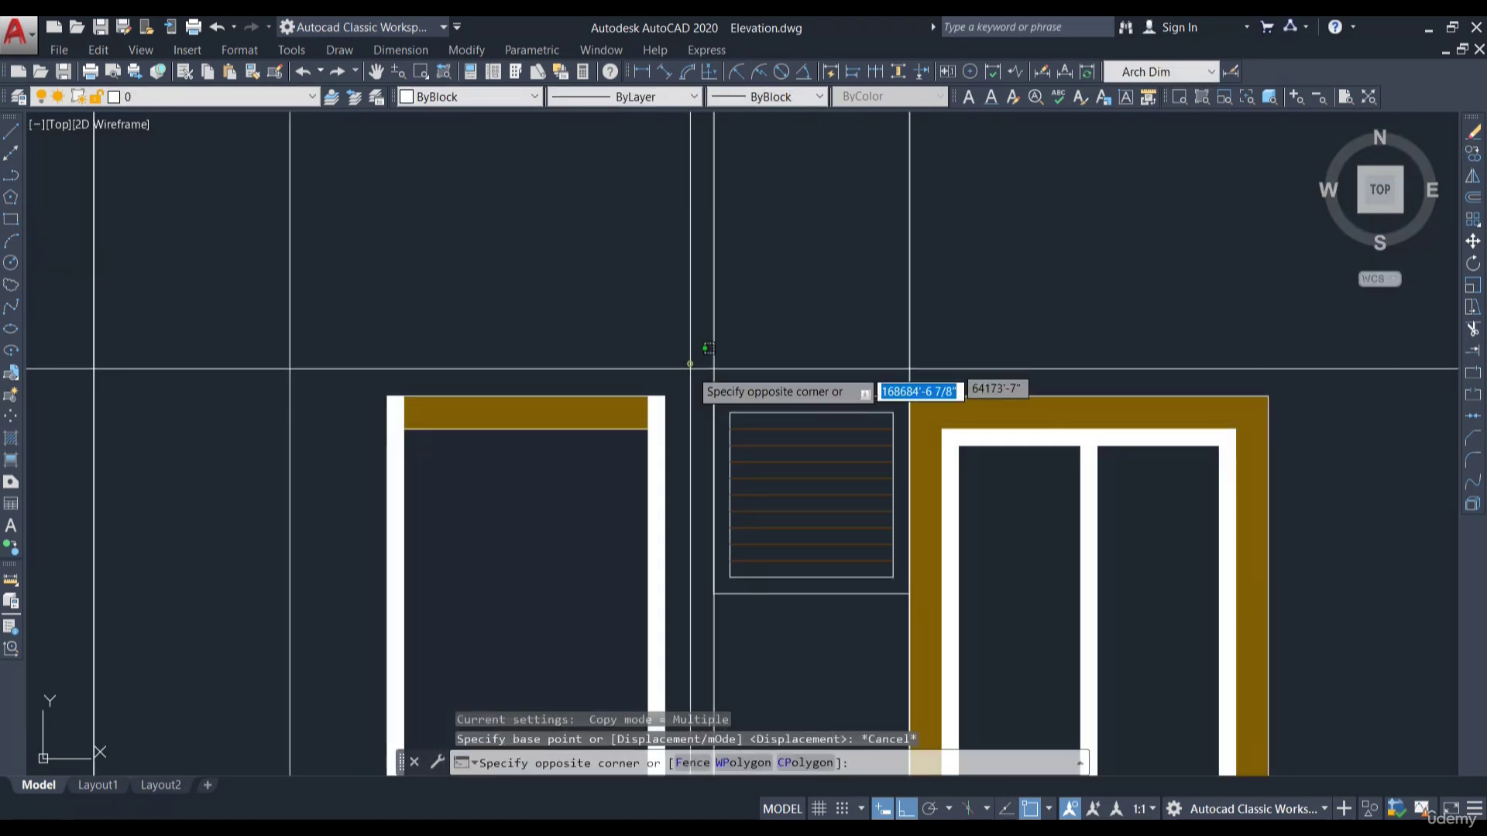
# Copy the ground floor ventilator by its upper corner to the first floor window's top corner, within the pantry ventilator's projection lines
pyautogui.click(910, 603)
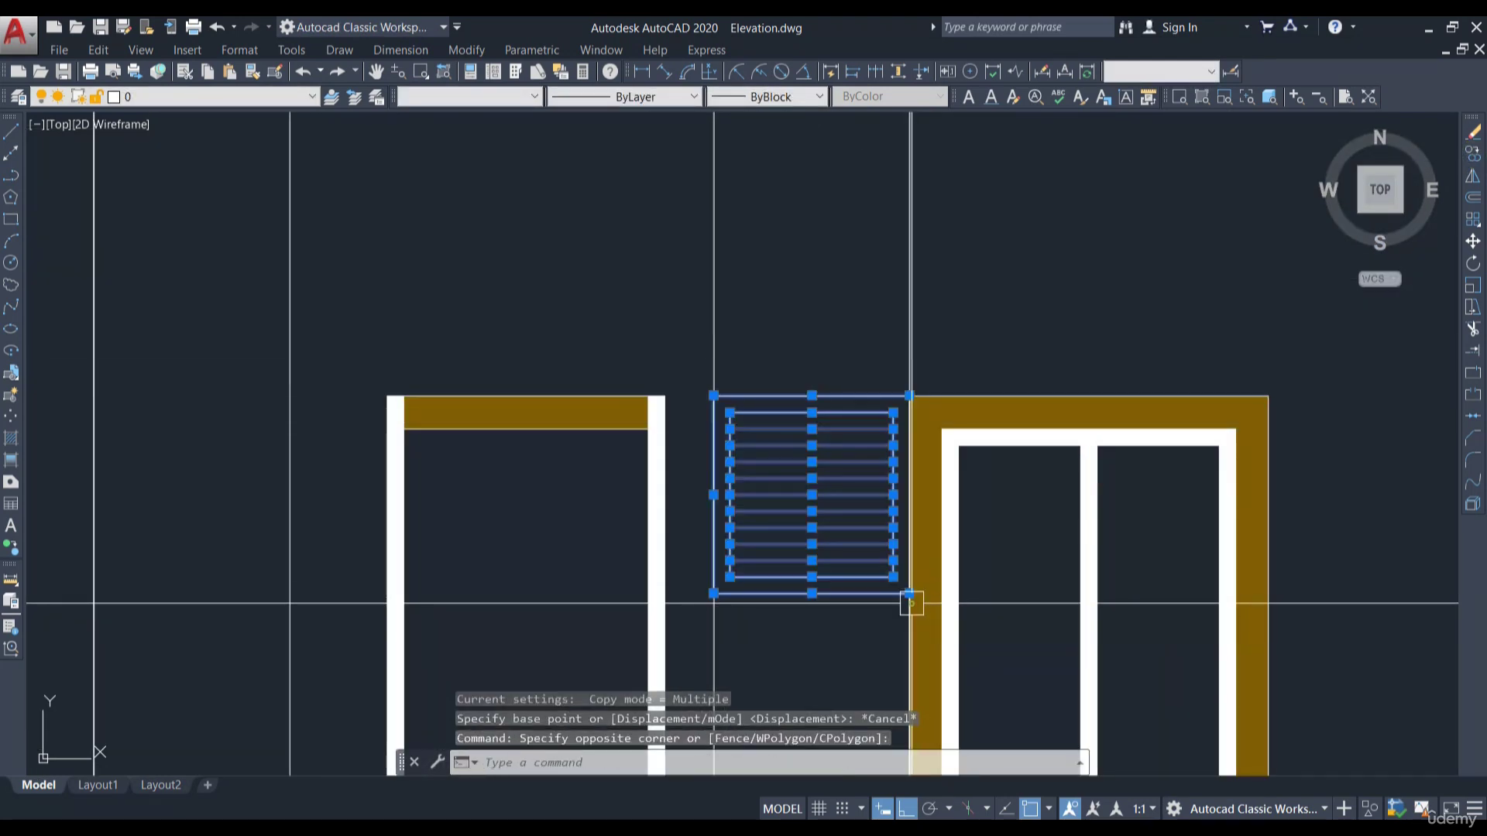
pyautogui.click(1471, 158)
pyautogui.click(909, 396)
pyautogui.scroll(-5, 914, 456)
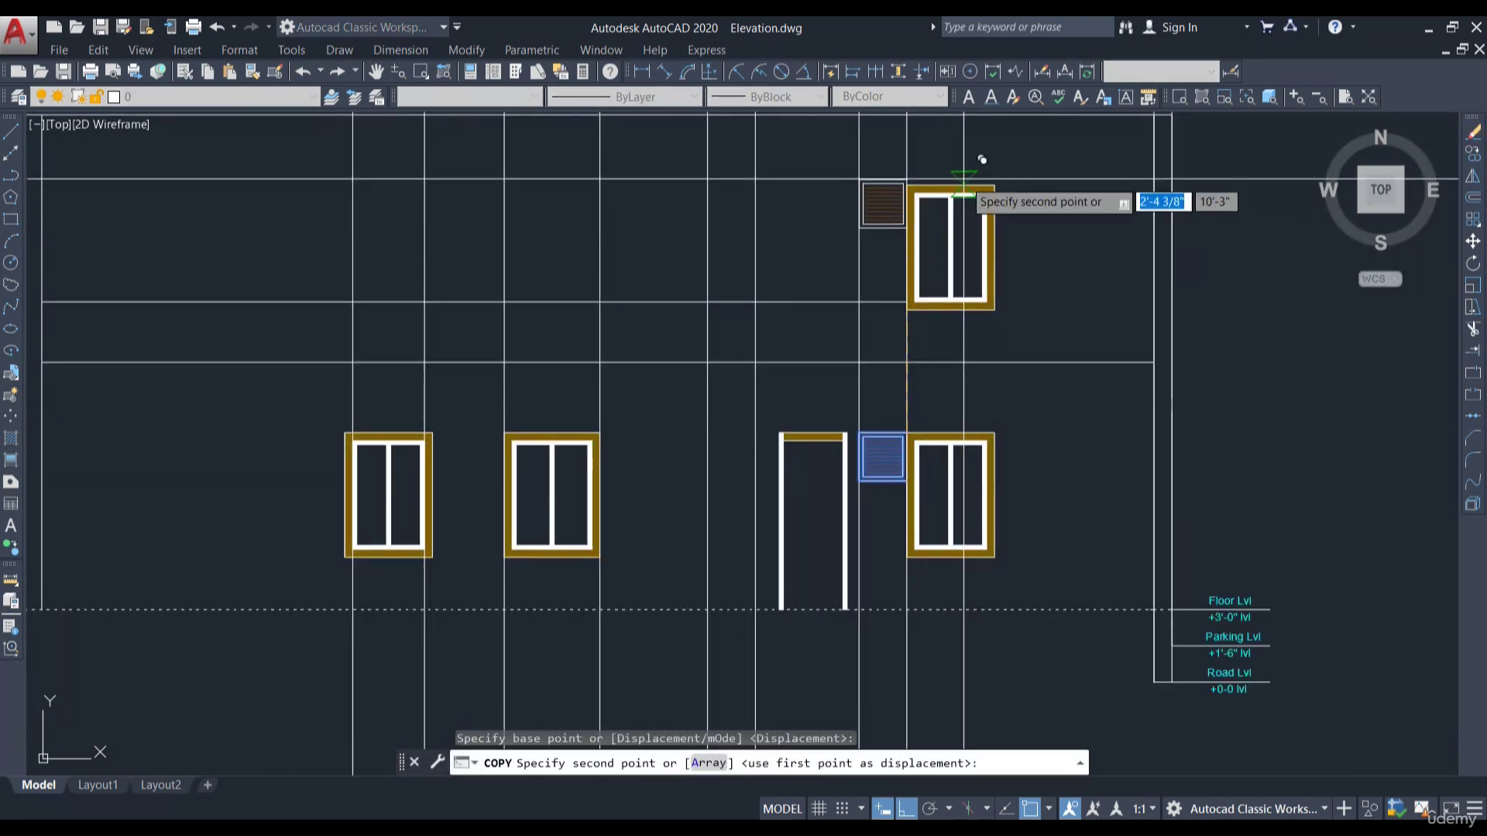
pyautogui.scroll(4, 968, 162)
pyautogui.click(857, 219)
pyautogui.scroll(-4, 1013, 389)
pyautogui.press('Escape')
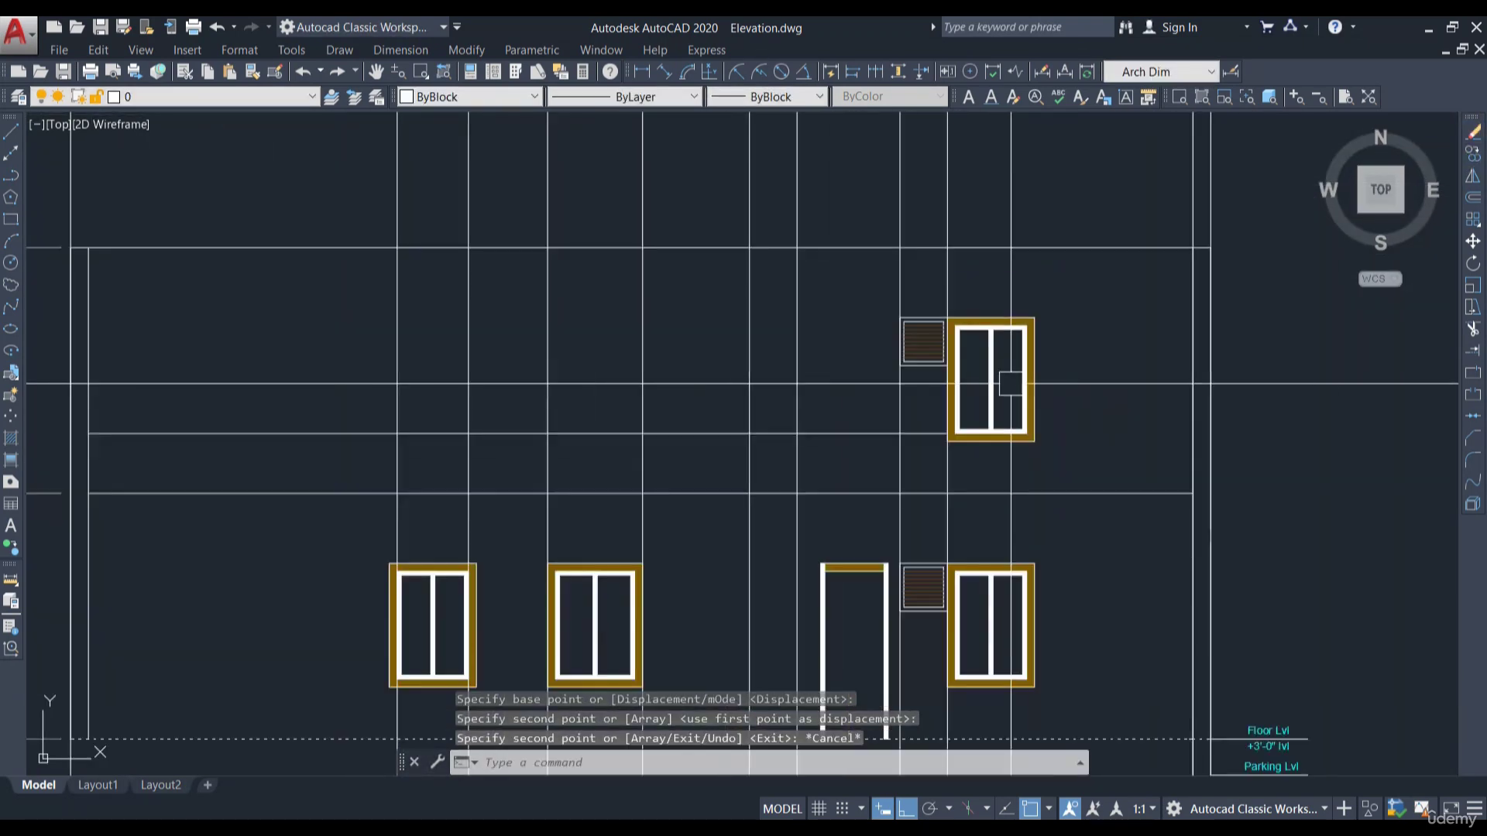
# Copy the first floor pantry ventilator, including its outer frame, level across to the toilet ventilator's projection lines
pyautogui.scroll(-4, 889, 432)
pyautogui.moveTo(1004, 294); pyautogui.dragTo(973, 537, button='middle')
pyautogui.moveTo(877, 154); pyautogui.dragTo(872, 349, button='middle')
pyautogui.scroll(4, 841, 287)
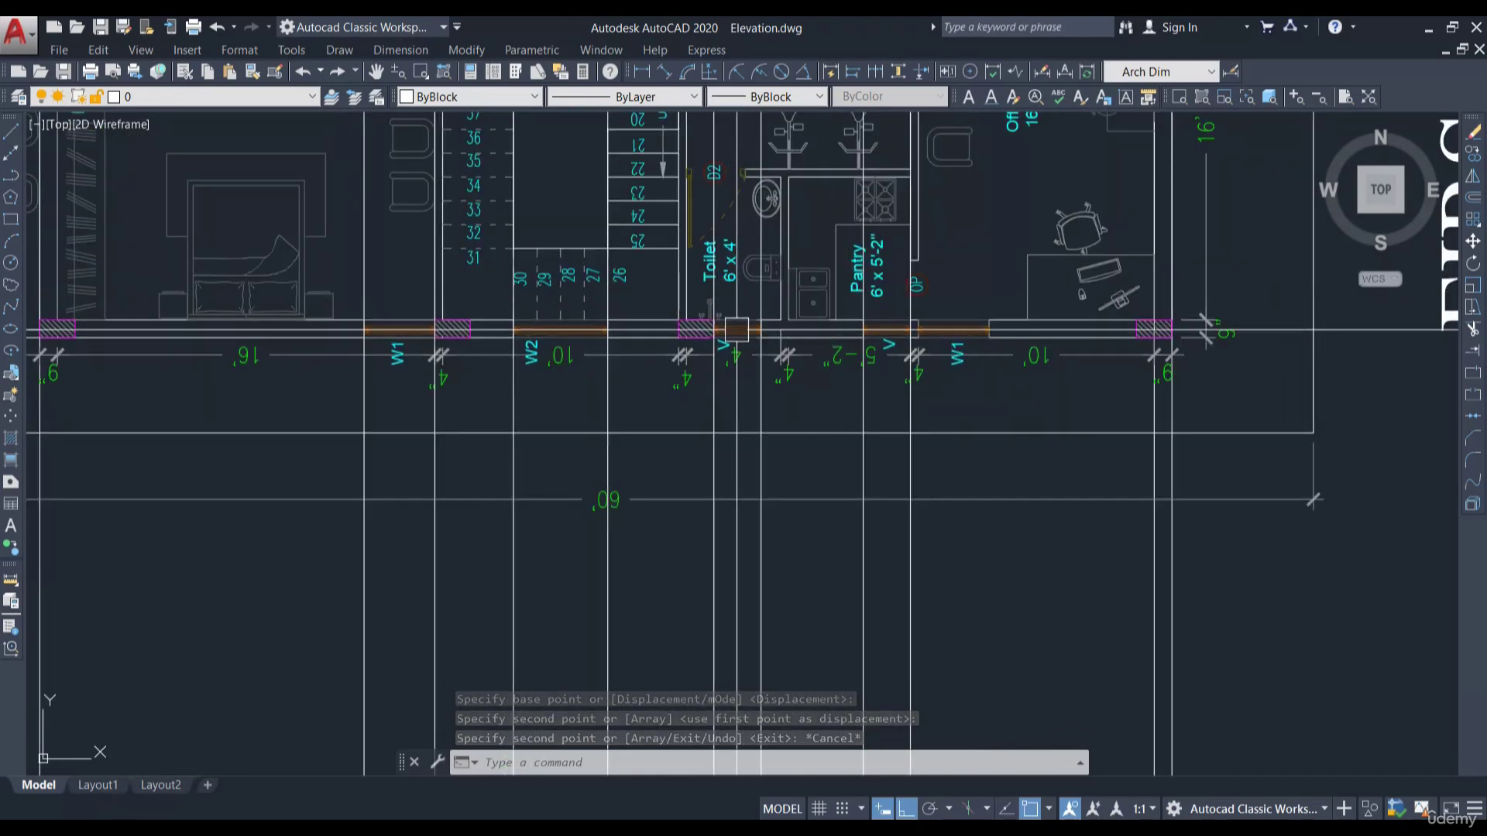
pyautogui.scroll(-5, 824, 463)
pyautogui.scroll(8, 823, 463)
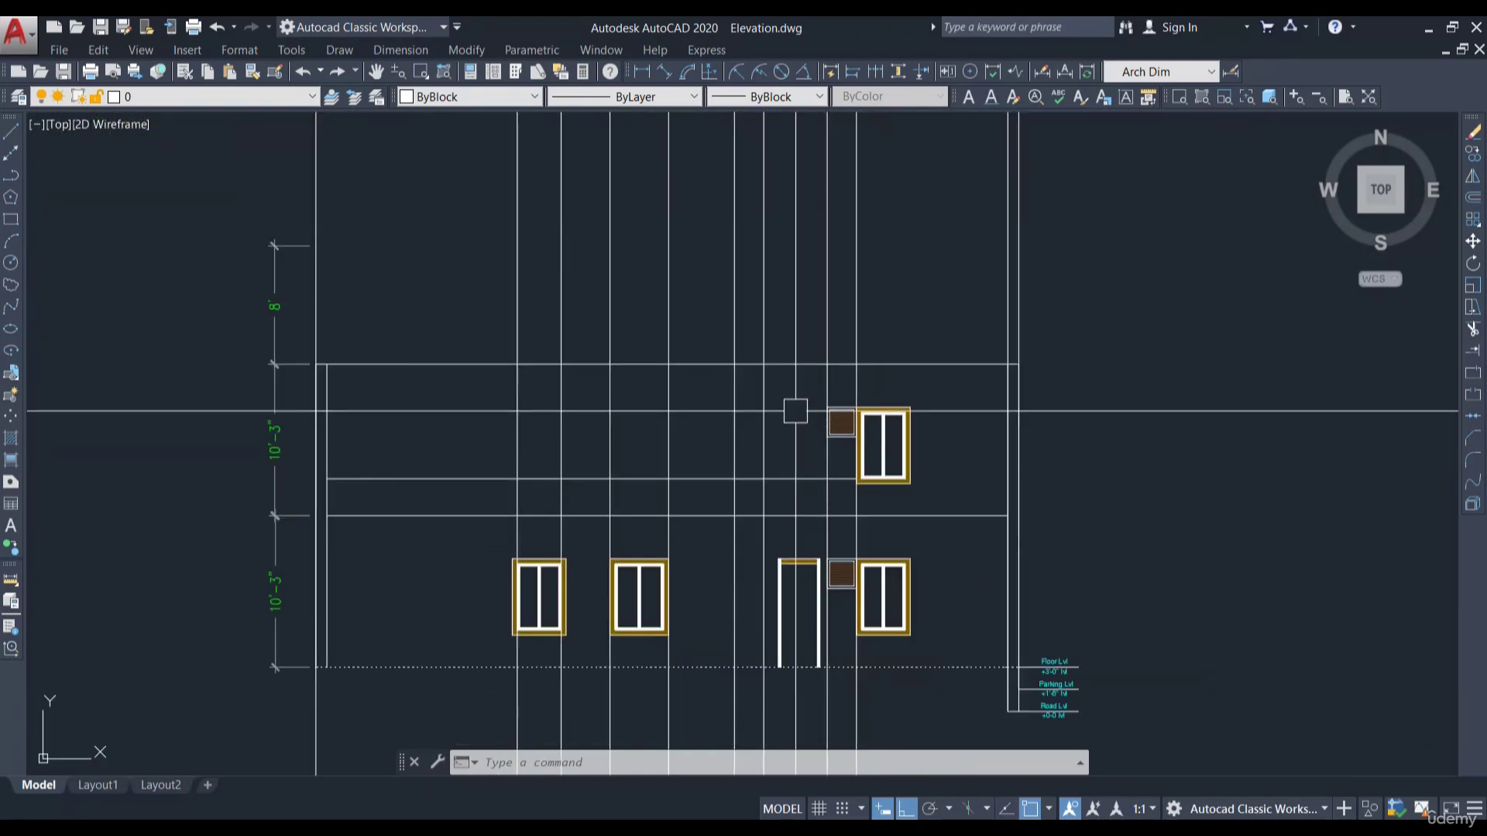
pyautogui.click(826, 386)
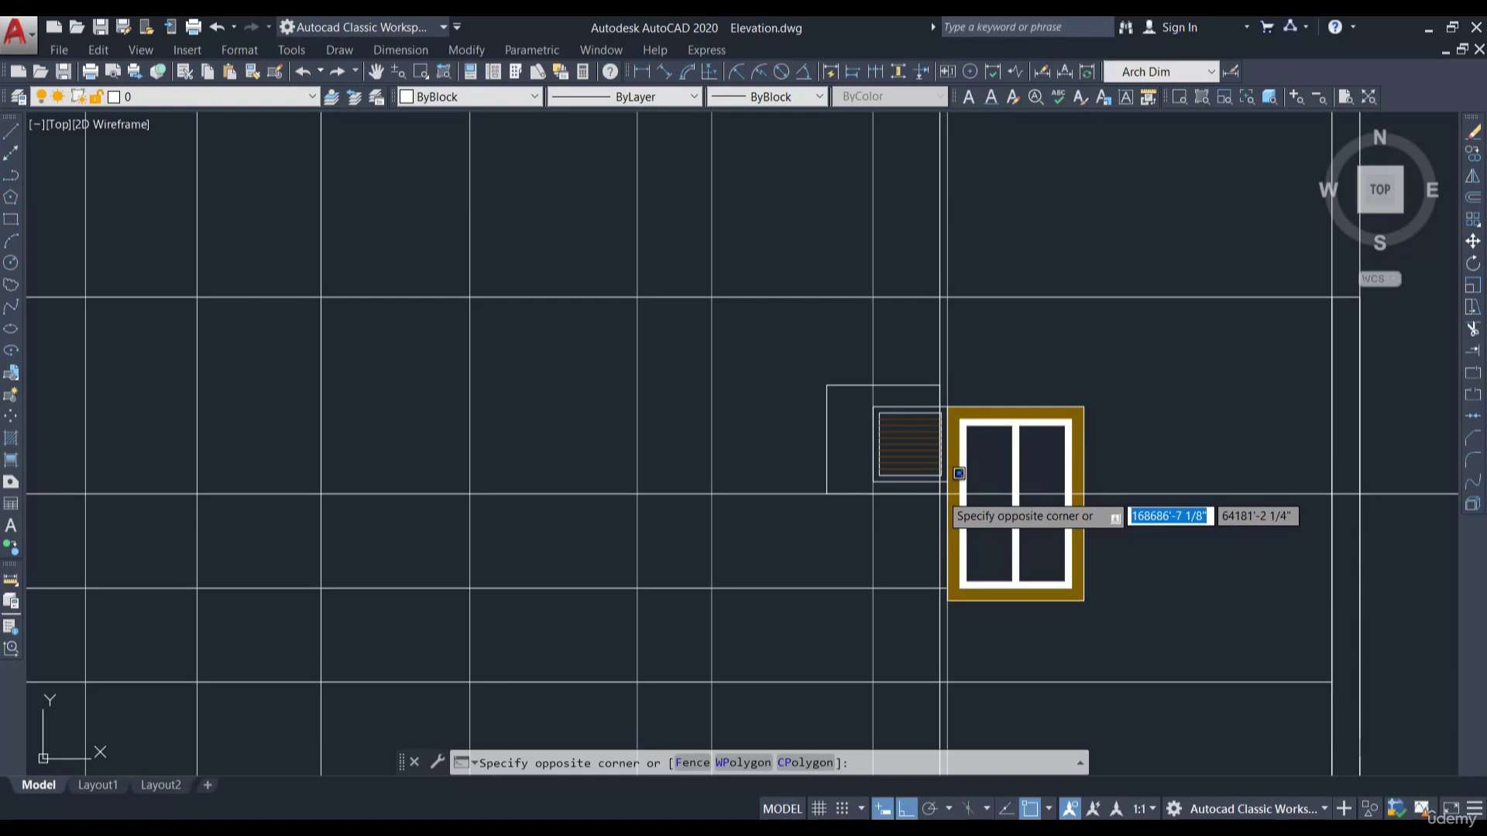
pyautogui.click(951, 486)
pyautogui.scroll(6, 969, 461)
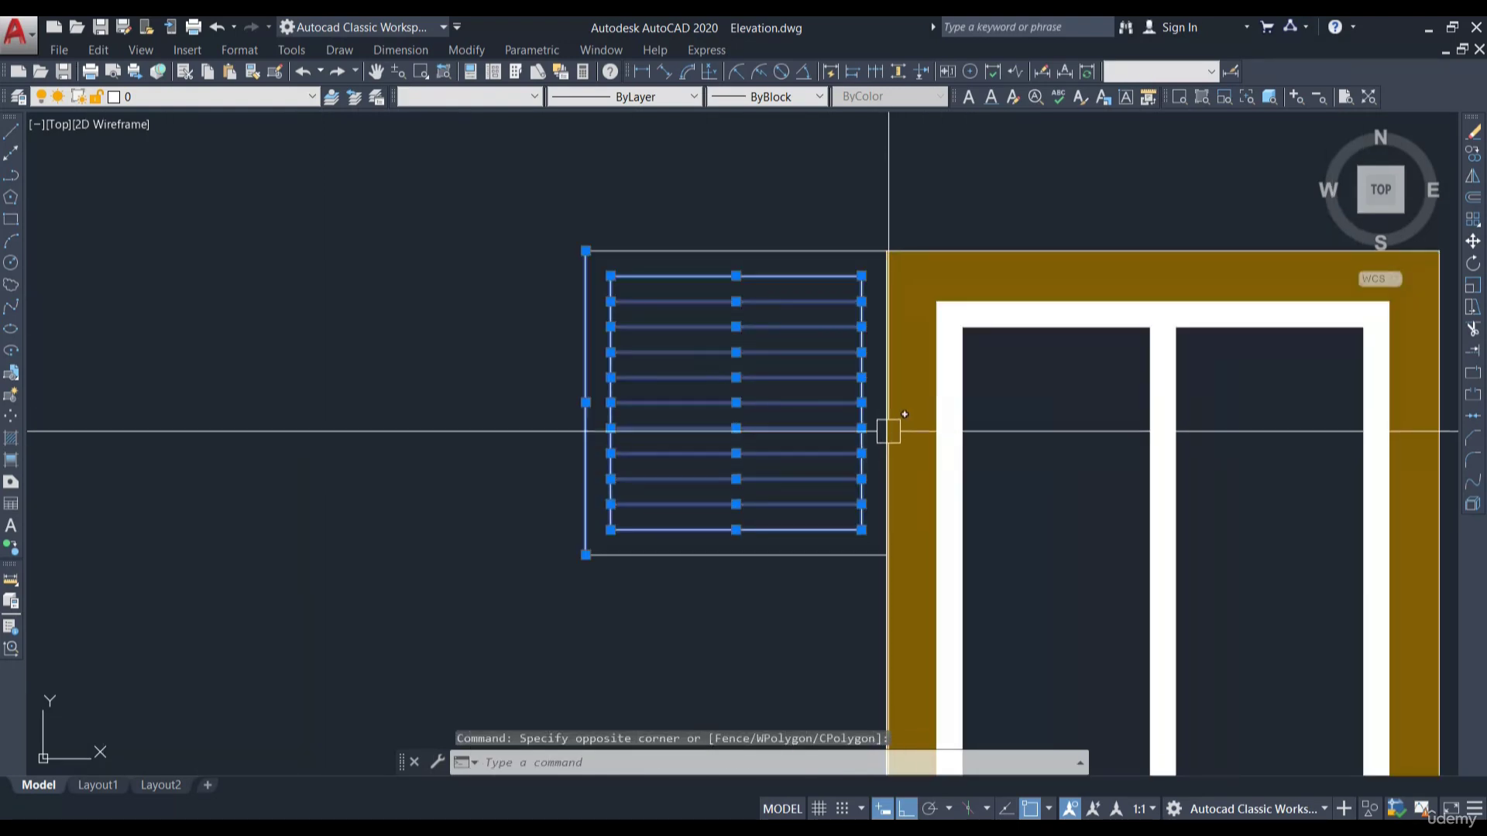
pyautogui.click(839, 554)
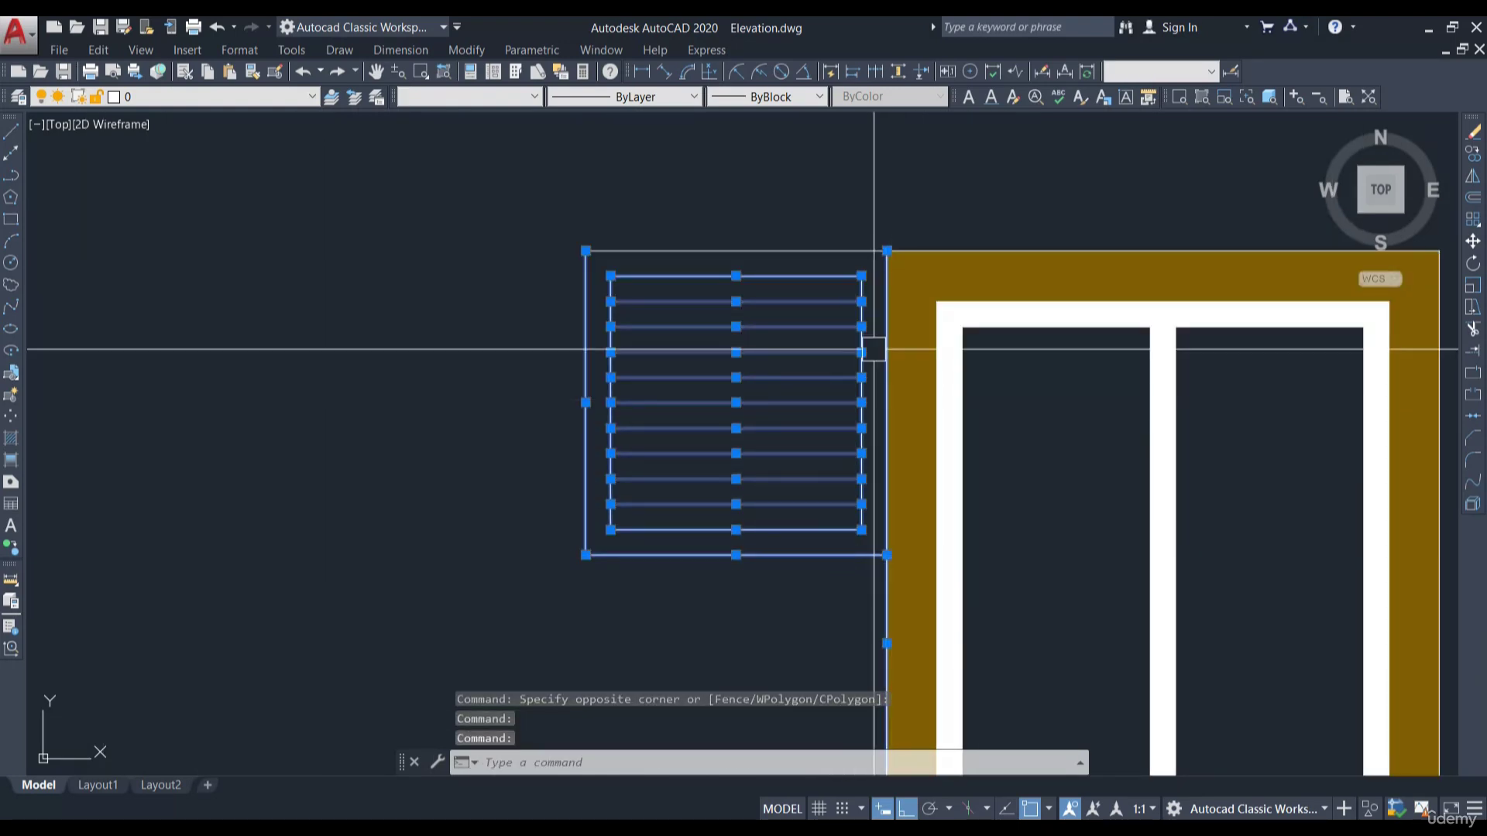
pyautogui.click(822, 247)
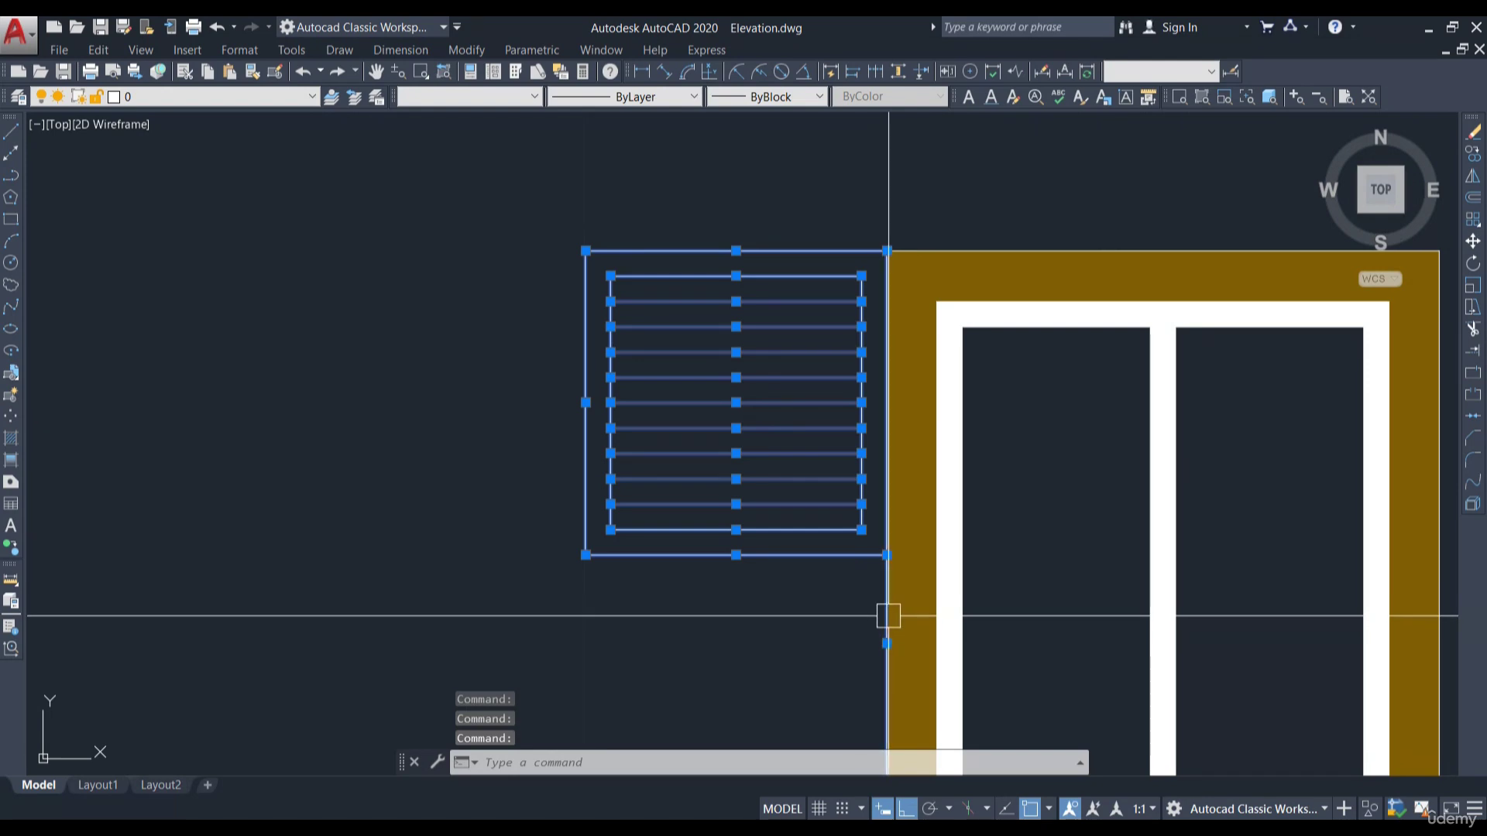
pyautogui.click(1473, 153)
pyautogui.click(887, 250)
pyautogui.scroll(-5, 890, 248)
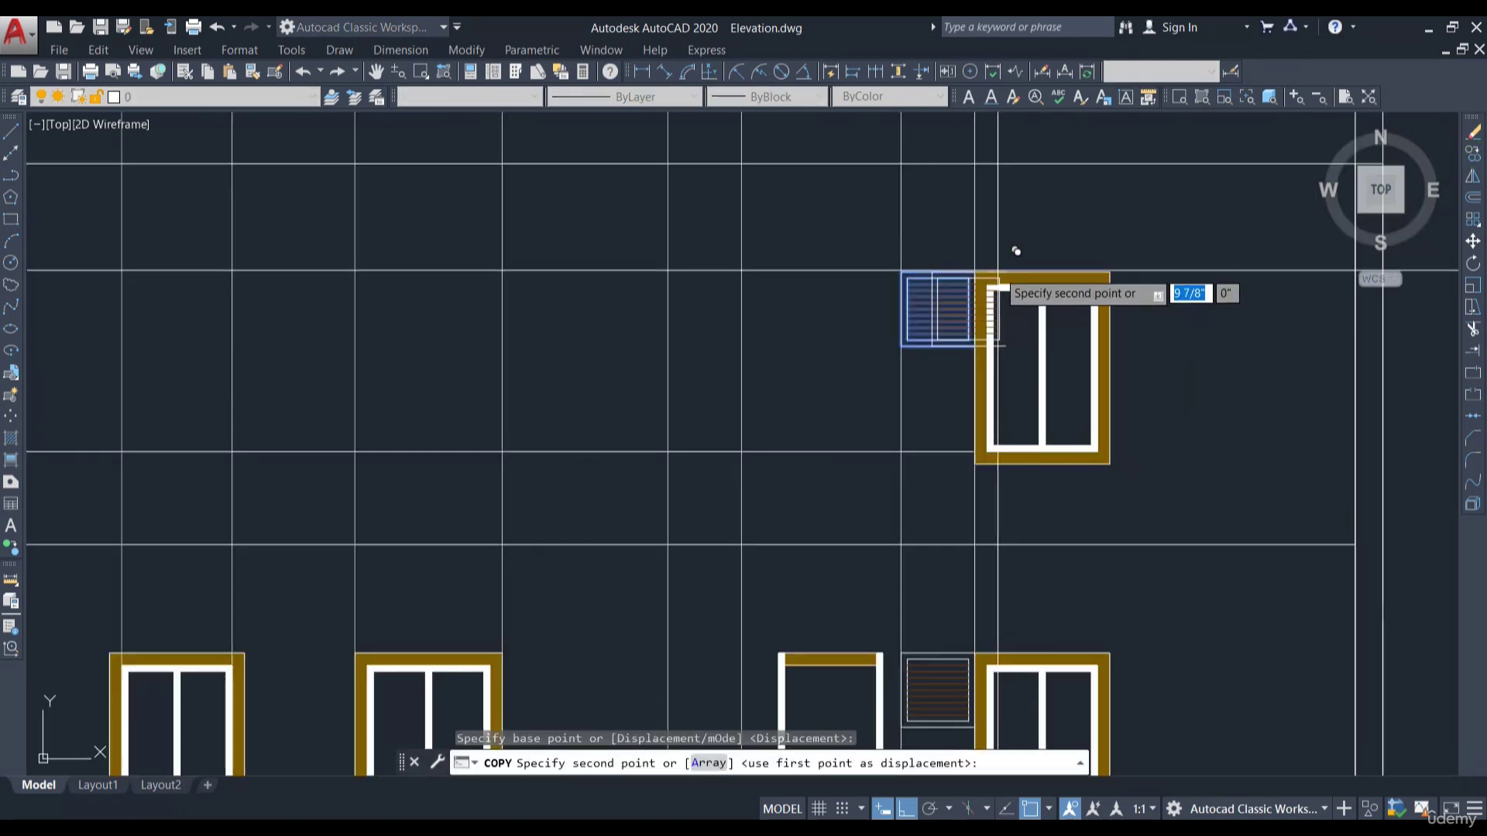
pyautogui.click(757, 248)
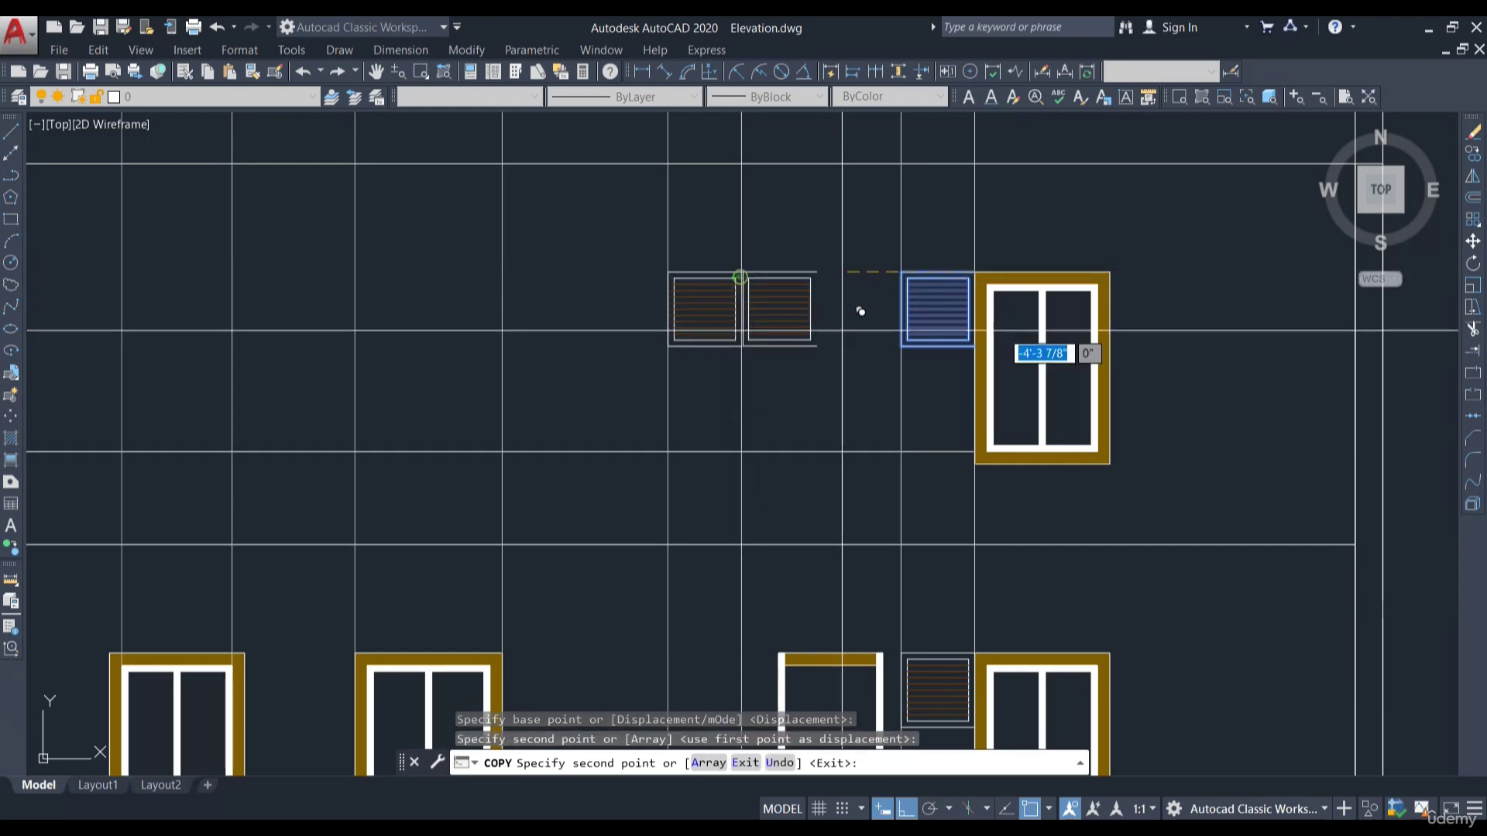
pyautogui.press('Escape')
# Compare the master bedroom W1 and staircase W2 projection lines on the first floor plan with the ground floor windows on the elevation
pyautogui.moveTo(841, 365); pyautogui.dragTo(933, 509, button='middle')
pyautogui.scroll(-5, 934, 507)
pyautogui.moveTo(997, 347); pyautogui.dragTo(960, 666, button='middle')
pyautogui.moveTo(934, 372); pyautogui.dragTo(911, 740, button='middle')
pyautogui.scroll(2, 806, 315)
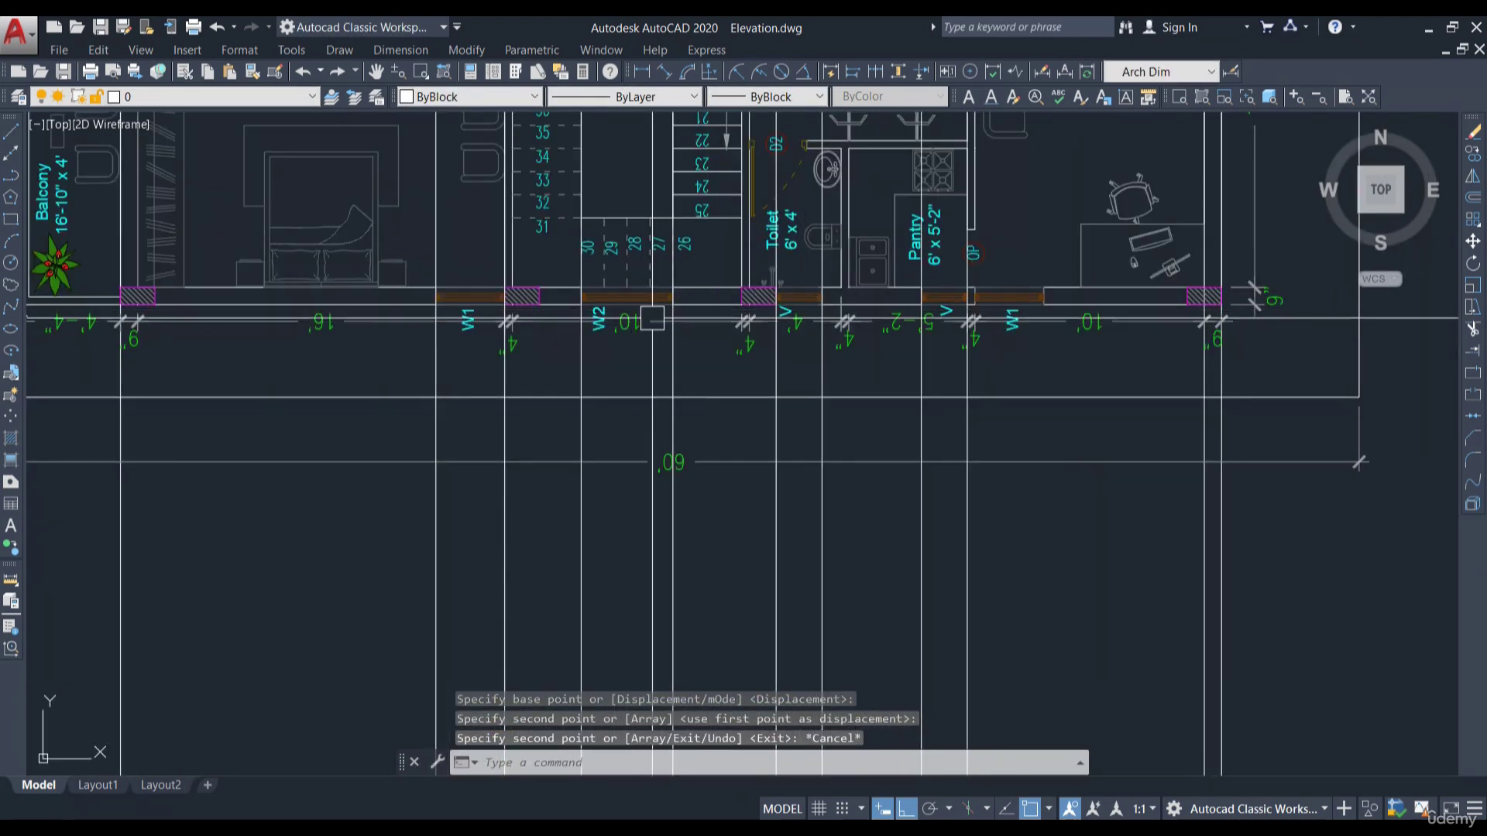
pyautogui.scroll(-6, 754, 285)
pyautogui.moveTo(759, 562); pyautogui.dragTo(771, 356, button='middle')
pyautogui.scroll(4, 740, 491)
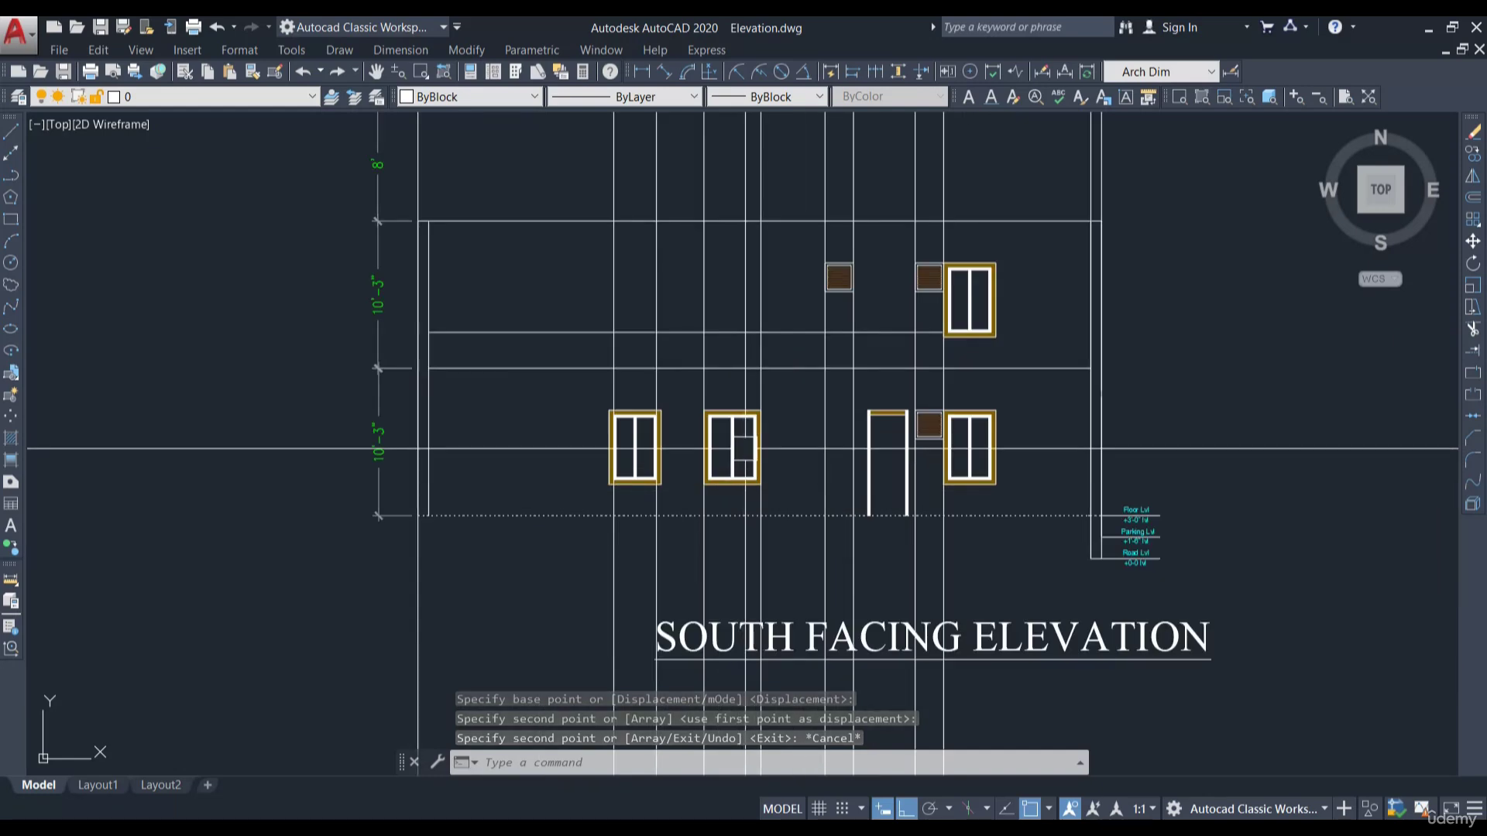
# Copy the two left-hand ground floor windows straight up to the first floor, aligning their tops with the first floor ventilators
pyautogui.click(565, 361)
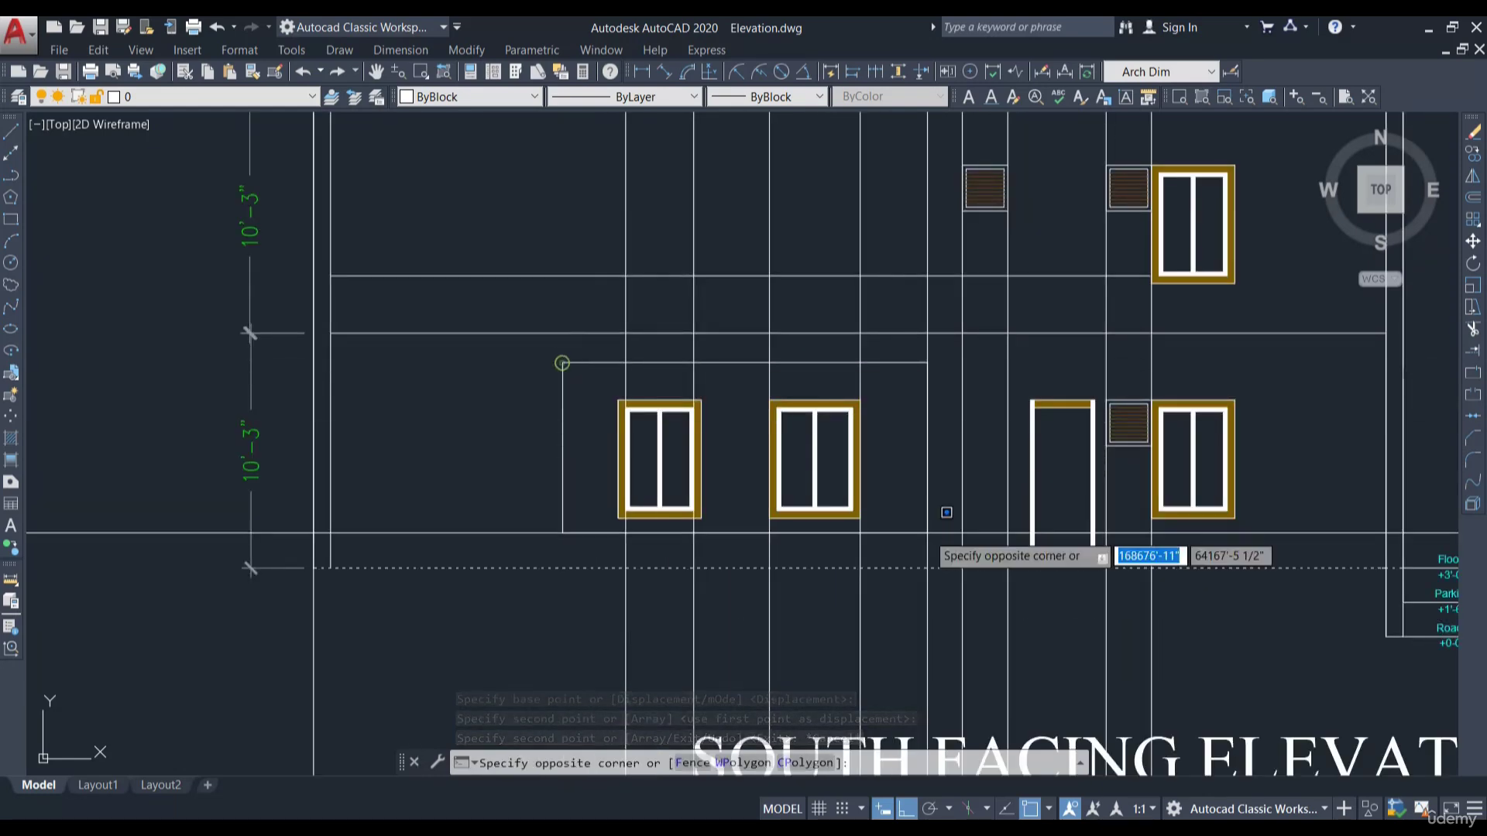
pyautogui.click(940, 533)
pyautogui.moveTo(947, 388); pyautogui.dragTo(899, 500, button='middle')
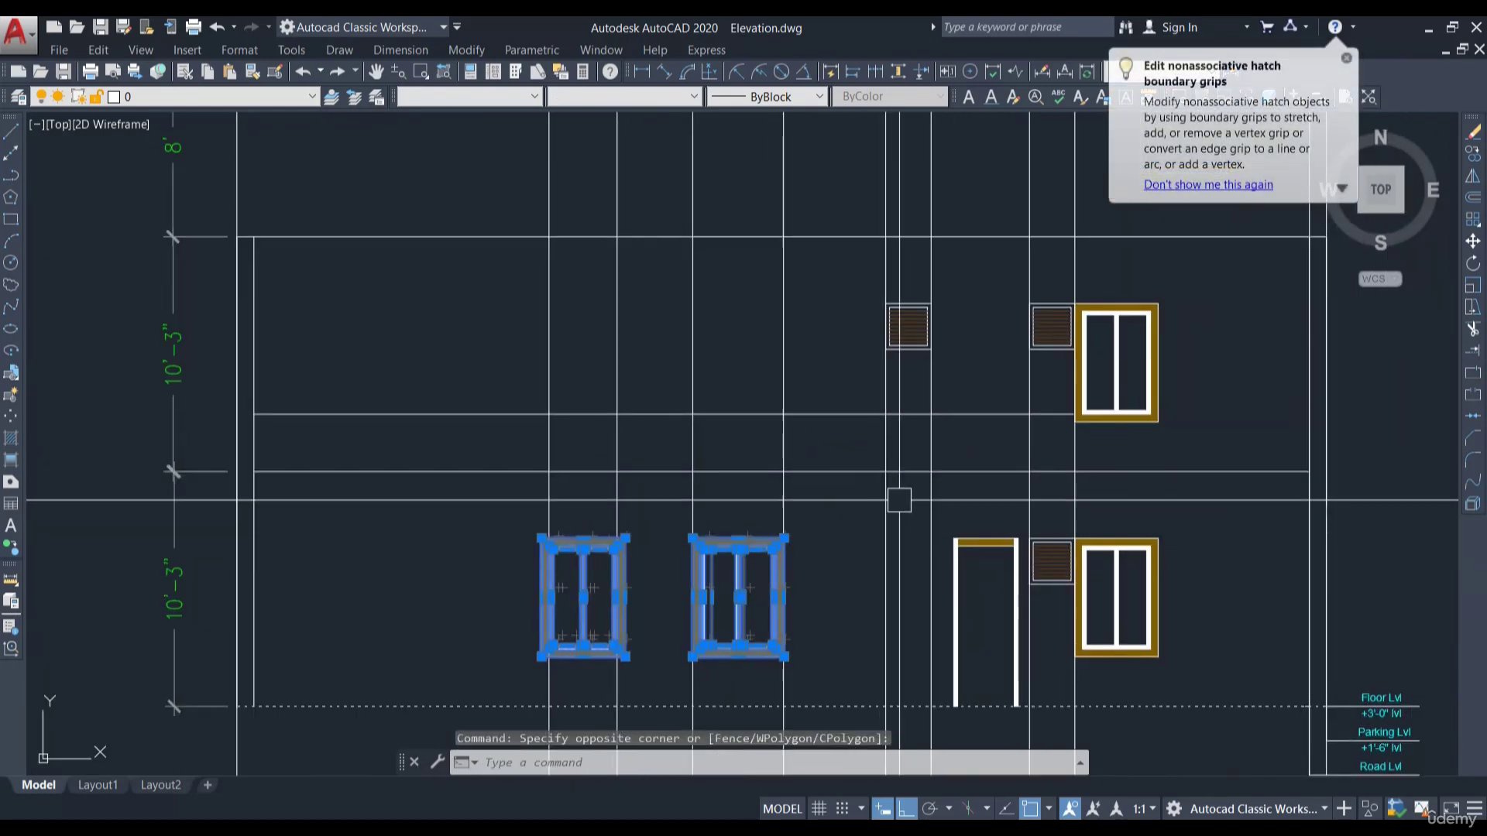
pyautogui.click(1473, 154)
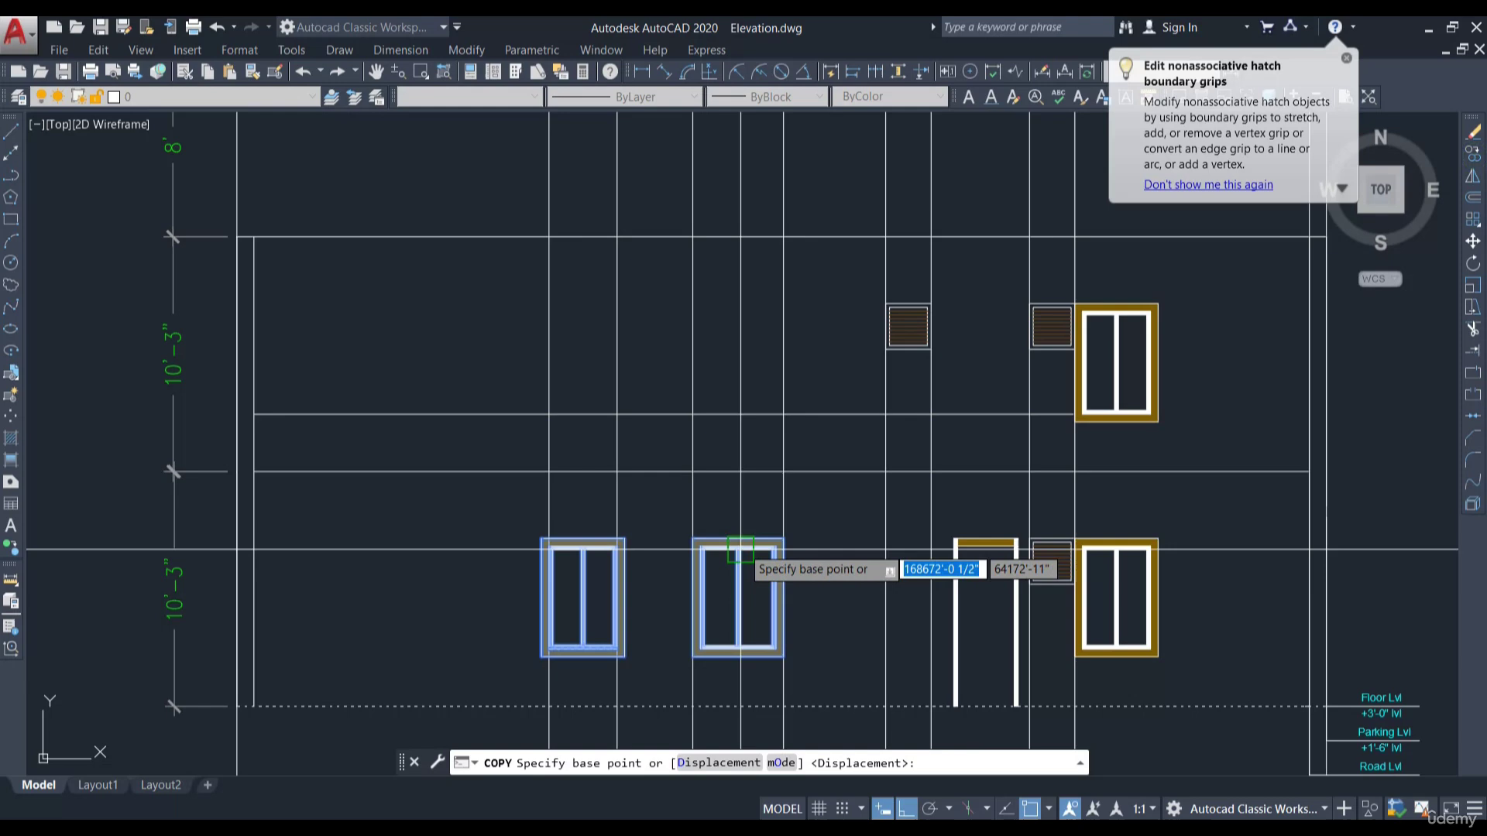
pyautogui.click(784, 535)
pyautogui.scroll(4, 840, 496)
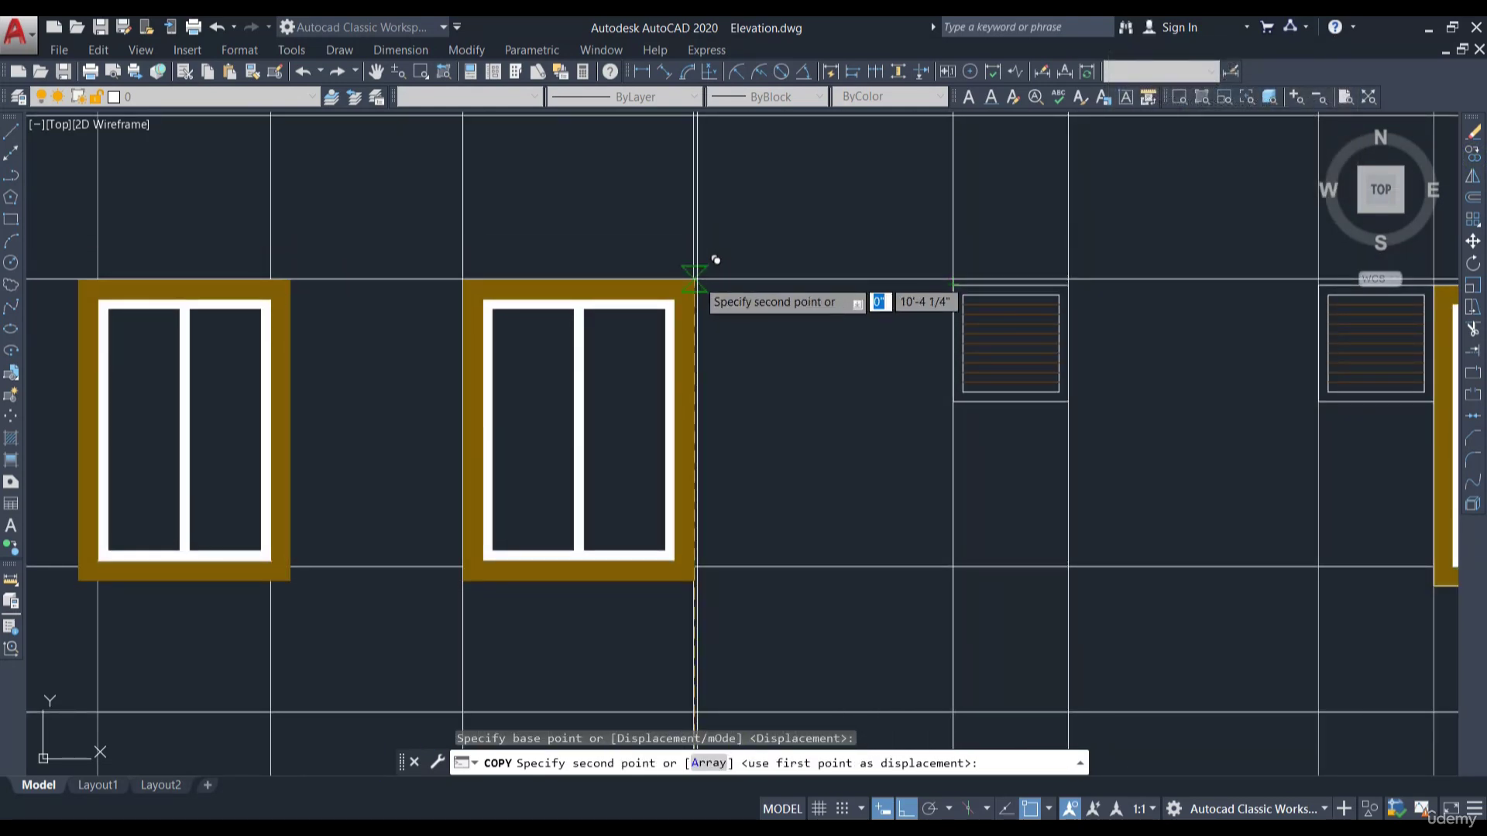
# Erase all the vertical projection lines running between the first floor plan and the south facing elevation
pyautogui.click(562, 231)
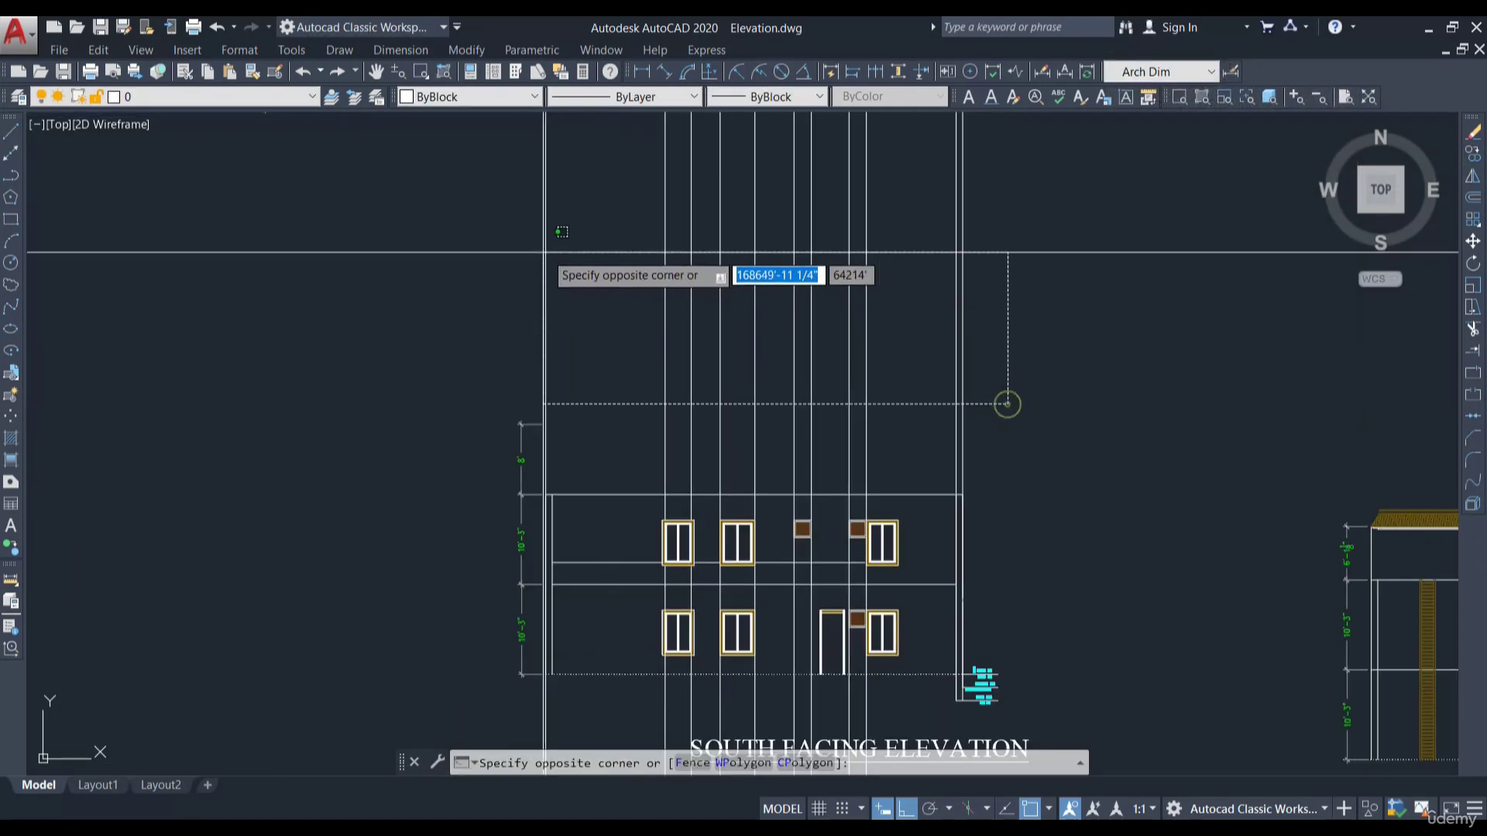
pyautogui.click(1008, 403)
pyautogui.write('e')
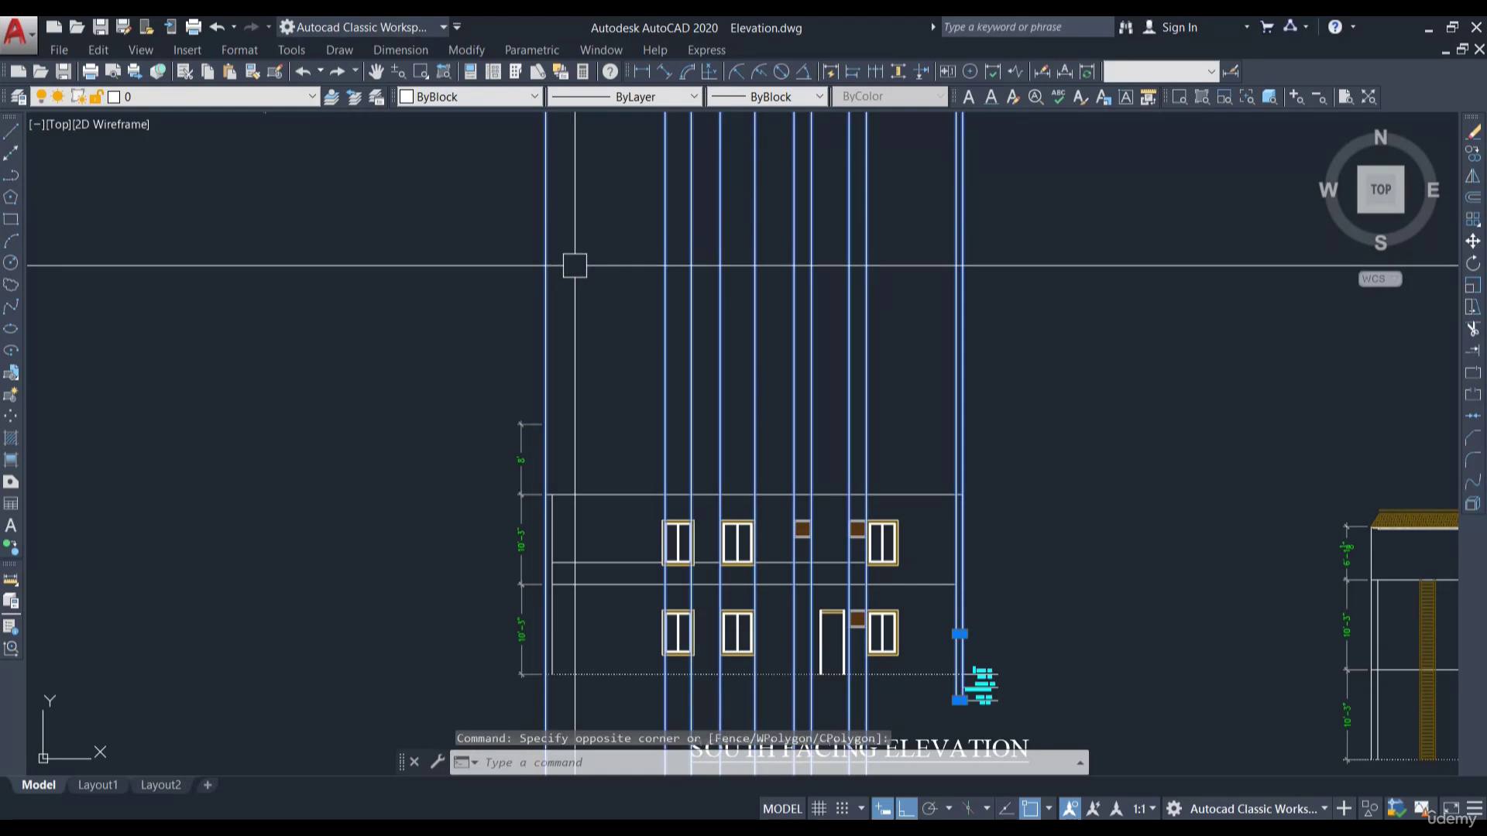
pyautogui.press('Return')
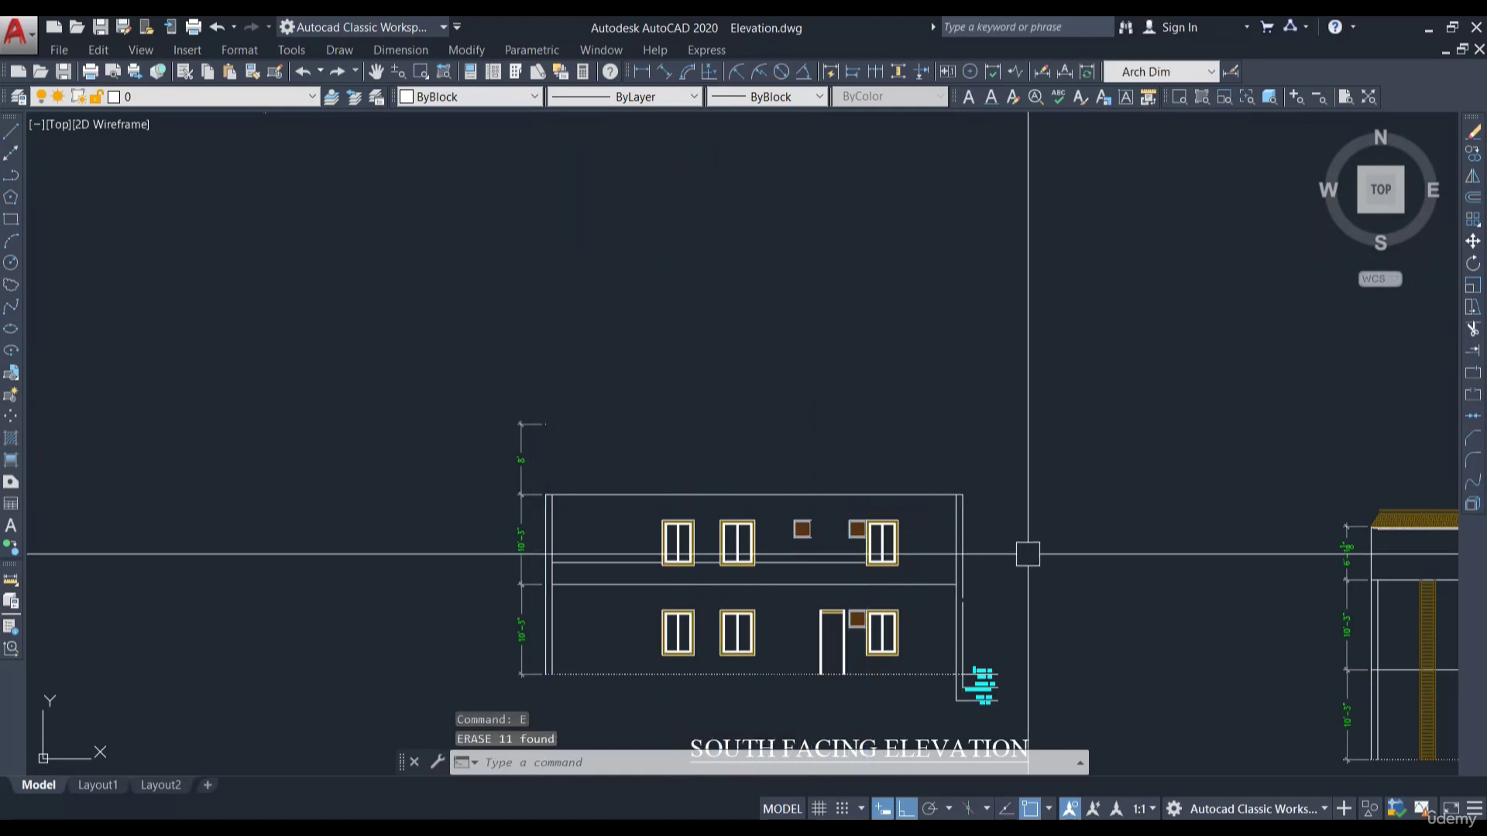
# Redraw the broken lower part of the right outer wall line, and erase the horizontal guide line near the first floor window sills
pyautogui.scroll(4, 966, 524)
pyautogui.click(946, 505)
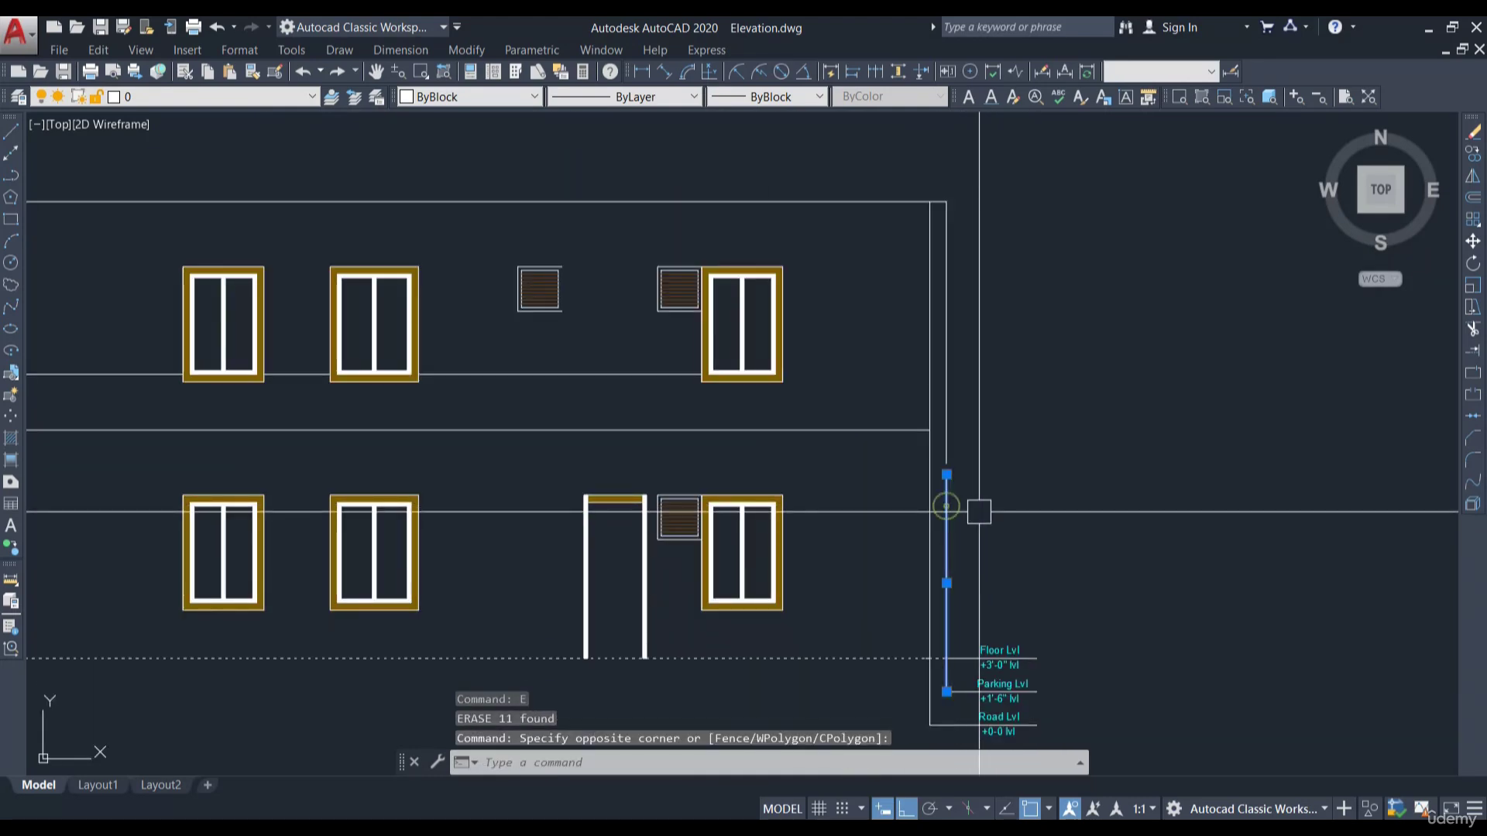
pyautogui.press('Return')
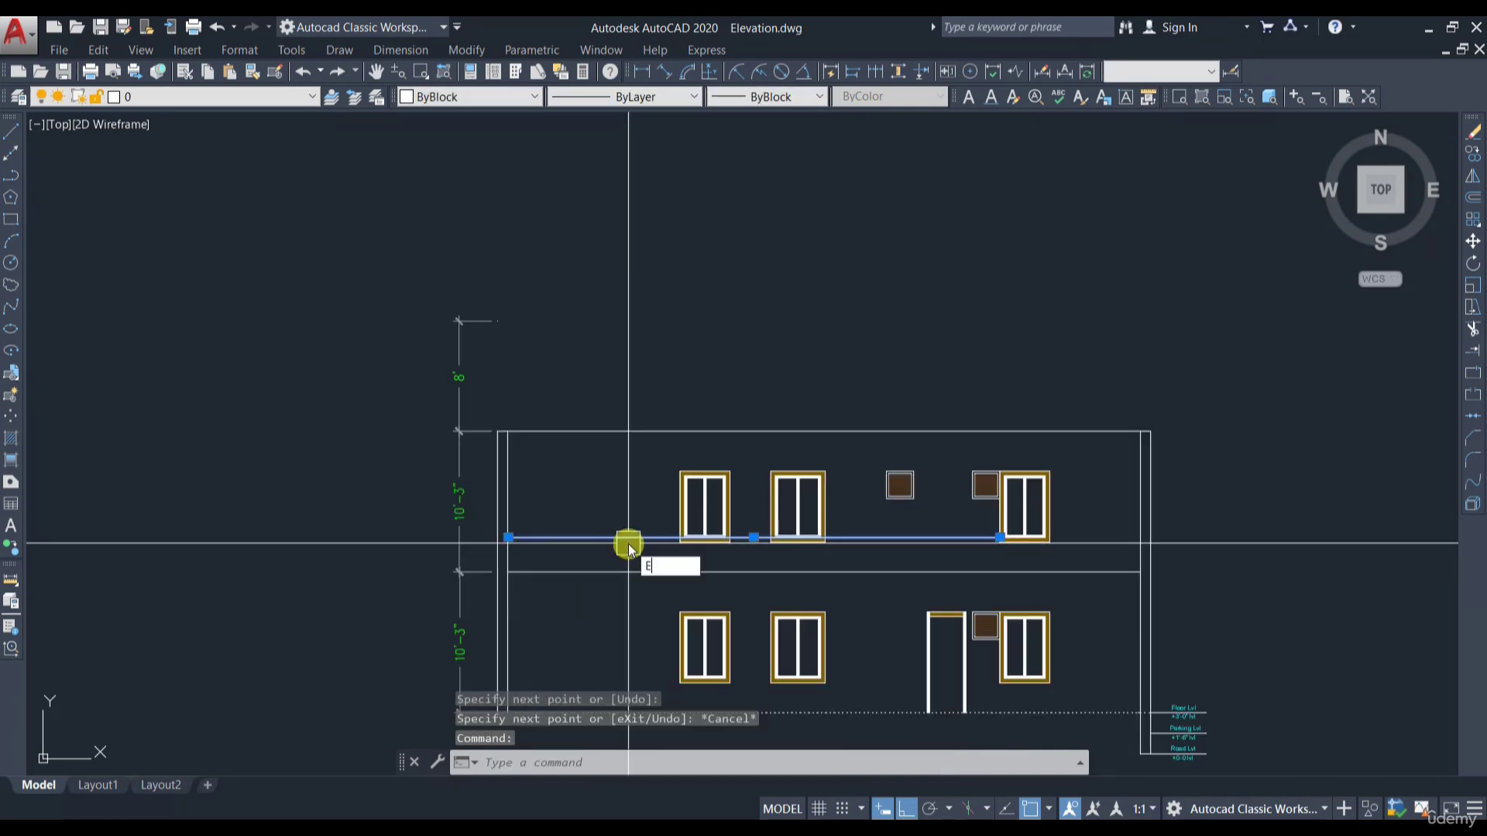
pyautogui.press('Return')
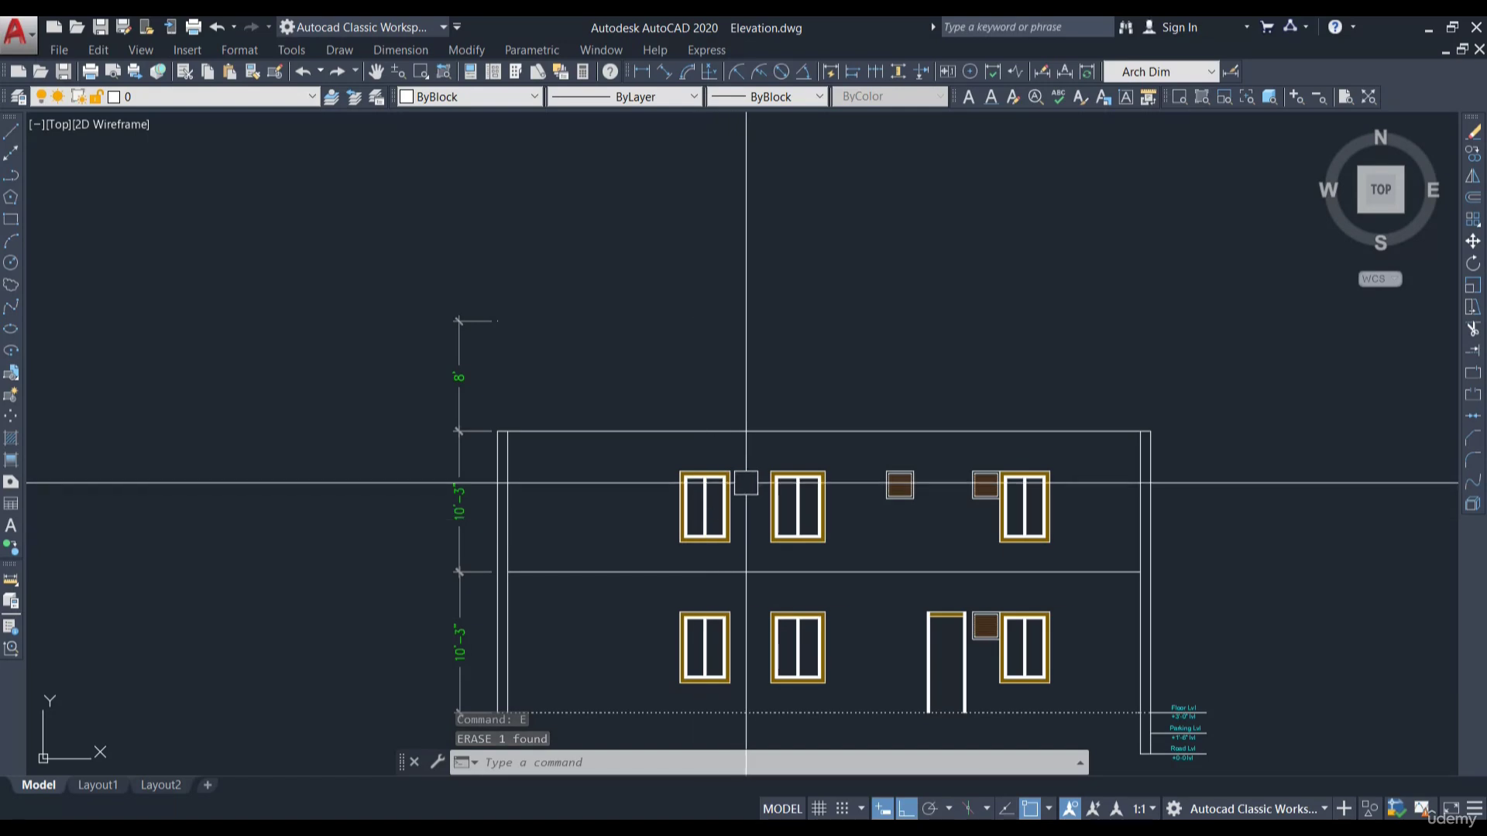
# Examine the staircase area on the first floor plan in relation to the south facing elevation below it
pyautogui.moveTo(951, 319); pyautogui.dragTo(916, 427, button='middle')
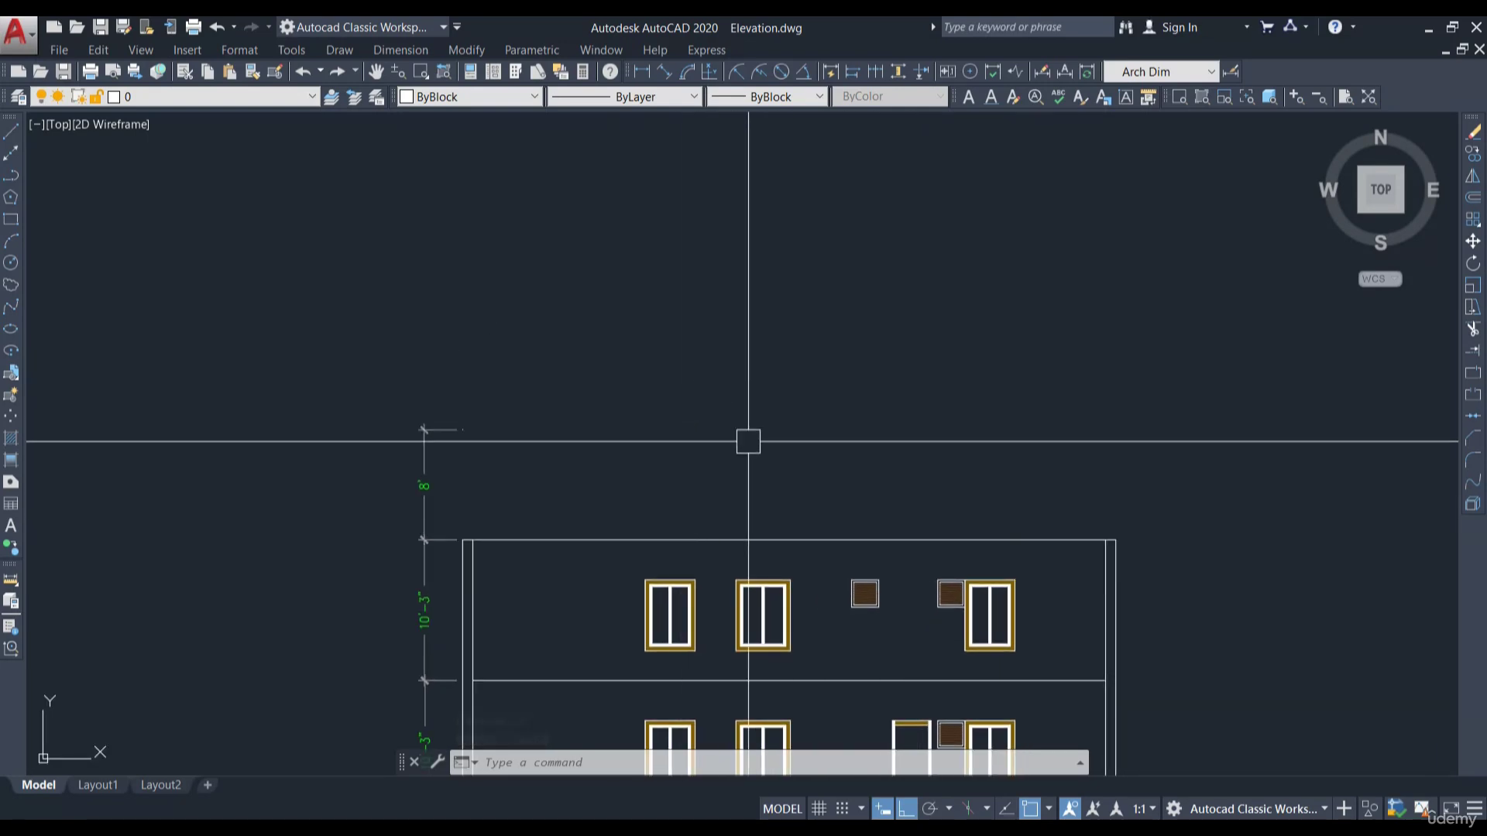
pyautogui.scroll(-1, 759, 466)
pyautogui.moveTo(874, 399); pyautogui.dragTo(838, 565, button='middle')
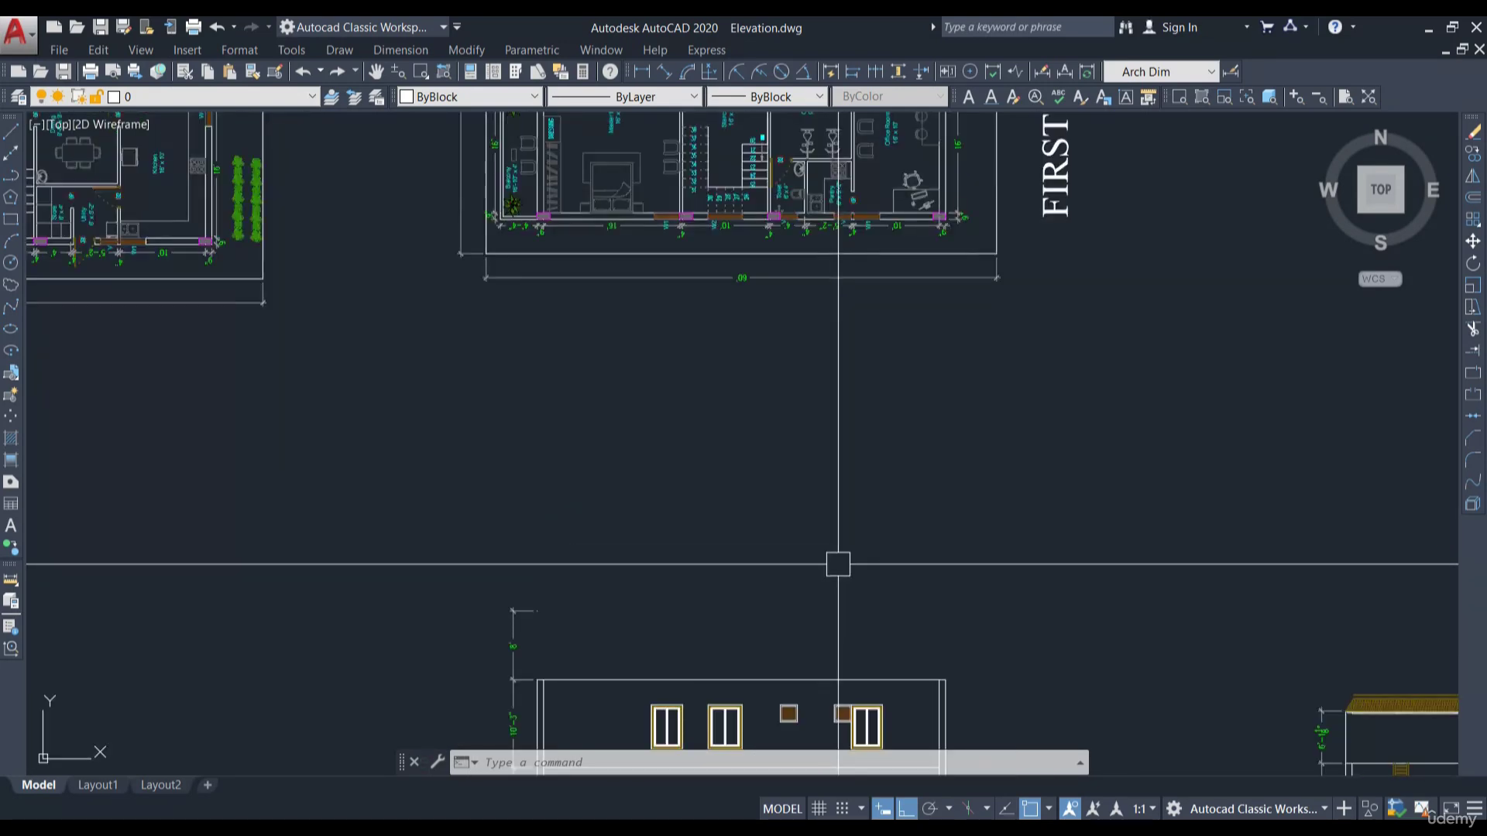
pyautogui.scroll(-1, 836, 561)
pyautogui.scroll(1, 760, 270)
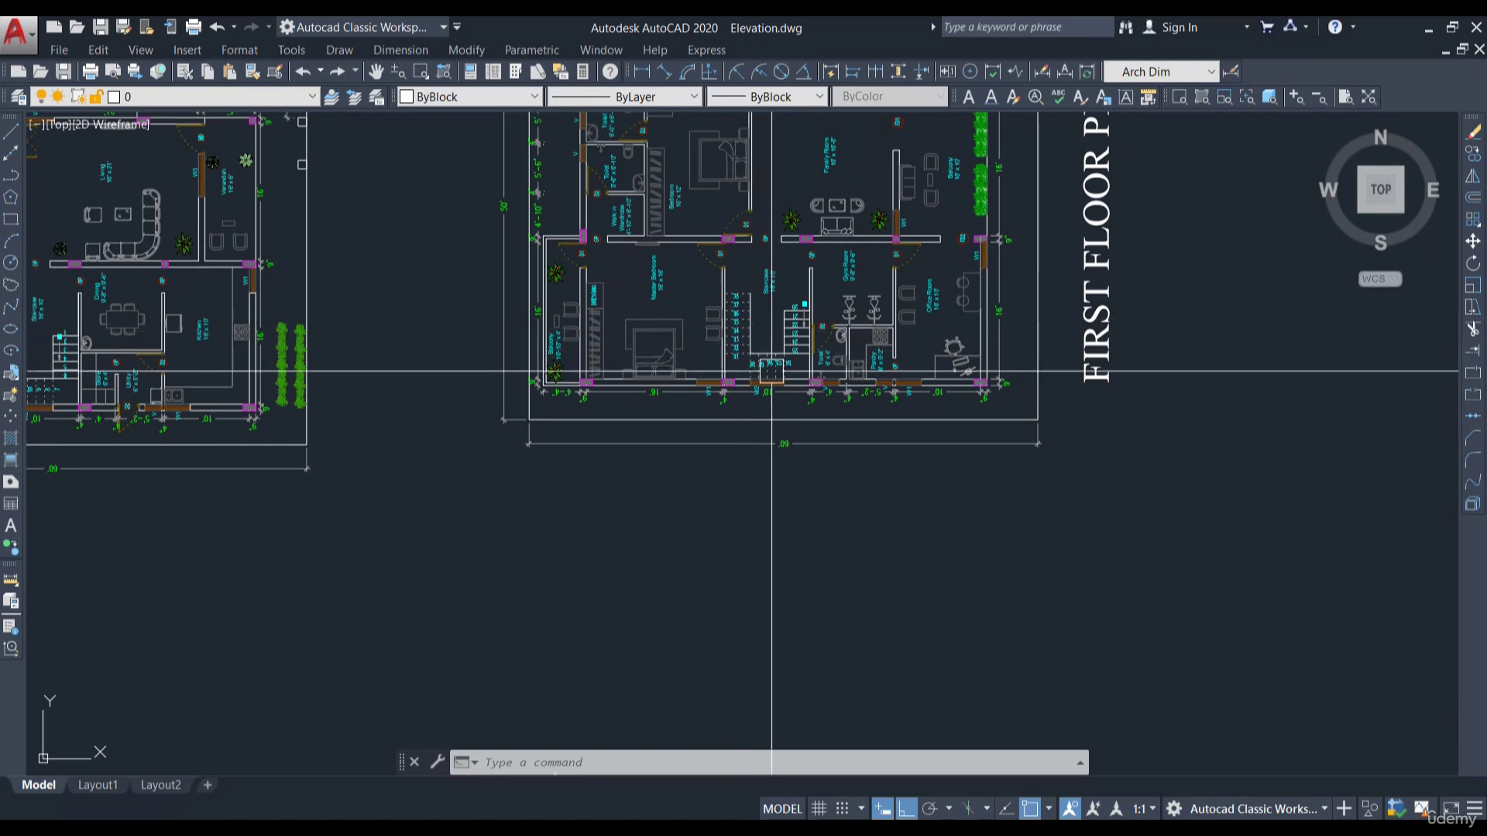
pyautogui.scroll(-2, 787, 357)
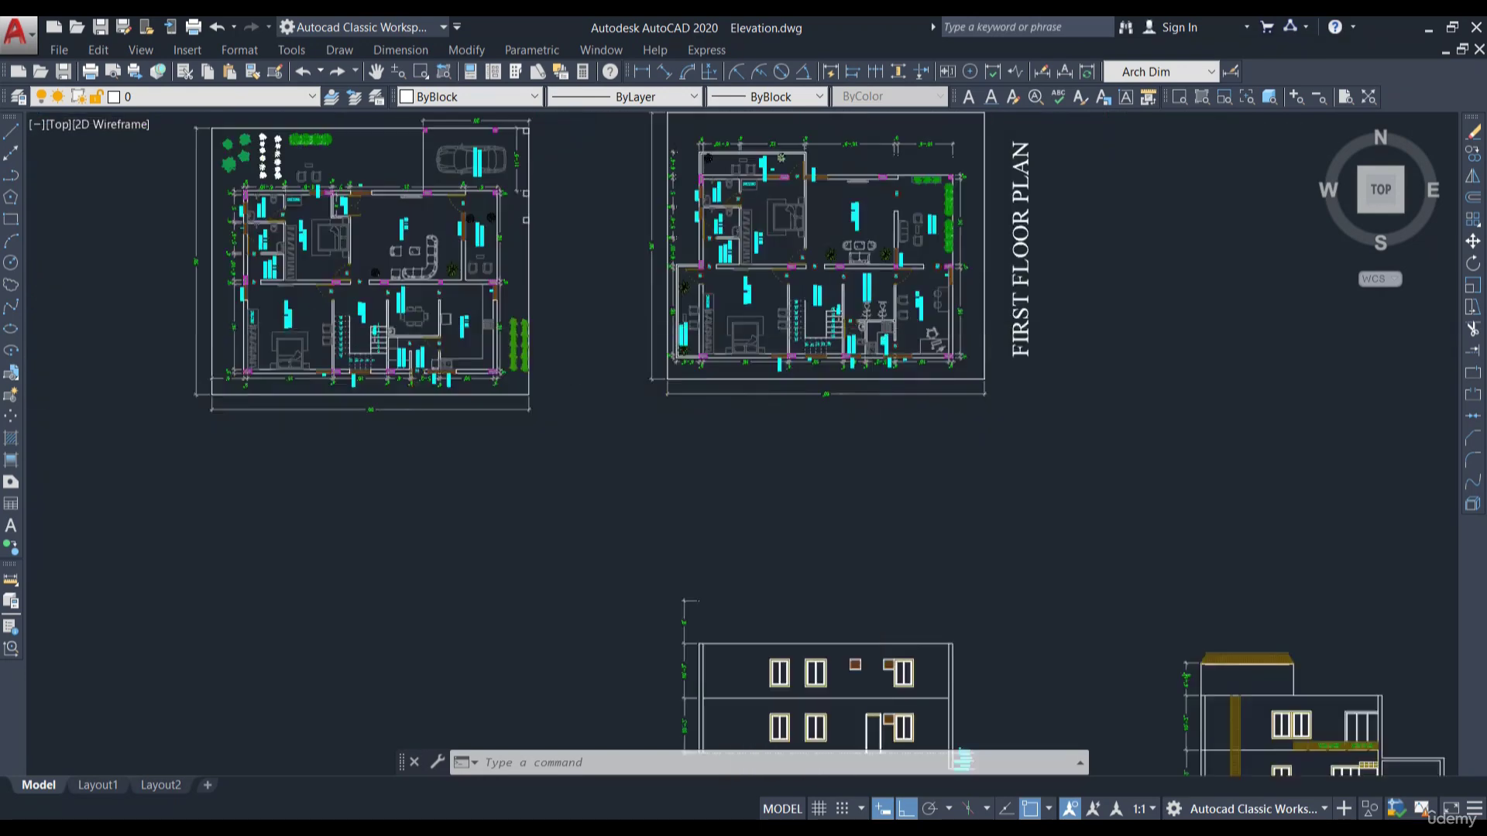
pyautogui.scroll(-1, 797, 577)
pyautogui.scroll(2, 819, 408)
# Offset the elevation's roof line upward by 8'
pyautogui.write('o')
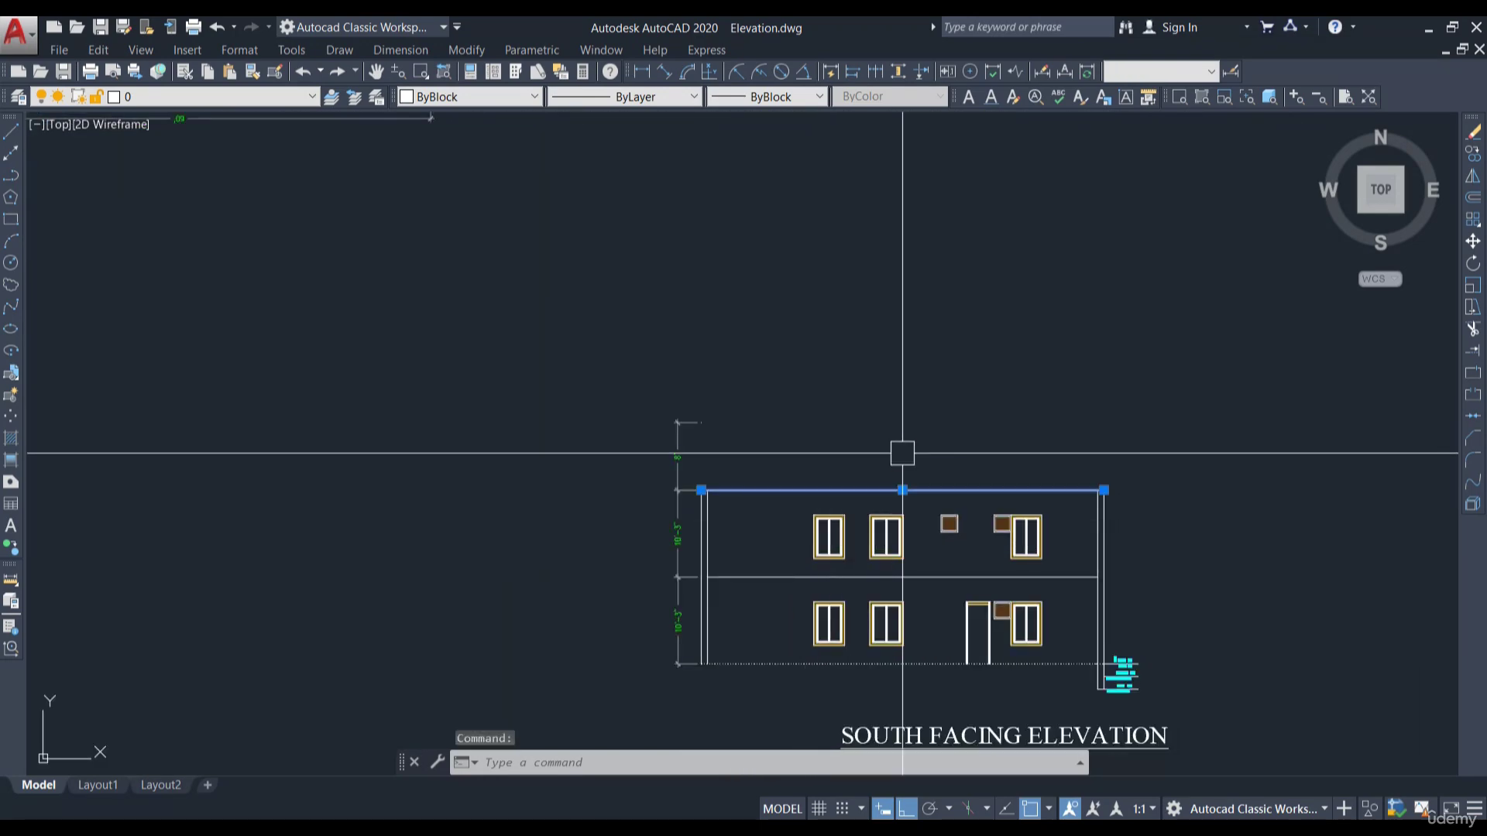
pyautogui.press('Return')
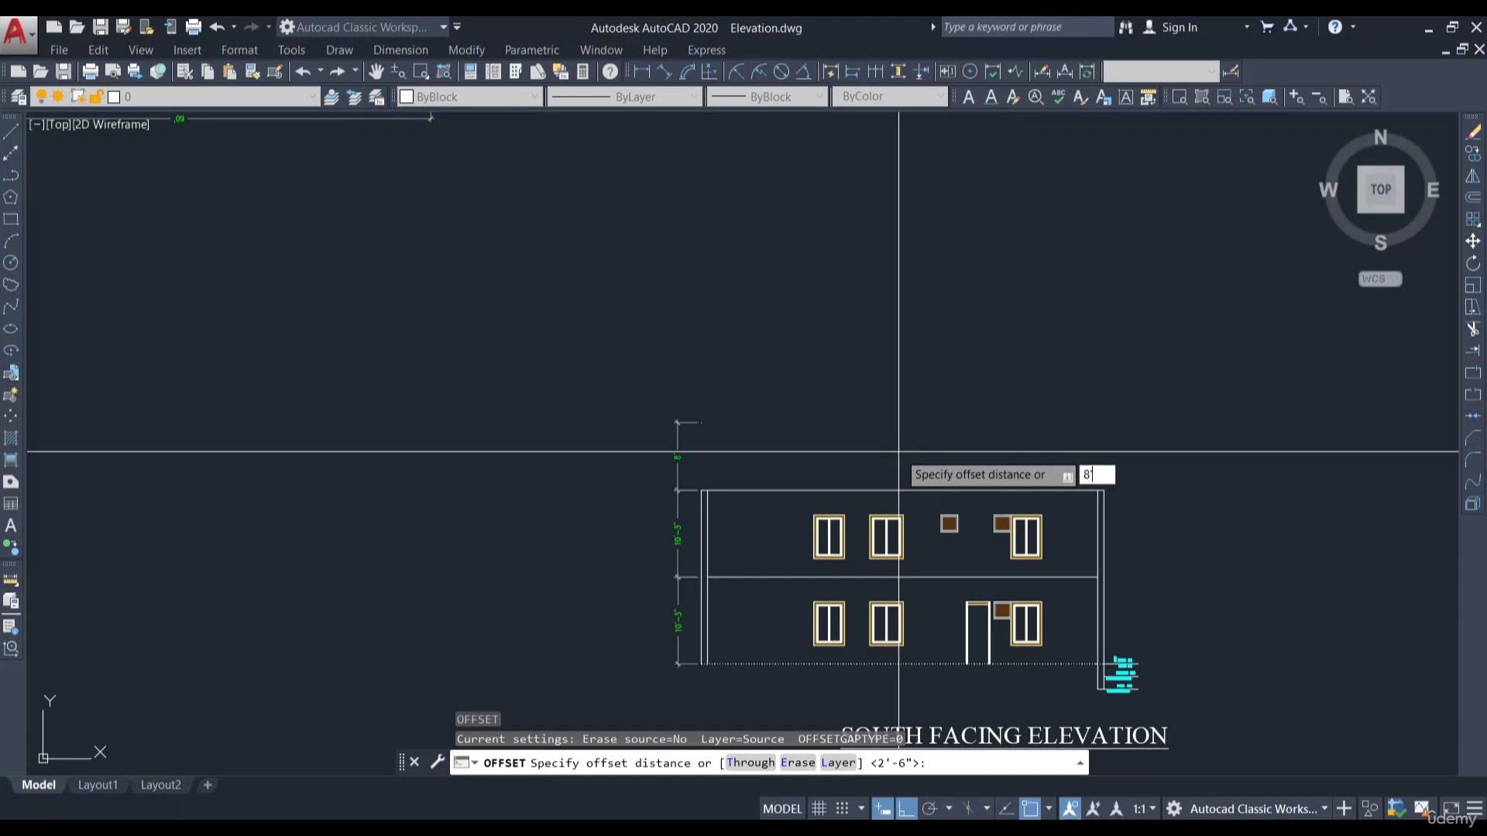
pyautogui.write("8'")
pyautogui.press('Return')
pyautogui.click(898, 490)
pyautogui.press('Return')
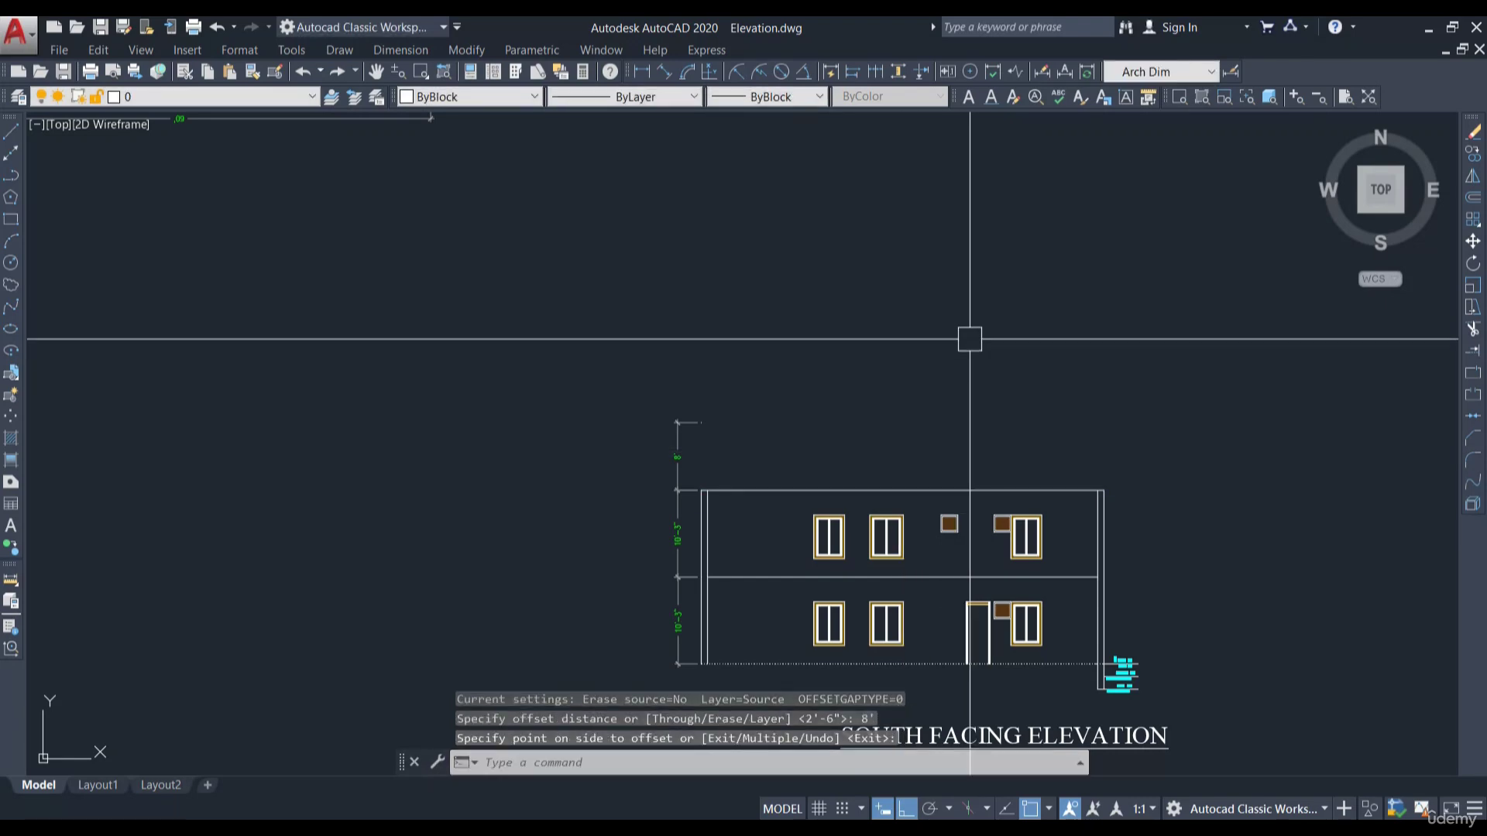
pyautogui.press('Return')
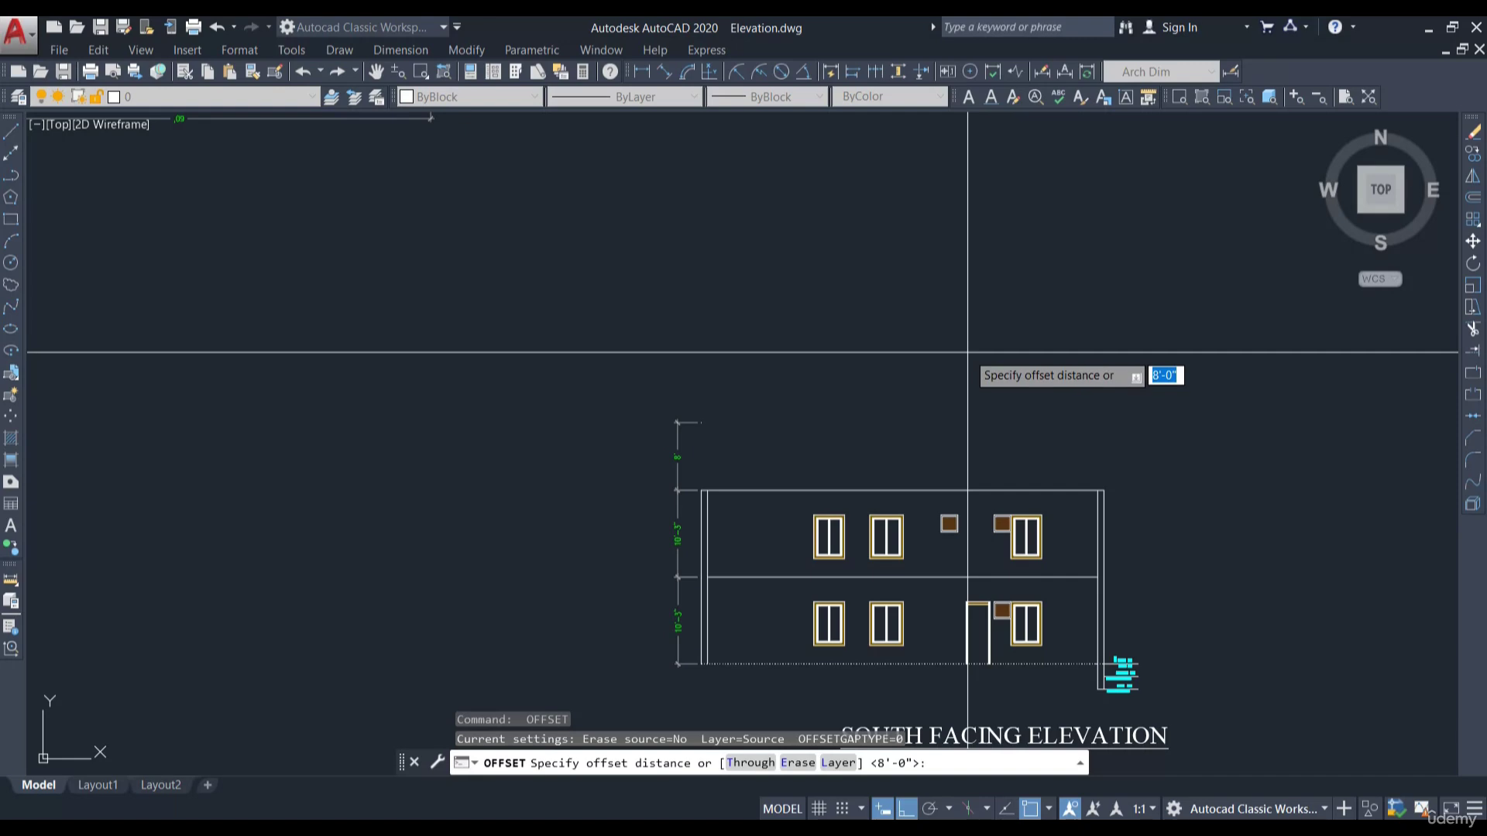
pyautogui.press('Return')
pyautogui.click(849, 490)
pyautogui.click(848, 464)
pyautogui.press('Escape')
# Draw vertical construction lines through the left and right wall edges of the staircase on the first floor plan
pyautogui.scroll(-3, 847, 414)
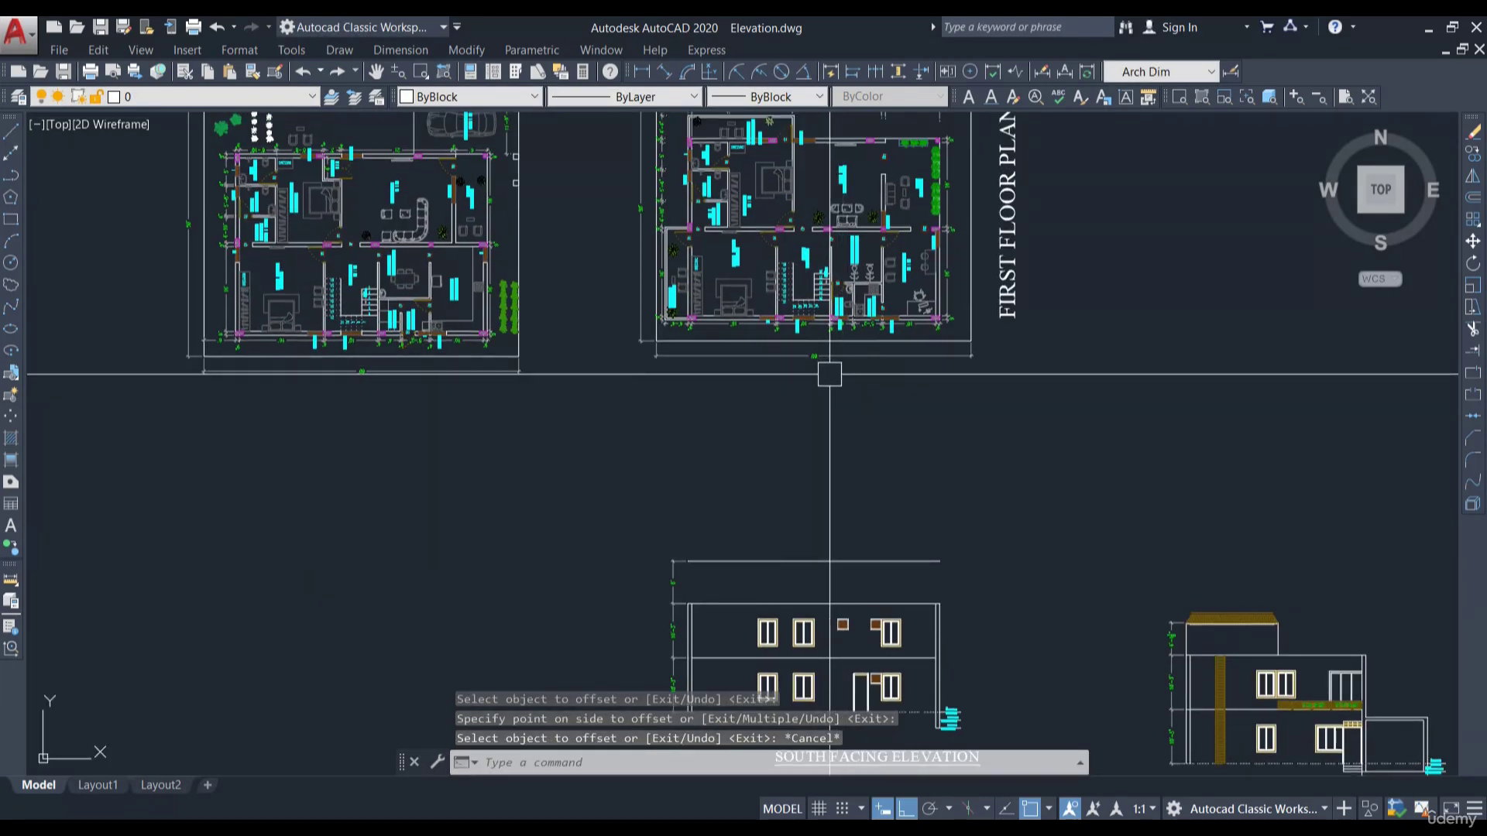
pyautogui.write('xl')
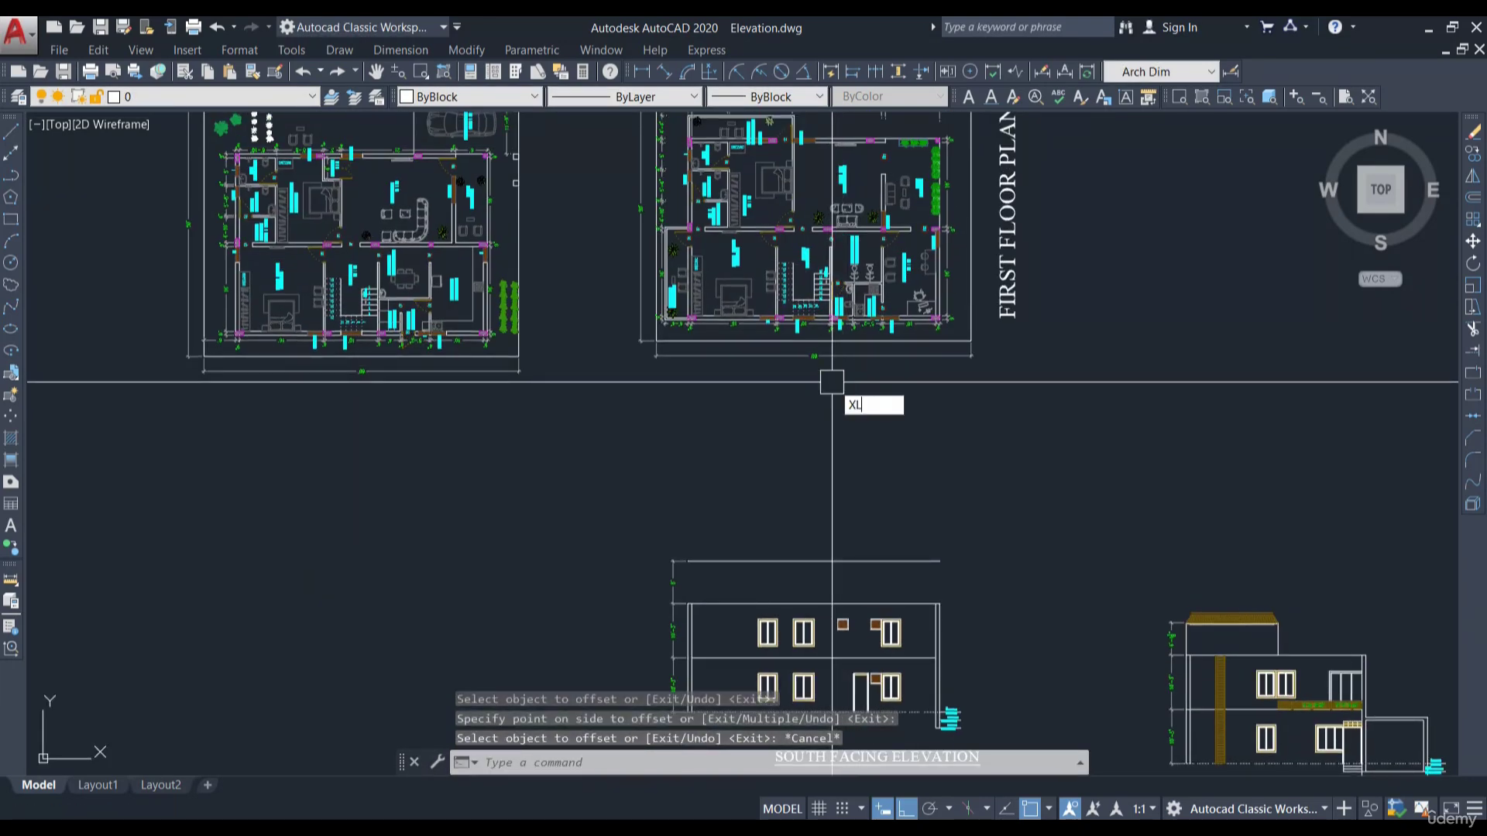
pyautogui.press('Return')
pyautogui.write('v')
pyautogui.press('Return')
pyautogui.scroll(5, 832, 382)
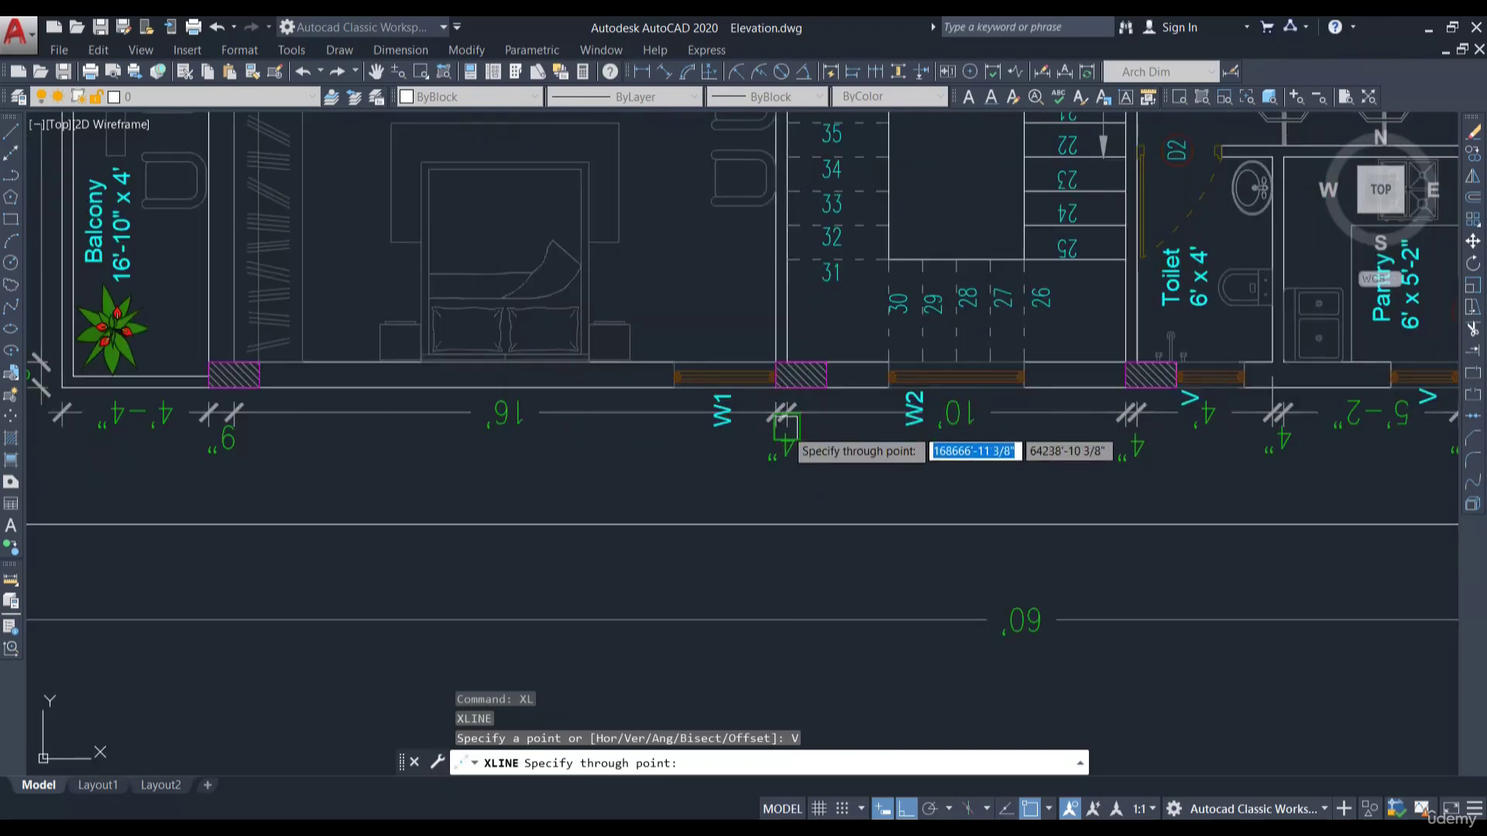
pyautogui.click(775, 361)
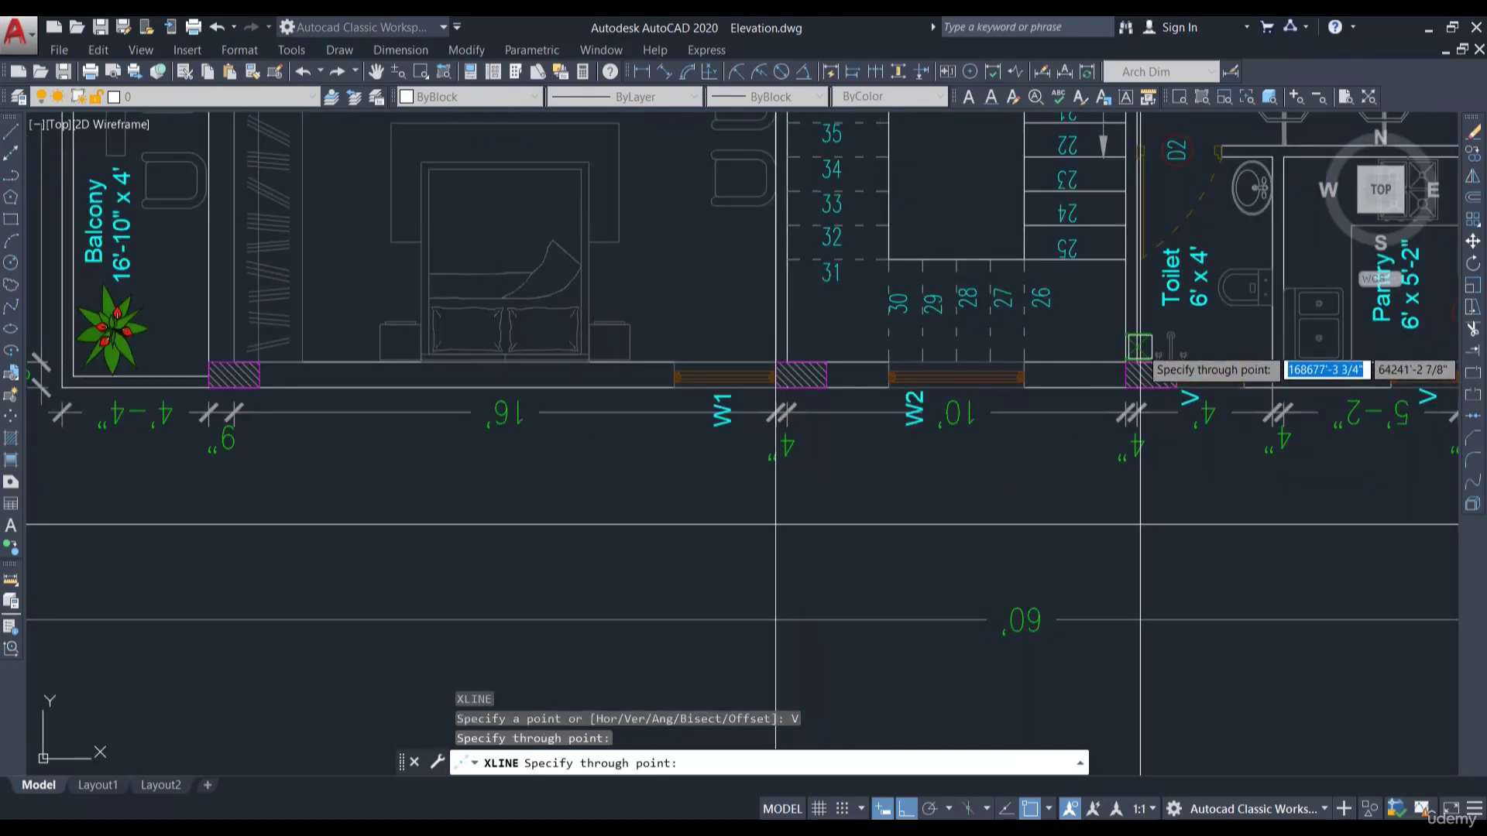
pyautogui.click(1138, 351)
pyautogui.scroll(-6, 1138, 350)
pyautogui.press('Escape')
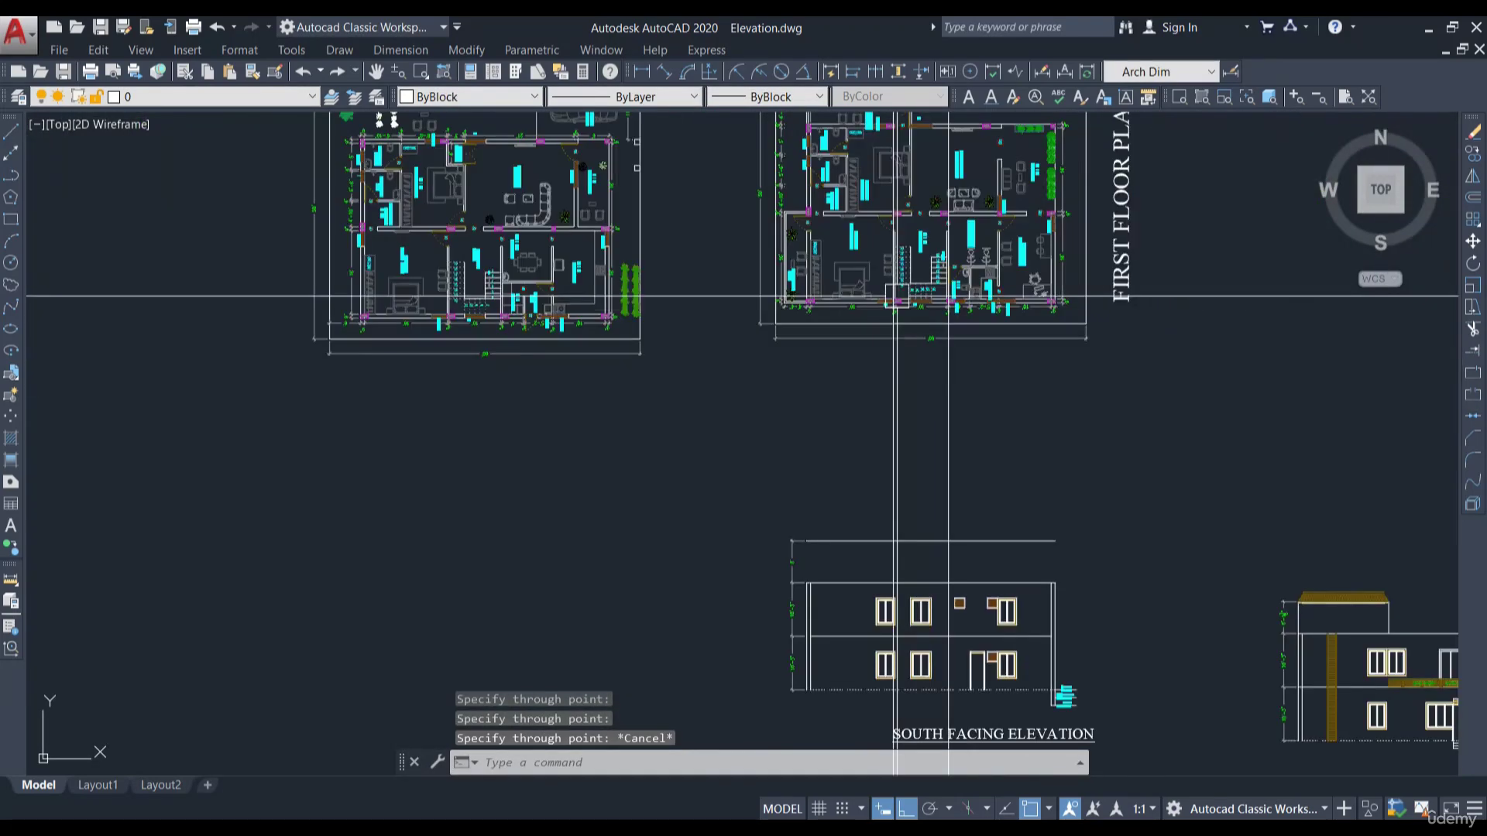
# Compare the staircase window W2 on the first floor plan with its position between the staircase construction lines on the elevation
pyautogui.moveTo(1049, 521); pyautogui.dragTo(1019, 472, button='middle')
pyautogui.scroll(4, 937, 485)
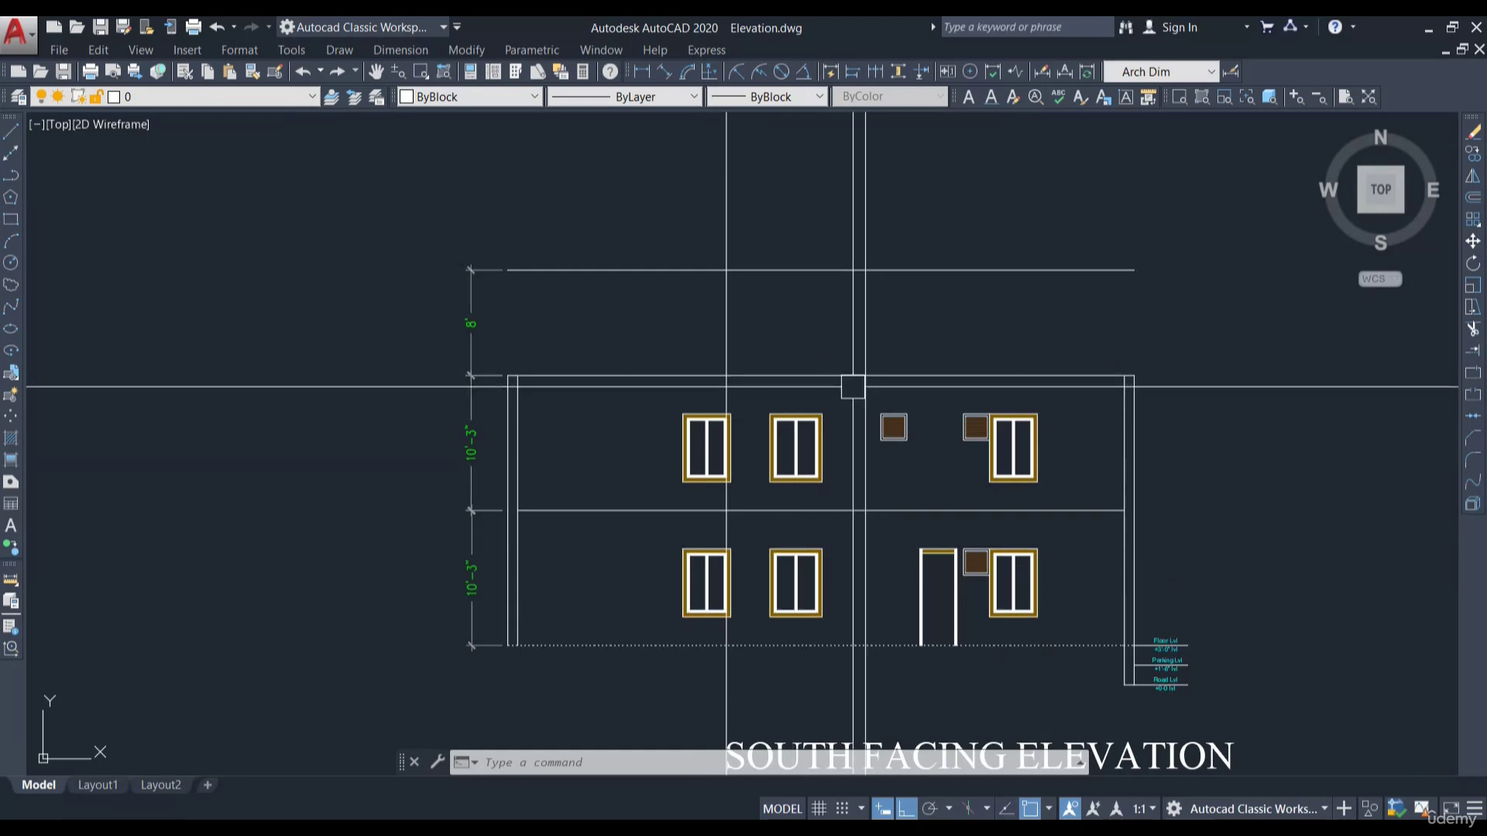
pyautogui.moveTo(852, 387); pyautogui.dragTo(704, 225, button='middle')
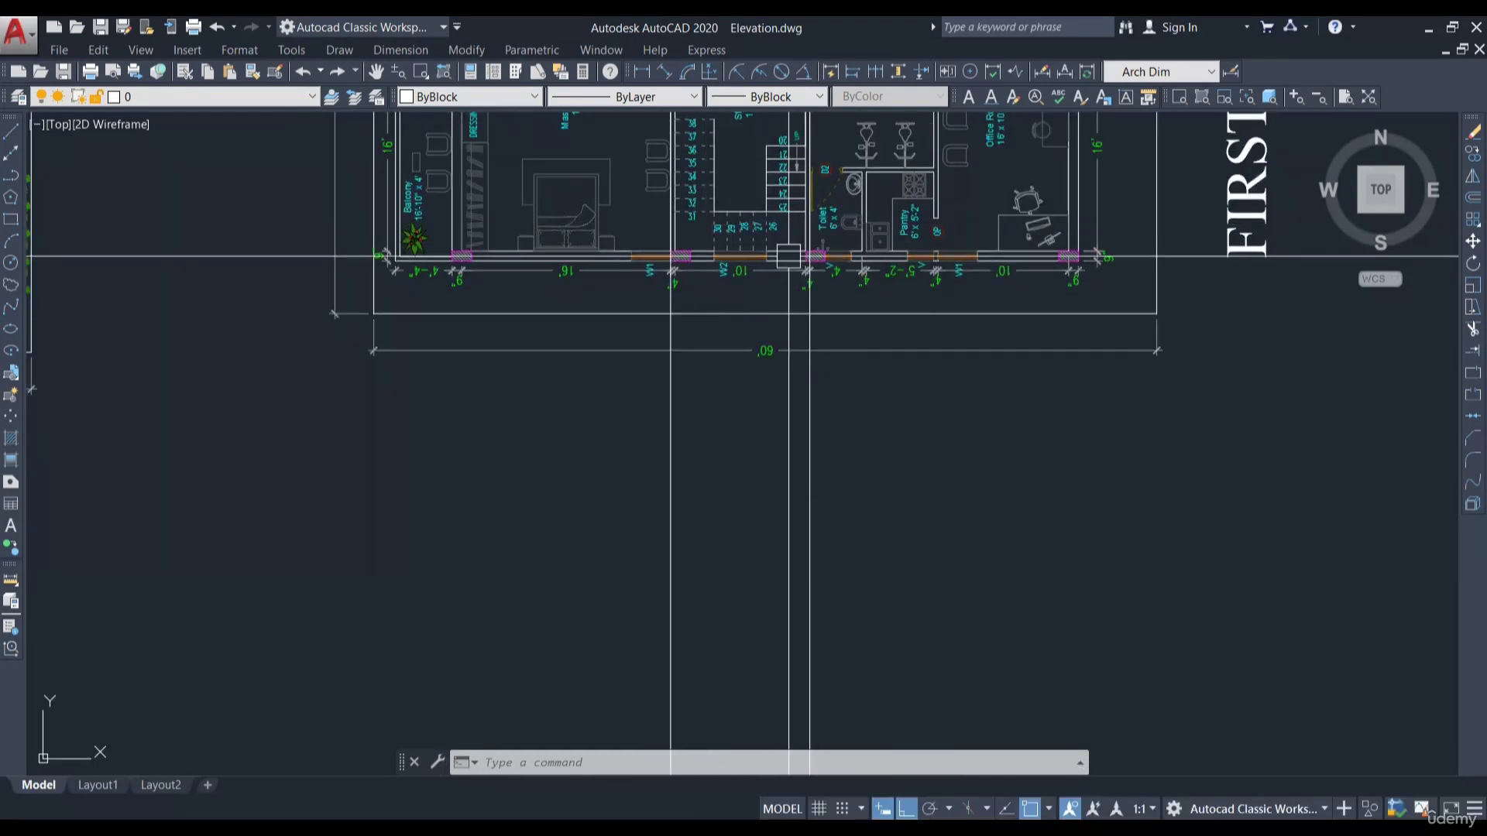
pyautogui.scroll(-2, 788, 255)
pyautogui.moveTo(774, 728); pyautogui.dragTo(798, 531, button='middle')
pyautogui.scroll(3, 798, 531)
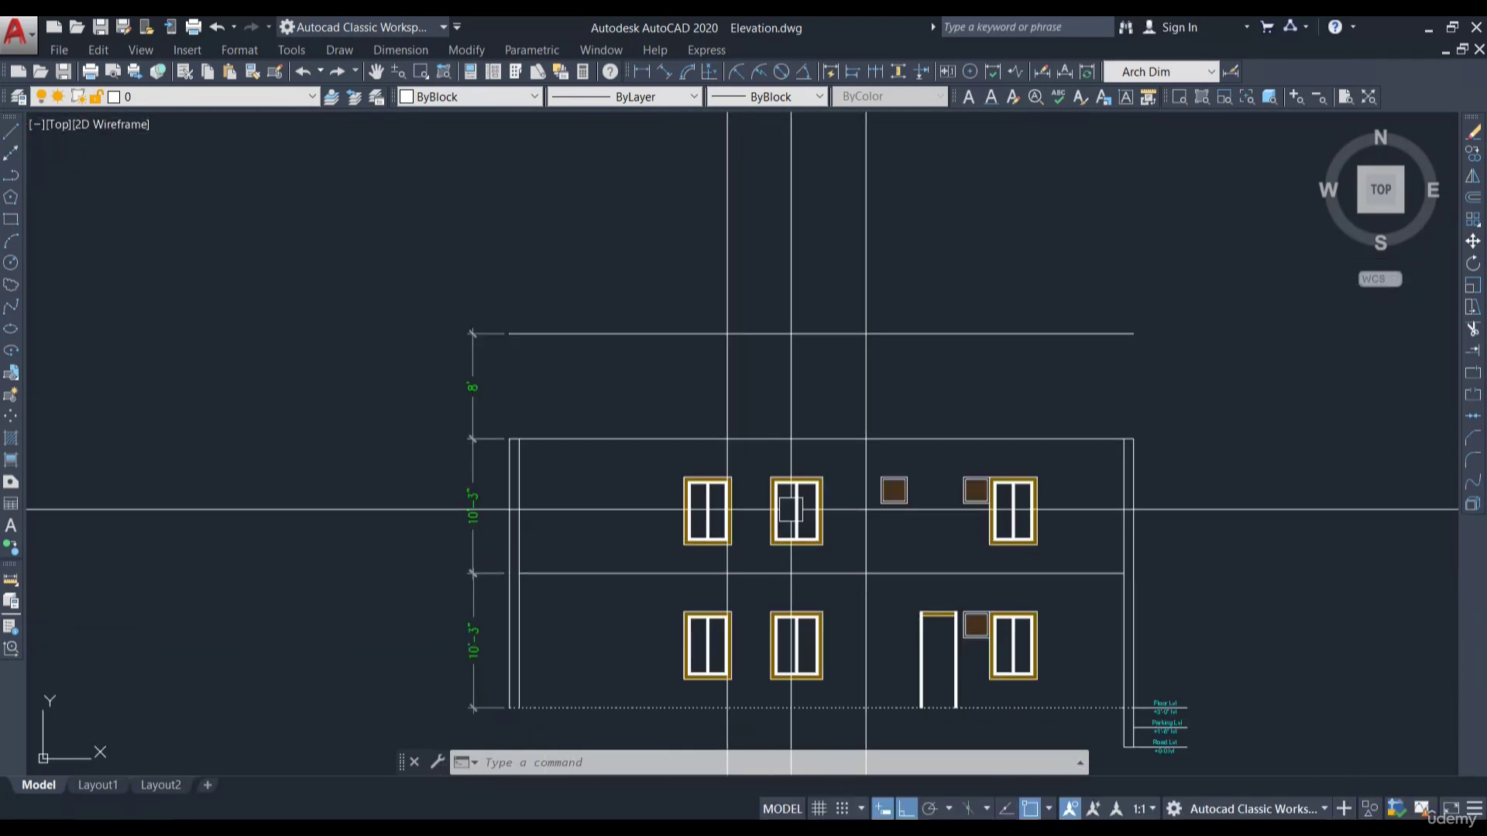
pyautogui.scroll(4, 805, 594)
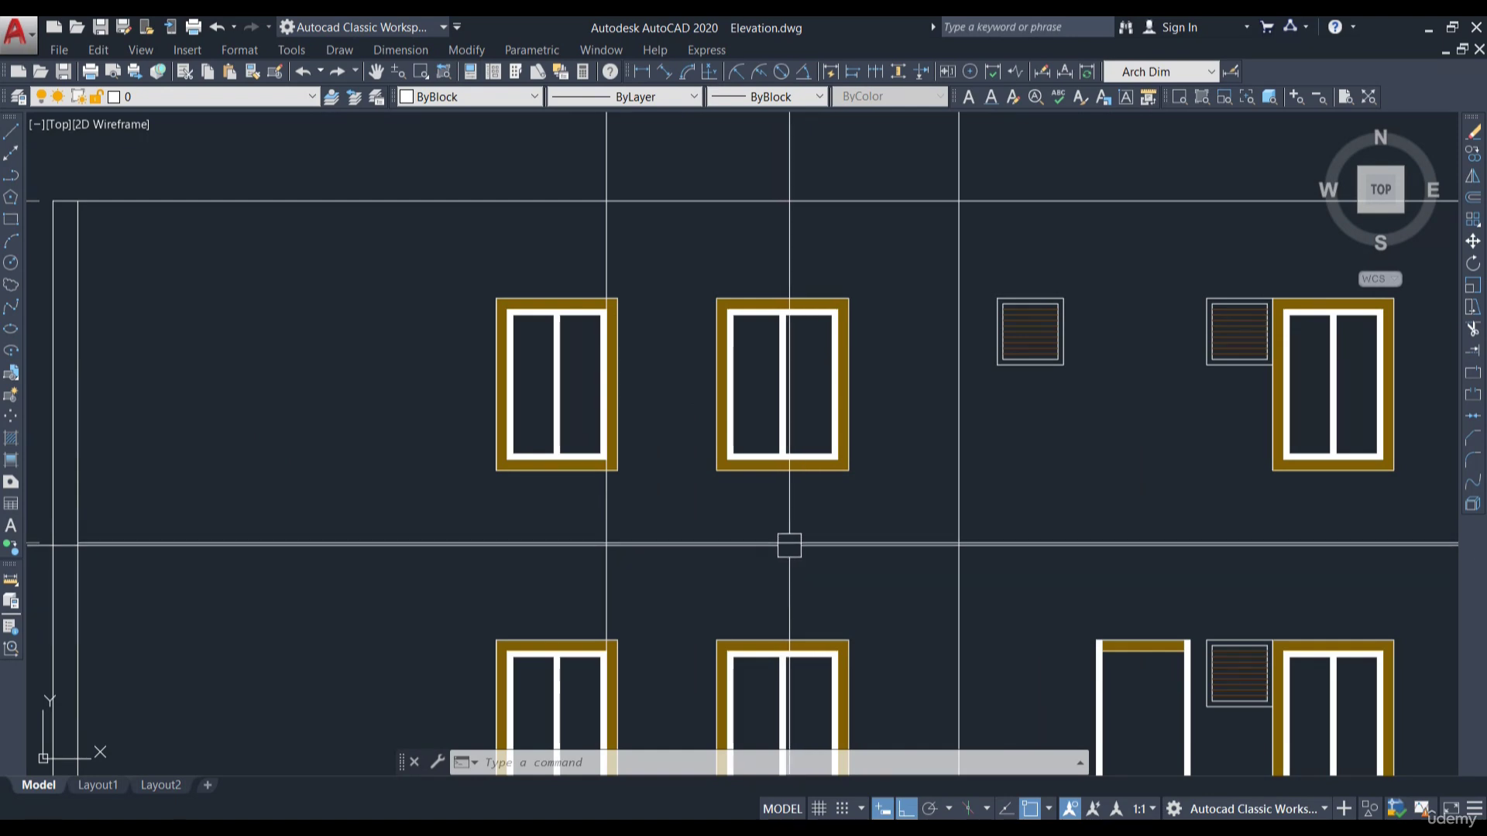
pyautogui.scroll(-4, 800, 528)
pyautogui.scroll(4, 777, 405)
pyautogui.moveTo(777, 405); pyautogui.dragTo(790, 604, button='middle')
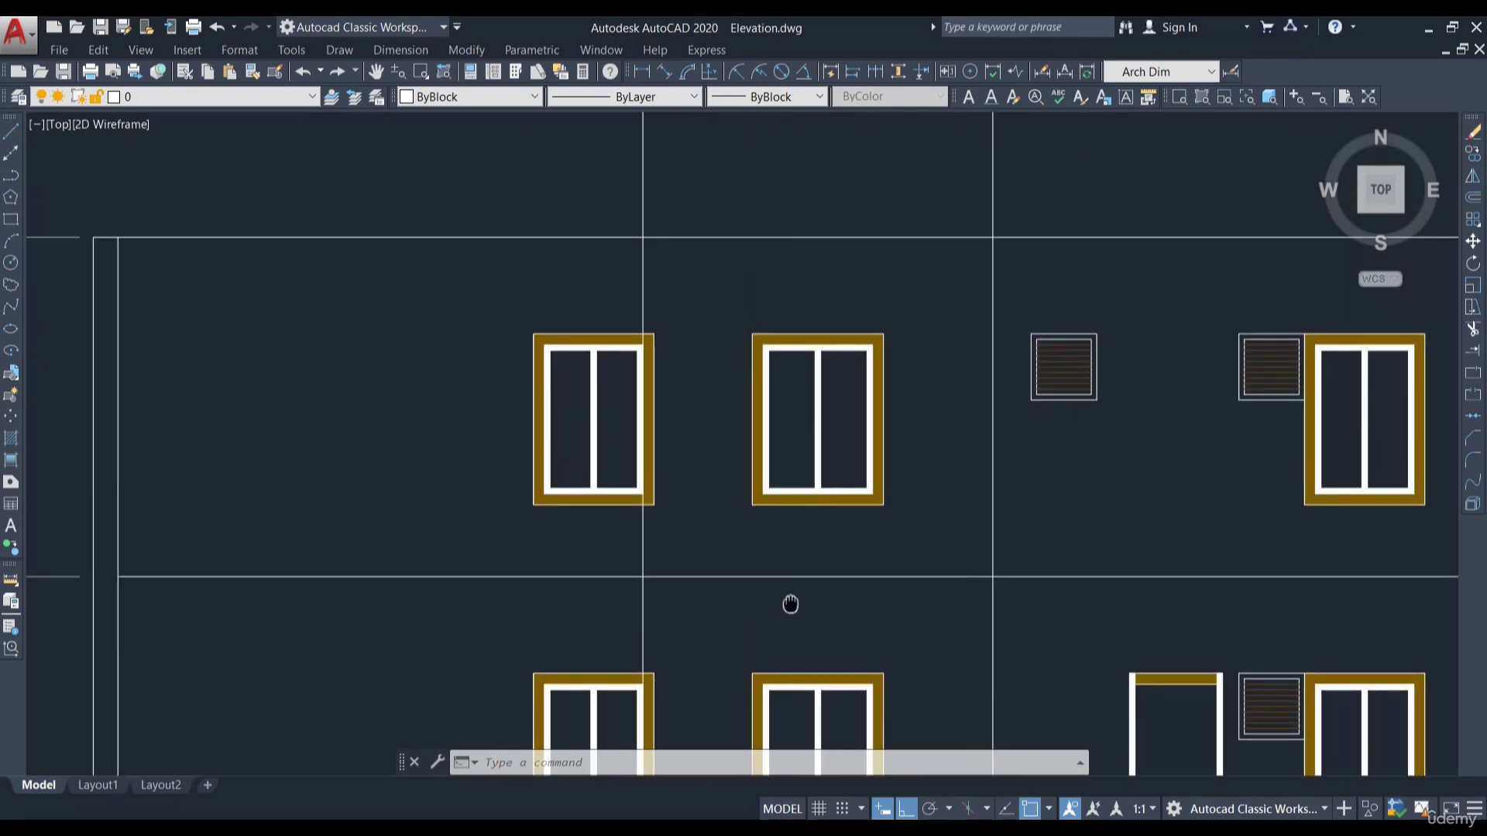
# Move the first floor staircase window straight up so the midpoint of its right edge sits on the roof line
pyautogui.click(726, 312)
pyautogui.click(937, 542)
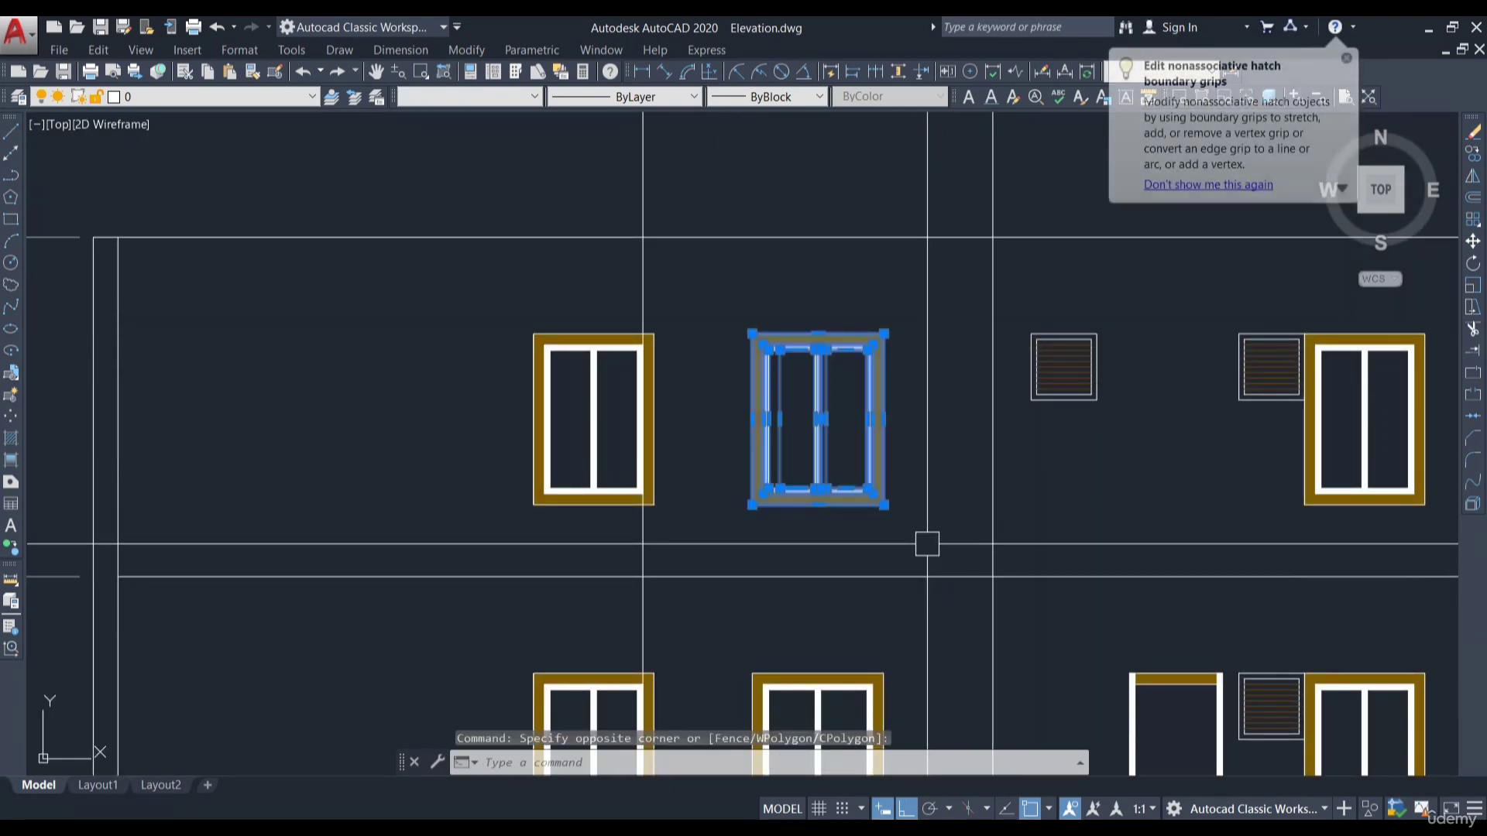
pyautogui.write('m')
pyautogui.press('Return')
pyautogui.click(884, 395)
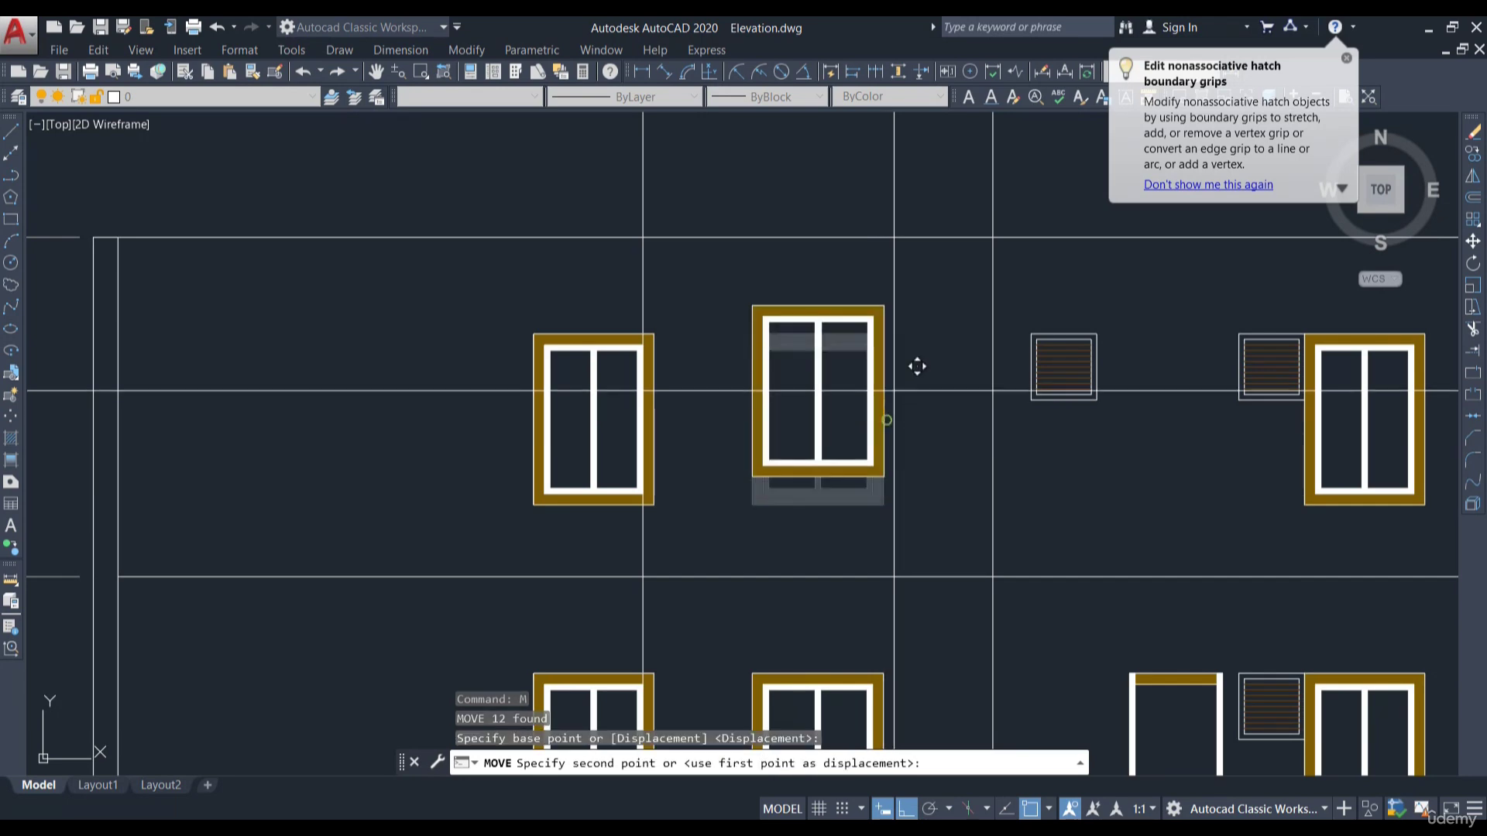
pyautogui.click(907, 212)
# Move the ground floor staircase window straight up so the midpoint of its right edge sits on the first floor line
pyautogui.scroll(-3, 903, 279)
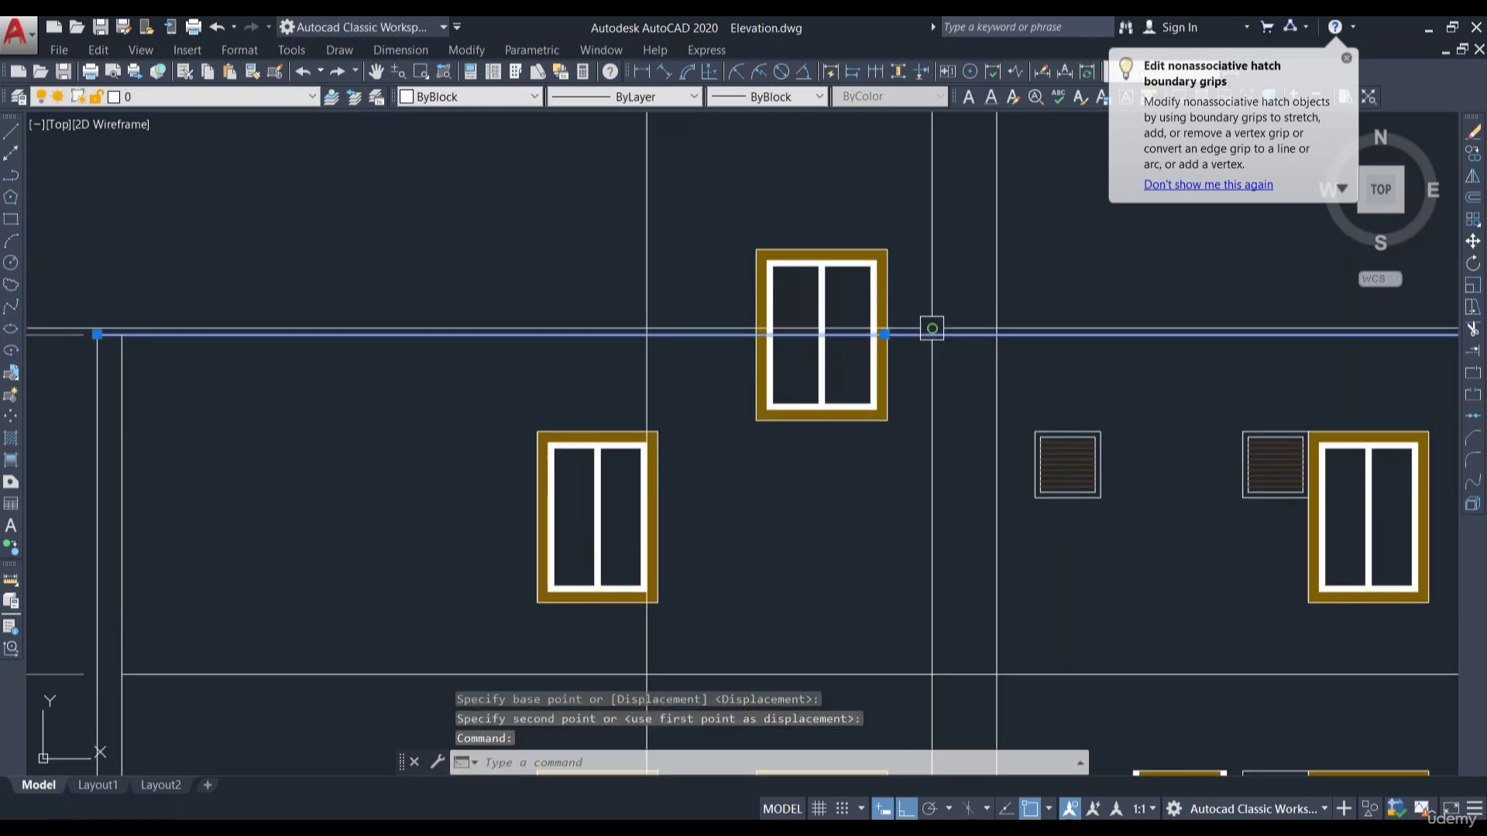
pyautogui.click(768, 477)
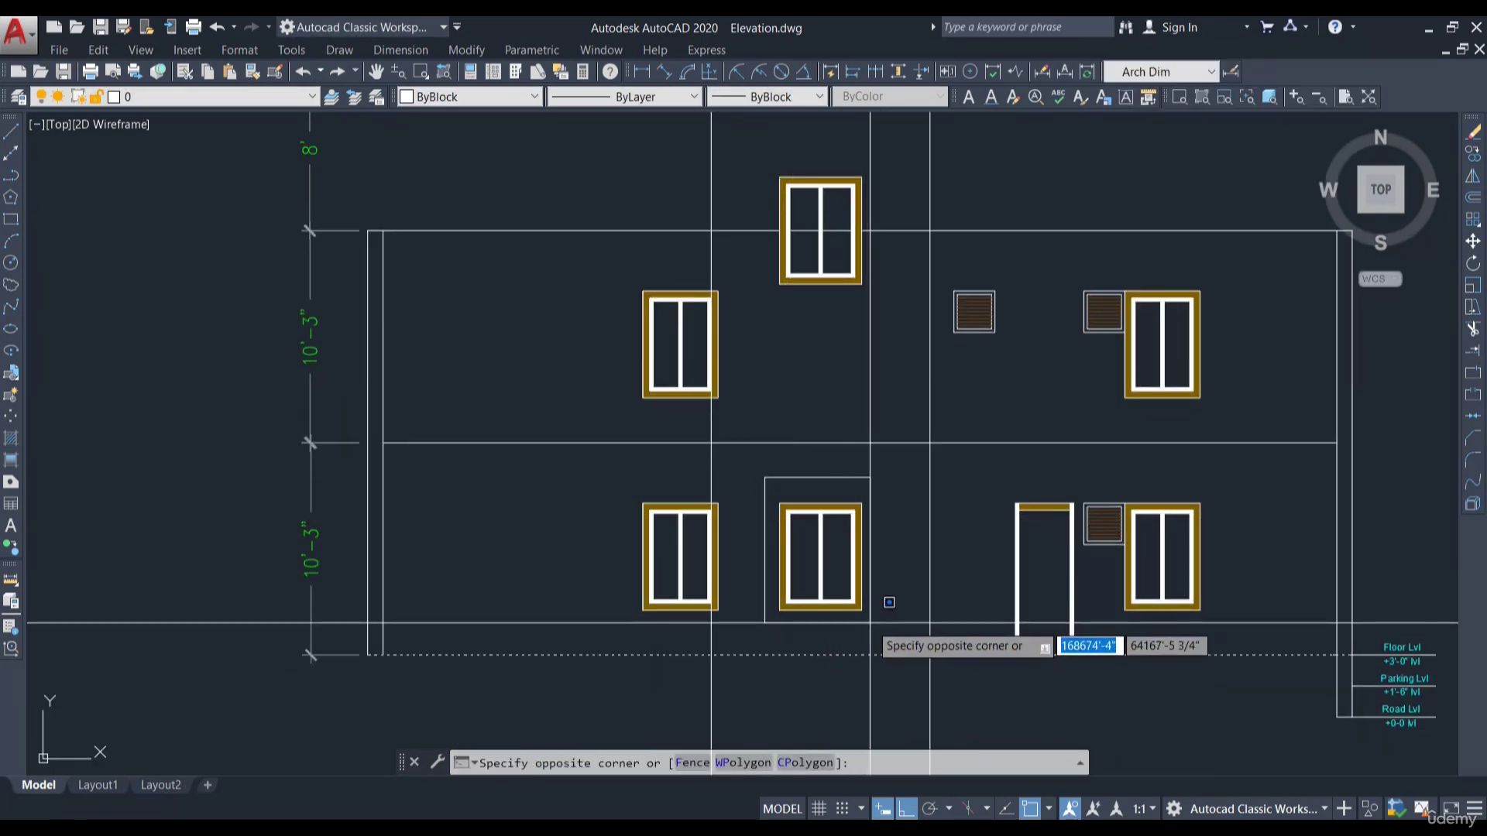
pyautogui.click(869, 612)
pyautogui.write('m')
pyautogui.press('Return')
pyautogui.click(869, 562)
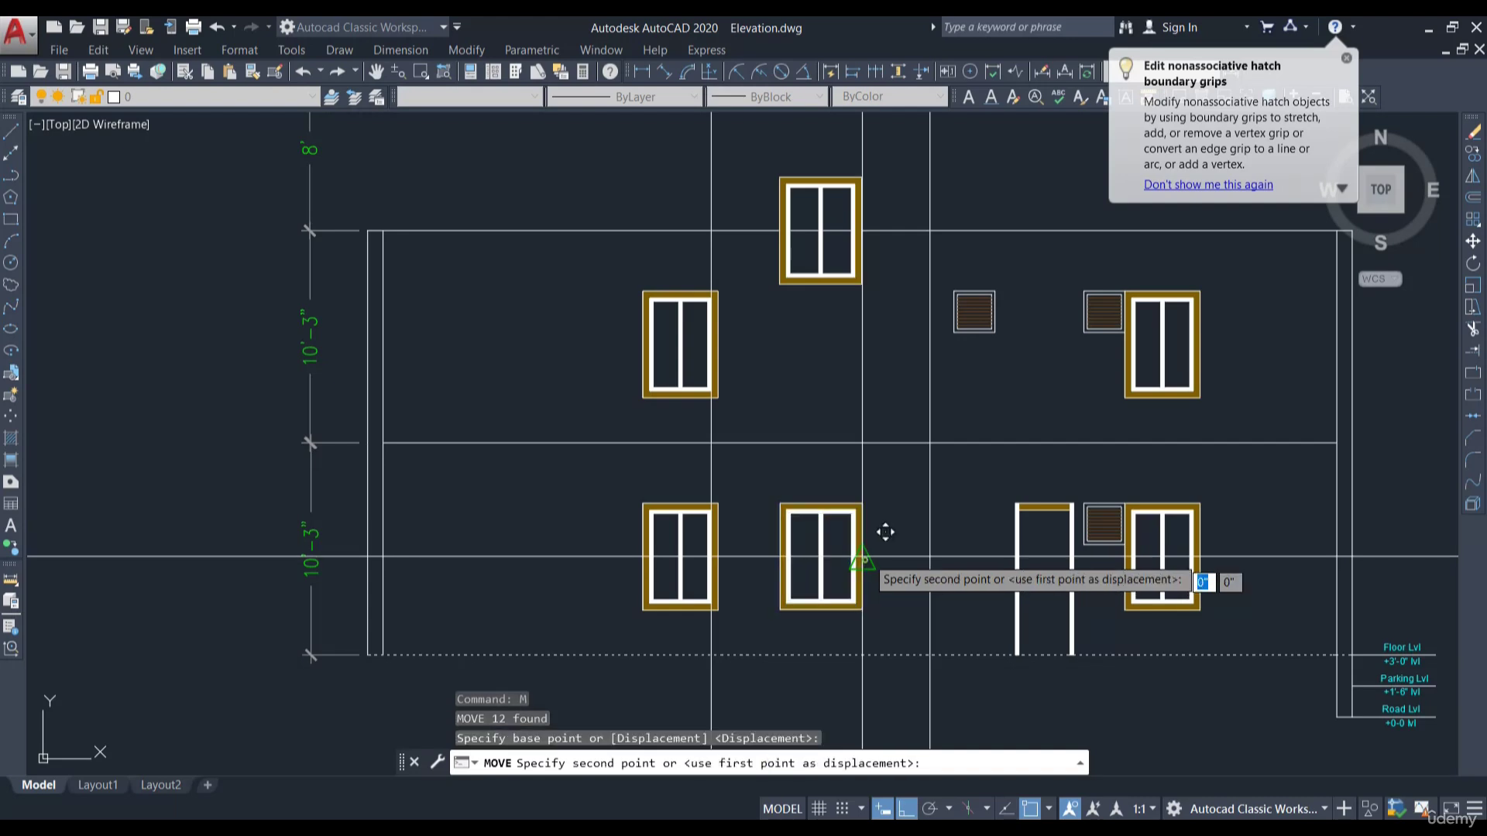
pyautogui.click(869, 447)
pyautogui.scroll(-5, 869, 447)
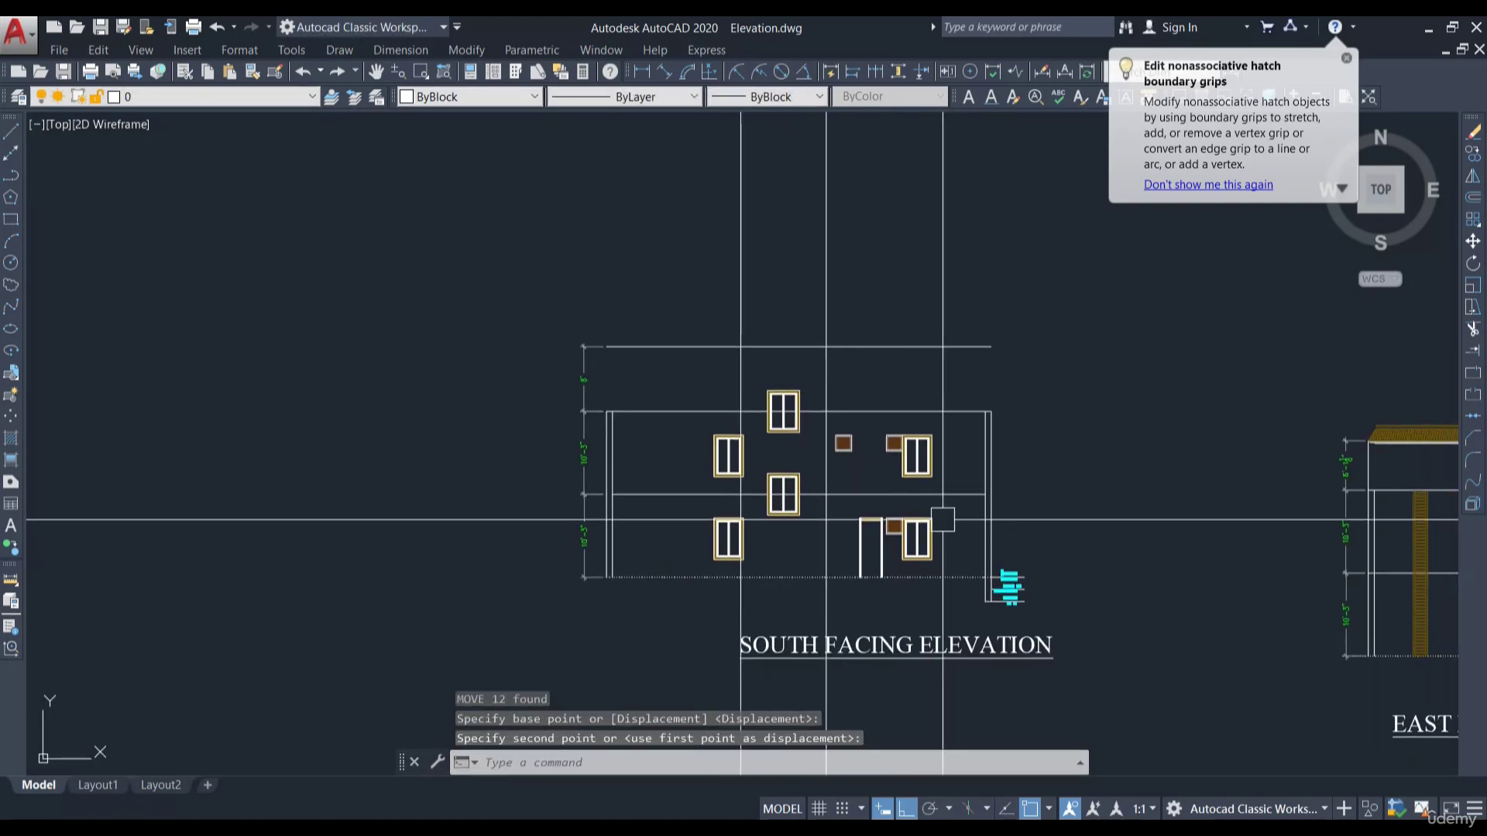
# Copy the tiled roof from the east elevation's top level into the empty space beside the south elevation
pyautogui.scroll(3, 840, 442)
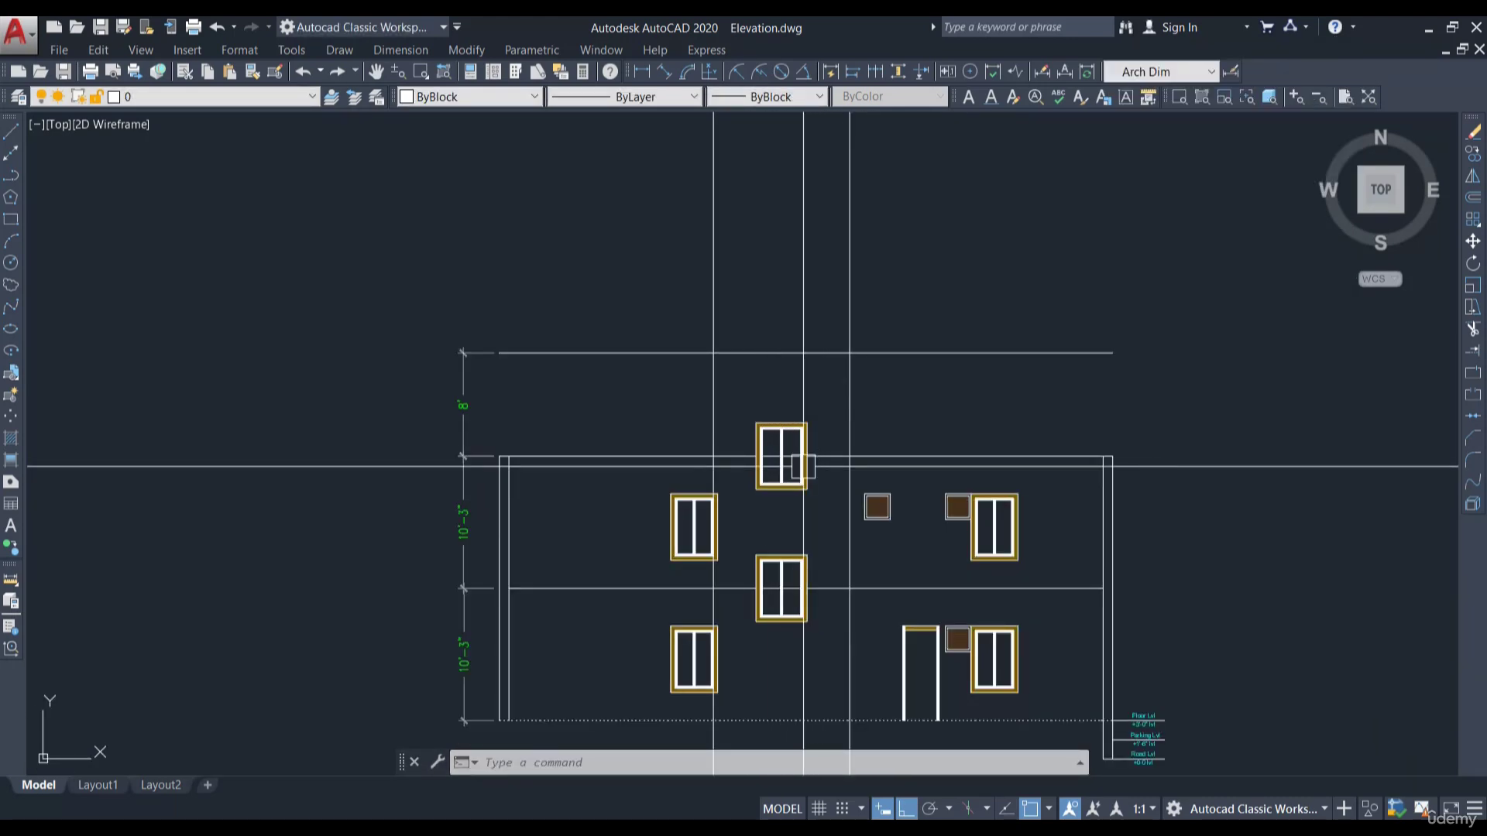
pyautogui.scroll(-5, 777, 425)
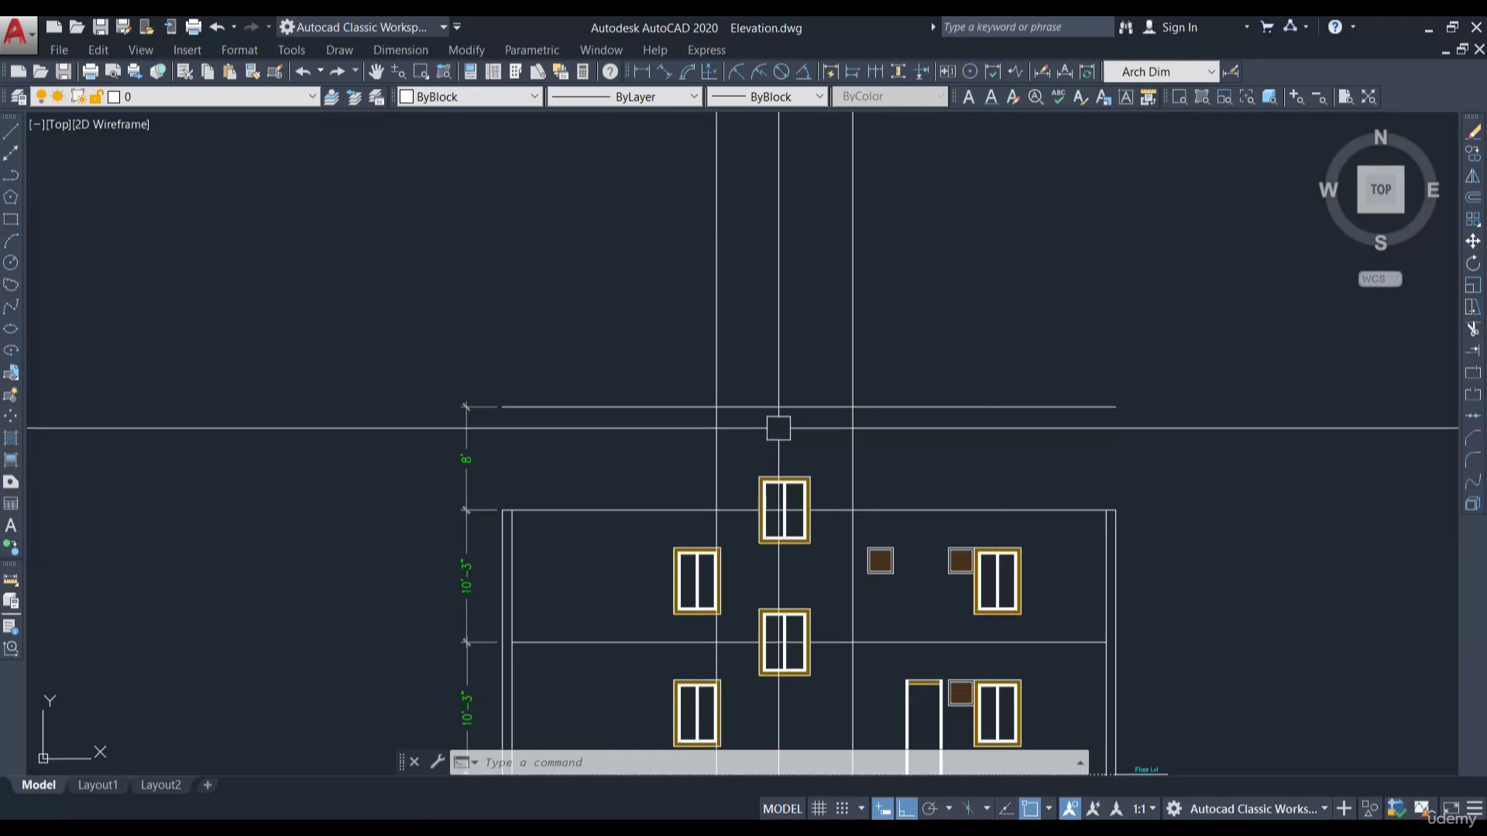
pyautogui.scroll(7, 1187, 465)
pyautogui.click(1187, 467)
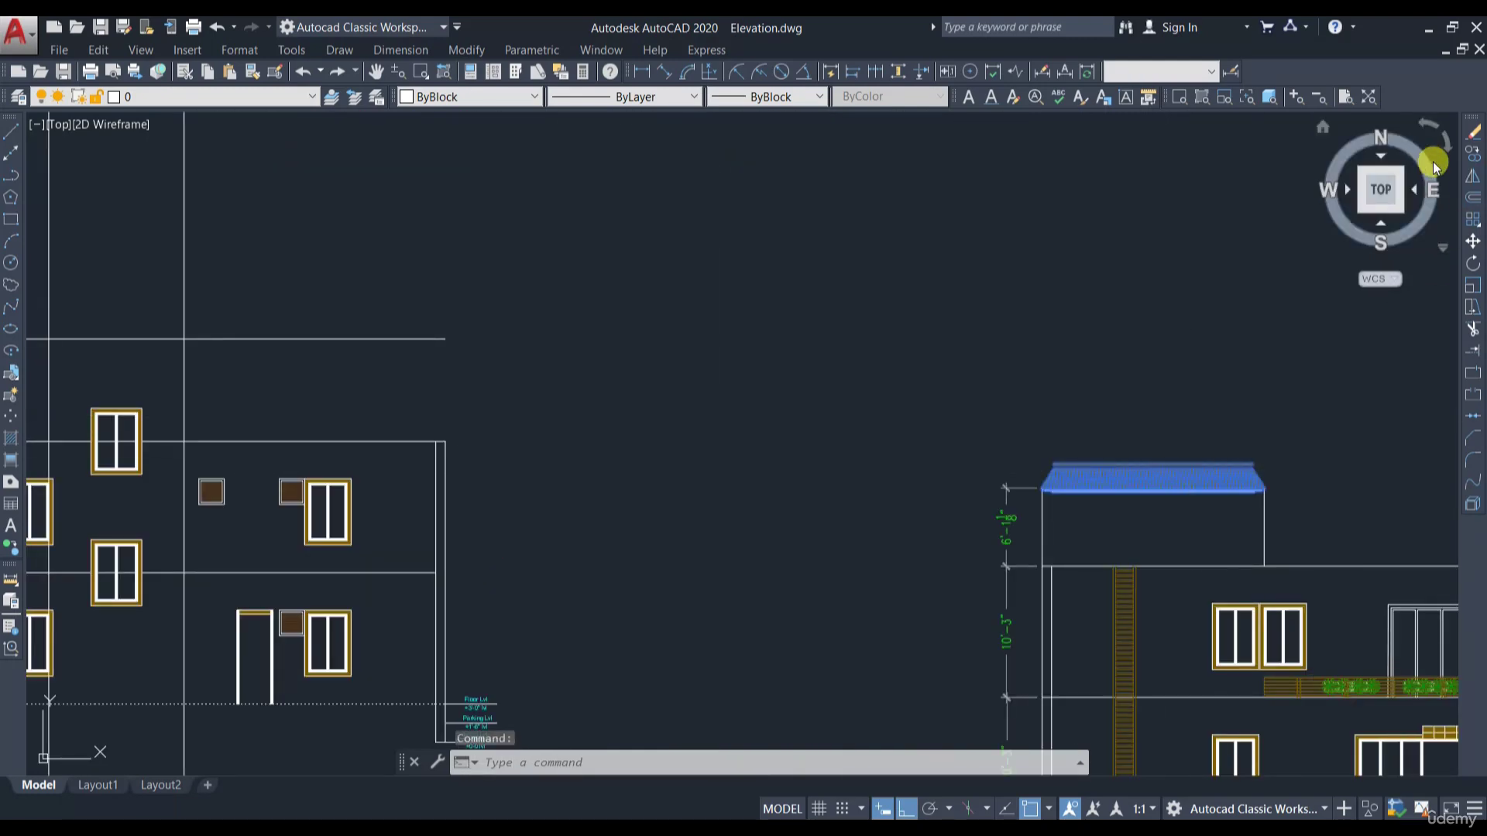
pyautogui.click(1471, 155)
pyautogui.scroll(8, 1189, 496)
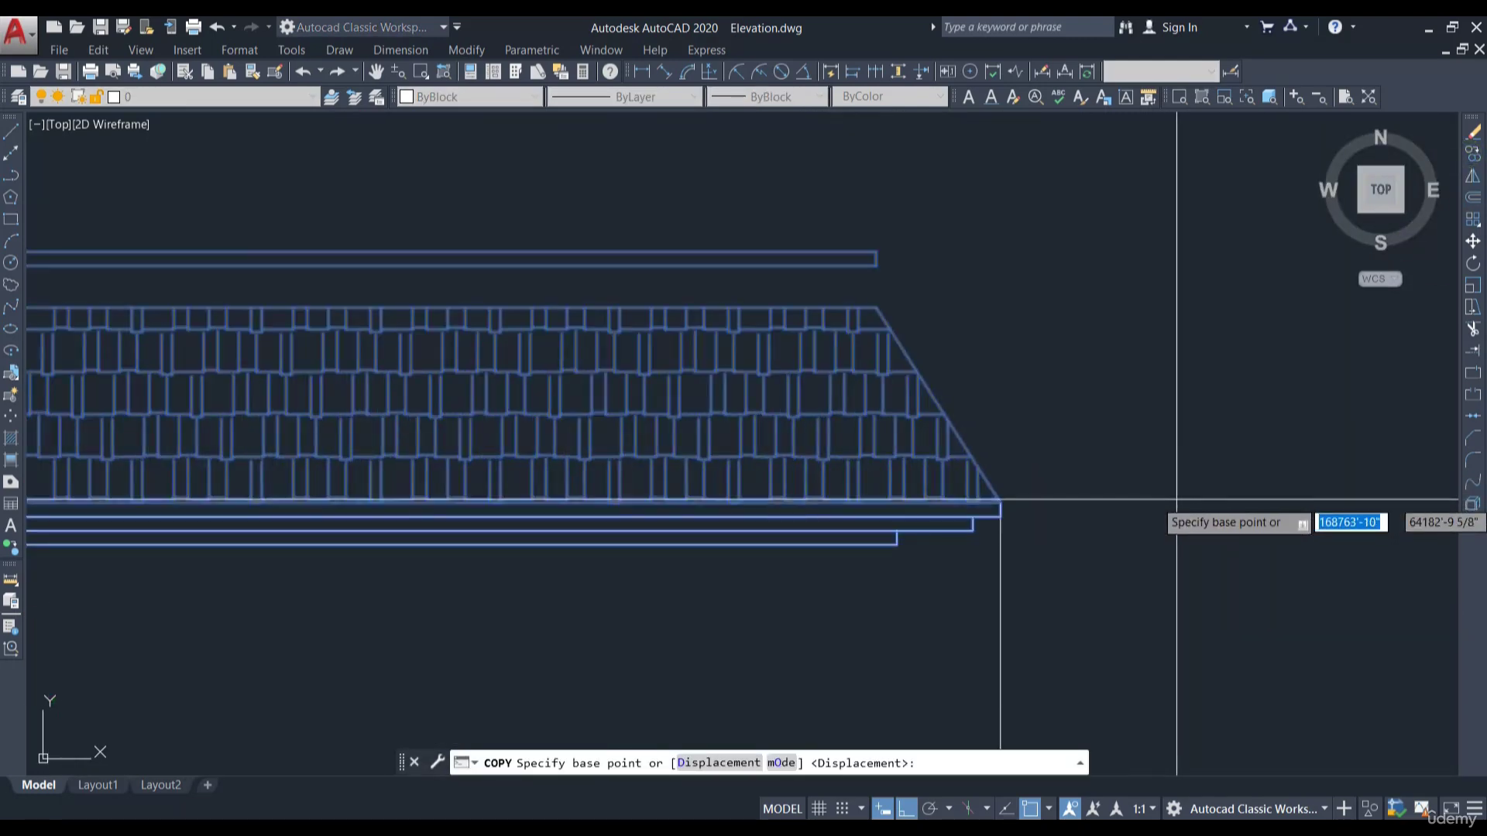
pyautogui.click(1001, 502)
pyautogui.scroll(-8, 1143, 489)
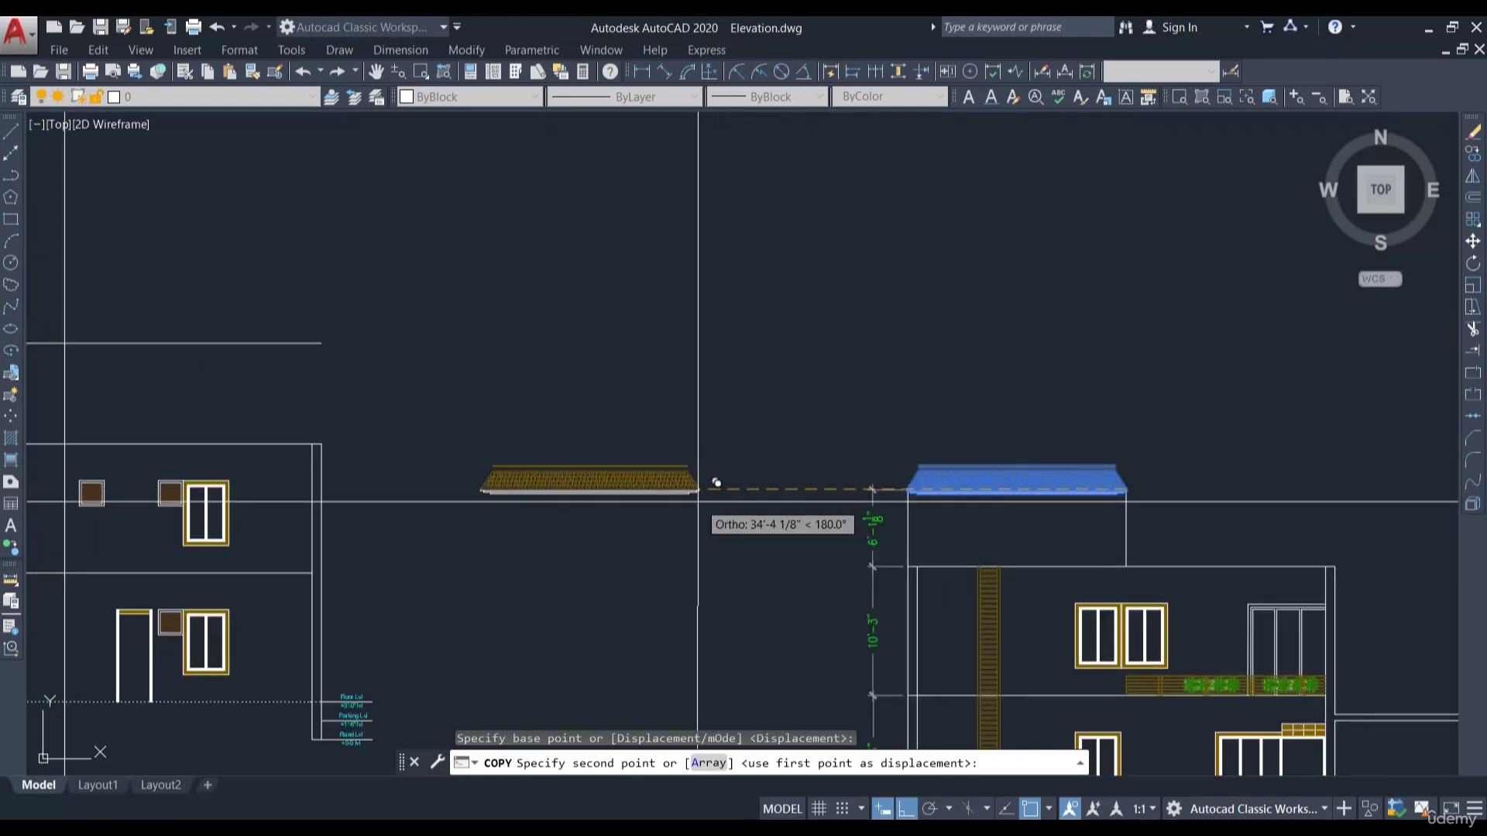
pyautogui.click(667, 511)
# Explode the copied tiled roof so its lines and tile hatch become separate objects
pyautogui.press('Return')
pyautogui.moveTo(656, 561); pyautogui.dragTo(844, 565, button='middle')
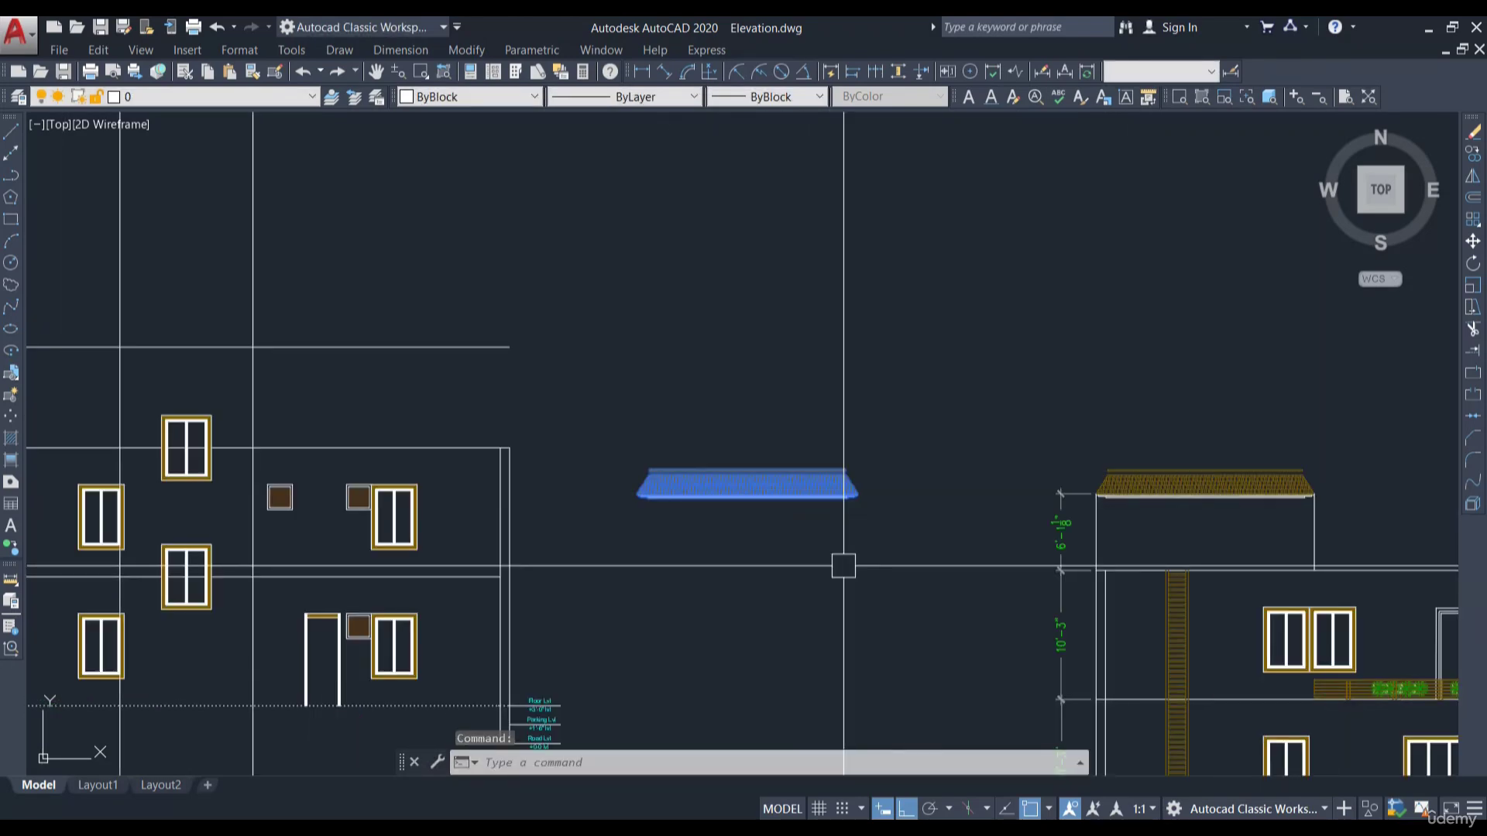
pyautogui.click(1157, 495)
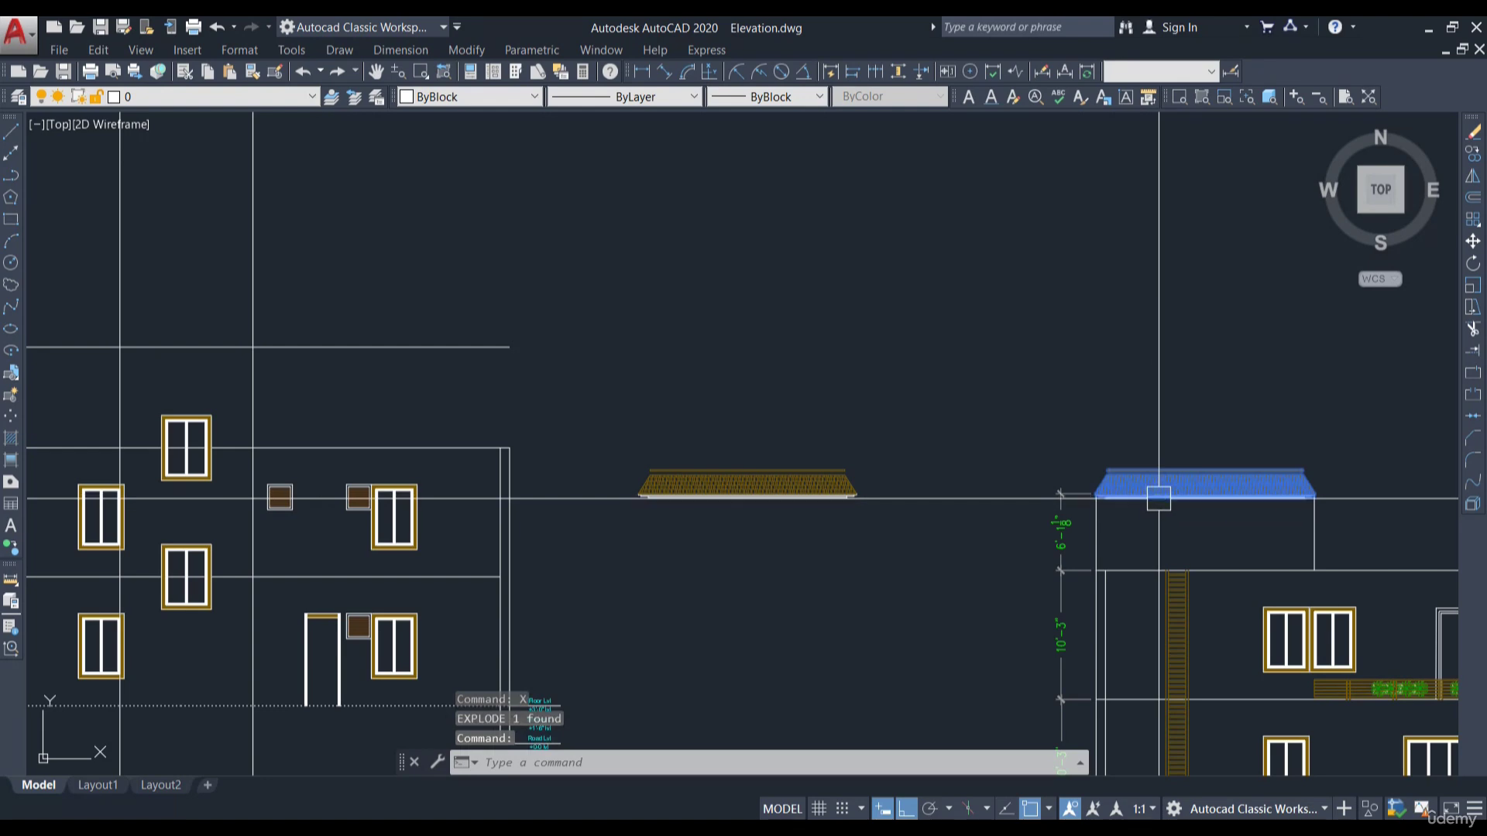
pyautogui.press('Escape')
pyautogui.press('Escape')
# Move the exploded roof by its right eave corner onto the staircase's right construction line, just below the 8' level line
pyautogui.moveTo(868, 534); pyautogui.dragTo(1036, 558, button='middle')
pyautogui.click(1035, 558)
pyautogui.click(770, 421)
pyautogui.write('m')
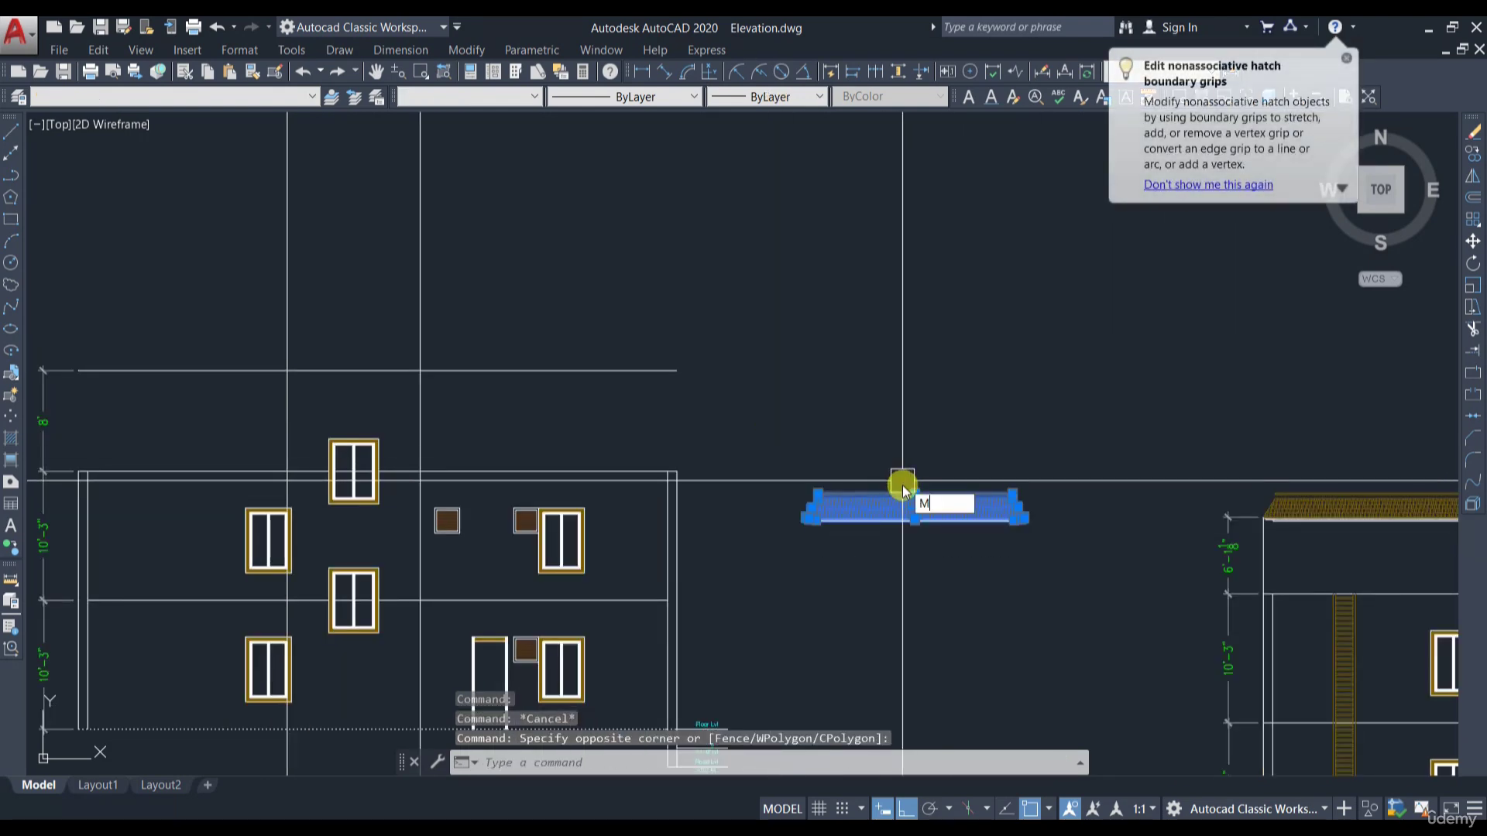
pyautogui.press('Return')
pyautogui.scroll(6, 1084, 534)
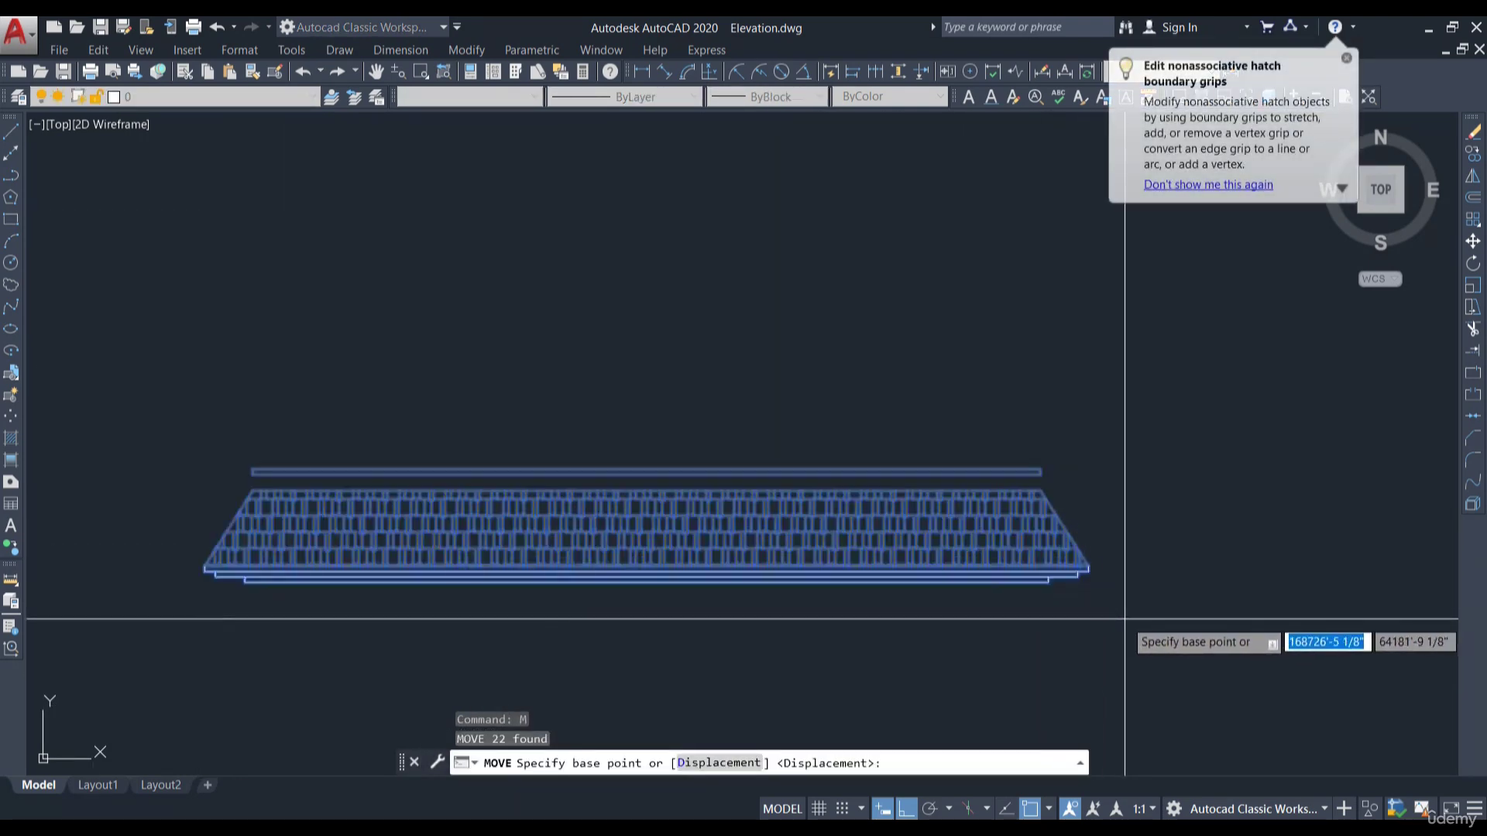
pyautogui.scroll(4, 1088, 603)
pyautogui.click(1073, 584)
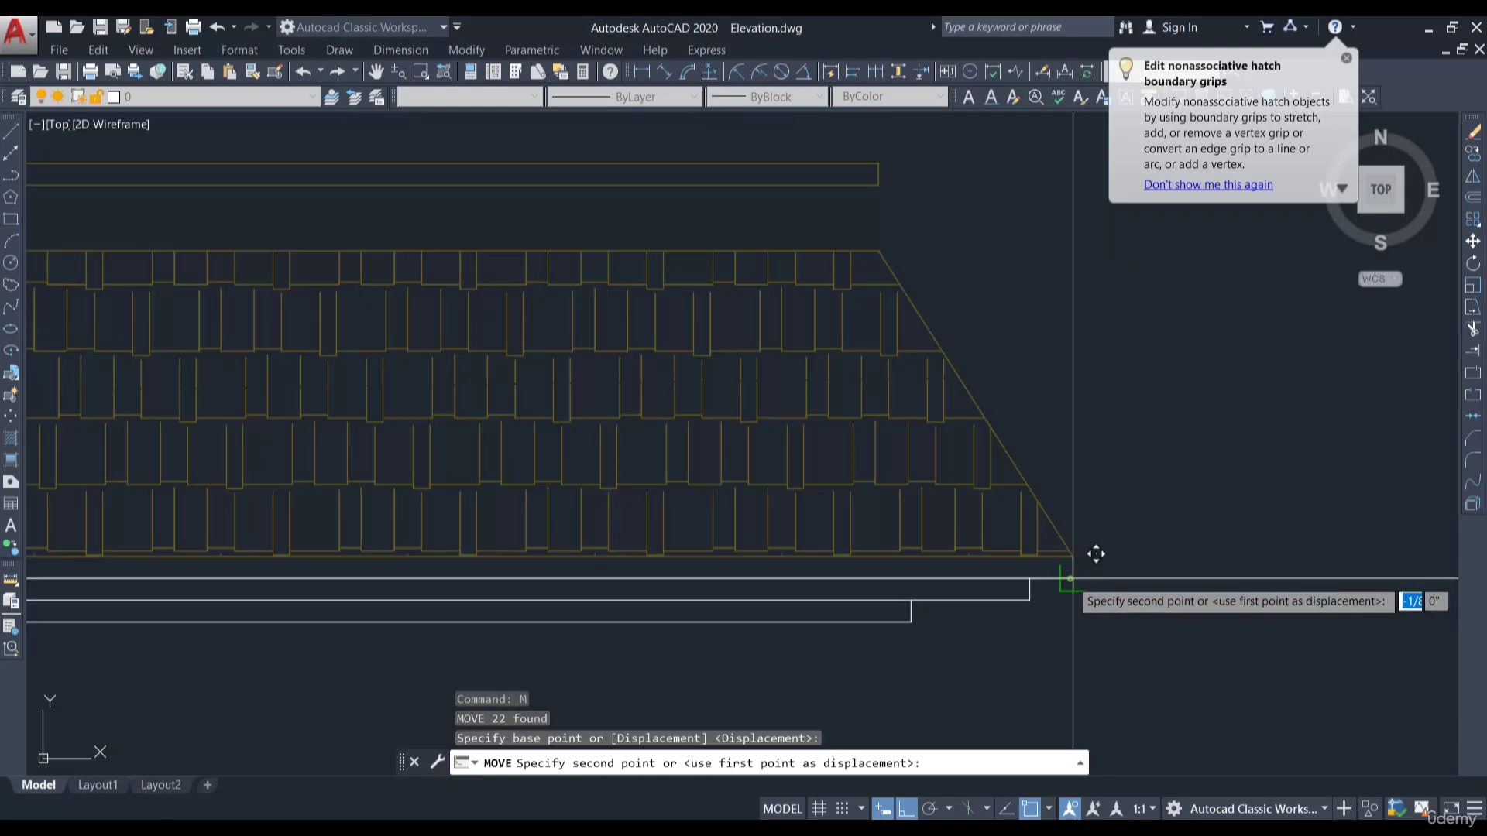
pyautogui.scroll(-11, 1154, 527)
pyautogui.scroll(4, 542, 379)
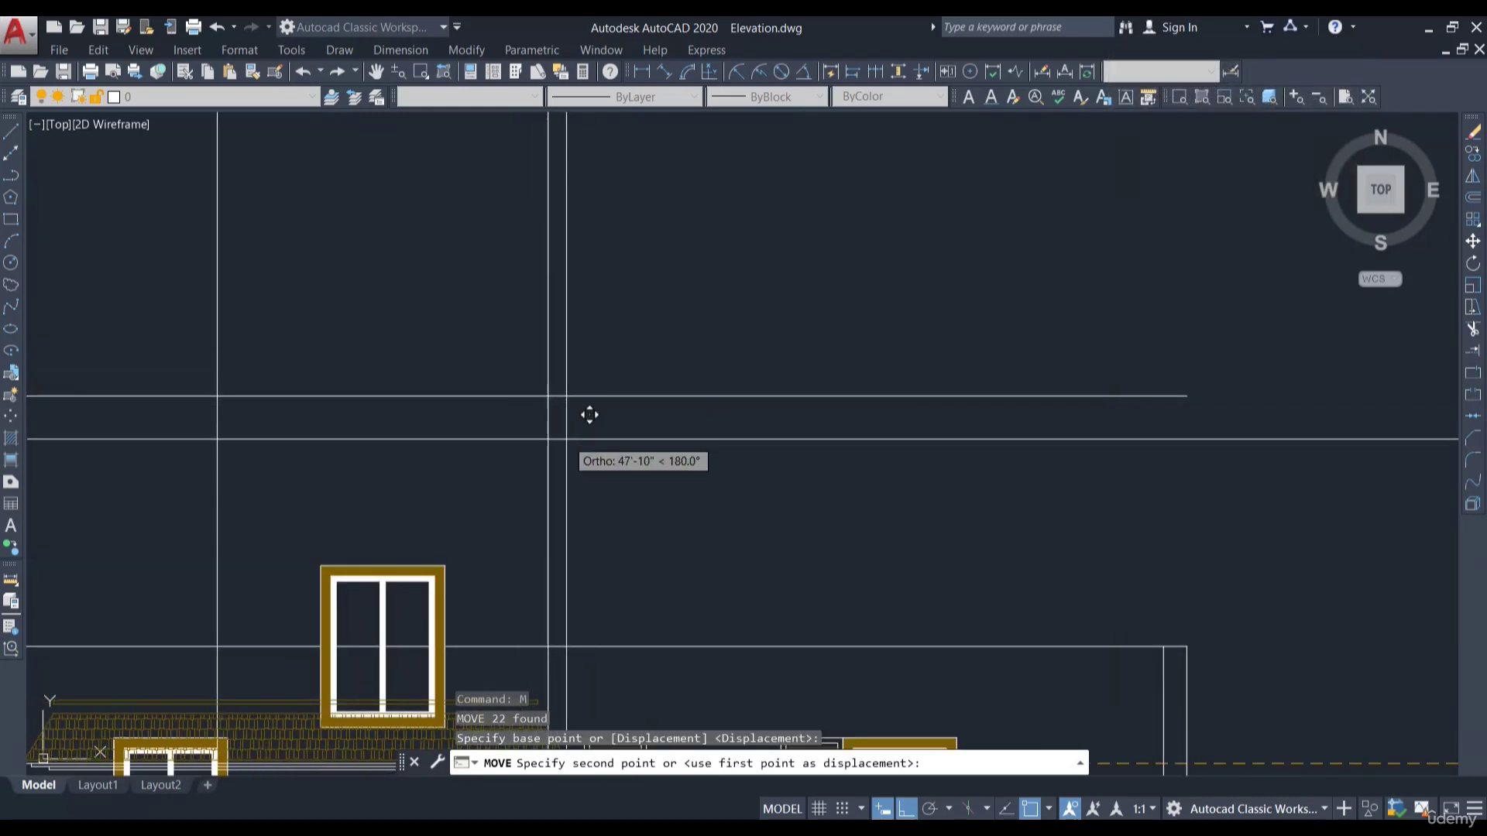
pyautogui.click(548, 457)
pyautogui.scroll(-3, 508, 439)
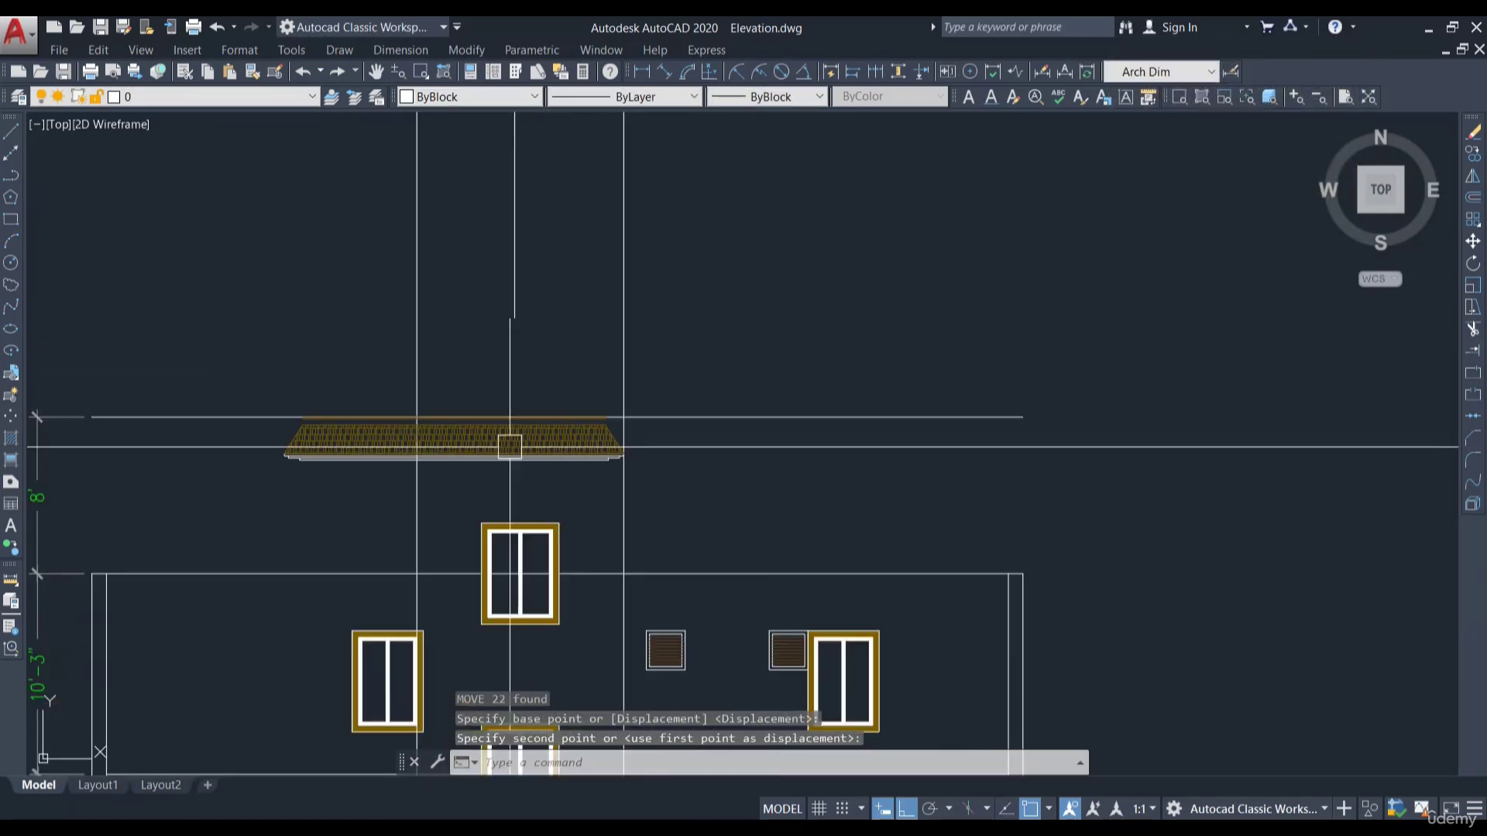
# Move the roof so the top right corner of its ridge meets the 8' level line at the right staircase construction line
pyautogui.scroll(6, 344, 403)
pyautogui.scroll(-3, 354, 368)
pyautogui.click(272, 348)
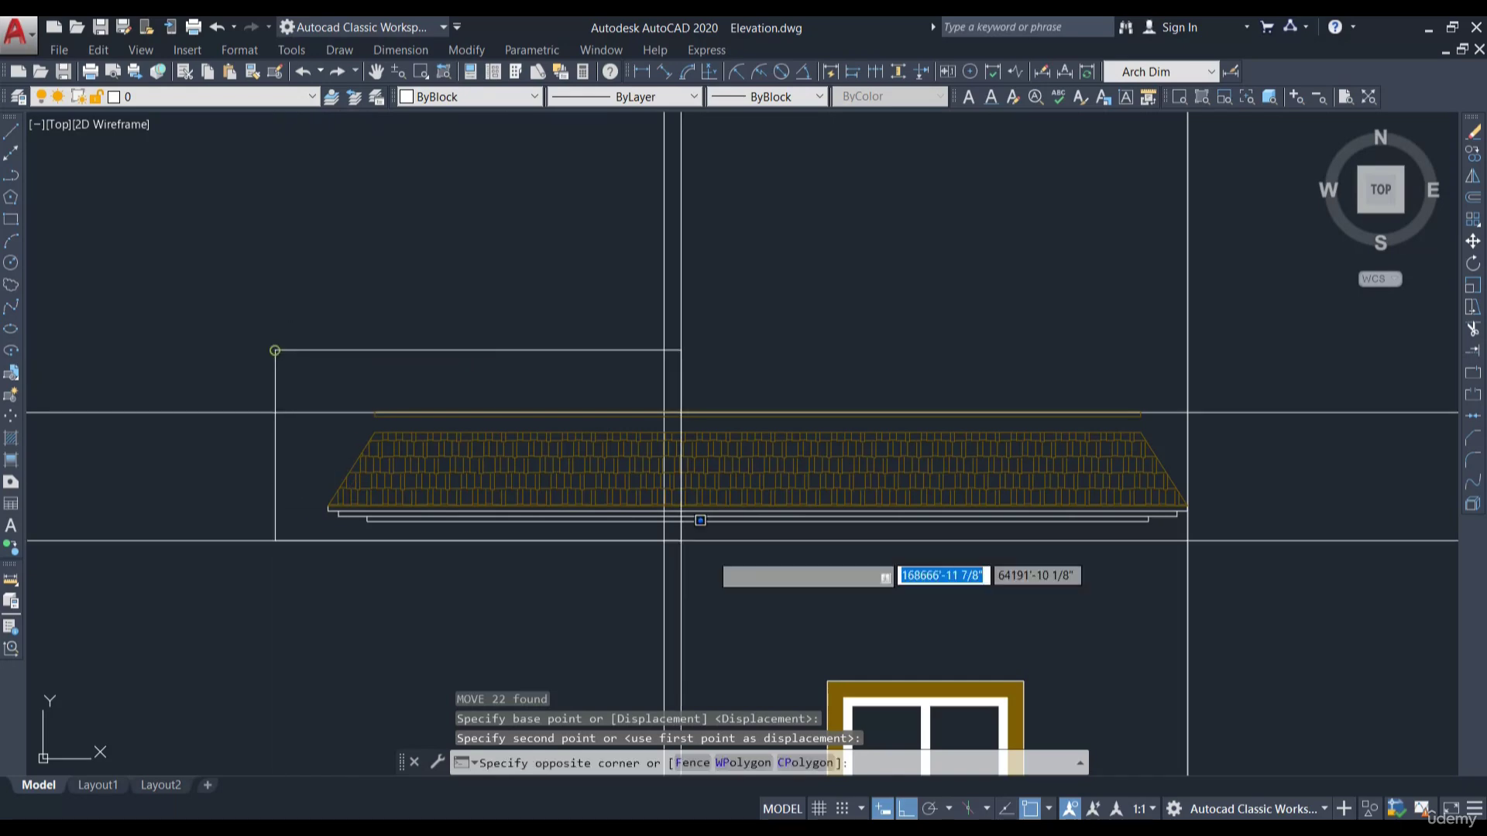
pyautogui.click(1264, 597)
pyautogui.write('m')
pyautogui.press('Return')
pyautogui.scroll(5, 1045, 376)
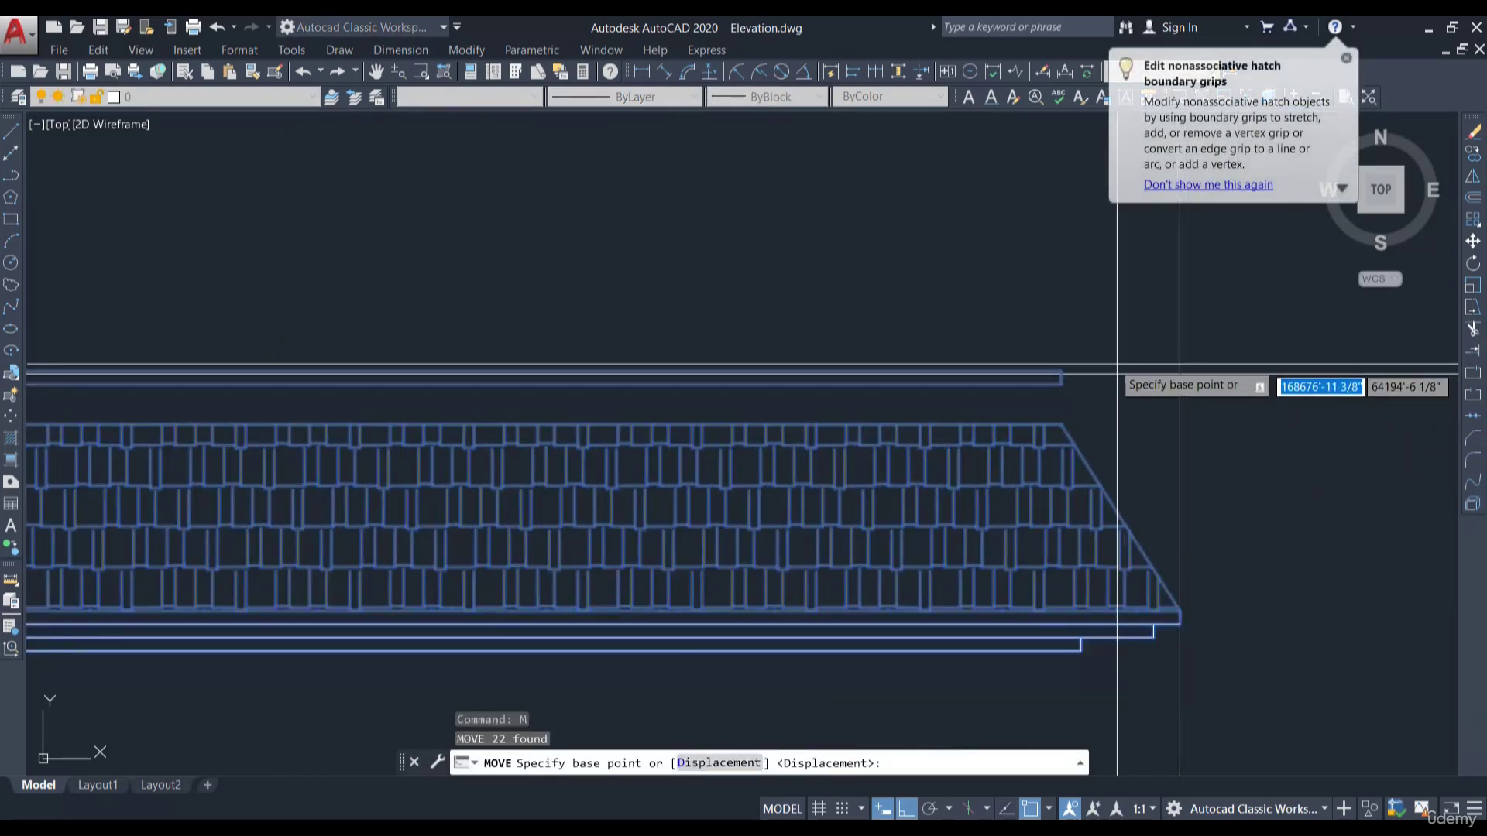
pyautogui.click(1045, 379)
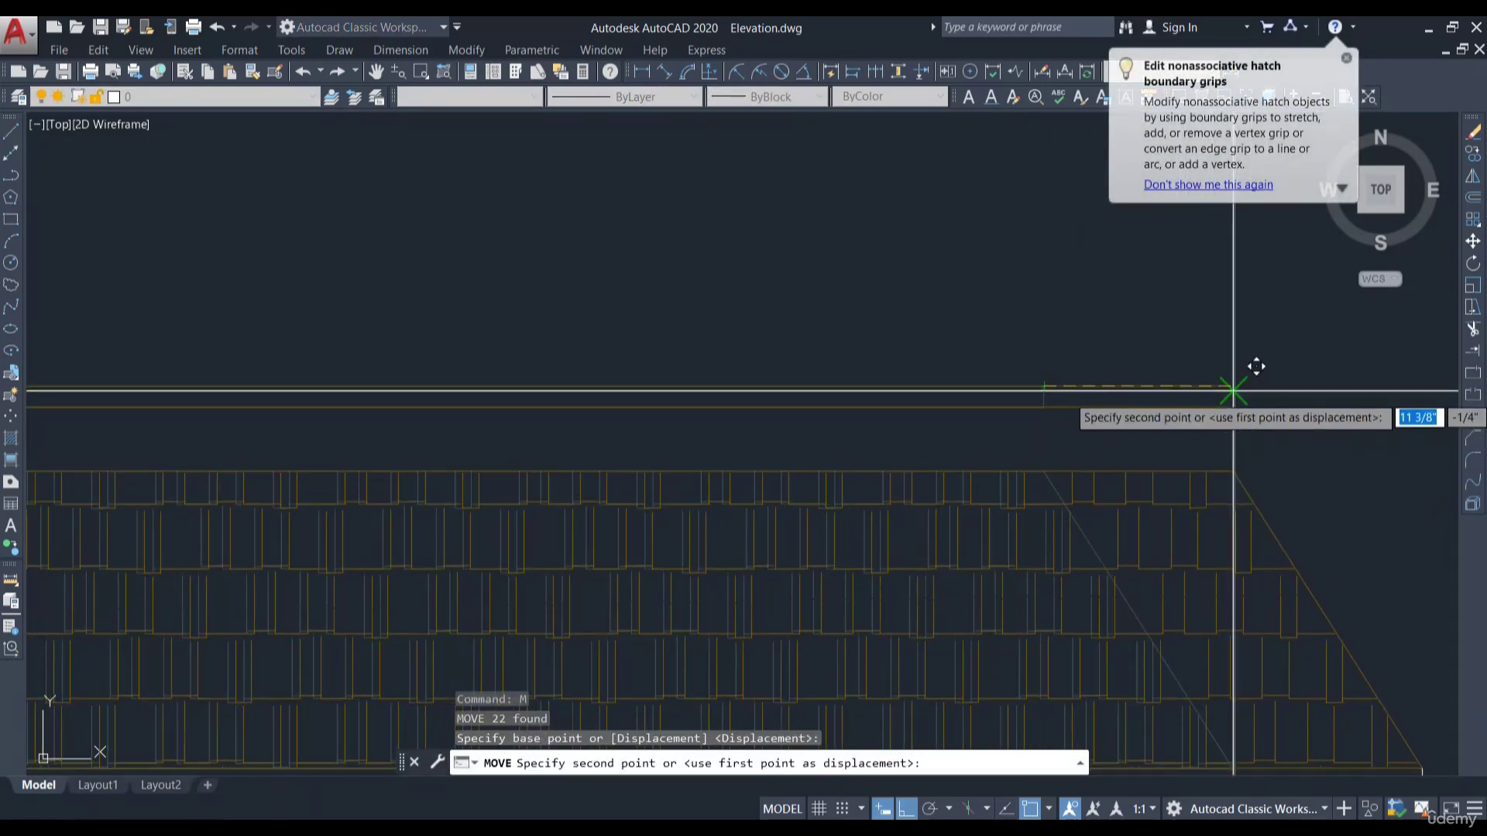
pyautogui.click(1233, 385)
pyautogui.scroll(-8, 1108, 333)
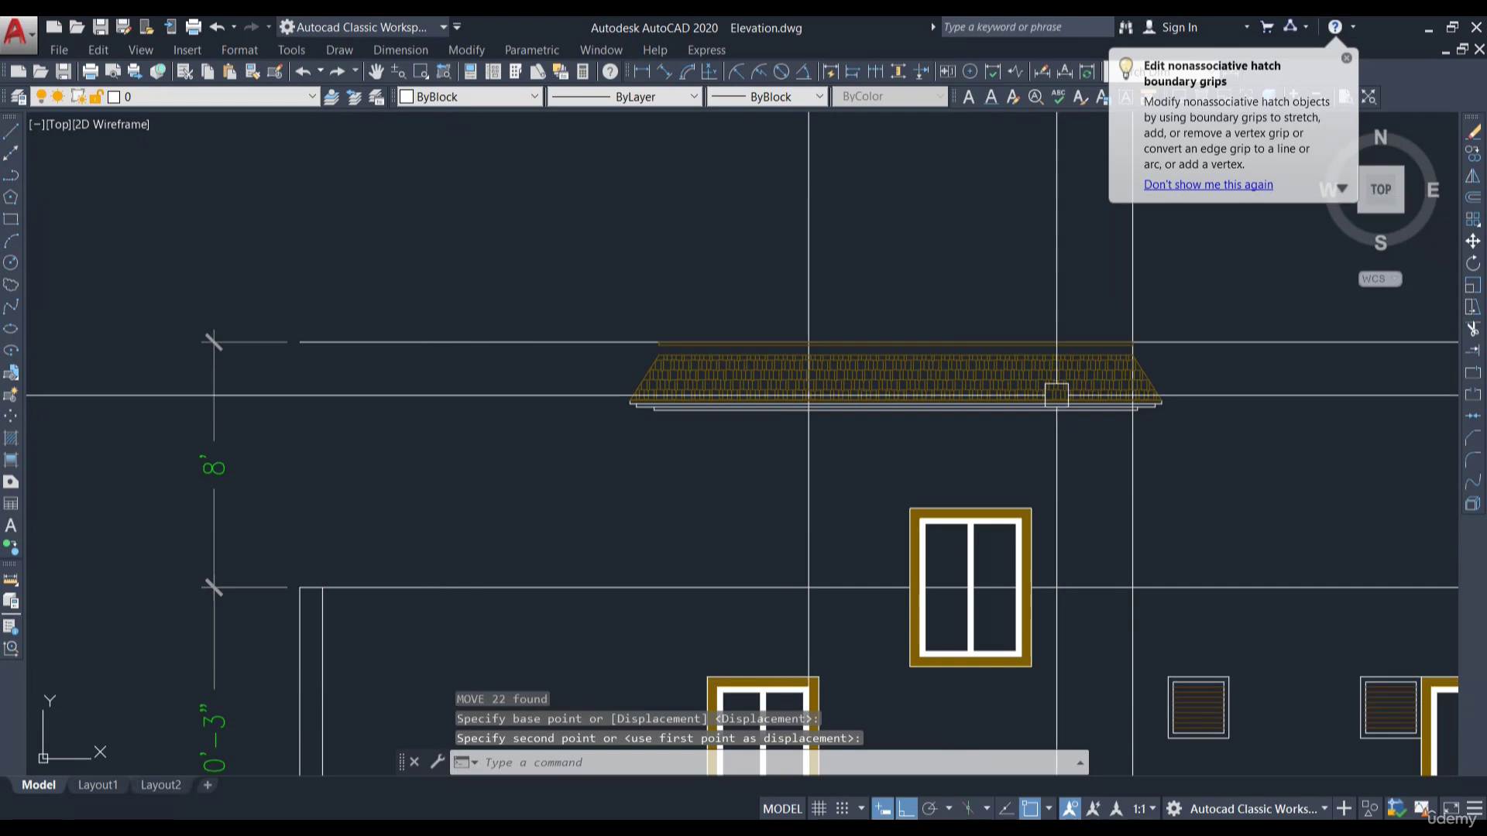
pyautogui.scroll(2, 813, 425)
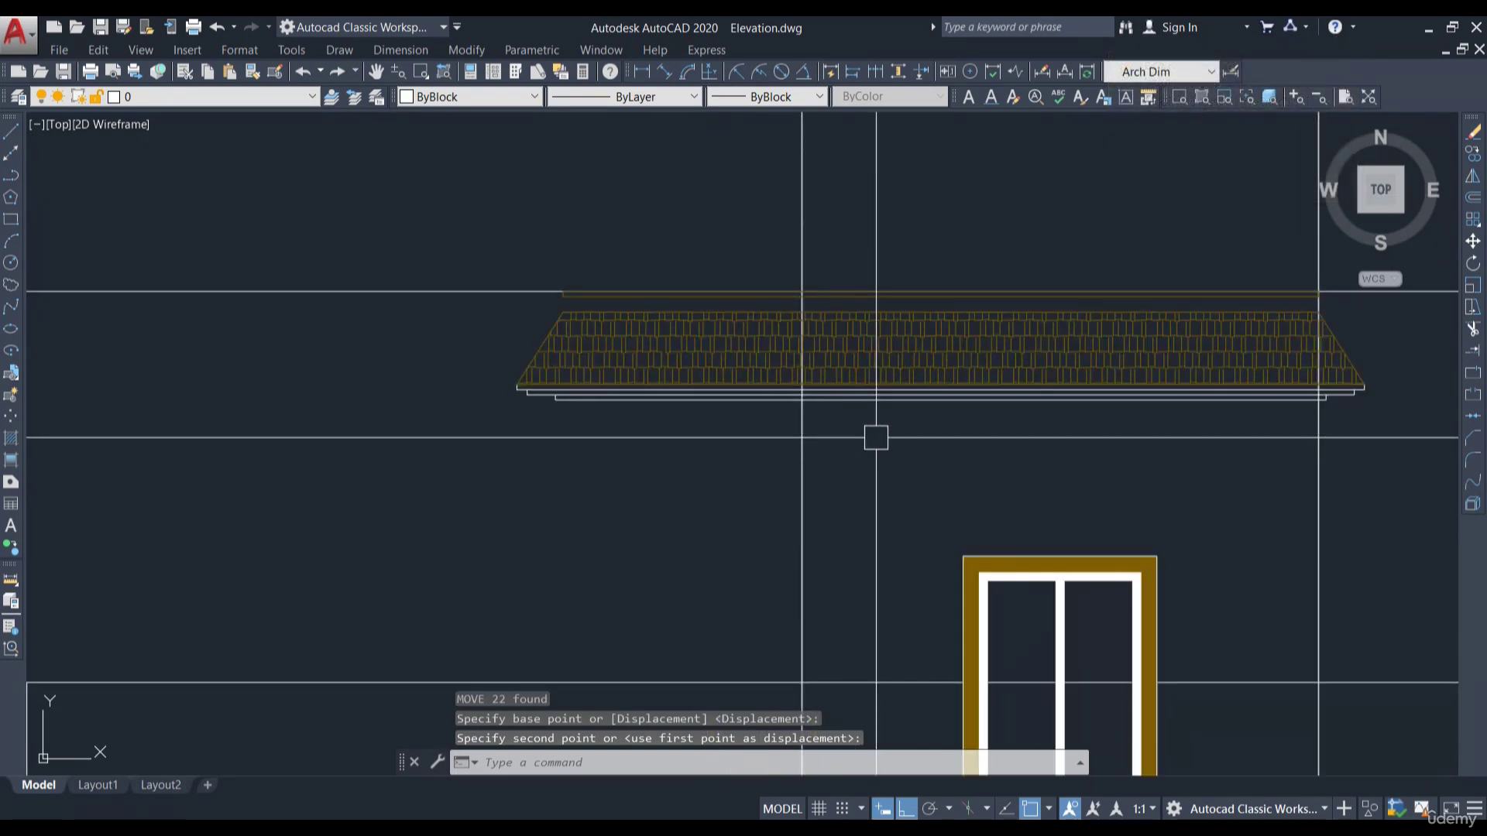
# Stretch the roof's left end horizontally inward so its eave corner lies on the left staircase construction line
pyautogui.click(442, 196)
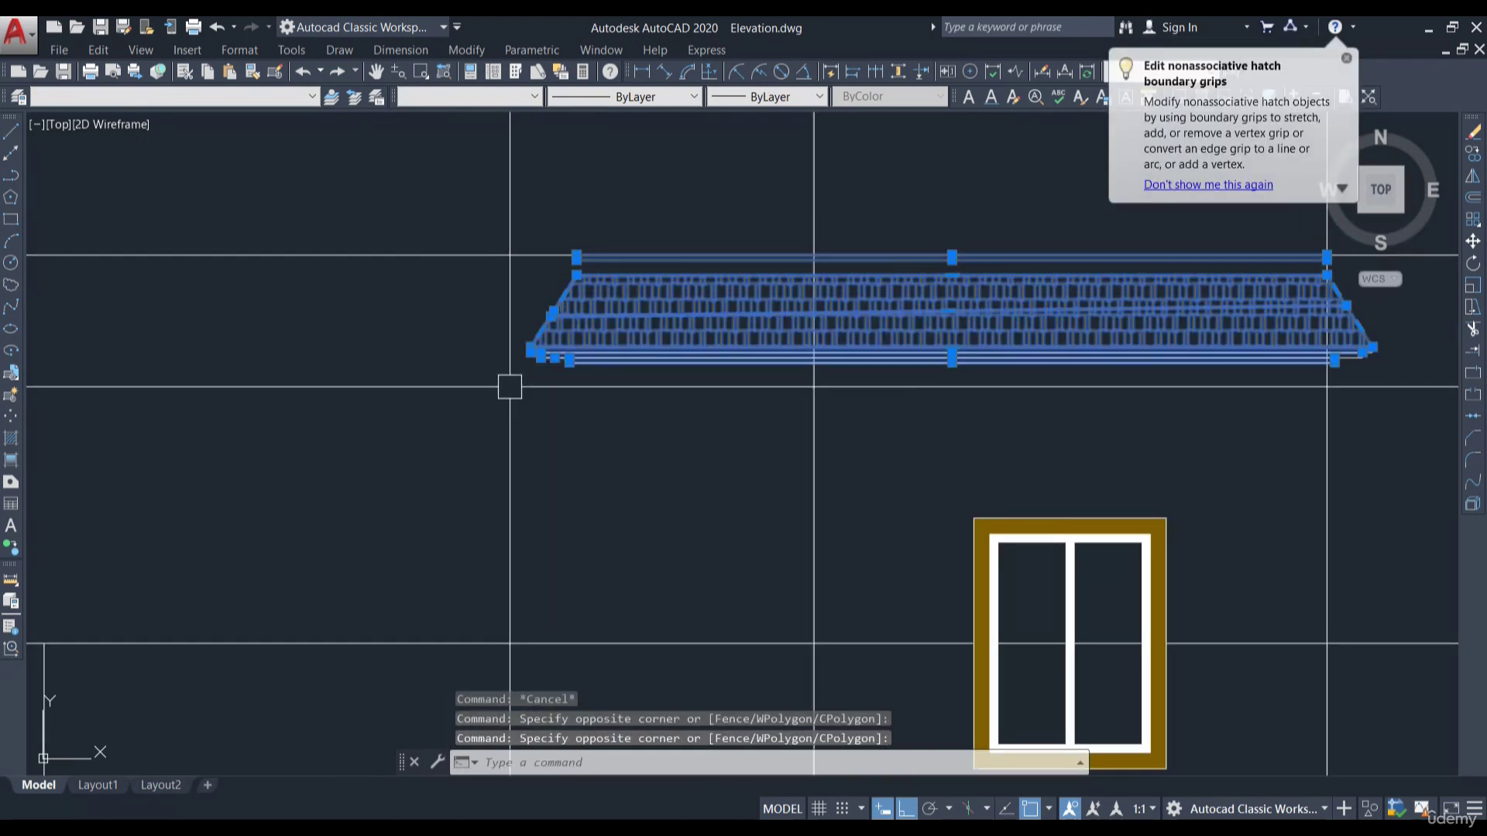
pyautogui.write('s')
pyautogui.press('Return')
pyautogui.scroll(3, 612, 322)
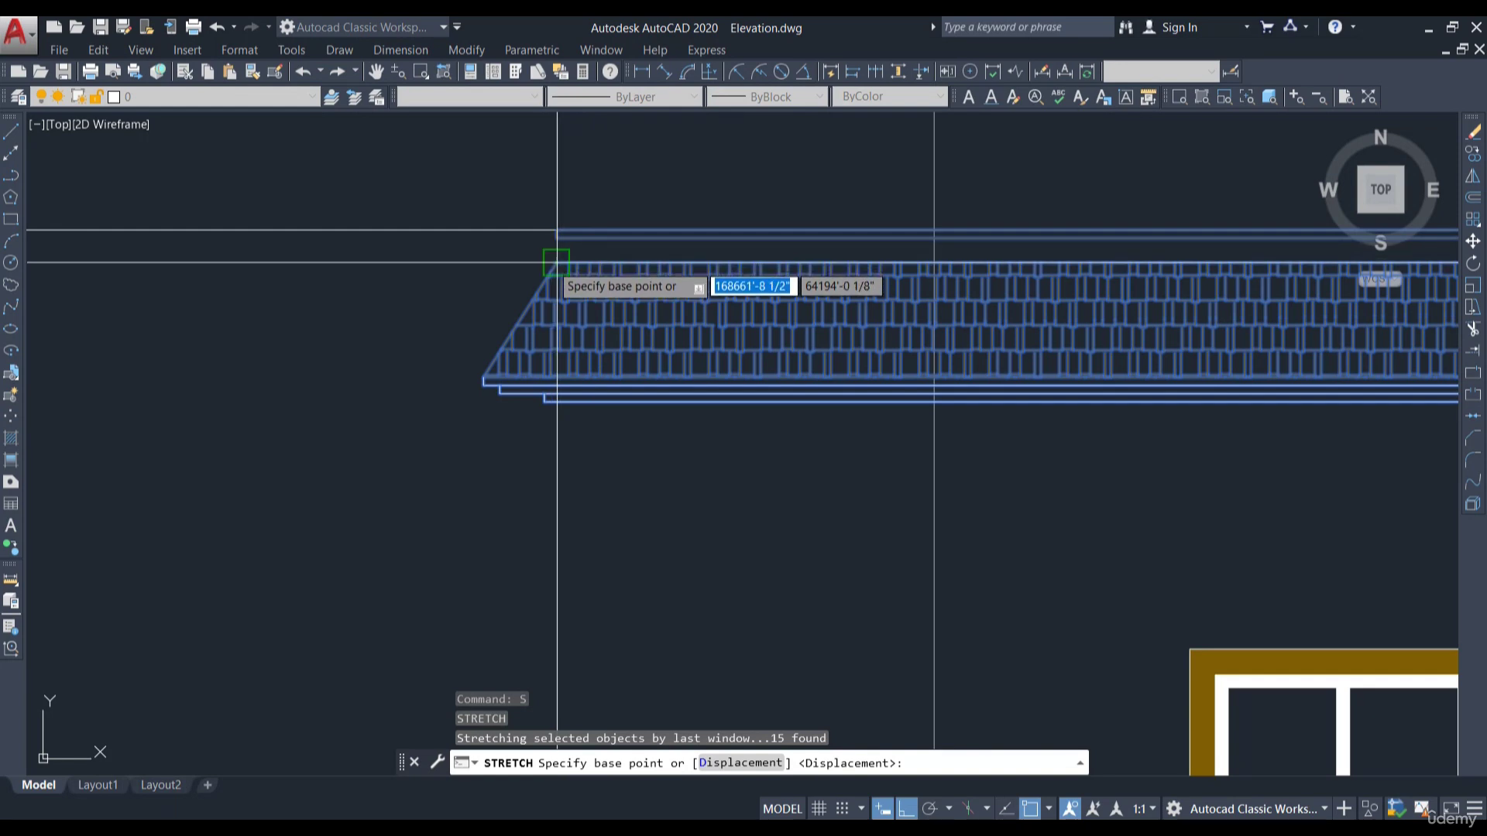
pyautogui.scroll(-2, 481, 379)
pyautogui.scroll(3, 504, 365)
pyautogui.click(507, 365)
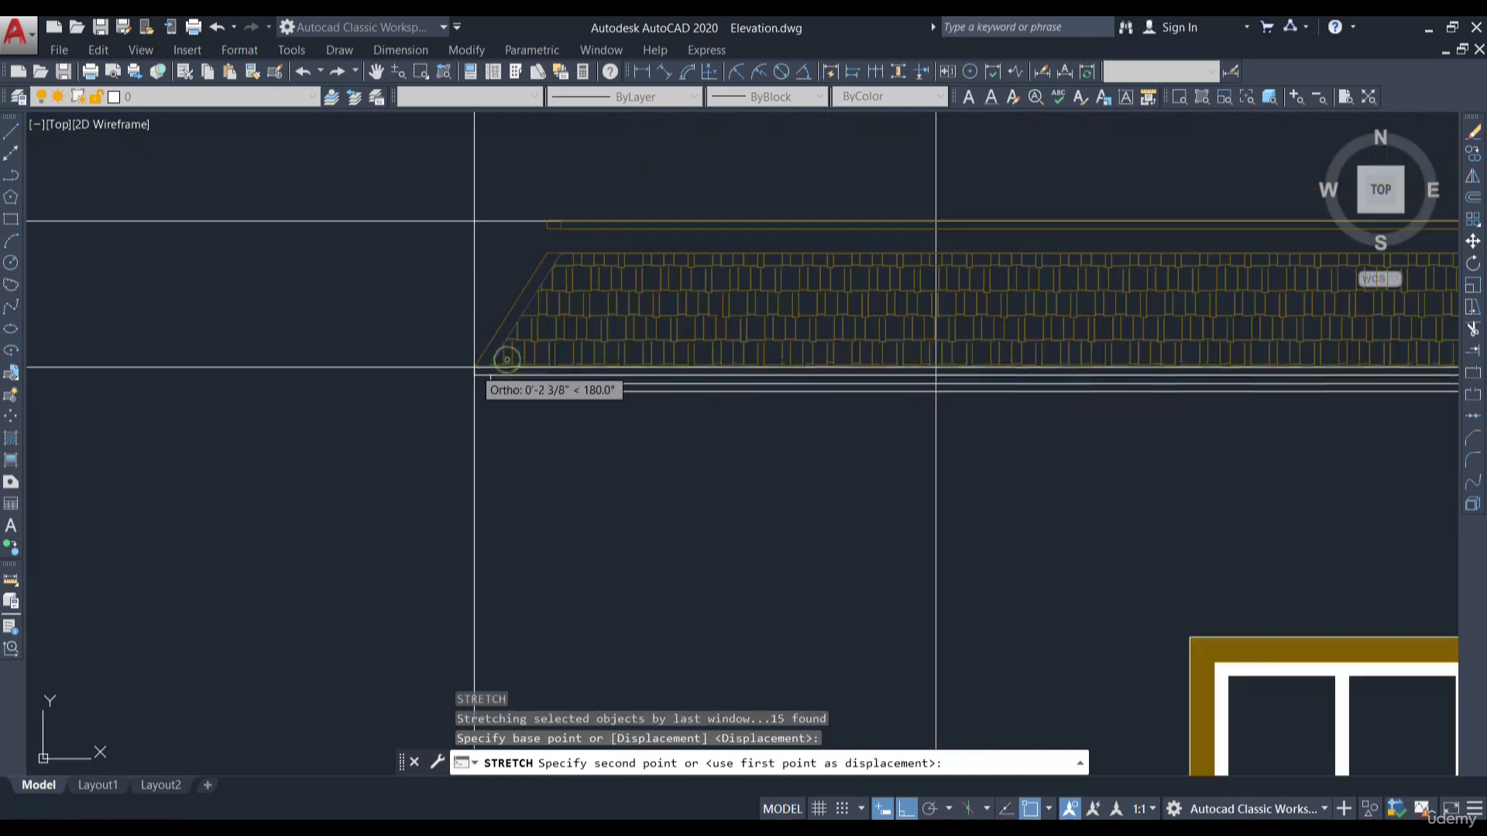
pyautogui.click(933, 367)
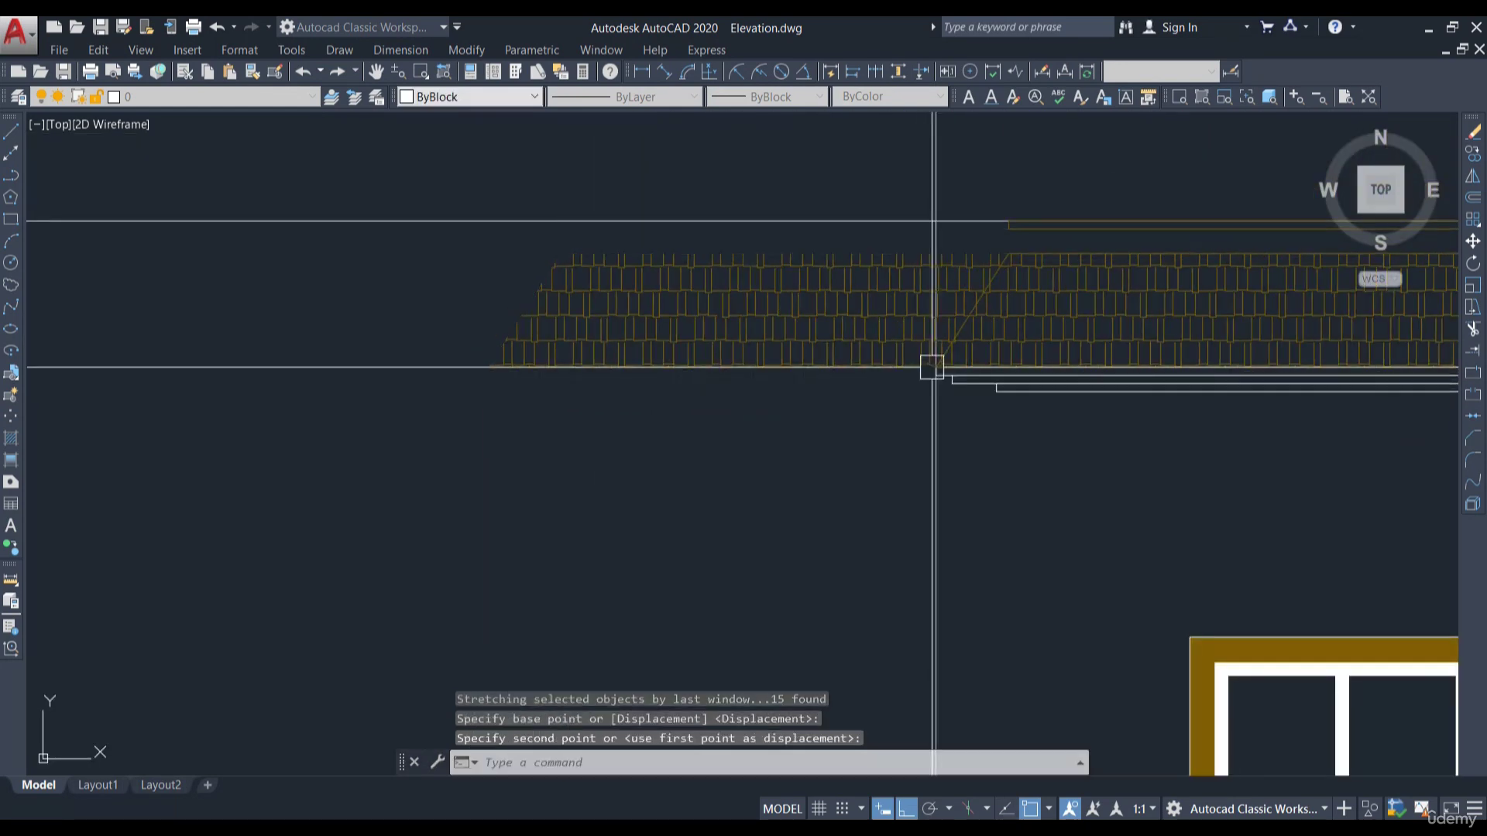
# Reshape the left side of the roof's tile hatch boundary to match the stretched sloping edge
pyautogui.scroll(-3, 713, 390)
pyautogui.scroll(2, 990, 397)
pyautogui.click(592, 343)
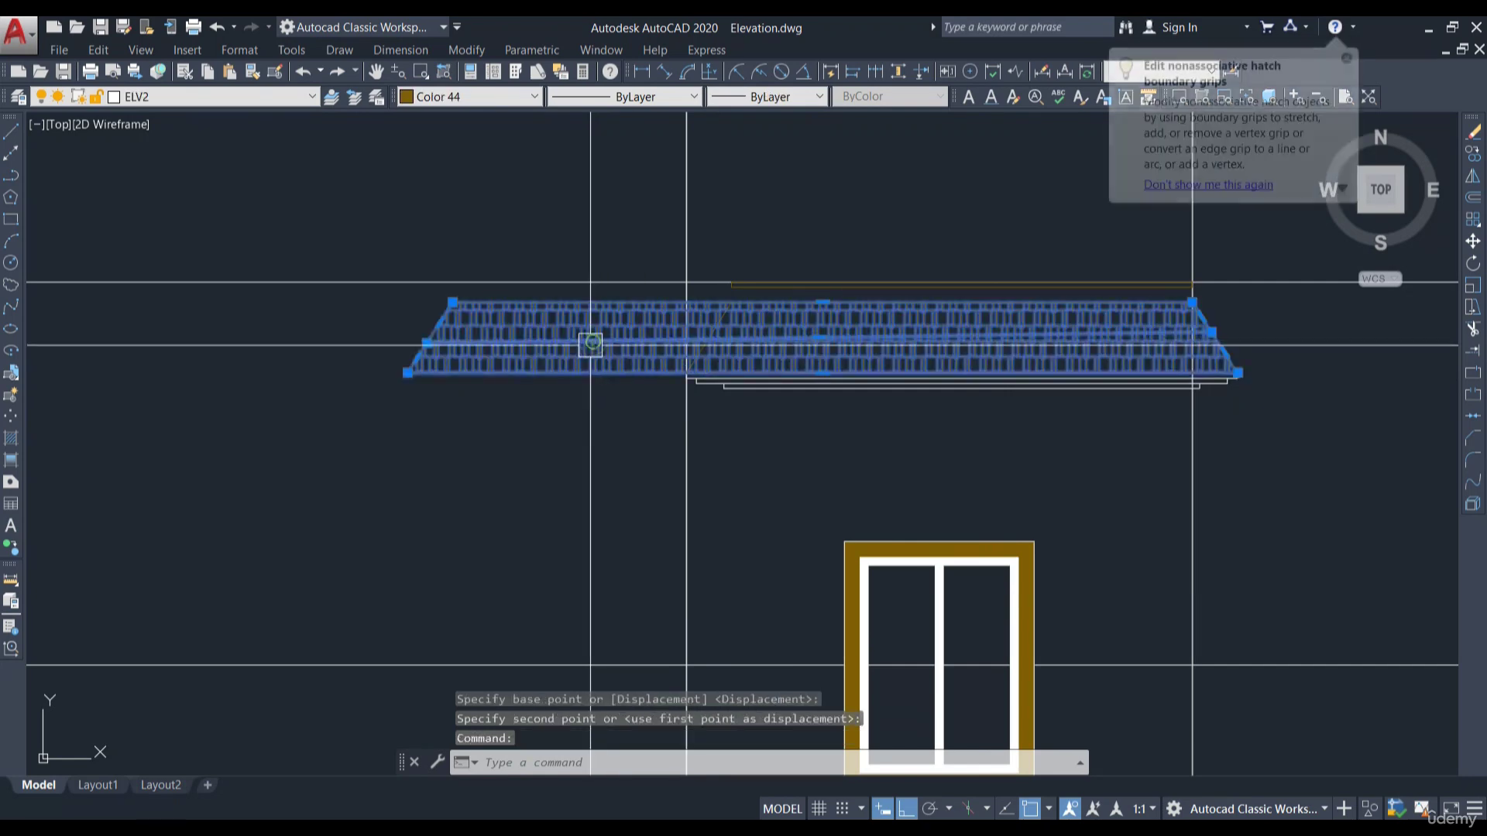
pyautogui.click(407, 372)
pyautogui.scroll(3, 720, 380)
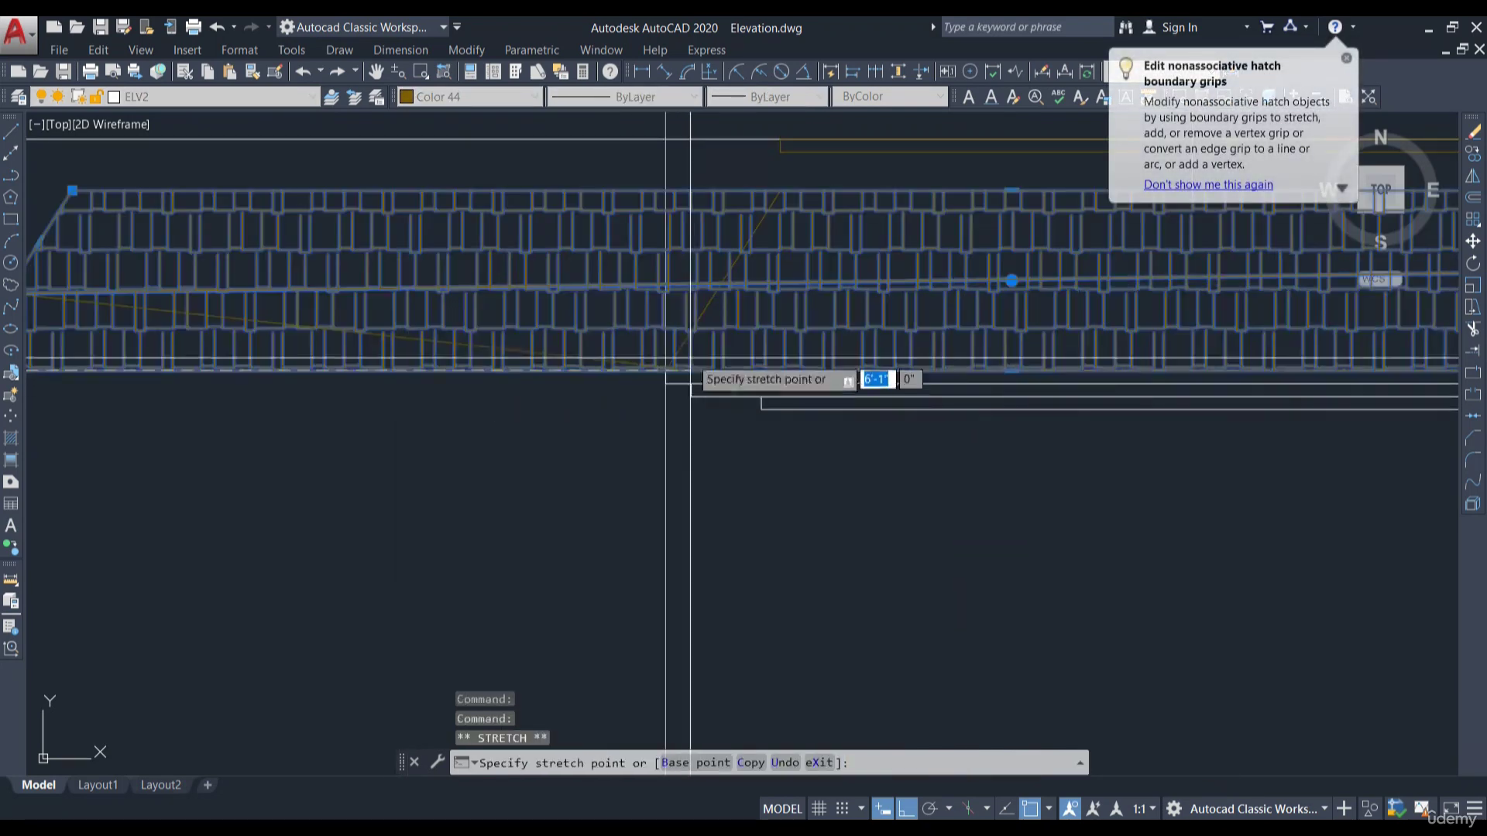
pyautogui.click(666, 369)
pyautogui.scroll(-3, 780, 323)
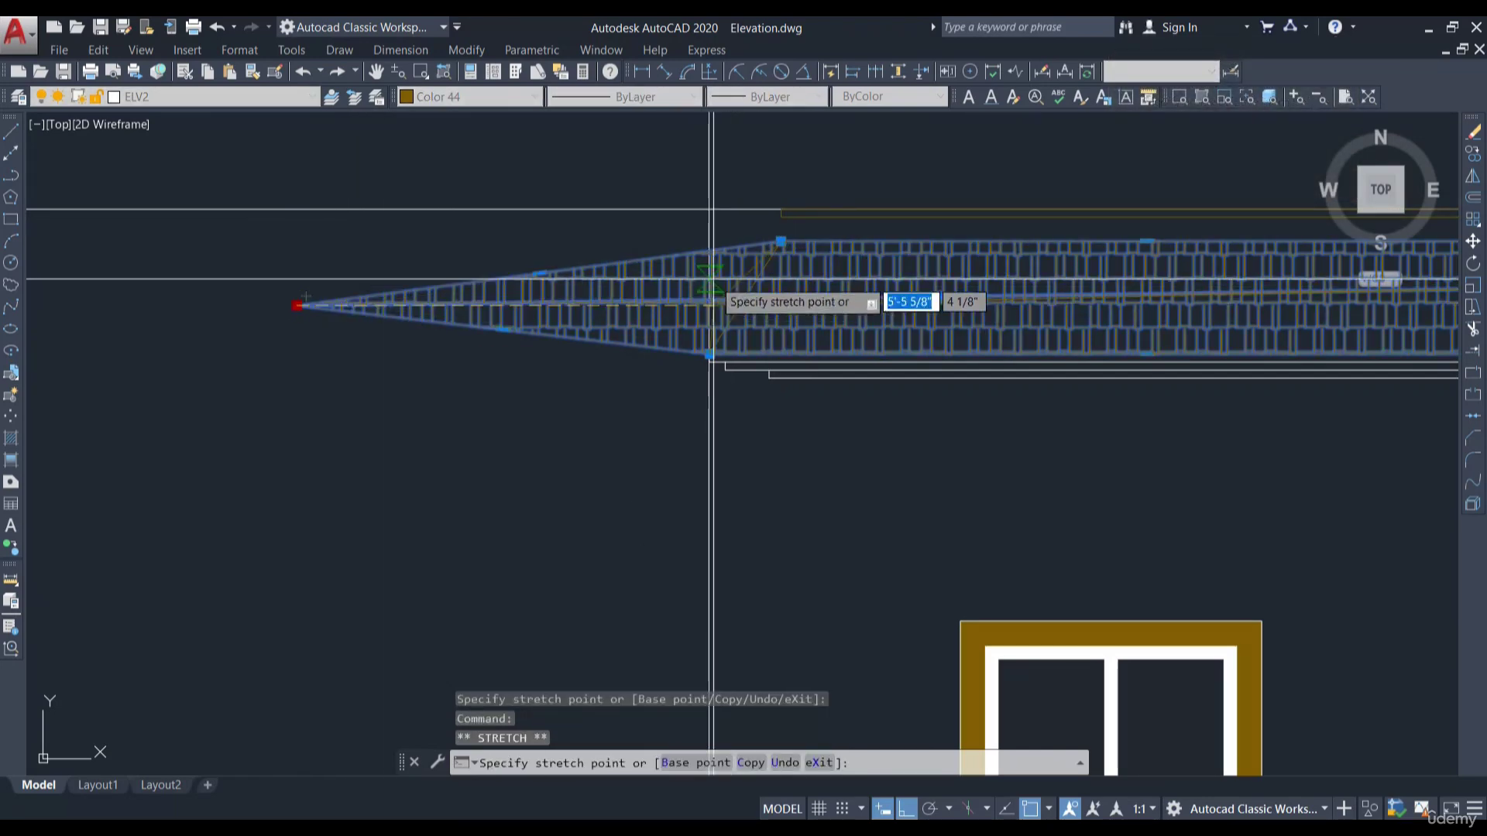
pyautogui.click(744, 299)
pyautogui.scroll(-2, 637, 333)
pyautogui.press('Escape')
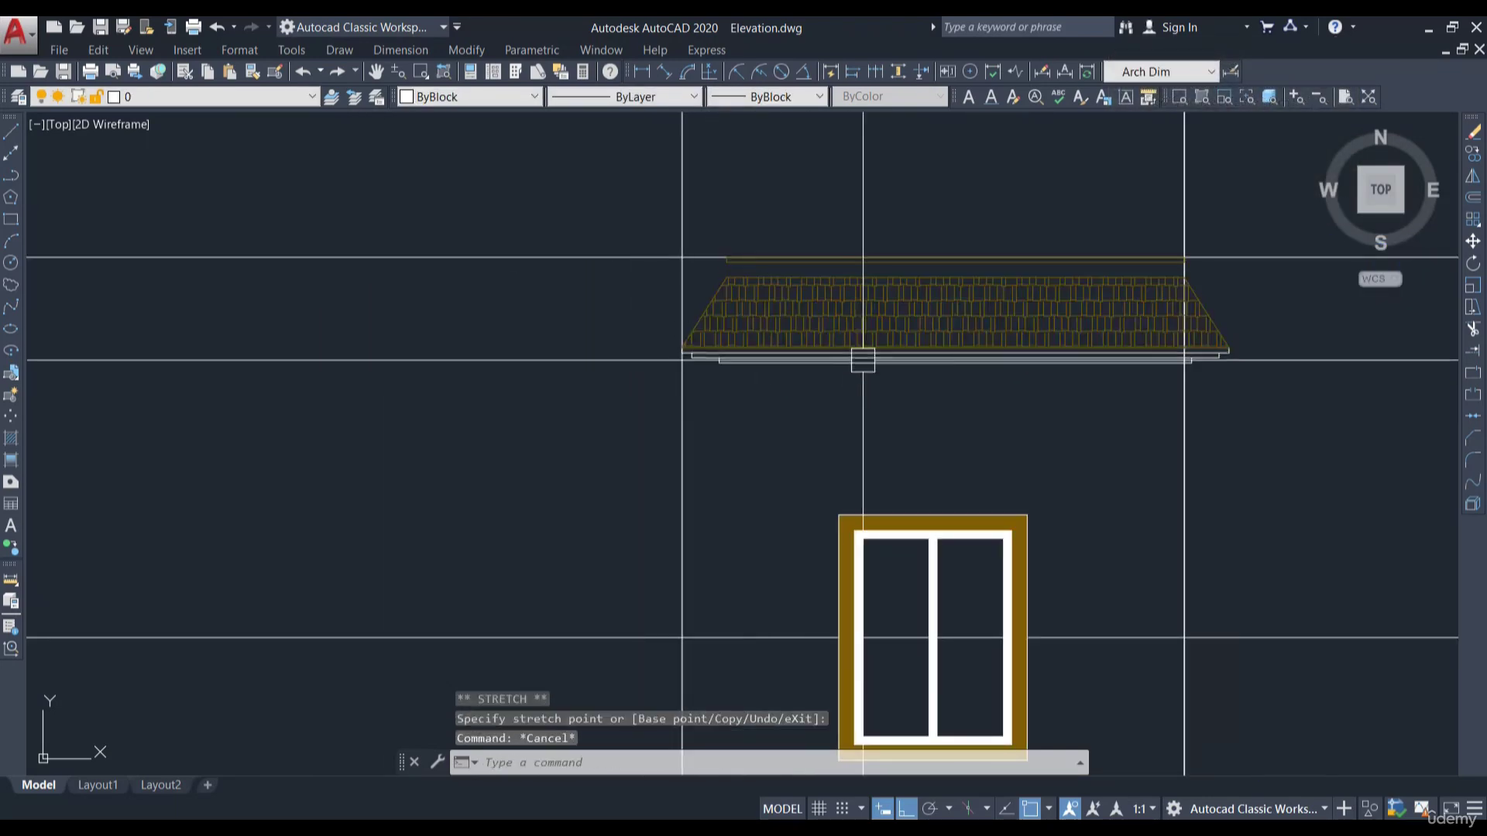
# Stretch the roof's right end inward to the right staircase construction line, excluding the 8' level line and construction line from the selection
pyautogui.moveTo(1195, 381); pyautogui.dragTo(1110, 382, button='middle')
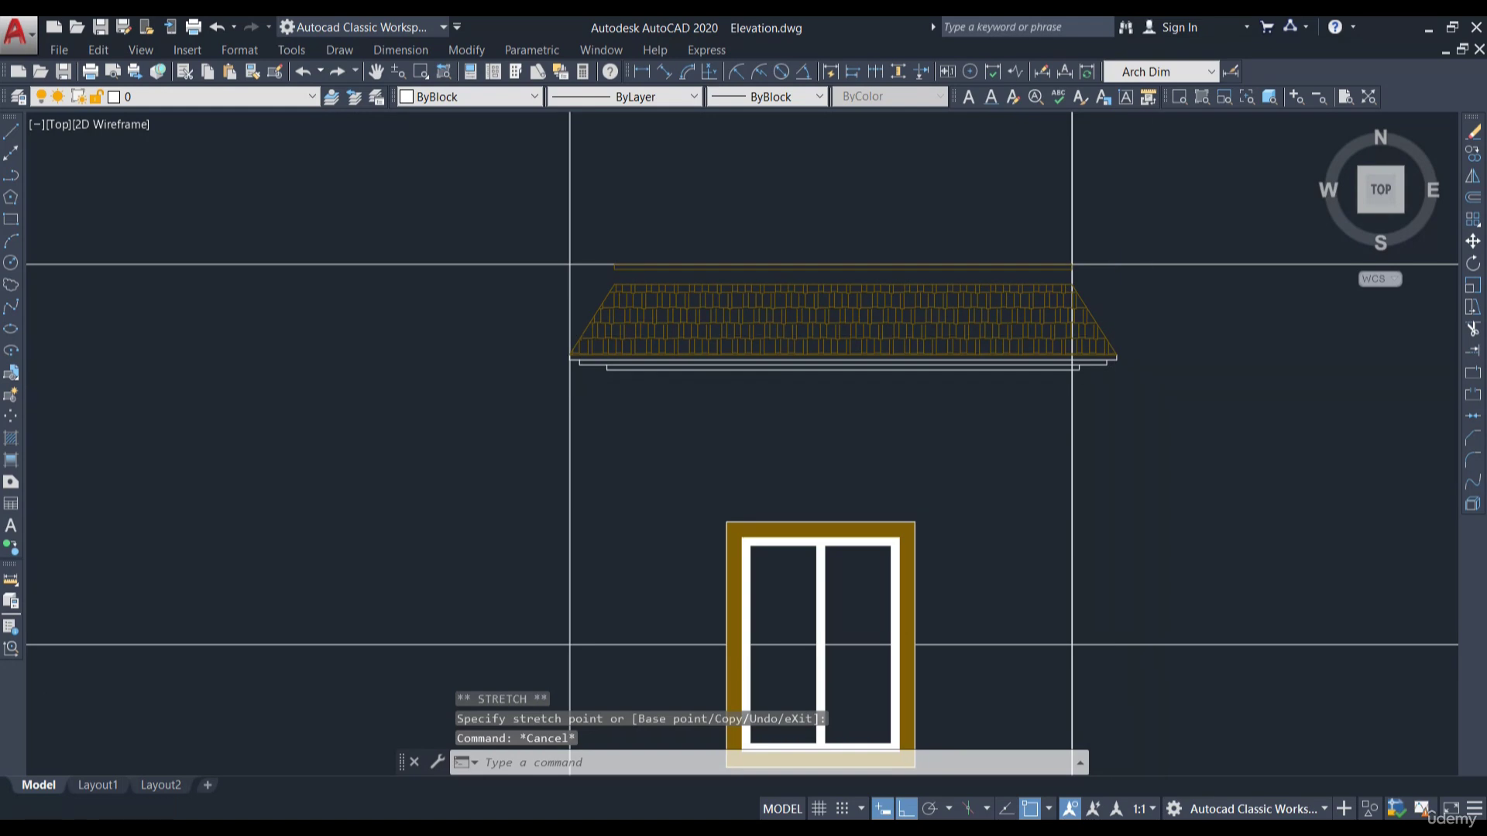
pyautogui.scroll(2, 1148, 331)
pyautogui.click(1195, 488)
pyautogui.click(905, 187)
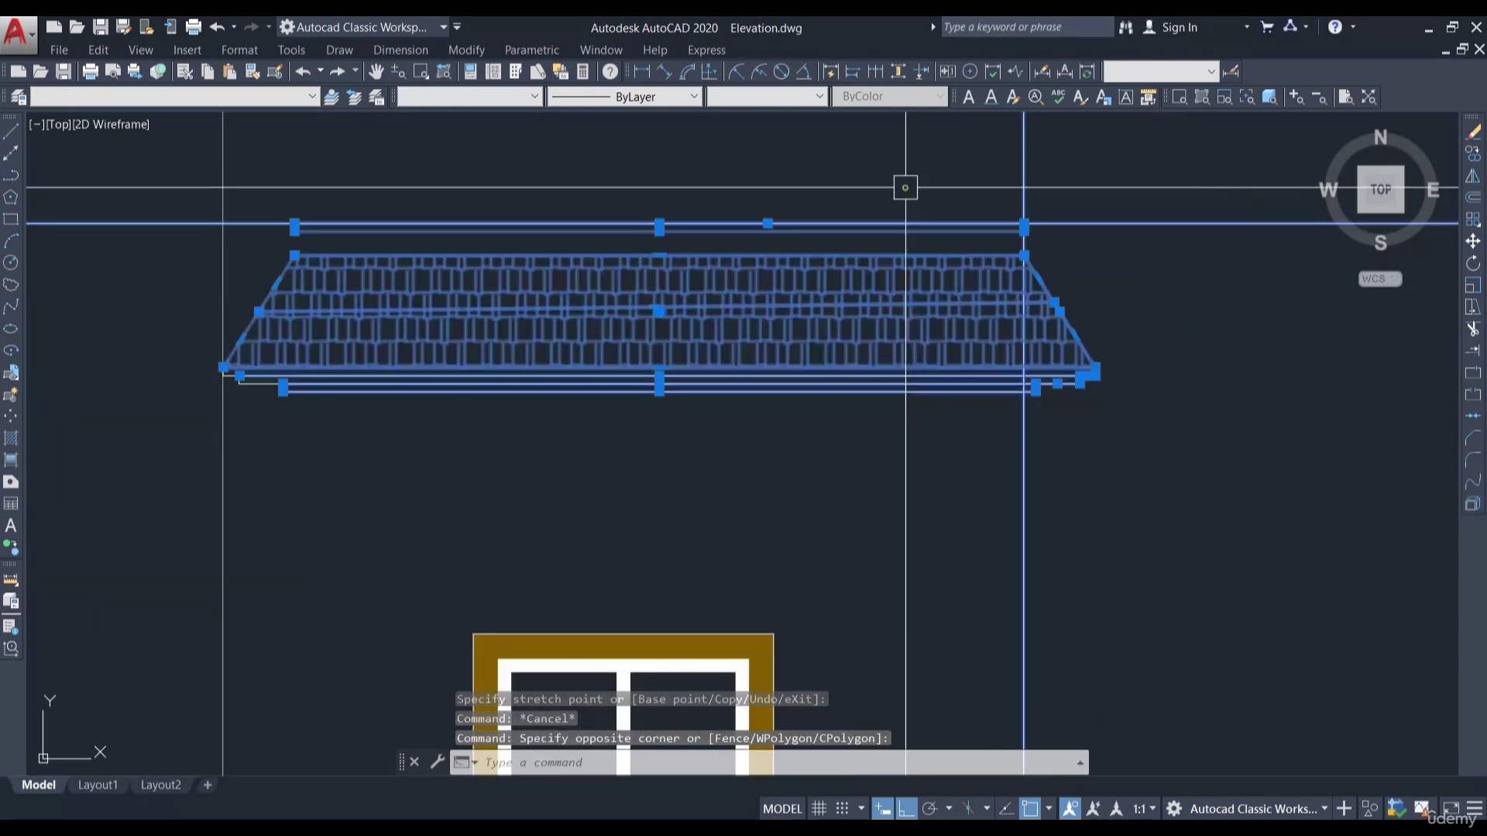
pyautogui.keyDown('shift'); pyautogui.click(1215, 296); pyautogui.keyUp('shift')
pyautogui.keyDown('shift'); pyautogui.click(1076, 216); pyautogui.keyUp('shift')
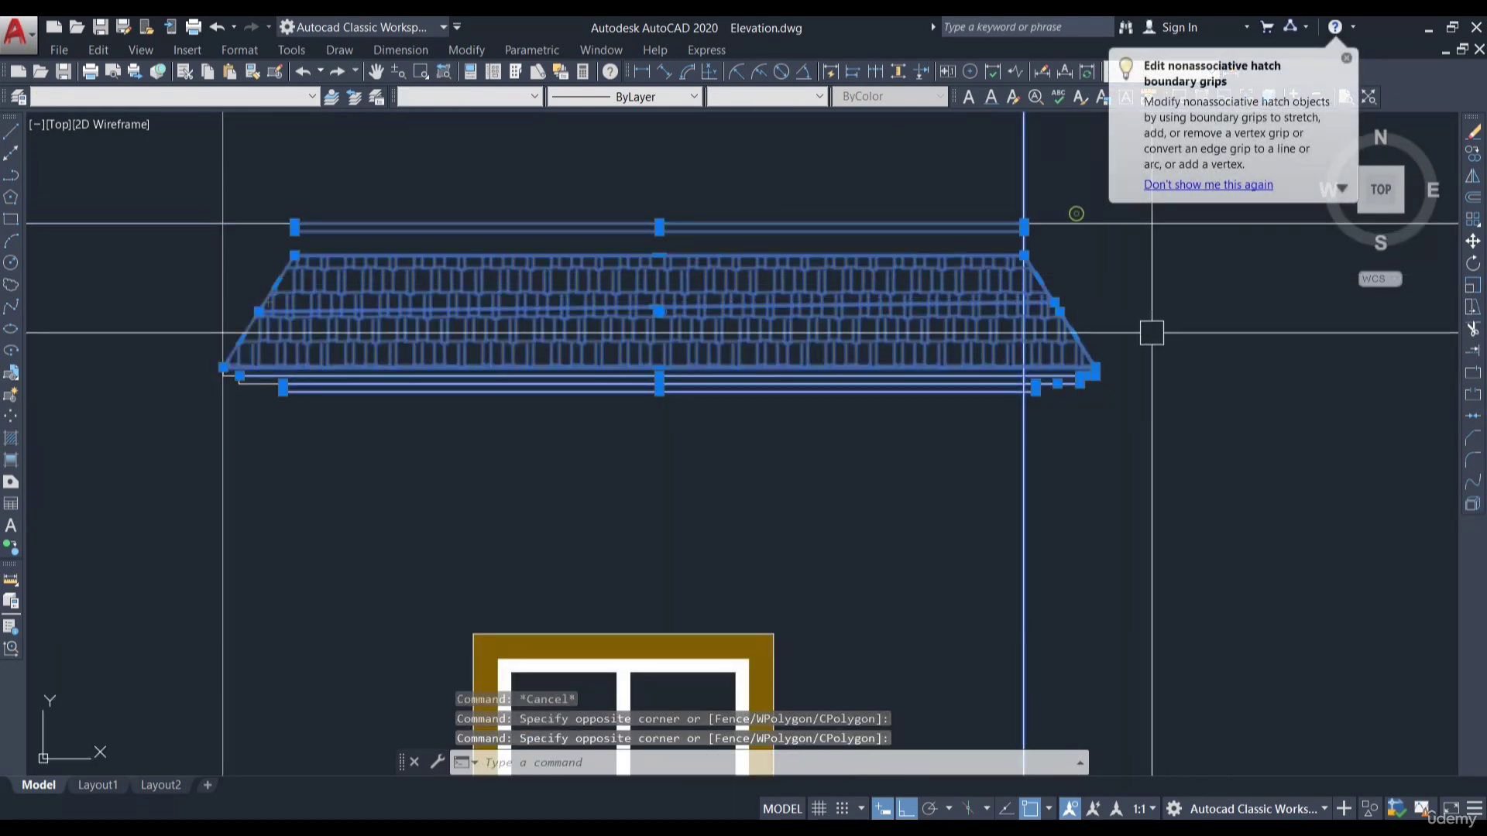
pyautogui.click(1088, 494)
pyautogui.click(965, 508)
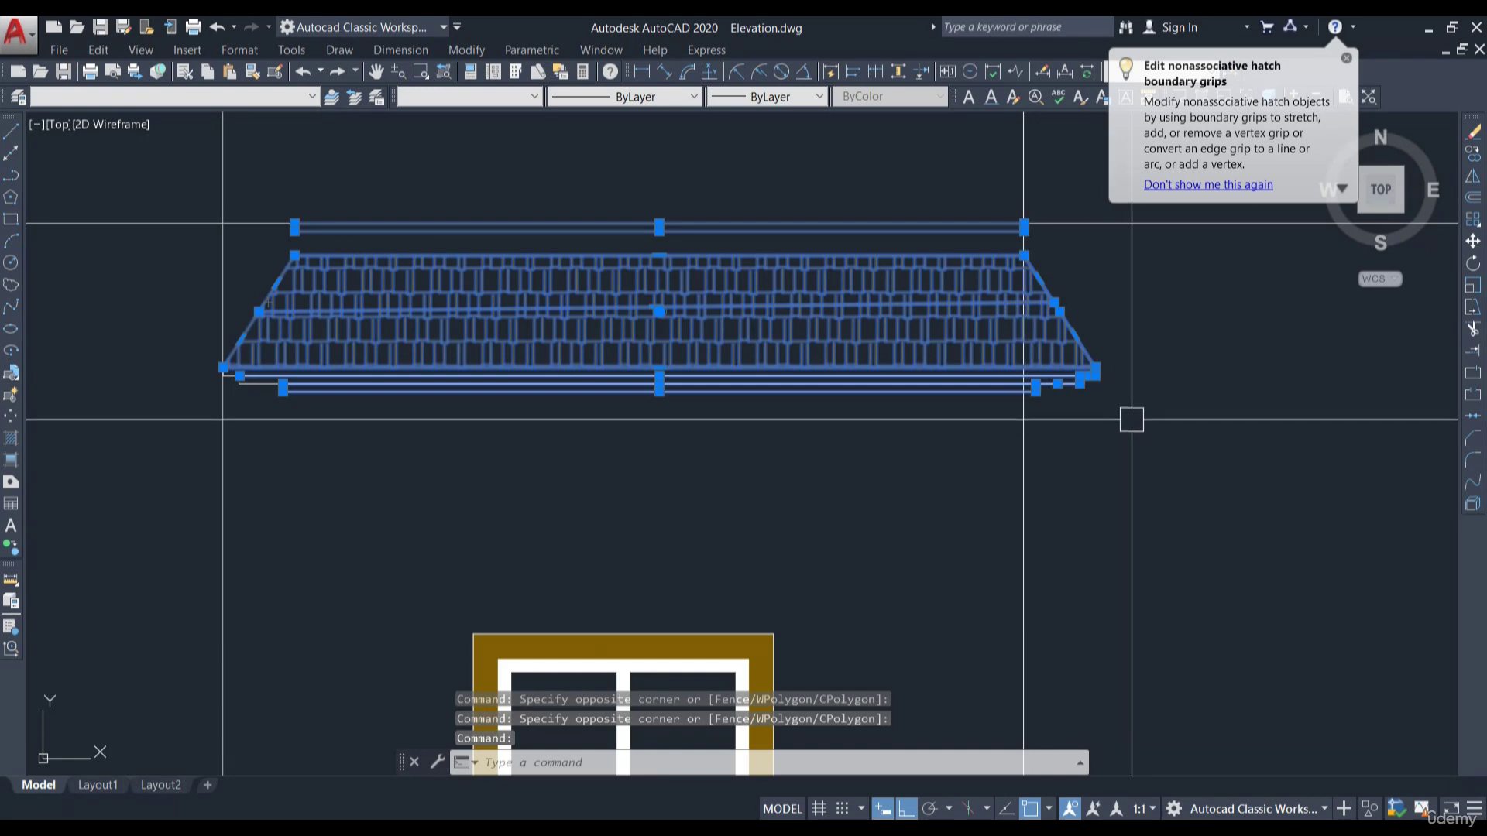
pyautogui.moveTo(1131, 420); pyautogui.dragTo(1056, 449, button='middle')
pyautogui.press('Return')
pyautogui.scroll(5, 1062, 444)
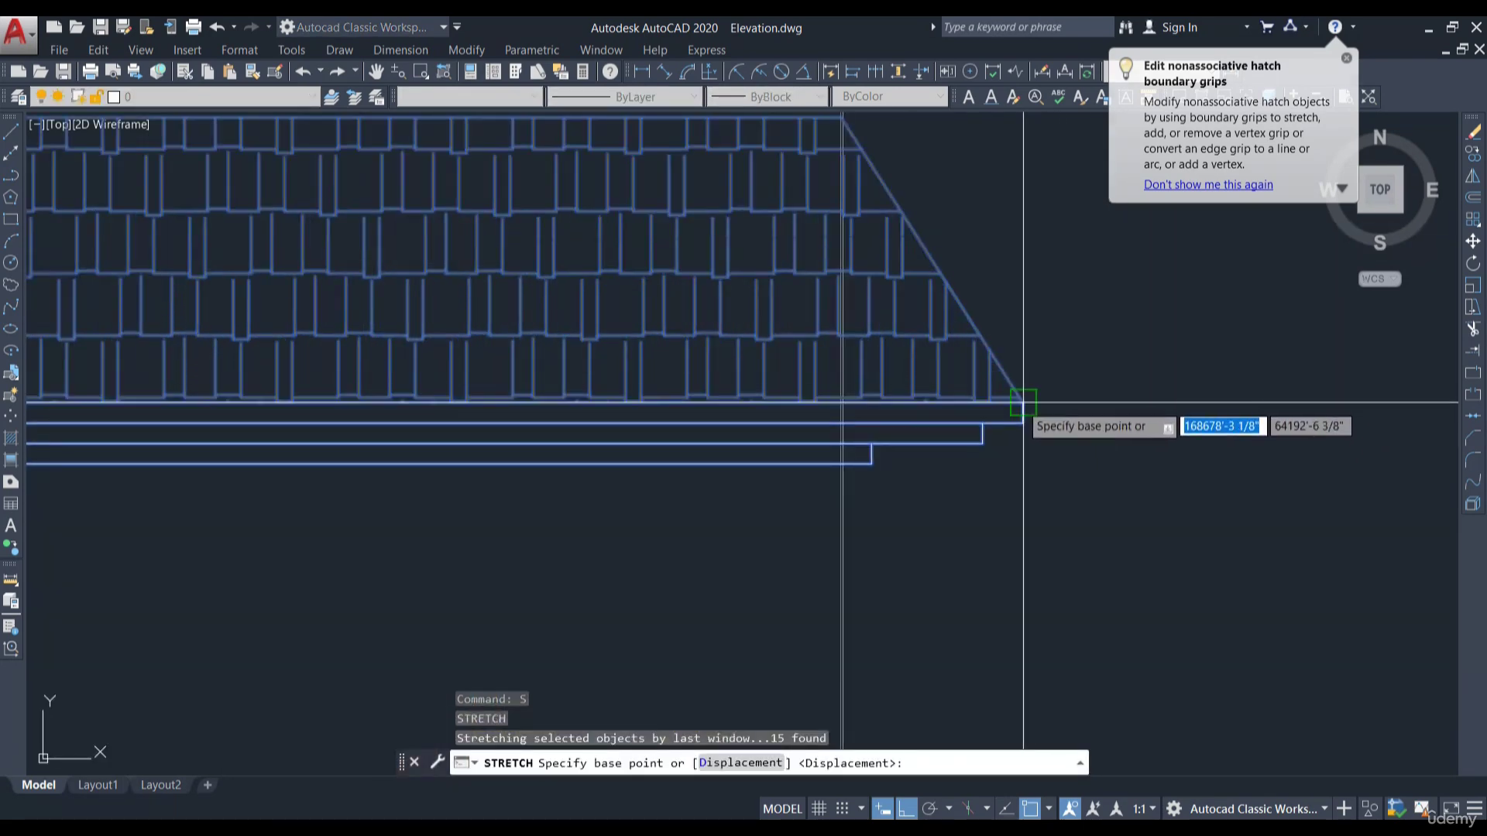
pyautogui.click(1021, 401)
pyautogui.scroll(-5, 1041, 395)
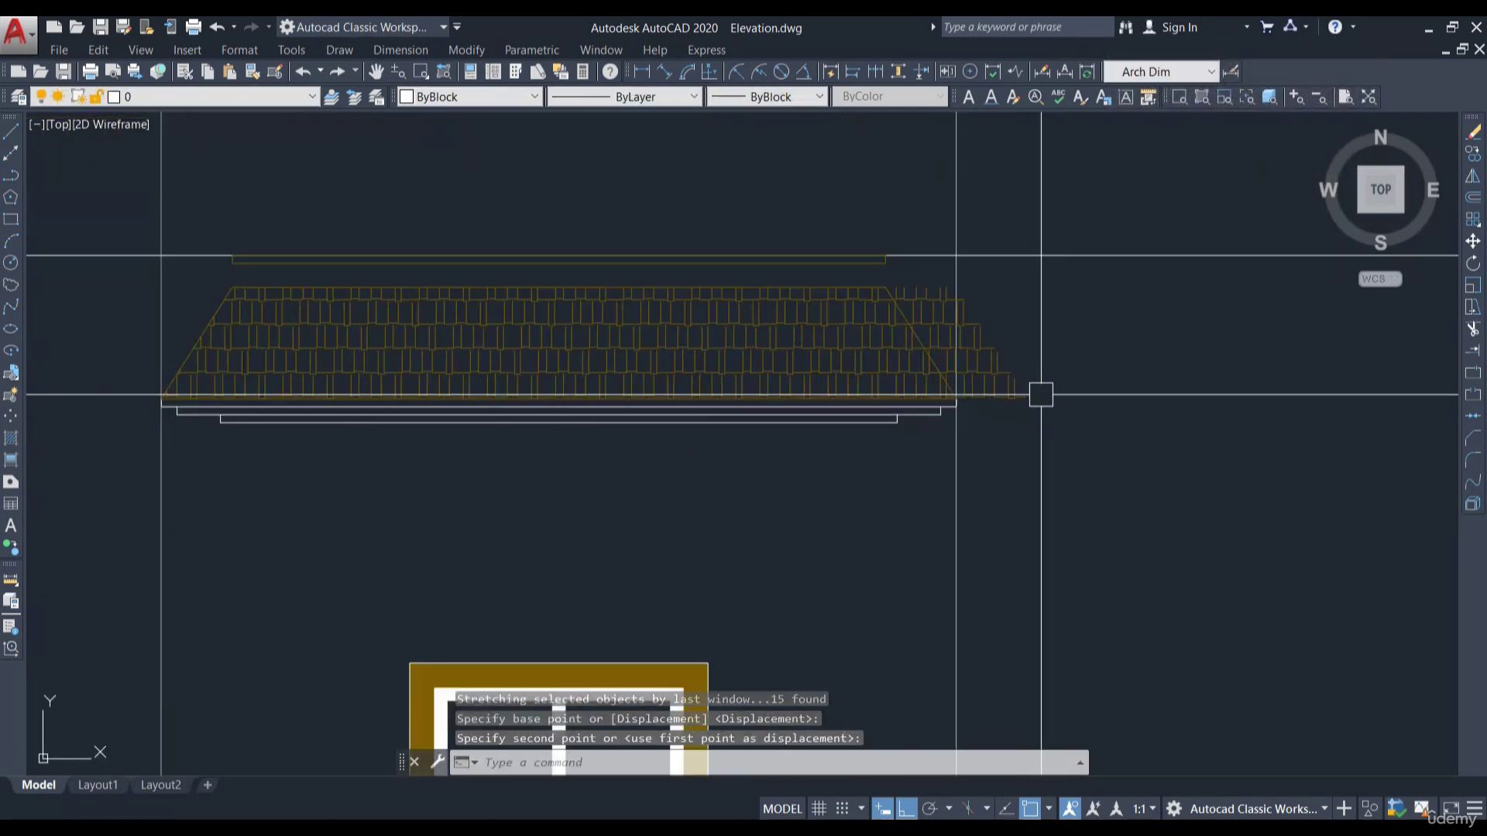
# Move the roof tile hatch's lower right boundary vertex to the eave corner and its upper right vertex to the top of the sloping edge
pyautogui.click(992, 368)
pyautogui.click(1026, 399)
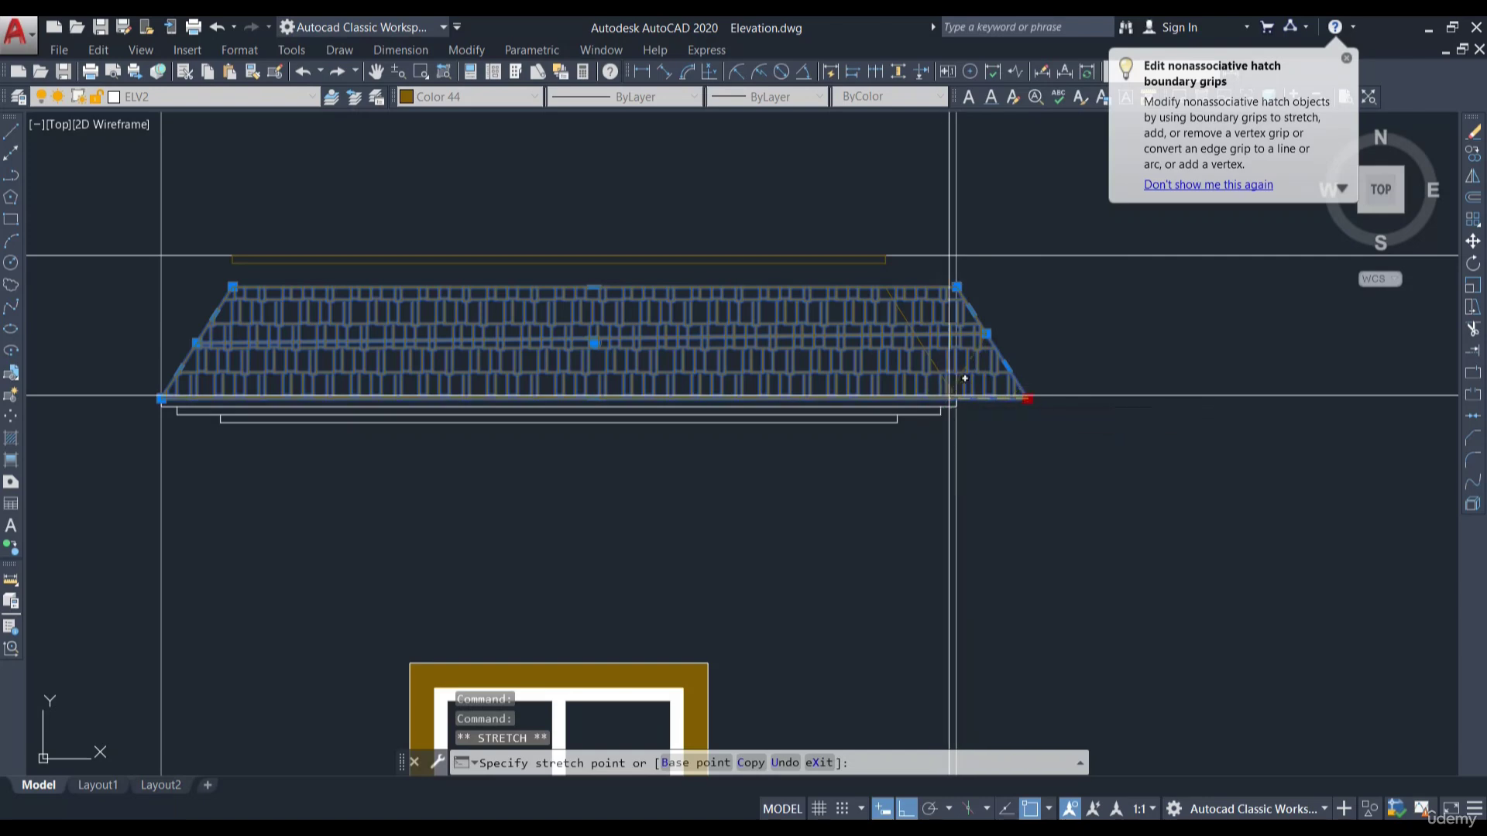
pyautogui.click(953, 396)
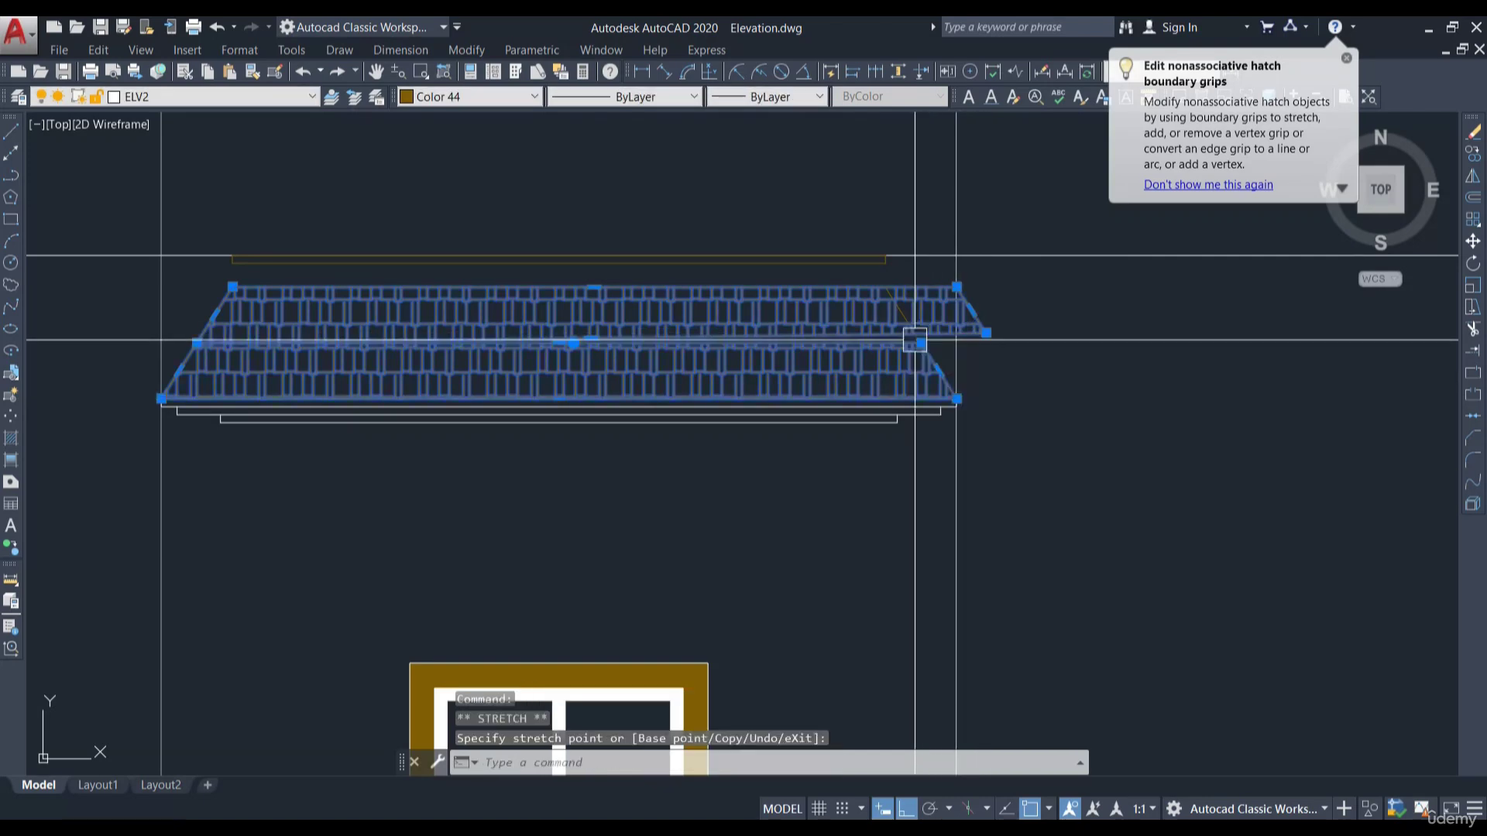
pyautogui.scroll(2, 959, 271)
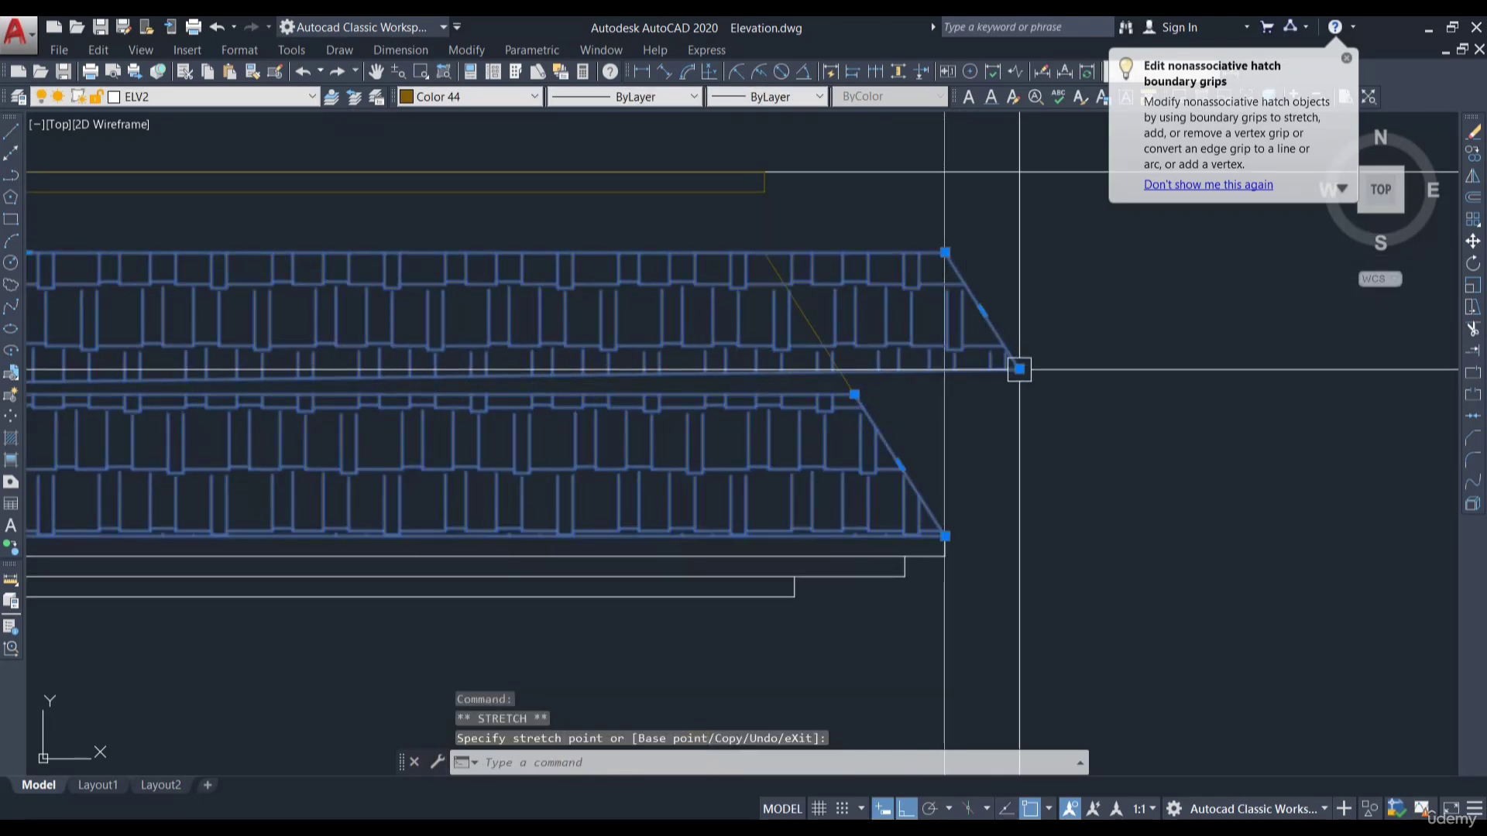
pyautogui.click(1019, 369)
pyautogui.click(855, 395)
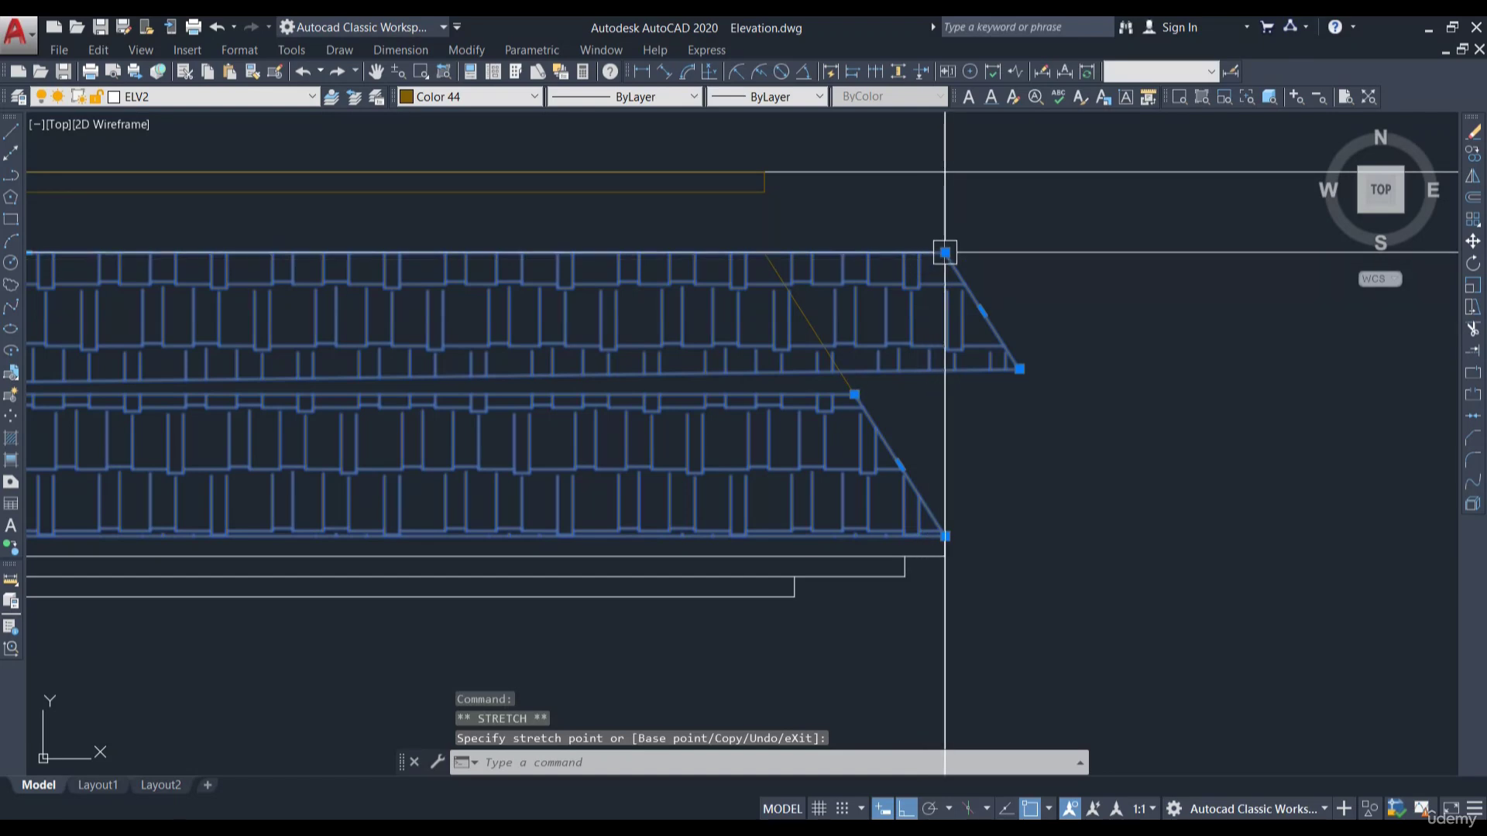
pyautogui.click(764, 253)
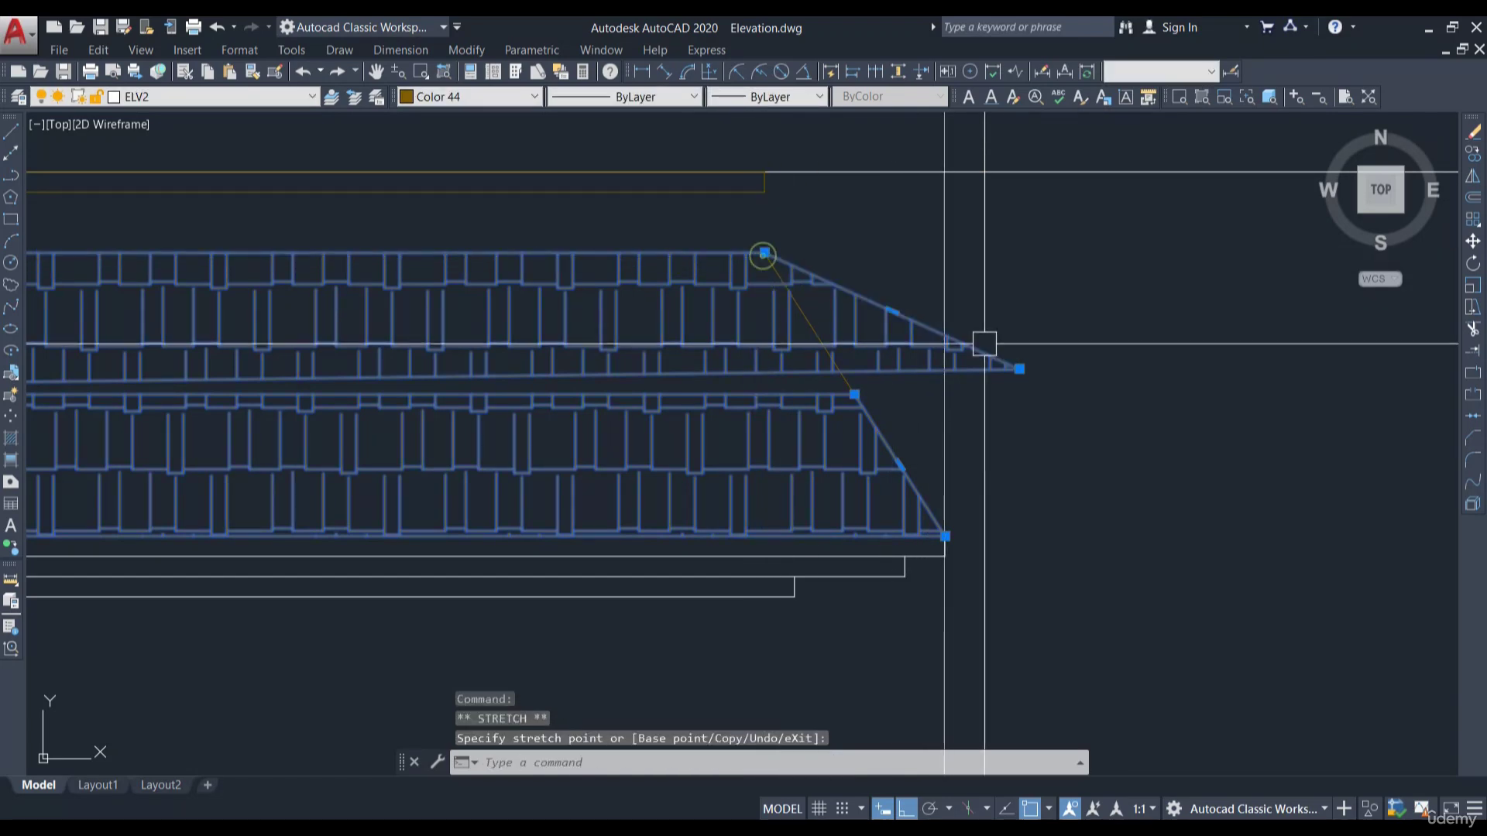
# Align the remaining middle vertices on the right side of the tile hatch boundary with the roof's sloping edge
pyautogui.click(1019, 369)
pyautogui.click(854, 395)
pyautogui.click(892, 310)
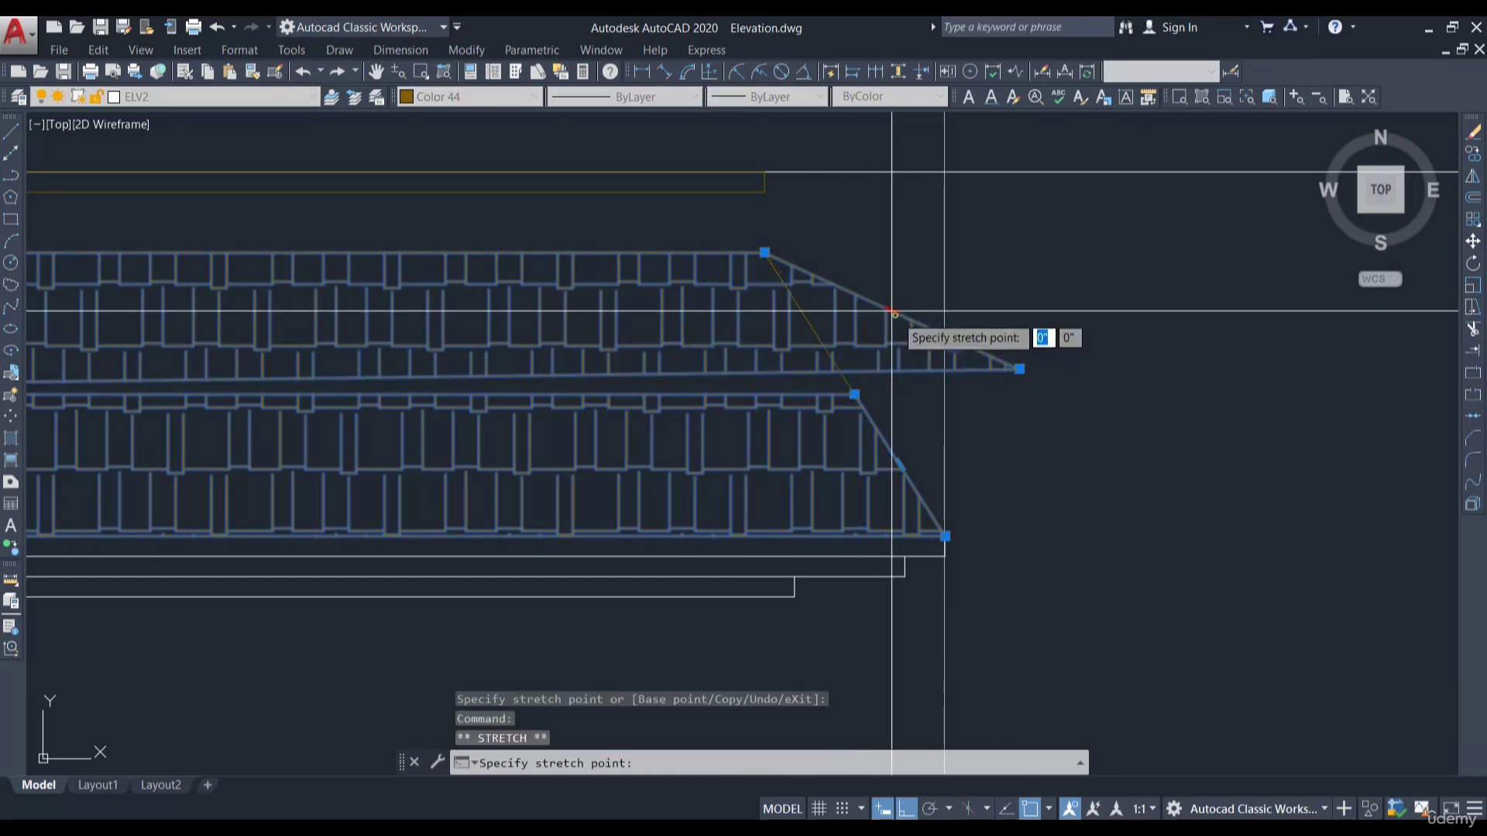
pyautogui.click(821, 353)
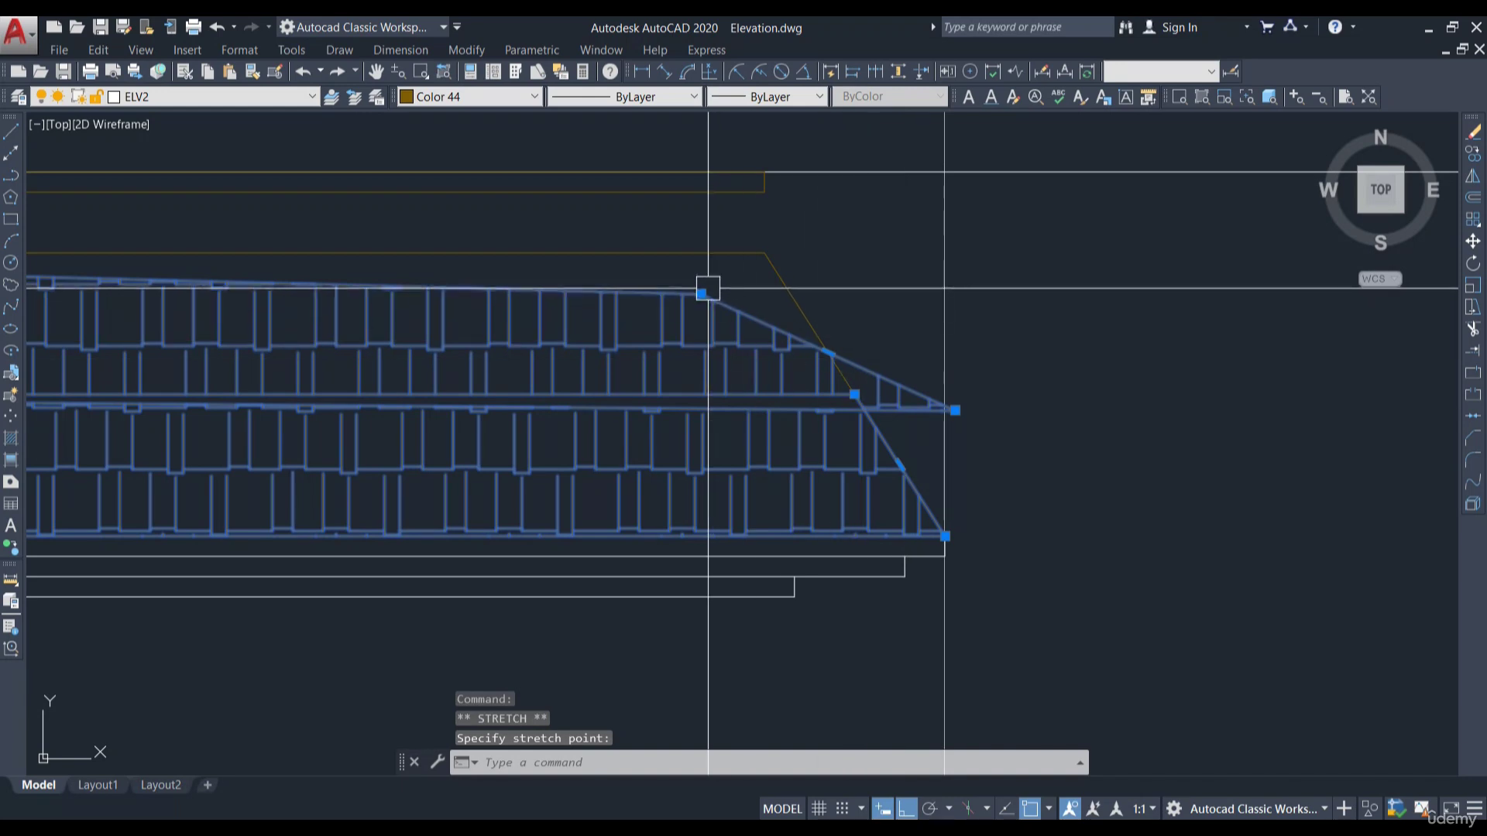
pyautogui.click(764, 252)
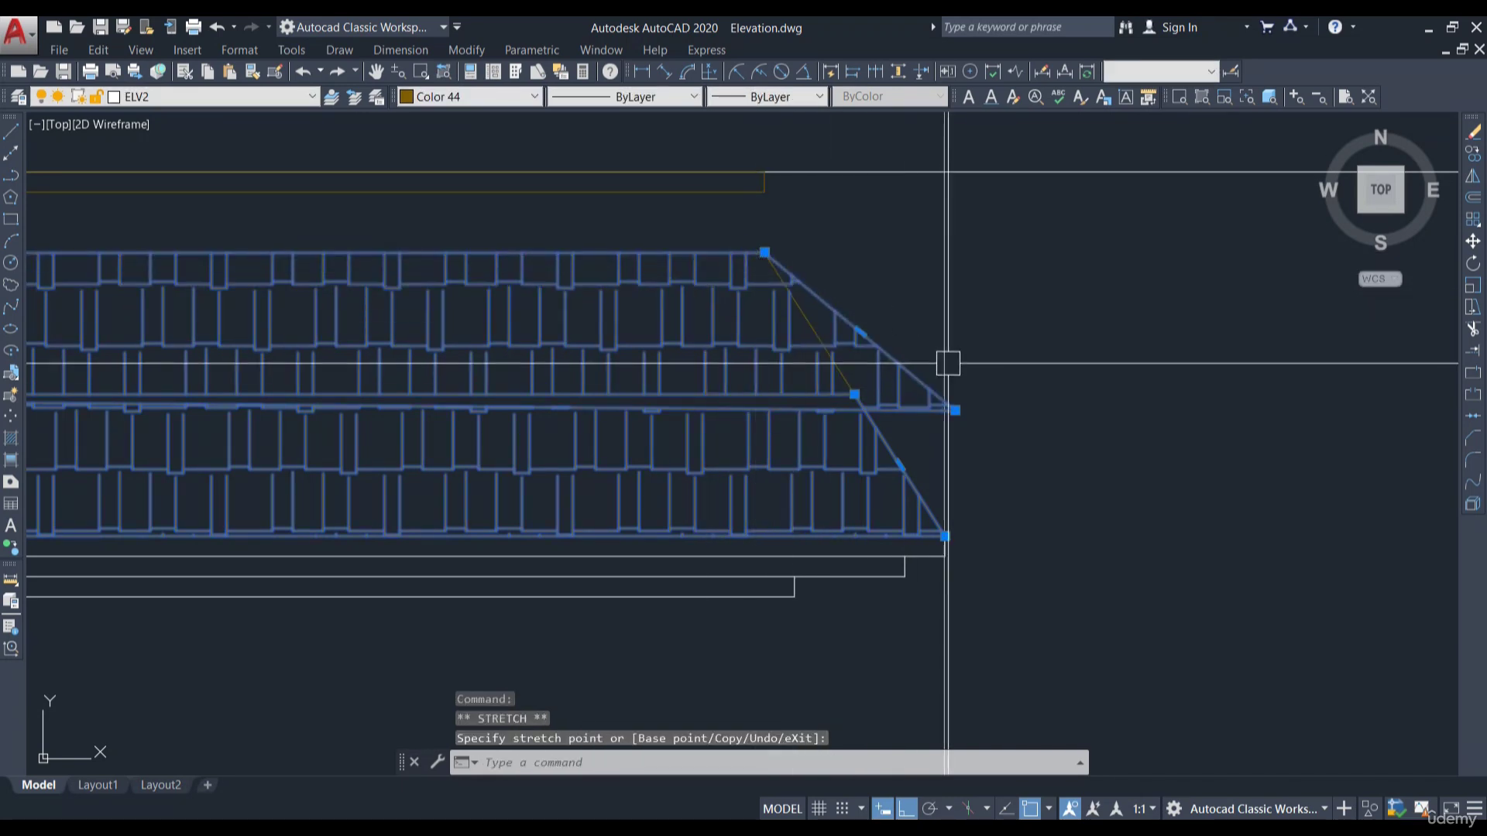
pyautogui.scroll(3, 955, 411)
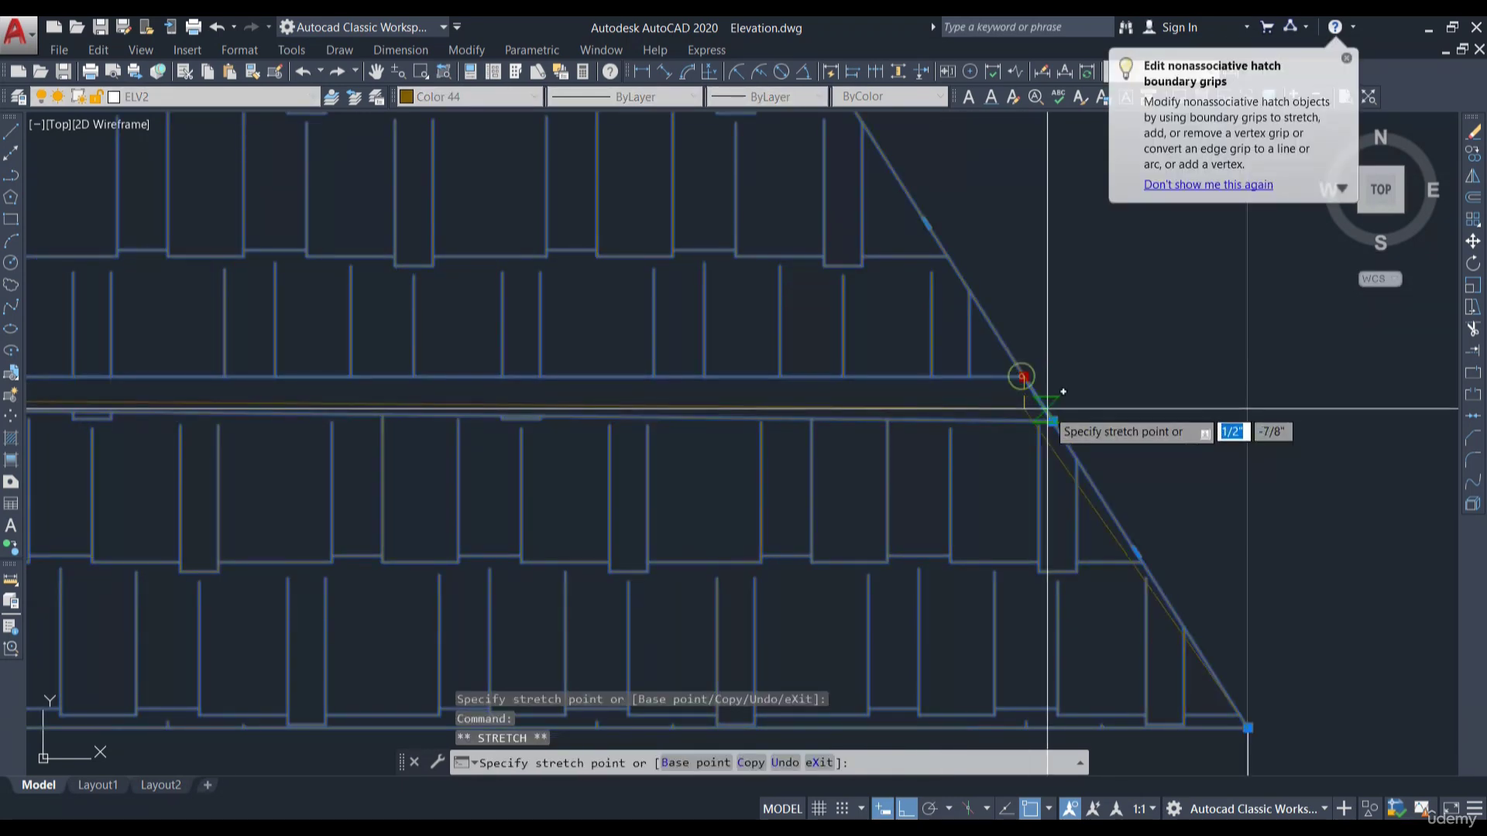
pyautogui.press('Escape')
pyautogui.scroll(-8, 1138, 439)
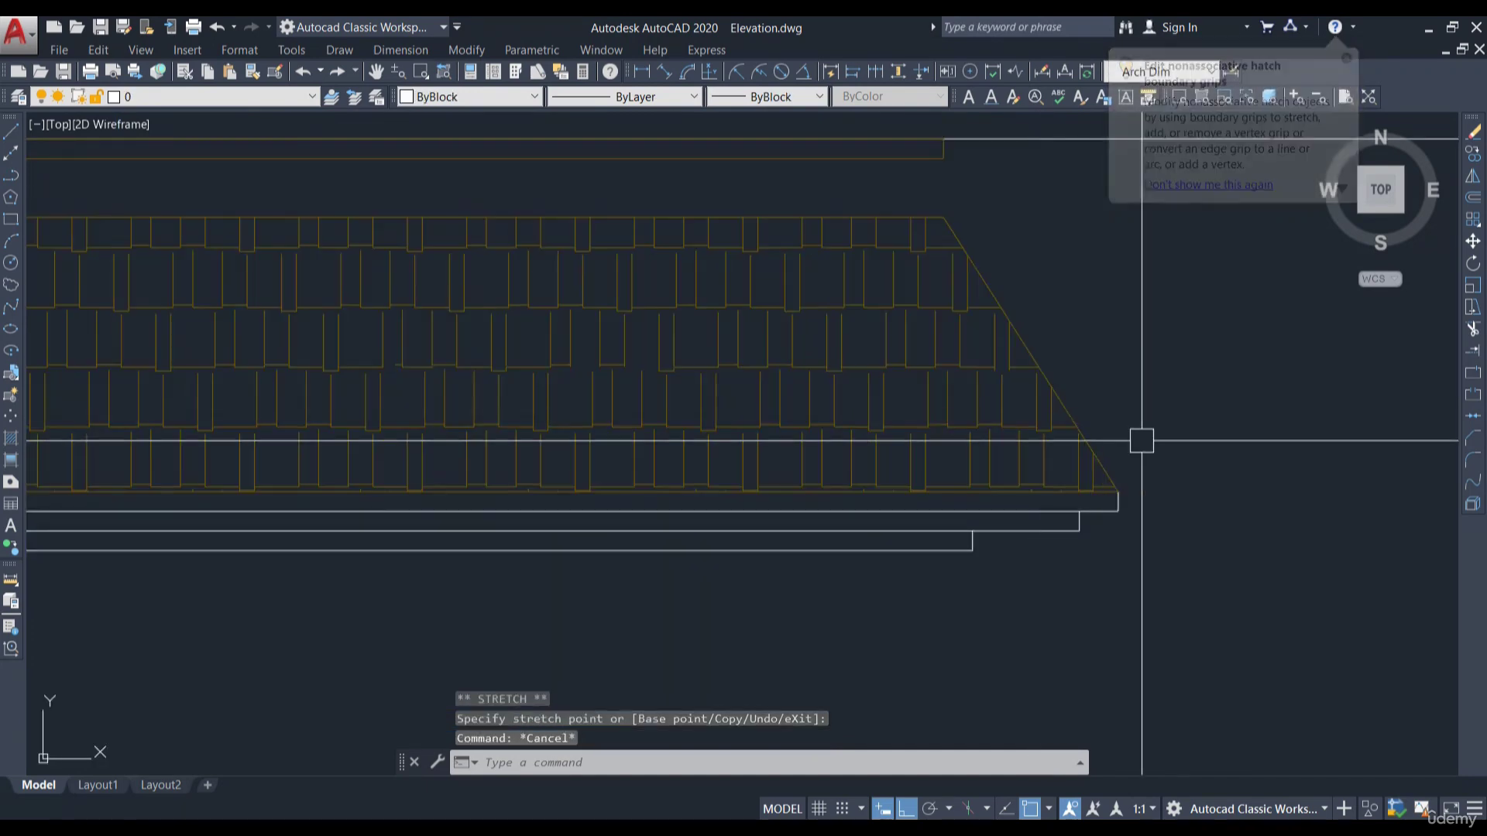
# Trim the staircase construction lines above the roof eaves and the 8' level line on both sides of the roof
pyautogui.press('Return')
pyautogui.press('Return')
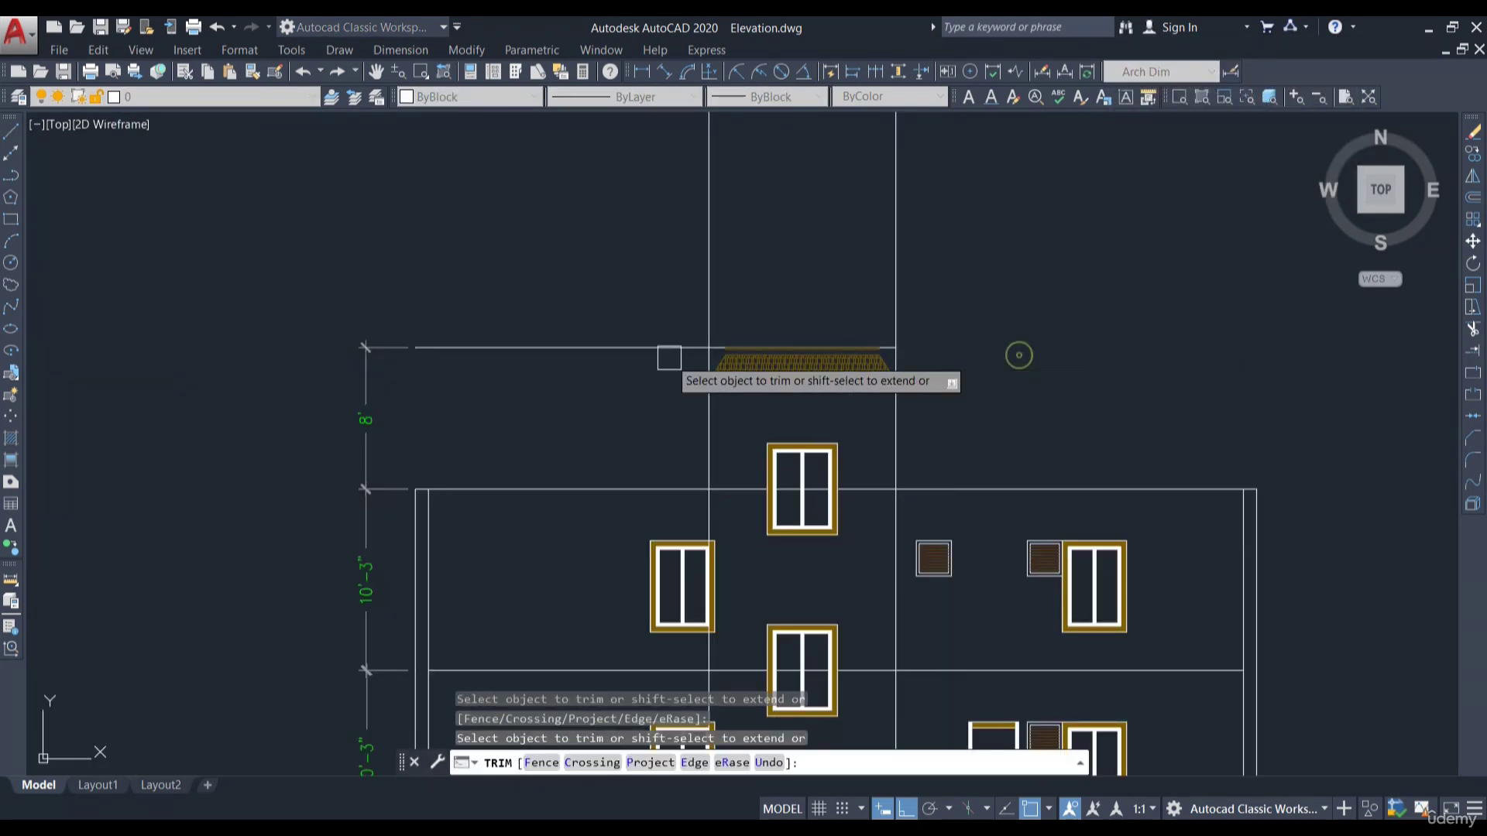
pyautogui.click(967, 258)
pyautogui.click(620, 247)
pyautogui.scroll(-5, 799, 243)
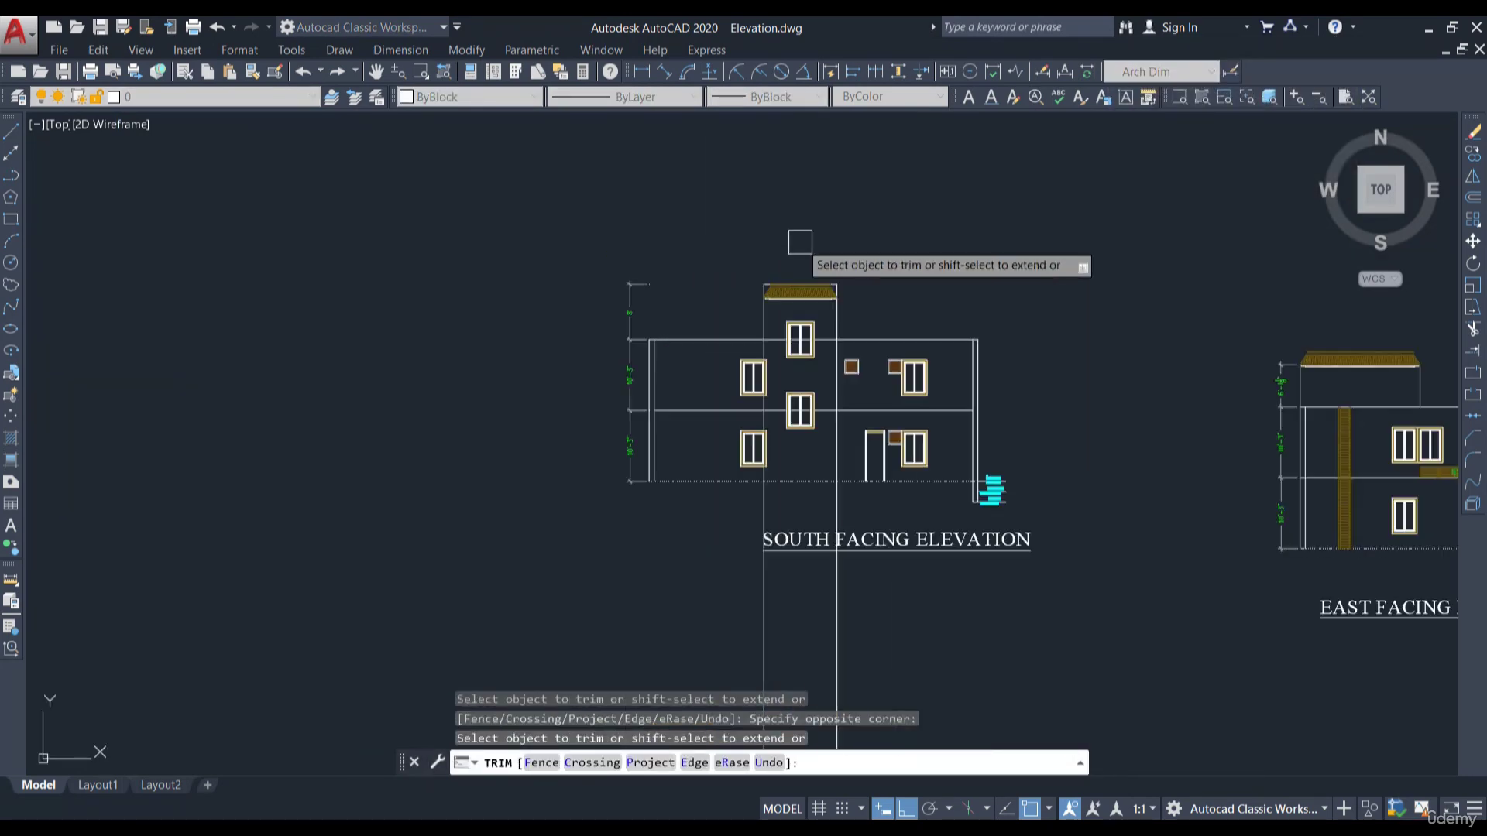
pyautogui.scroll(7, 762, 254)
pyautogui.scroll(5, 789, 377)
pyautogui.click(740, 417)
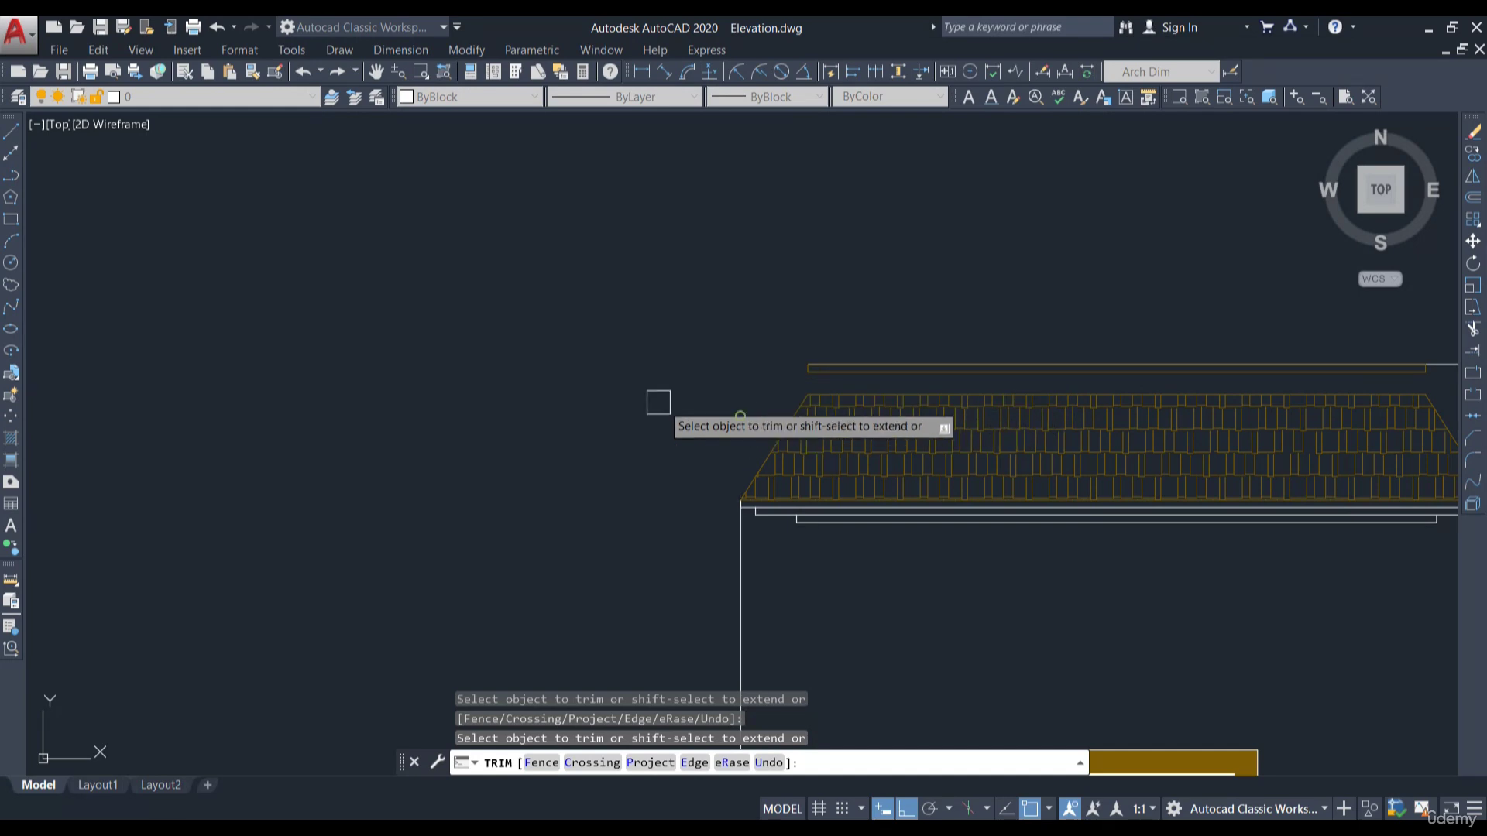
pyautogui.scroll(-2, 657, 402)
pyautogui.scroll(4, 1200, 392)
pyautogui.scroll(-4, 1108, 387)
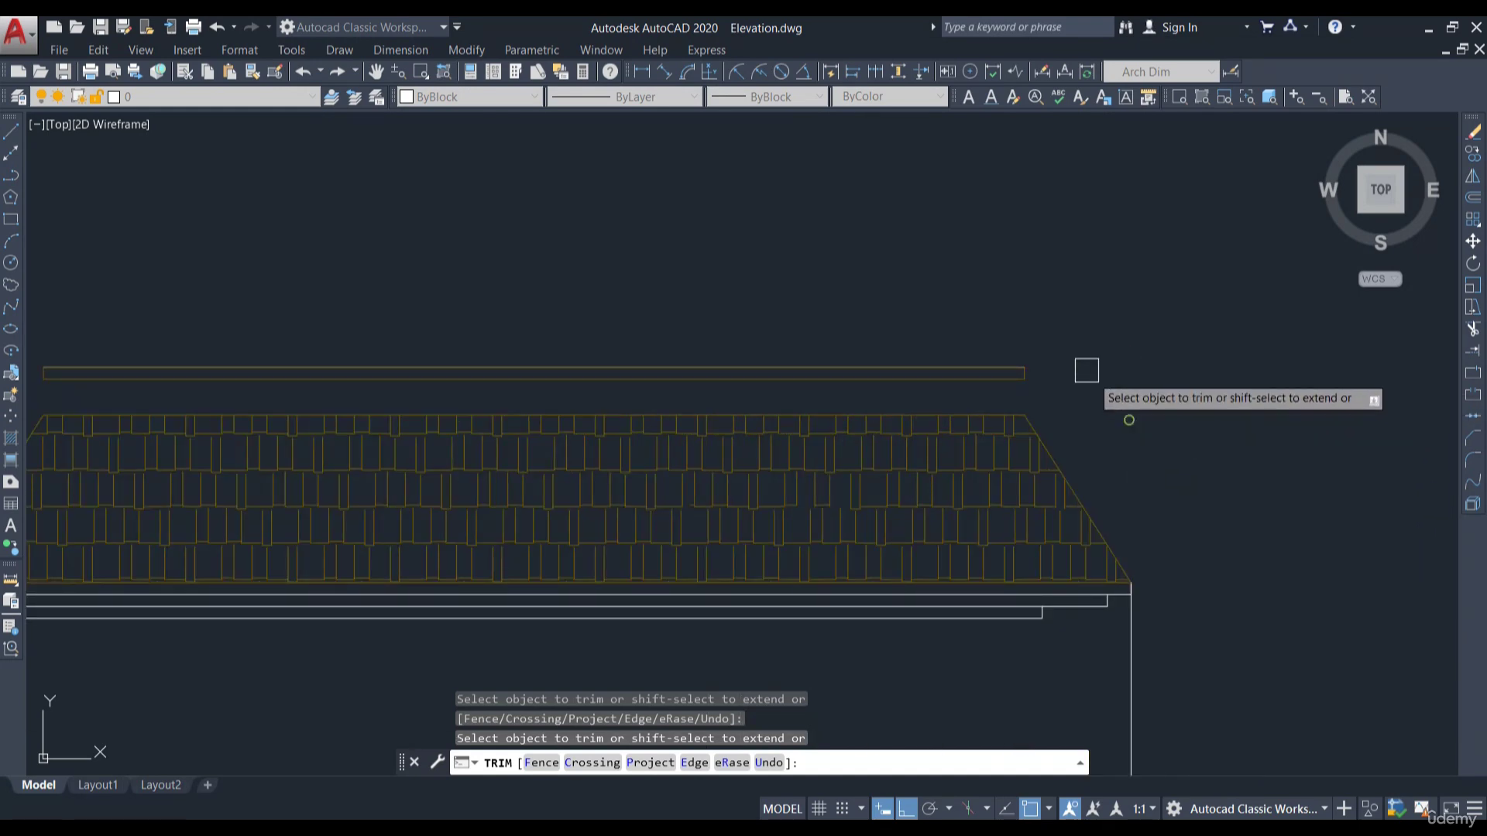
pyautogui.press('Escape')
# Trim the two staircase construction lines below the terrace line and erase their two leftover pieces
pyautogui.scroll(-4, 980, 345)
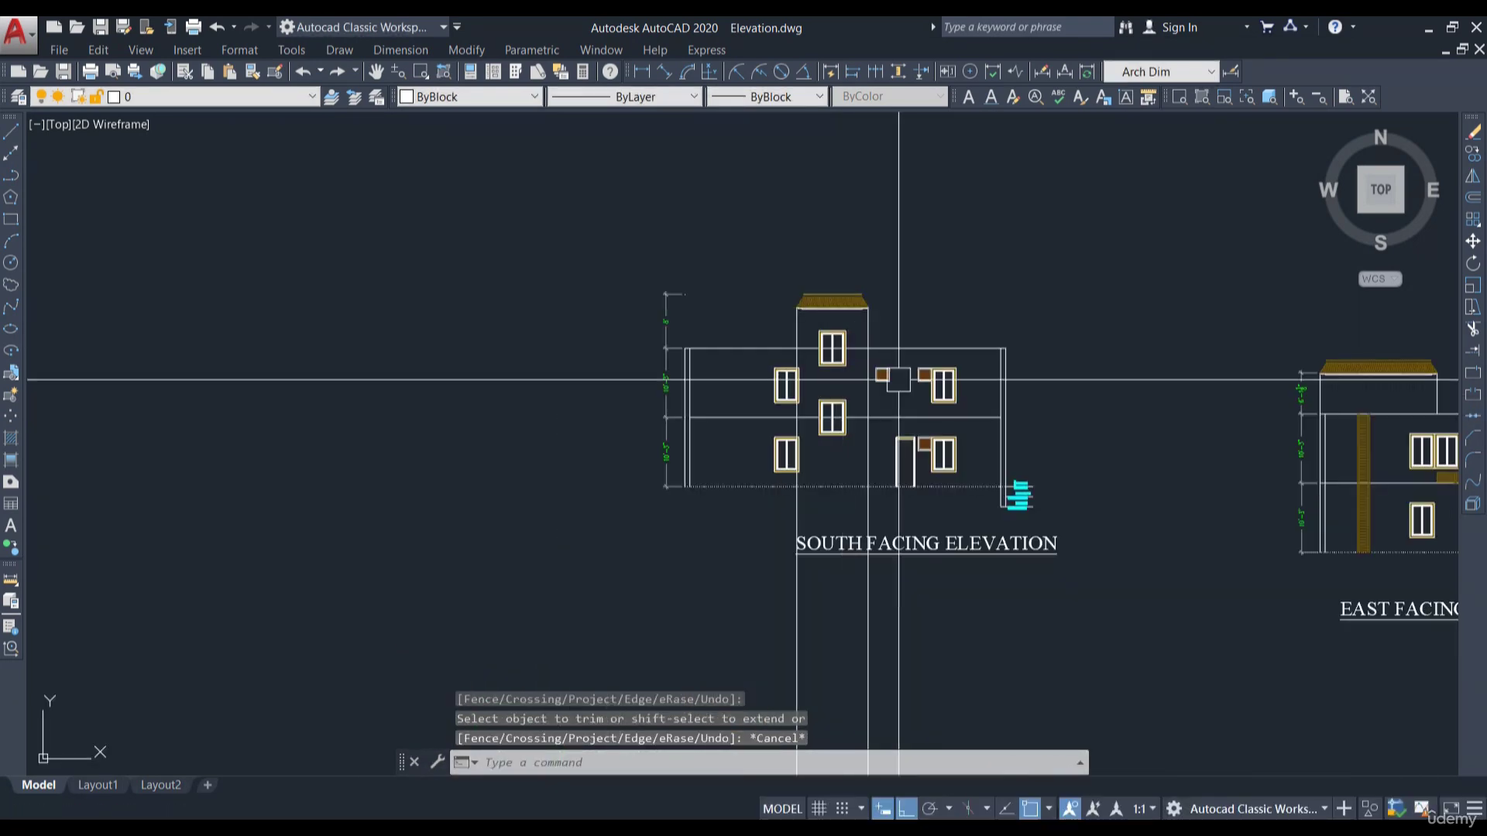
pyautogui.click(898, 596)
pyautogui.click(786, 613)
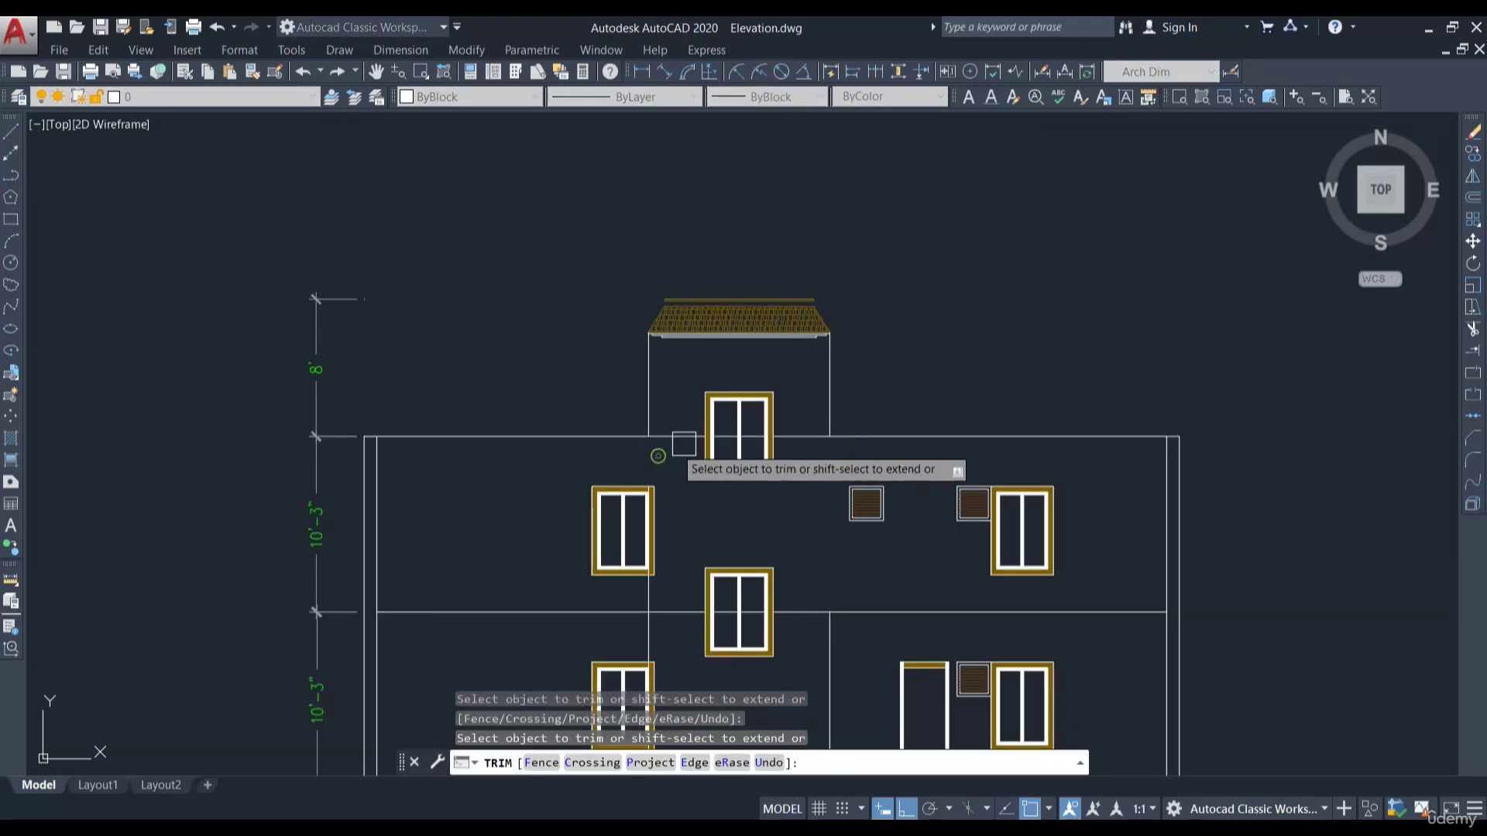
pyautogui.scroll(-4, 852, 481)
pyautogui.scroll(3, 775, 495)
pyautogui.press('Escape')
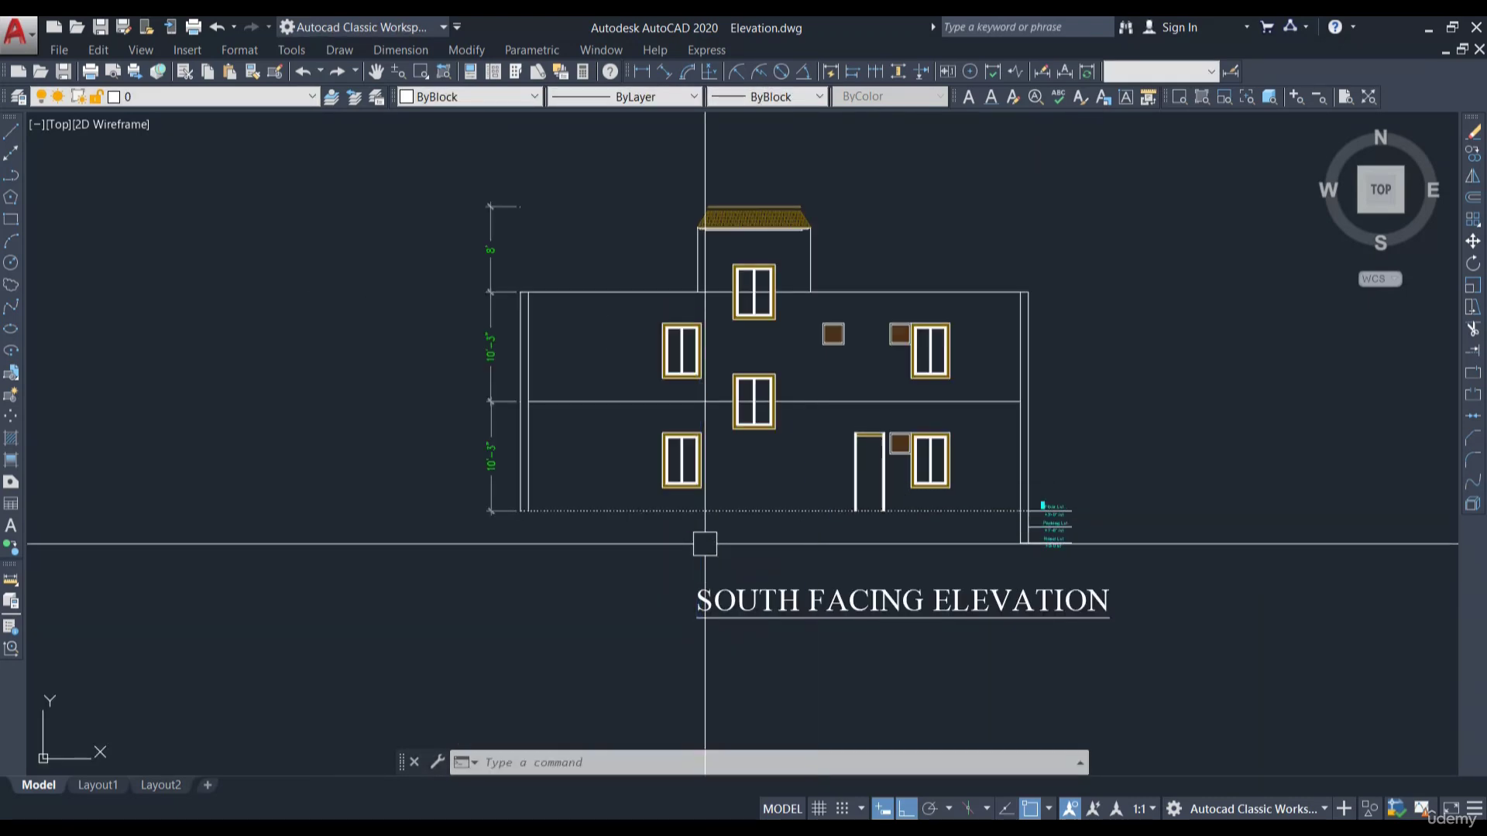
pyautogui.write('e')
pyautogui.press('Return')
pyautogui.moveTo(836, 325); pyautogui.dragTo(917, 428, button='middle')
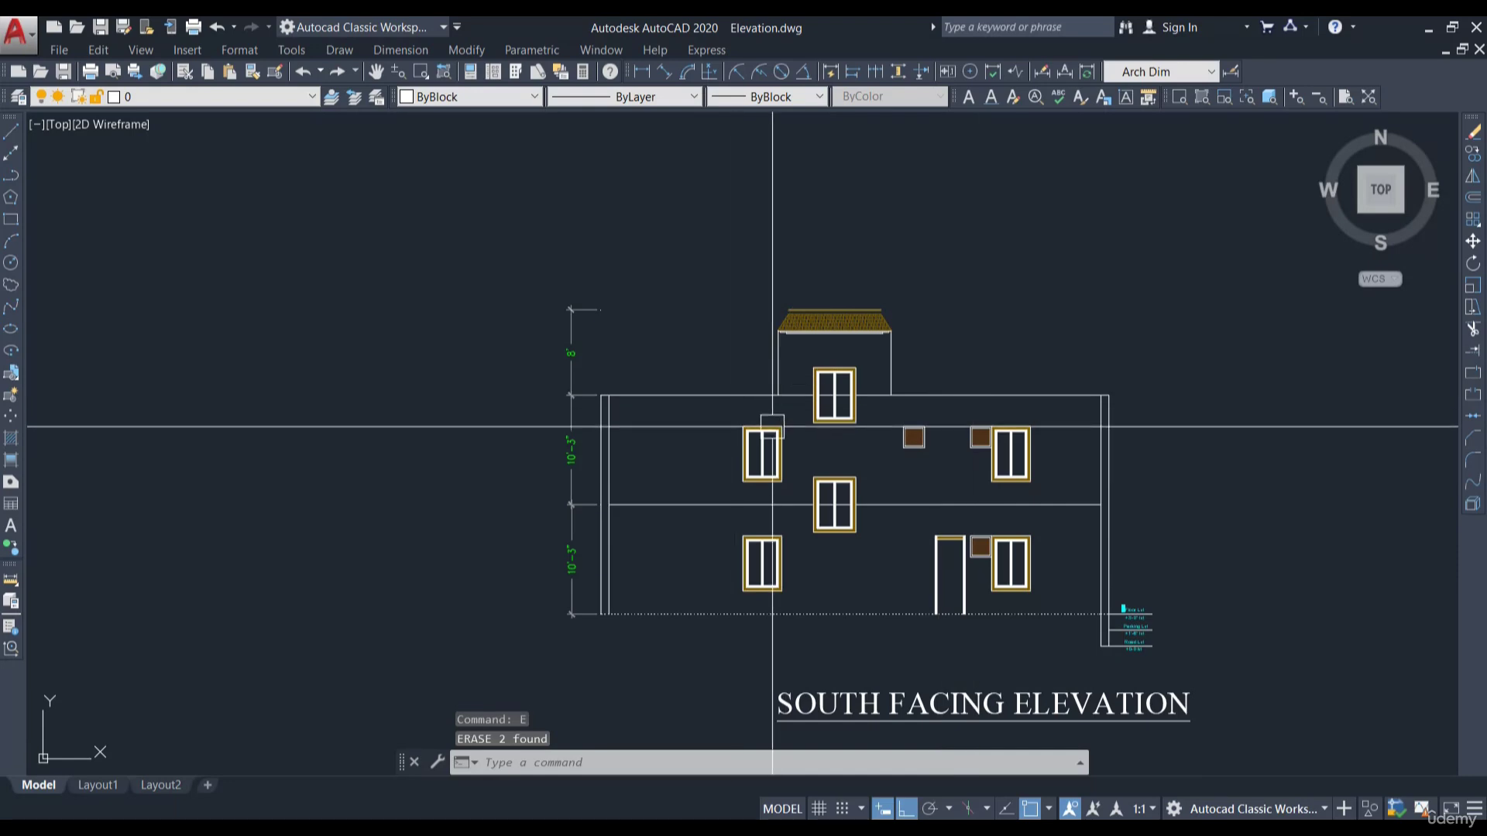
# Trim the terrace line across the upper staircase window and between that window and the two staircase walls
pyautogui.scroll(2, 794, 414)
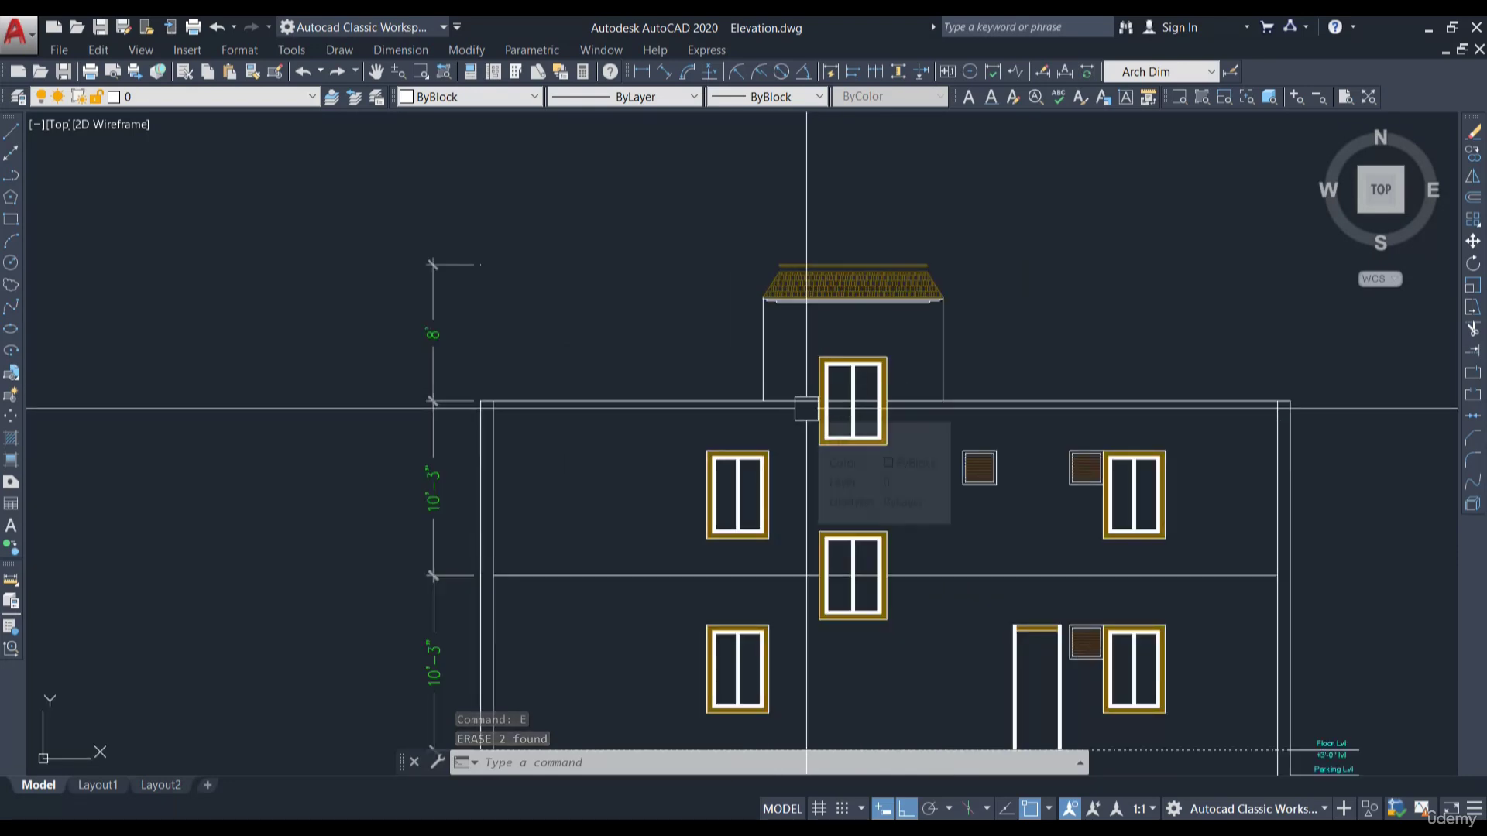
pyautogui.write('tr')
pyautogui.press('Return')
pyautogui.press('Return')
pyautogui.scroll(4, 851, 438)
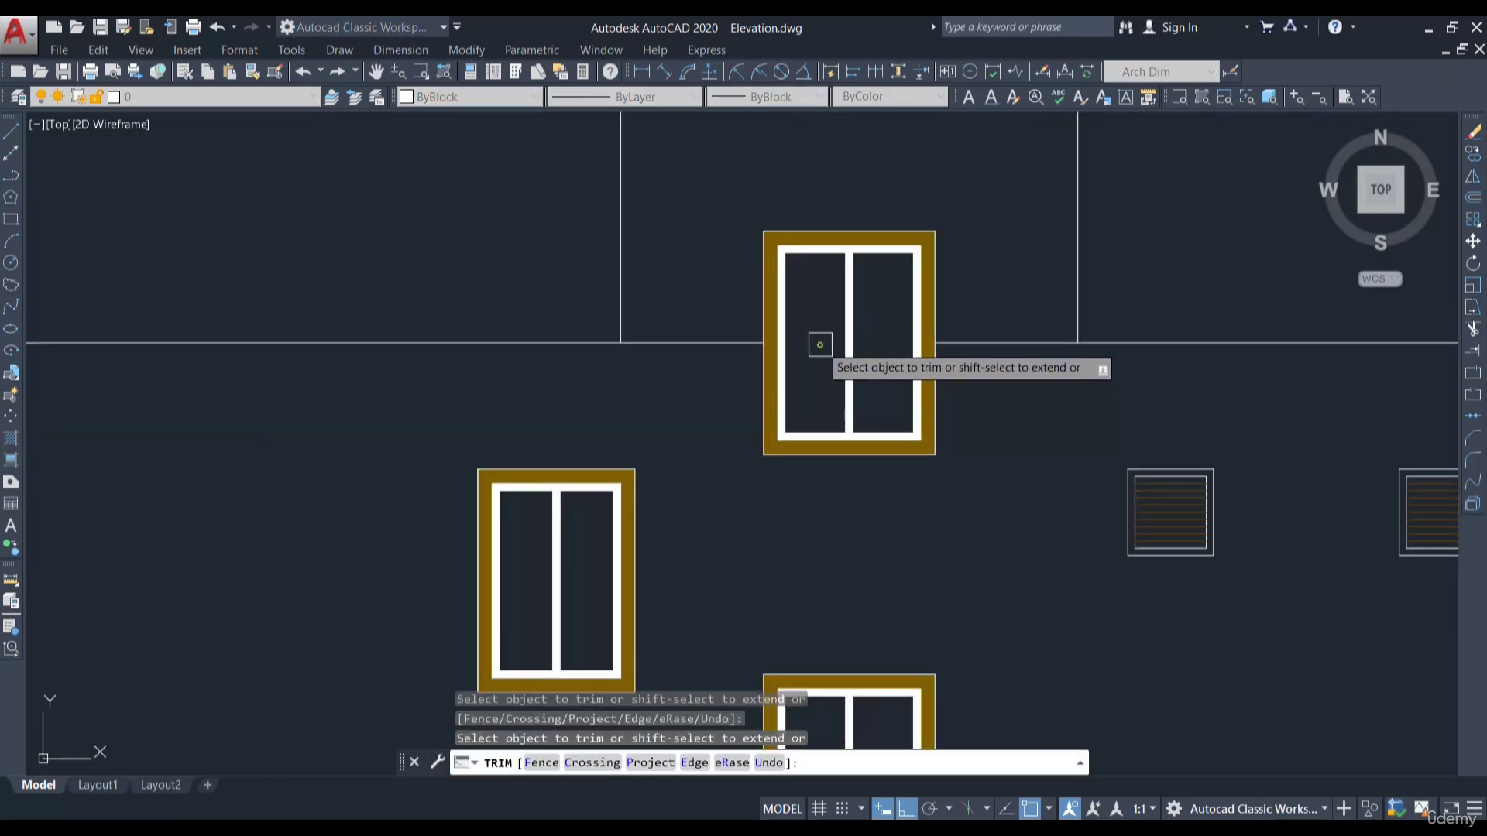
pyautogui.click(1006, 330)
pyautogui.click(1001, 371)
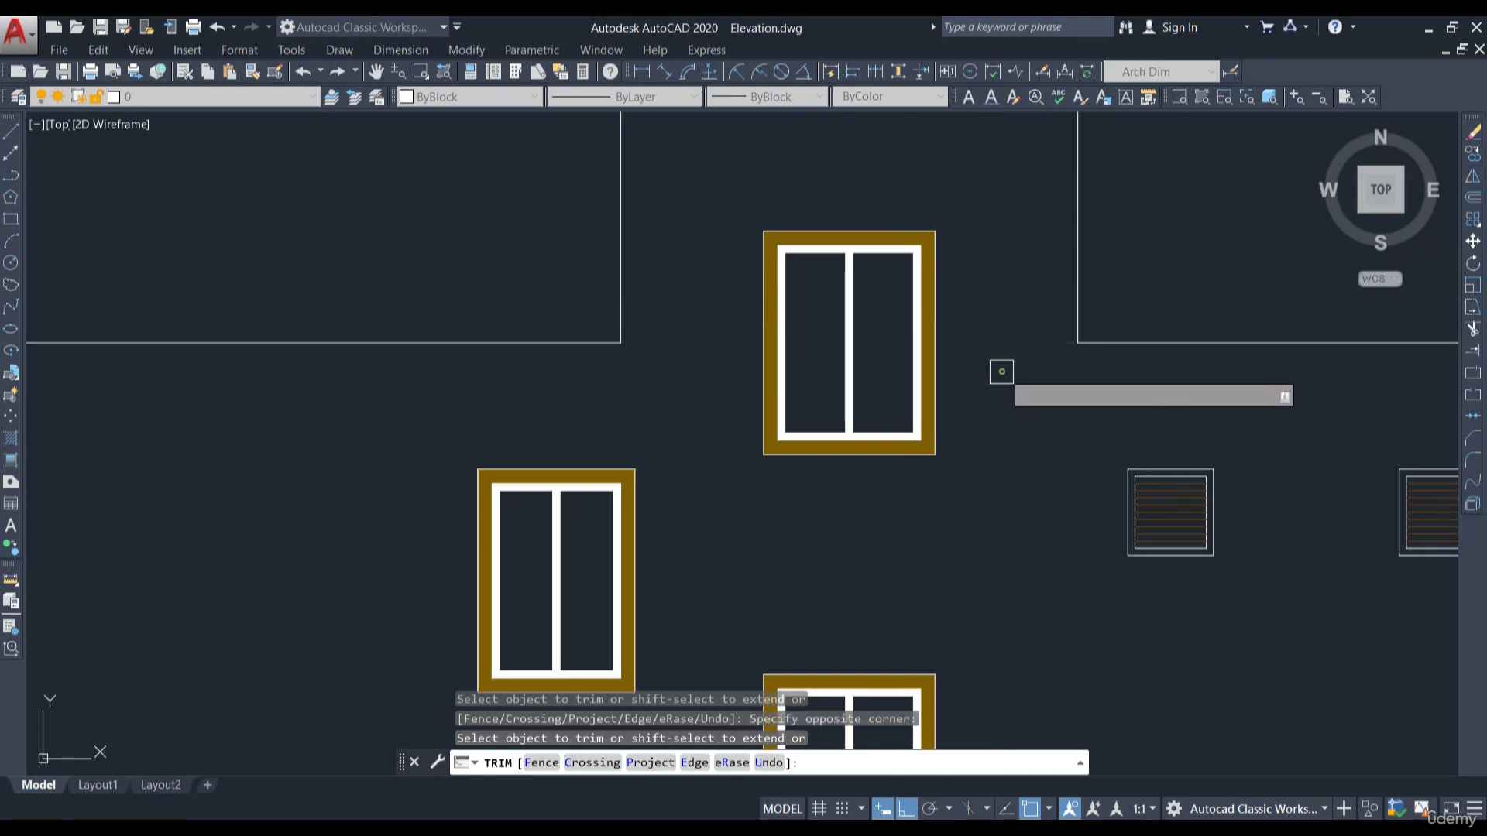
# Trim the intermediate floor line where it crosses the lower staircase window
pyautogui.scroll(-4, 641, 347)
pyautogui.scroll(3, 866, 467)
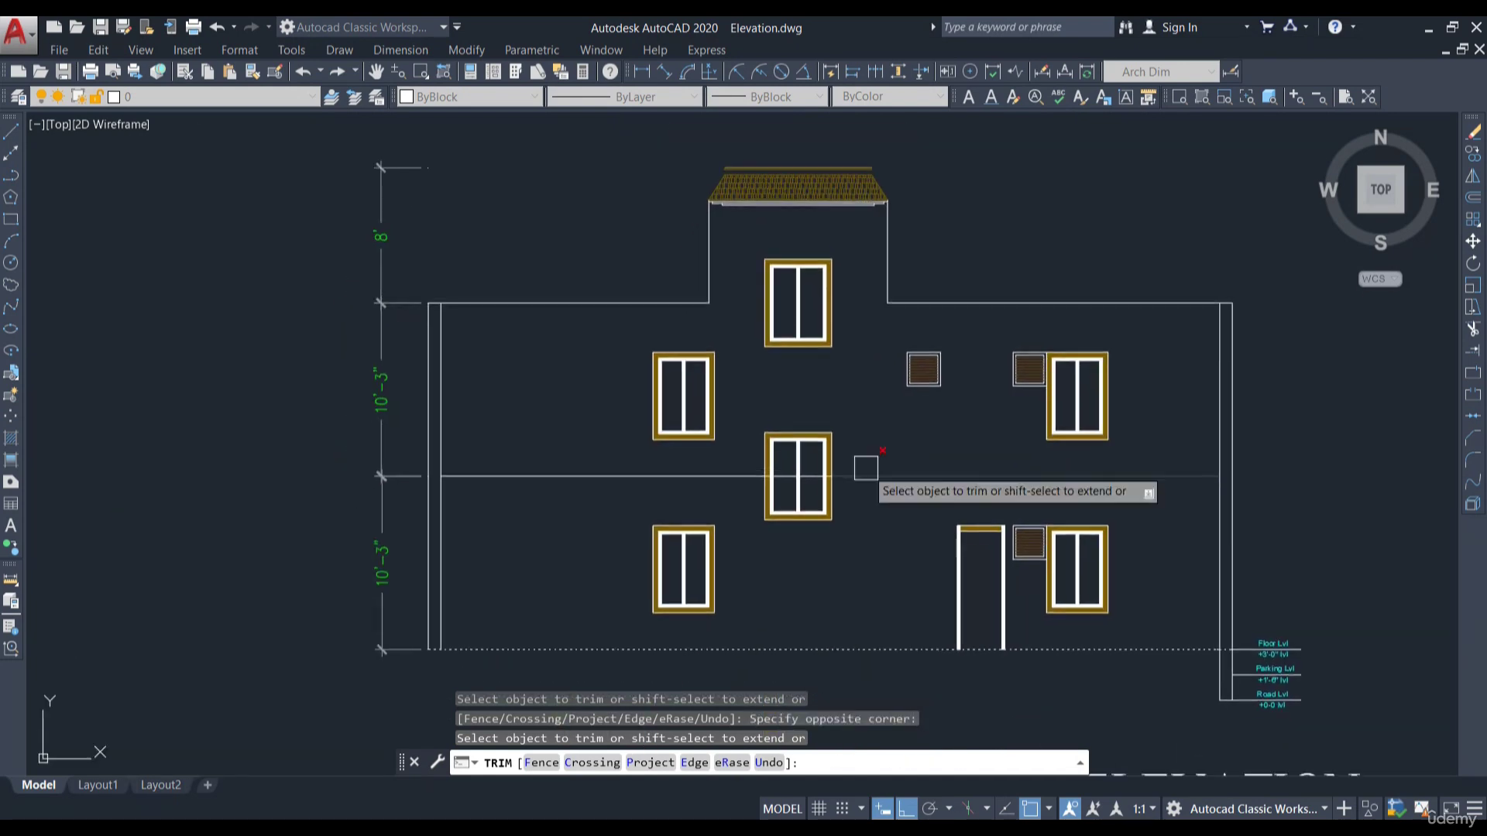
pyautogui.scroll(2, 616, 507)
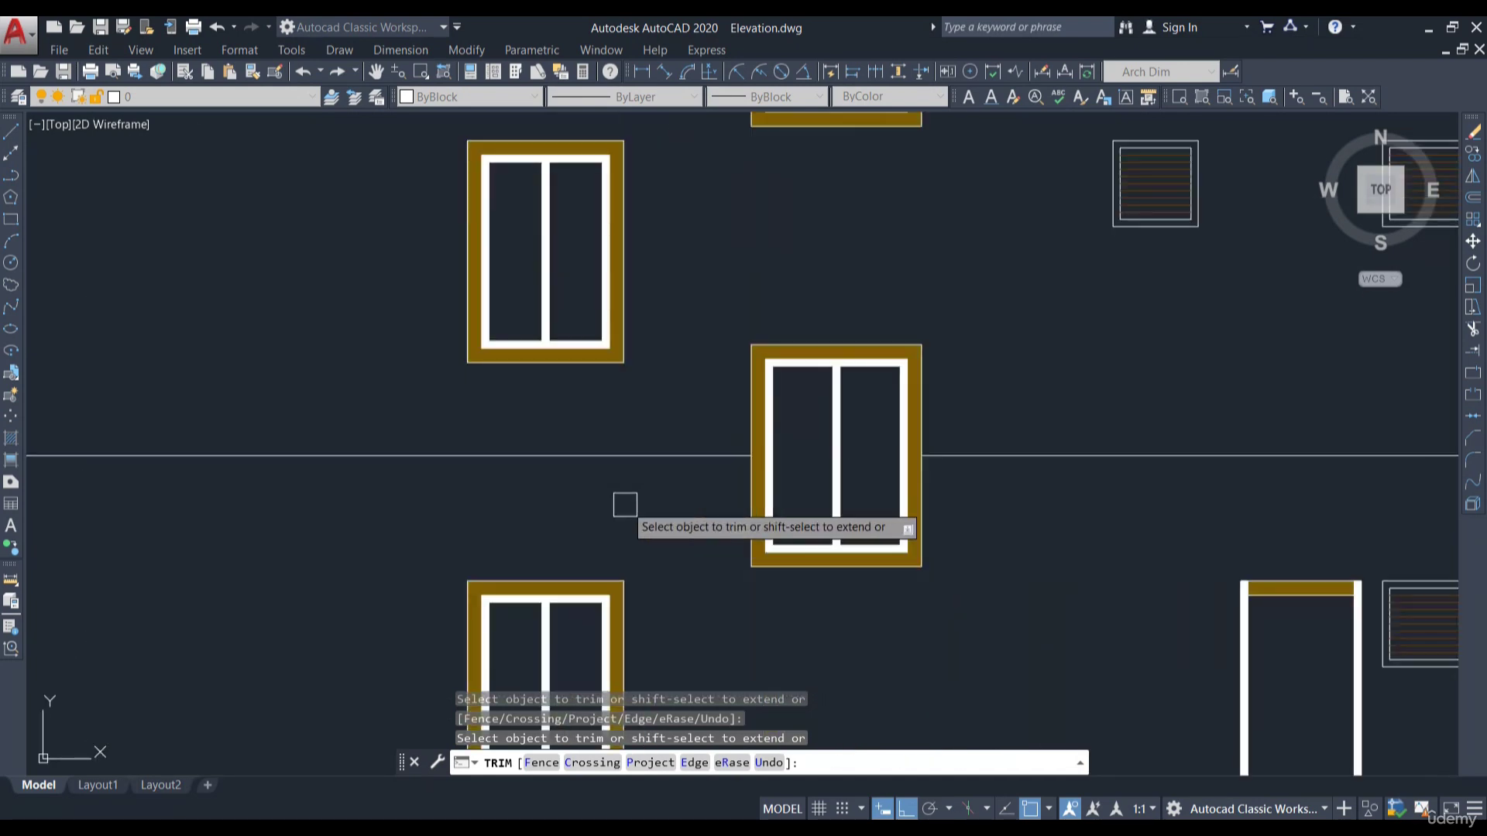
# Restore the terrace line between the staircase walls and both sides of the upper staircase window
pyautogui.scroll(-4, 767, 557)
pyautogui.moveTo(853, 429); pyautogui.dragTo(866, 481, button='middle')
pyautogui.scroll(1, 724, 390)
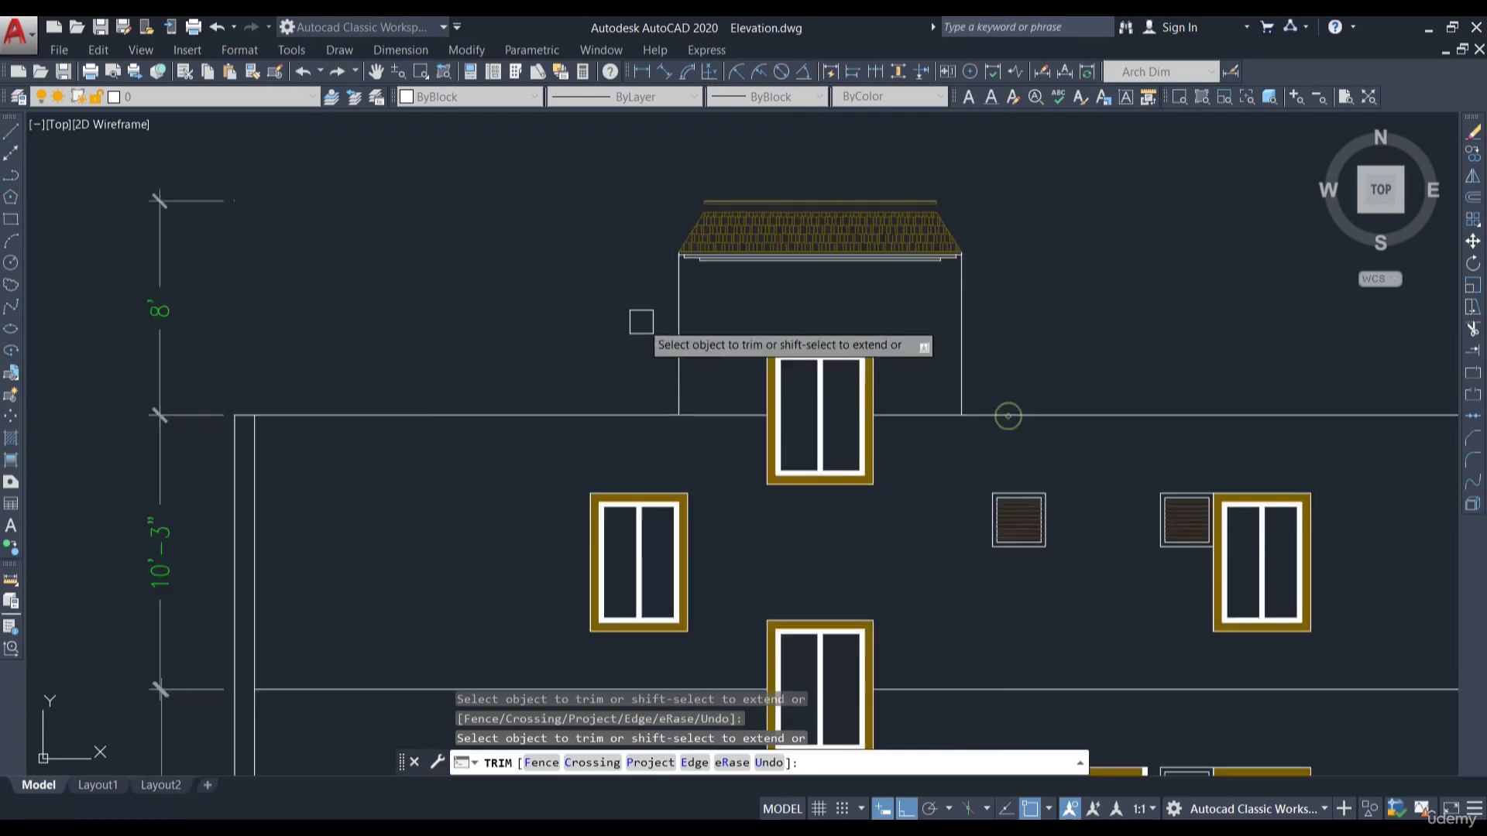
pyautogui.scroll(-2, 641, 322)
pyautogui.press('Escape')
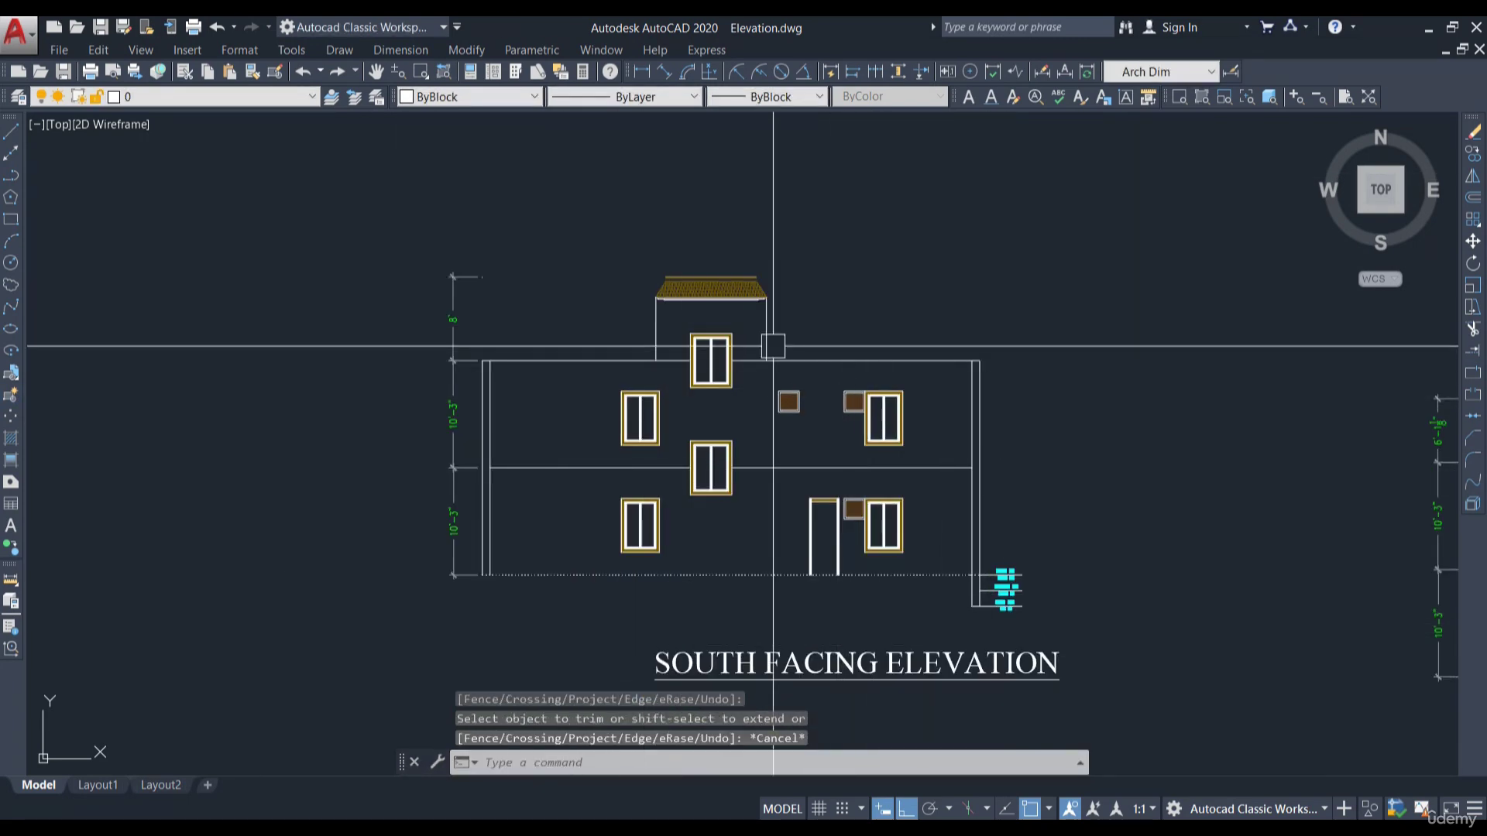
# Move the SOUTH FACING ELEVATION title about 12'-7" horizontally to the left so it sits centrally beneath the building
pyautogui.scroll(-4, 868, 577)
pyautogui.scroll(4, 963, 581)
pyautogui.click(963, 577)
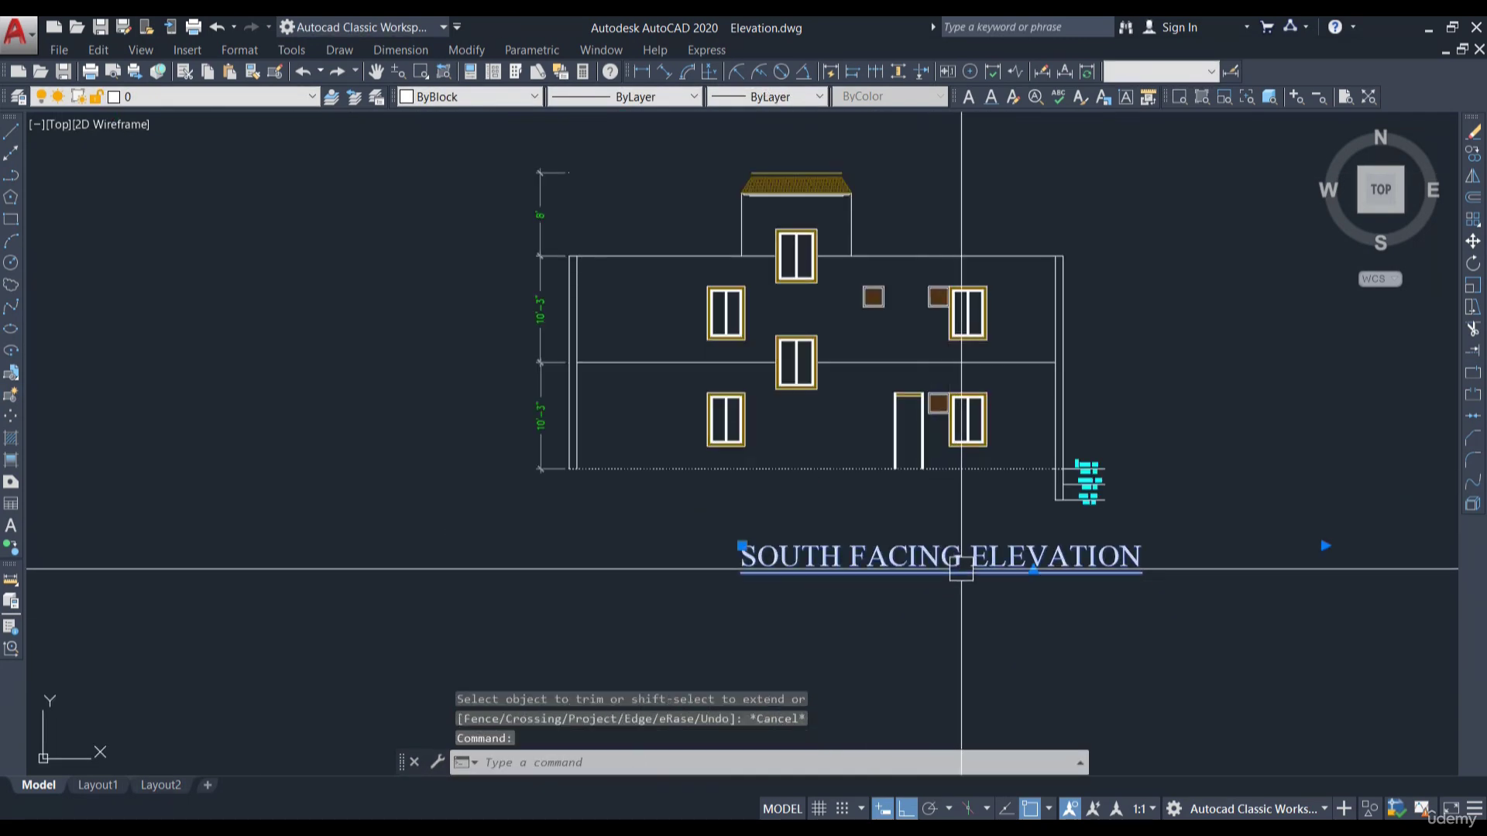
pyautogui.write('m')
pyautogui.press('Return')
pyautogui.click(1066, 598)
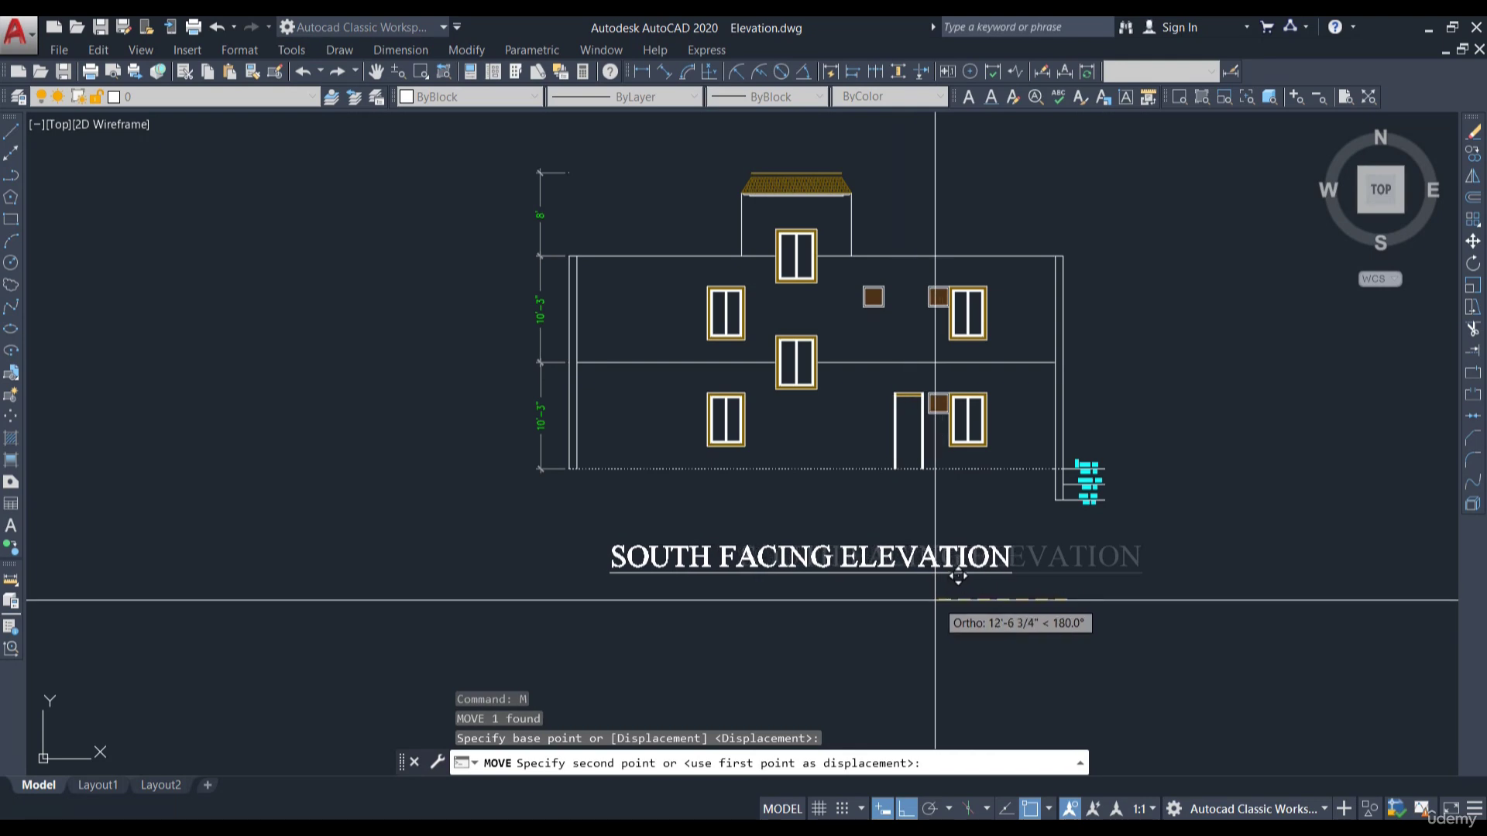
pyautogui.click(933, 598)
# Copy the vertical slatted strip from the east facing elevation into the south facing elevation, between its left wall and windows, with its top on the terrace line
pyautogui.scroll(-2, 673, 573)
pyautogui.scroll(4, 1413, 461)
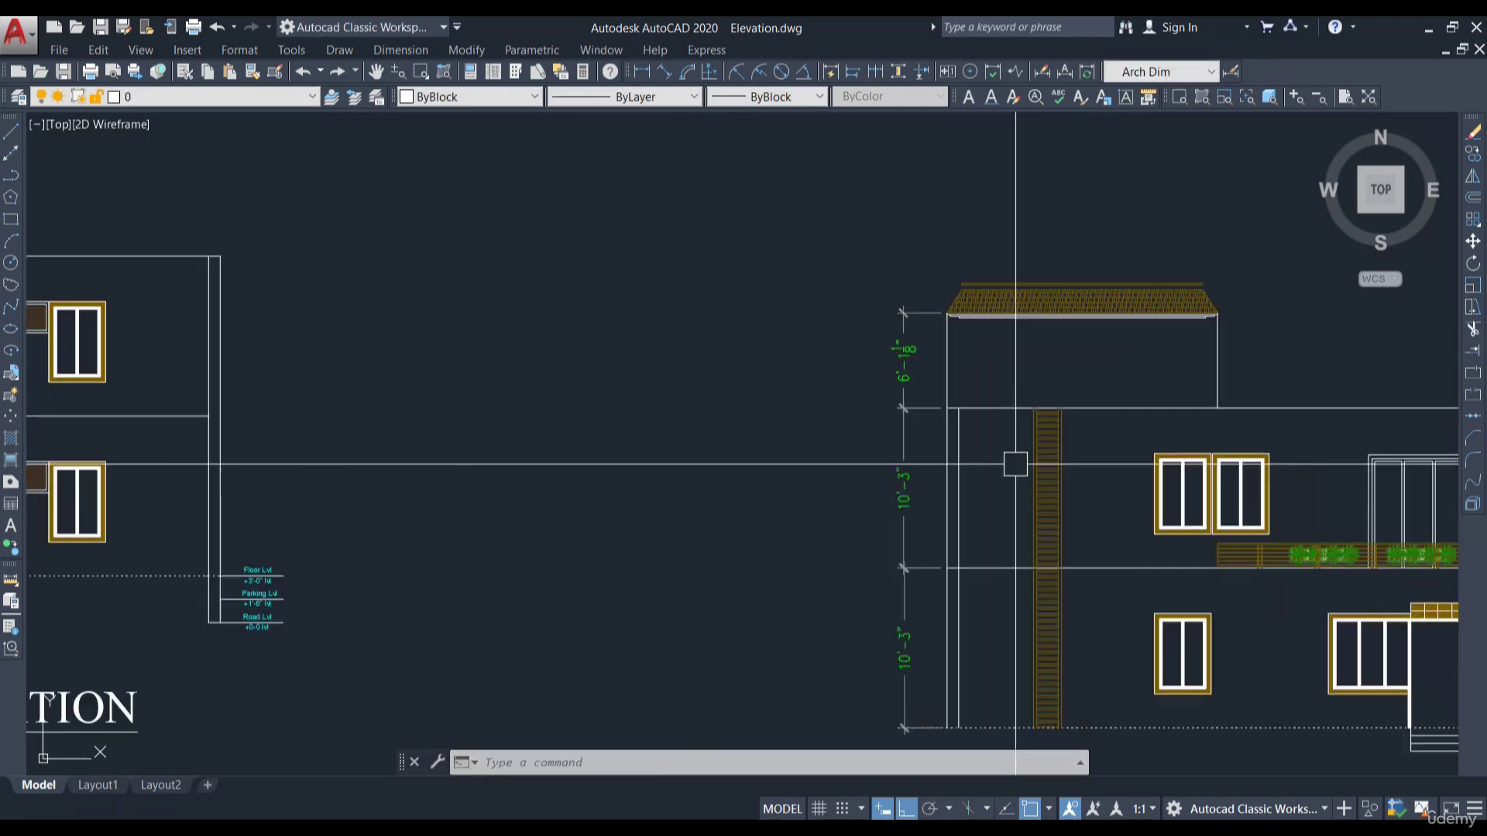
pyautogui.click(1102, 443)
pyautogui.click(1292, 543)
pyautogui.scroll(5, 1018, 534)
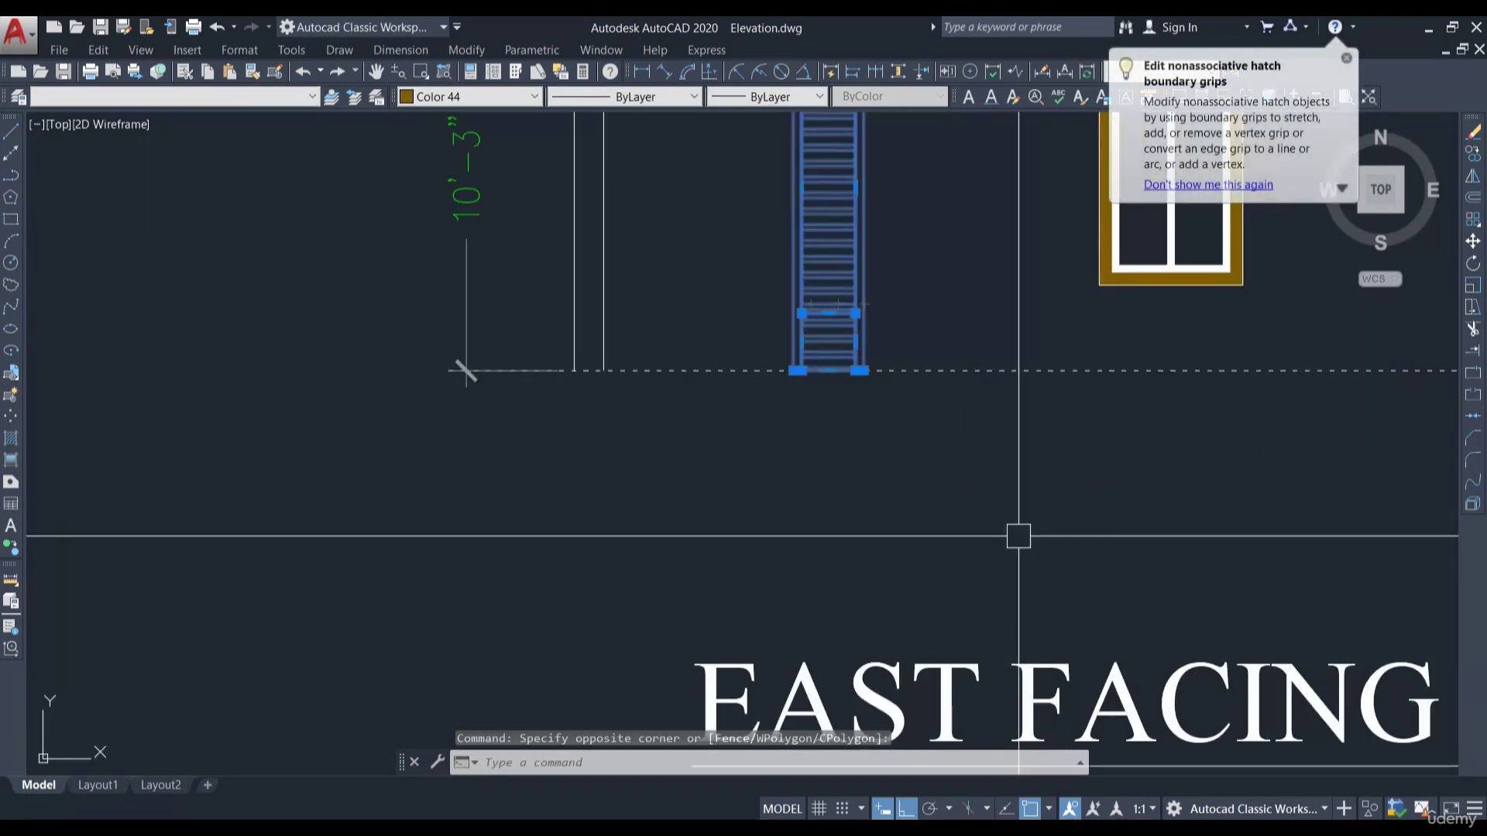
pyautogui.scroll(-2, 866, 332)
pyautogui.click(1471, 152)
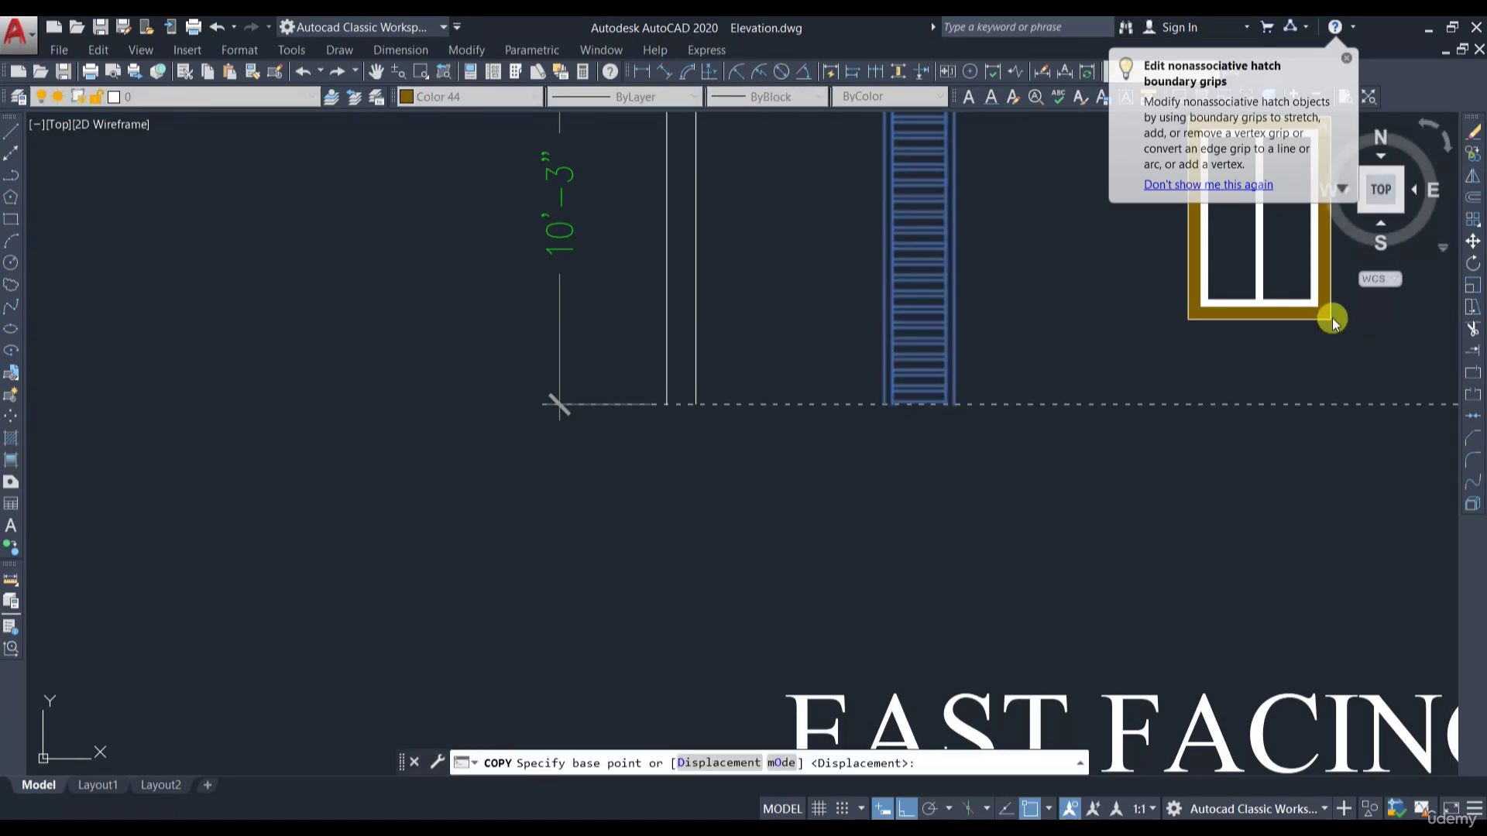
pyautogui.scroll(-4, 1327, 315)
pyautogui.scroll(2, 909, 249)
pyautogui.scroll(3, 908, 249)
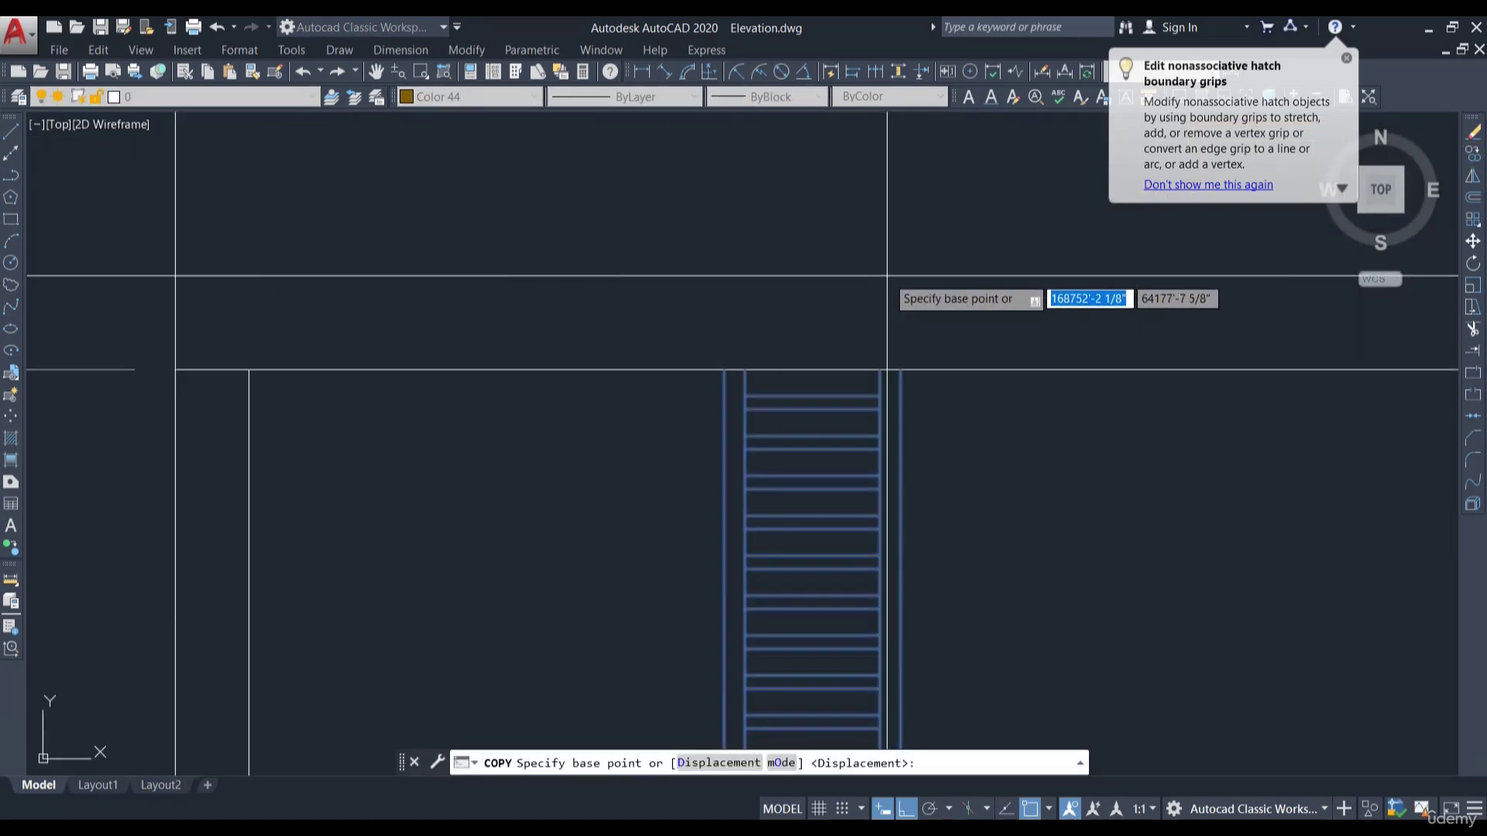
pyautogui.click(896, 359)
pyautogui.scroll(-6, 984, 337)
pyautogui.scroll(-5, 1001, 318)
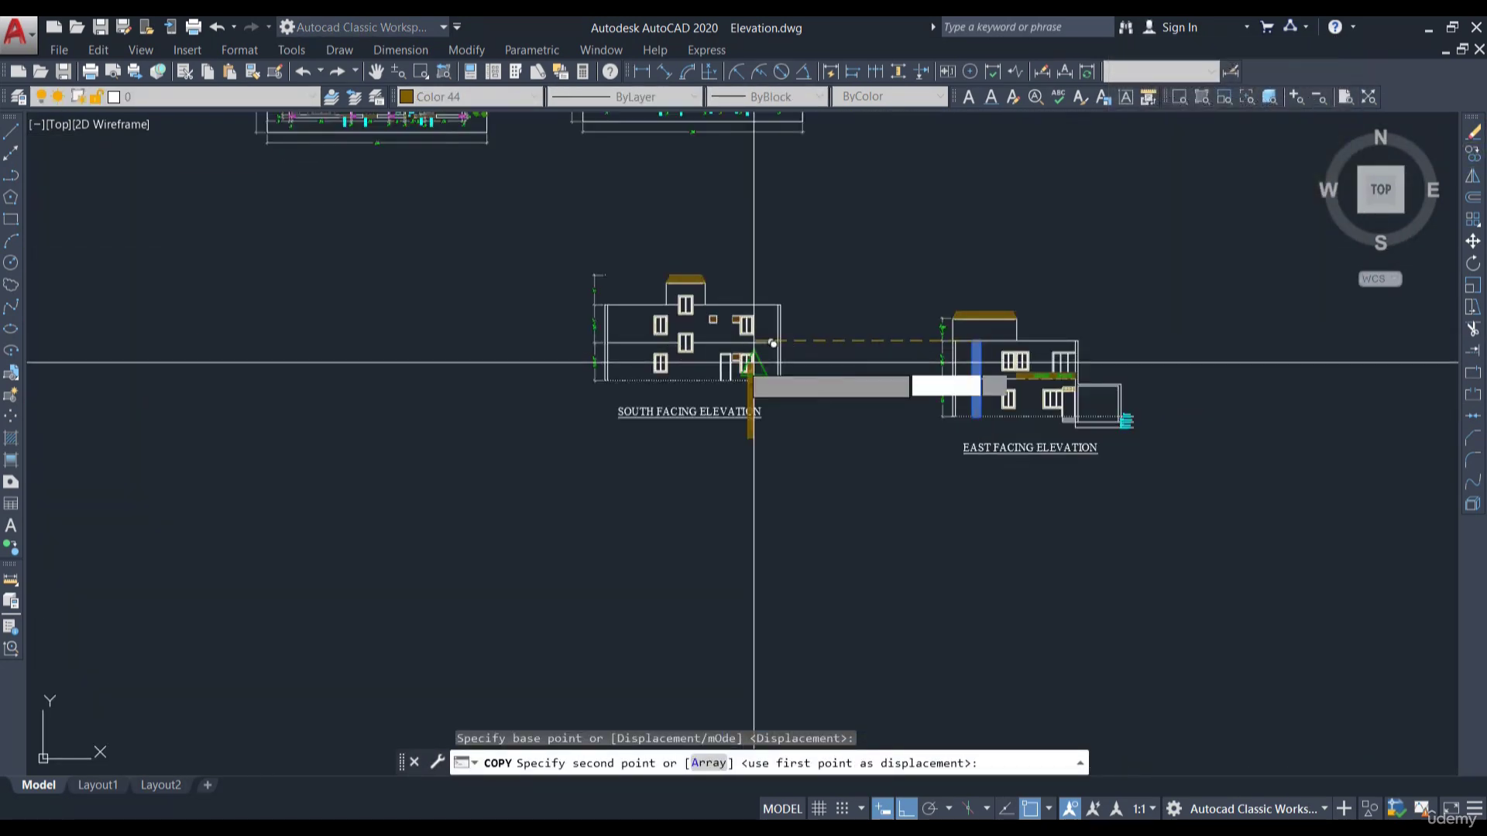
pyautogui.scroll(8, 759, 332)
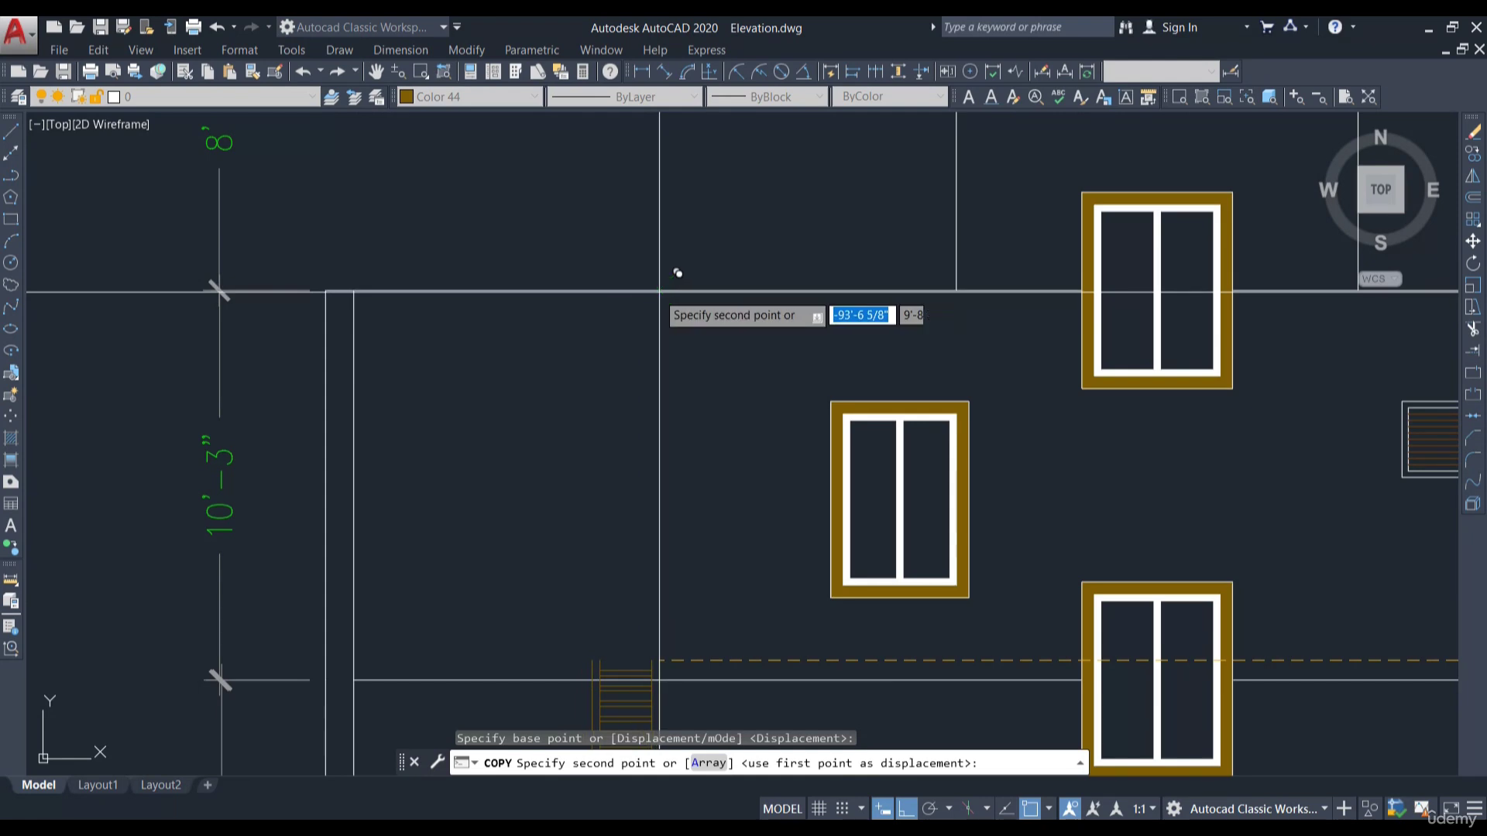
pyautogui.scroll(-6, 672, 280)
pyautogui.press('Escape')
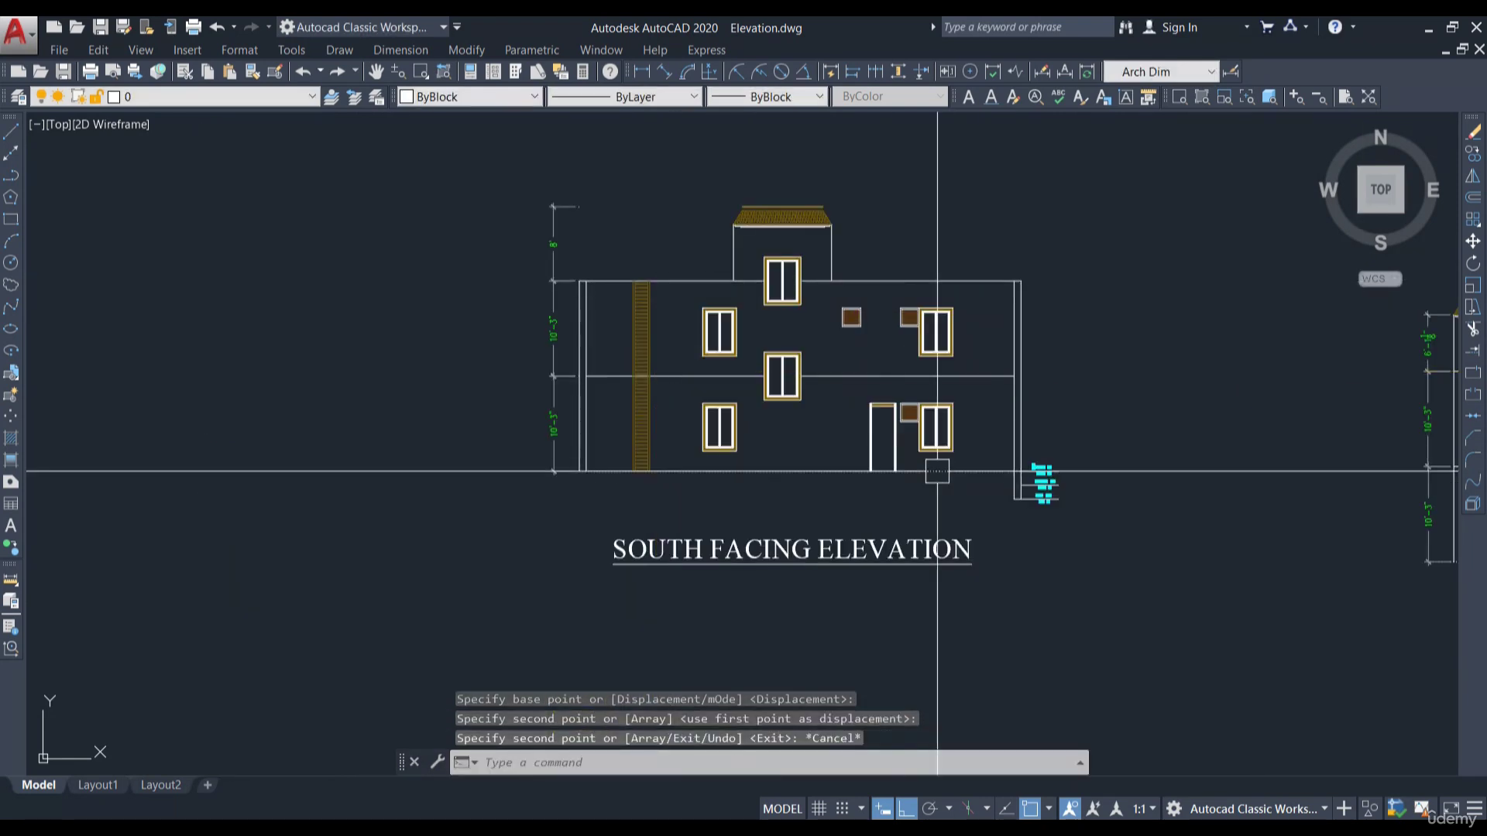
pyautogui.moveTo(940, 457); pyautogui.dragTo(872, 498, button='middle')
pyautogui.moveTo(1074, 633); pyautogui.dragTo(1021, 655, button='middle')
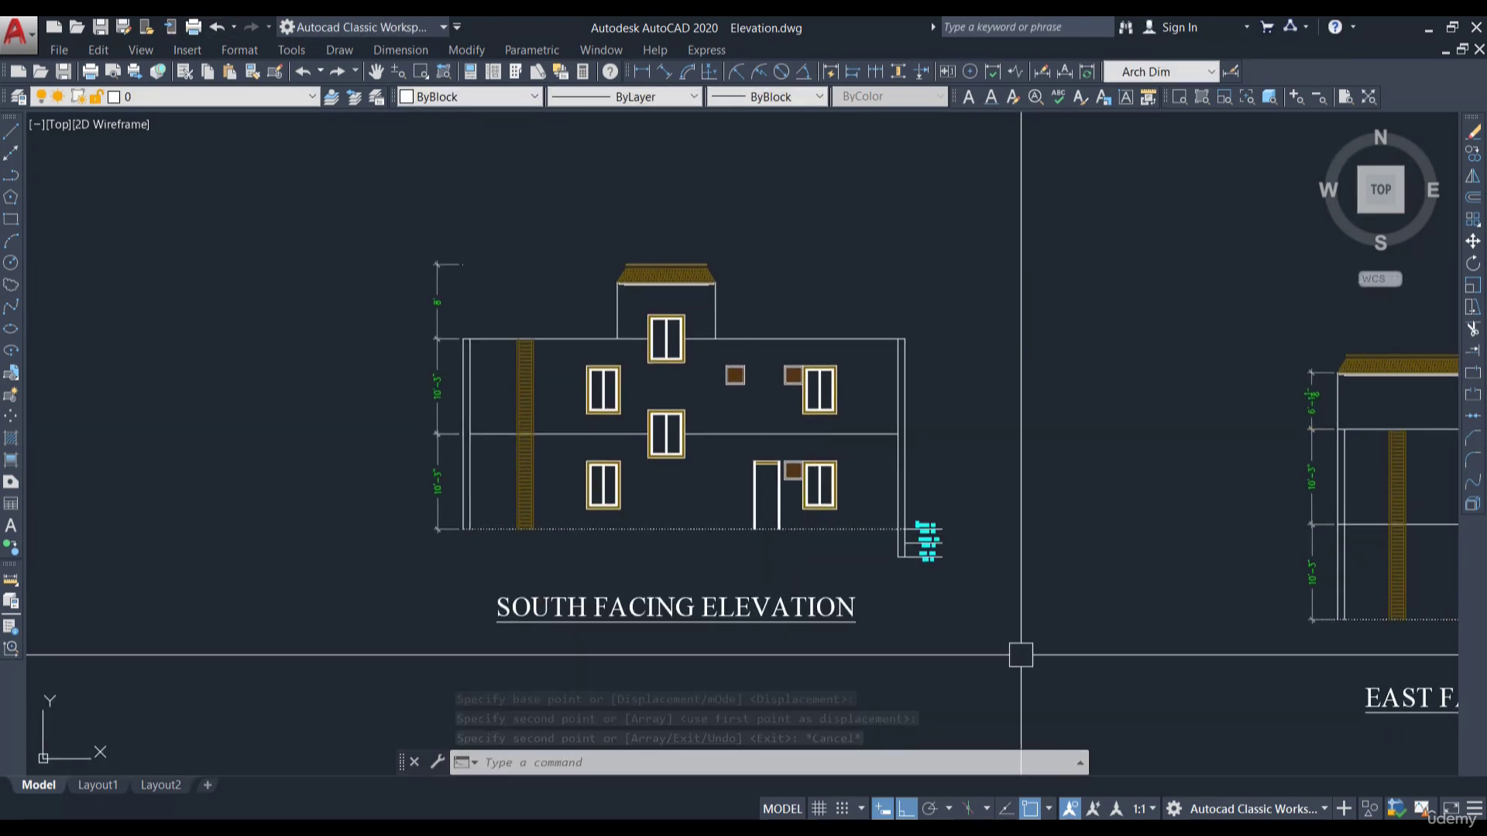